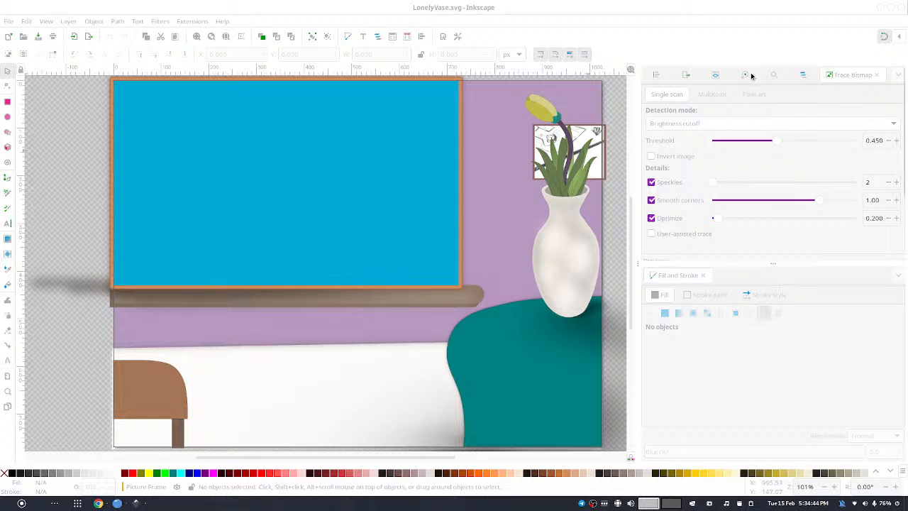
- Open the document's layer list and show the hidden Shading Guidelines layer, leaving the Chair layer visible
left_click(801, 76)
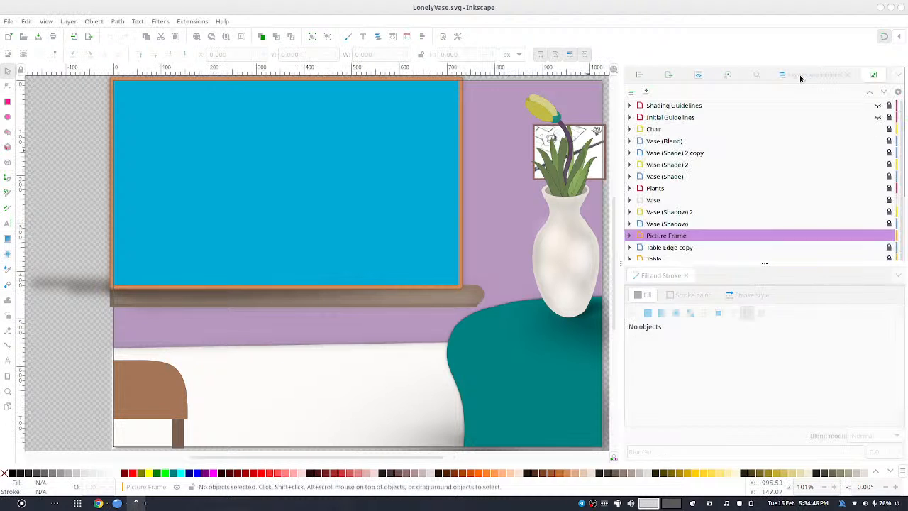
scroll(873, 106, "down", 1)
left_click(879, 100)
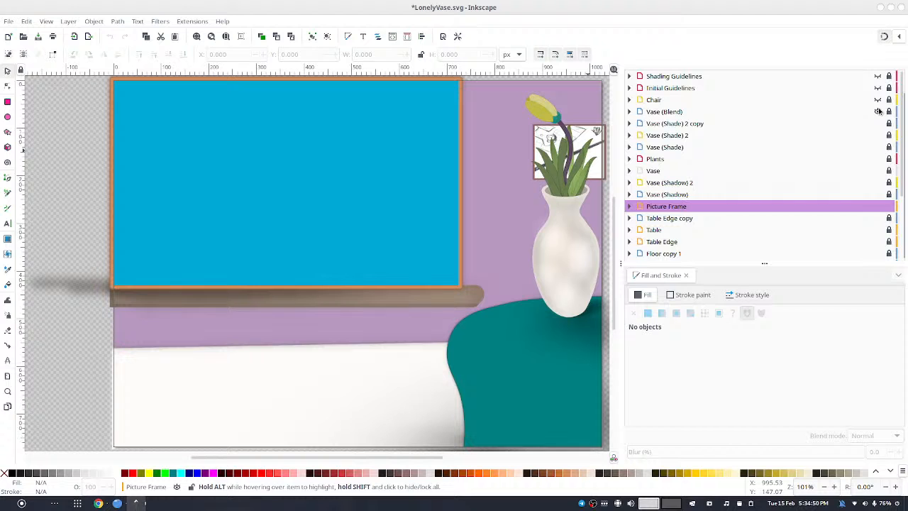
left_click(879, 100)
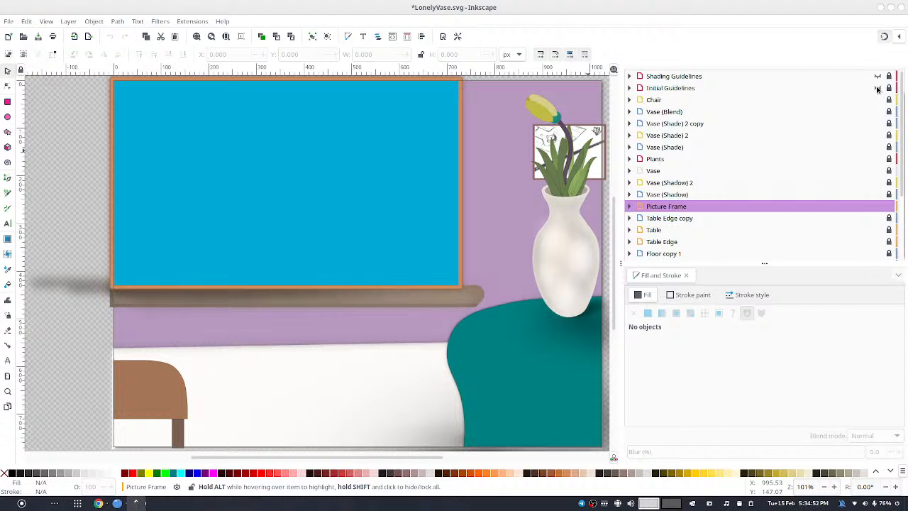
left_click(878, 76)
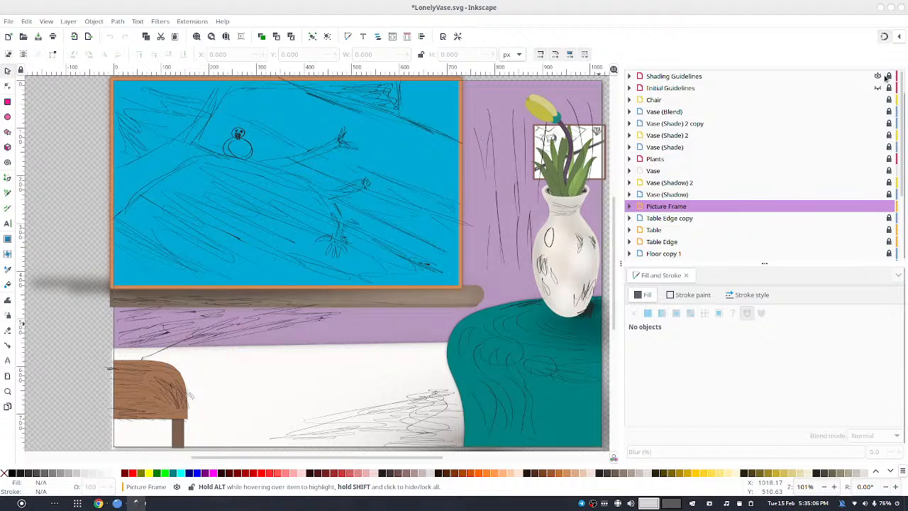
- Delete the Shading Guidelines sketch strokes covering the white floor and the vase
mouse_move(262, 374)
left_mouse_down()
mouse_move(367, 506)
mouse_move(446, 483)
mouse_move(464, 282)
mouse_move(472, 302)
mouse_move(459, 459)
mouse_move(444, 506)
left_mouse_up()
key("Escape")
left_click_drag(413, 260, 502, 181)
scroll(502, 181, "right", 4)
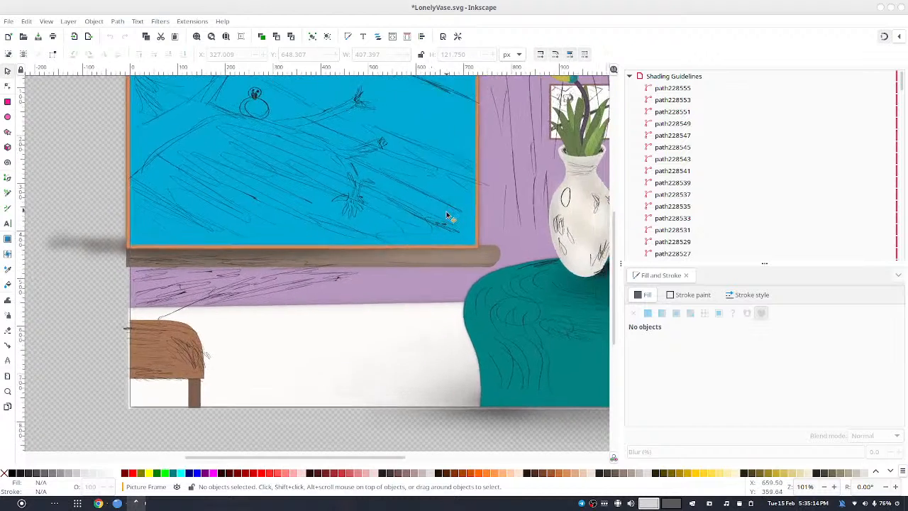
mouse_move(584, 167)
left_mouse_down()
mouse_move(467, 255)
mouse_move(490, 279)
mouse_move(478, 275)
left_mouse_up()
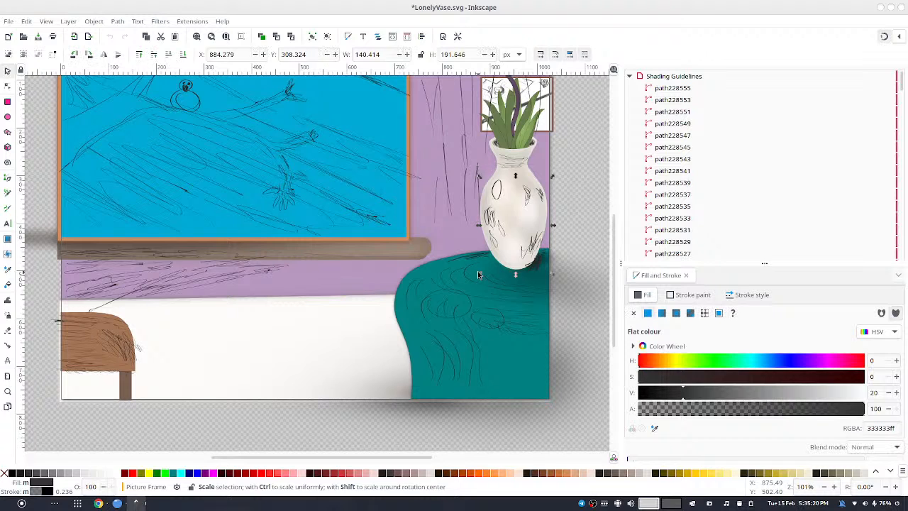
key("Delete")
left_click_drag(554, 156, 475, 179)
left_click_drag(550, 151, 475, 177)
key("Delete")
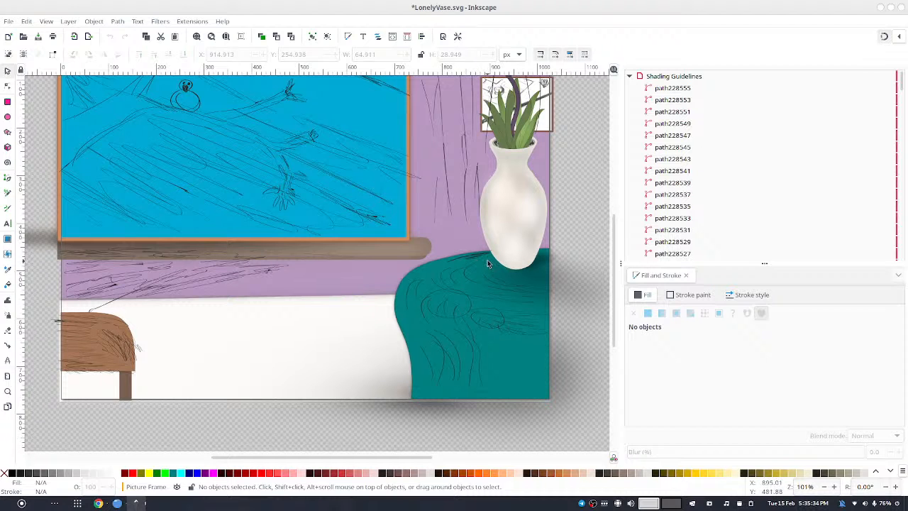
- Lock and hide the Shading Guidelines layer, and collapse its list of paths
left_click_drag(266, 234, 323, 333)
scroll(323, 332, "up", 1)
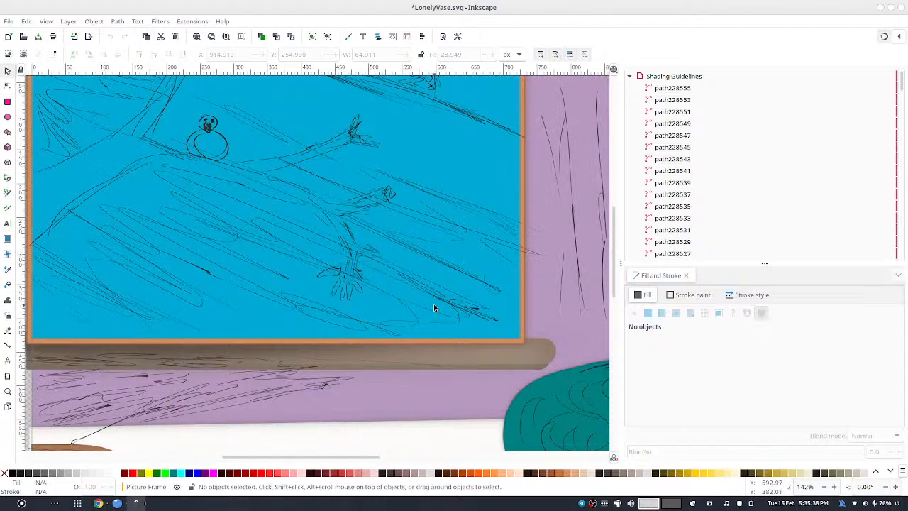
scroll(430, 297, "down", 1)
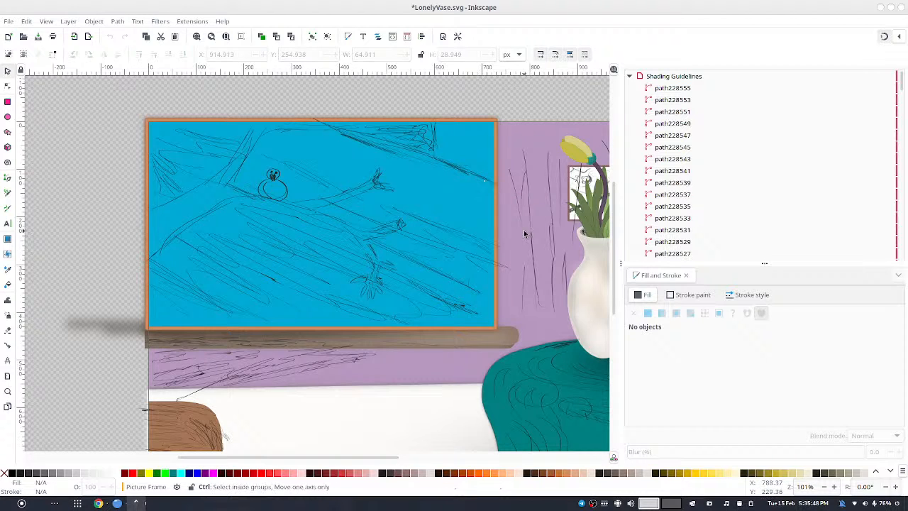
scroll(526, 235, "down", 1)
left_click_drag(533, 234, 451, 212)
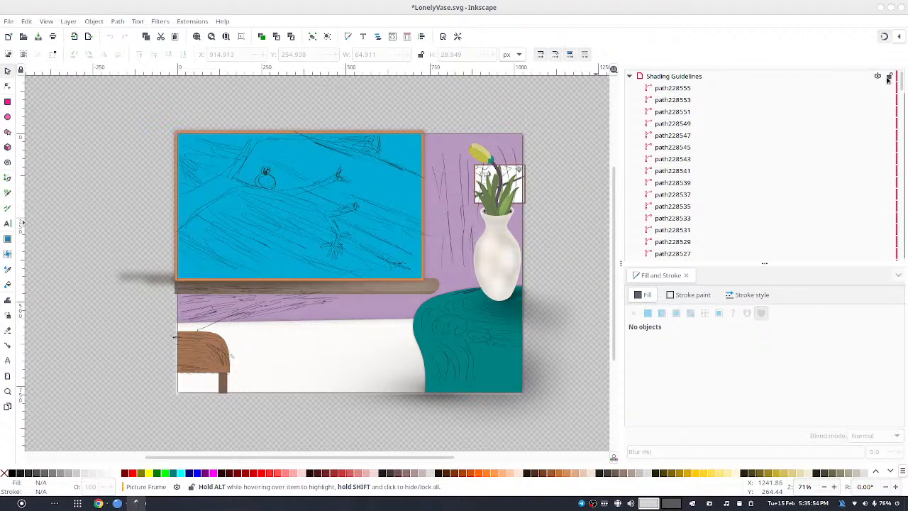
left_click(888, 75)
left_click(879, 75)
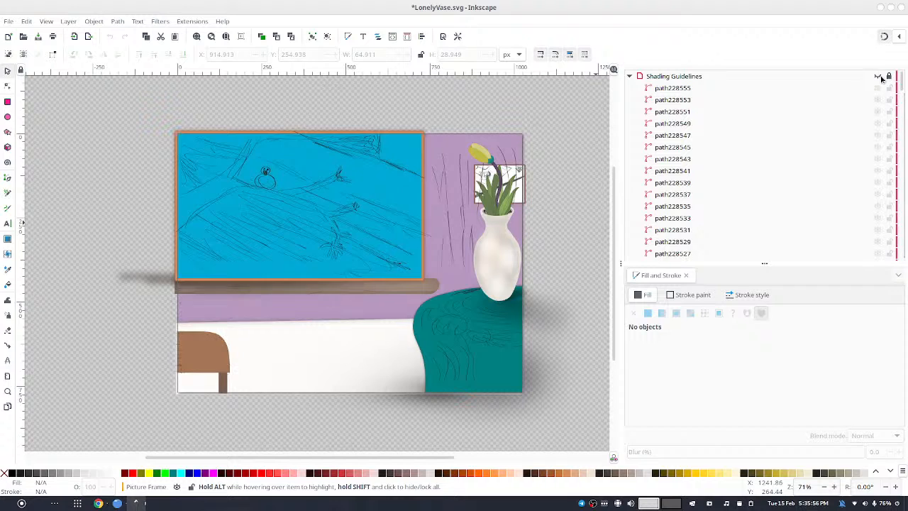
left_click(629, 75)
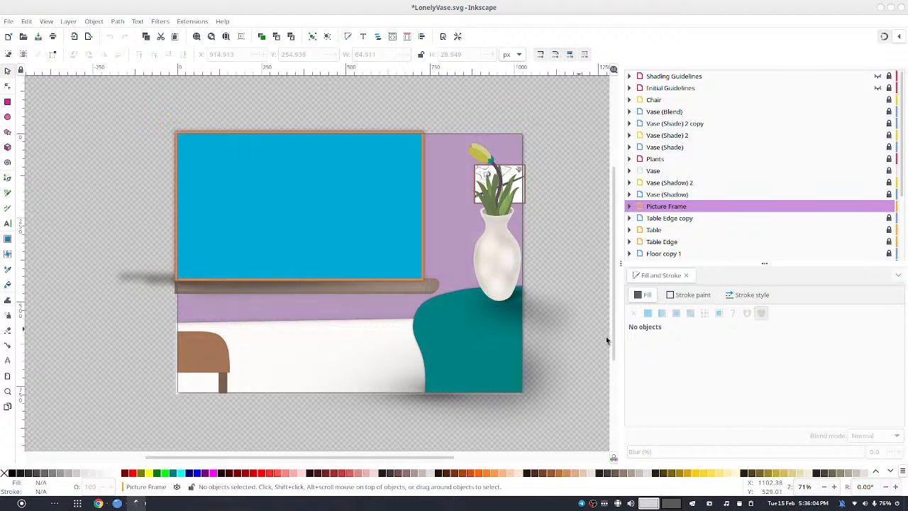
- Make the Vase (Shadow) 2 layer active and unlock it for drawing
left_click(655, 183)
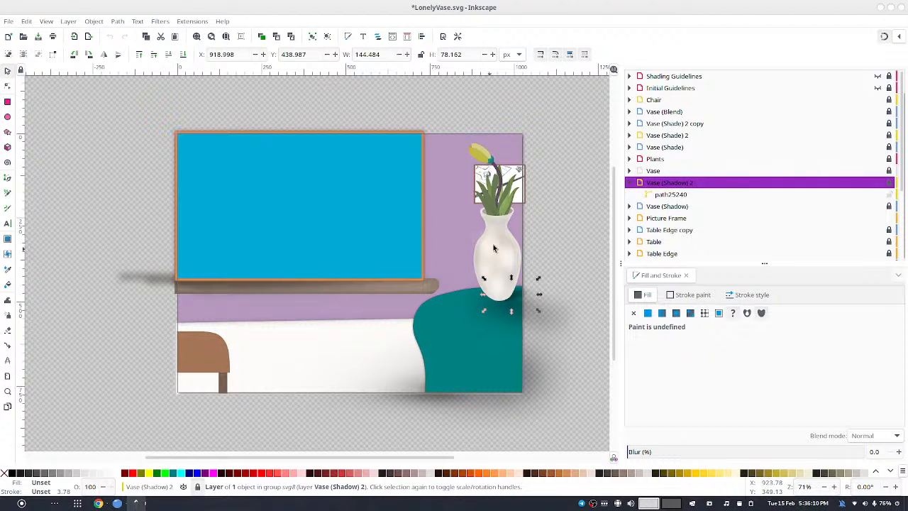
left_click(549, 238)
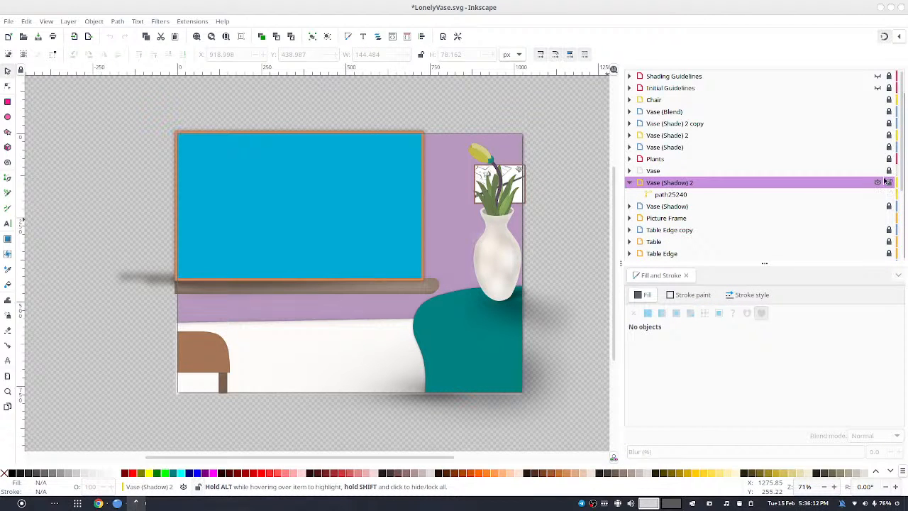
scroll(506, 312, "up", 6)
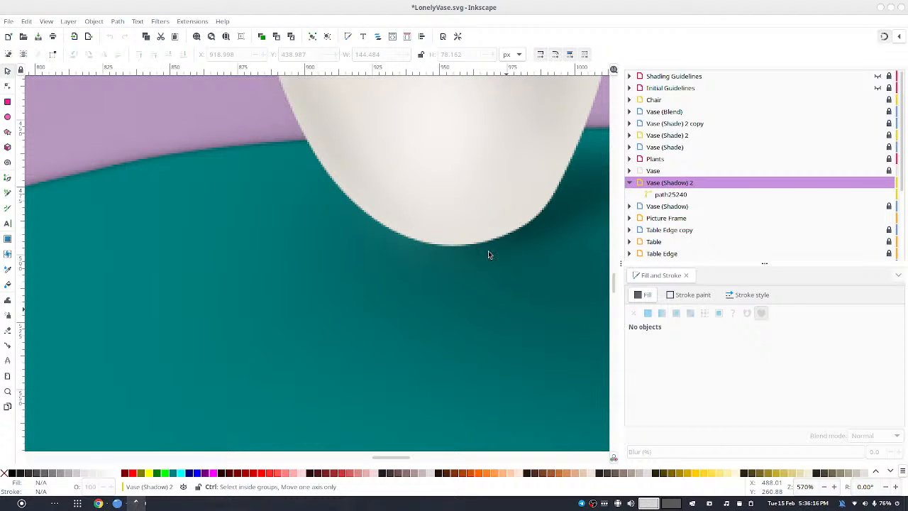
scroll(488, 255, "down", 6)
scroll(489, 253, "up", 2)
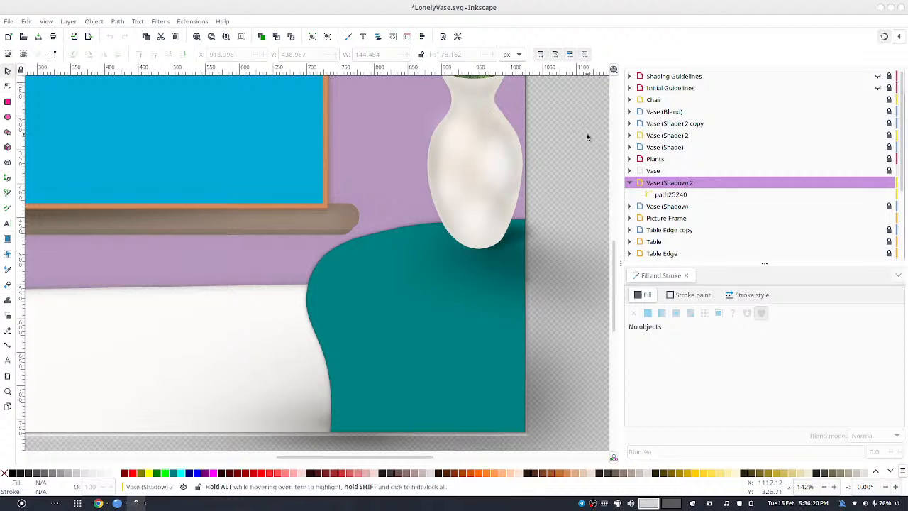
scroll(594, 142, "up", 3)
scroll(556, 234, "right", 1)
scroll(564, 231, "left", 2)
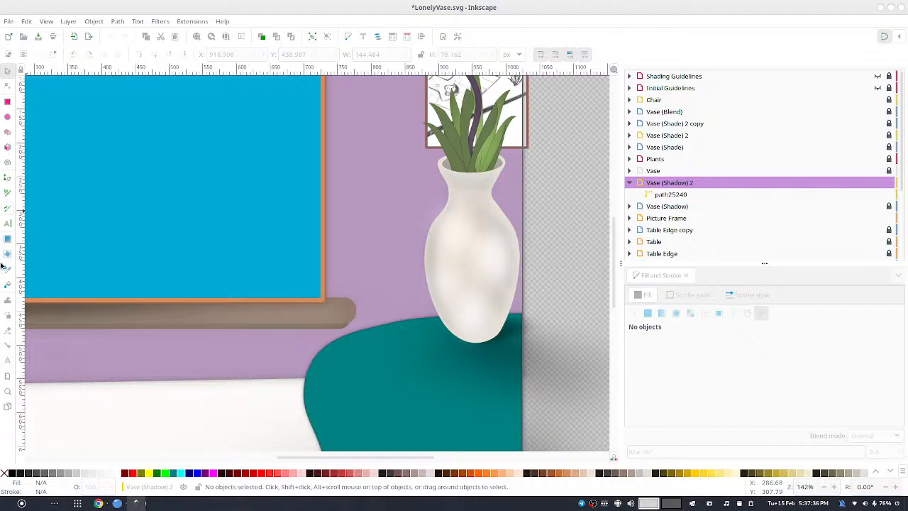
- Activate the Calligraphy tool and set its thinning to 1
left_click(7, 208)
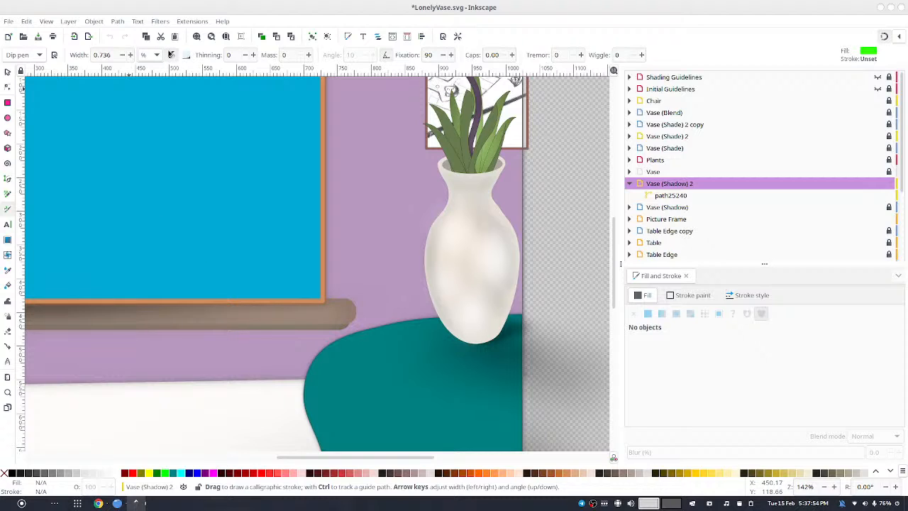
left_click(252, 56)
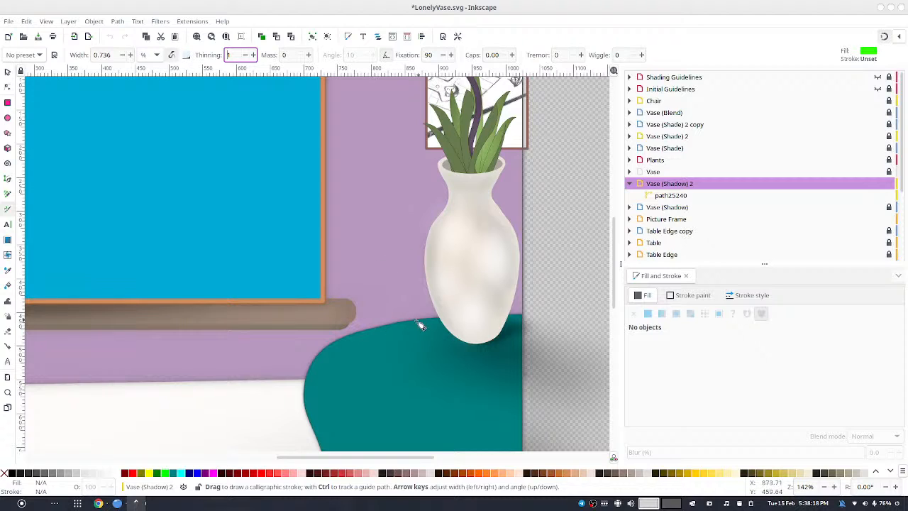
- Try drawing green calligraphic strokes on the teal table beside the vase, and undo them
mouse_move(416, 321)
left_mouse_down()
mouse_move(438, 327)
mouse_move(406, 332)
mouse_move(419, 328)
left_mouse_up()
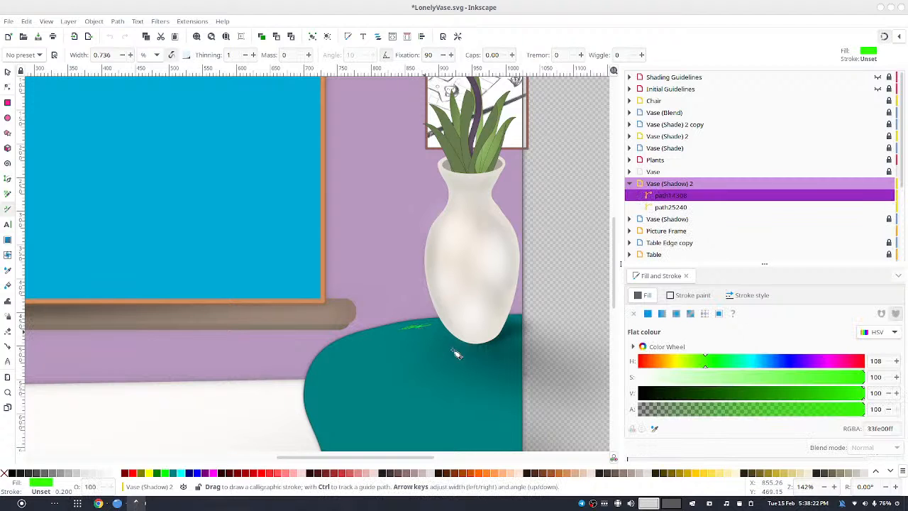
key("ctrl+z")
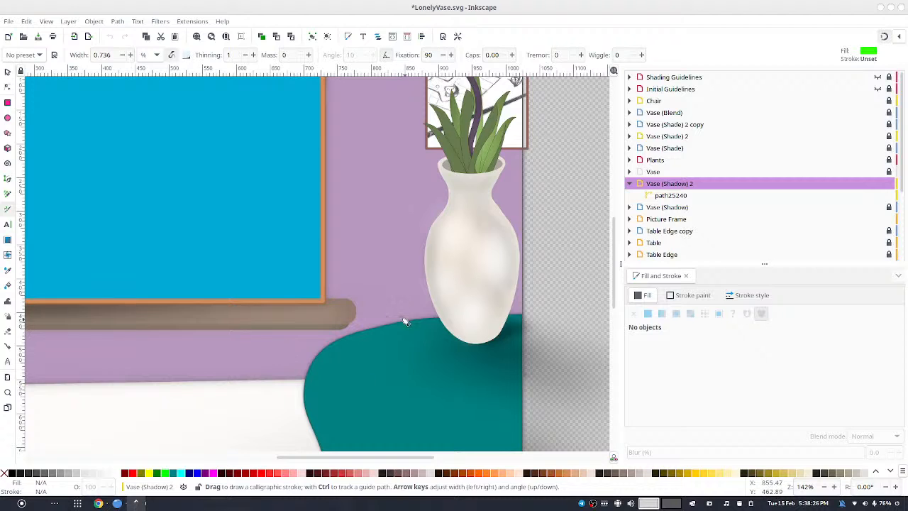
left_click_drag(405, 330, 418, 325)
scroll(422, 329, "up", 3)
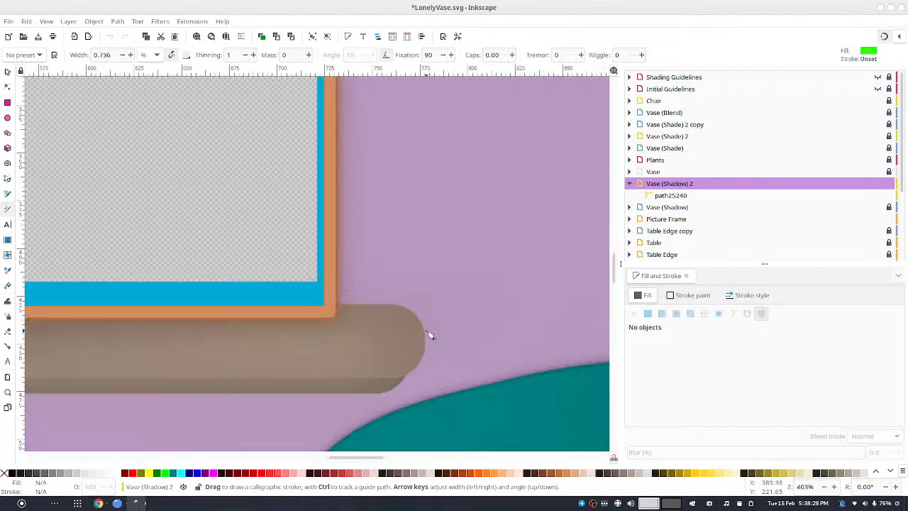
left_click_drag(506, 363, 393, 281)
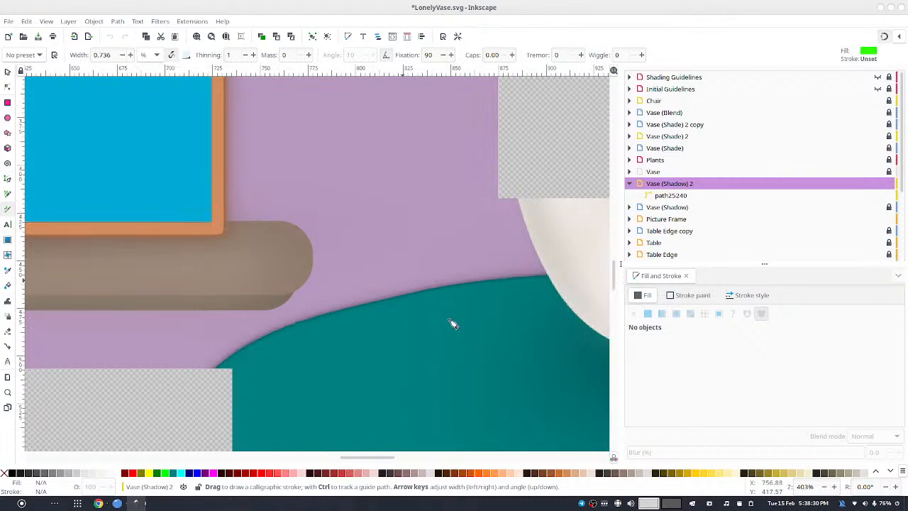
left_click_drag(469, 331, 476, 332)
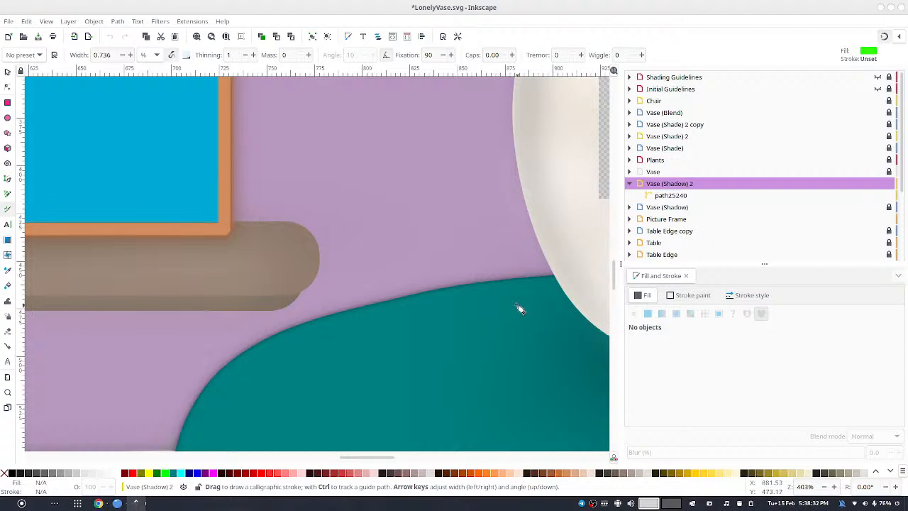
mouse_move(518, 308)
left_mouse_down()
mouse_move(525, 302)
mouse_move(514, 297)
mouse_move(489, 298)
mouse_move(414, 318)
left_mouse_up()
left_click_drag(491, 313, 493, 312)
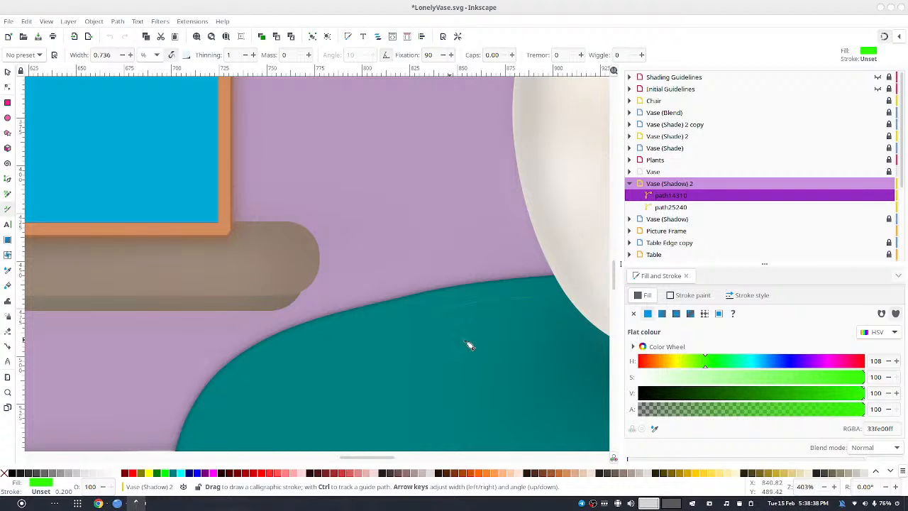
key("ctrl+z")
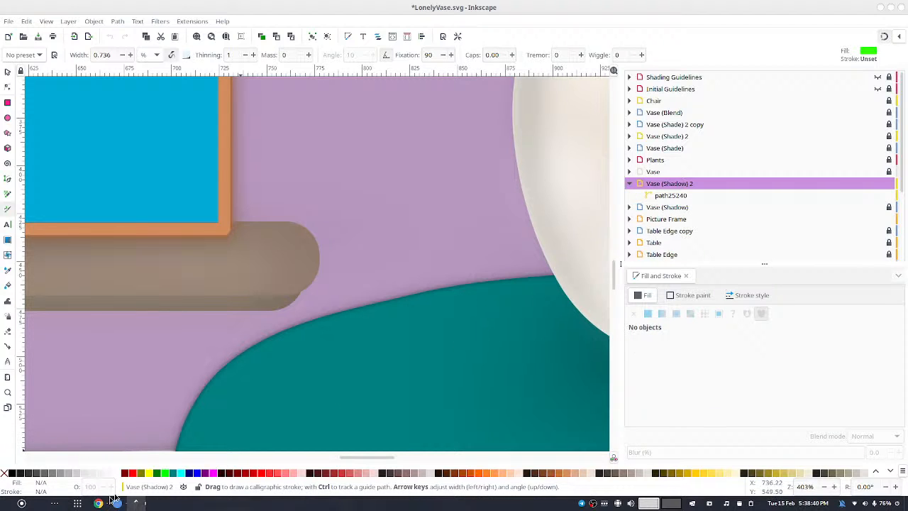
- Set the Calligraphy tool's fill to dark grey (333333) and its width to 1.736 %
left_click(32, 473)
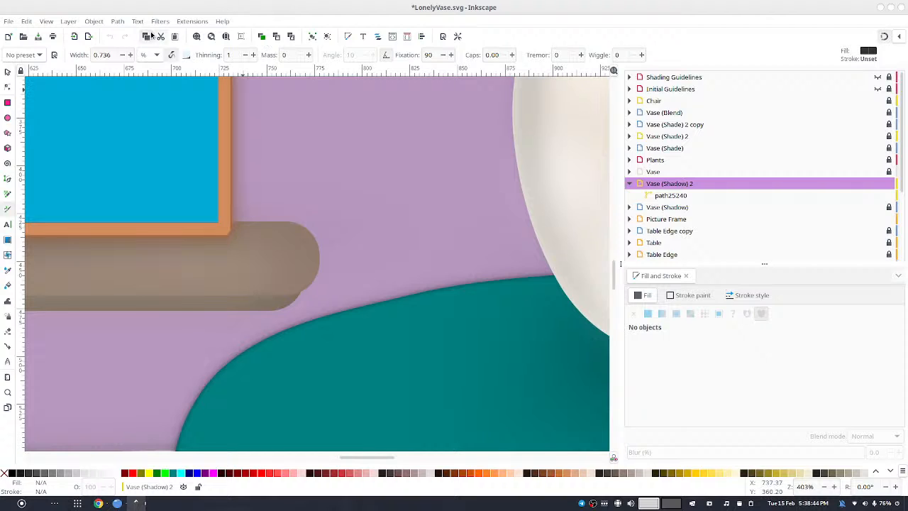
left_click(123, 55)
double_click(116, 54)
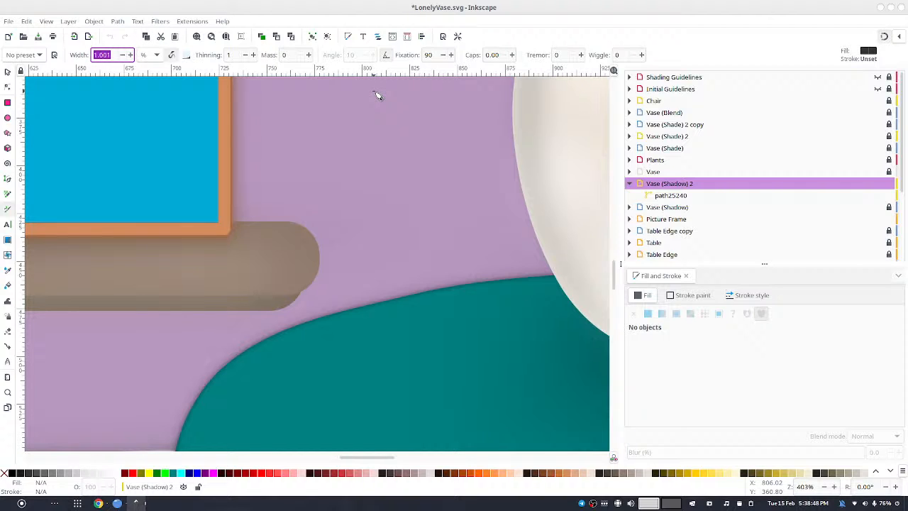
type("1.")
key("Up")
key("ctrl+a")
key("Right")
key("ctrl+a")
key("Right")
key("ctrl+a")
type("1")
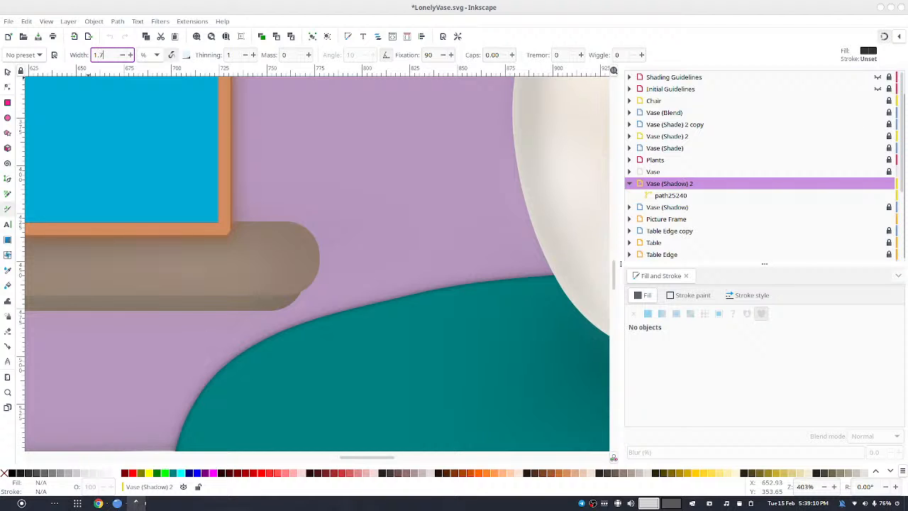
key("Return")
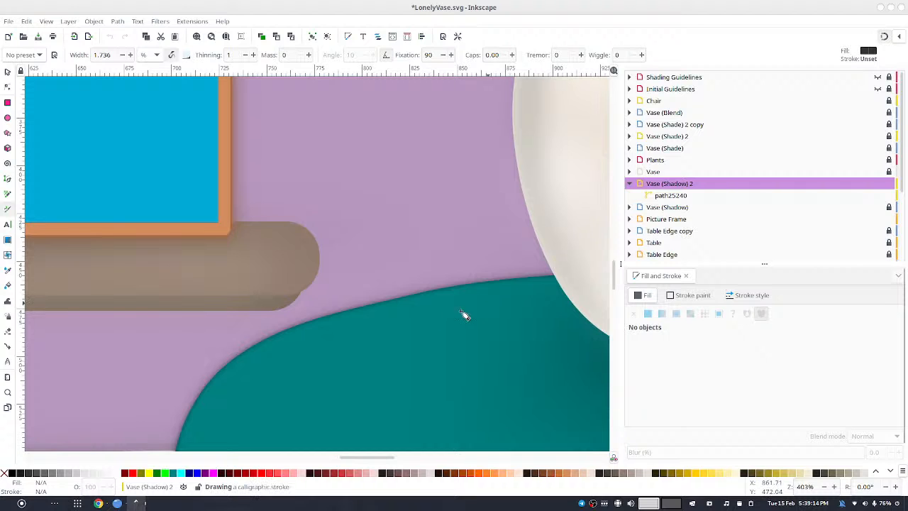
- Draw thin dark grey calligraphic strokes along the upper edge of the teal table beside the vase
left_click_drag(509, 297, 368, 336)
left_click_drag(454, 314, 379, 338)
mouse_move(287, 383)
left_mouse_down()
mouse_move(310, 359)
mouse_move(352, 340)
mouse_move(305, 361)
mouse_move(289, 374)
mouse_move(354, 339)
mouse_move(448, 315)
mouse_move(538, 306)
mouse_move(438, 323)
mouse_move(544, 311)
mouse_move(404, 332)
mouse_move(326, 372)
mouse_move(469, 320)
mouse_move(338, 359)
mouse_move(473, 316)
mouse_move(367, 356)
mouse_move(500, 320)
mouse_move(340, 367)
mouse_move(459, 323)
mouse_move(521, 318)
mouse_move(376, 366)
mouse_move(441, 334)
mouse_move(362, 375)
left_mouse_up()
left_click_drag(503, 318, 379, 367)
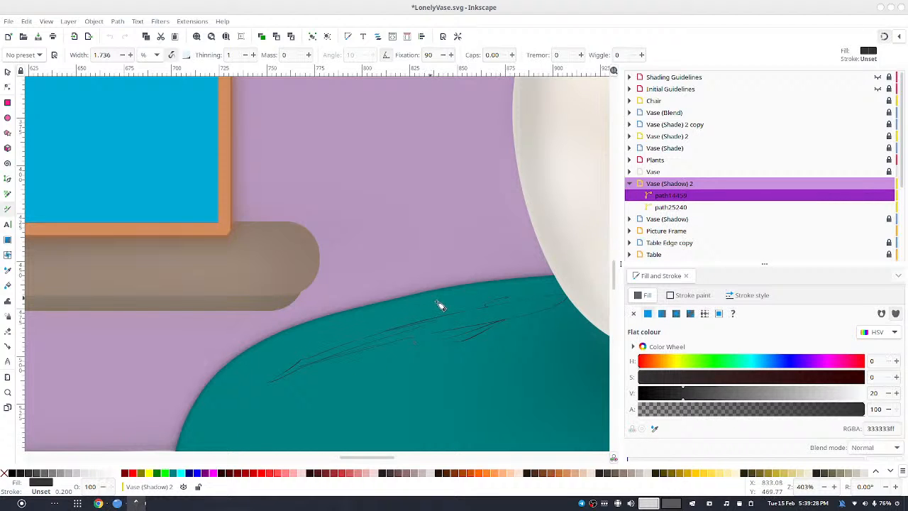
- Add heavier dark grey scribbled shading on the table's upper-left curve, running up to the base of the vase
scroll(447, 317, "down", 4)
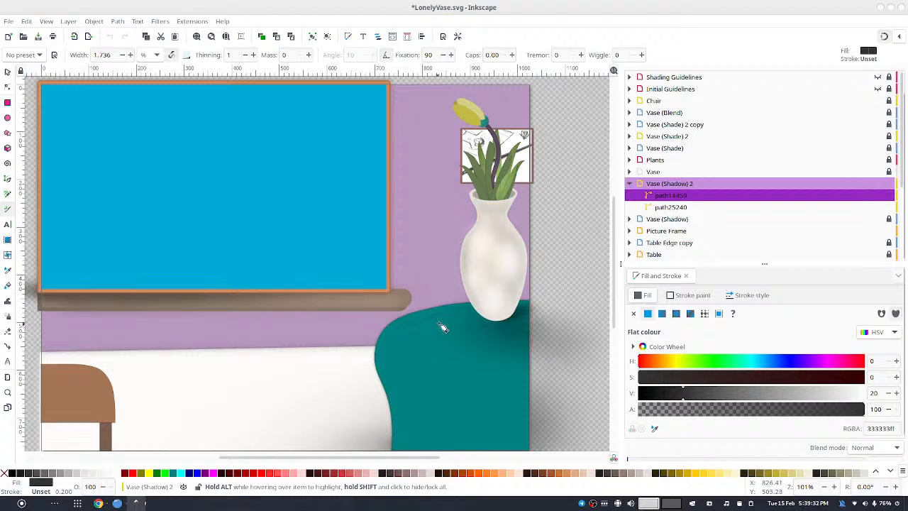
mouse_move(469, 317)
left_mouse_down()
mouse_move(441, 319)
mouse_move(474, 309)
mouse_move(436, 316)
mouse_move(470, 308)
mouse_move(496, 322)
mouse_move(457, 315)
mouse_move(400, 336)
mouse_move(418, 344)
mouse_move(445, 322)
mouse_move(409, 324)
mouse_move(401, 335)
mouse_move(423, 318)
mouse_move(469, 312)
mouse_move(429, 317)
mouse_move(481, 315)
mouse_move(427, 323)
mouse_move(417, 337)
mouse_move(438, 313)
left_mouse_up()
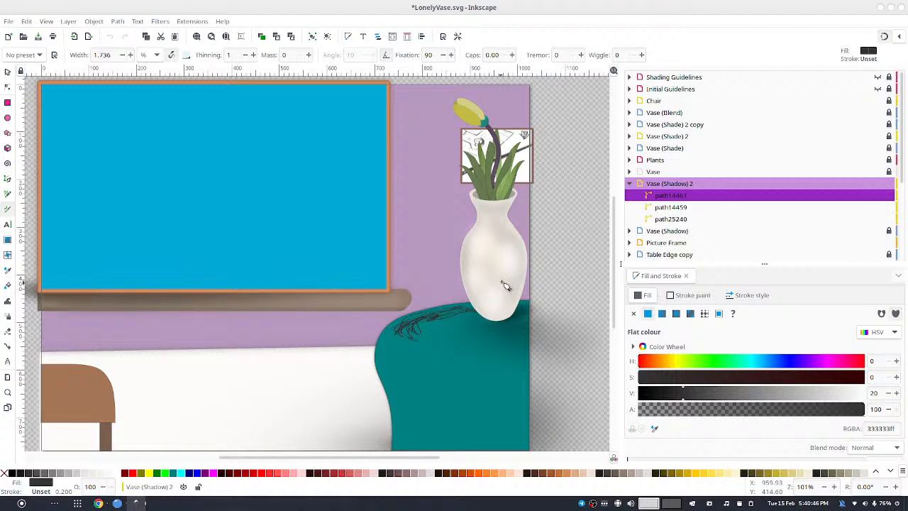
left_click_drag(501, 286, 465, 257)
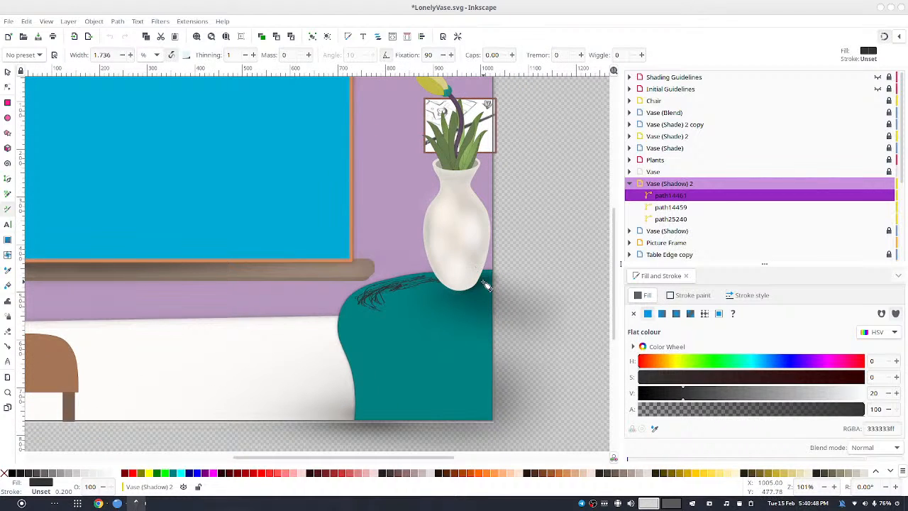
mouse_move(433, 287)
left_mouse_down()
mouse_move(447, 283)
mouse_move(437, 286)
left_mouse_up()
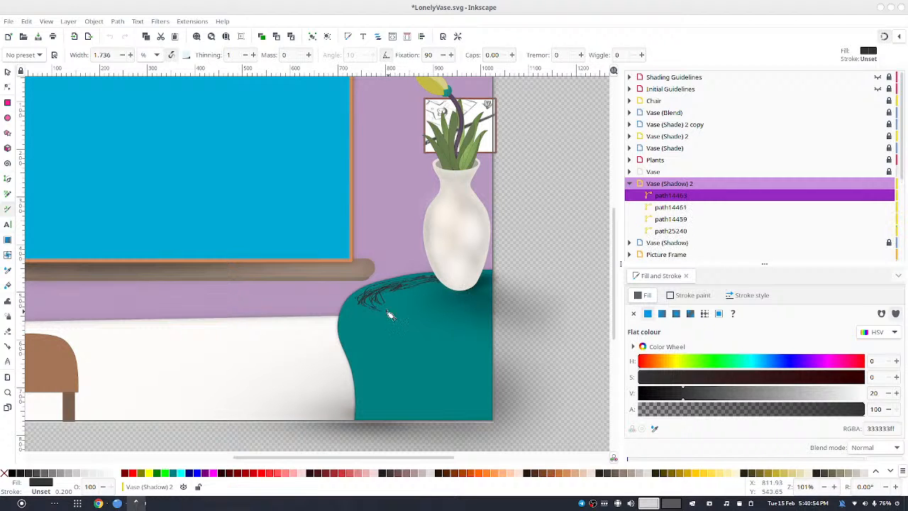
- Add more dark grey calligraphic strokes across the tabletop, curving below the vase to the table's outer edge, and deselect them
mouse_move(389, 312)
left_mouse_down()
mouse_move(421, 320)
mouse_move(386, 308)
mouse_move(402, 316)
mouse_move(387, 296)
mouse_move(434, 286)
mouse_move(393, 298)
mouse_move(396, 313)
mouse_move(391, 295)
mouse_move(403, 312)
mouse_move(396, 315)
mouse_move(407, 289)
mouse_move(417, 321)
mouse_move(388, 312)
mouse_move(469, 326)
mouse_move(388, 308)
mouse_move(388, 294)
mouse_move(393, 308)
mouse_move(397, 296)
mouse_move(442, 286)
mouse_move(435, 280)
mouse_move(365, 297)
mouse_move(362, 306)
mouse_move(386, 315)
left_mouse_up()
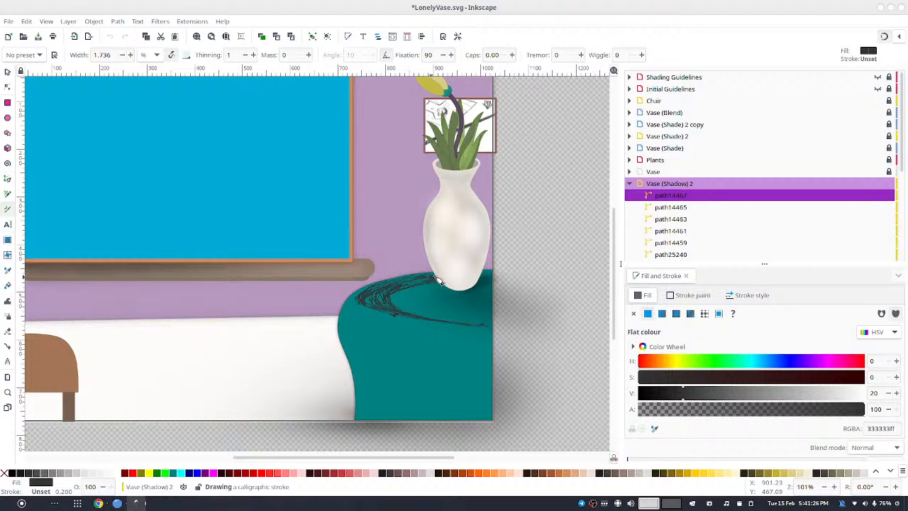
left_click_drag(405, 284, 376, 296)
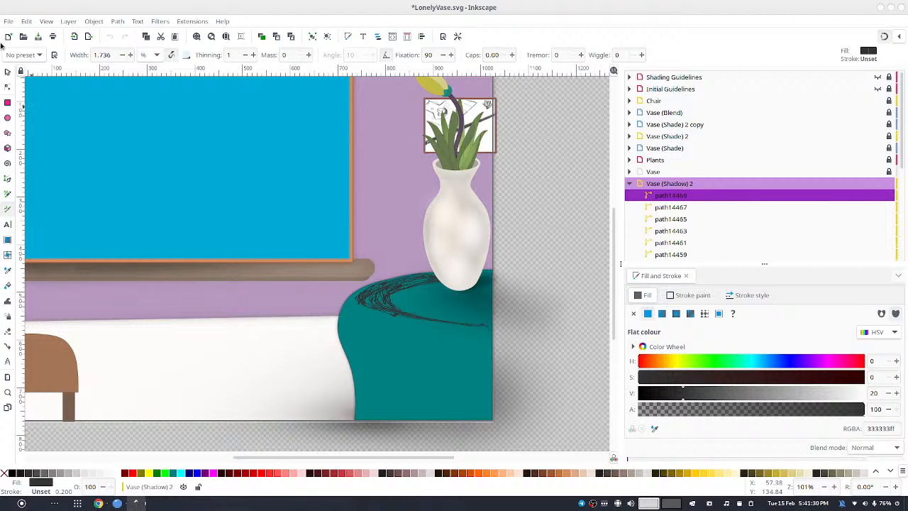
left_click(7, 72)
left_click(300, 251)
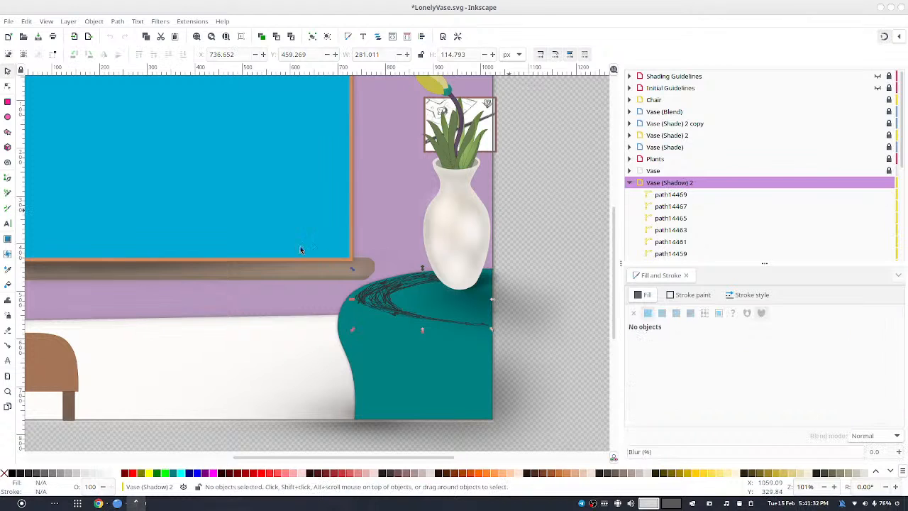
mouse_move(309, 228)
left_mouse_down()
mouse_move(395, 313)
mouse_move(481, 360)
mouse_move(450, 358)
left_mouse_up()
key("shift")
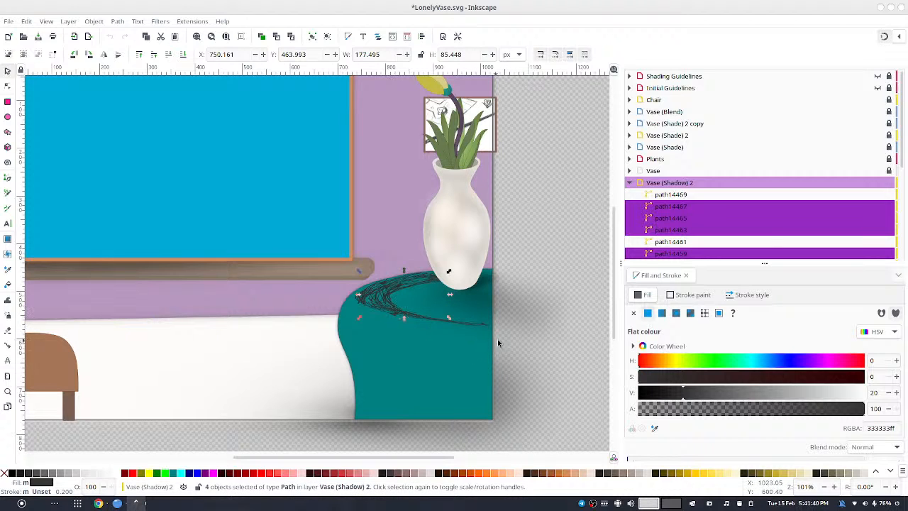
left_click_drag(554, 352, 326, 288)
left_click(672, 199, "shift")
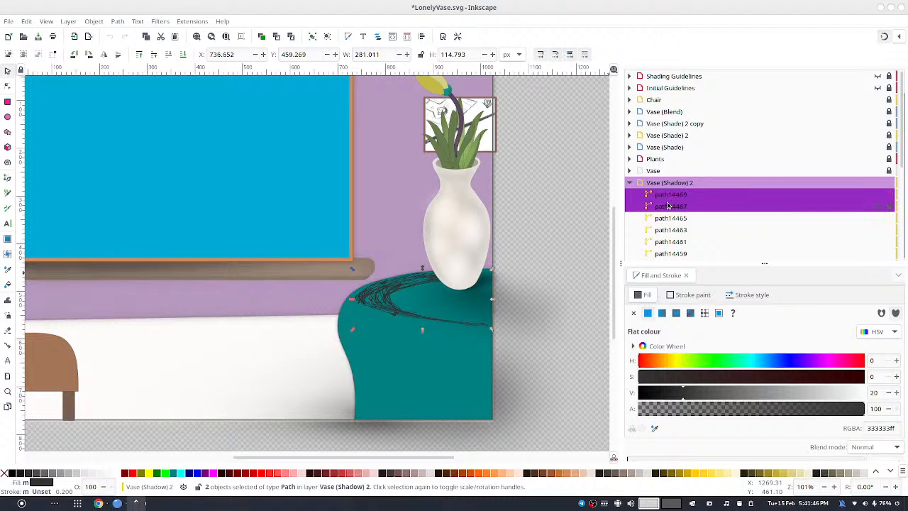
key("ctrl+z")
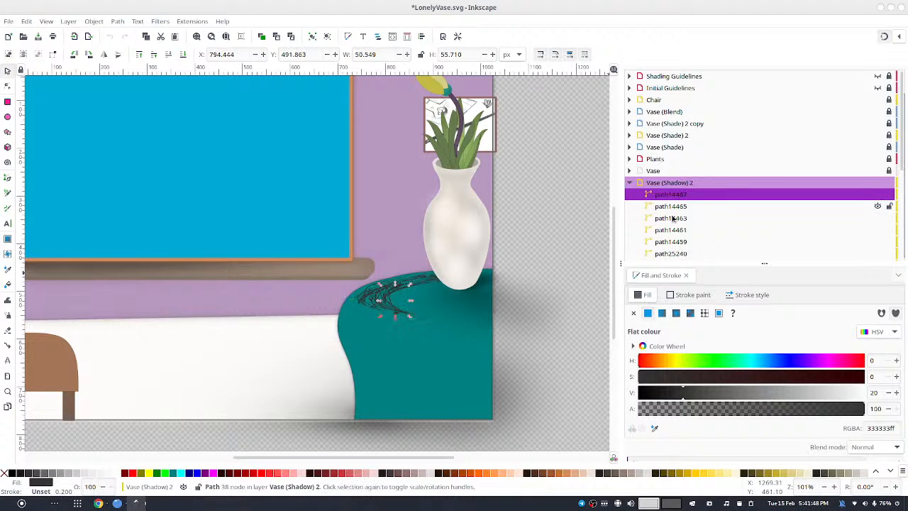
key("ctrl+z")
key("ctrl+shift+z")
key("ctrl+shift+z")
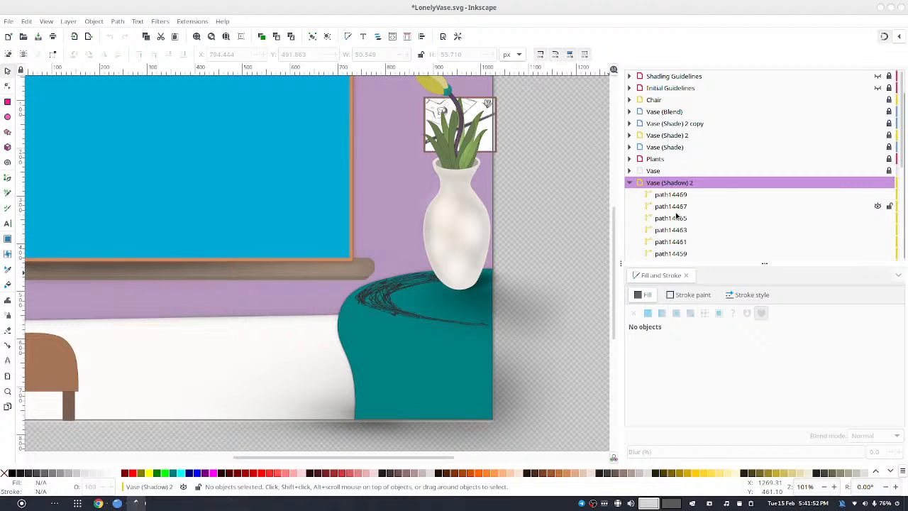
- Select the six new calligraphic strokes in the Vase (Shadow) 2 layer, excluding path25240, and lower their fill alpha to 48
mouse_move(329, 246)
left_mouse_down()
mouse_move(465, 347)
mouse_move(464, 337)
mouse_move(494, 336)
mouse_move(341, 293)
left_mouse_up()
key("shift")
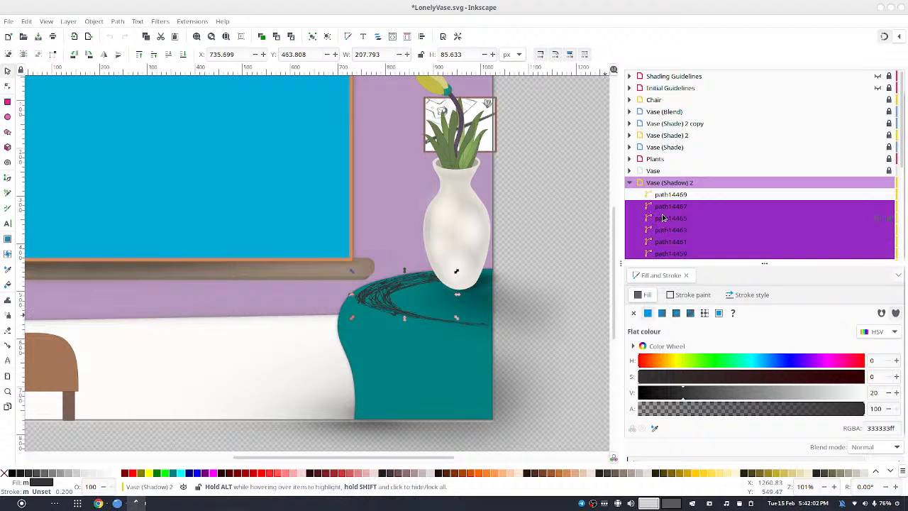
left_click(680, 196, "shift")
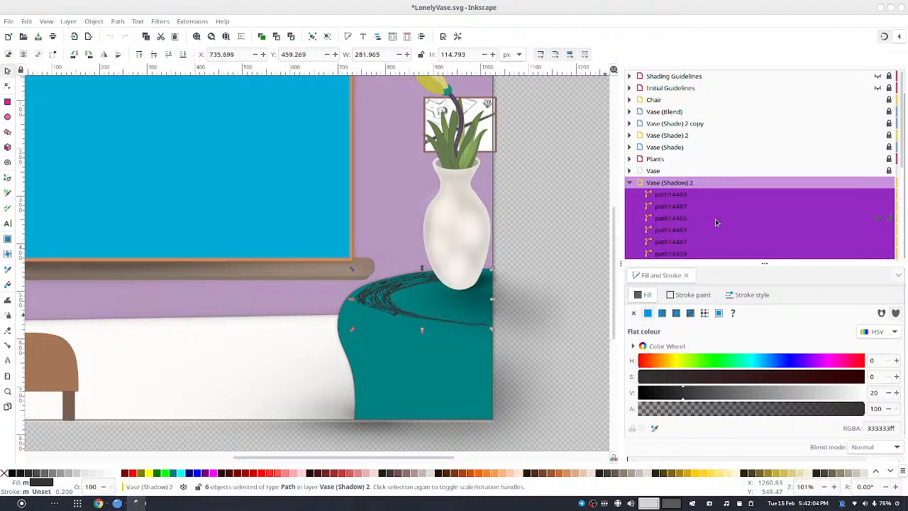
scroll(730, 220, "down", 3)
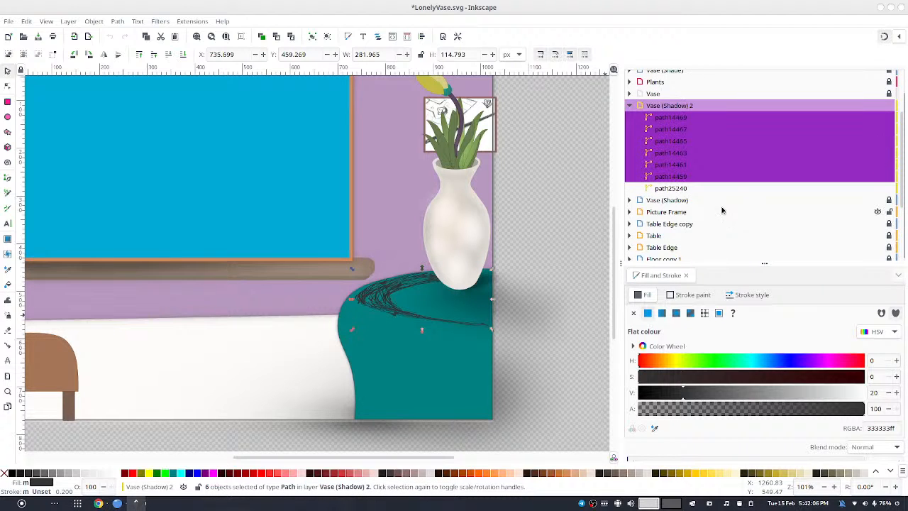
left_click(670, 188, "shift")
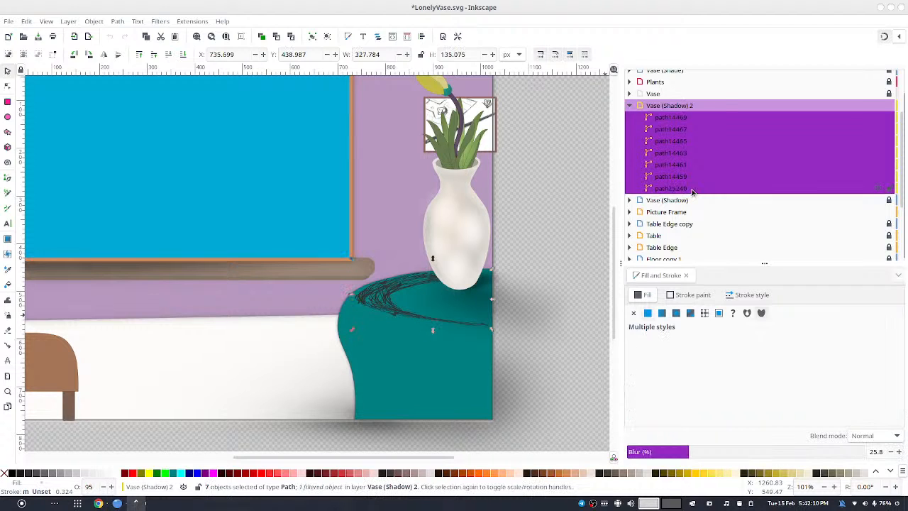
left_click(690, 189, "ctrl")
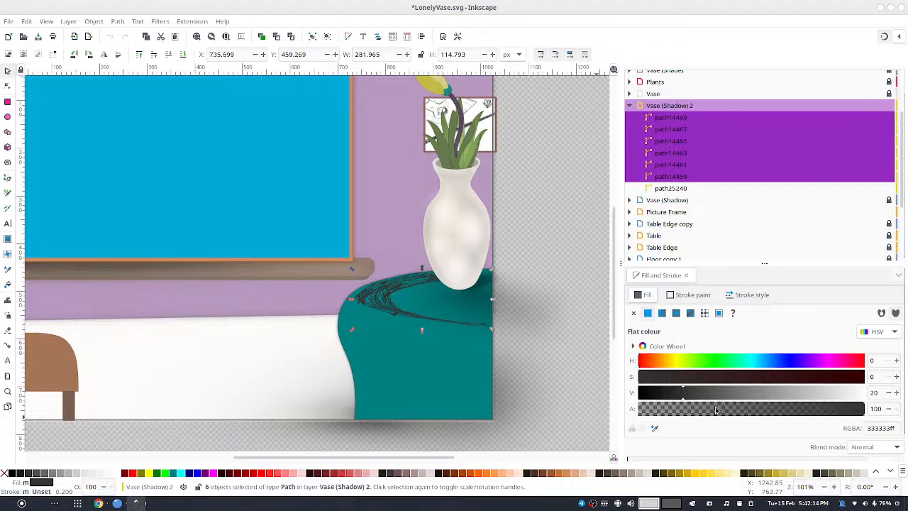
left_click(785, 407)
left_click_drag(785, 407, 756, 412)
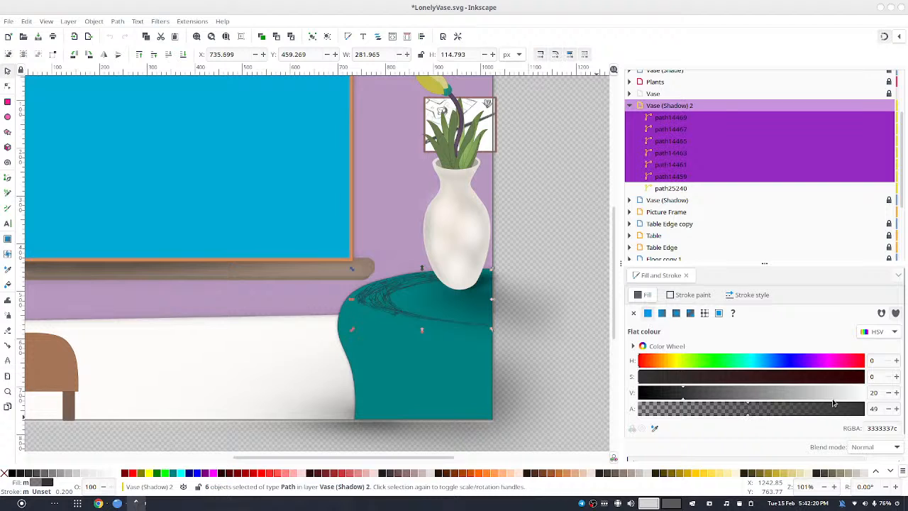
left_click(888, 408)
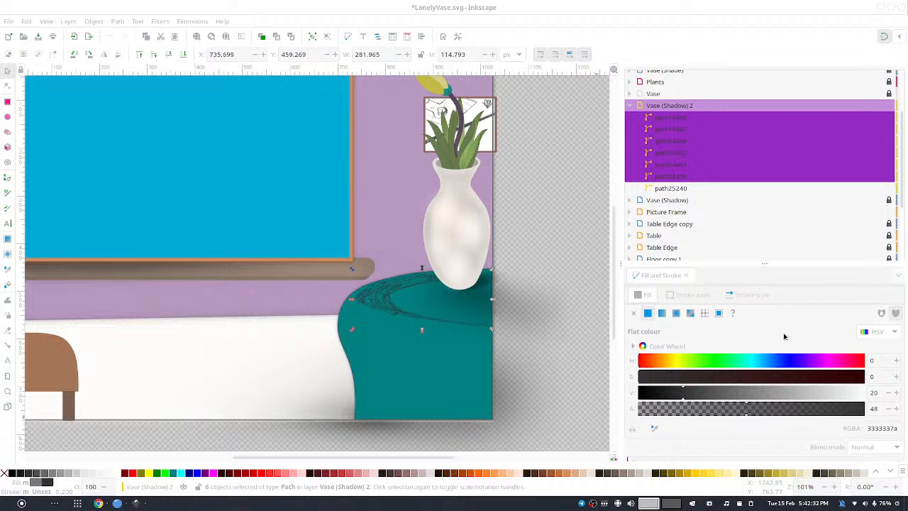
- Try out different blur strengths on the six selected strokes and set their blur to 27.6 %
left_click(902, 354)
scroll(899, 376, "down", 2)
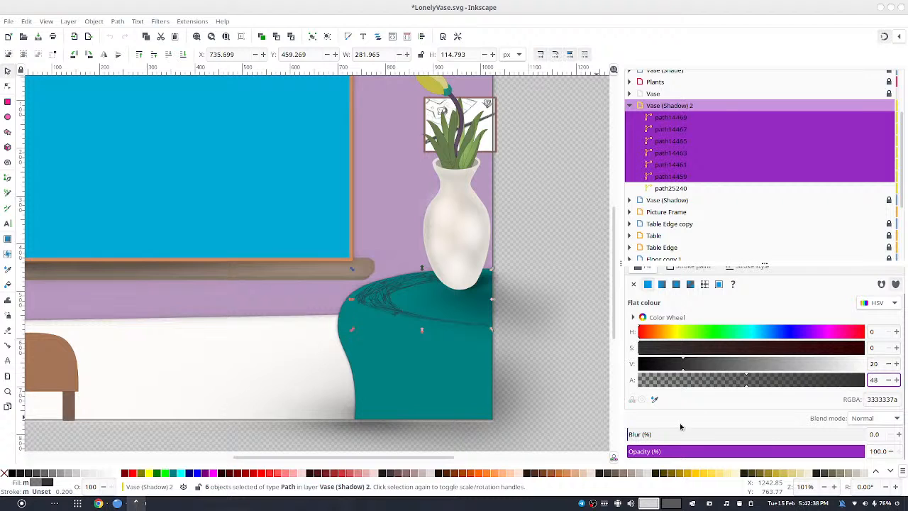
left_click(685, 436)
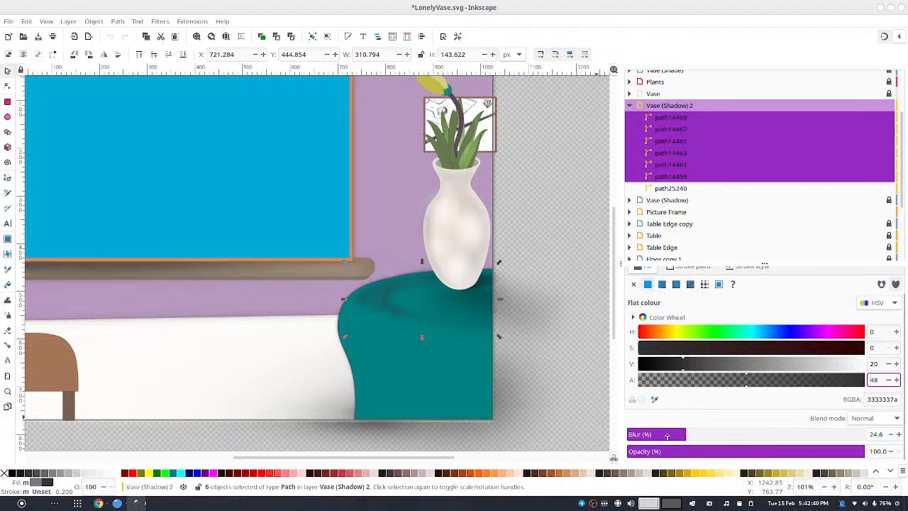
left_click(717, 436)
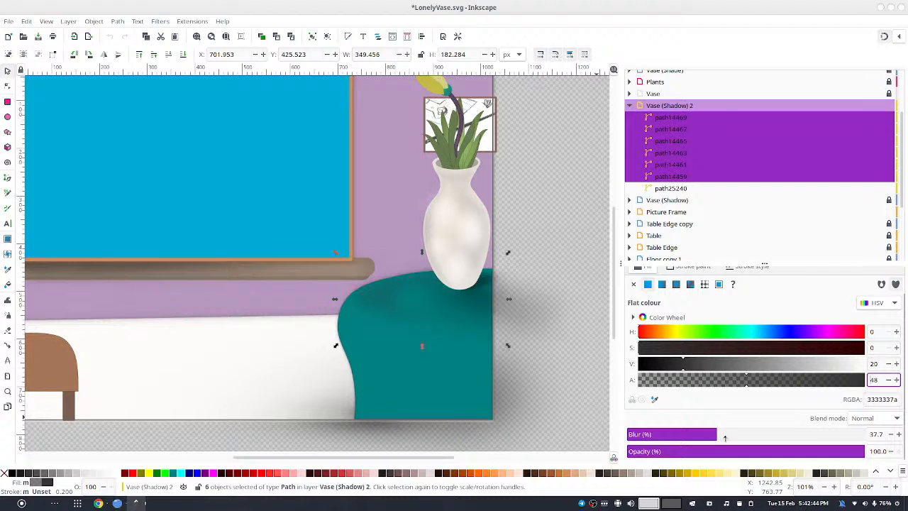
left_click(725, 436)
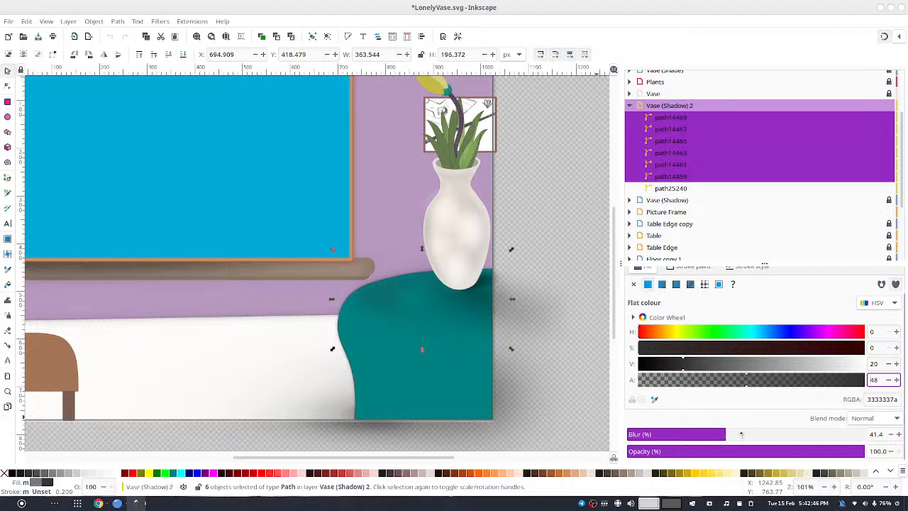
left_click(747, 436)
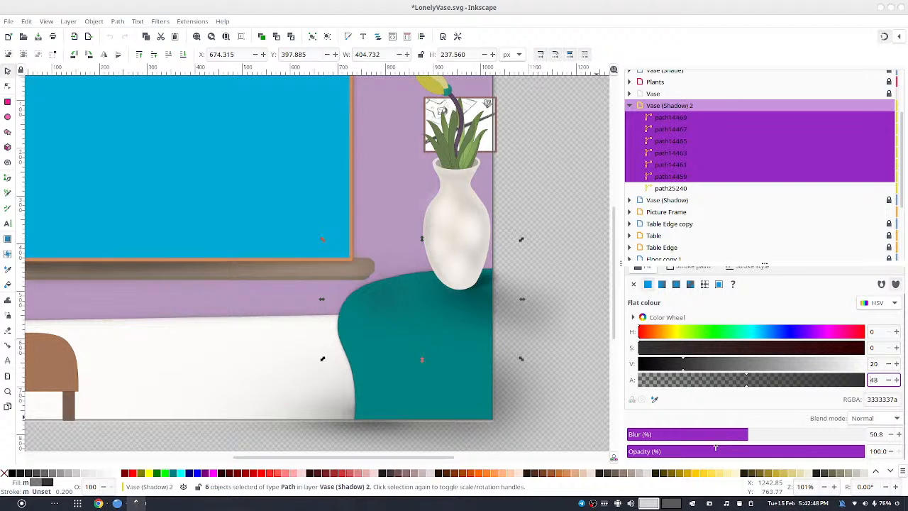
left_click(713, 436)
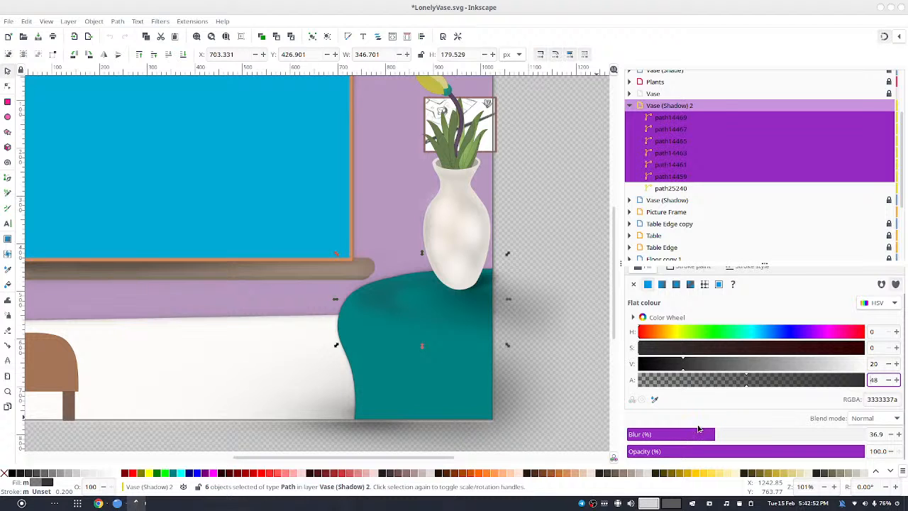
left_click(705, 436)
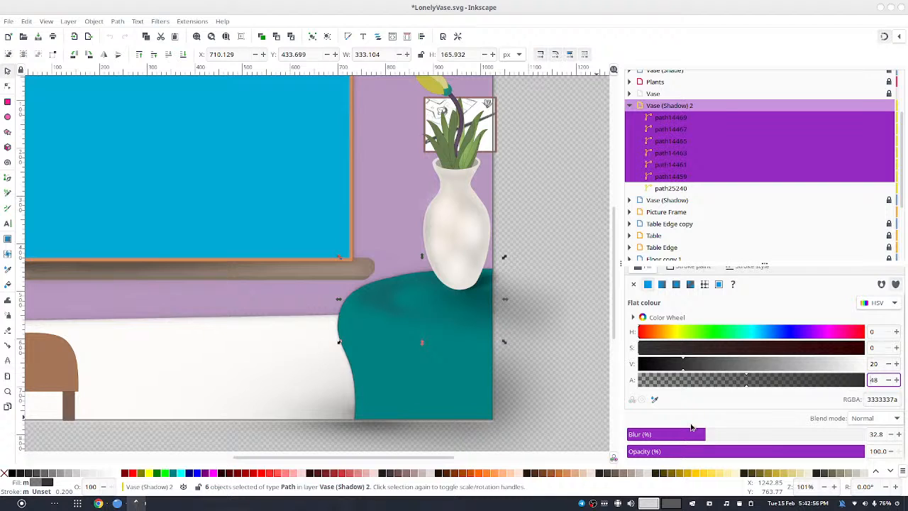
left_click(698, 435)
left_click(891, 437)
left_click(891, 437)
left_click(891, 437)
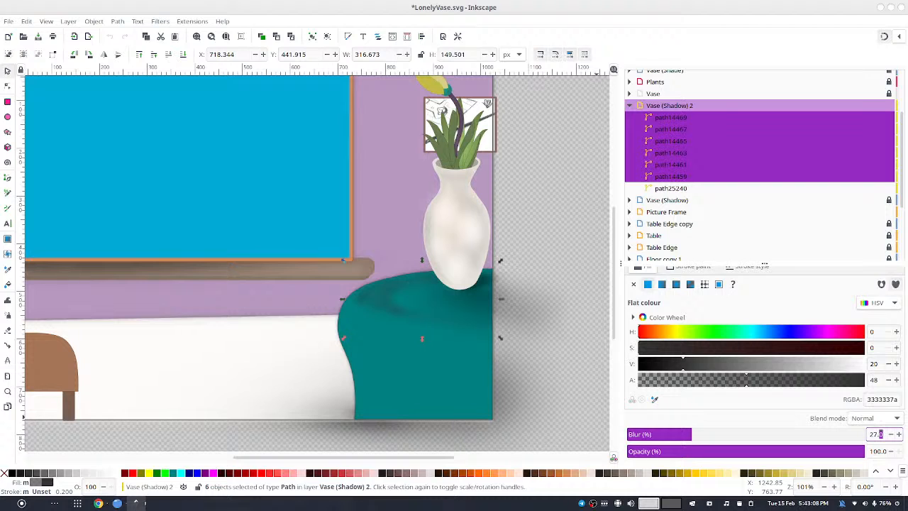
key("Return")
- Lower the blurred strokes' fill alpha to 36 and set the fill's HSV value to 18
left_click(730, 379)
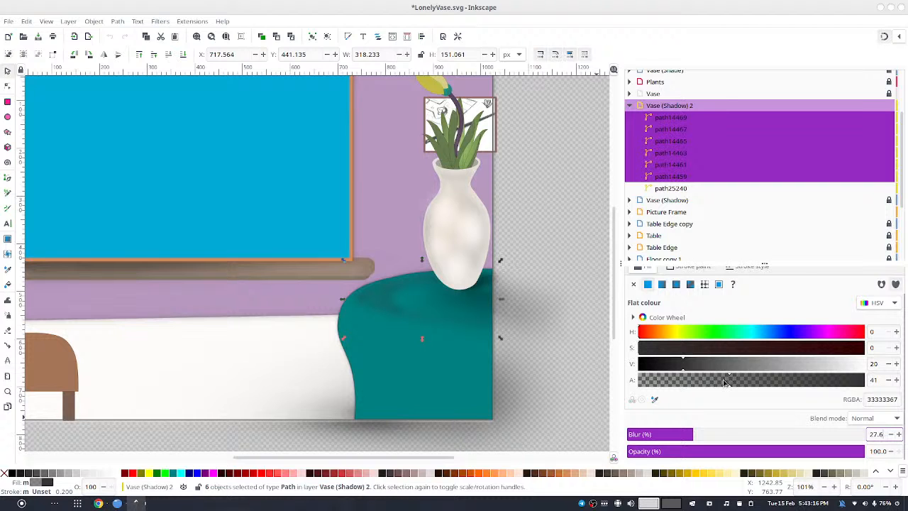
left_click(700, 366)
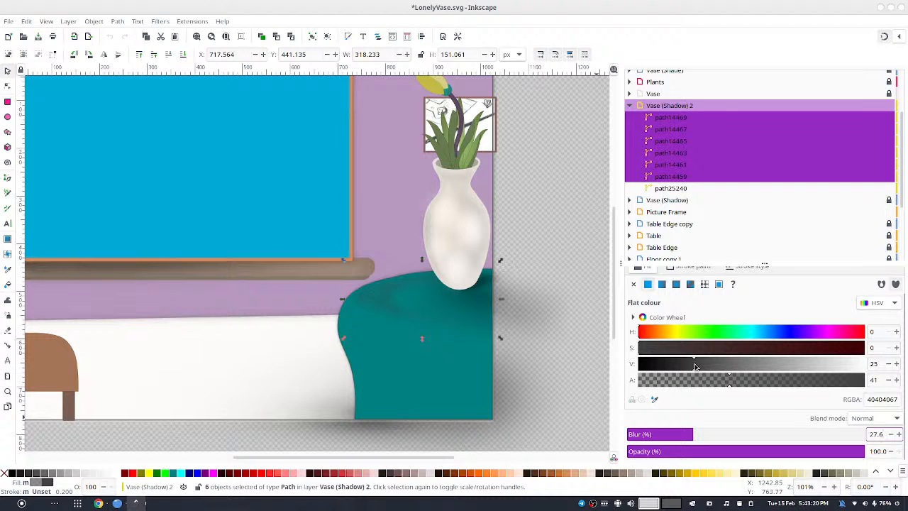
left_click(890, 383)
left_click(891, 383)
left_click(891, 383)
left_click(891, 383)
left_click(891, 383)
left_click(888, 364)
left_click(888, 364)
left_click(889, 364)
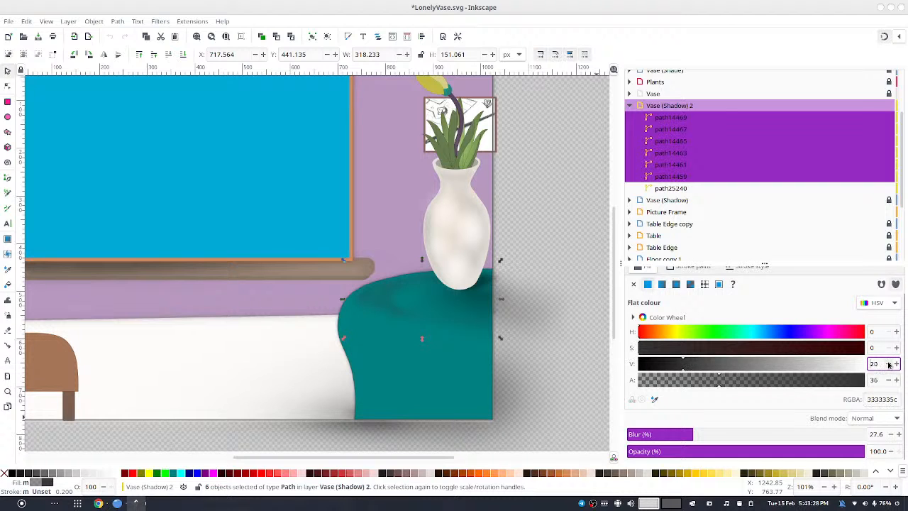
left_click(889, 364)
- Fade the blurred table strokes further by lowering their fill alpha to slightly below 24
left_click(705, 383)
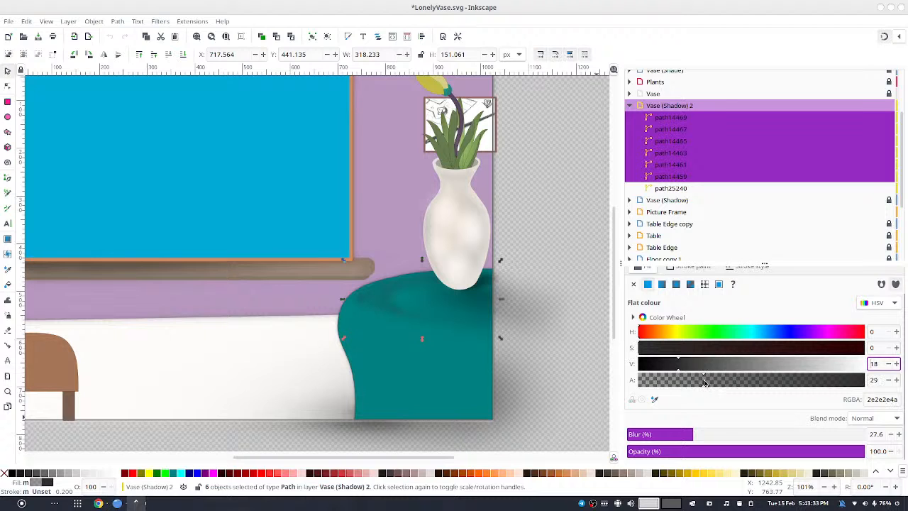
left_click(888, 381)
left_click(888, 381)
left_click(888, 381)
left_click(888, 381)
left_click(888, 381)
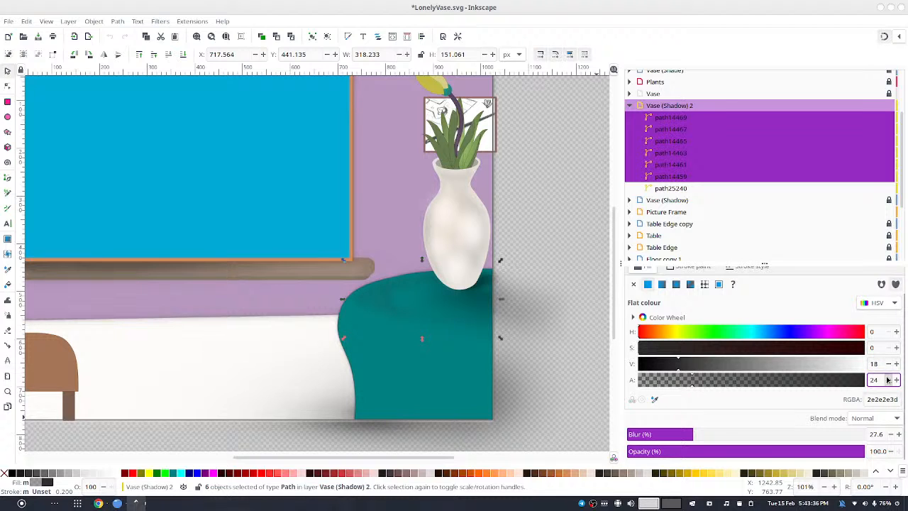
left_click(889, 381)
left_click(888, 381)
- Group the six strokes and place a duplicate, scaled down to about 204 by 84 px, over the table's upper-left curve
left_click(312, 36)
key("ctrl+d")
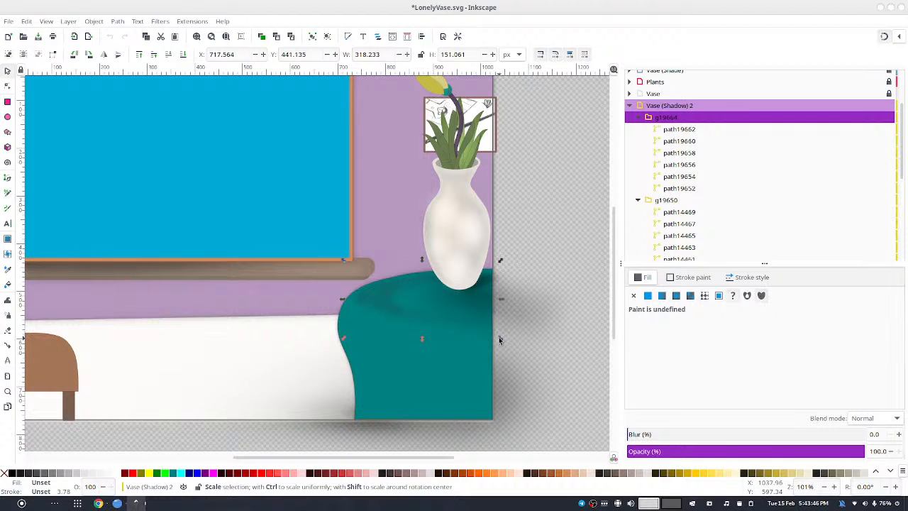
left_click_drag(499, 337, 474, 323)
left_click_drag(403, 293, 383, 291)
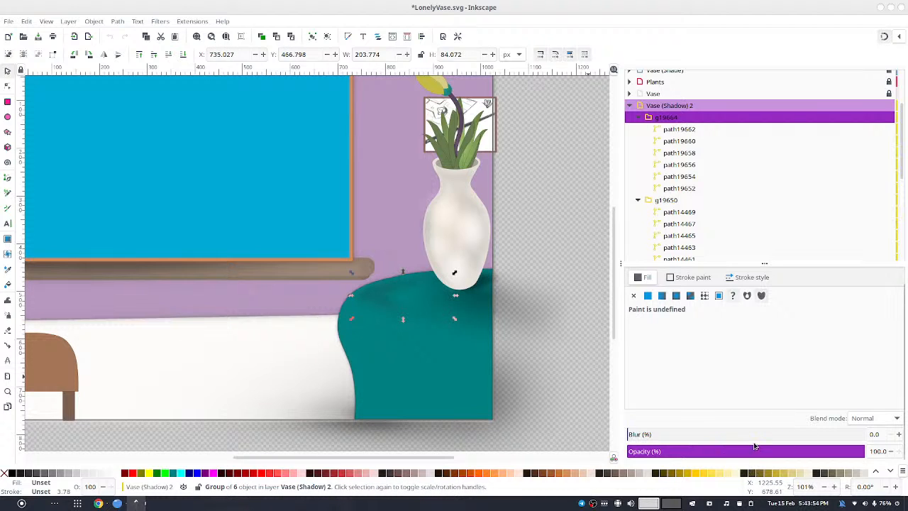
- Blur the duplicated stroke group by 17.6 %
left_click(899, 435)
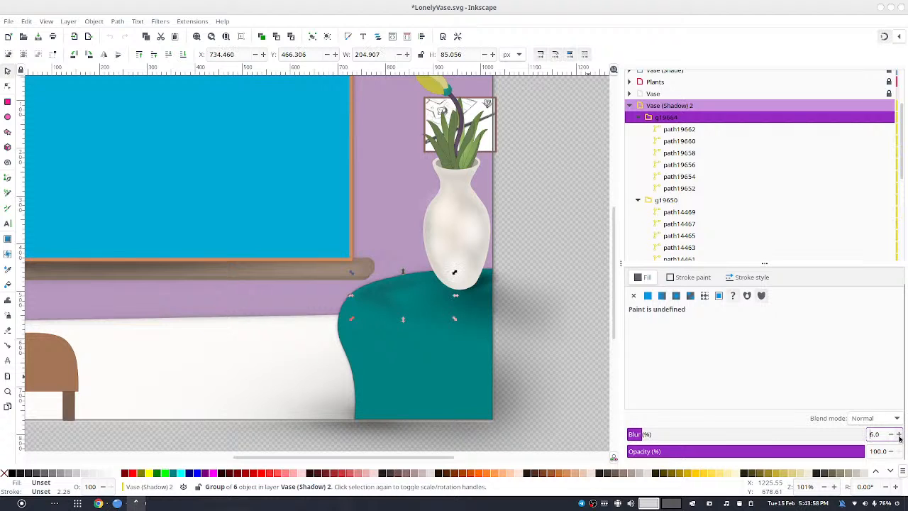
left_click(899, 435)
left_click(899, 435)
left_click(899, 435)
left_click(899, 434)
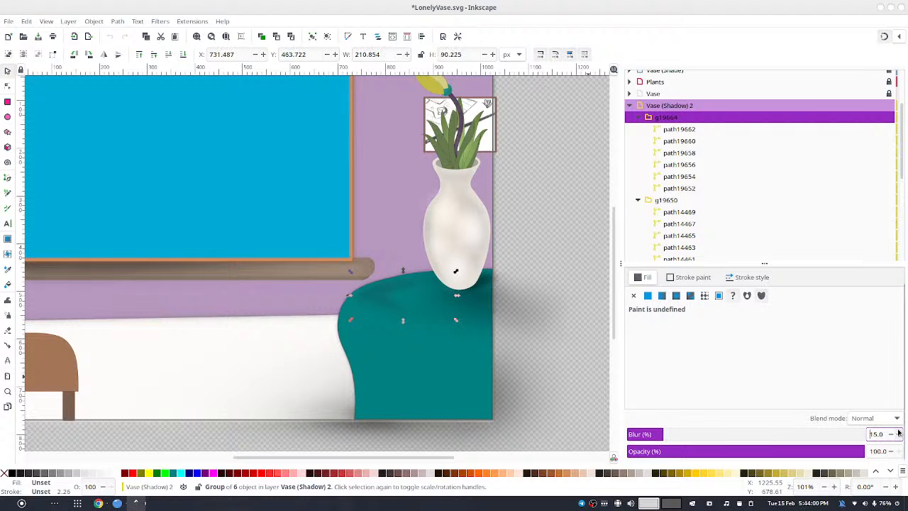
left_click(899, 435)
type("6")
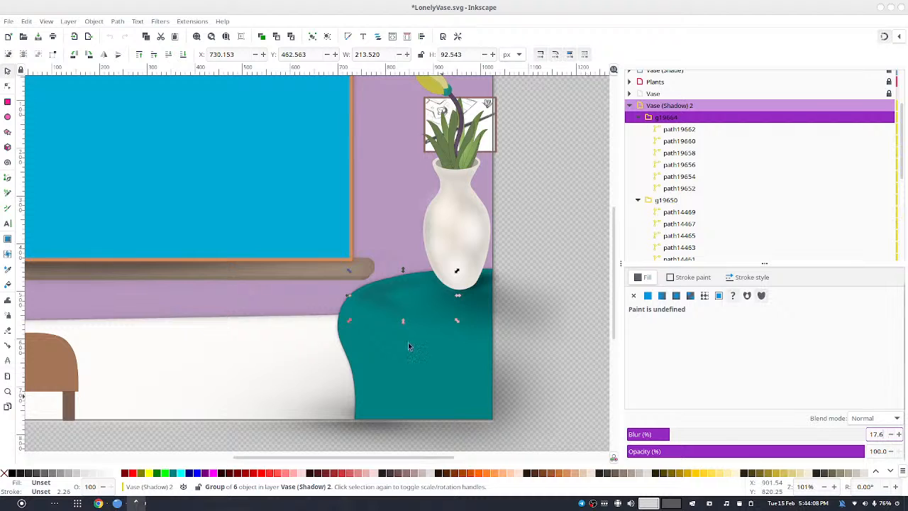
- Increase the duplicated stroke group's blur to 33.6 %
left_click(898, 434)
left_click(898, 435)
left_click(898, 434)
left_click(897, 434)
left_click(898, 435)
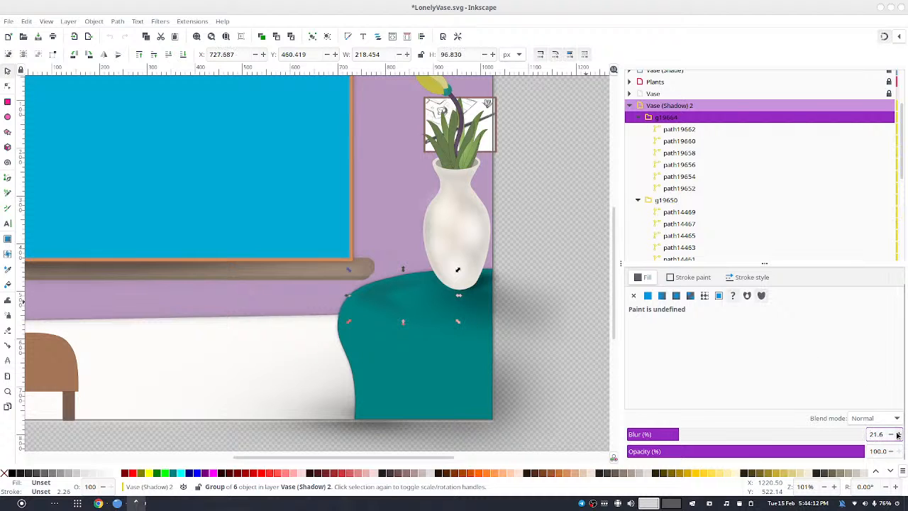
left_click(898, 435)
left_click(898, 435)
left_click(897, 434)
left_click(897, 434)
left_click(897, 434)
left_click(898, 435)
left_click(898, 435)
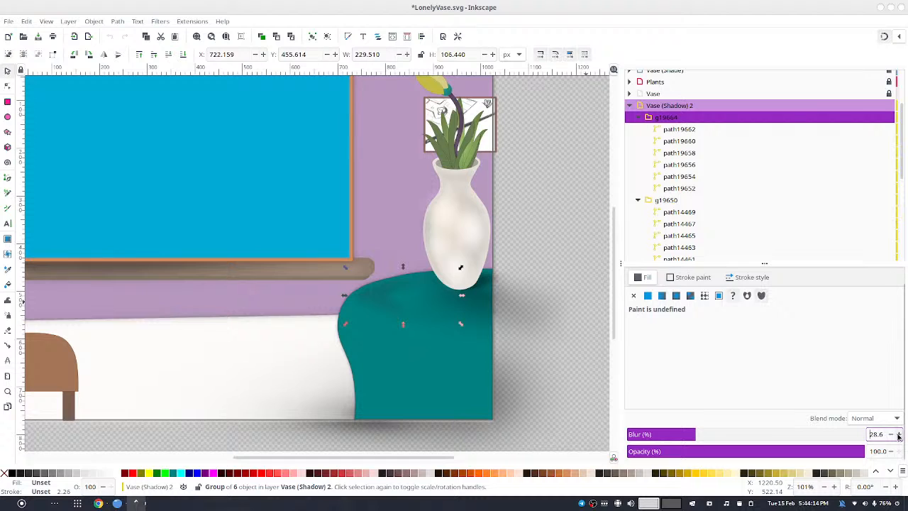
left_click(898, 435)
left_click(898, 435)
left_click(898, 435)
left_click(898, 435)
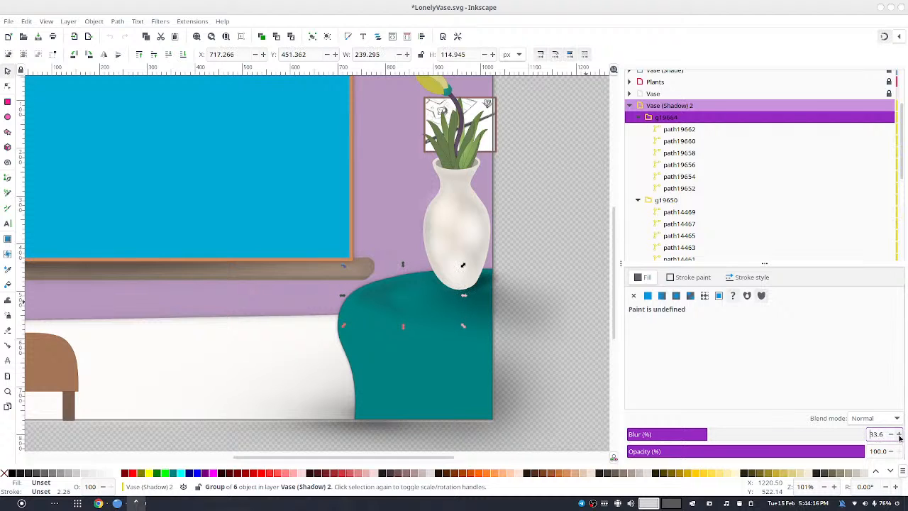
- Raise the duplicated stroke group's blur to 39.6 % and deselect it
left_click(898, 435)
left_click(898, 435)
left_click(898, 435)
left_click(898, 435)
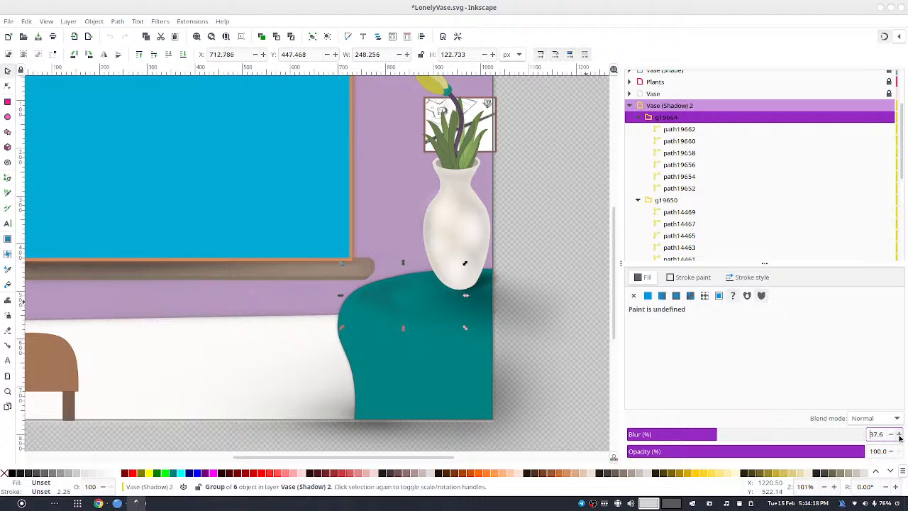
left_click(898, 435)
left_click(899, 435)
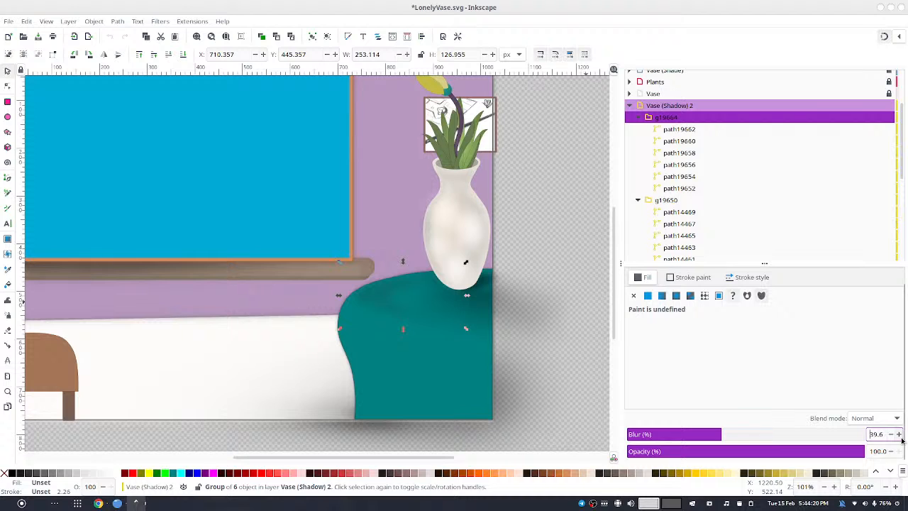
left_click(510, 301)
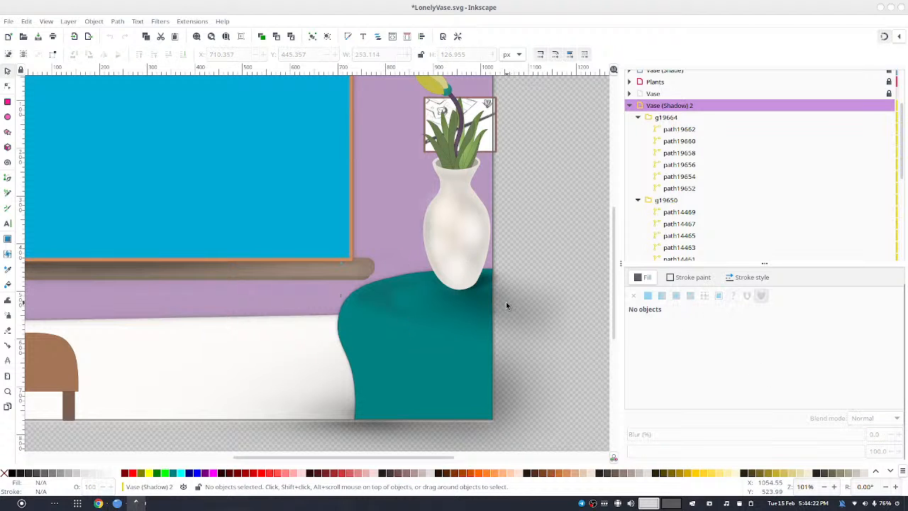
- Try shifting the duplicated stroke group about 30 px towards the vase and 10 px down, and undo the move
scroll(469, 324, "up", 2)
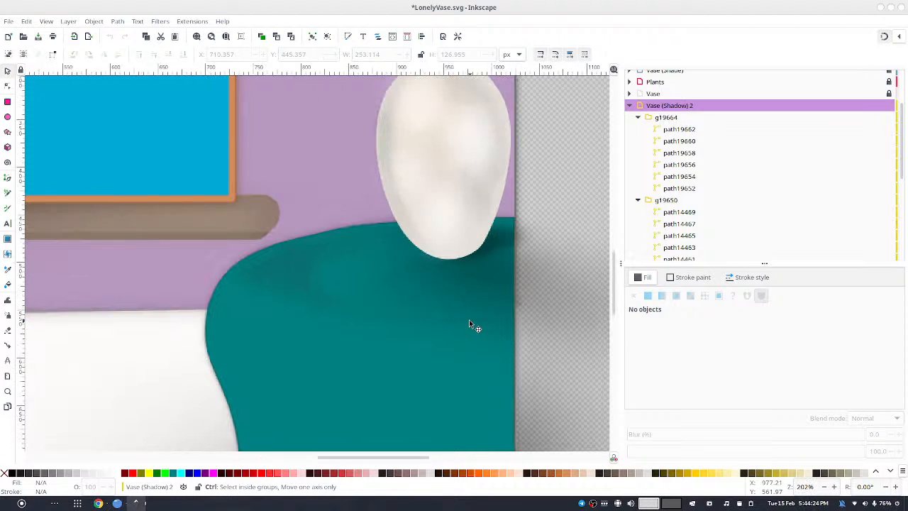
left_click_drag(455, 331, 464, 309)
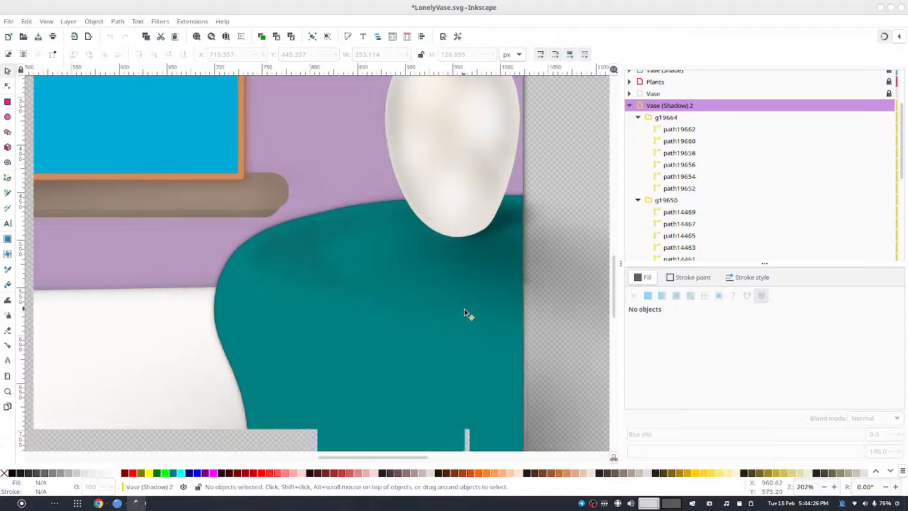
scroll(467, 284, "down", 3)
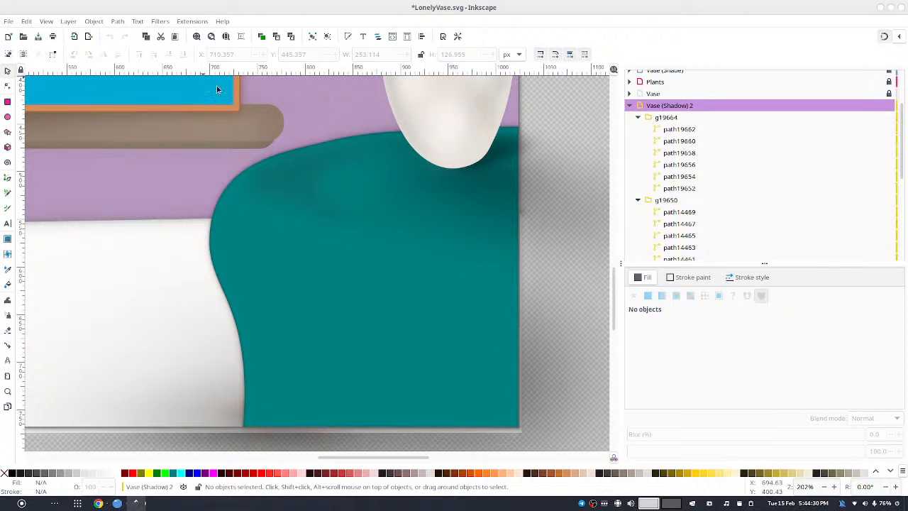
left_click_drag(220, 68, 382, 210)
left_click(674, 130)
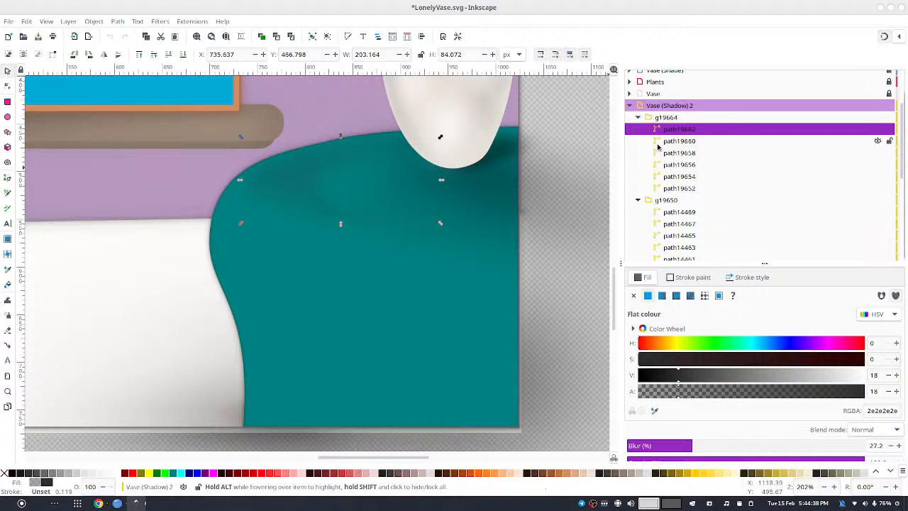
left_click(671, 117)
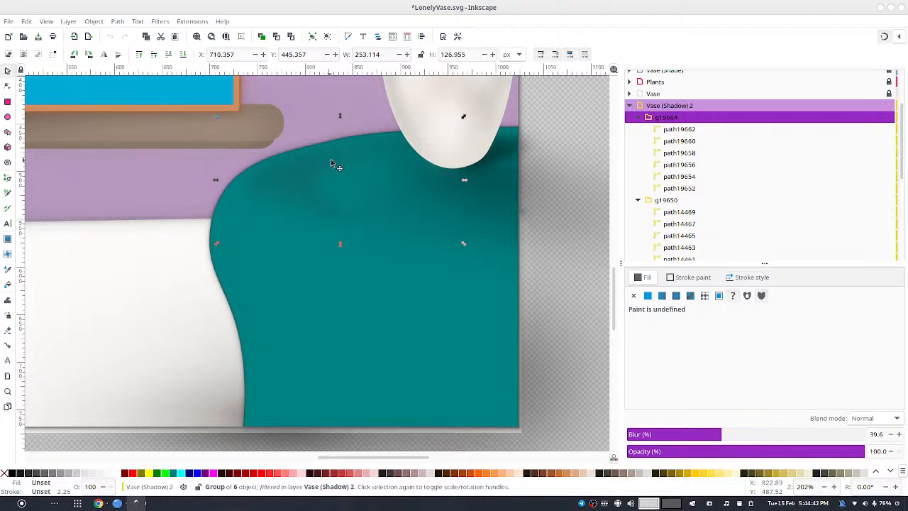
left_click_drag(331, 162, 368, 170)
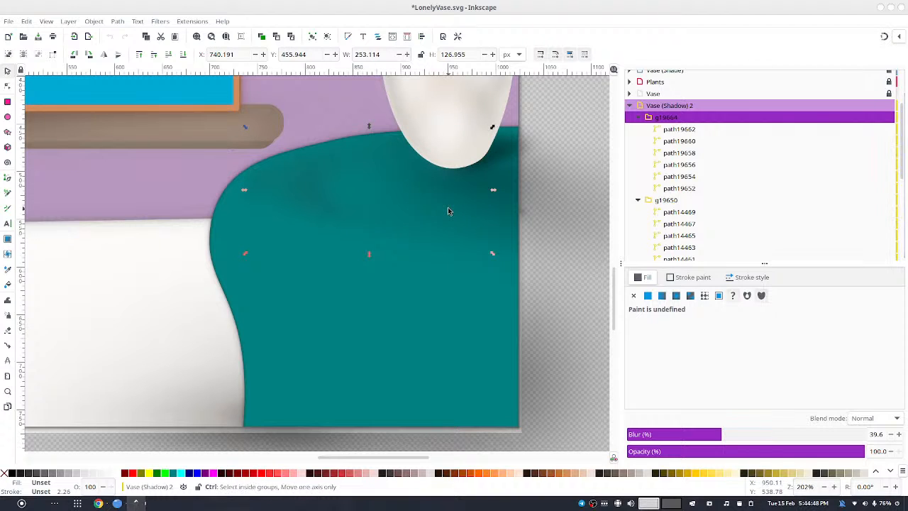
key("ctrl+z")
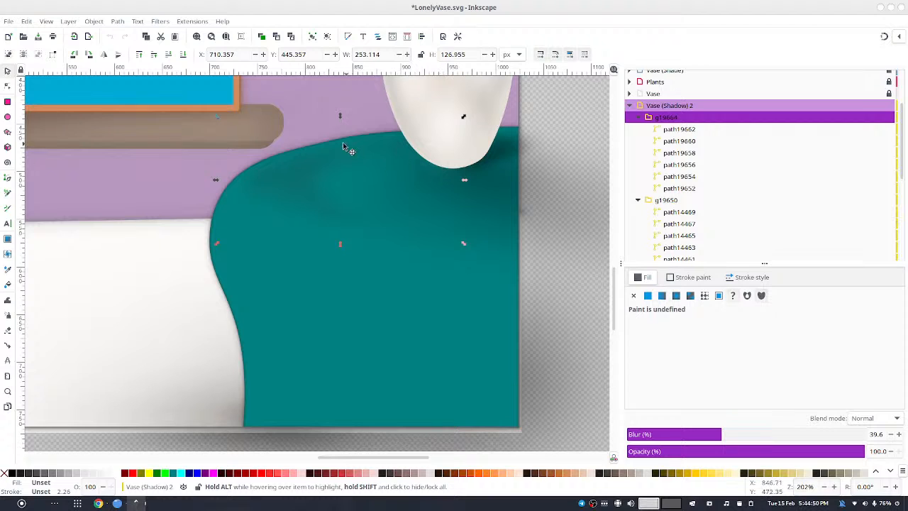
left_click(592, 188)
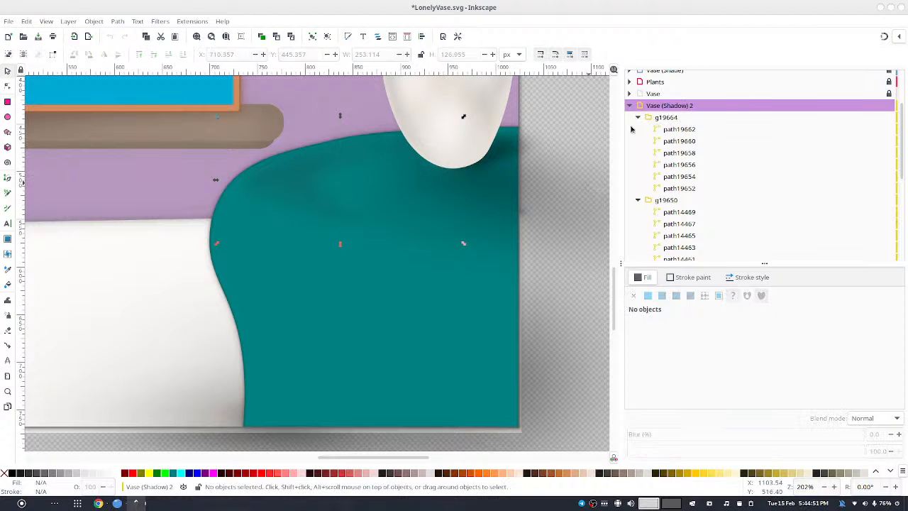
- Reposition both blurred stroke groups on the table, the larger at about X 727.8, Y 448.2 px and the smaller at about X 708.8, Y 443.9 px
left_click(671, 118)
left_click_drag(321, 164, 345, 169)
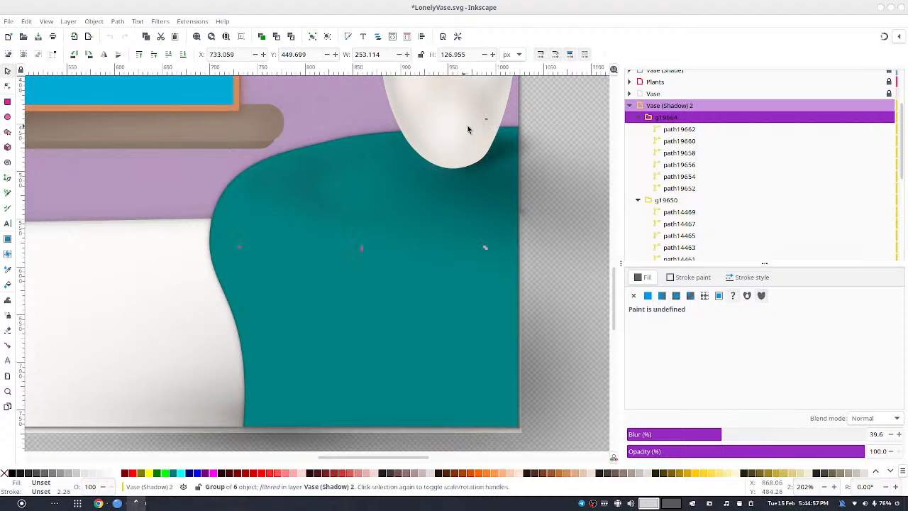
left_click(657, 203)
mouse_move(281, 172)
left_mouse_down()
mouse_move(300, 190)
mouse_move(294, 183)
left_mouse_up()
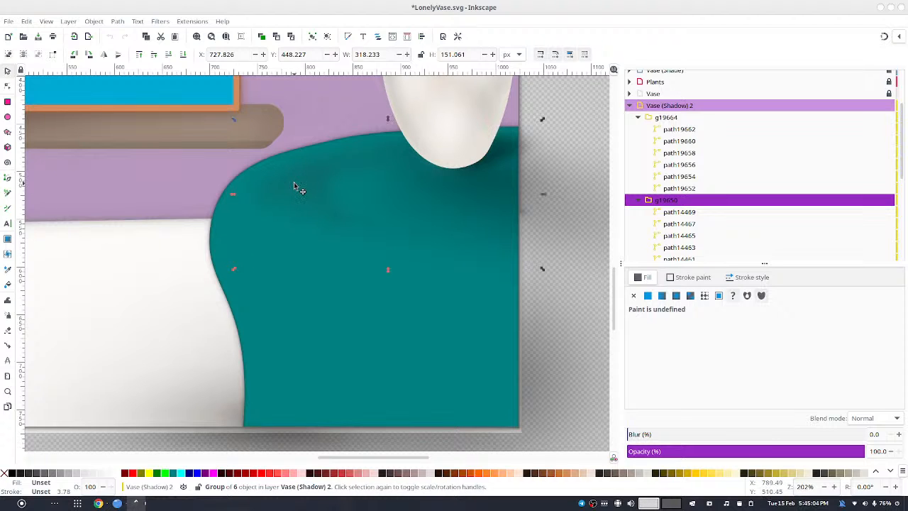
left_click(293, 181, "alt")
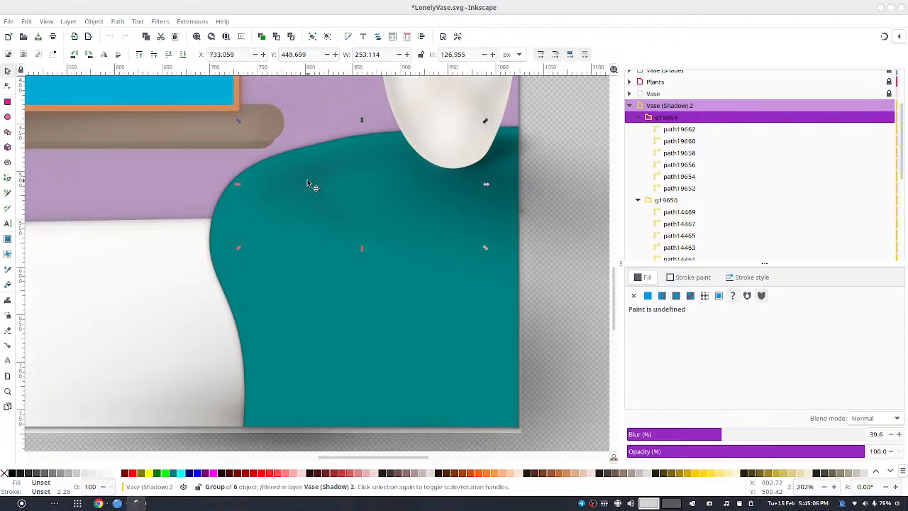
left_click_drag(306, 180, 283, 179)
left_click(546, 205)
- Lock the Vase (Shadow) 2 layer and collapse its contents in the layer list
scroll(564, 227, "down", 6)
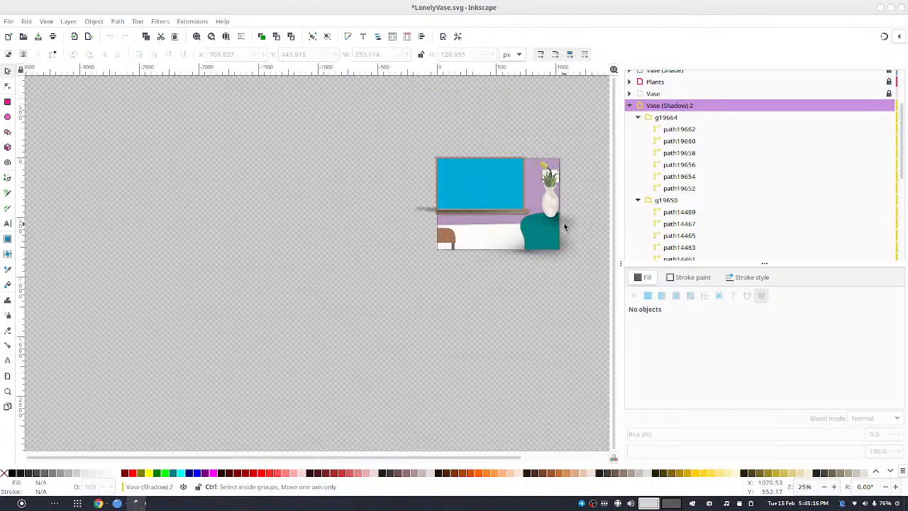
scroll(561, 228, "up", 2)
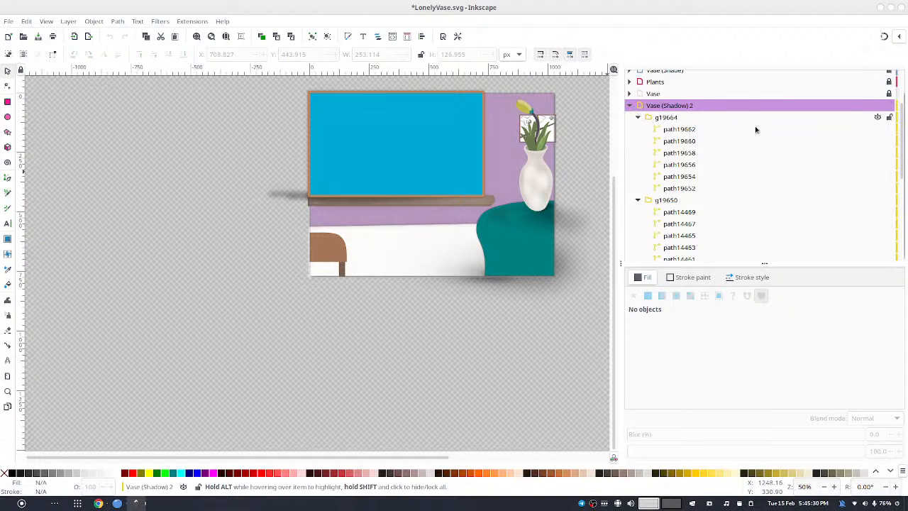
left_click(890, 106)
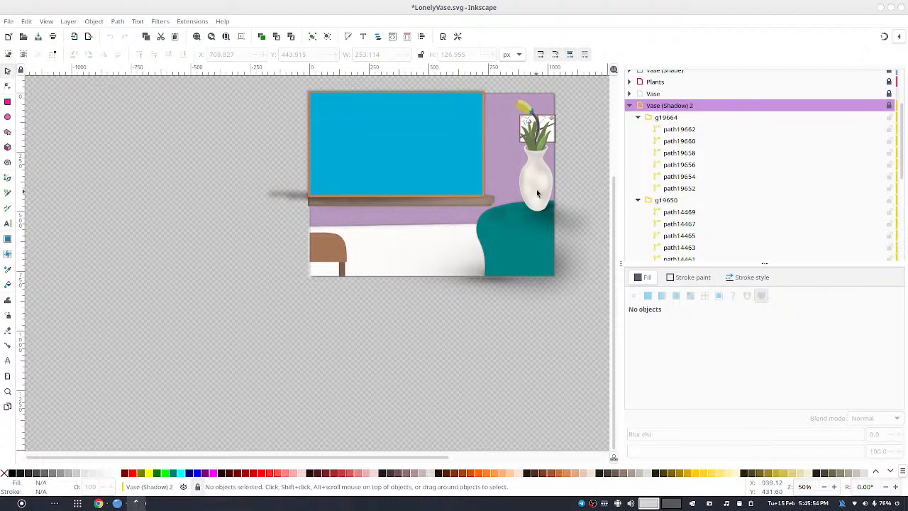
left_click(629, 106)
scroll(695, 129, "up", 4)
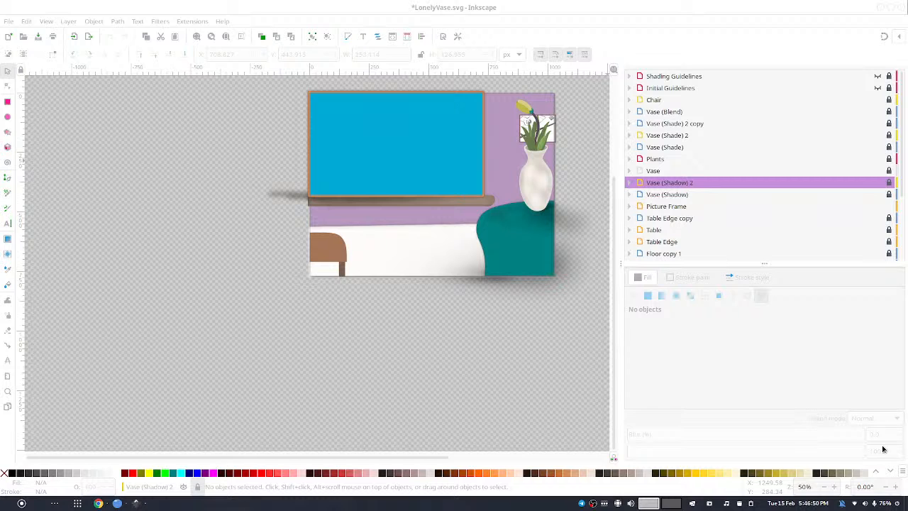
- Add a layer named Table Overlay directly above the Table Edge copy layer and make it the active layer
left_click(661, 219)
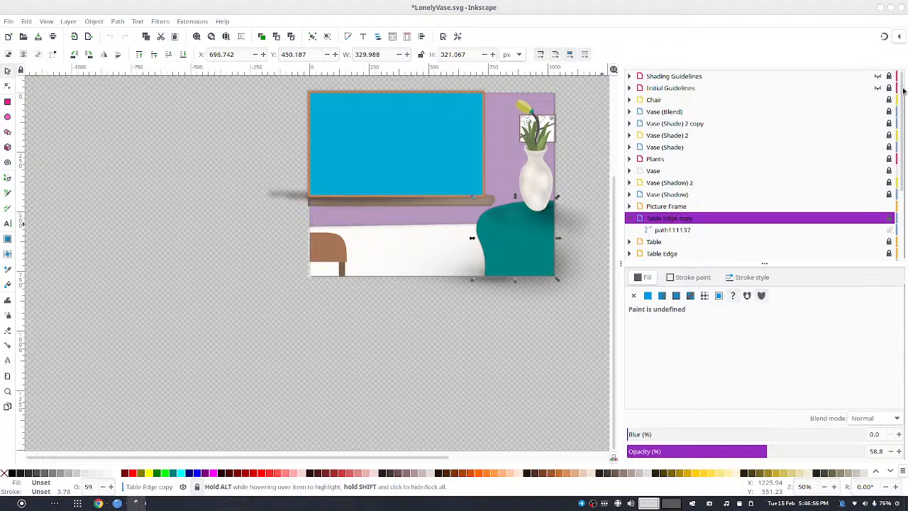
scroll(902, 91, "up", 1)
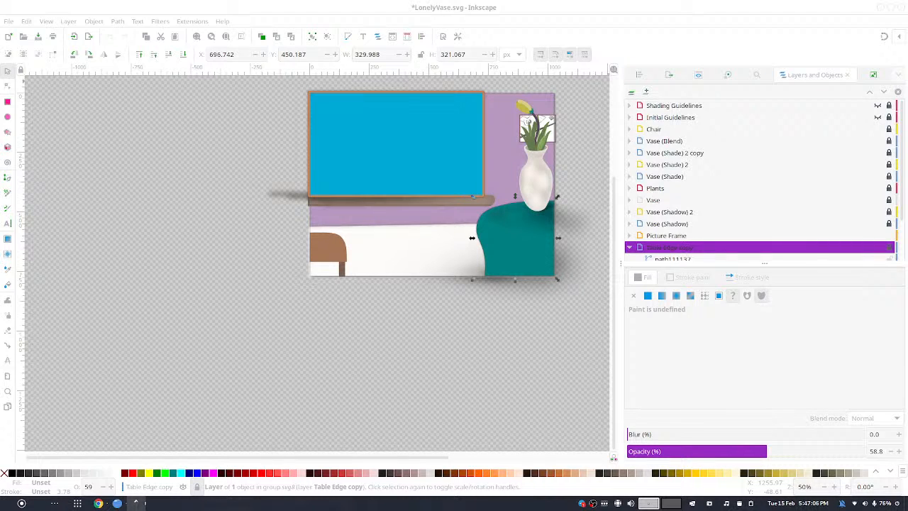
key("Return")
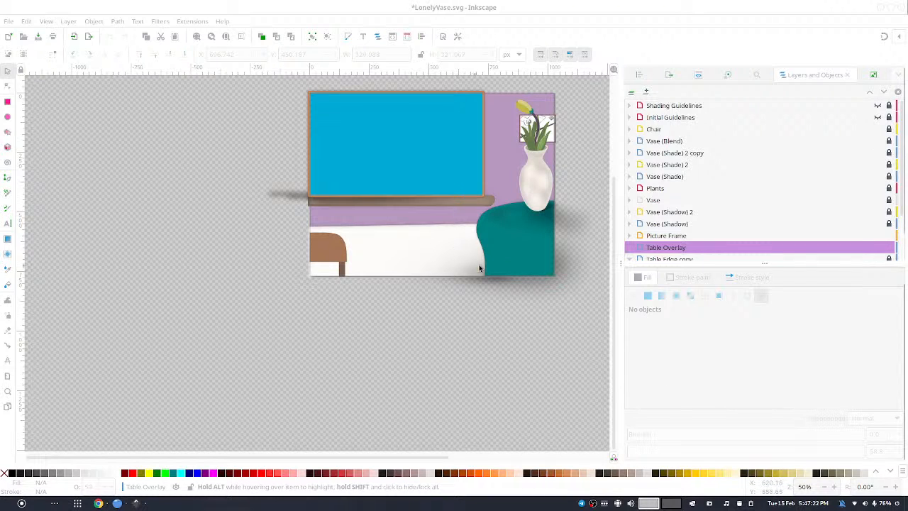
scroll(543, 265, "up", 4)
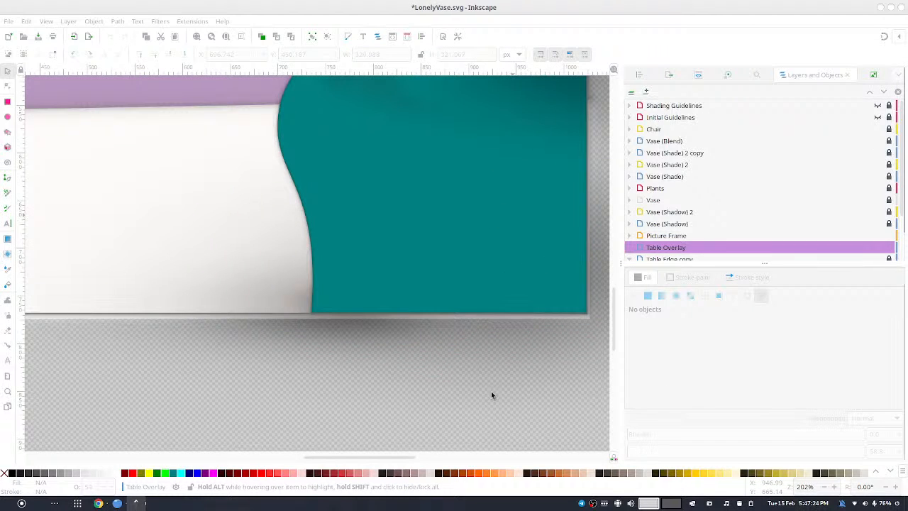
scroll(488, 301, "down", 2)
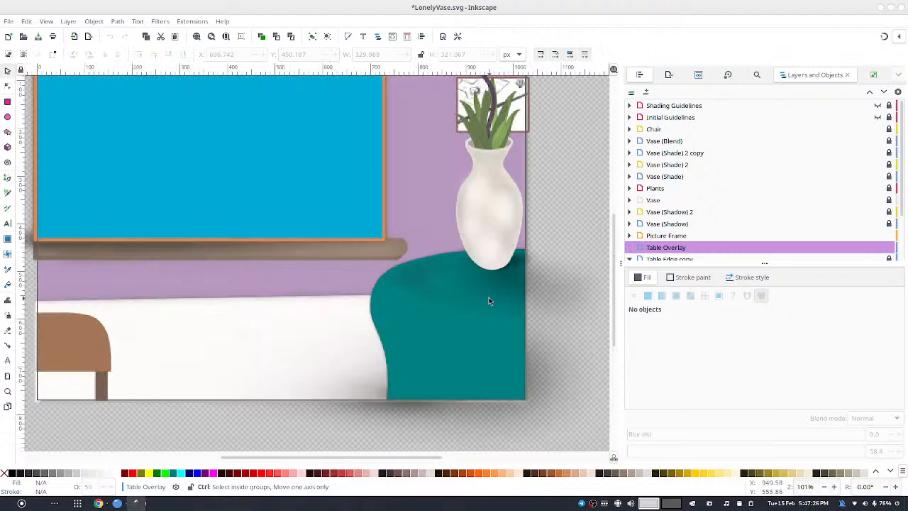
left_click_drag(506, 284, 487, 249)
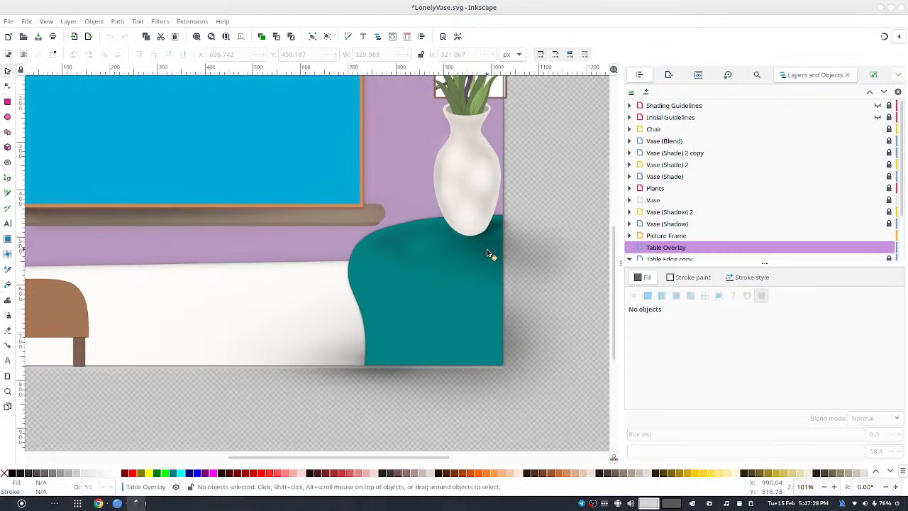
left_click(430, 498)
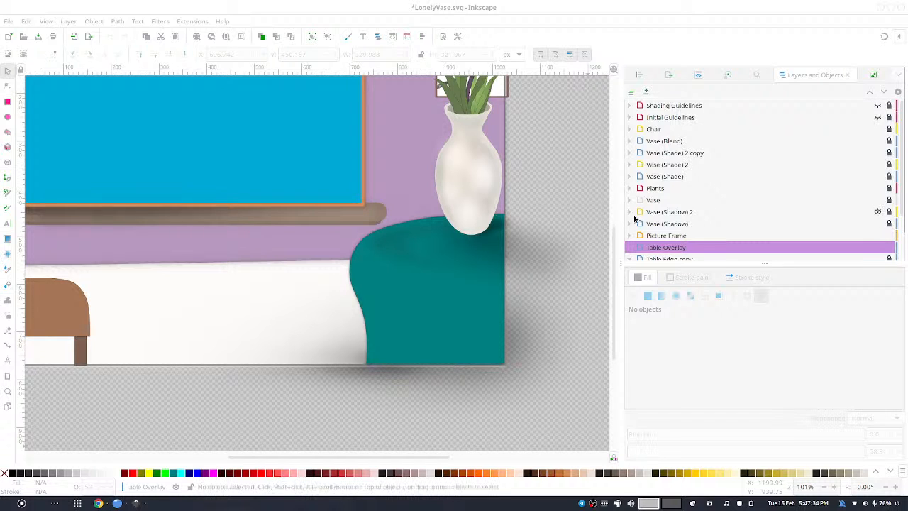
left_click(652, 245)
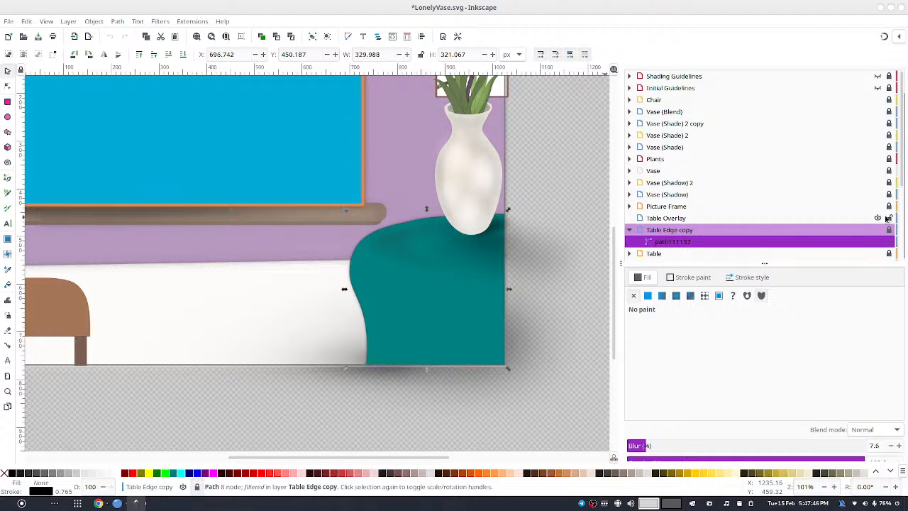
left_click(849, 219)
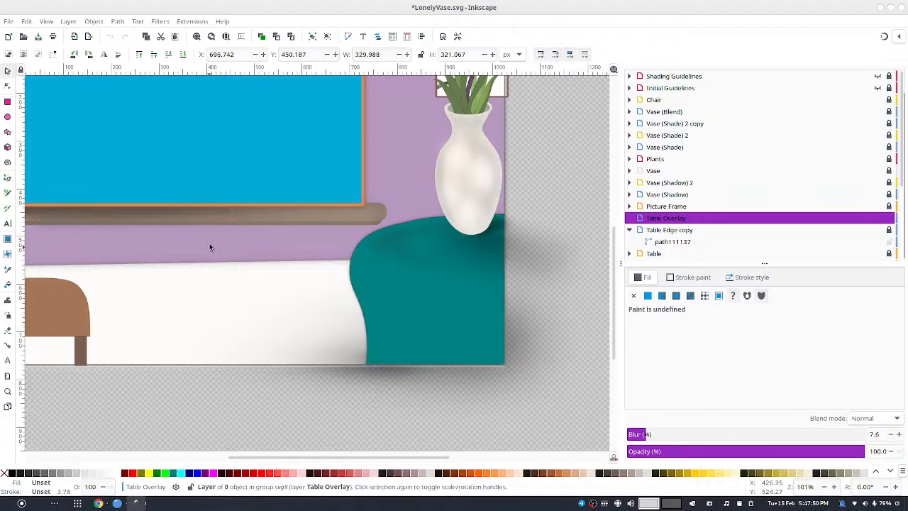
- Draw three dense, overlapping calligraphic strokes in bright green (00ff00) along the table's curved side and across its lower area
left_click(7, 208)
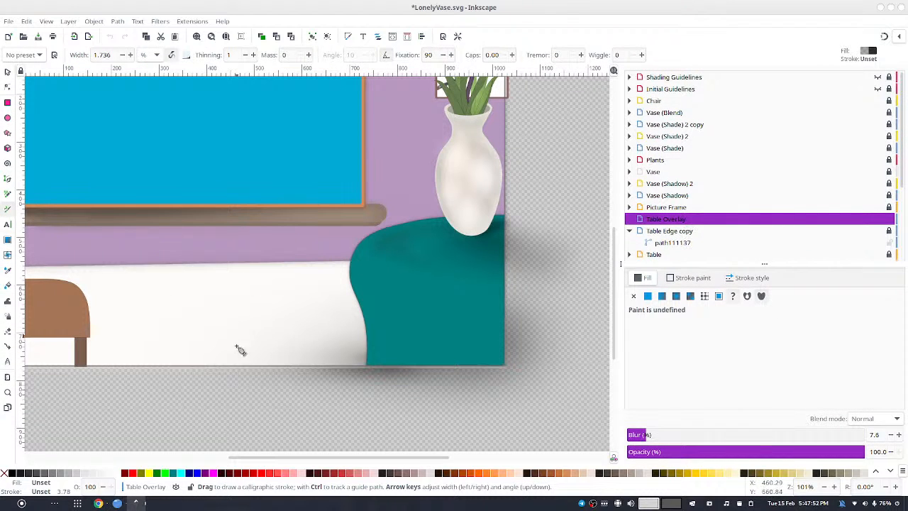
left_click(163, 473)
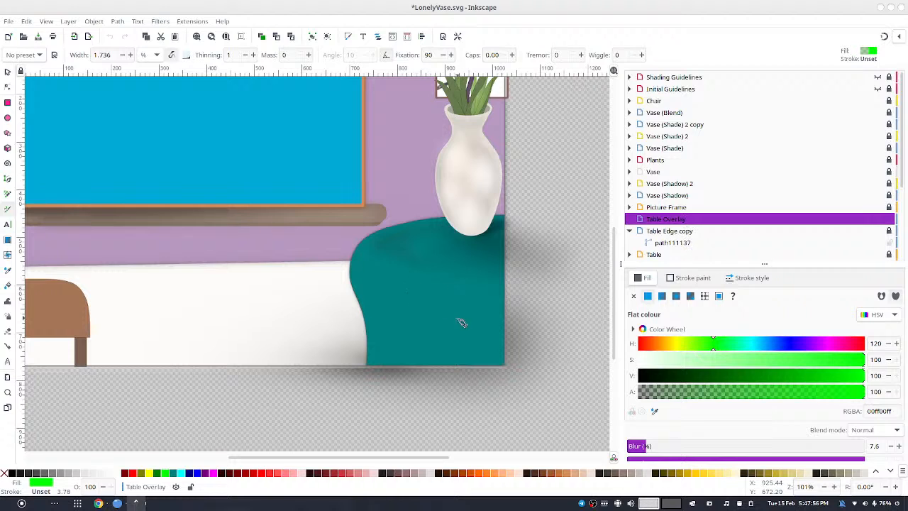
left_click_drag(398, 301, 450, 310)
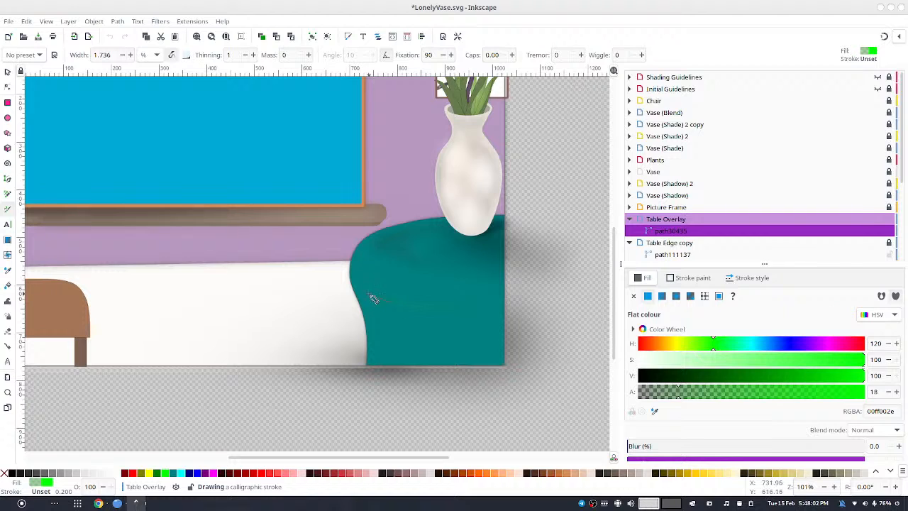
mouse_move(466, 316)
left_mouse_down()
mouse_move(494, 308)
mouse_move(367, 291)
mouse_move(393, 301)
left_mouse_up()
mouse_move(452, 314)
left_mouse_down()
mouse_move(498, 310)
mouse_move(467, 320)
mouse_move(372, 297)
mouse_move(485, 317)
mouse_move(388, 308)
mouse_move(481, 318)
mouse_move(446, 321)
mouse_move(386, 310)
mouse_move(496, 317)
mouse_move(434, 323)
mouse_move(499, 323)
mouse_move(392, 313)
mouse_move(449, 324)
mouse_move(371, 307)
mouse_move(418, 321)
mouse_move(370, 303)
mouse_move(402, 321)
mouse_move(501, 334)
mouse_move(405, 325)
mouse_move(497, 323)
mouse_move(455, 330)
mouse_move(492, 321)
mouse_move(386, 298)
mouse_move(484, 307)
mouse_move(382, 297)
mouse_move(504, 303)
mouse_move(430, 302)
mouse_move(354, 279)
mouse_move(377, 303)
mouse_move(364, 284)
mouse_move(455, 305)
mouse_move(445, 302)
mouse_move(502, 307)
left_mouse_up()
mouse_move(378, 285)
left_mouse_down()
mouse_move(363, 255)
mouse_move(356, 280)
mouse_move(357, 267)
mouse_move(365, 292)
mouse_move(392, 317)
mouse_move(471, 335)
mouse_move(384, 314)
mouse_move(495, 344)
mouse_move(377, 310)
mouse_move(485, 346)
mouse_move(413, 327)
mouse_move(443, 343)
mouse_move(415, 343)
mouse_move(467, 355)
mouse_move(377, 315)
mouse_move(401, 332)
mouse_move(364, 306)
mouse_move(394, 343)
mouse_move(471, 352)
mouse_move(399, 342)
mouse_move(461, 362)
mouse_move(383, 330)
mouse_move(422, 359)
mouse_move(411, 359)
mouse_move(369, 327)
mouse_move(380, 344)
mouse_move(371, 326)
mouse_move(388, 358)
mouse_move(376, 352)
mouse_move(372, 364)
mouse_move(465, 351)
mouse_move(397, 302)
left_mouse_up()
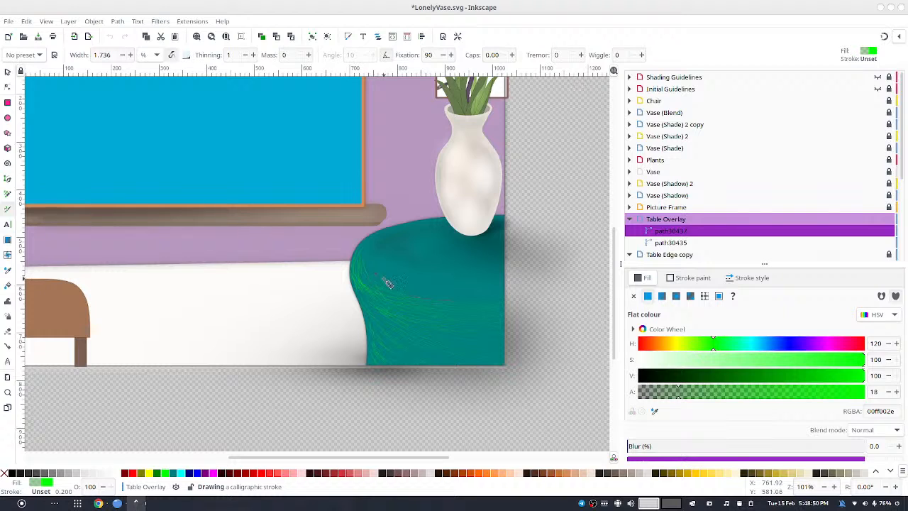
mouse_move(361, 266)
left_mouse_down()
mouse_move(450, 301)
mouse_move(489, 304)
left_mouse_up()
mouse_move(419, 290)
left_mouse_down()
mouse_move(501, 295)
mouse_move(467, 302)
mouse_move(482, 319)
mouse_move(452, 328)
mouse_move(472, 320)
mouse_move(387, 290)
mouse_move(455, 308)
mouse_move(457, 320)
mouse_move(481, 329)
mouse_move(464, 337)
mouse_move(501, 347)
mouse_move(418, 334)
mouse_move(481, 354)
mouse_move(451, 356)
mouse_move(445, 336)
mouse_move(492, 337)
mouse_move(448, 320)
mouse_move(501, 311)
mouse_move(404, 296)
mouse_move(487, 309)
mouse_move(494, 322)
mouse_move(421, 328)
mouse_move(476, 341)
mouse_move(413, 329)
mouse_move(477, 349)
mouse_move(405, 340)
mouse_move(451, 356)
mouse_move(423, 355)
mouse_move(480, 366)
mouse_move(419, 356)
mouse_move(481, 367)
mouse_move(389, 356)
mouse_move(462, 369)
left_mouse_up()
mouse_move(413, 349)
left_mouse_down()
mouse_move(495, 352)
mouse_move(404, 332)
mouse_move(497, 347)
mouse_move(507, 339)
mouse_move(422, 321)
mouse_move(504, 334)
mouse_move(422, 338)
mouse_move(477, 360)
mouse_move(409, 353)
mouse_move(477, 349)
mouse_move(462, 328)
mouse_move(484, 326)
mouse_move(520, 368)
left_mouse_up()
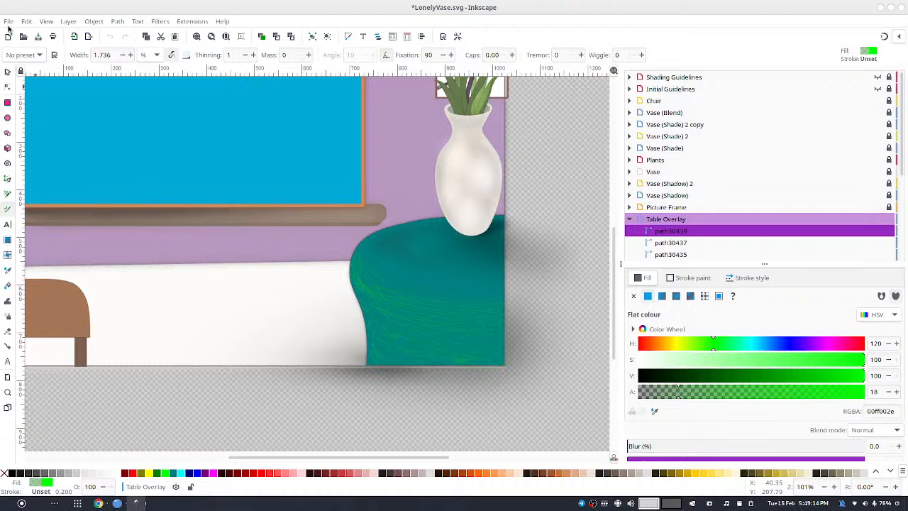
- Group the three green strokes on the Table Overlay layer and give the group a flat colour fill
left_click(7, 71)
left_click(670, 254, "shift")
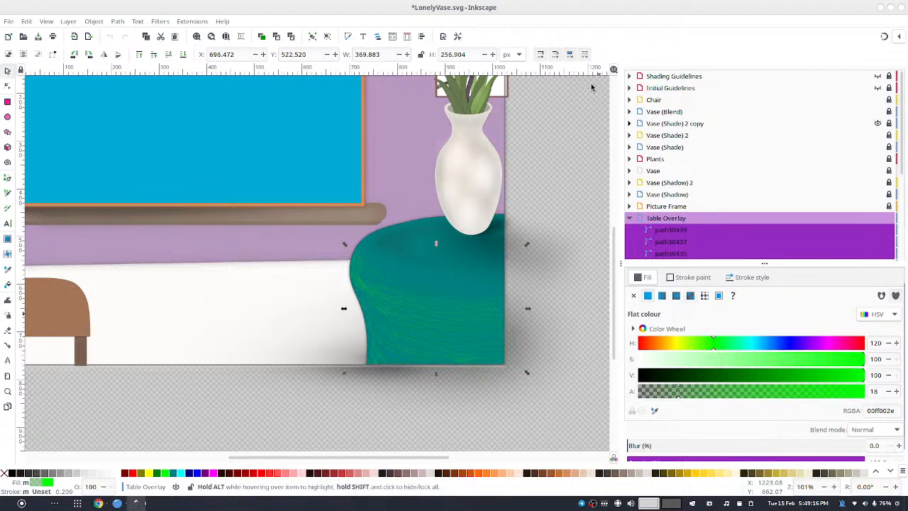
left_click(312, 37)
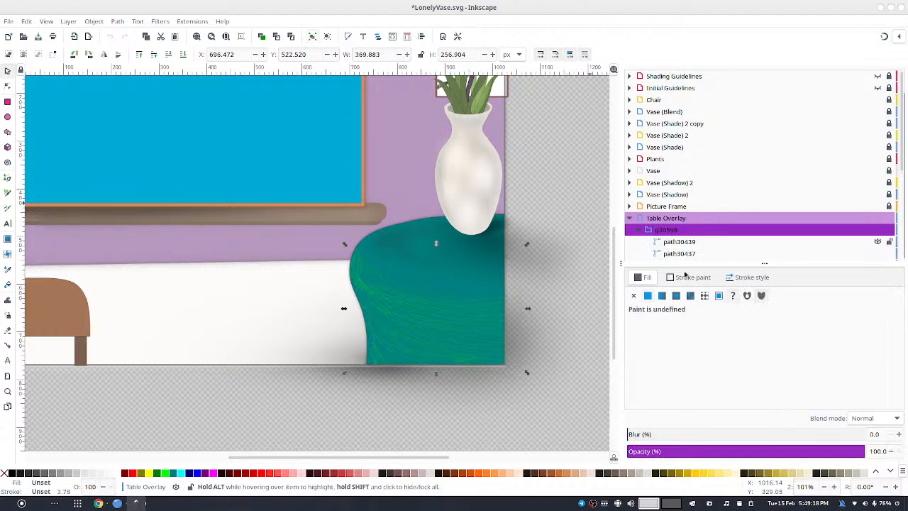
left_click(648, 296)
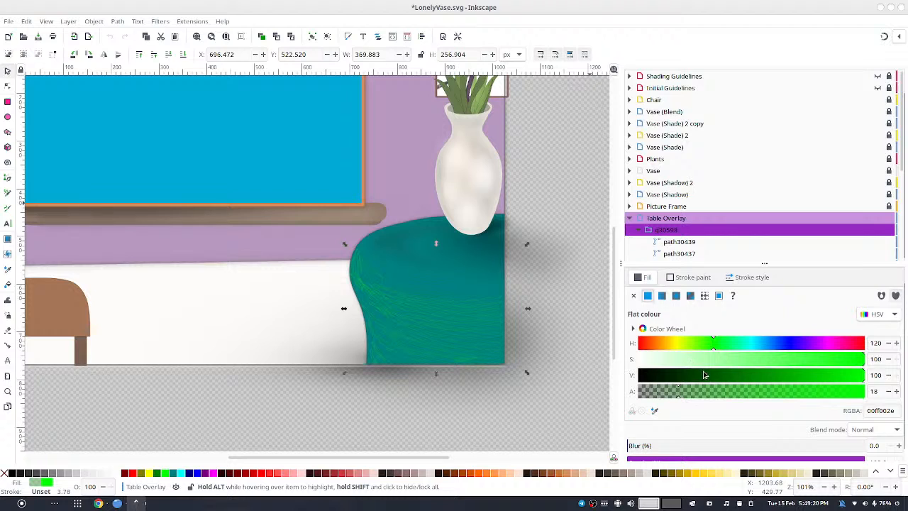
- Tune the green stroke group's fill to hue 135, saturation 100, value 76 and alpha 36 (00c2325c)
left_click(798, 375)
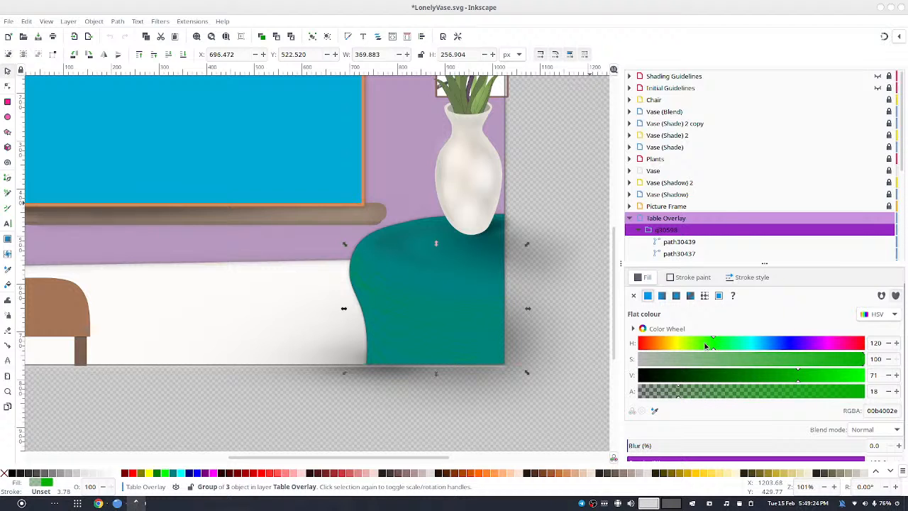
left_click(728, 346)
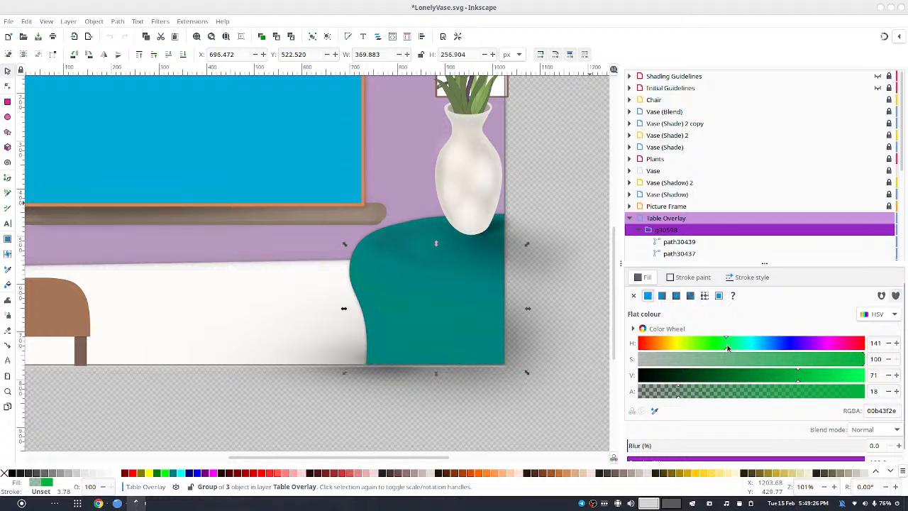
left_click(897, 342)
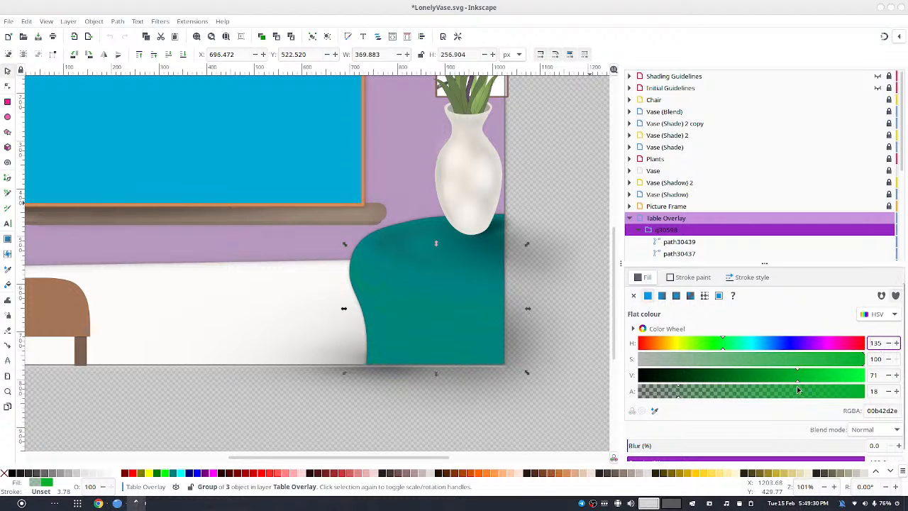
left_click(723, 391)
left_click(896, 377)
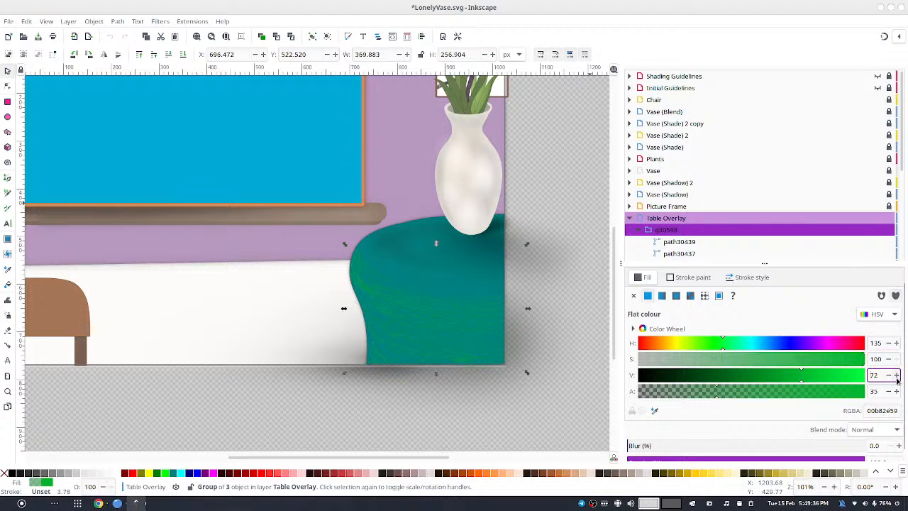
left_click(896, 378)
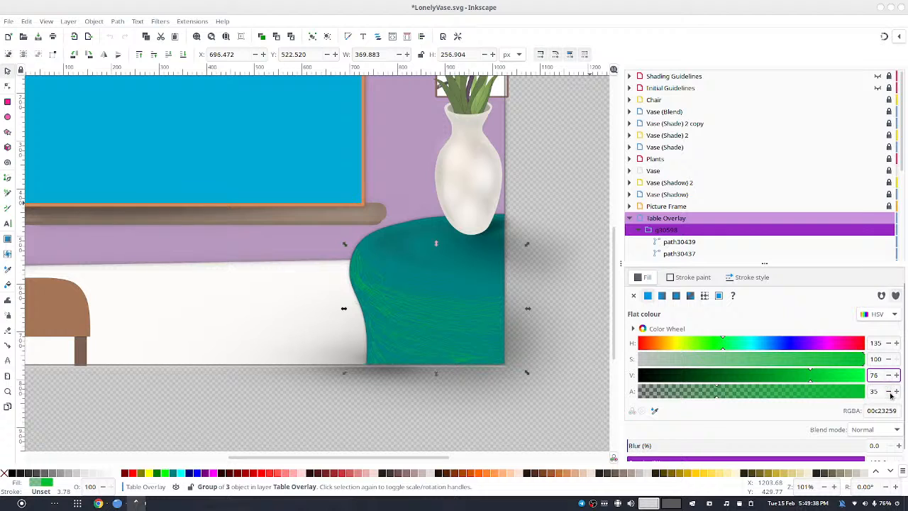
left_click(896, 391)
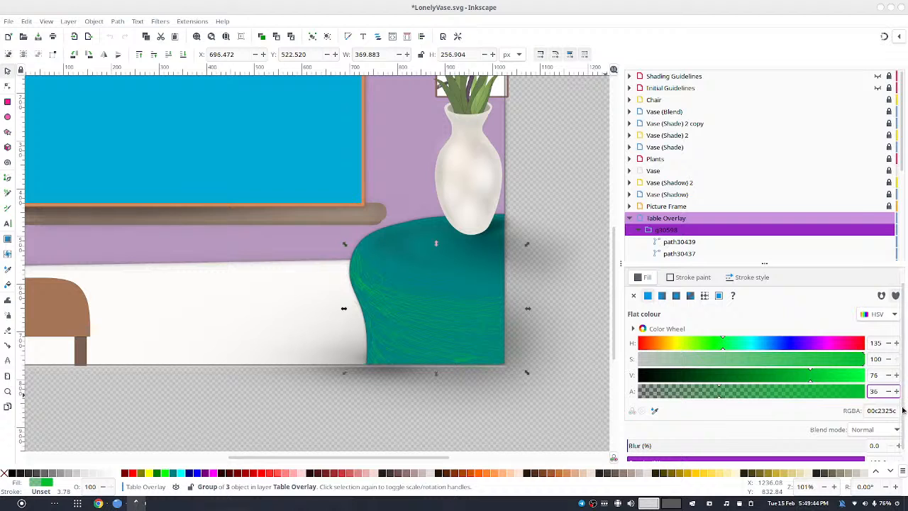
- Blur the green stroke group by about 46% and rescale it over the table to about 434 × 367 px
left_click_drag(903, 410, 901, 441)
left_click_drag(656, 438, 672, 436)
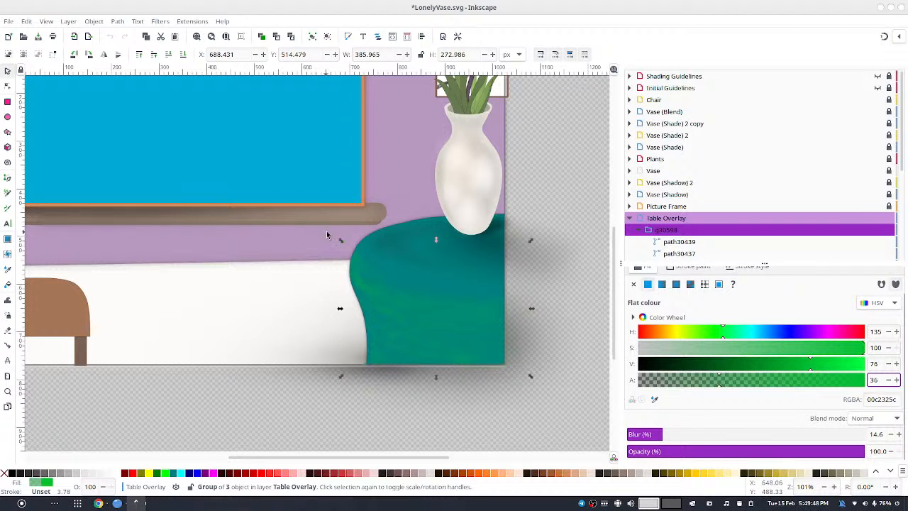
left_click_drag(340, 240, 347, 247)
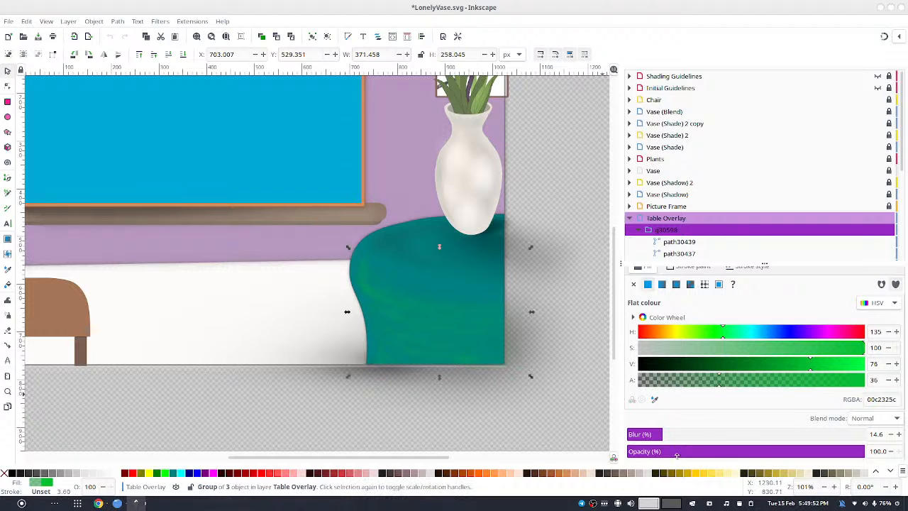
left_click(687, 434)
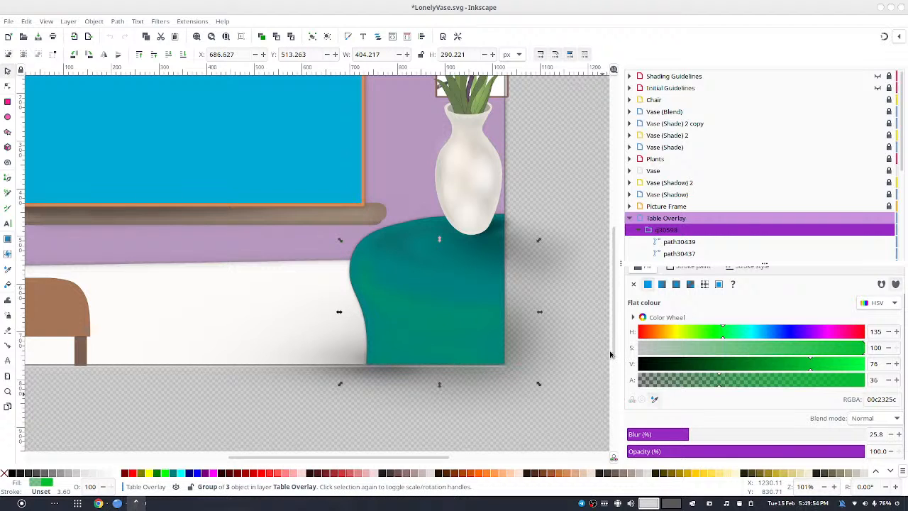
left_click_drag(538, 241, 529, 248)
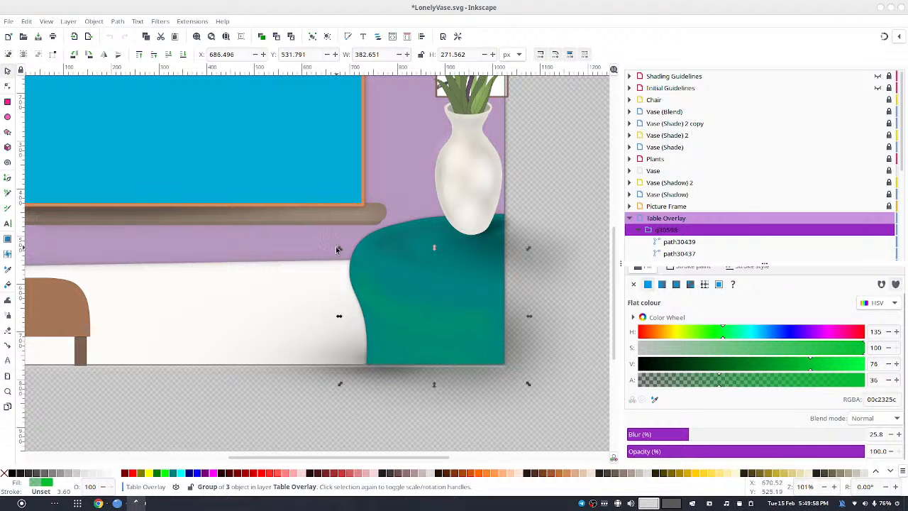
left_click_drag(337, 249, 454, 295)
left_click_drag(721, 434, 740, 434)
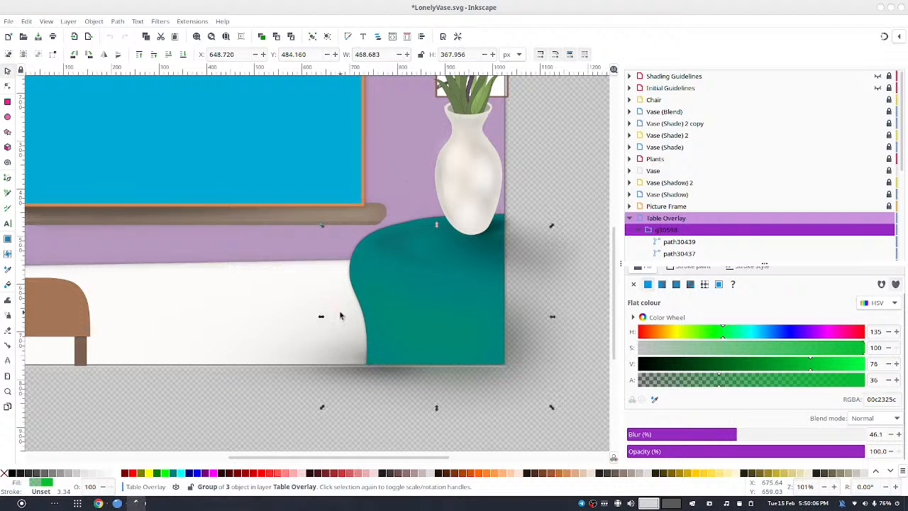
left_click_drag(323, 227, 336, 231)
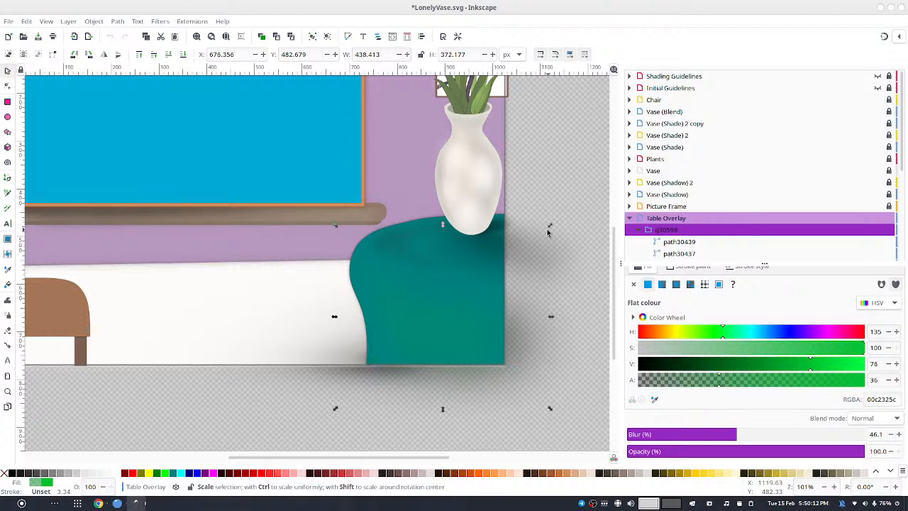
left_click_drag(548, 231, 544, 234)
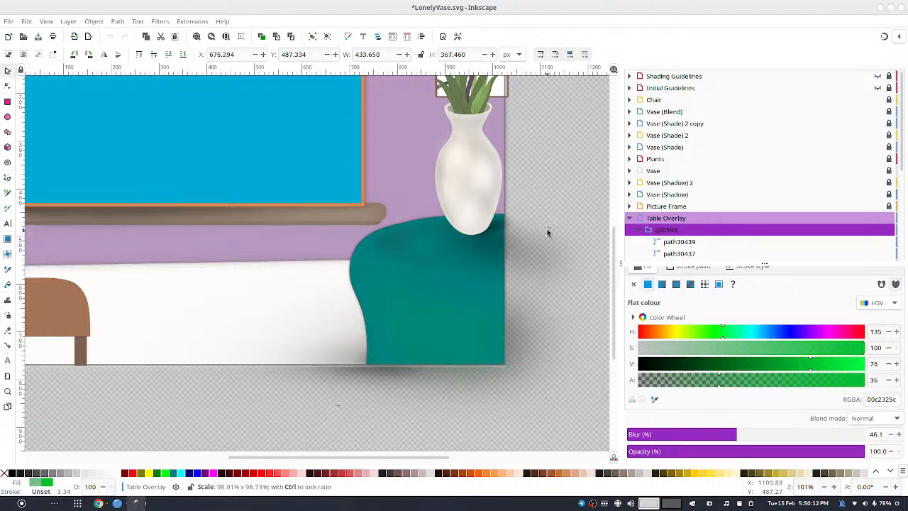
- Reduce the green group's fill saturation to 48, then deselect the group
left_click(757, 347)
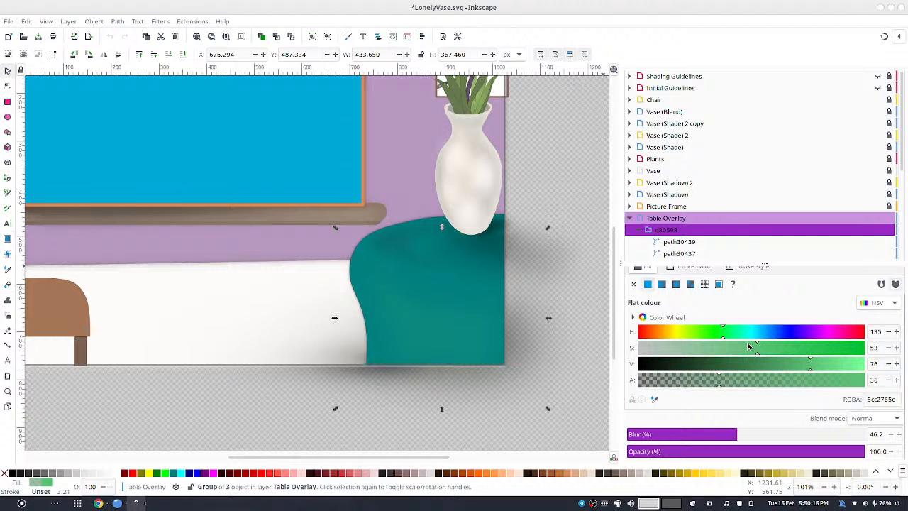
left_click(747, 348)
left_click(896, 348)
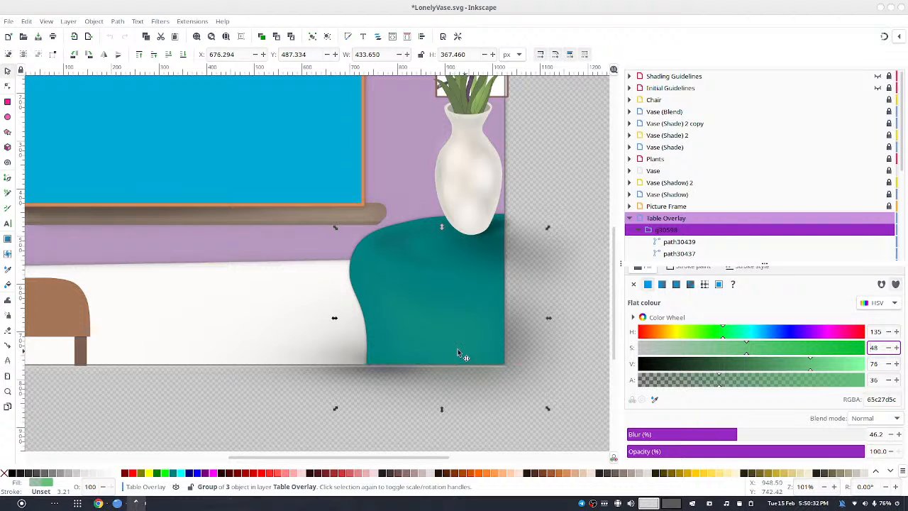
left_click(44, 264)
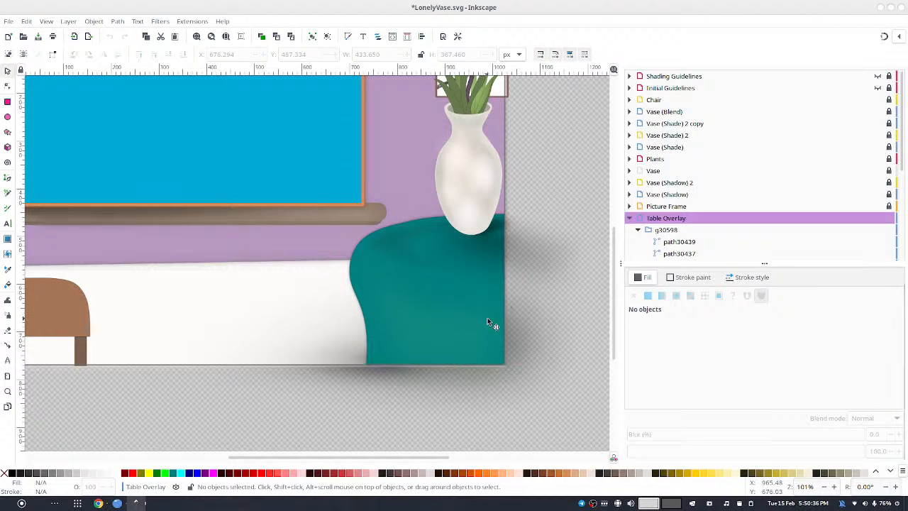
- Lock the Table Overlay layer and collapse the Table Overlay and Table Edge copy layers in the layer list
scroll(518, 303, "down", 6, "ctrl")
scroll(517, 306, "up", 4, "ctrl")
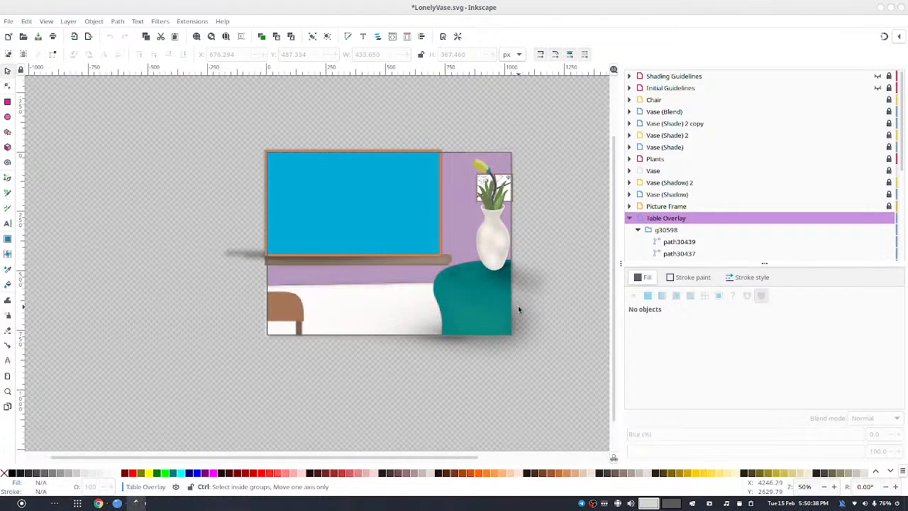
scroll(518, 306, "down", 2, "ctrl")
scroll(518, 306, "up", 2, "ctrl")
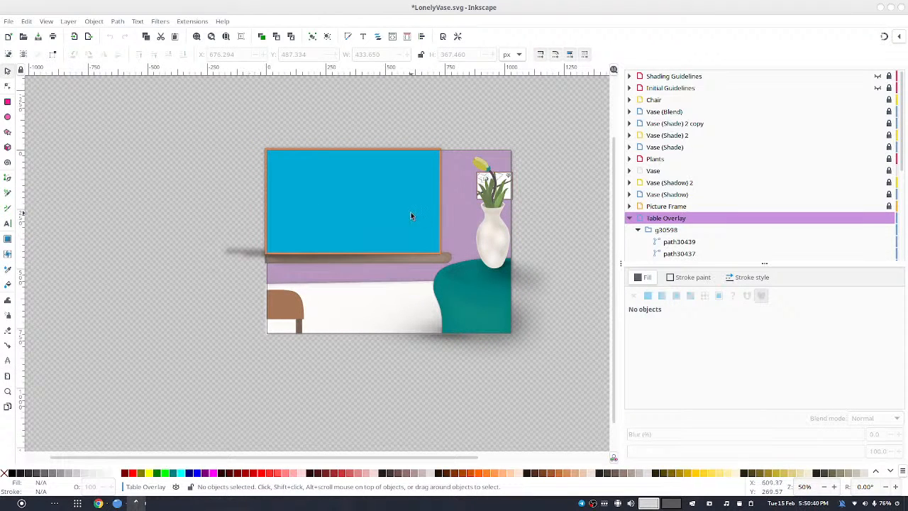
scroll(579, 317, "up", 4, "ctrl")
scroll(580, 316, "down", 2, "ctrl")
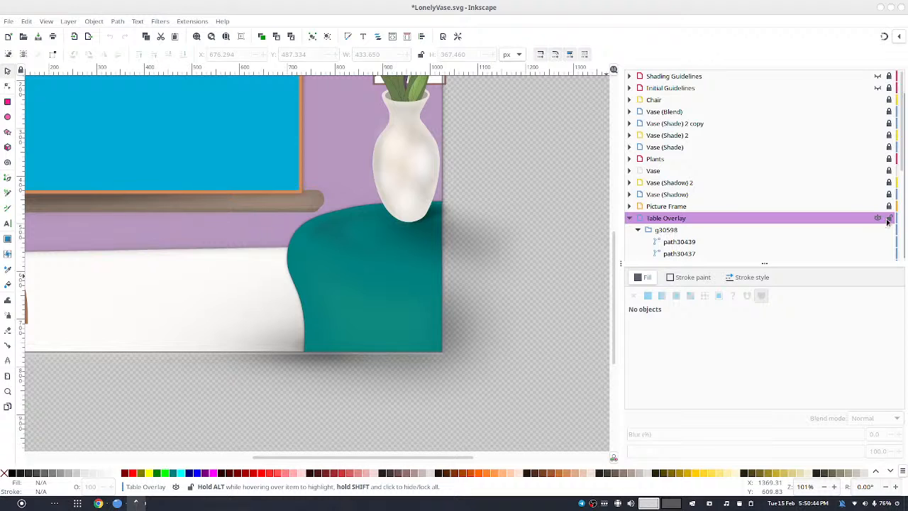
left_click(629, 218)
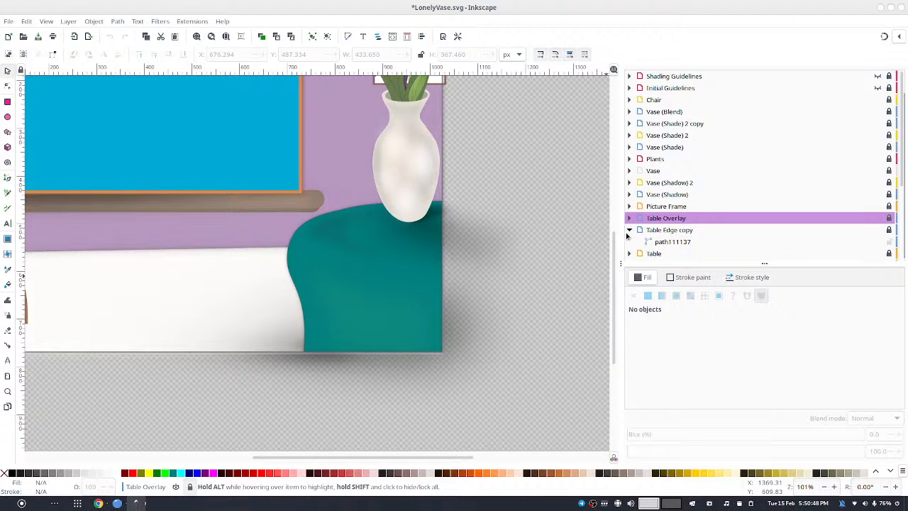
left_click(628, 230)
- Set the Table Overlay layer's blend mode to Overlay and collapse its contents in the layer list
left_click(669, 220)
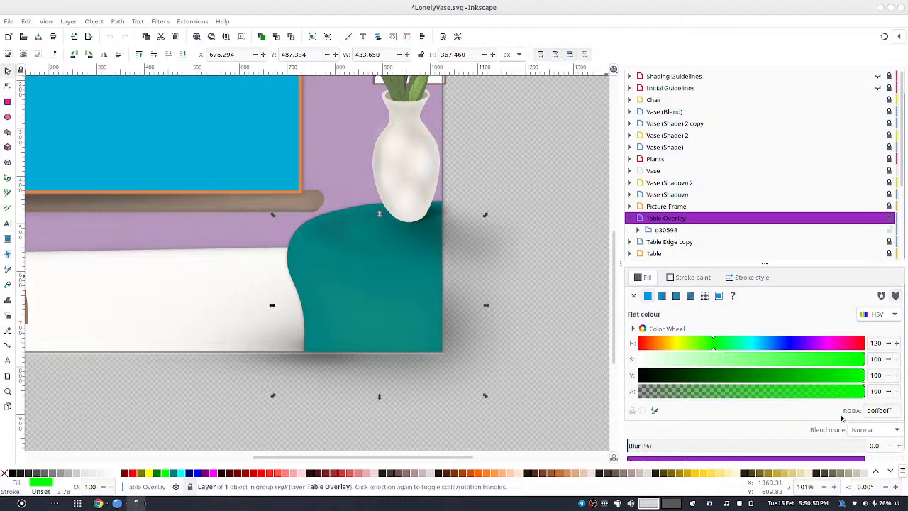
scroll(898, 397, "down", 1)
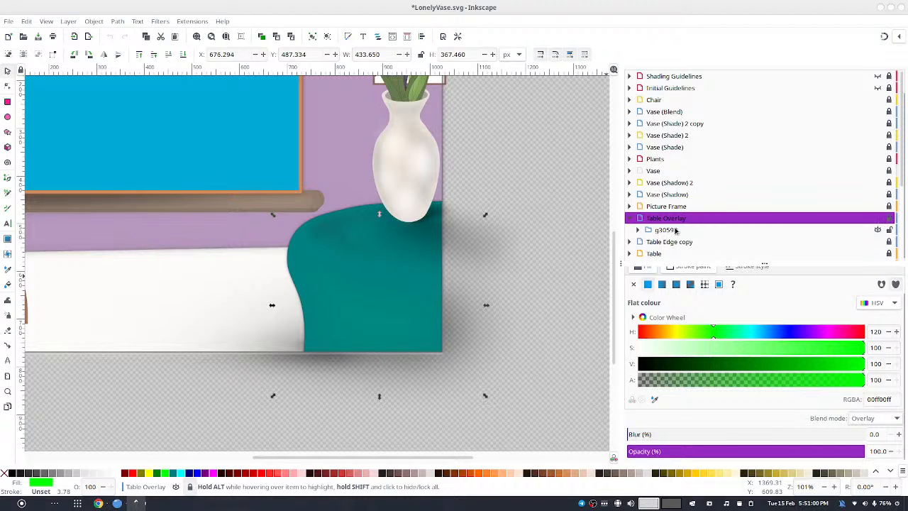
left_click(629, 219)
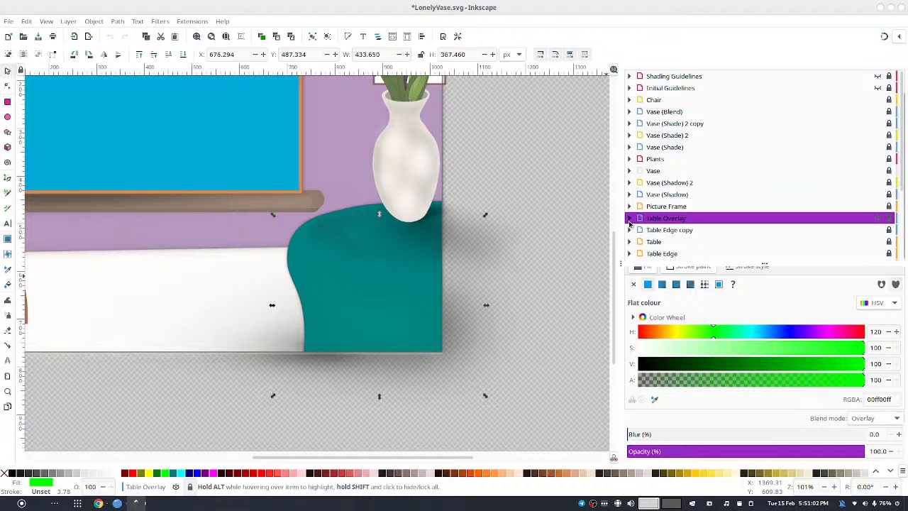
- Add a layer named Table Curve Shadow directly above Table Overlay and select it
left_click(670, 225)
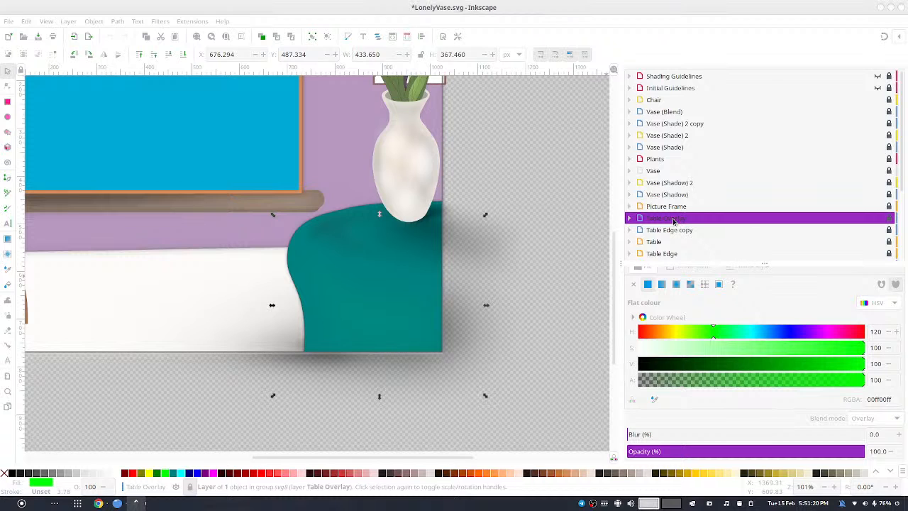
key("Return")
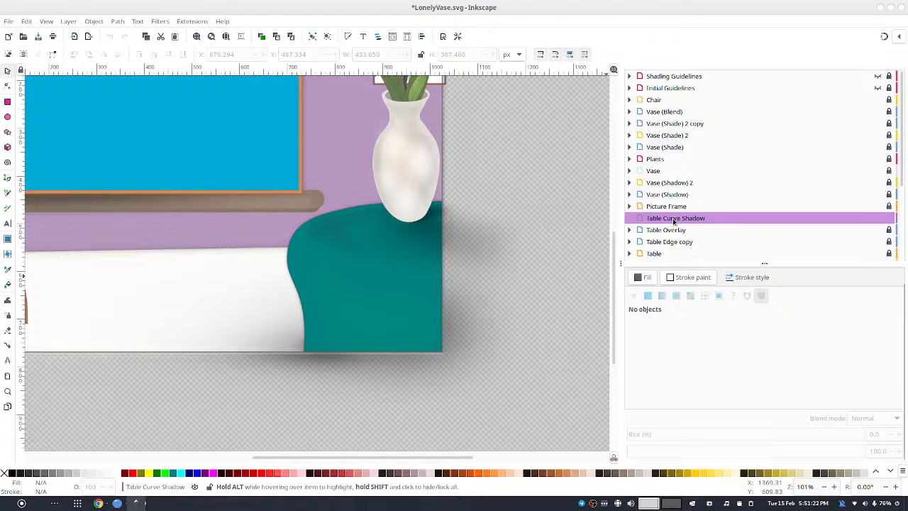
left_click(676, 220)
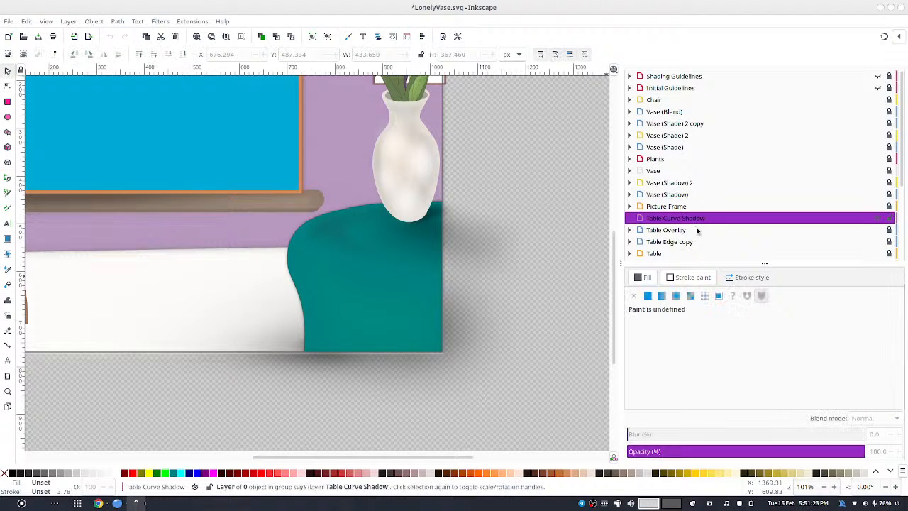
- Draw dense, hatched calligraphic strokes down the table's curved side and in a band across its middle on the Table Curve Shadow layer
left_click(6, 193)
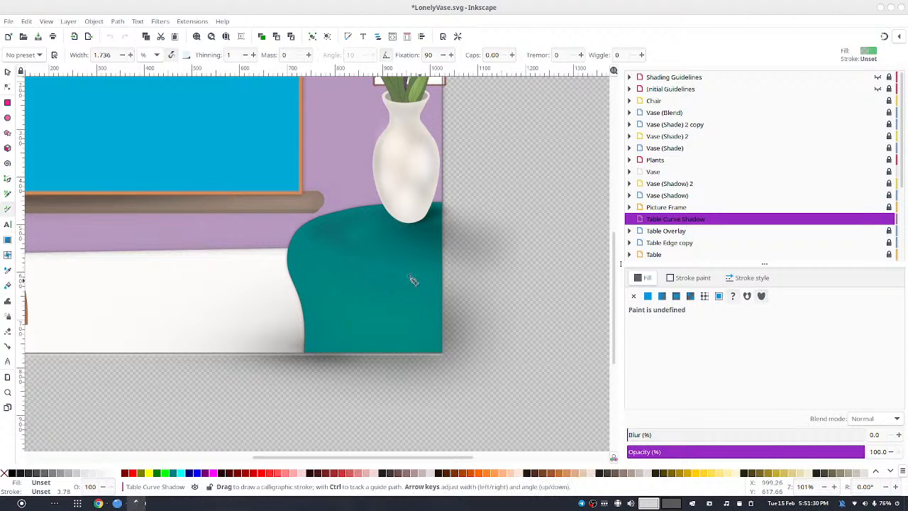
mouse_move(336, 263)
left_mouse_down()
mouse_move(350, 284)
mouse_move(349, 263)
mouse_move(359, 282)
mouse_move(353, 265)
mouse_move(364, 279)
mouse_move(364, 261)
mouse_move(376, 285)
mouse_move(371, 270)
mouse_move(390, 289)
mouse_move(384, 268)
mouse_move(396, 289)
mouse_move(393, 273)
mouse_move(417, 291)
mouse_move(410, 273)
mouse_move(421, 290)
mouse_move(416, 272)
mouse_move(441, 284)
left_mouse_up()
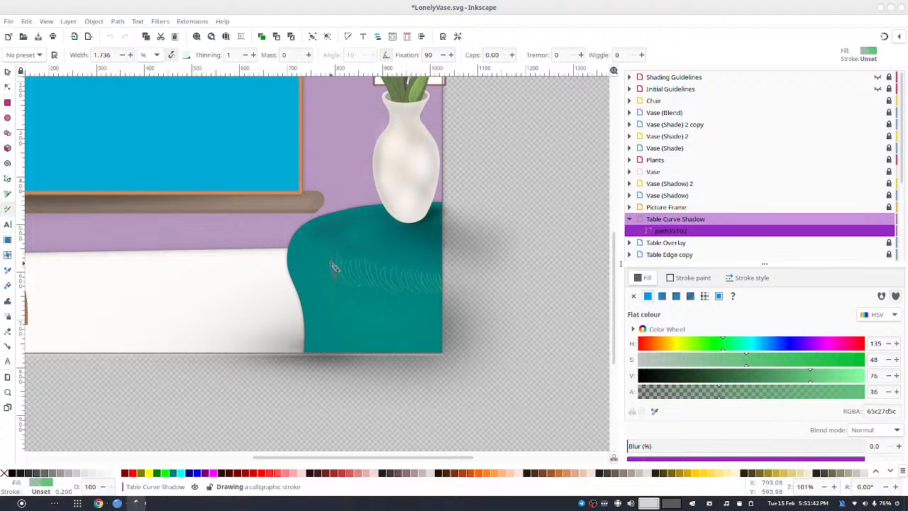
mouse_move(327, 270)
left_mouse_down()
mouse_move(308, 247)
mouse_move(309, 280)
mouse_move(298, 251)
mouse_move(298, 265)
mouse_move(303, 241)
mouse_move(301, 279)
mouse_move(293, 242)
mouse_move(302, 282)
mouse_move(298, 242)
mouse_move(310, 280)
mouse_move(304, 244)
mouse_move(320, 298)
mouse_move(300, 269)
mouse_move(319, 300)
mouse_move(309, 262)
mouse_move(324, 295)
mouse_move(315, 251)
mouse_move(322, 284)
mouse_move(323, 261)
left_mouse_up()
key("ctrl+z")
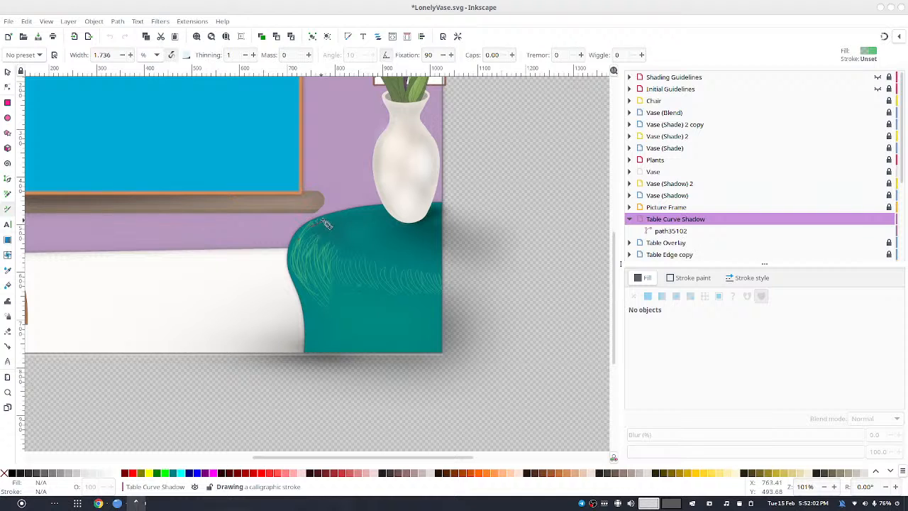
mouse_move(308, 228)
left_mouse_down()
mouse_move(302, 258)
mouse_move(305, 231)
mouse_move(294, 254)
mouse_move(321, 302)
left_mouse_up()
mouse_move(307, 272)
left_mouse_down()
mouse_move(329, 299)
mouse_move(313, 249)
mouse_move(307, 264)
mouse_move(316, 232)
mouse_move(306, 264)
mouse_move(342, 287)
mouse_move(336, 267)
mouse_move(349, 281)
mouse_move(345, 261)
mouse_move(354, 285)
mouse_move(349, 265)
mouse_move(378, 290)
mouse_move(371, 267)
mouse_move(375, 290)
mouse_move(361, 267)
mouse_move(364, 288)
mouse_move(387, 283)
mouse_move(379, 268)
mouse_move(387, 287)
mouse_move(375, 269)
mouse_move(371, 285)
mouse_move(359, 267)
mouse_move(348, 278)
mouse_move(341, 261)
mouse_move(341, 288)
mouse_move(333, 257)
mouse_move(332, 288)
mouse_move(325, 257)
mouse_move(325, 277)
mouse_move(312, 263)
mouse_move(315, 288)
mouse_move(304, 243)
mouse_move(305, 281)
mouse_move(299, 249)
mouse_move(323, 306)
mouse_move(313, 302)
mouse_move(313, 333)
mouse_move(309, 307)
mouse_move(309, 343)
mouse_move(304, 277)
mouse_move(314, 323)
mouse_move(314, 289)
mouse_move(309, 347)
mouse_move(320, 298)
mouse_move(322, 342)
mouse_move(334, 287)
mouse_move(324, 269)
mouse_move(313, 270)
mouse_move(318, 323)
mouse_move(302, 282)
mouse_move(316, 320)
mouse_move(302, 286)
mouse_move(323, 242)
left_mouse_up()
mouse_move(375, 265)
left_mouse_down()
mouse_move(406, 286)
mouse_move(435, 280)
mouse_move(382, 283)
mouse_move(394, 276)
mouse_move(440, 287)
mouse_move(407, 277)
mouse_move(380, 280)
left_mouse_up()
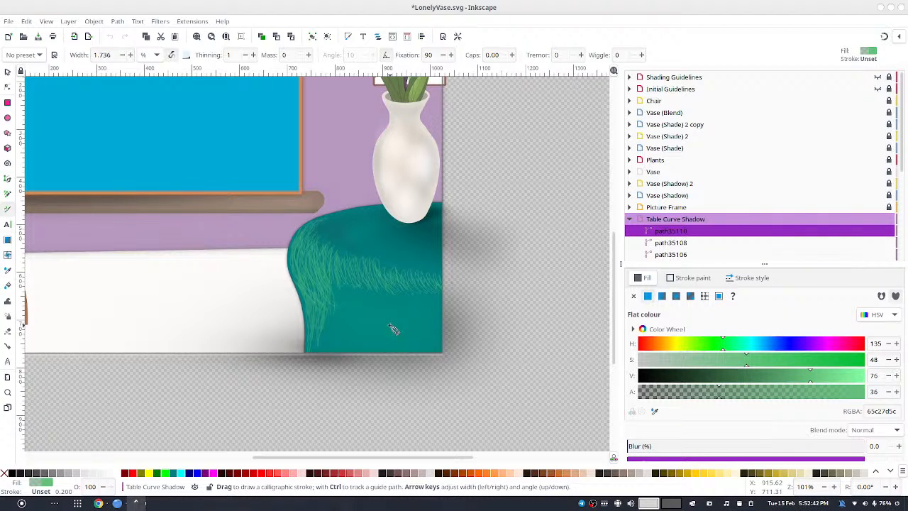
- Select all four strokes on the Table Curve Shadow layer and darken their fill to a value of 31 (294f335c)
left_click(7, 71)
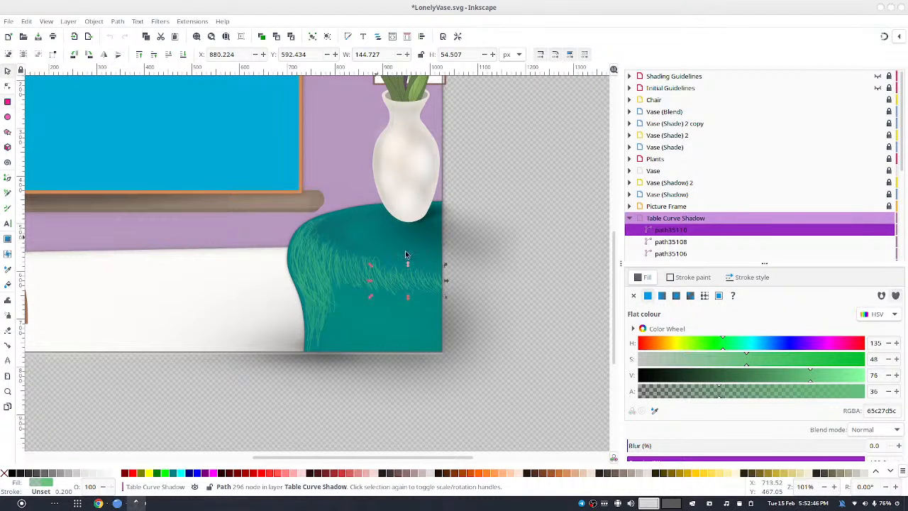
left_click(468, 261)
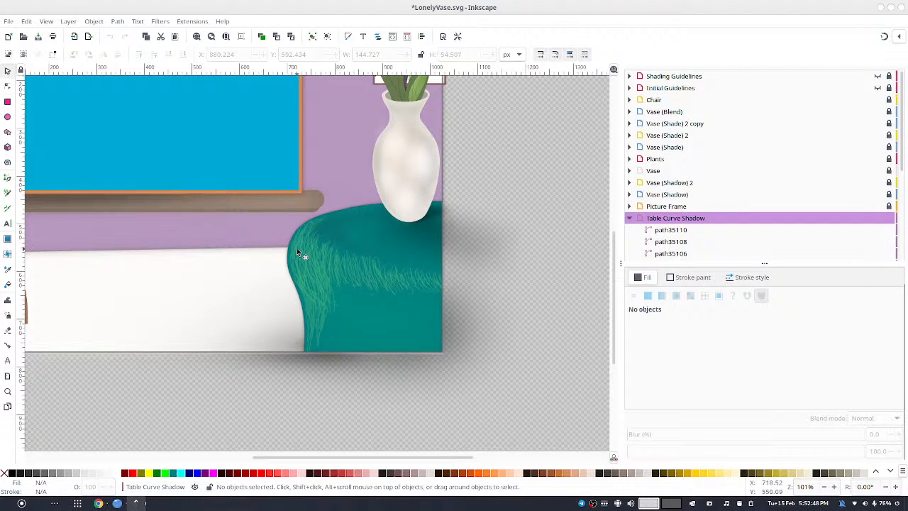
key("ctrl+a")
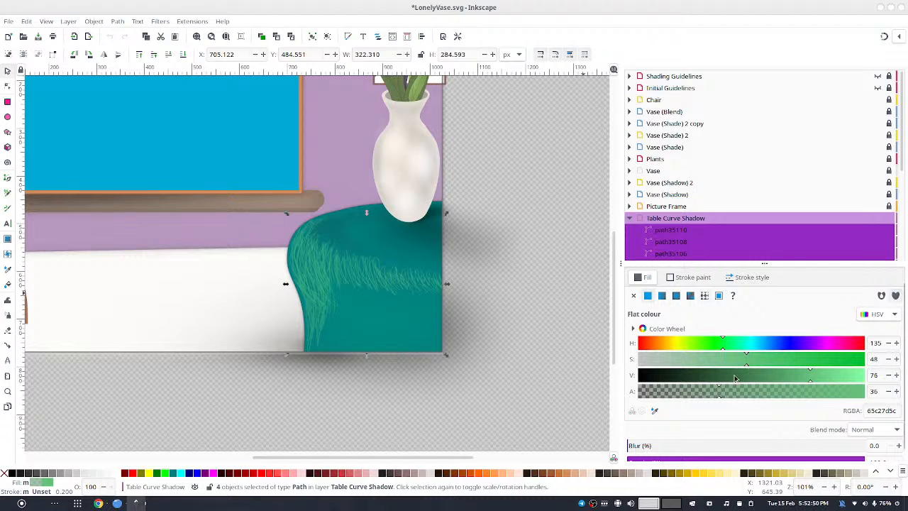
left_click(734, 378)
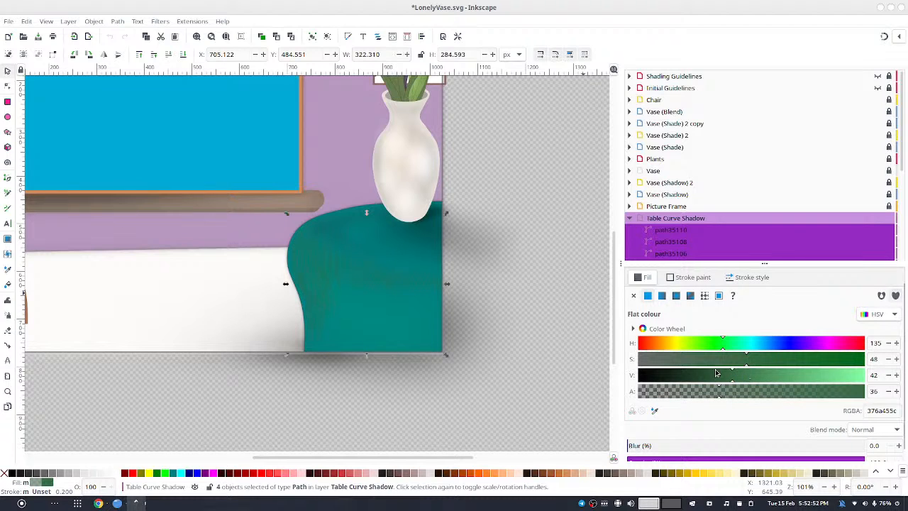
left_click_drag(715, 373, 707, 373)
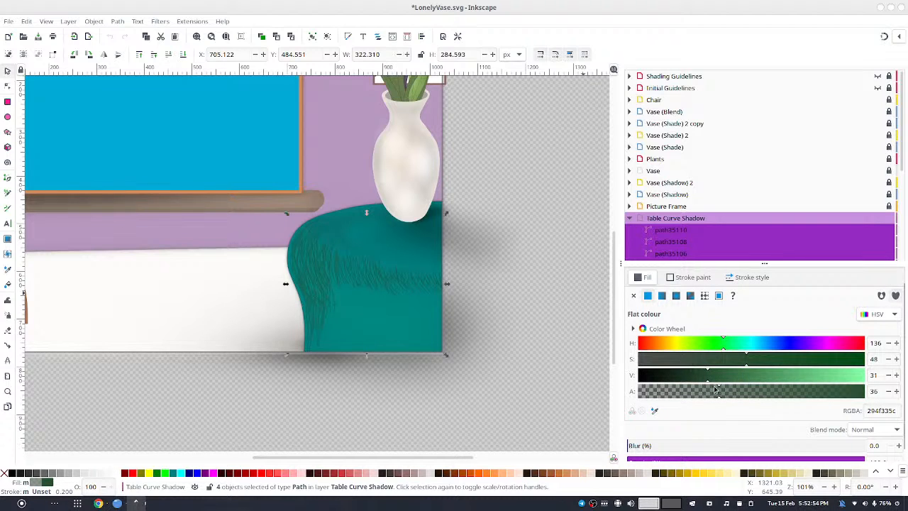
left_click(699, 446)
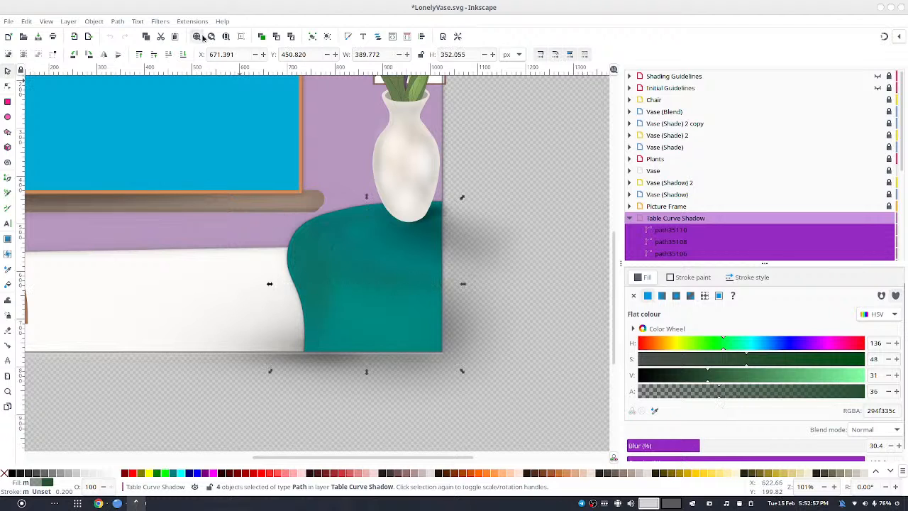
left_click(313, 37)
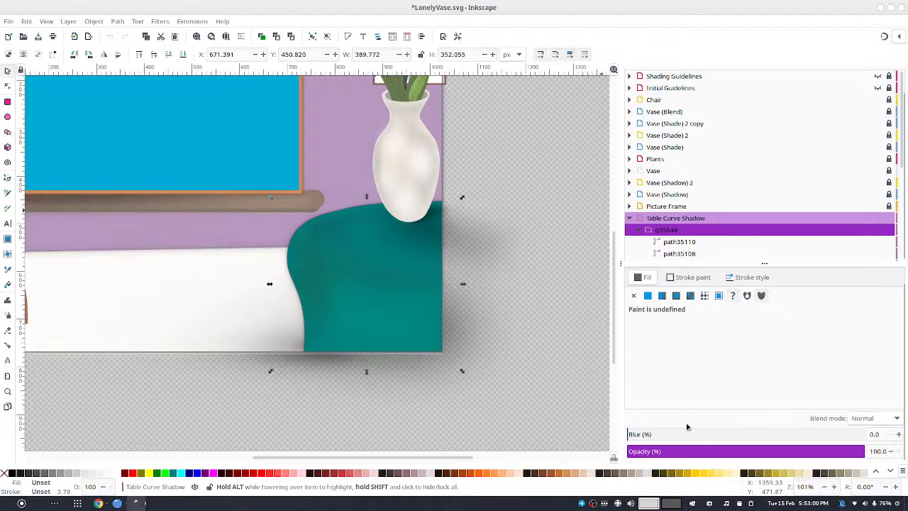
left_click(505, 231)
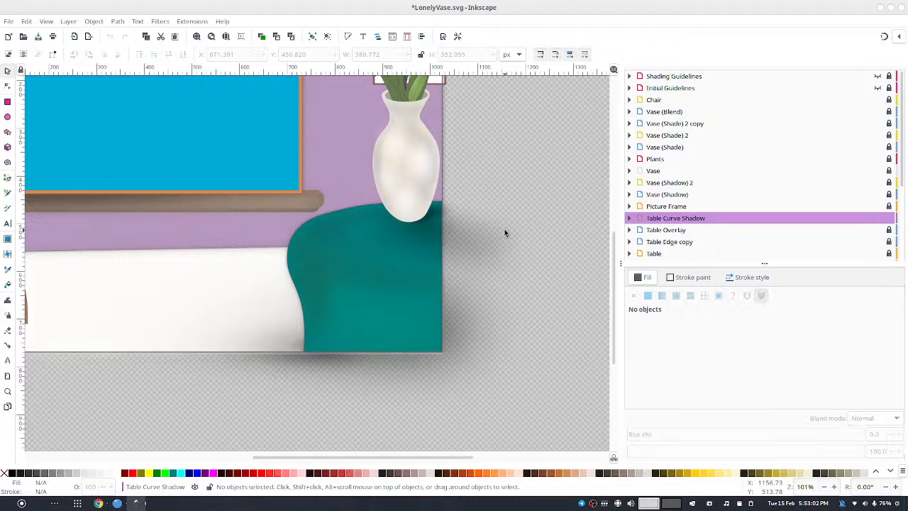
- Select all four strokes on the Table Curve Shadow layer, group them and give the group a flat colour fill
left_click(421, 278)
key("ctrl+a")
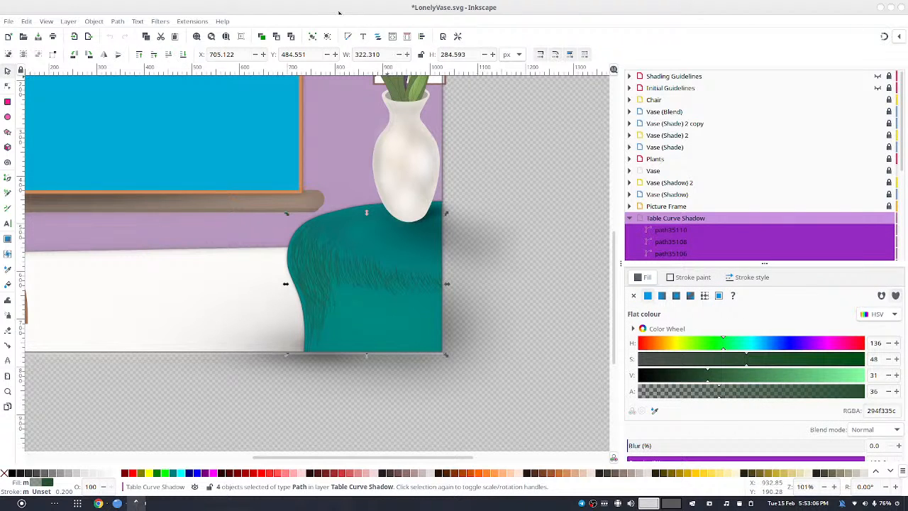
left_click(312, 36)
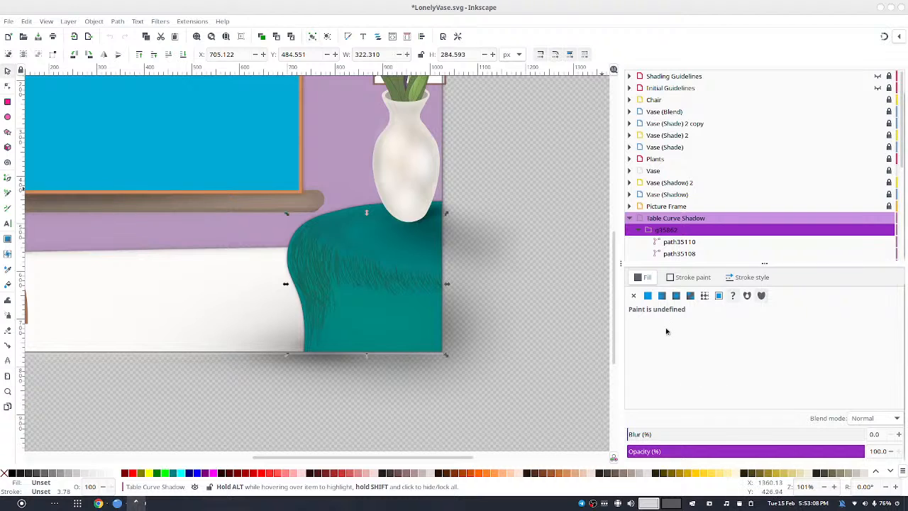
left_click(647, 296)
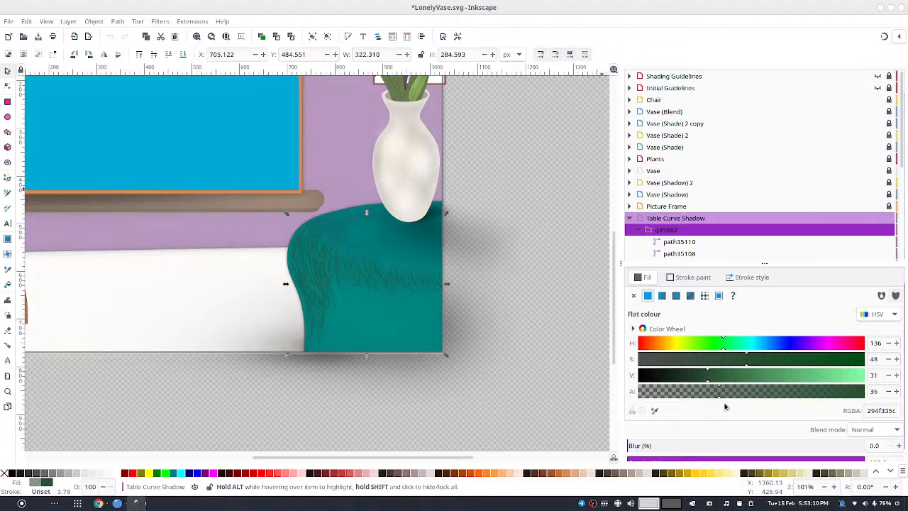
- Raise the blur of the grouped table curve strokes gradually to 37.6%
left_click(679, 440)
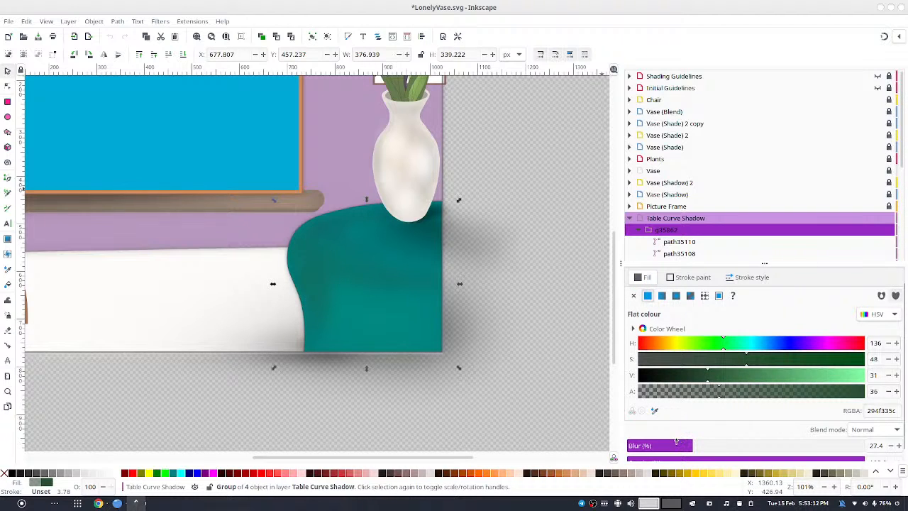
left_click(672, 444)
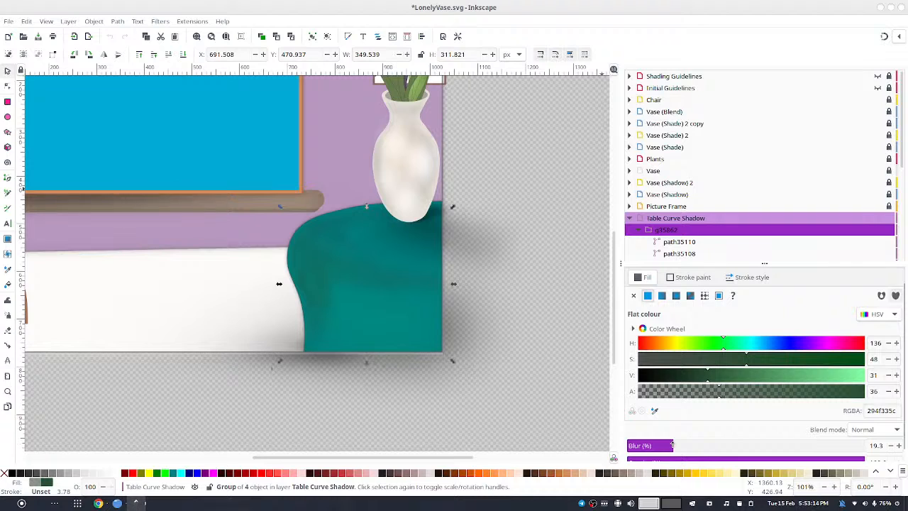
left_click(688, 444)
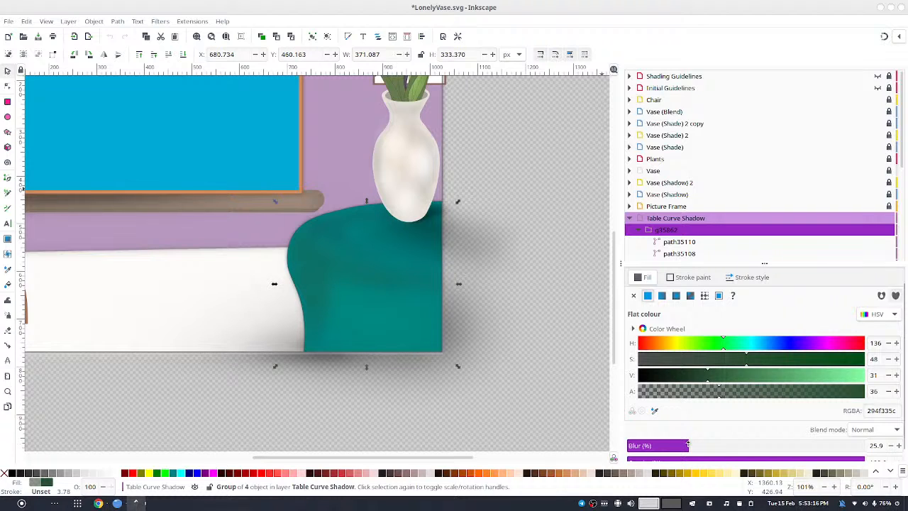
left_click(897, 446)
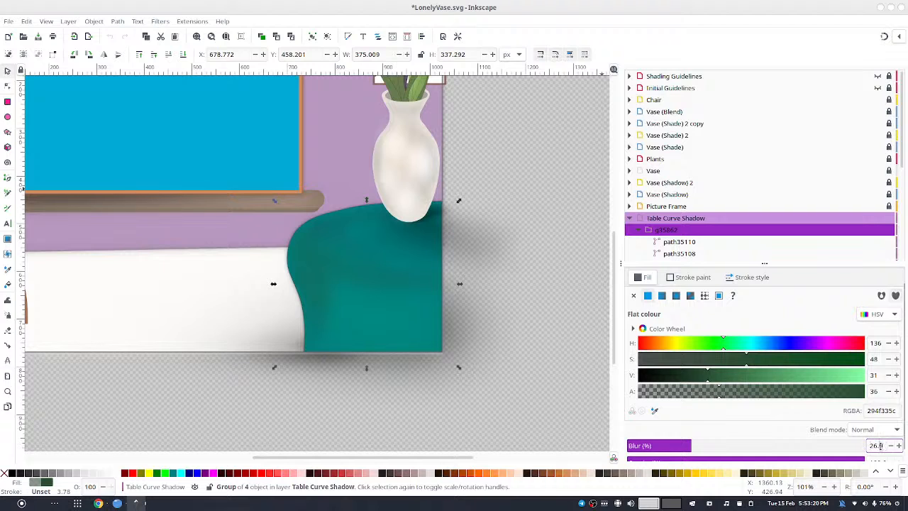
type("6")
key("Return")
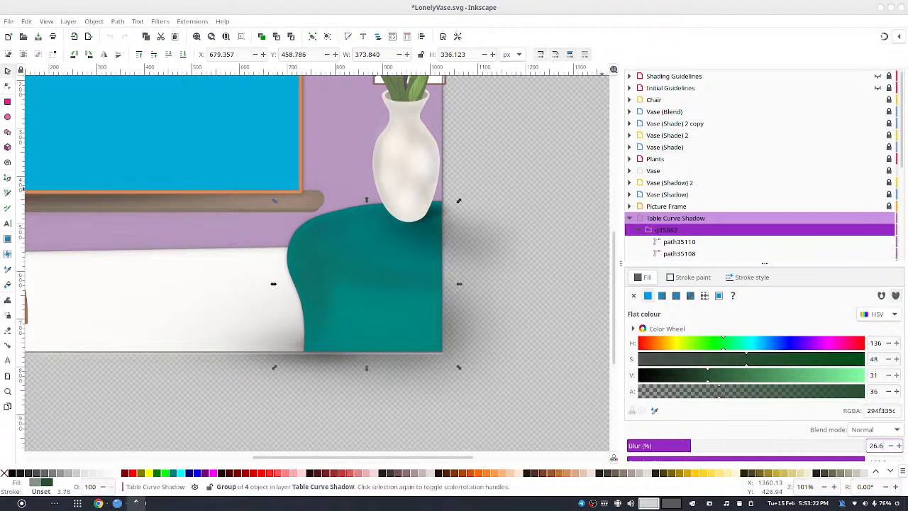
key("Up")
key("Up")
key("Up")
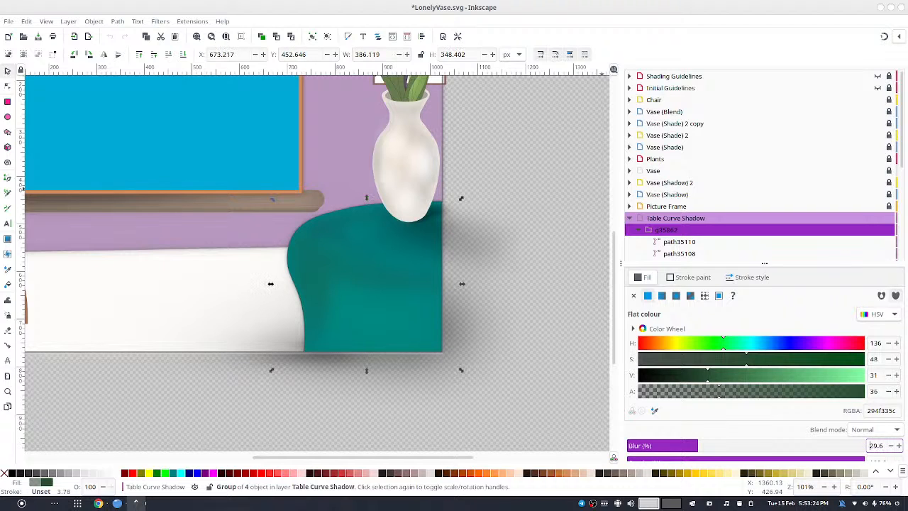
key("Up")
key("Up")
key("Down")
key("Up")
key("Up")
key("Up")
key("Up")
key("Up")
key("Up")
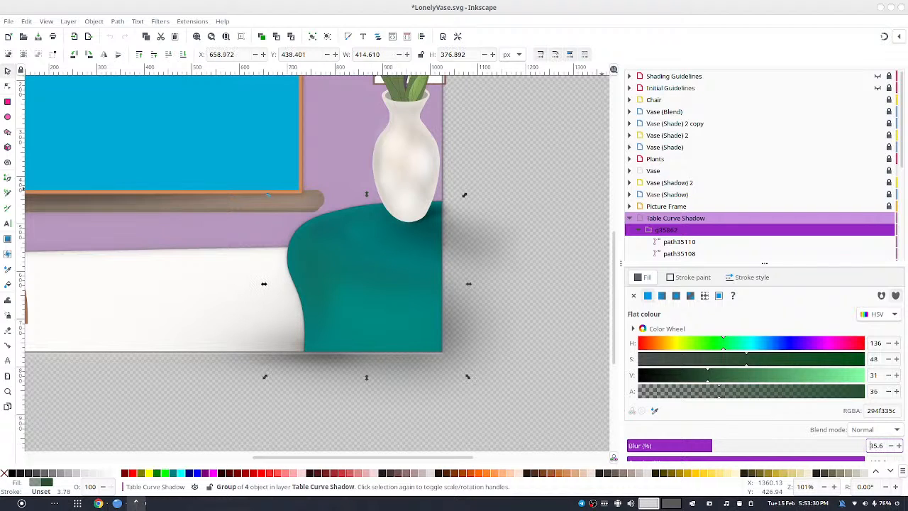
key("Up")
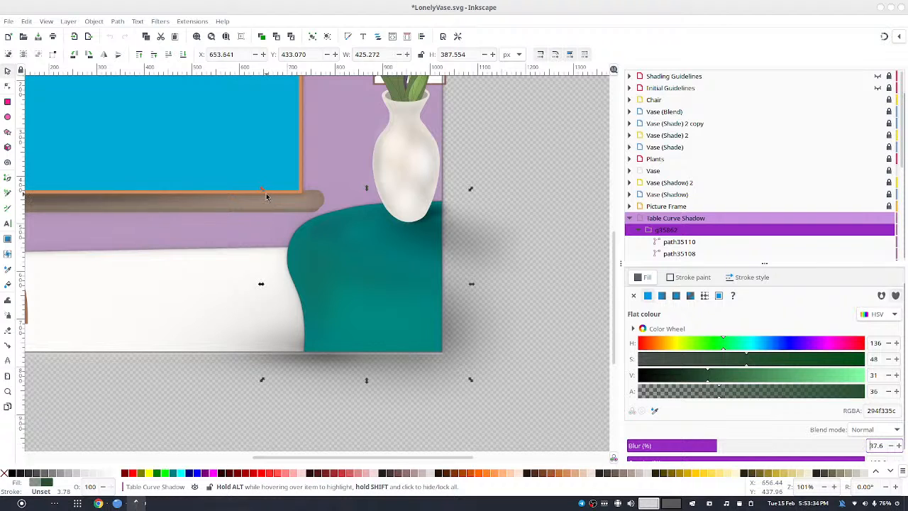
- Scale the blurred stroke group down slightly to about 394 by 354 px and deselect it
left_click_drag(262, 188, 272, 198)
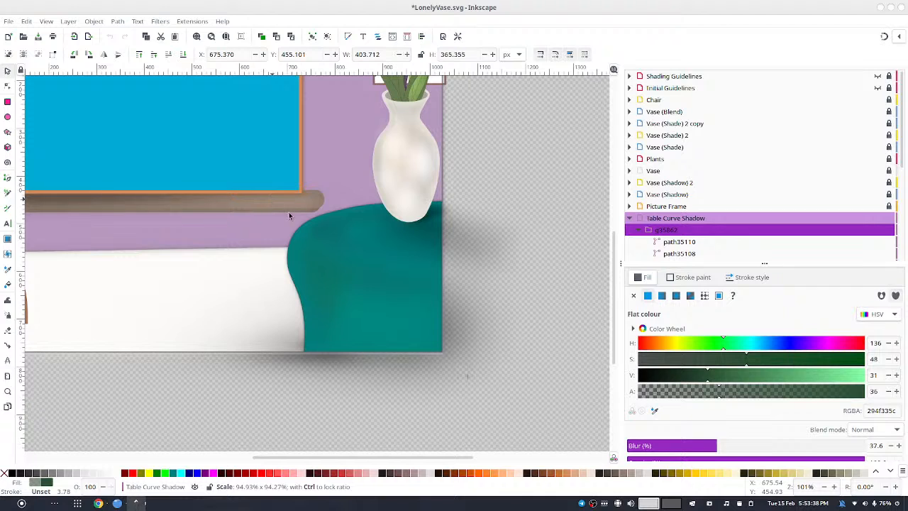
mouse_move(470, 377)
left_mouse_down()
mouse_move(461, 369)
mouse_move(466, 376)
left_mouse_up()
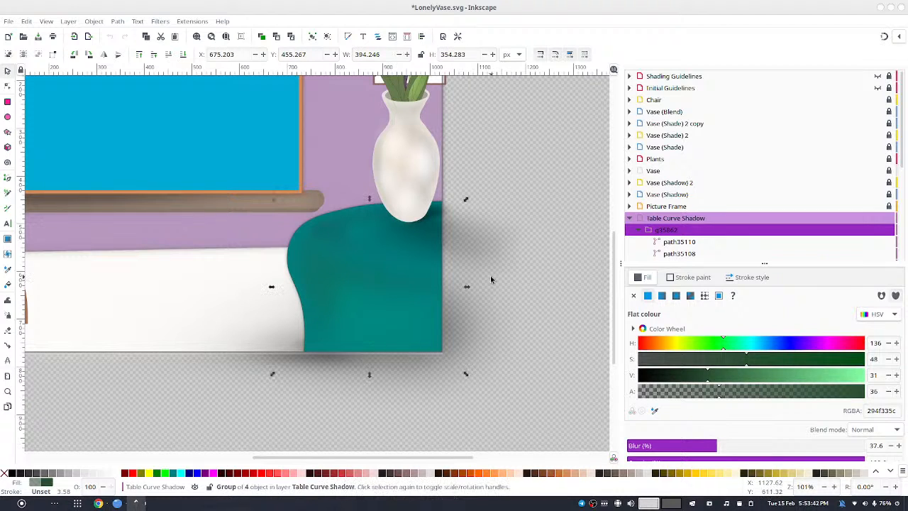
left_click(498, 259)
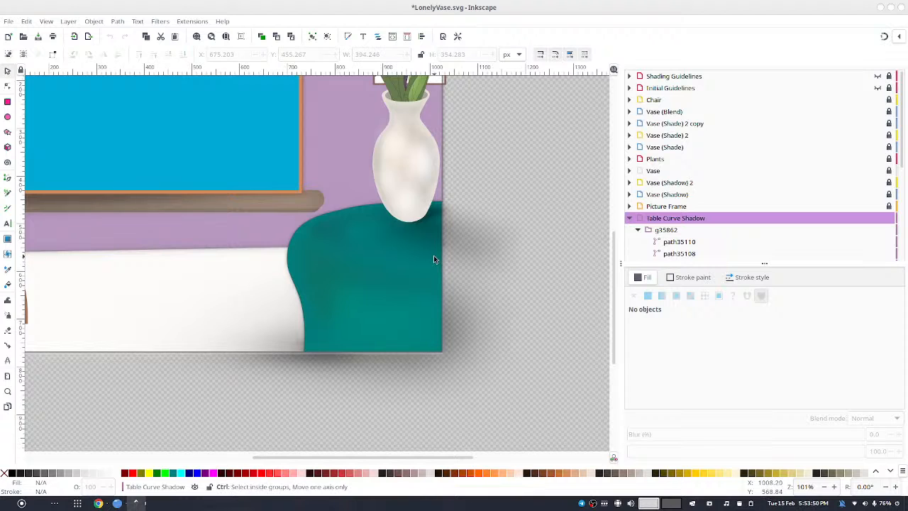
- Draw a small ellipse about 47 by 28 px on the upper part of the table on the Table Curve Shadow layer
scroll(433, 255, "down", 4)
scroll(433, 255, "up", 2)
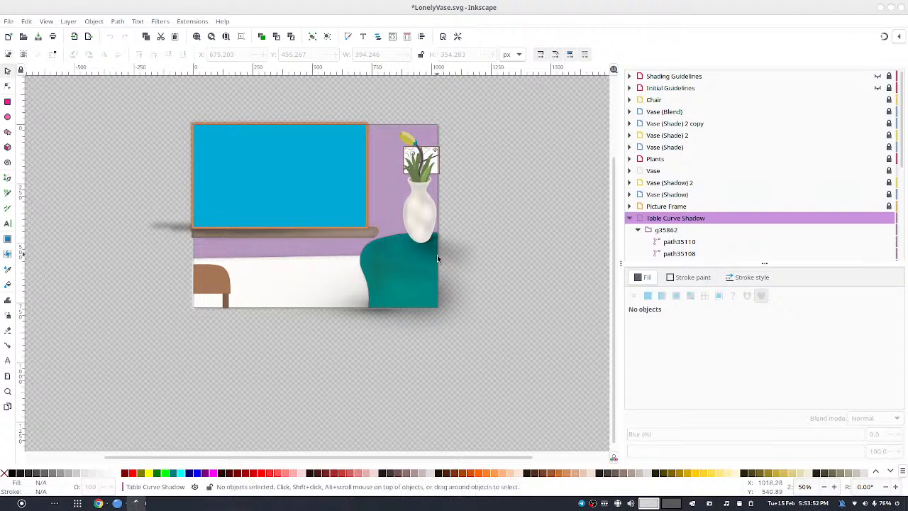
left_click_drag(486, 224, 466, 242)
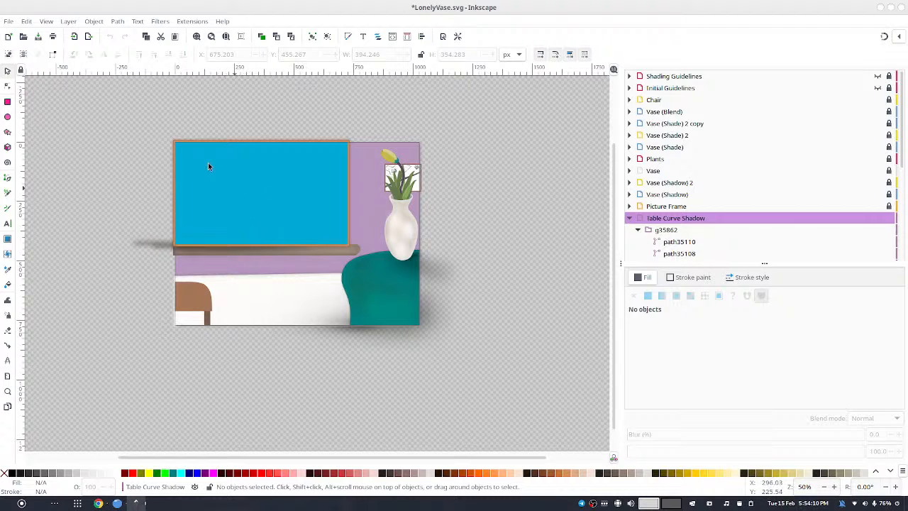
scroll(425, 262, "up", 2)
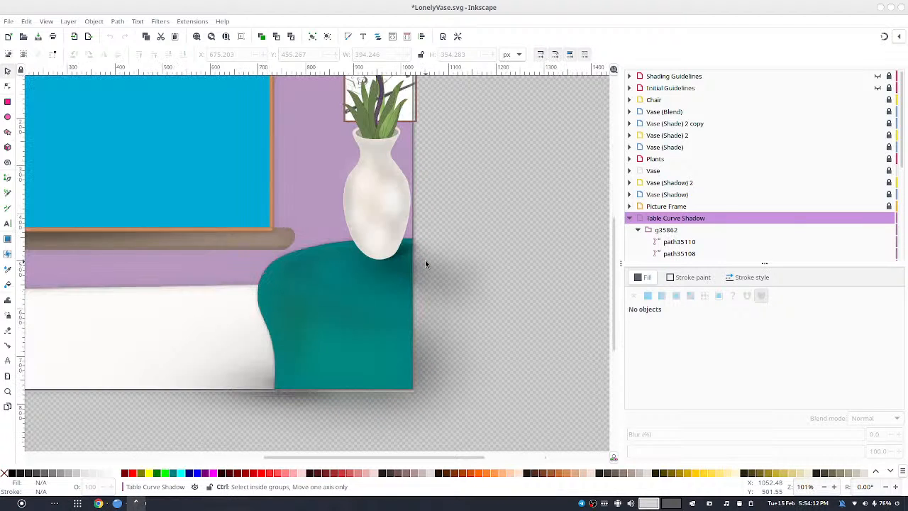
left_click(7, 118)
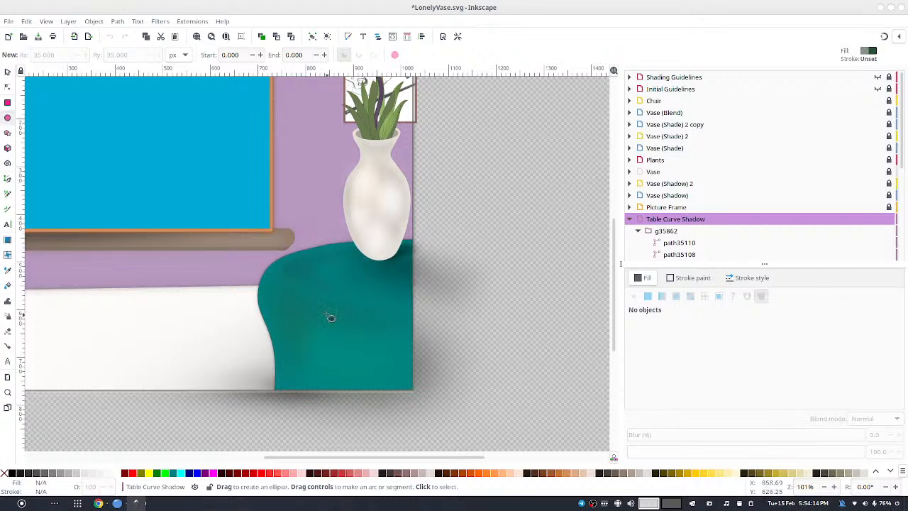
left_click_drag(320, 280, 345, 289)
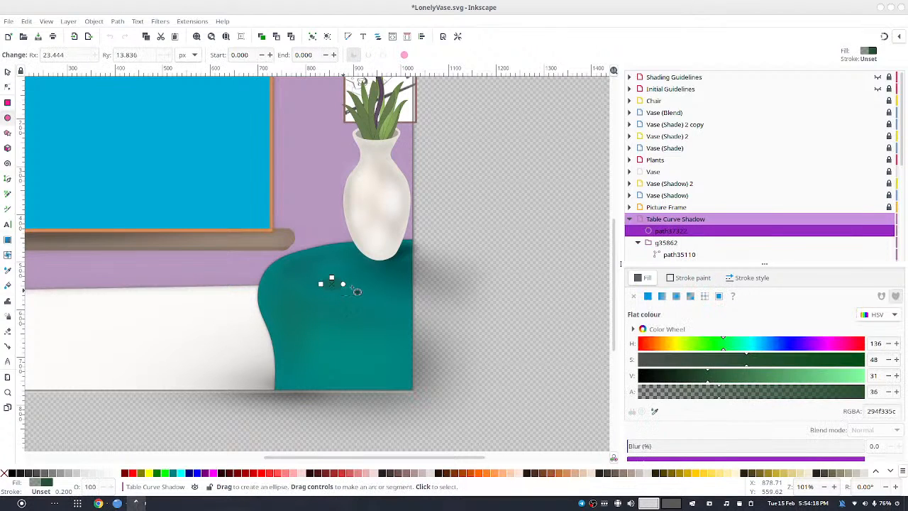
- Flatten the ellipse to about 19 px high and move it slightly down and right, below and left of the vase
left_click(7, 71)
left_click_drag(329, 296, 335, 288)
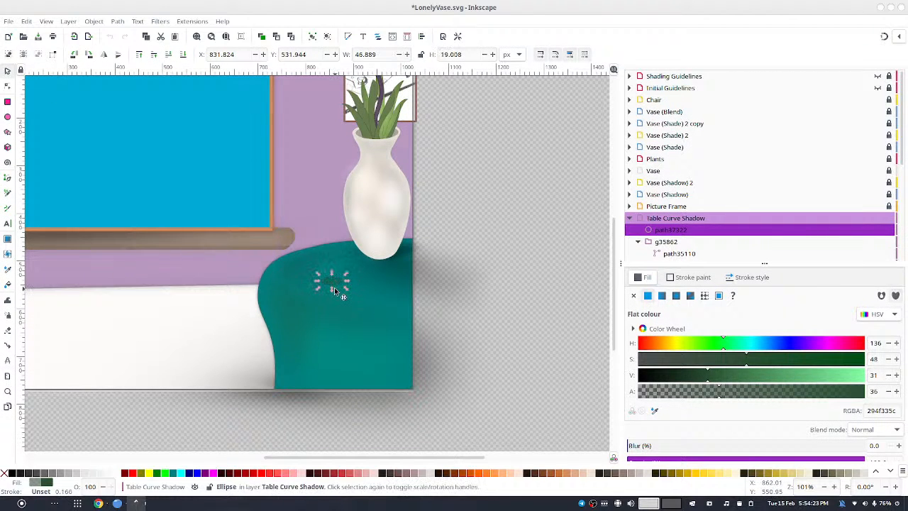
left_click(469, 249)
mouse_move(335, 279)
left_mouse_down()
mouse_move(350, 291)
mouse_move(345, 286)
left_mouse_up()
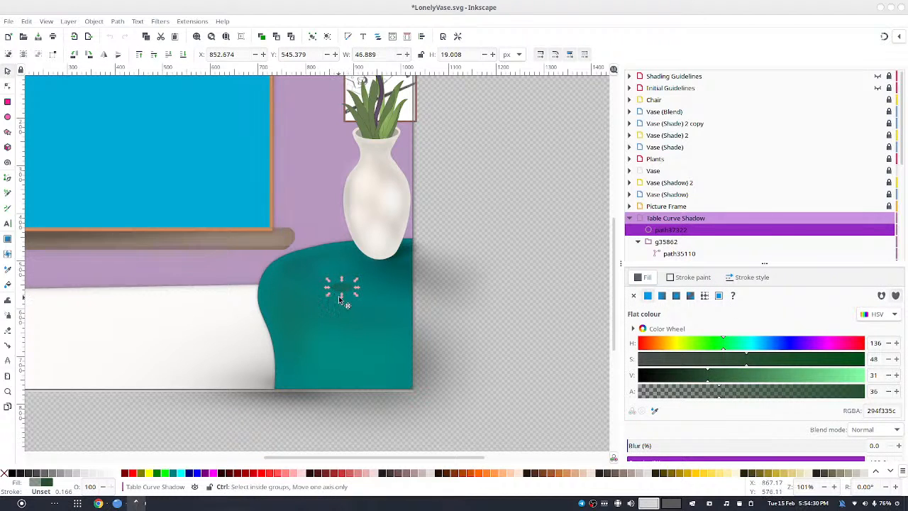
- Duplicate the ellipse twice, placing taller copies near the table's curved edge and below the vase, the latter about 31 px high
key("ctrl+d")
left_click_drag(320, 294, 422, 329)
left_click_drag(405, 315, 394, 304)
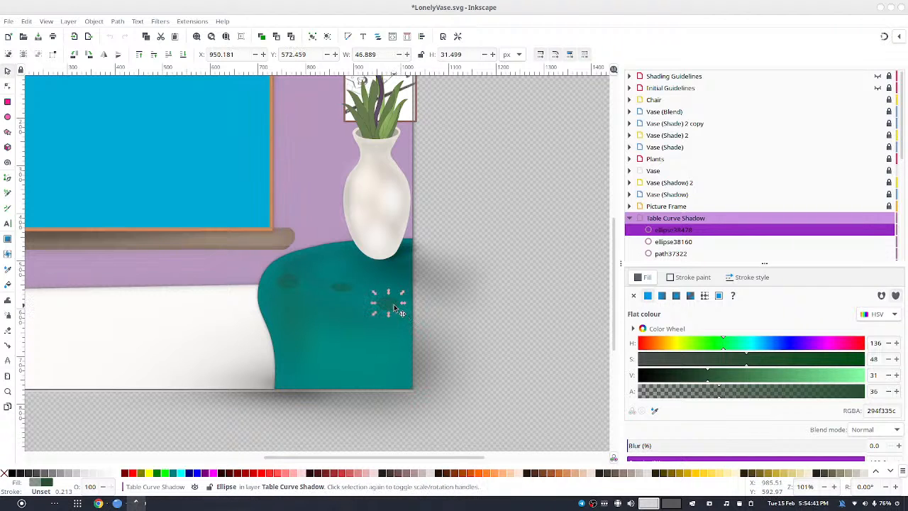
- Select the three ellipses on the table and group them
left_click(347, 285, "shift")
left_click(293, 278, "shift")
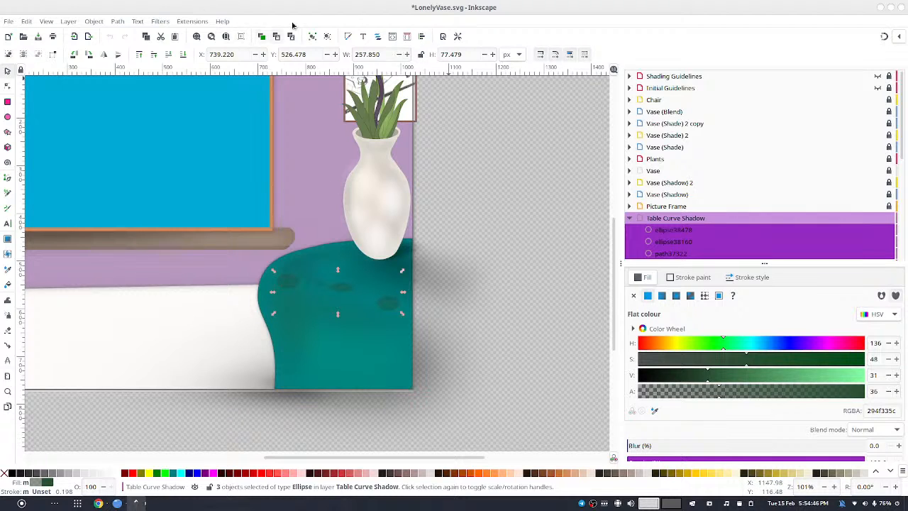
left_click(317, 39)
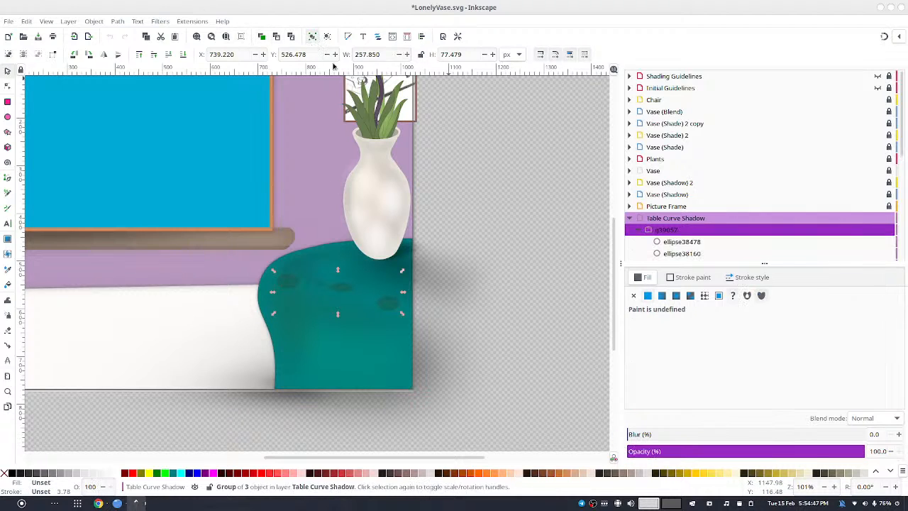
- Blur the ellipse group and fine-tune its blur to 47.6%
left_click(699, 435)
left_click_drag(736, 434, 789, 431)
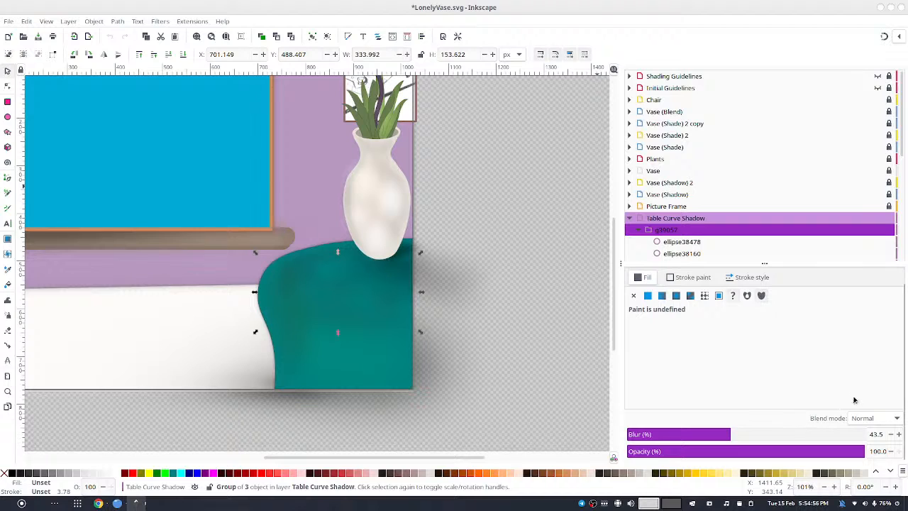
double_click(884, 434)
key("Up")
key("Up")
key("Up")
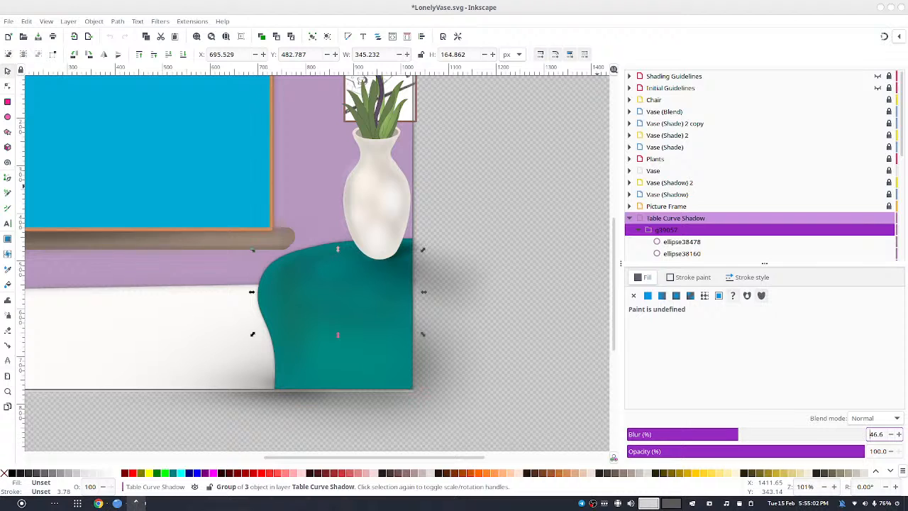
key("Up")
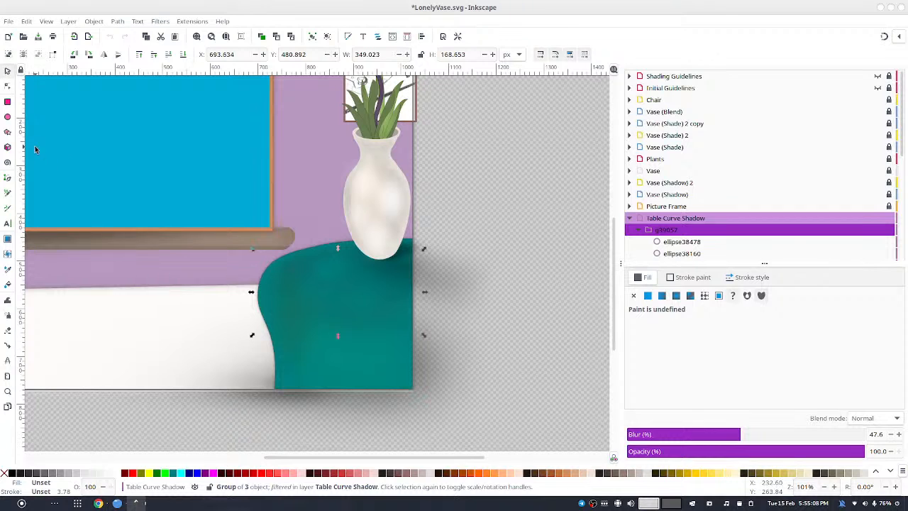
- Draw another ellipse about 72 by 36 px in the middle of the upper table and fill it with a radial gradient
left_click(8, 117)
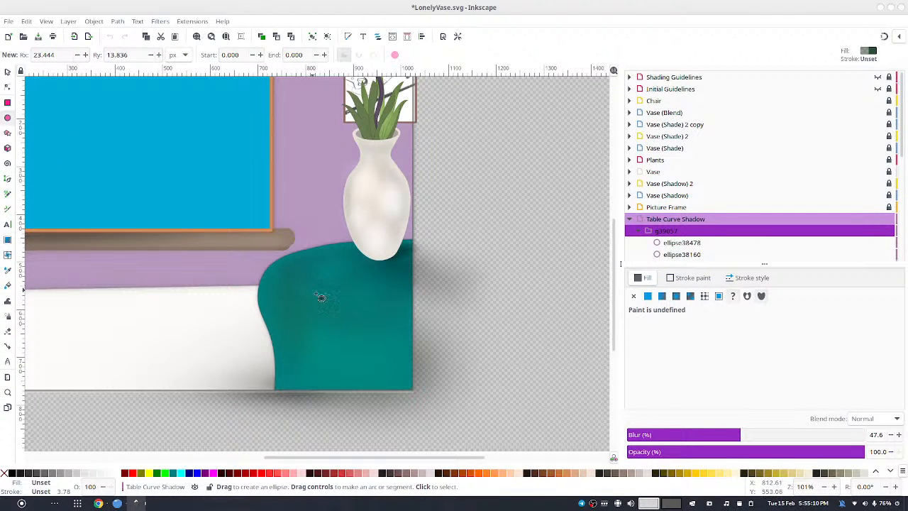
left_click_drag(313, 288, 345, 304)
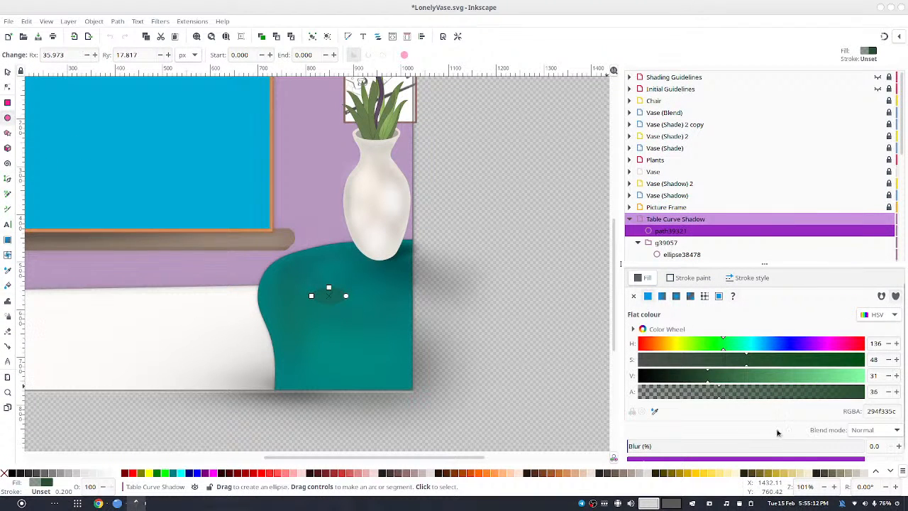
left_click(674, 296)
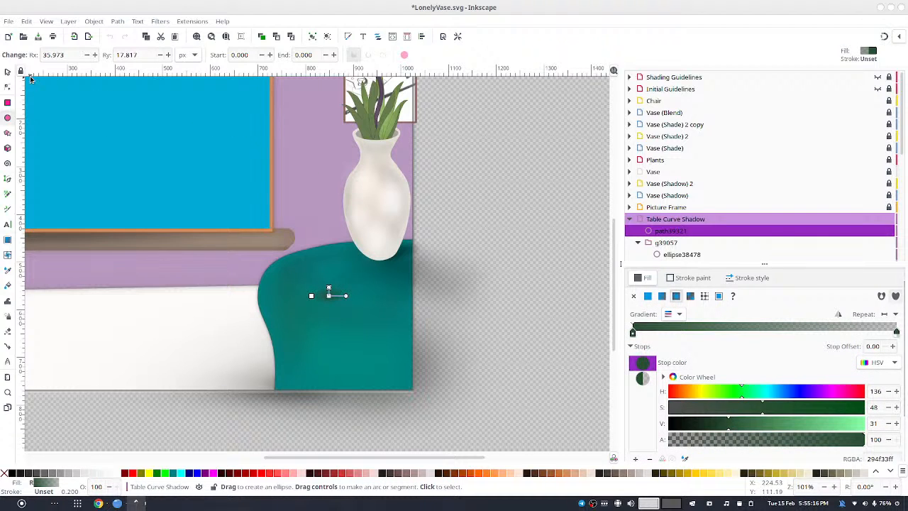
left_click(6, 71)
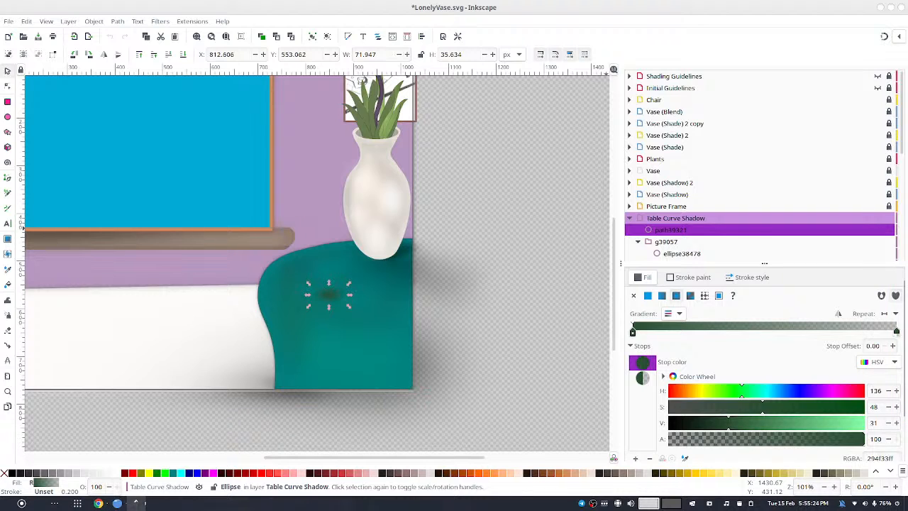
scroll(710, 438, "down", 2)
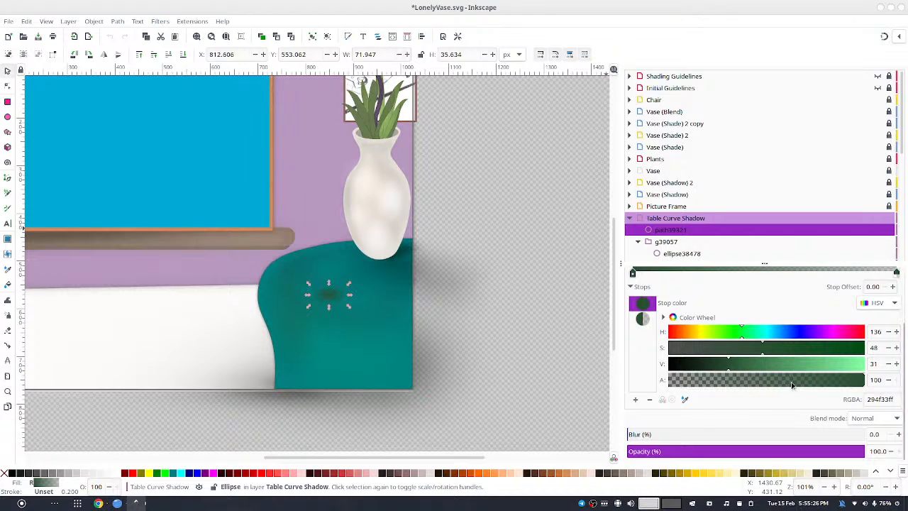
- Blur the new ellipse in the middle of the upper table to 83.6%
left_click(711, 438)
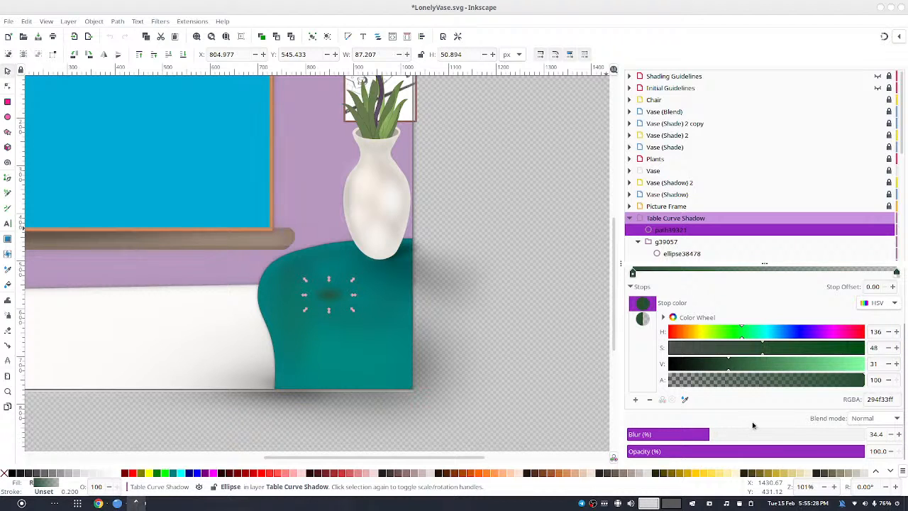
left_click_drag(763, 432, 896, 436)
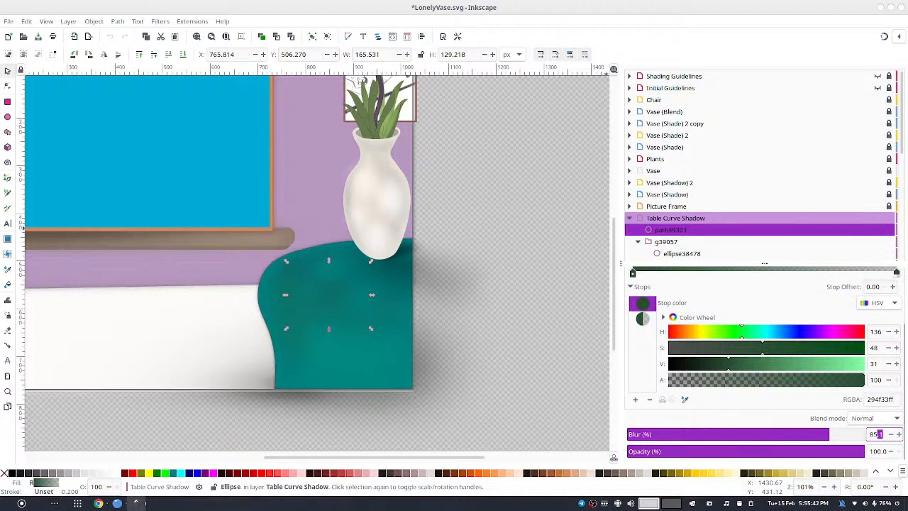
type(".6")
key("Return")
key("Down")
key("Down")
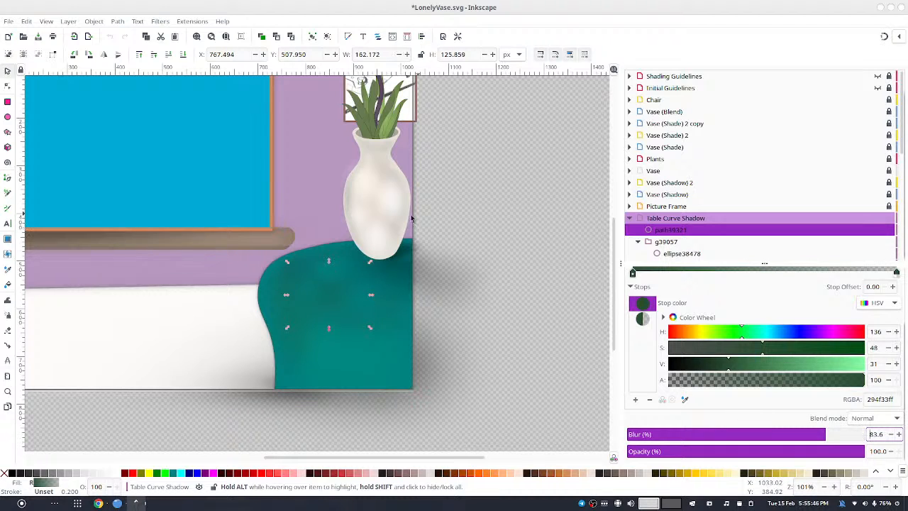
- Duplicate the blurred ellipse twice, moving it to the table's right edge below the vase
key("ctrl+d")
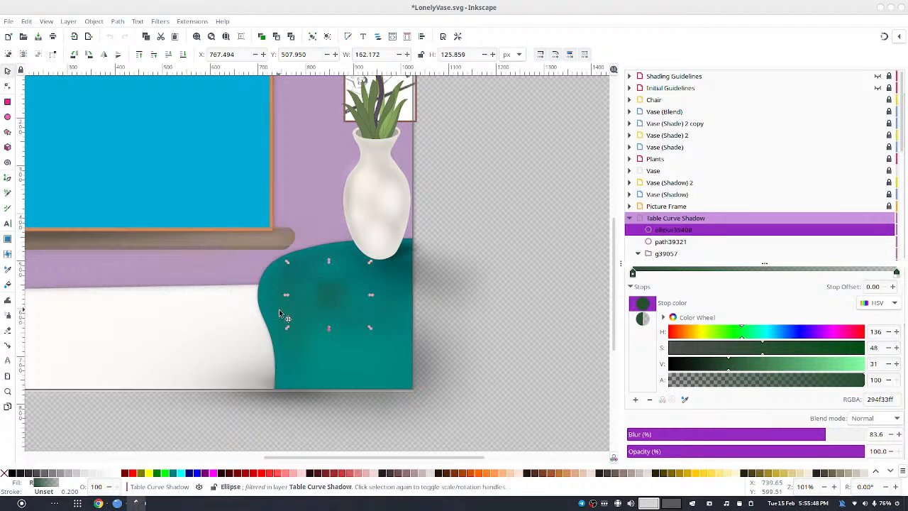
left_click_drag(325, 298, 424, 333)
key("ctrl+d")
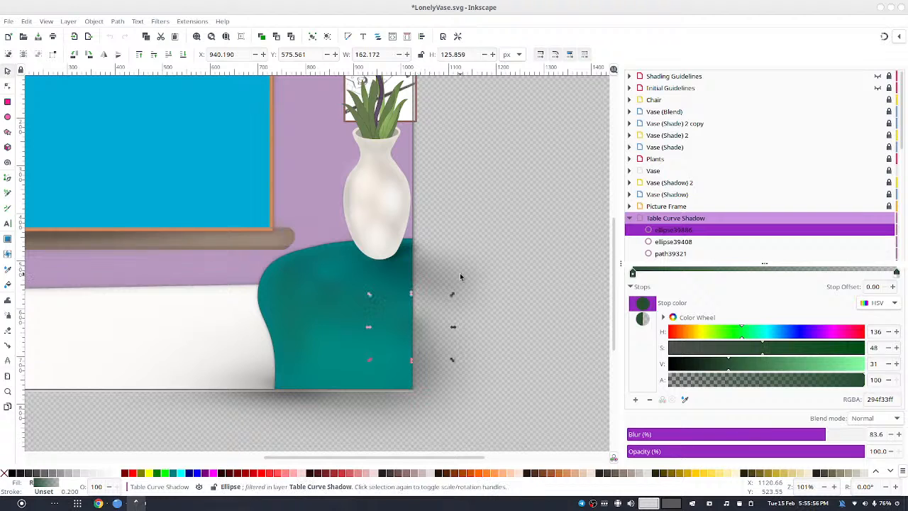
left_click(460, 276)
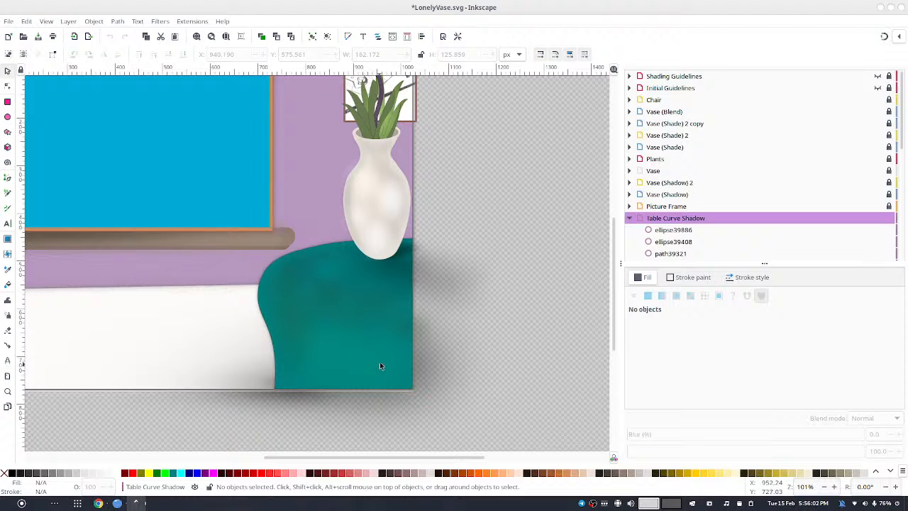
- Draw a rectangle about 223 by 142 px over the table's lower right area, aligned with the page corner
left_click(8, 101)
left_click_drag(306, 323, 417, 393)
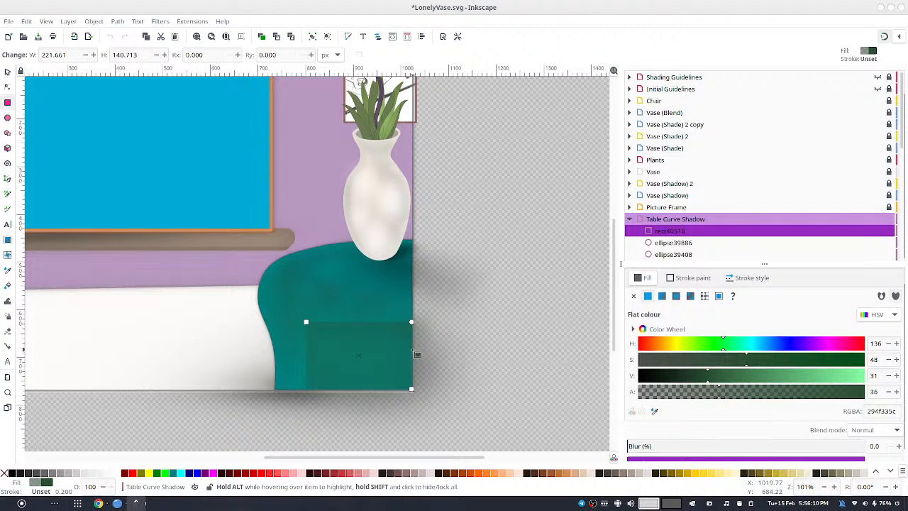
mouse_move(412, 389)
left_mouse_down()
mouse_move(391, 390)
mouse_move(418, 407)
mouse_move(413, 389)
left_mouse_up()
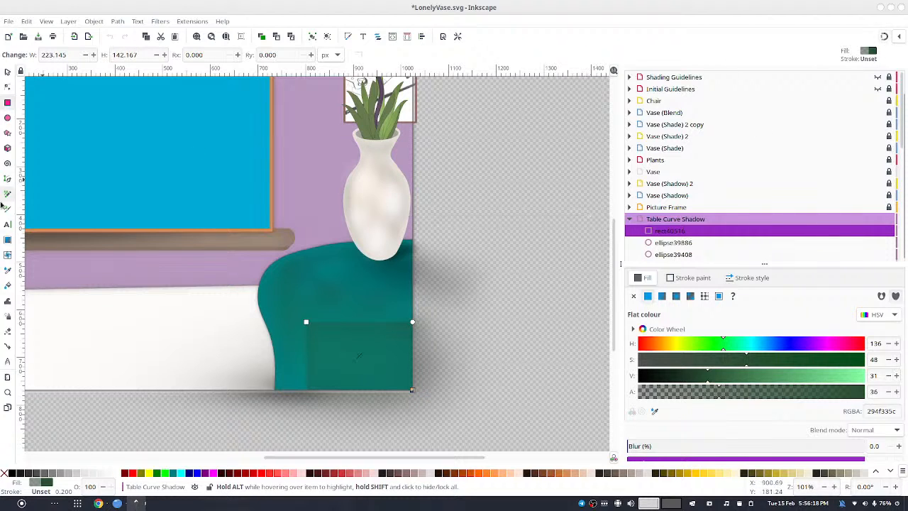
- Draw a wide ellipse about 139 px high over the rectangle and narrow it to about 256 px
left_click(8, 118)
left_click_drag(227, 308, 334, 366)
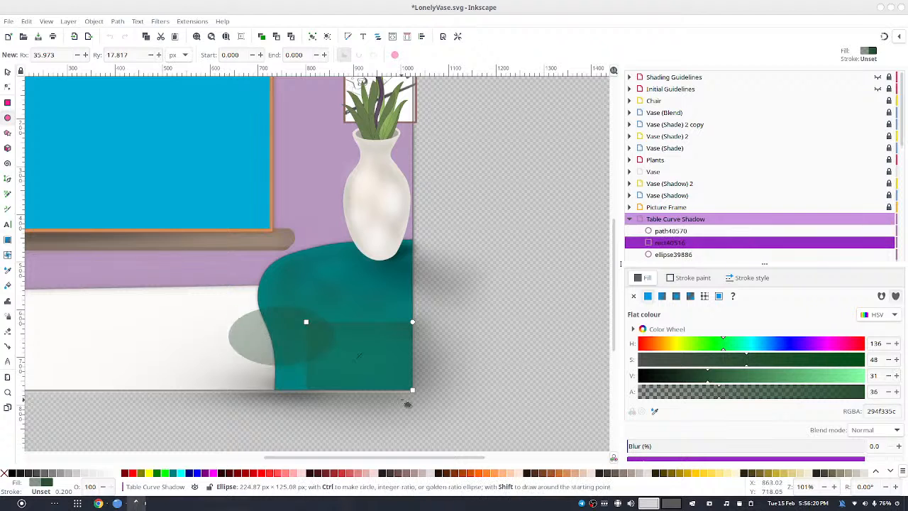
left_click_drag(408, 404, 393, 372)
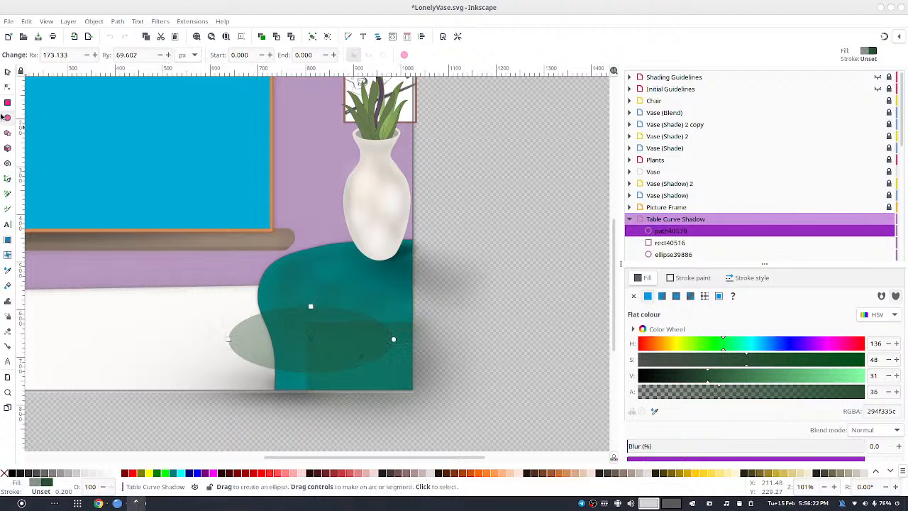
left_click(7, 71)
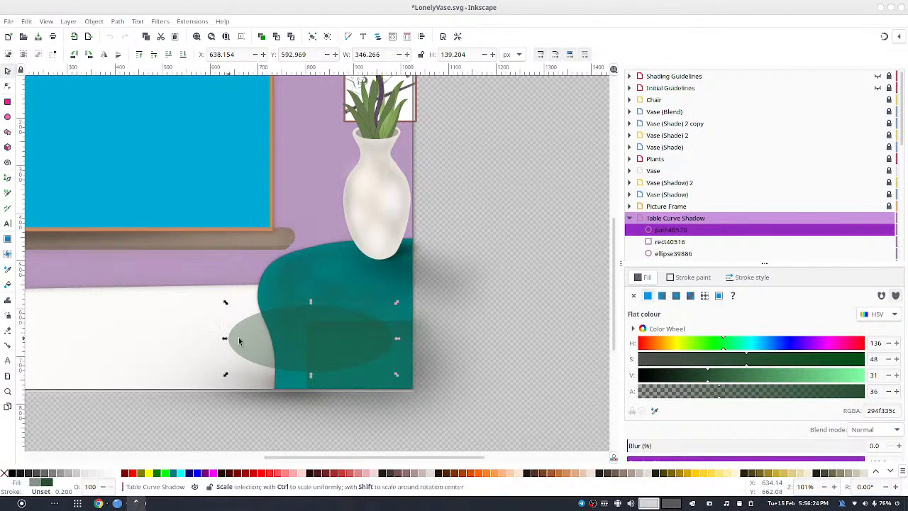
left_click_drag(239, 341, 282, 350)
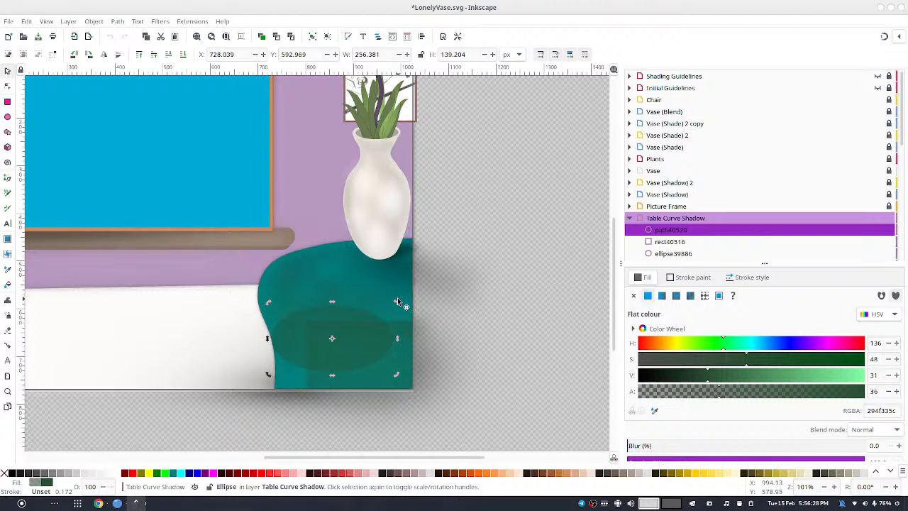
- Tilt the ellipse upward to the right, shift it slightly up, and subtract it from the rectangle
left_click(397, 299)
left_click_drag(367, 321, 384, 277)
left_click(369, 321)
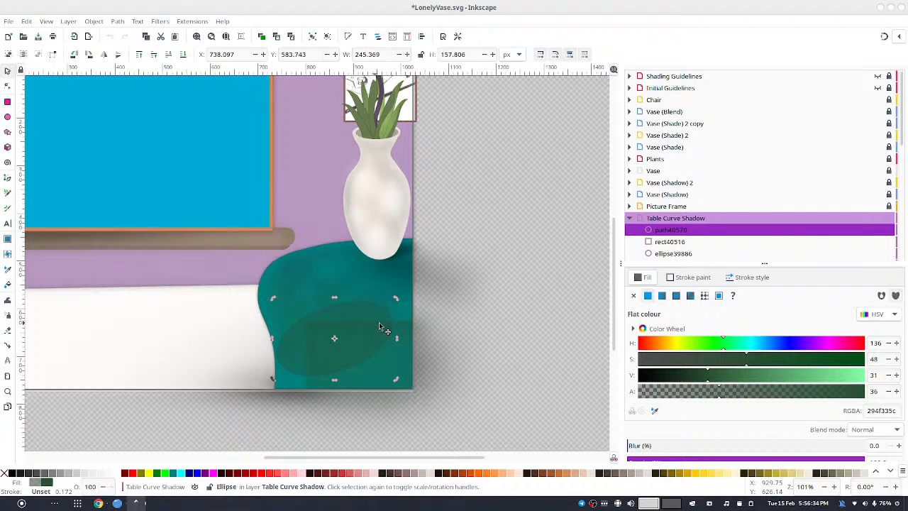
left_click_drag(378, 324, 384, 319)
left_click(387, 365, "shift")
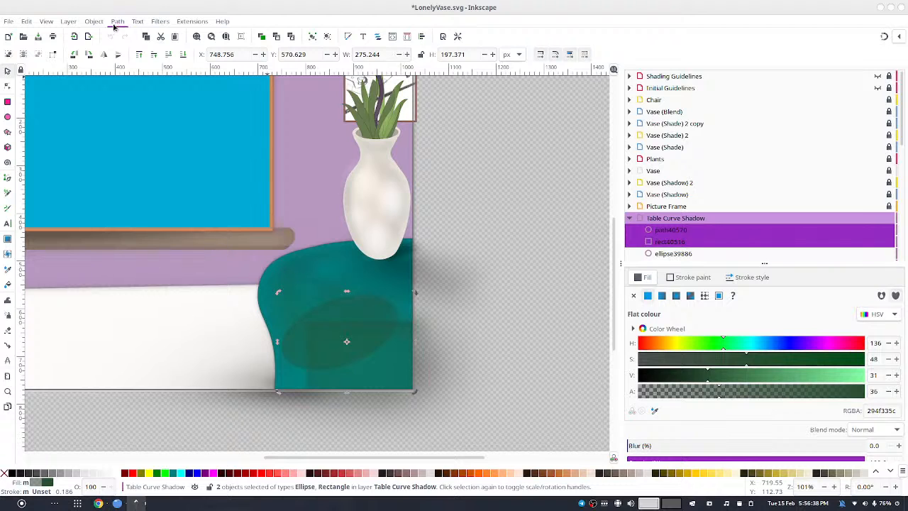
key("ctrl+asterisk")
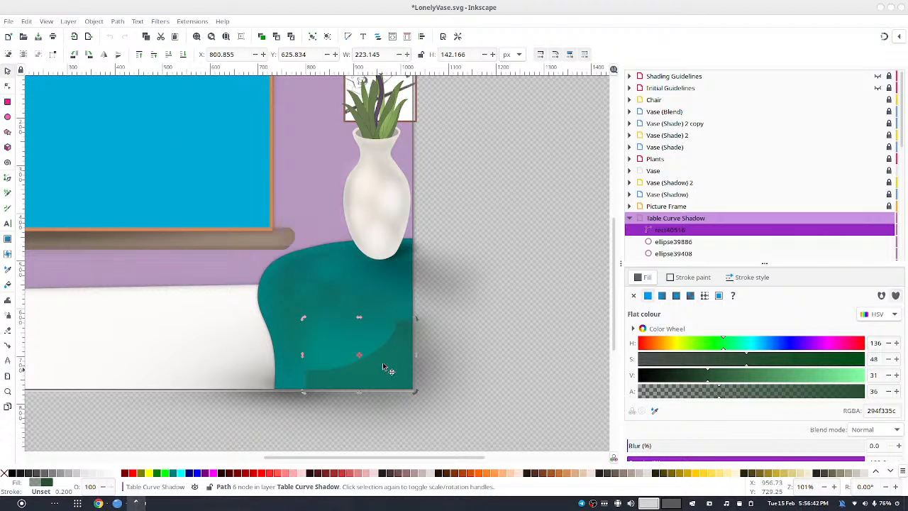
- Extend the cut shape's end nodes to the table's lower left corner and further up along its right edge
key("n")
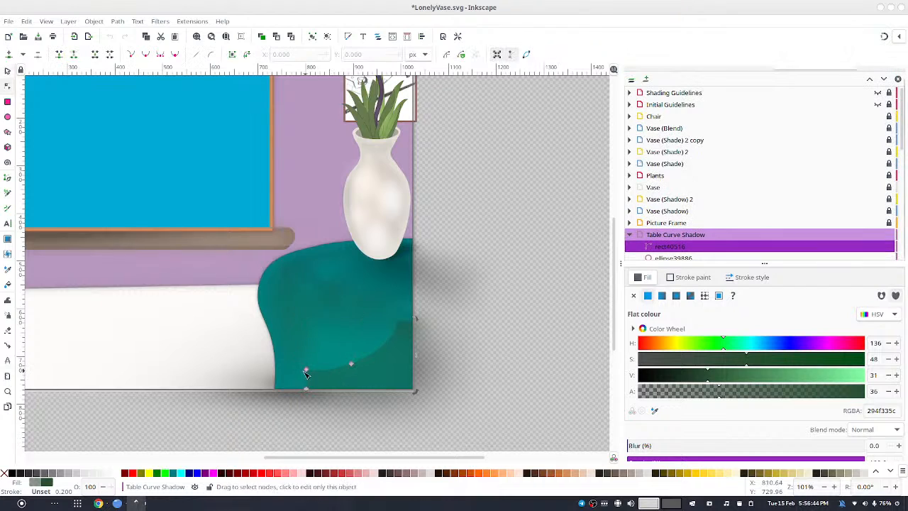
left_click_drag(340, 416, 348, 424)
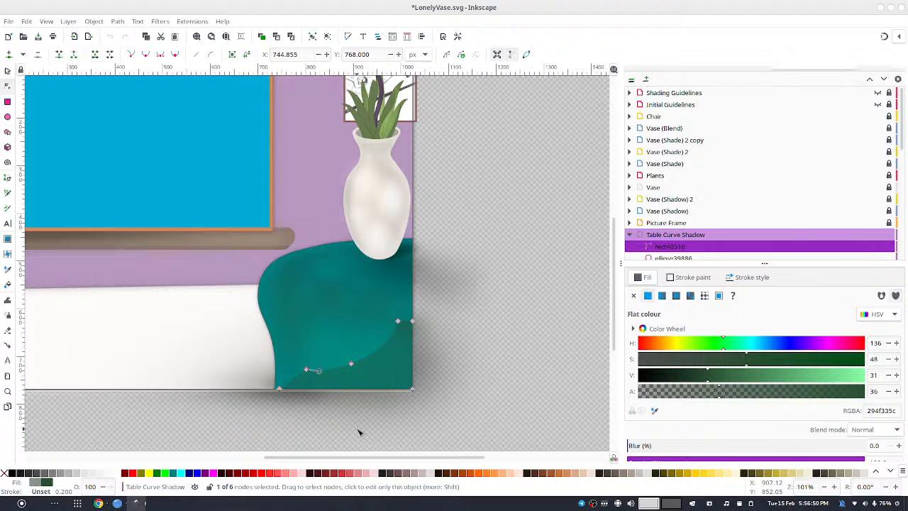
left_click(441, 295)
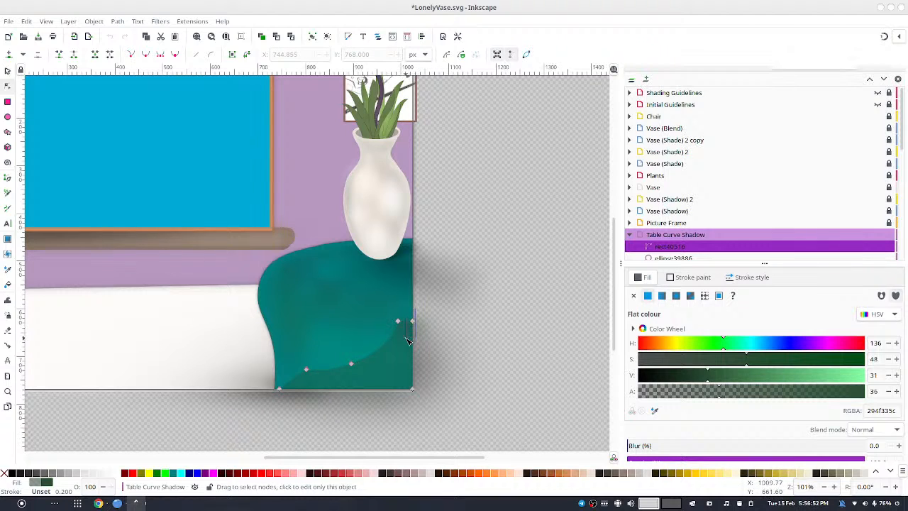
left_click(409, 340)
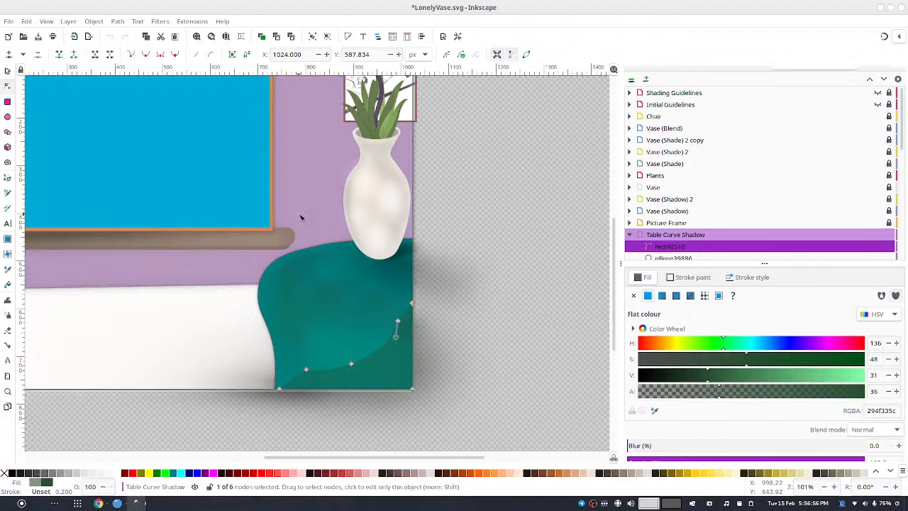
- Blur the curved corner shape to 27.6% and set its opacity to 100%
left_click(8, 71)
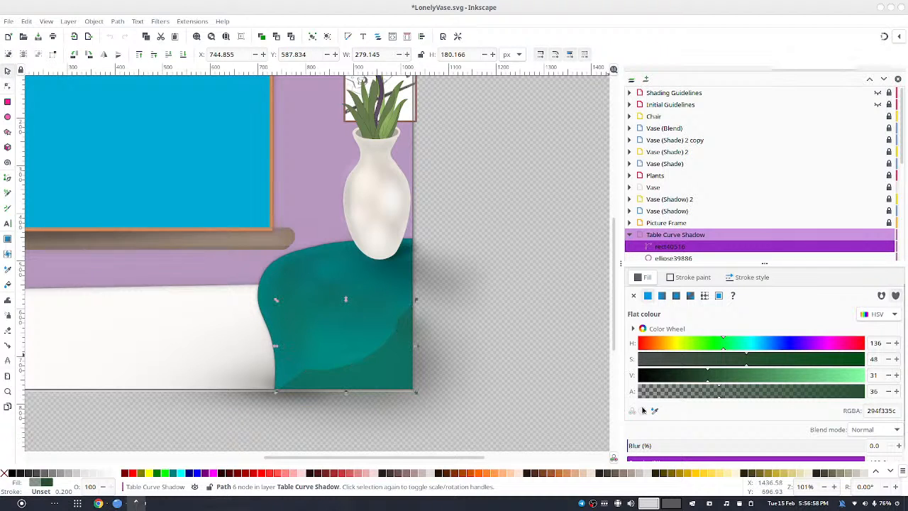
left_click(655, 446)
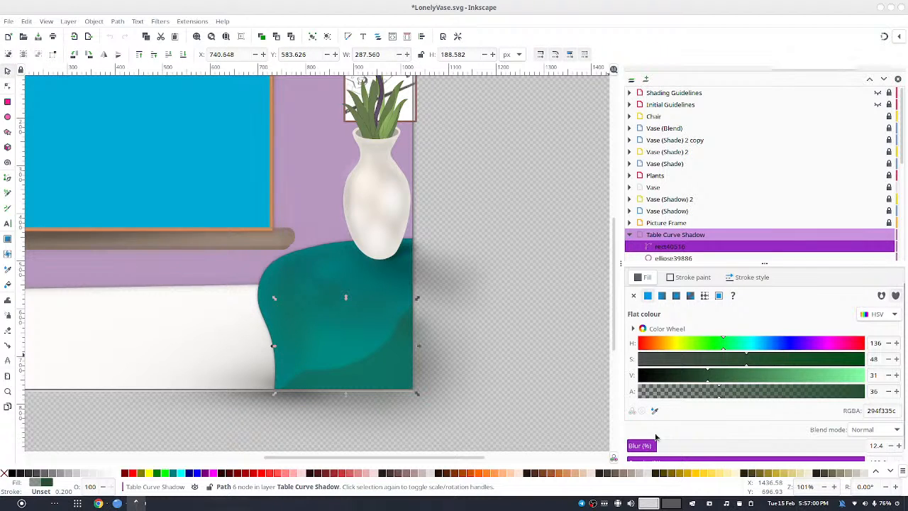
left_click(675, 445)
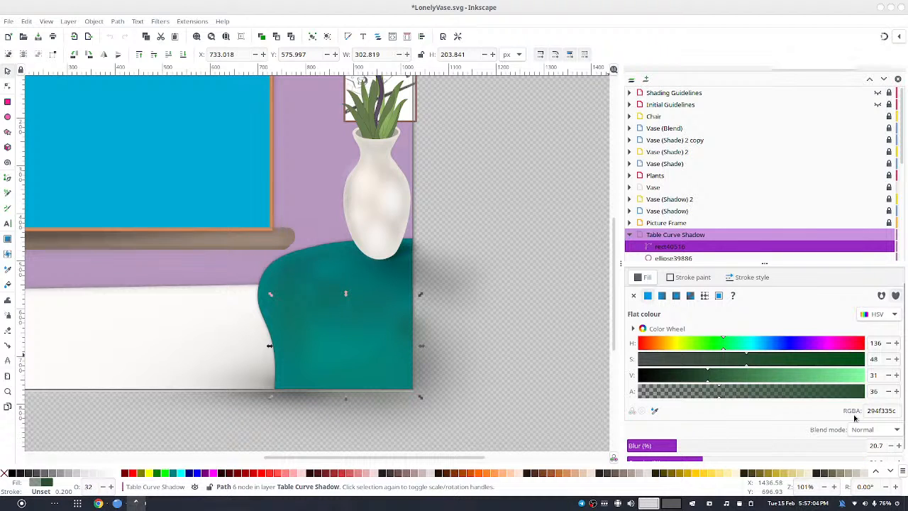
scroll(900, 426, "down", 1)
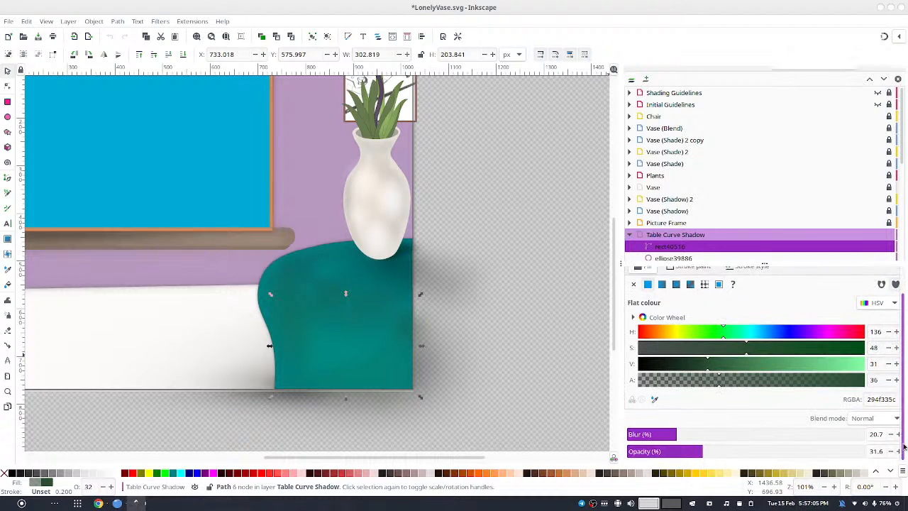
left_click(855, 449)
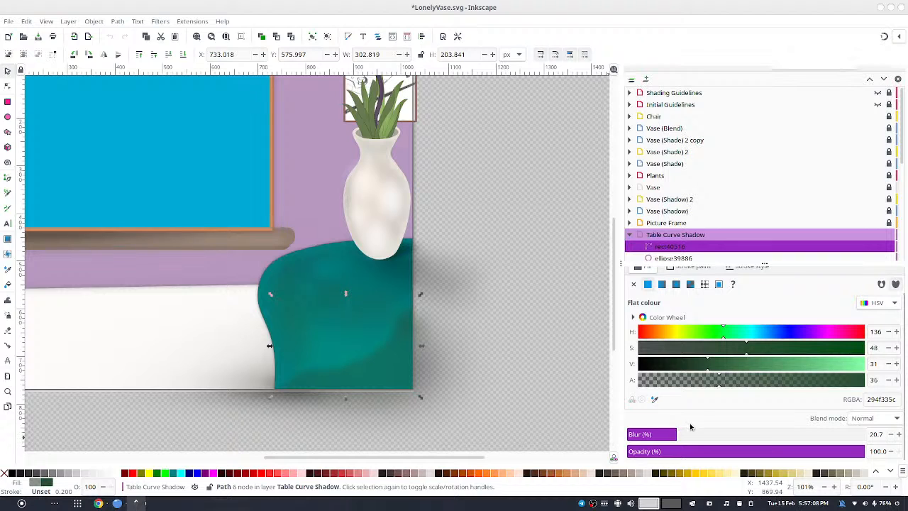
left_click(692, 434)
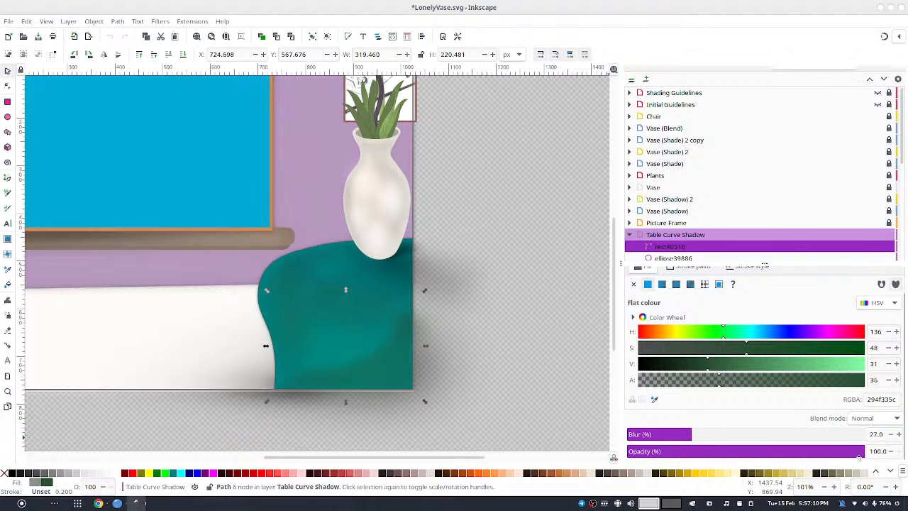
left_click(878, 435)
key("Return")
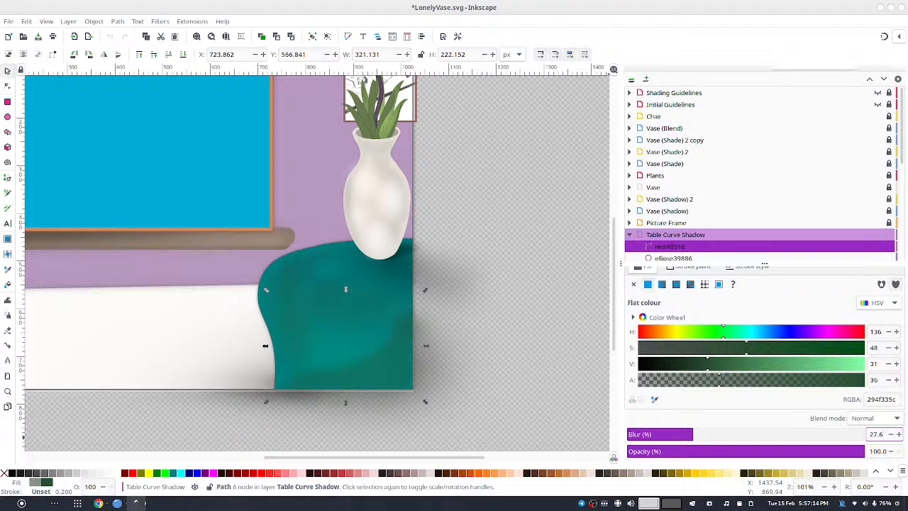
- Fill the corner shape with a linear gradient and place the gradient's opaque start at the table's lower right corner
left_click(662, 284)
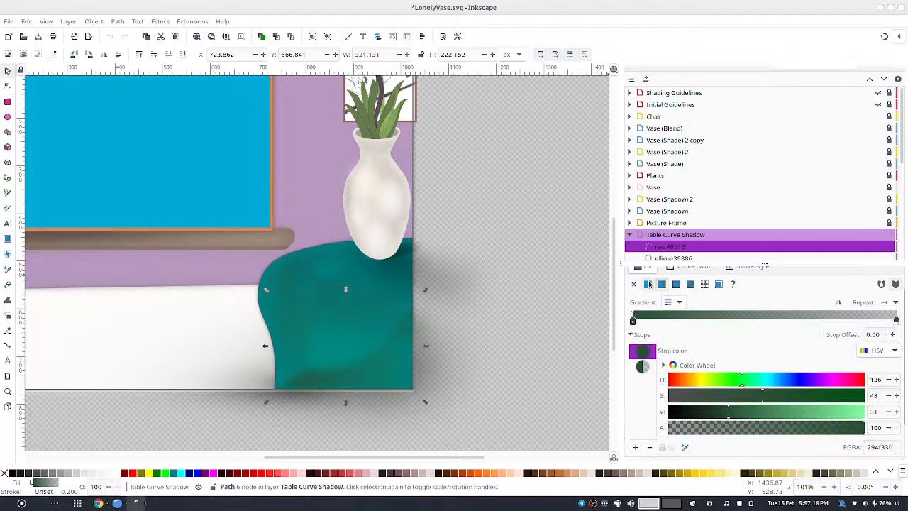
left_click(642, 367)
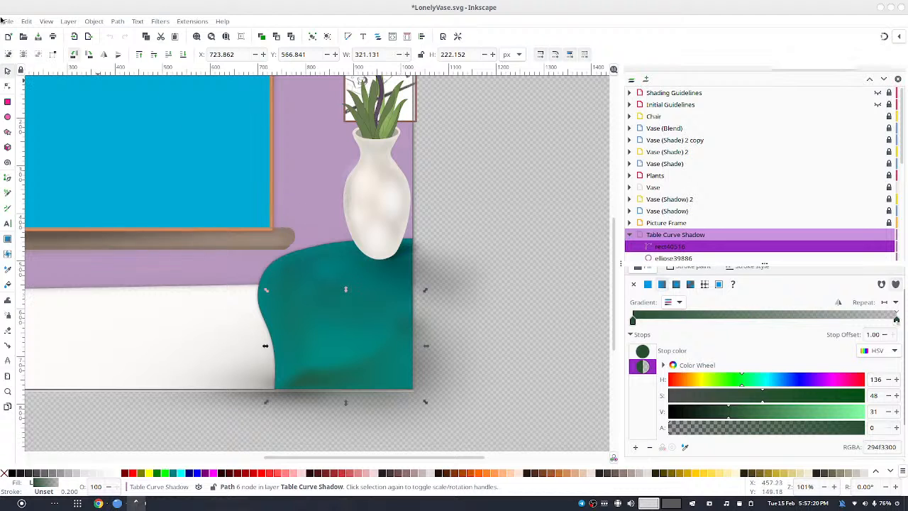
key("n")
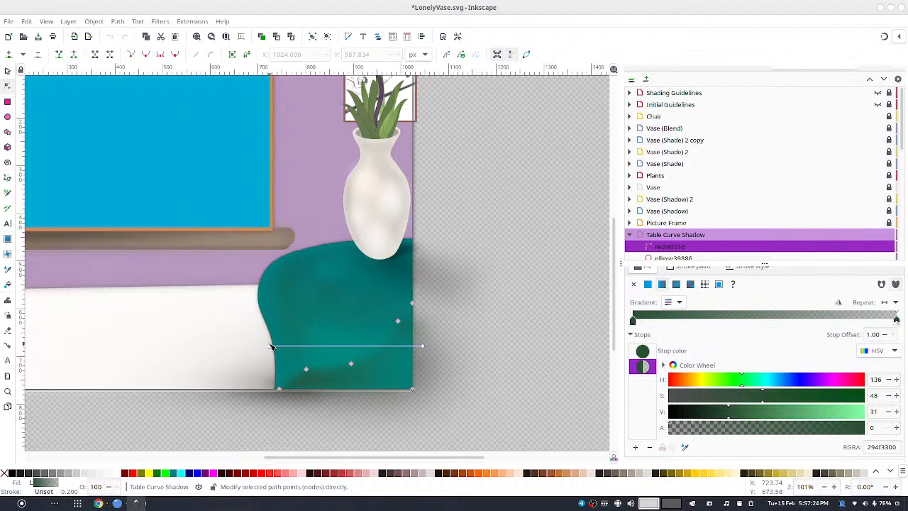
mouse_move(271, 347)
left_mouse_down()
mouse_move(430, 381)
mouse_move(414, 393)
left_mouse_up()
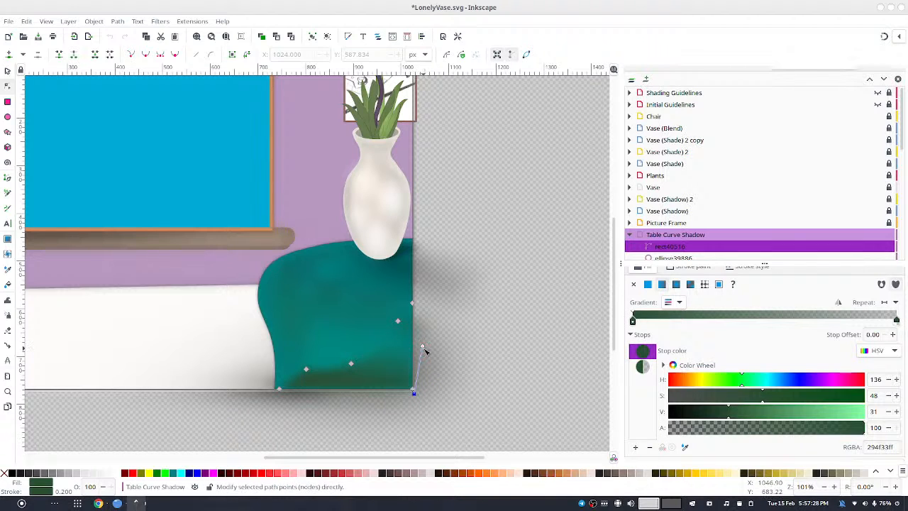
left_click(425, 350)
left_click(395, 362)
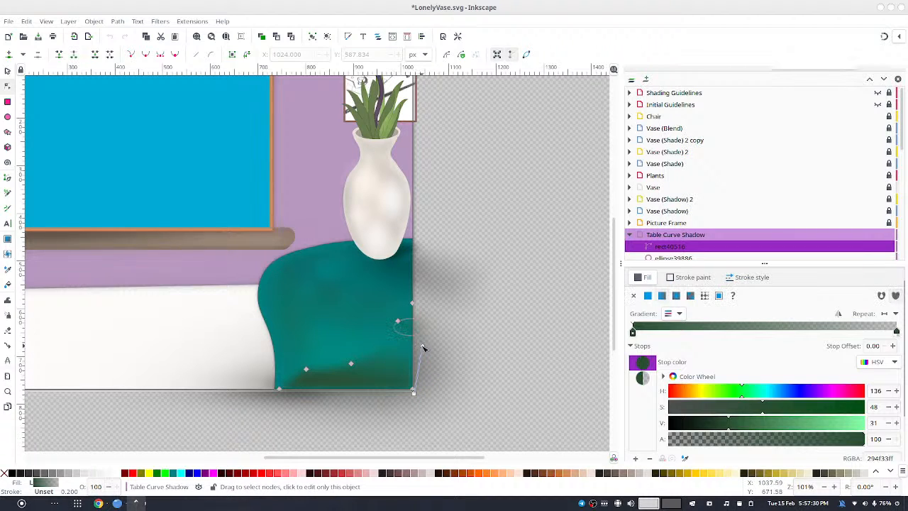
- Angle the gradient up and inward across the table, with its opaque start below the page edge and its transparent end beyond the shape's curve
mouse_move(423, 348)
left_mouse_down()
mouse_move(384, 346)
mouse_move(376, 360)
mouse_move(396, 351)
mouse_move(401, 330)
mouse_move(396, 344)
left_mouse_up()
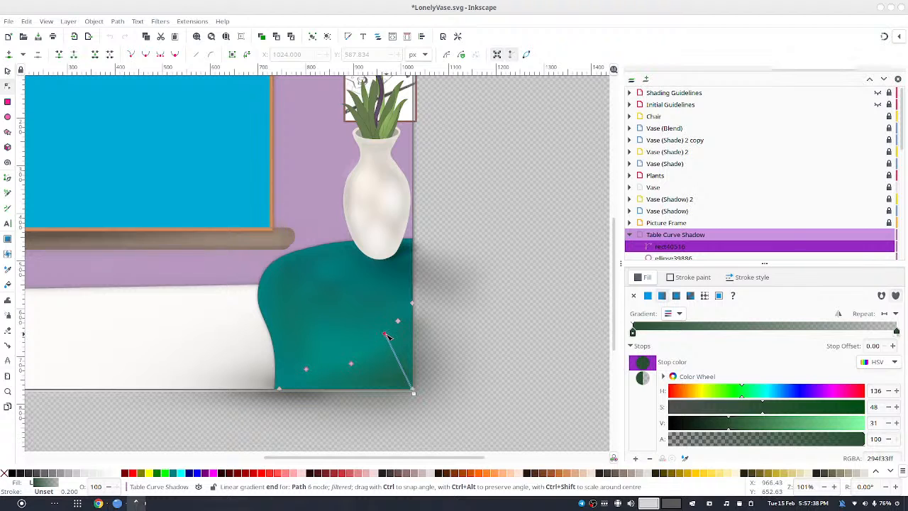
left_click_drag(388, 337, 386, 334)
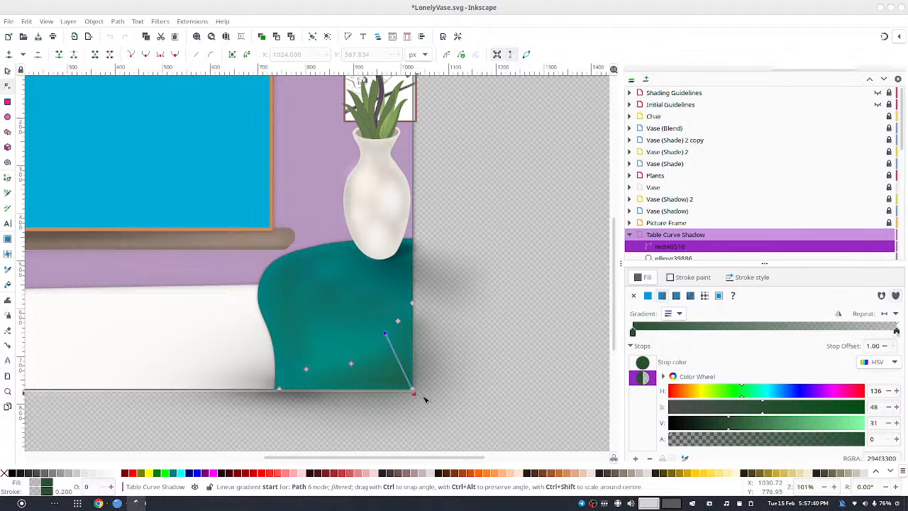
left_click_drag(423, 396, 410, 421)
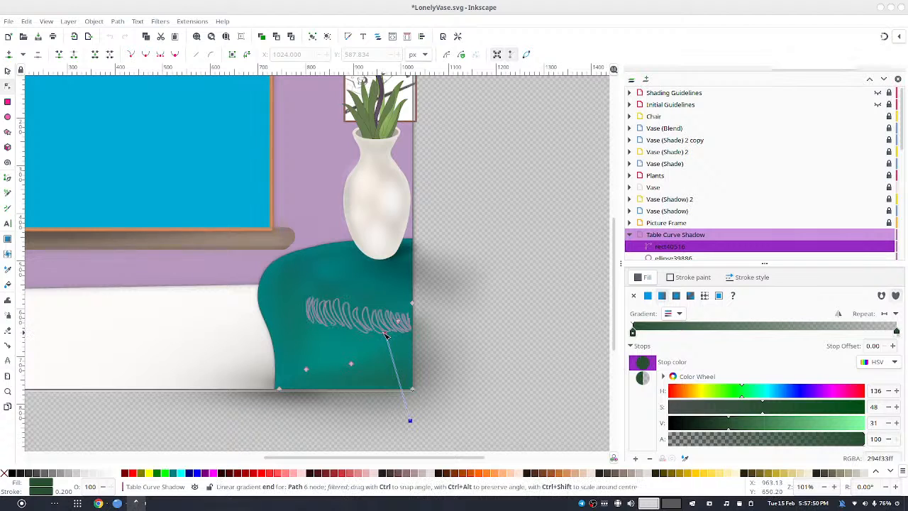
mouse_move(387, 333)
left_mouse_down()
mouse_move(395, 321)
mouse_move(376, 327)
left_mouse_up()
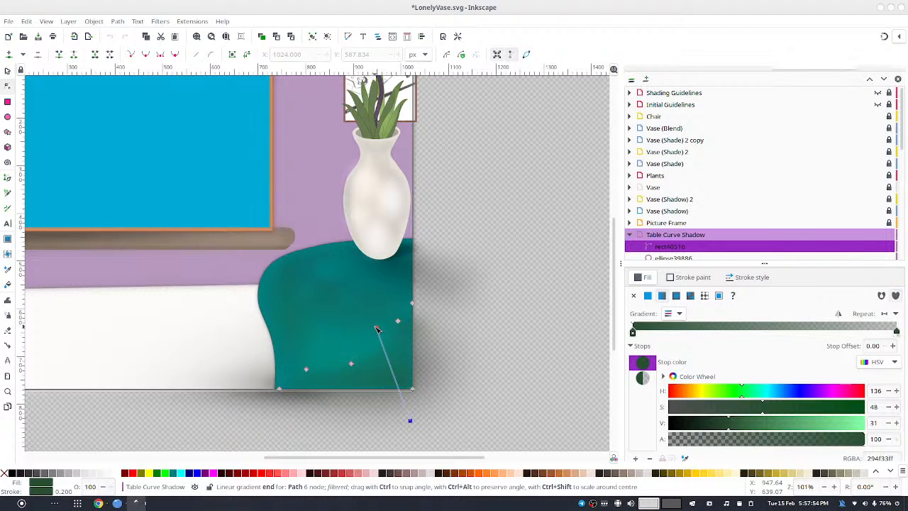
- Nudge the curve node at the lower left of the gradient-filled corner shape slightly downward
left_click(376, 328)
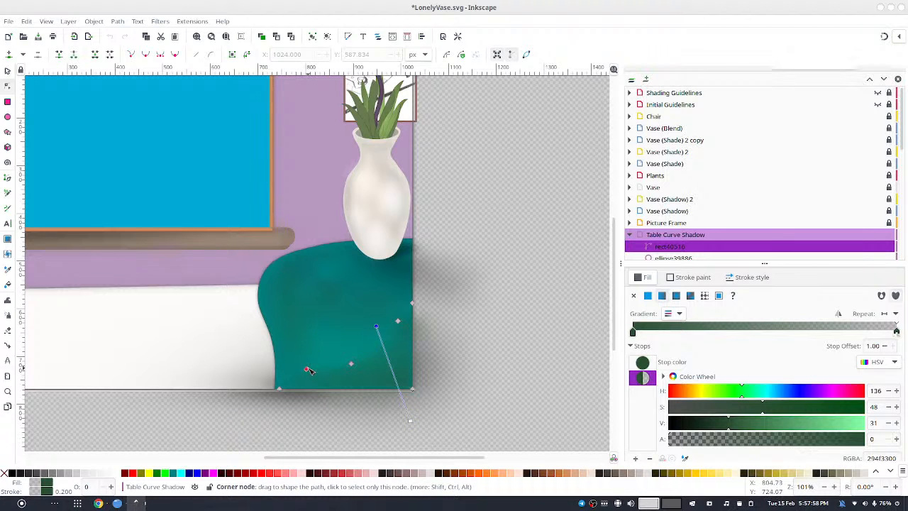
left_click_drag(308, 370, 312, 376)
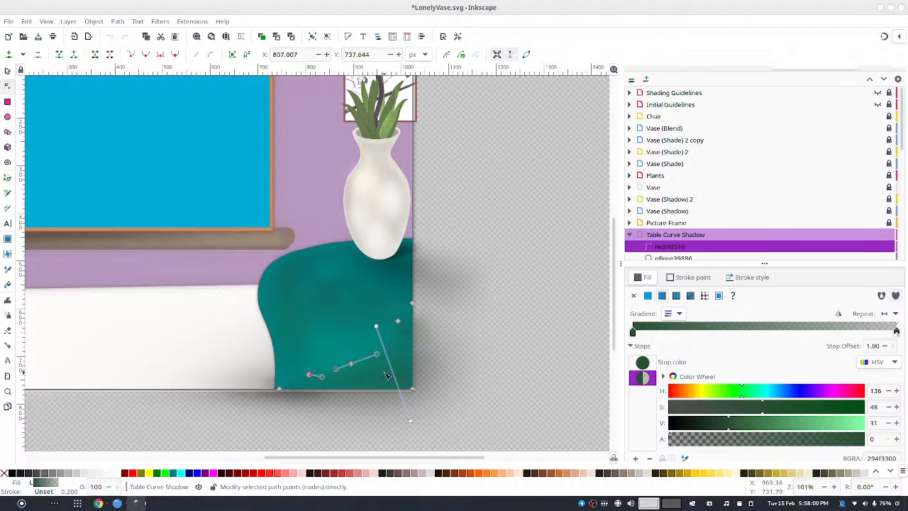
left_click(7, 71)
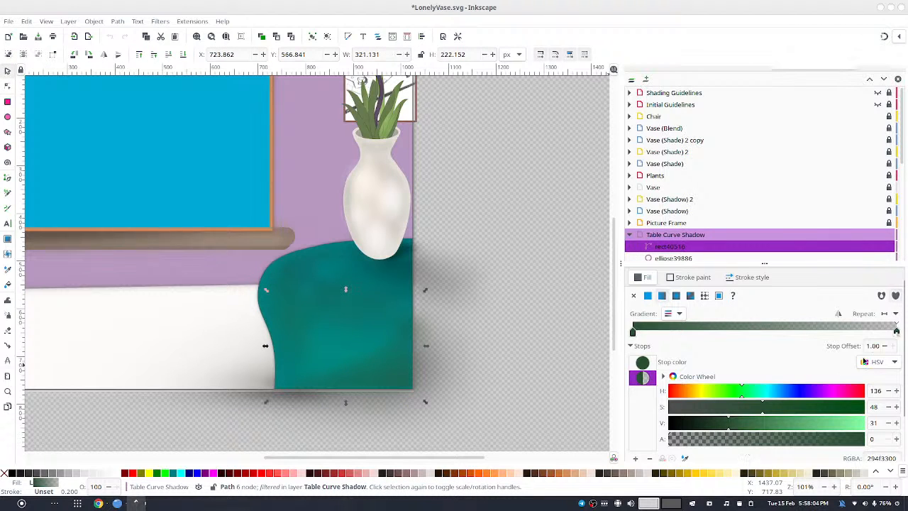
- Increase the blur of the gradient-filled corner shape on the table to 39.6%
left_click_drag(904, 365, 903, 408)
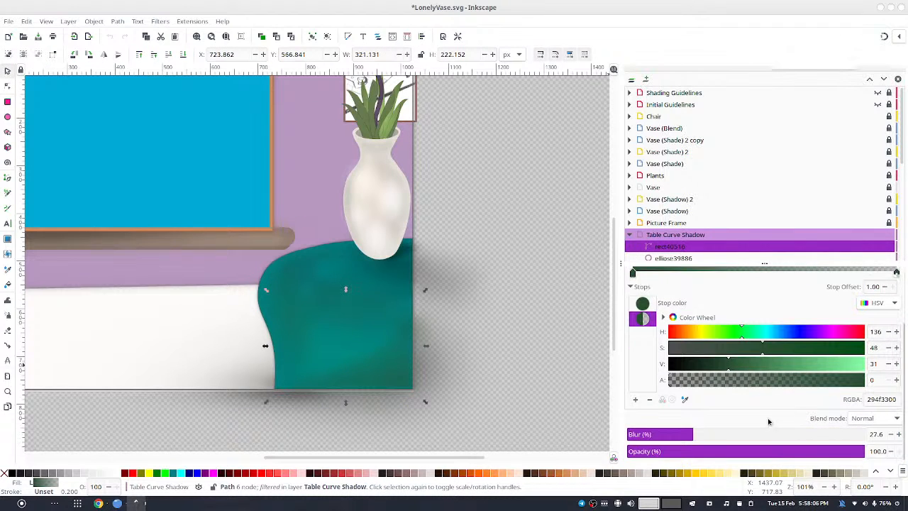
left_click(898, 435)
left_click(899, 435)
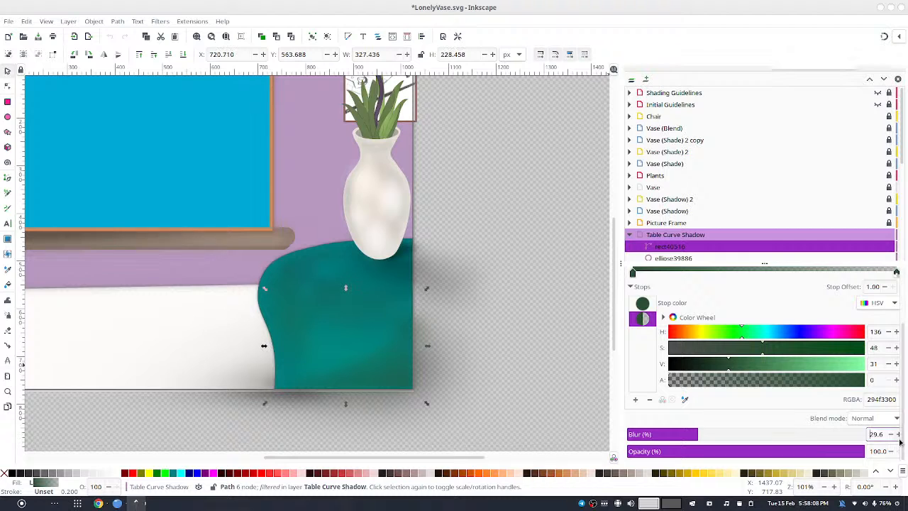
left_click(899, 436)
left_click(898, 435)
left_click(898, 436)
left_click(898, 436)
left_click(898, 436)
left_click(899, 436)
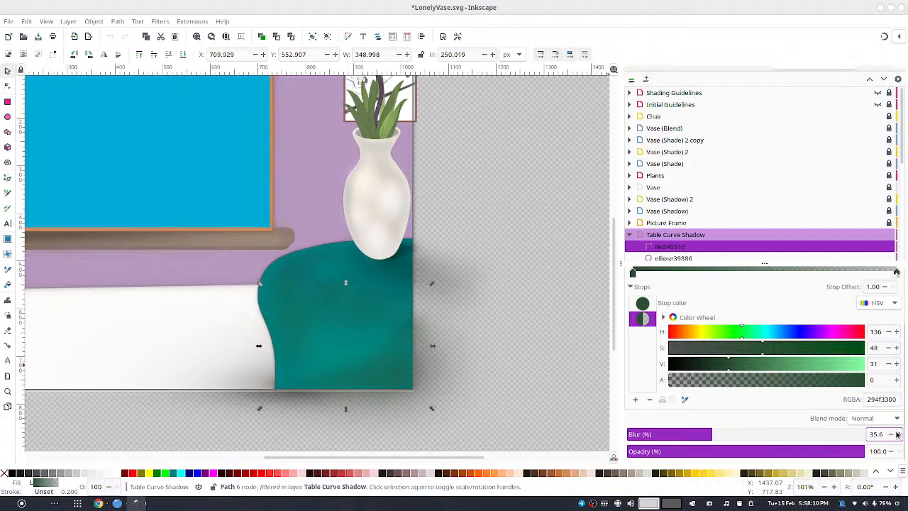
left_click(900, 436)
left_click(900, 436)
left_click(899, 436)
left_click(898, 436)
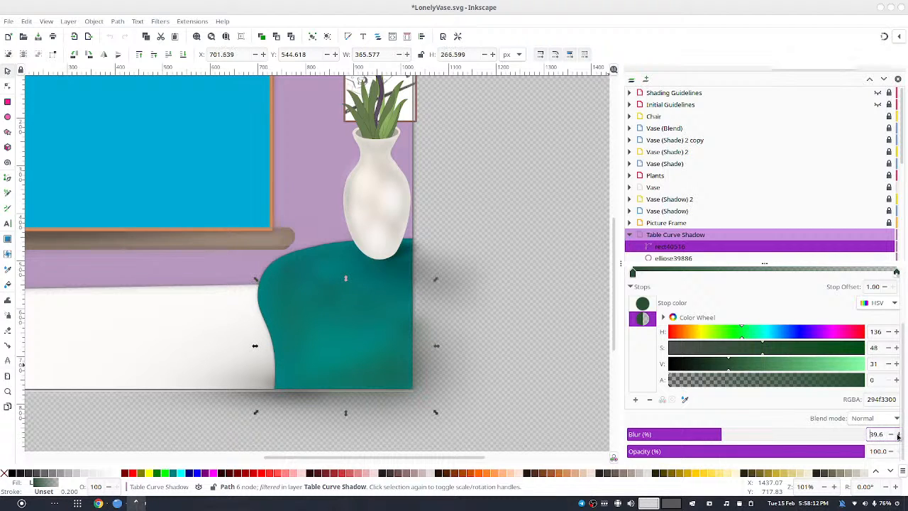
left_click(497, 198)
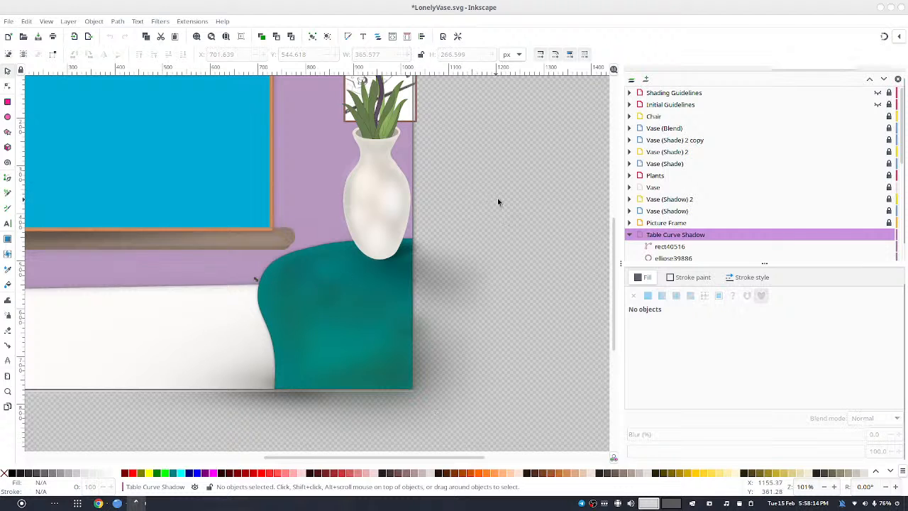
- Add a new layer named Vase Inner Shadow directly above the Vase layer
scroll(499, 218, "down", 2)
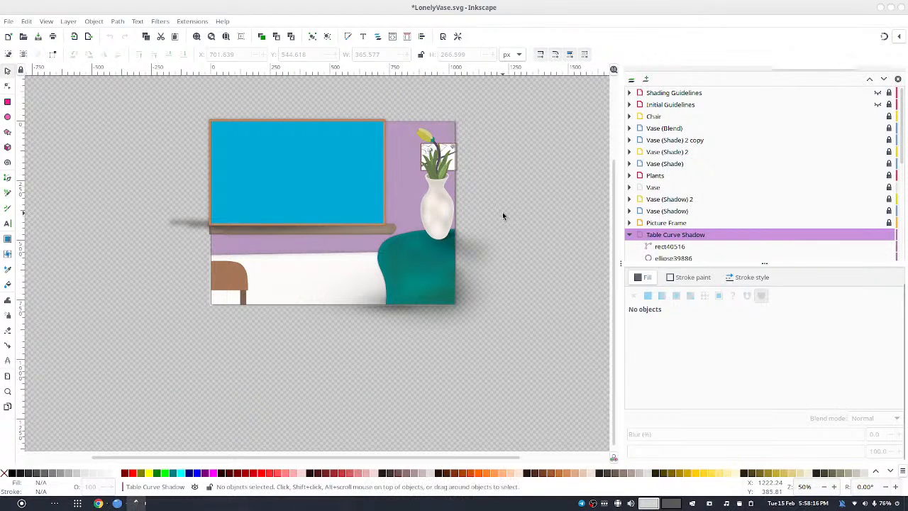
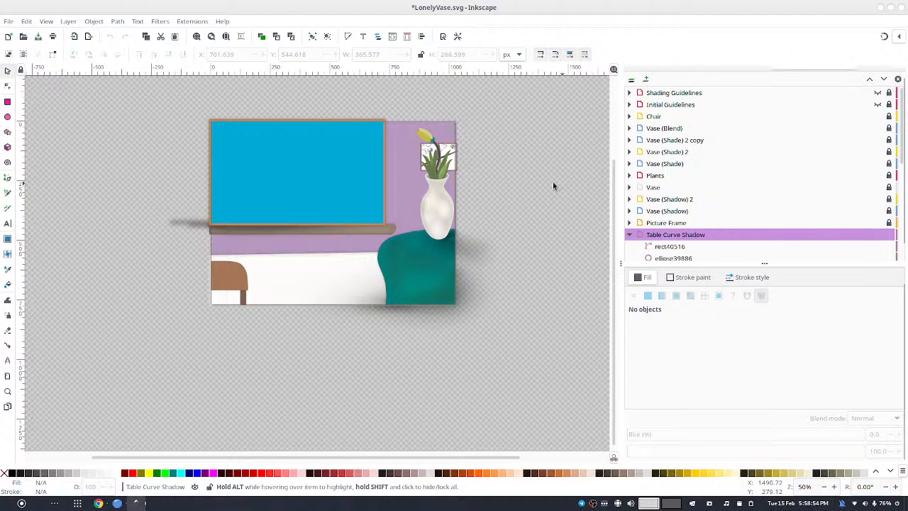
left_click(226, 36)
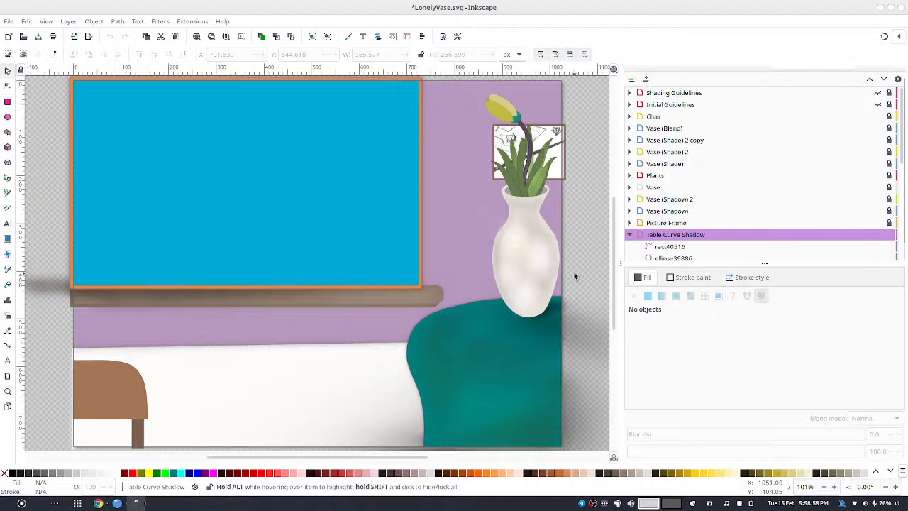
left_click(295, 252)
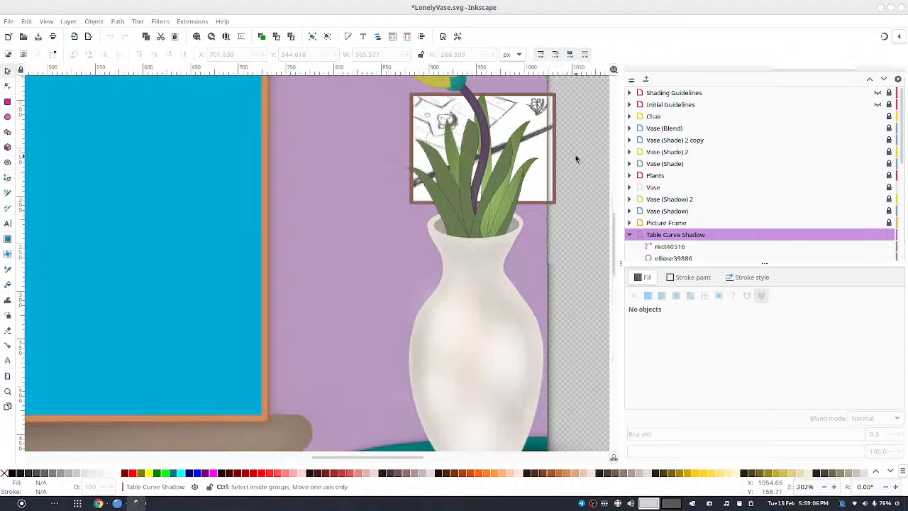
scroll(574, 156, "up", 2, "ctrl")
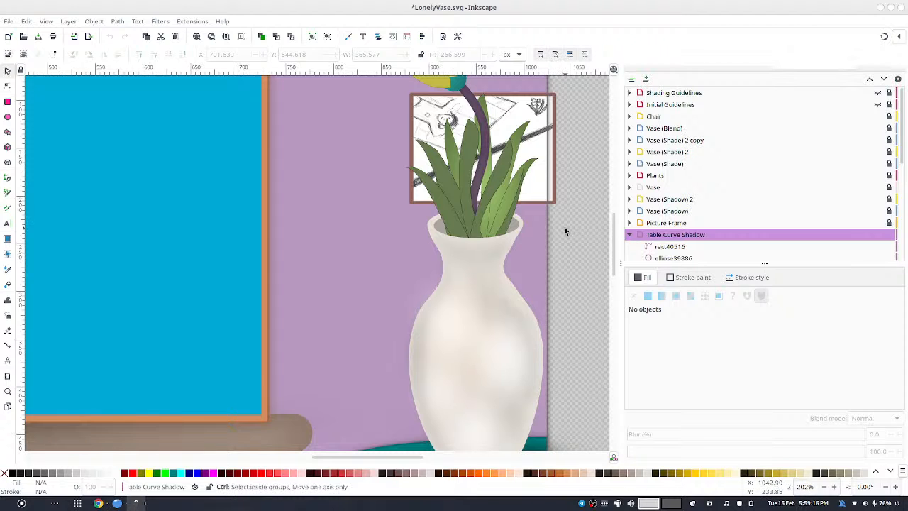
scroll(566, 233, "up", 4, "ctrl")
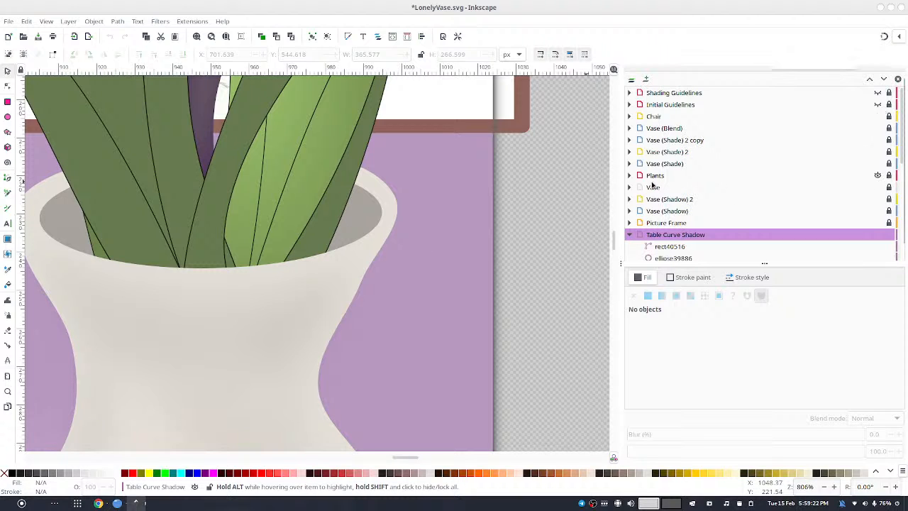
left_click(629, 238)
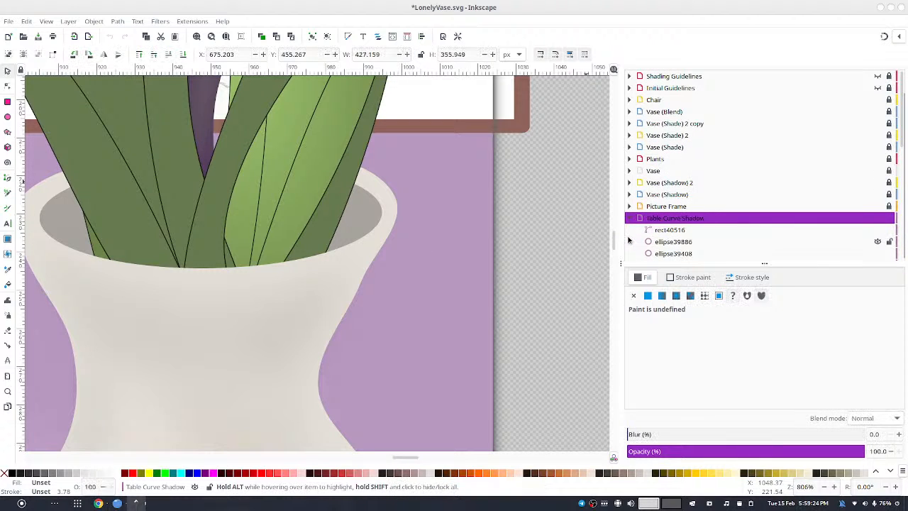
left_click(628, 220)
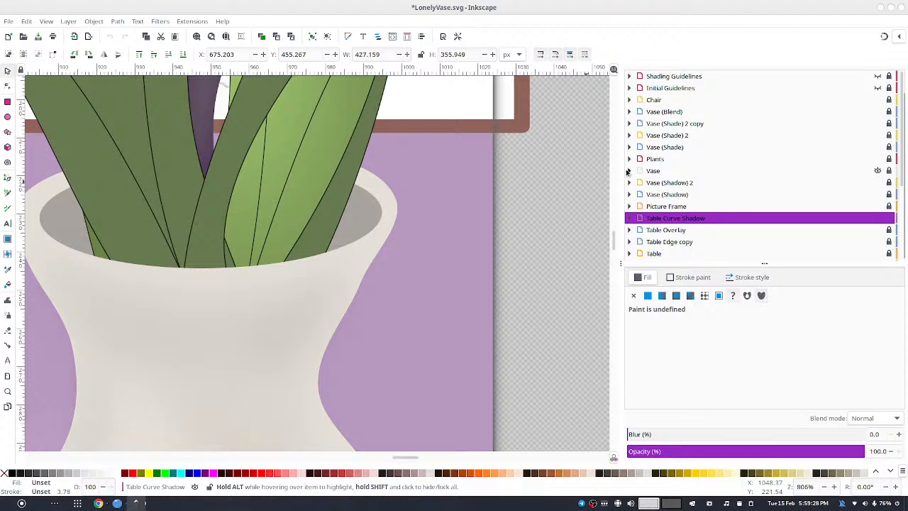
left_click(877, 171)
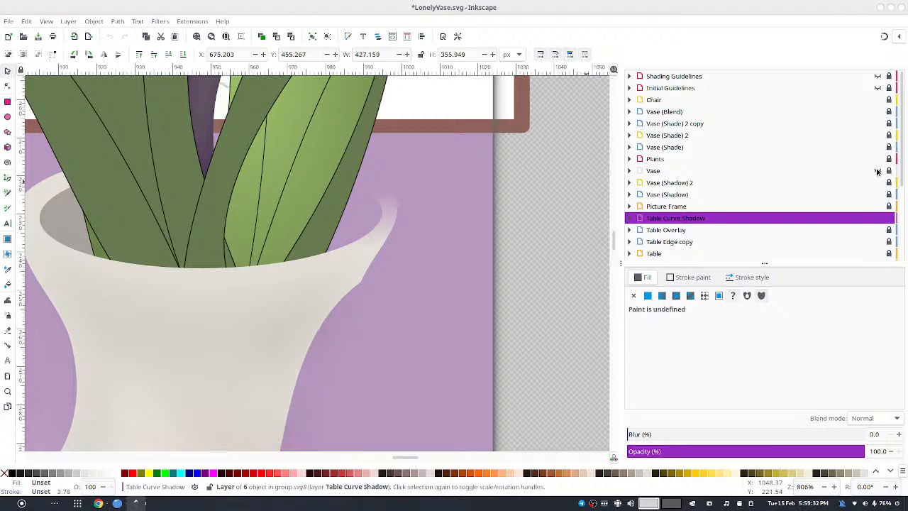
left_click(658, 171)
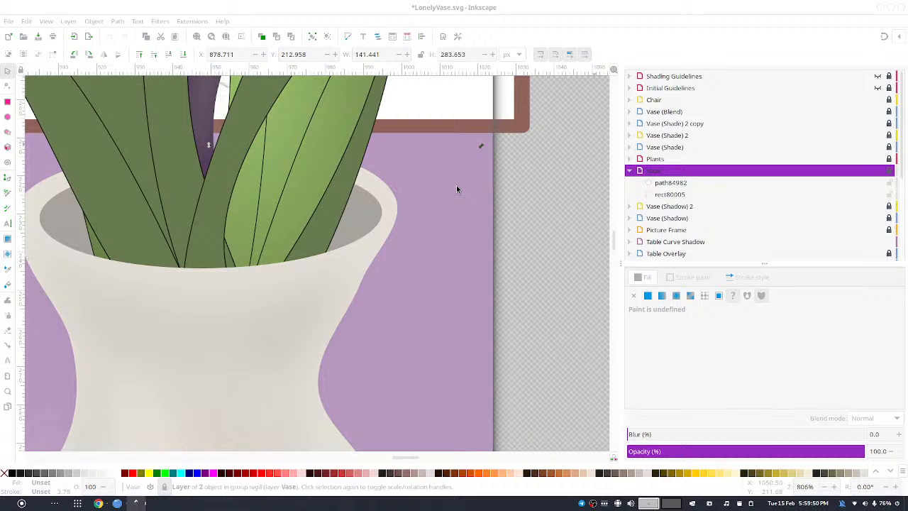
key("Return")
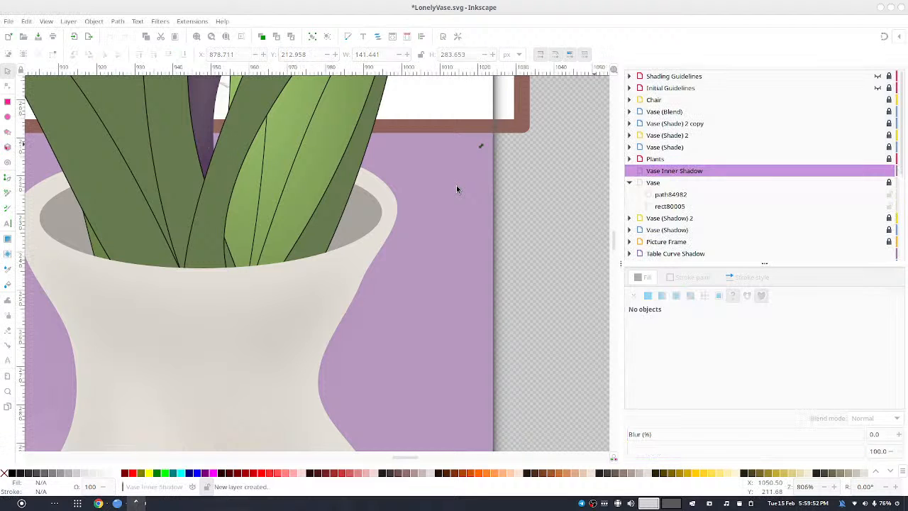
- Paint a dark, semi-transparent shadow inside the vase's mouth with the Calligraphy tool at width 1.736
left_click(7, 208)
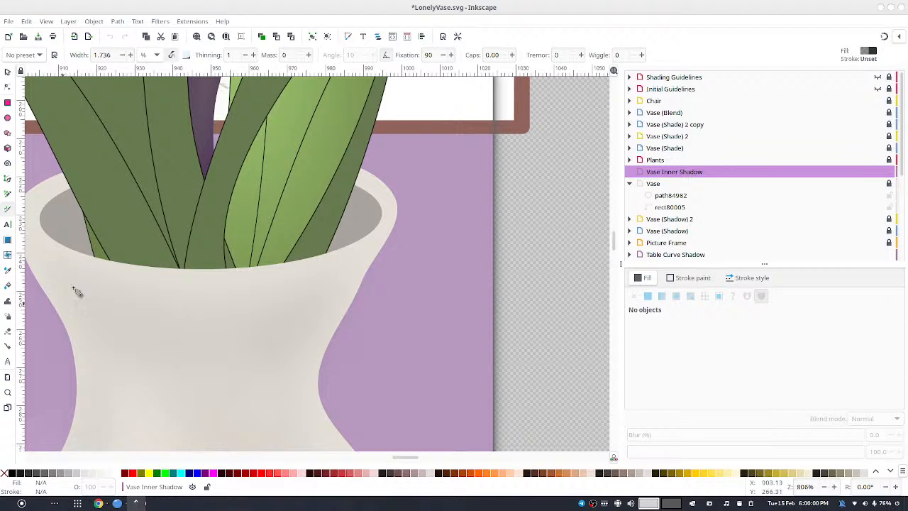
mouse_move(65, 226)
left_mouse_down()
mouse_move(80, 206)
mouse_move(69, 227)
mouse_move(74, 204)
mouse_move(68, 227)
mouse_move(64, 215)
mouse_move(74, 209)
mouse_move(86, 236)
mouse_move(71, 259)
left_mouse_up()
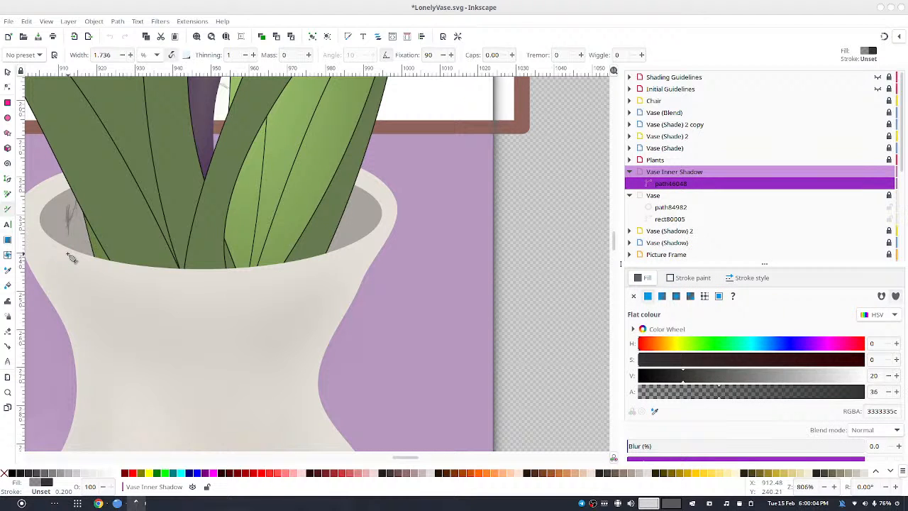
key("ctrl+z")
scroll(183, 178, "down", 4)
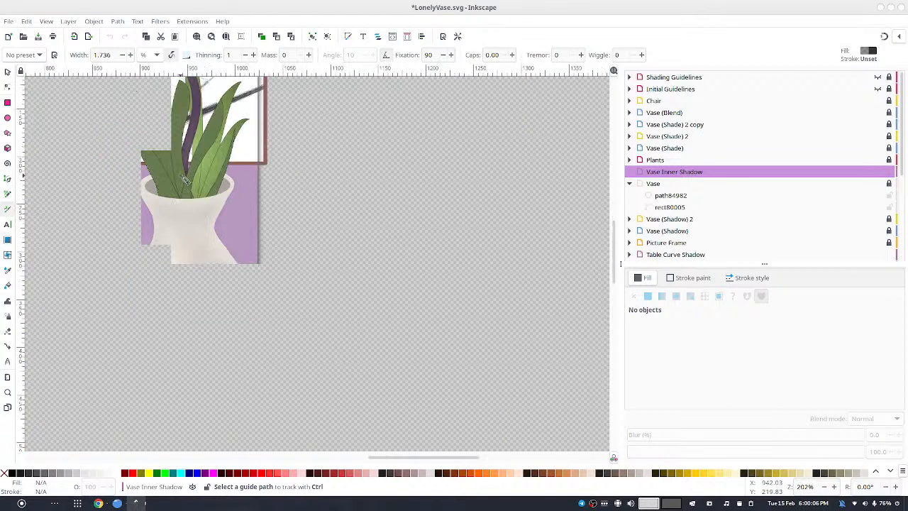
scroll(185, 180, "down", 2)
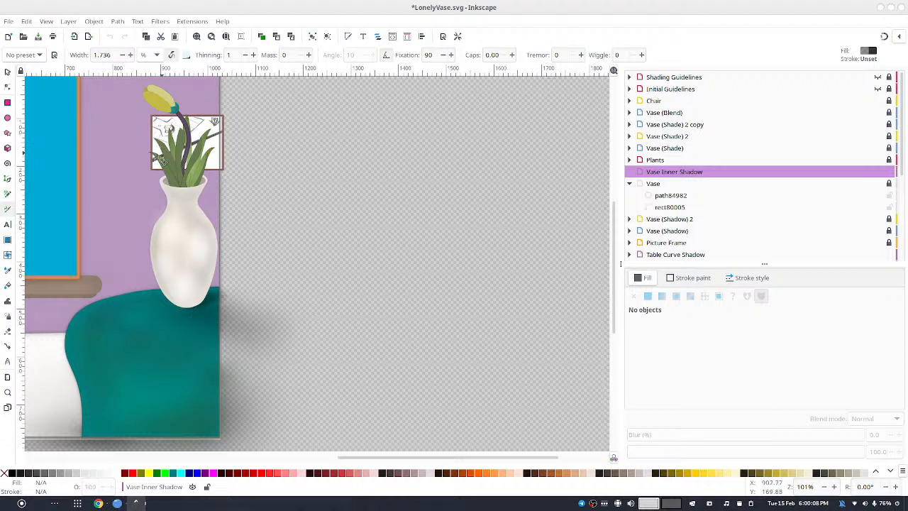
scroll(223, 177, "up", 2)
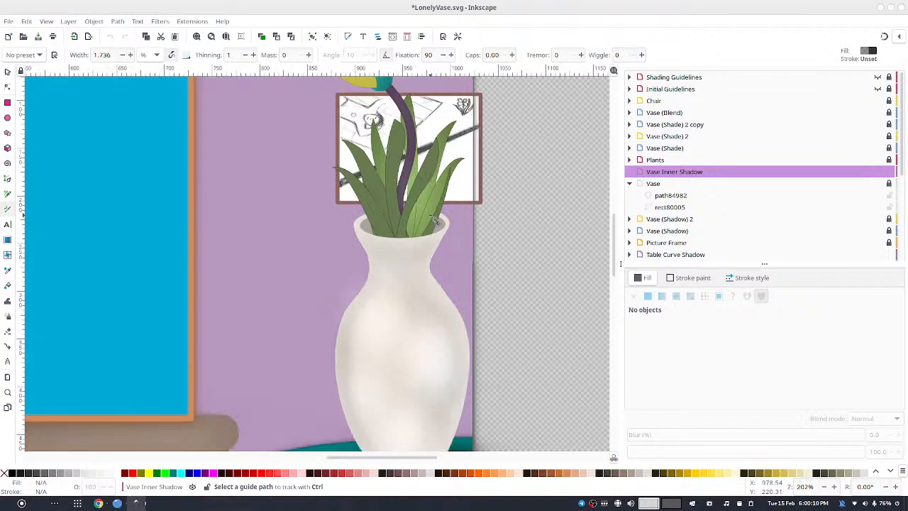
mouse_move(371, 237)
left_mouse_down()
mouse_move(372, 225)
mouse_move(385, 238)
mouse_move(430, 238)
mouse_move(442, 233)
mouse_move(439, 223)
mouse_move(444, 232)
mouse_move(403, 237)
mouse_move(413, 239)
mouse_move(368, 231)
mouse_move(411, 237)
mouse_move(440, 228)
mouse_move(374, 233)
mouse_move(433, 238)
mouse_move(447, 255)
left_mouse_up()
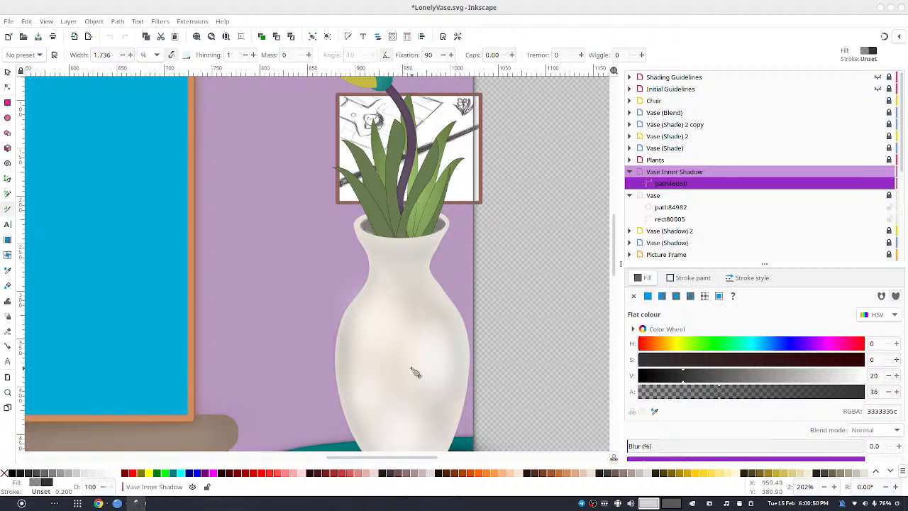
- Darken the inner shadow's fill by setting its alpha to 76 and its HSV value to 18
left_click(780, 399)
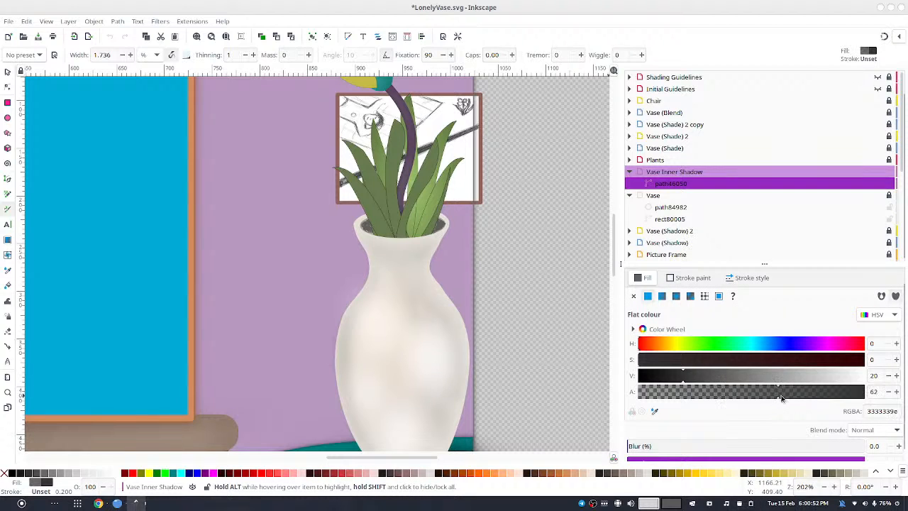
left_click(807, 392)
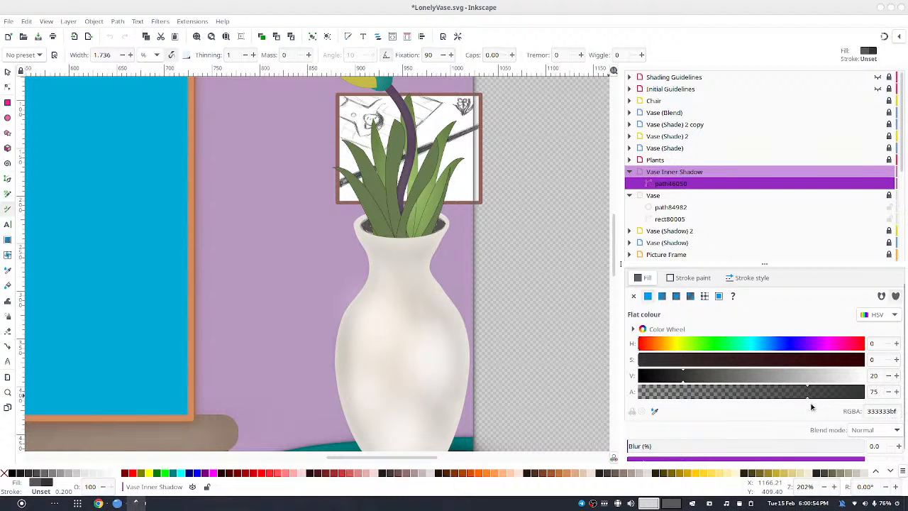
left_click(897, 392)
left_click(889, 376)
left_click(889, 376)
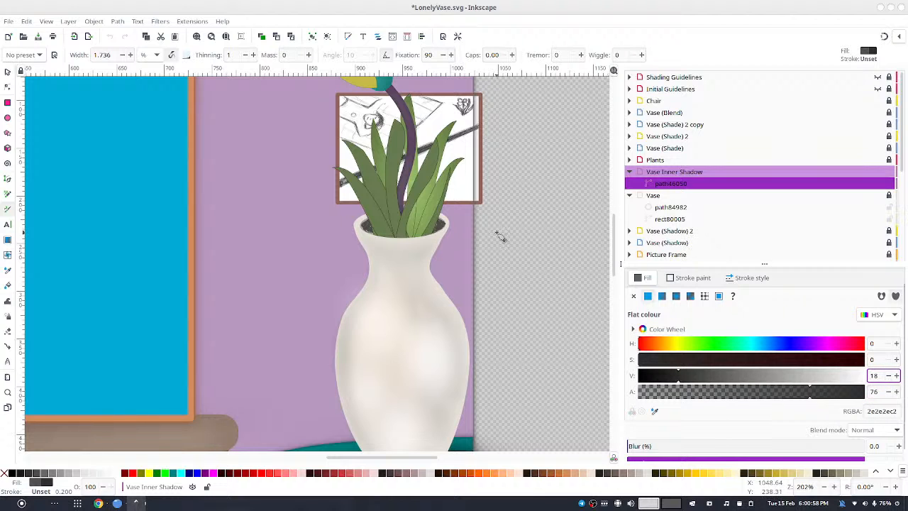
- Blur the painted shadow inside the vase's mouth to 37.6%
left_click(7, 72)
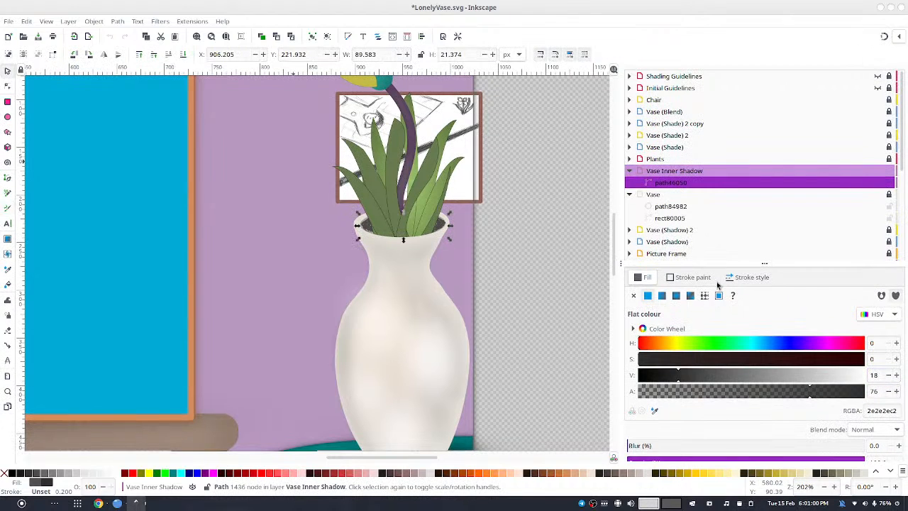
left_click(709, 446)
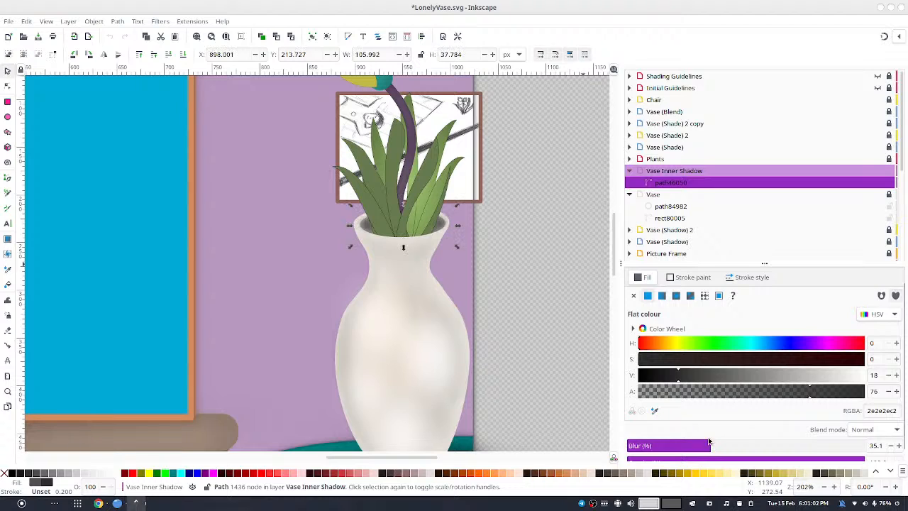
mouse_move(716, 444)
left_mouse_down()
mouse_move(730, 445)
mouse_move(719, 447)
left_mouse_up()
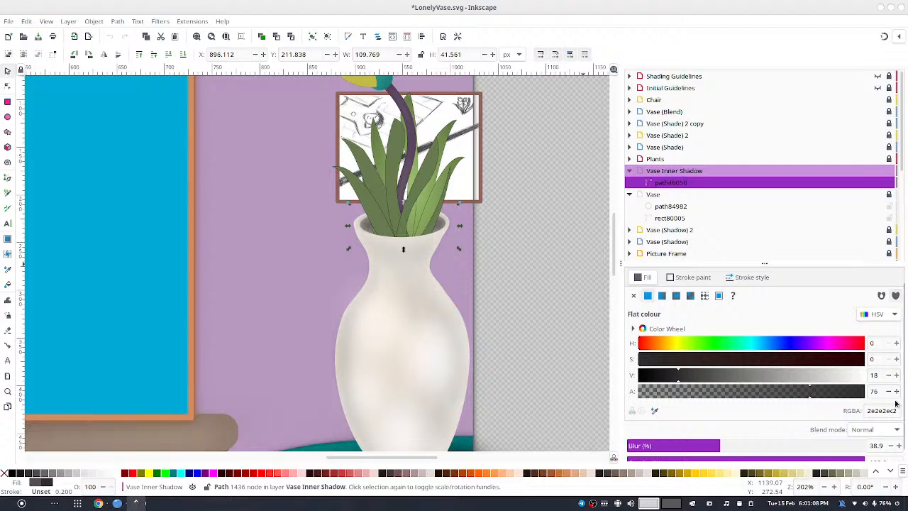
double_click(883, 447)
left_click(890, 445)
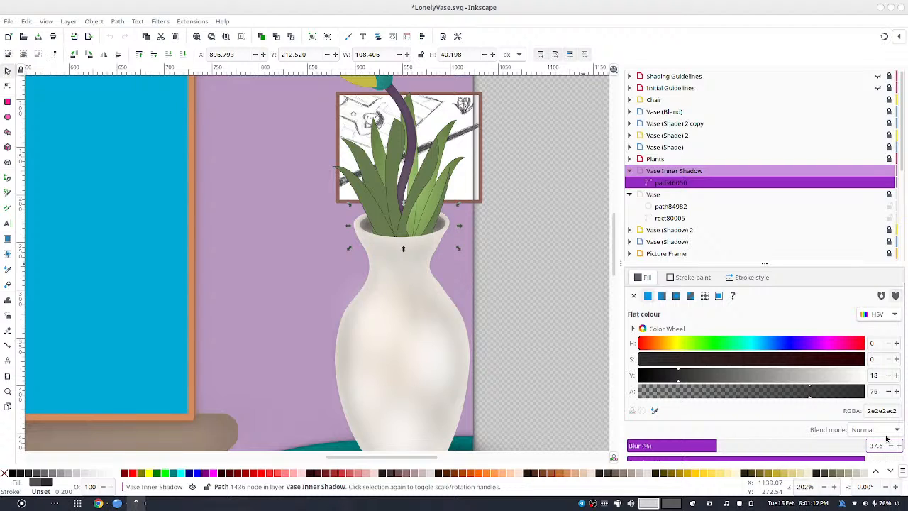
- Put the blurred inner shadow path into a group of its own
left_click(7, 72)
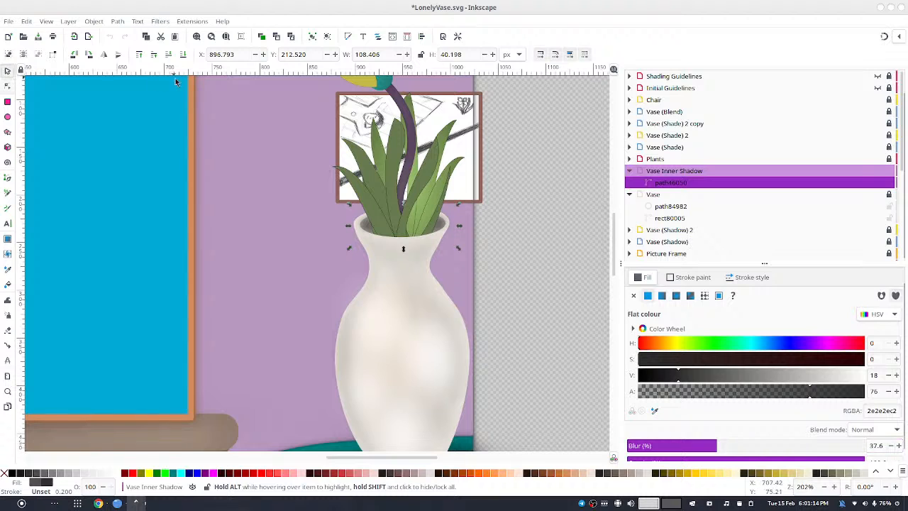
left_click(313, 37)
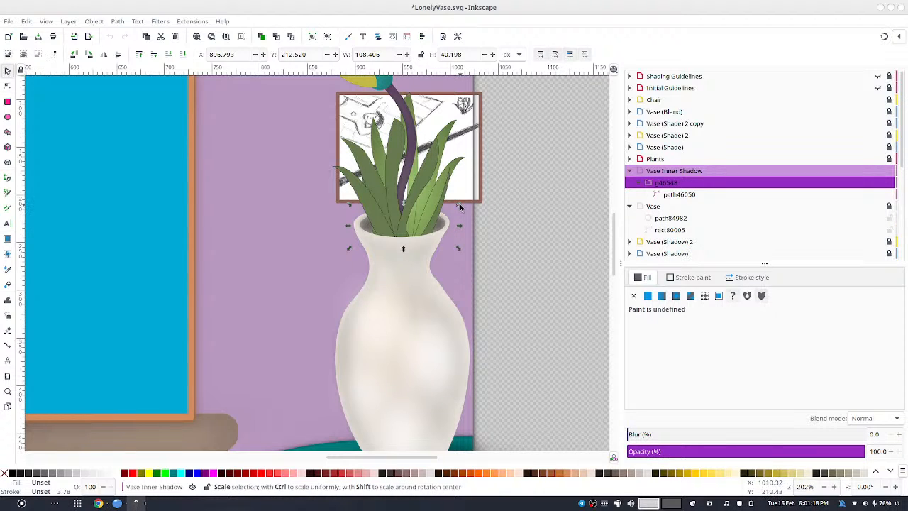
left_click_drag(460, 208, 465, 211)
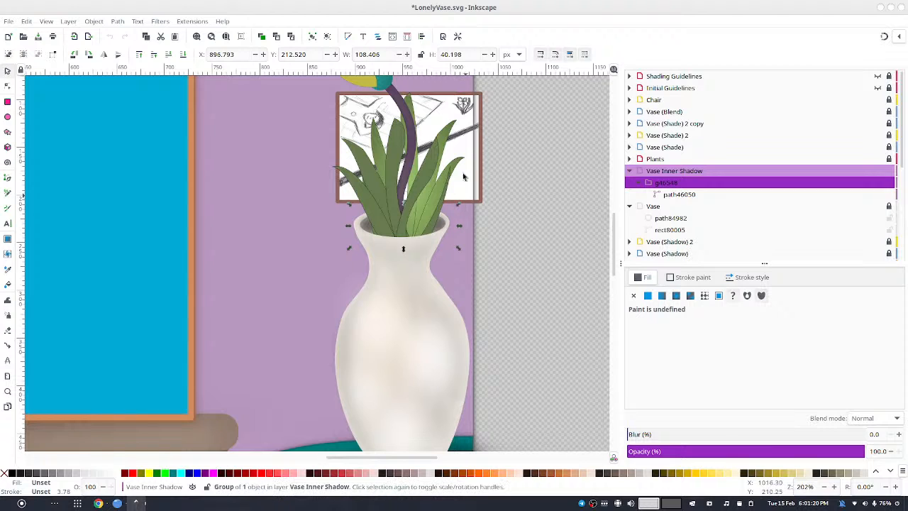
- Scale the inner shadow group proportionally to about 103.4 by 38.3 px and offset a duplicate of it slightly downward
left_click(424, 56)
left_click_drag(460, 205, 458, 205)
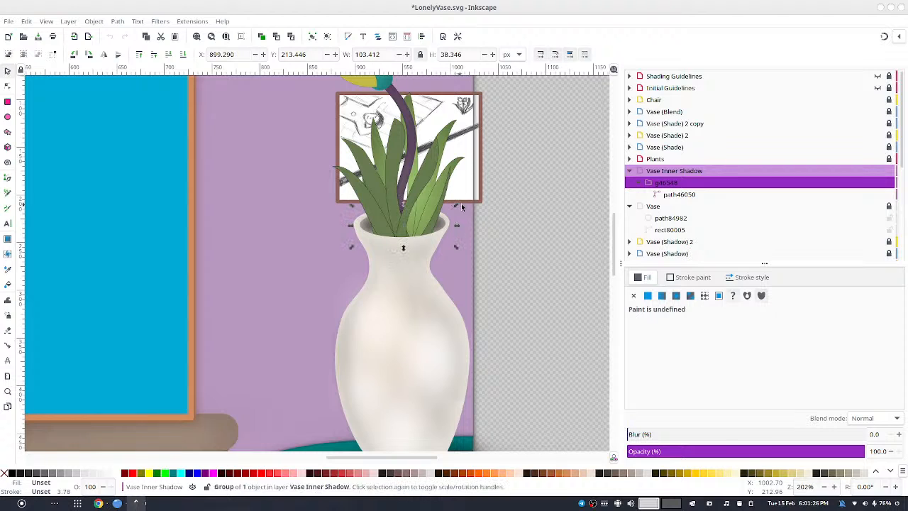
key("ctrl+d")
key("Down")
key("Down")
key("Down")
key("Down")
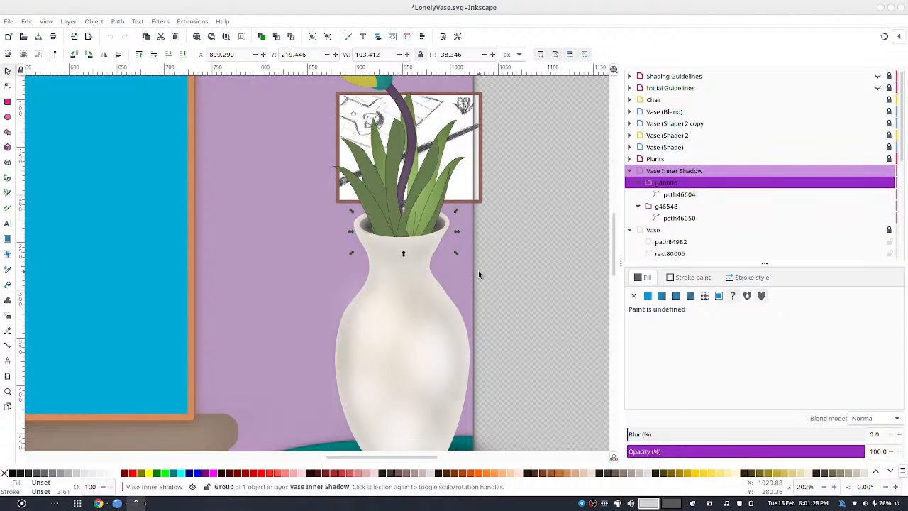
- Make another duplicate of the inner shadow group and nudge it up and left to about X 897.3, Y 211.4 px
key("Up")
key("Up")
key("Up")
key("Up")
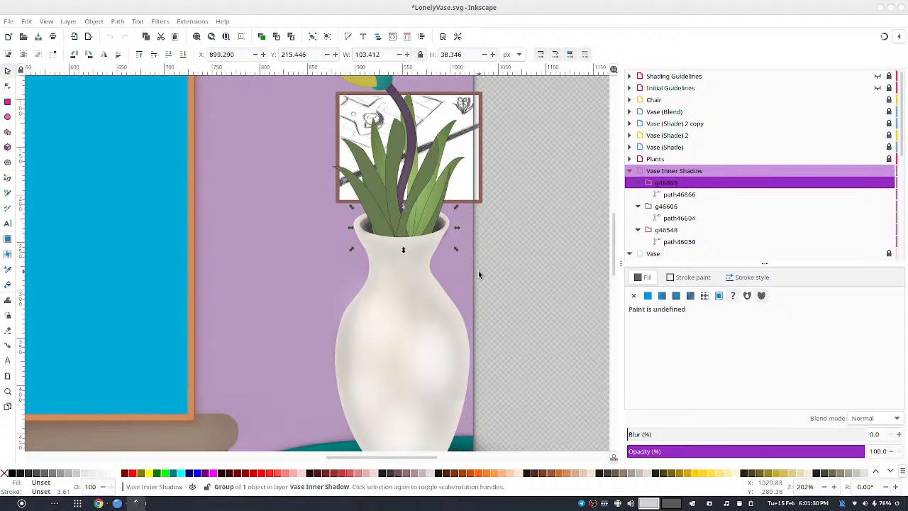
key("Left")
key("Up")
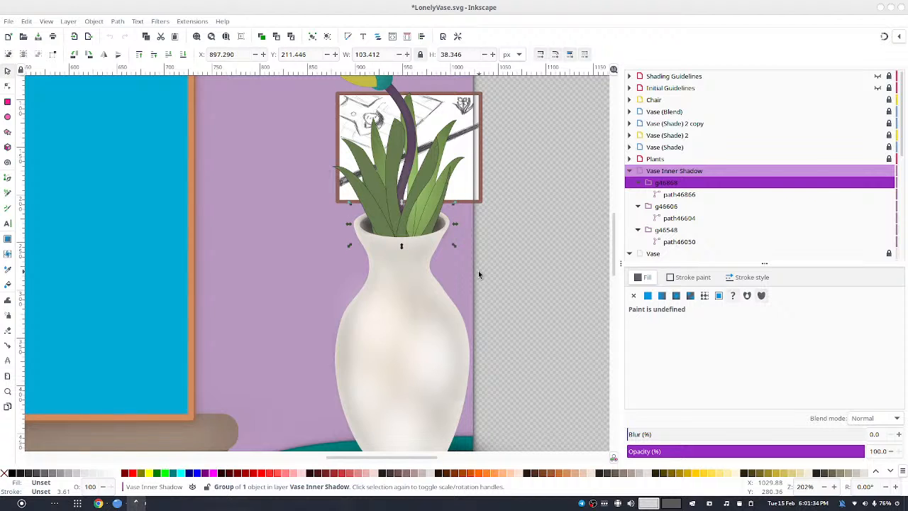
key("Right")
- Select all three inner shadow groups, nudge them down 2 px and scale them together to about 103.6 by 48.4 px over the vase's mouth
left_click_drag(527, 83, 164, 257)
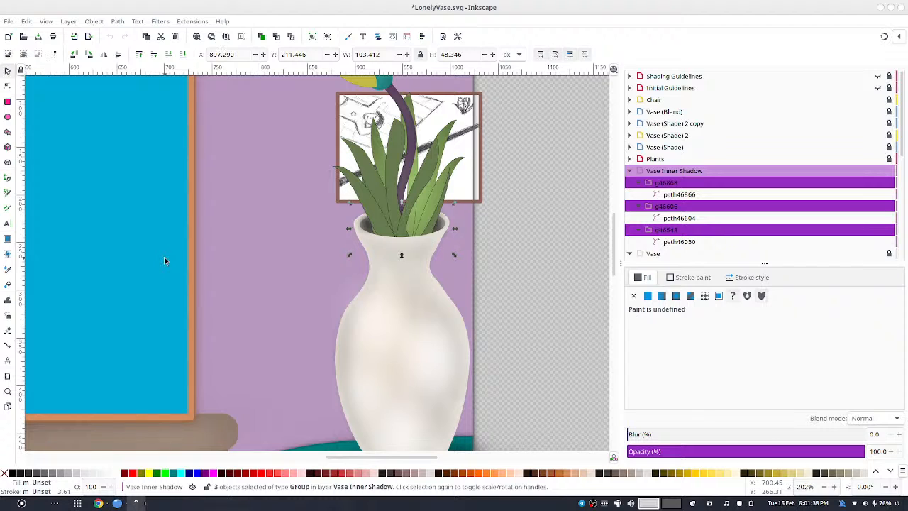
key("Right")
key("Left")
key("Down")
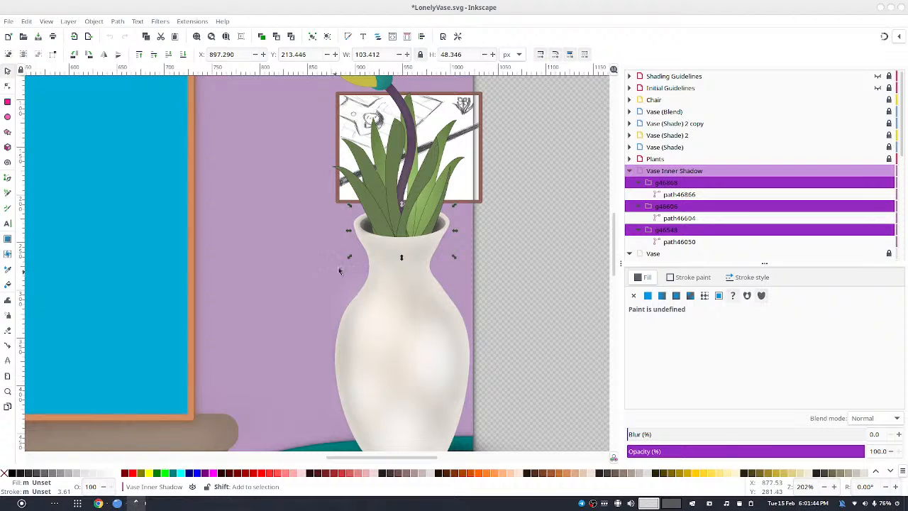
mouse_move(352, 256)
left_mouse_down()
mouse_move(361, 254)
mouse_move(351, 258)
left_mouse_up()
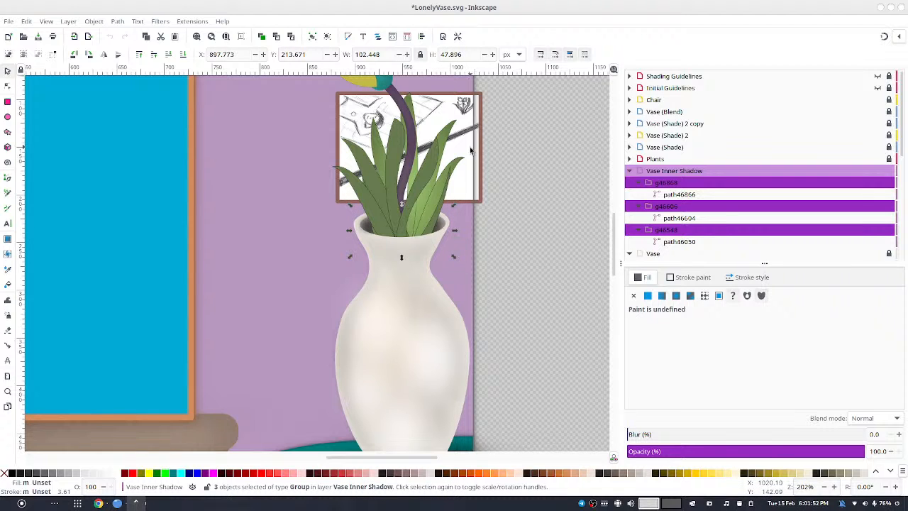
key("ctrl")
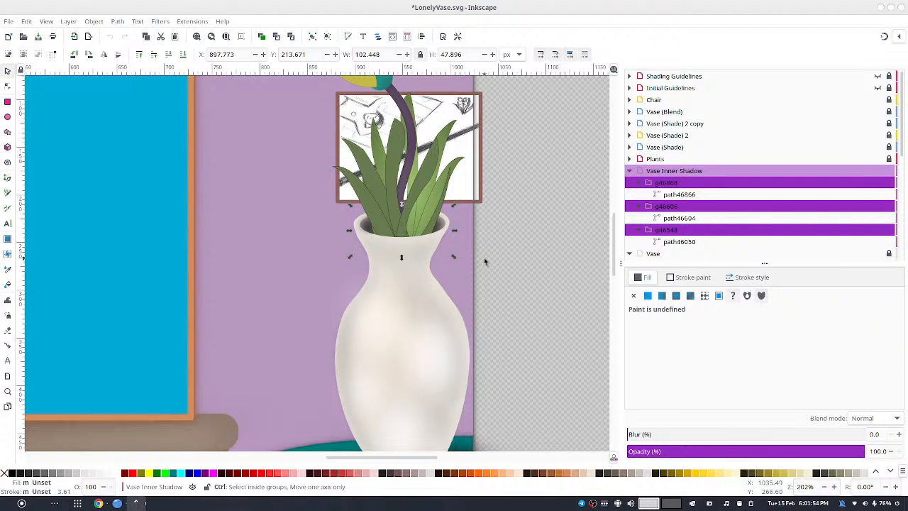
scroll(485, 261, "up", 2)
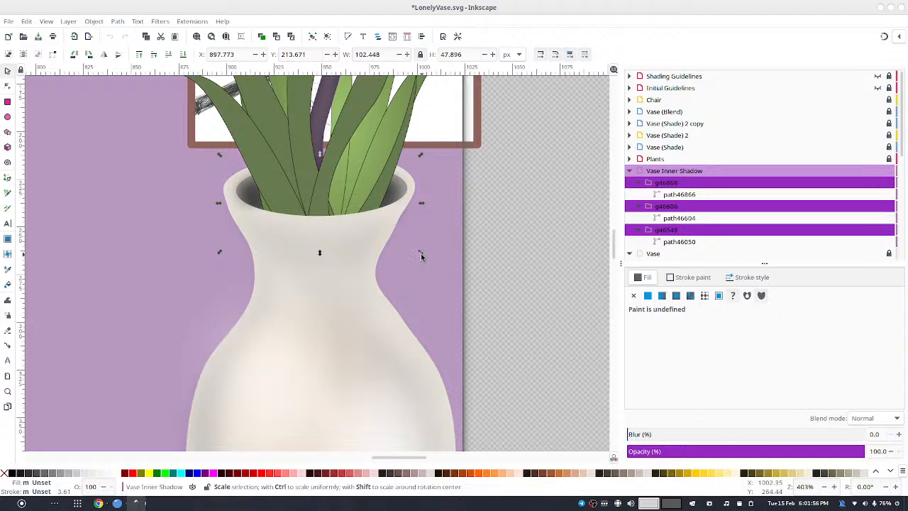
left_click_drag(421, 255, 424, 256)
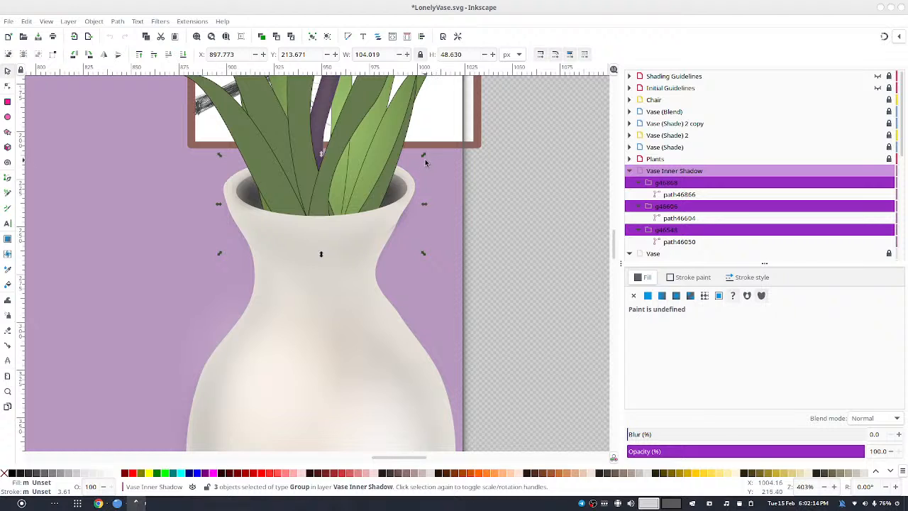
left_click_drag(423, 156, 422, 152)
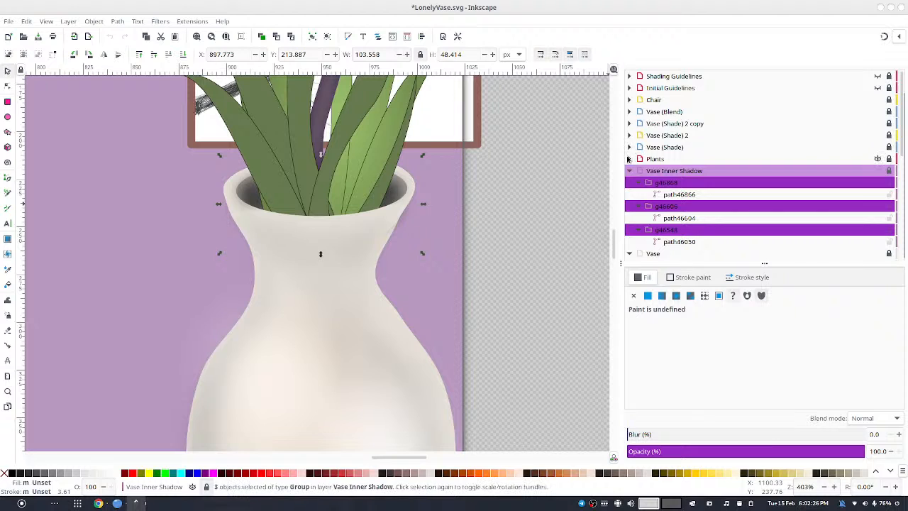
- Lock and collapse the Vase Inner Shadow layer, and collapse the Vase layer
left_click(629, 171)
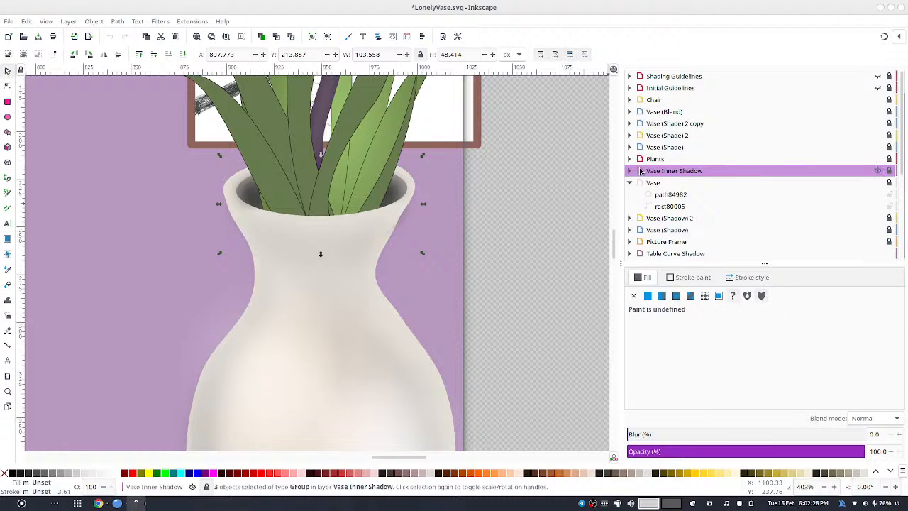
left_click(638, 183)
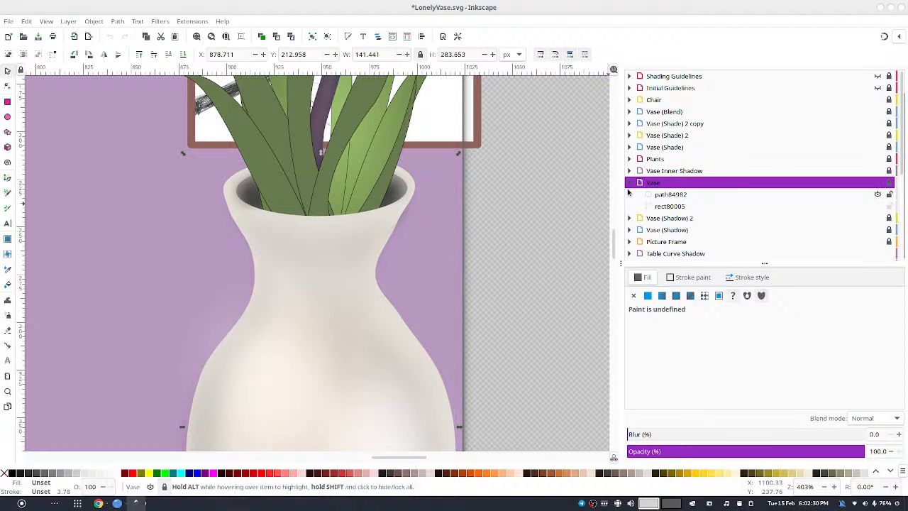
left_click(630, 183)
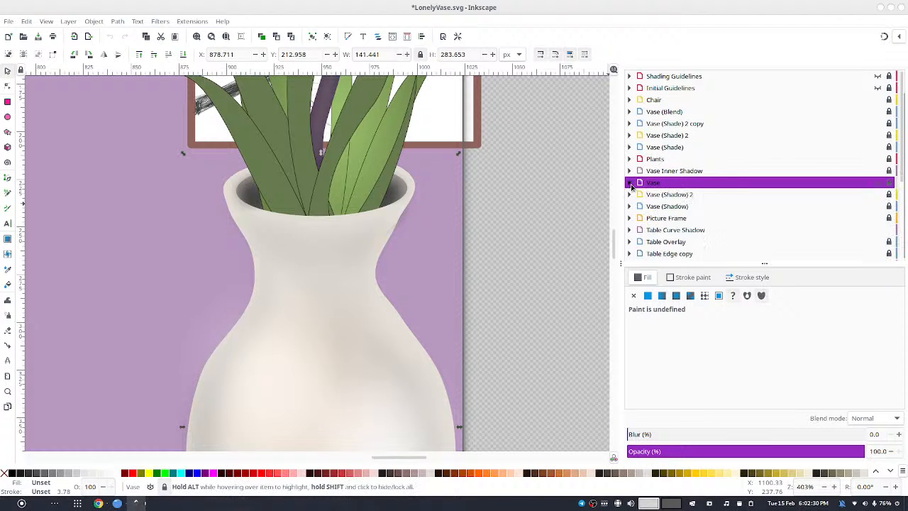
- Expand and unlock the Vase (Blend) layer and inspect the shading around the vase's neck
left_click(628, 112)
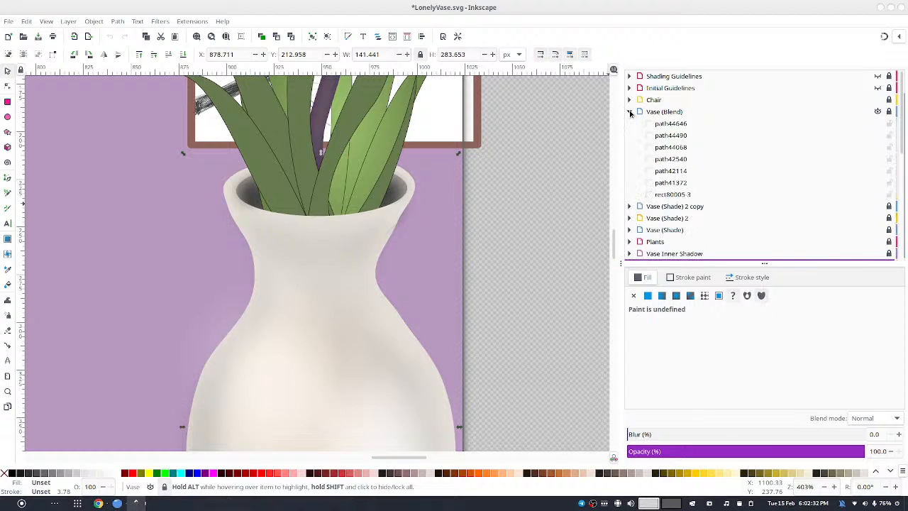
left_click(692, 115)
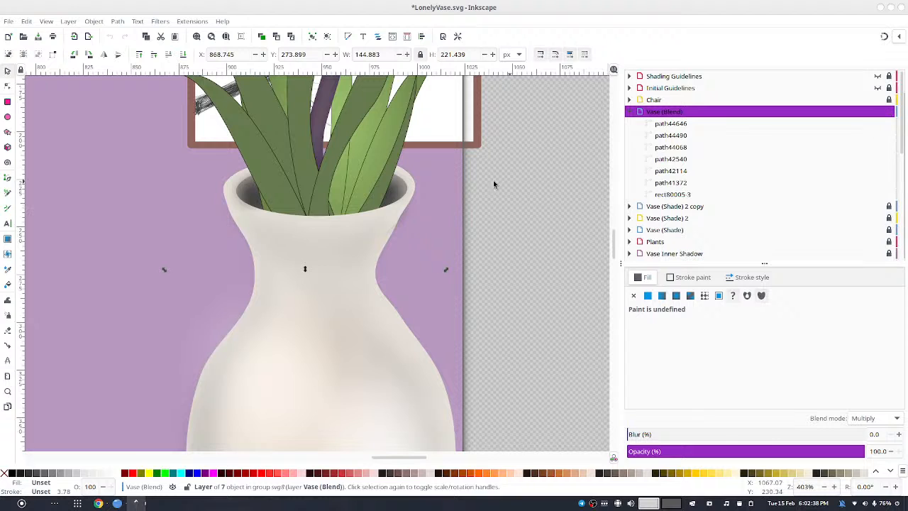
left_click(350, 238)
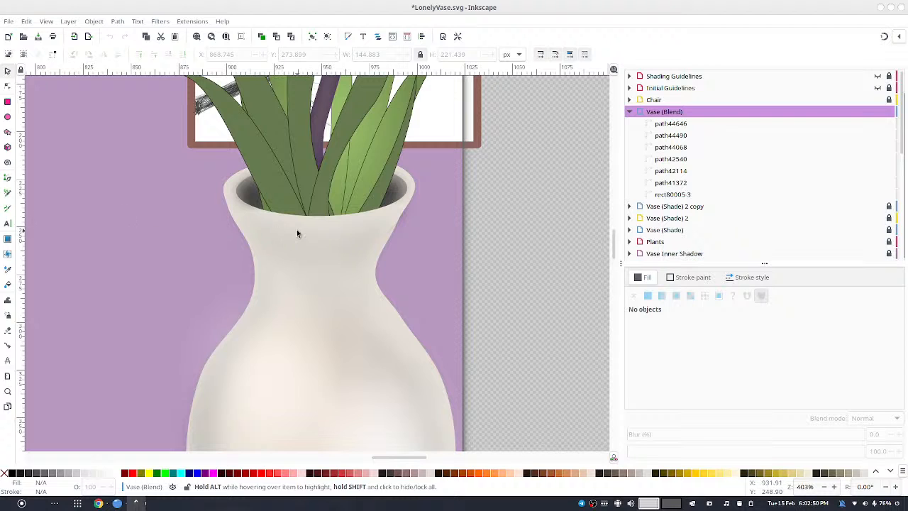
scroll(356, 235, "down", 10)
scroll(358, 235, "up", 8)
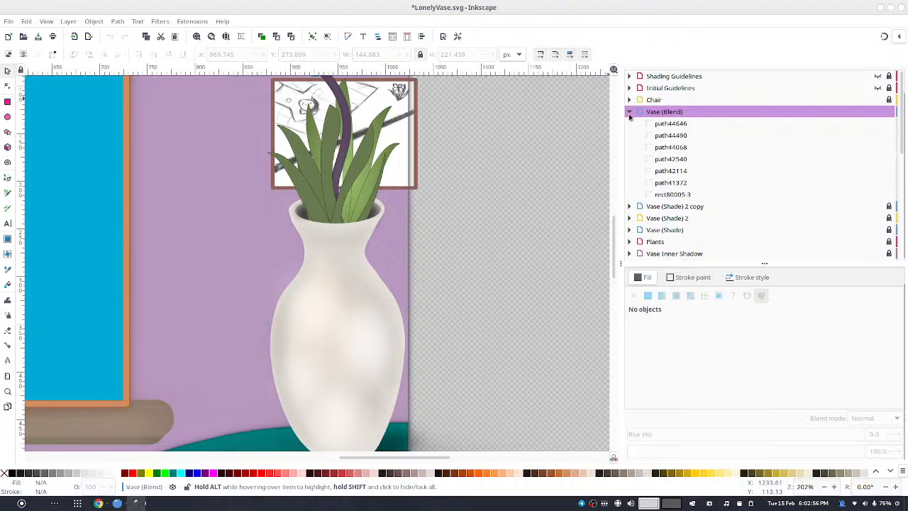
- Examine the paths of the Vase (Blend) layer one by one, and lock and collapse the layer again
left_click(668, 124)
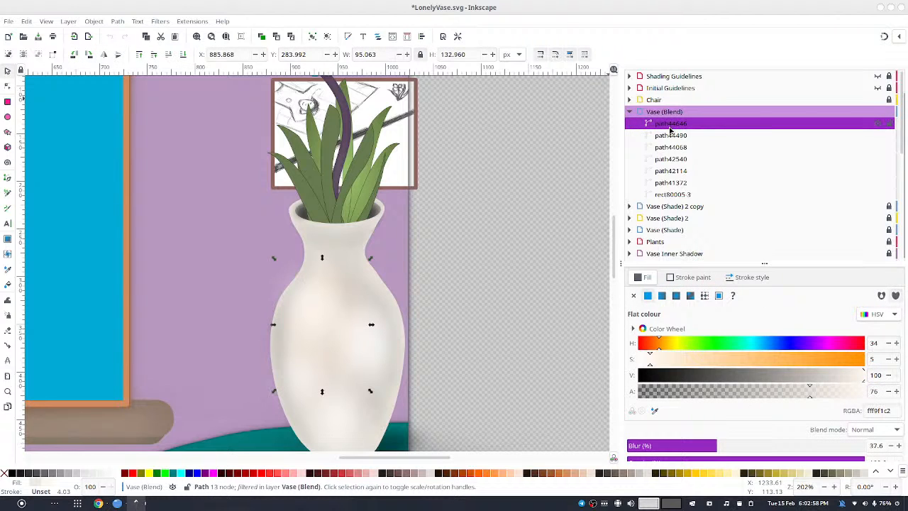
left_click(676, 141)
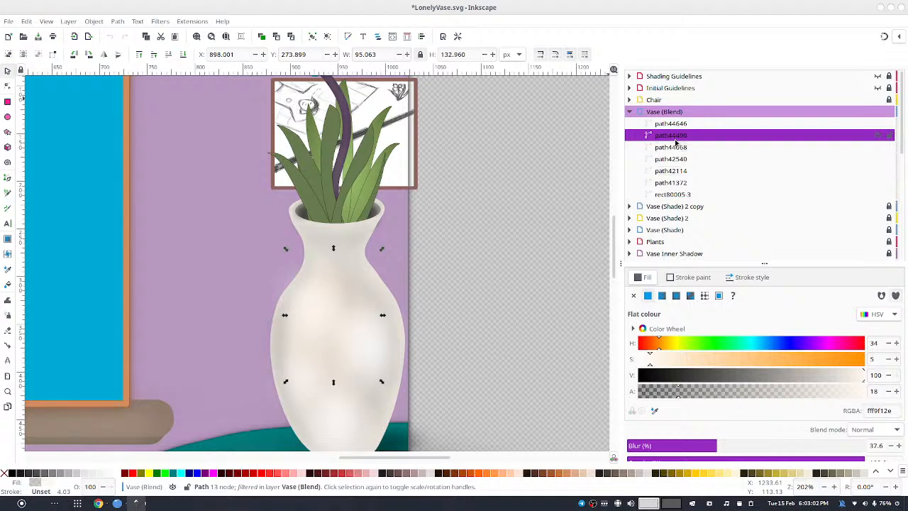
double_click(672, 195)
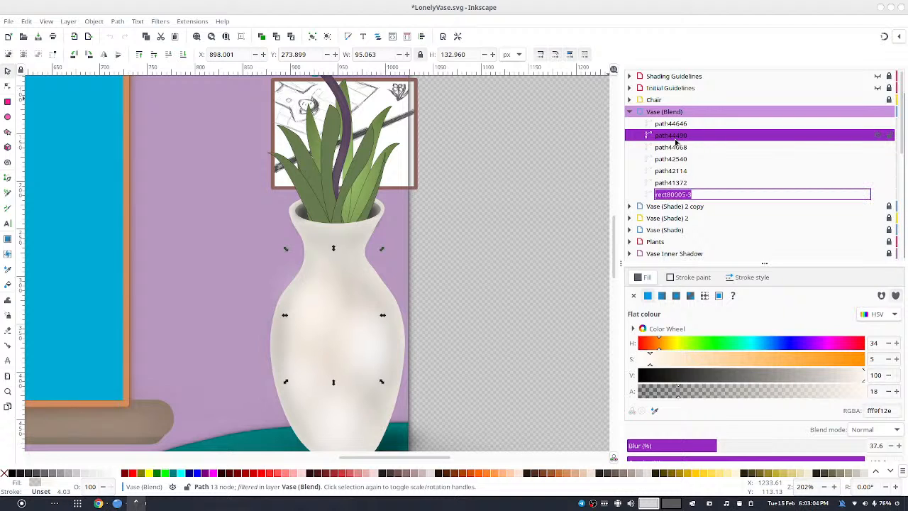
left_click(645, 195)
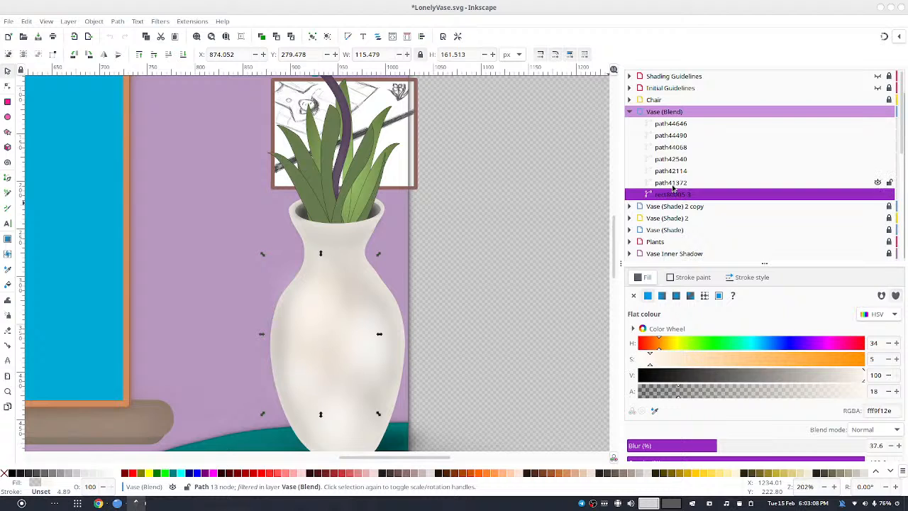
left_click(672, 183)
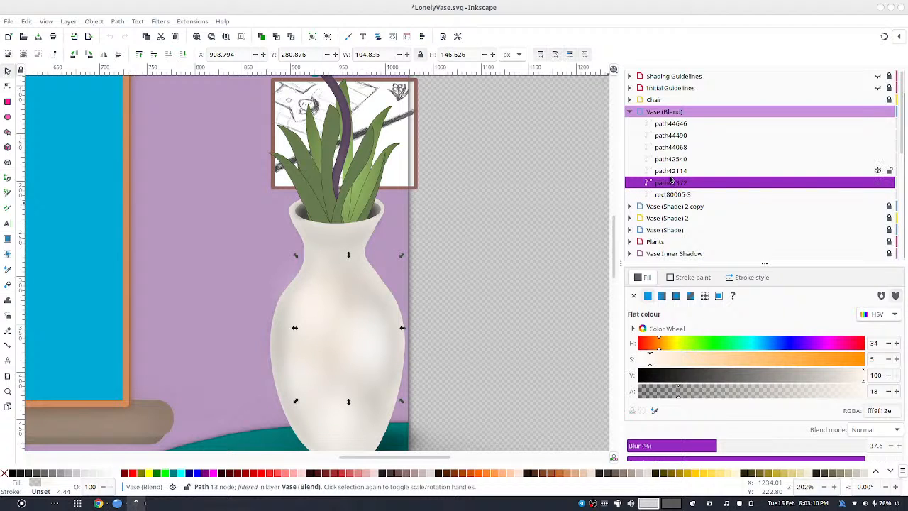
left_click(672, 172)
left_click(677, 162)
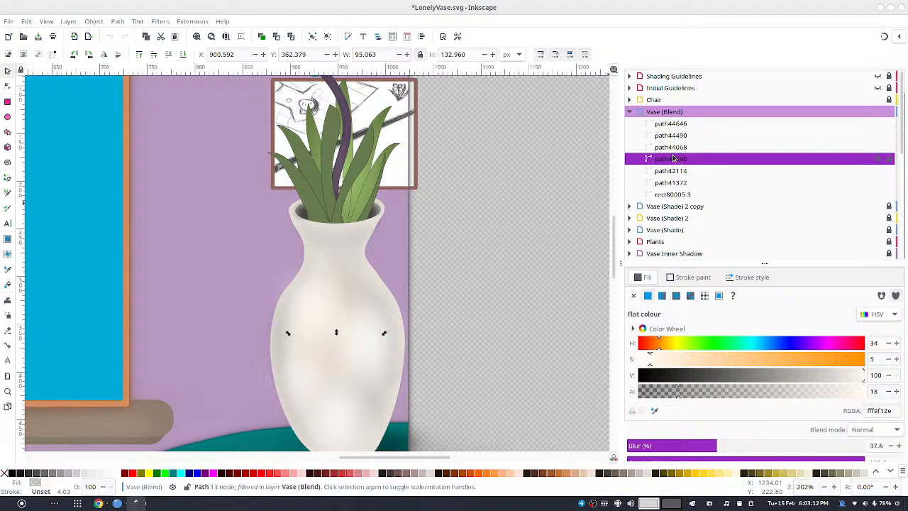
left_click(671, 147)
left_click(675, 136)
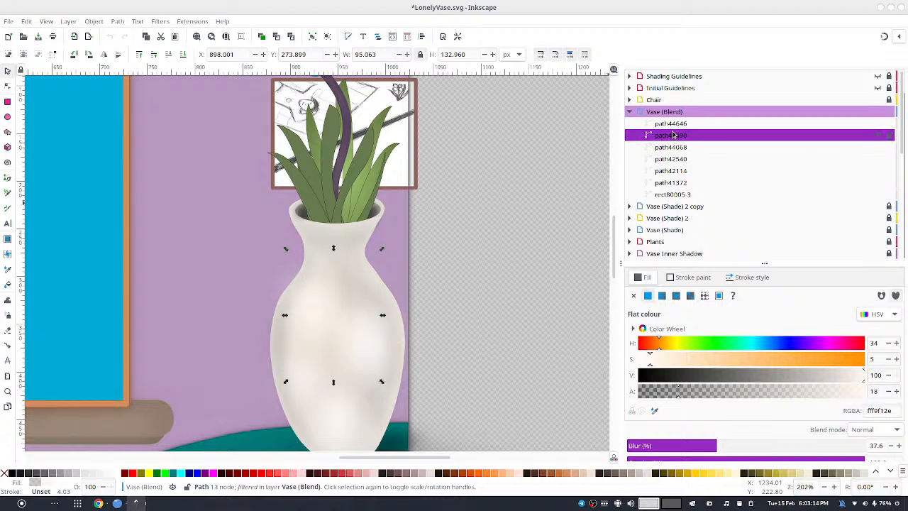
left_click(678, 124)
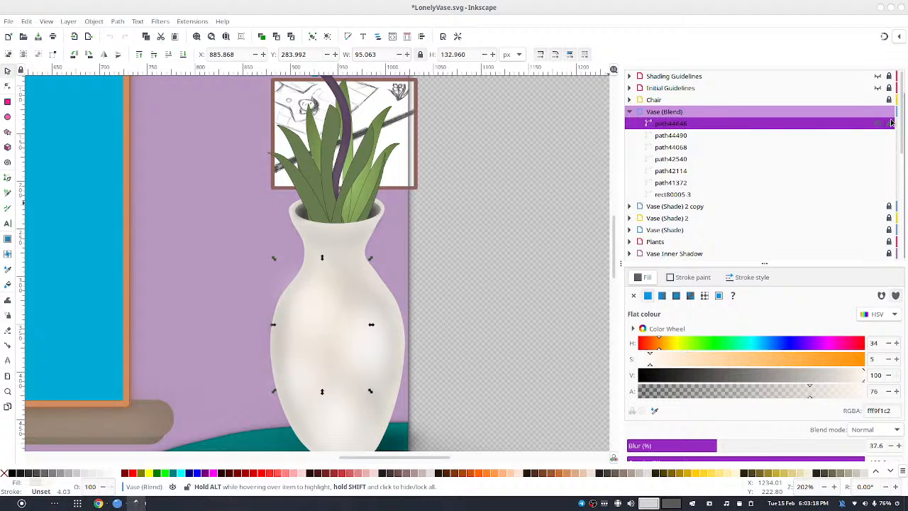
left_click(889, 111)
left_click(629, 111)
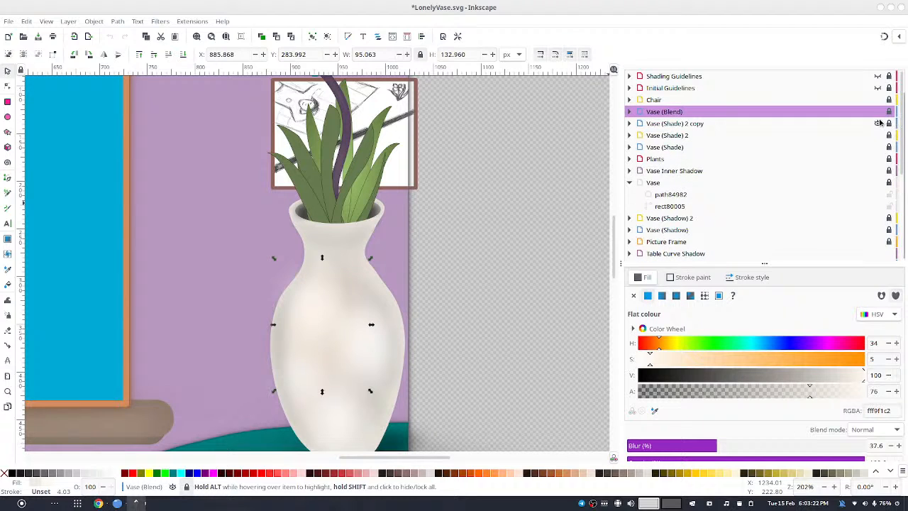
- Check the vase's mouth with the Plants layer temporarily hidden, and unlock the Plants and Vase layers
left_click(879, 159)
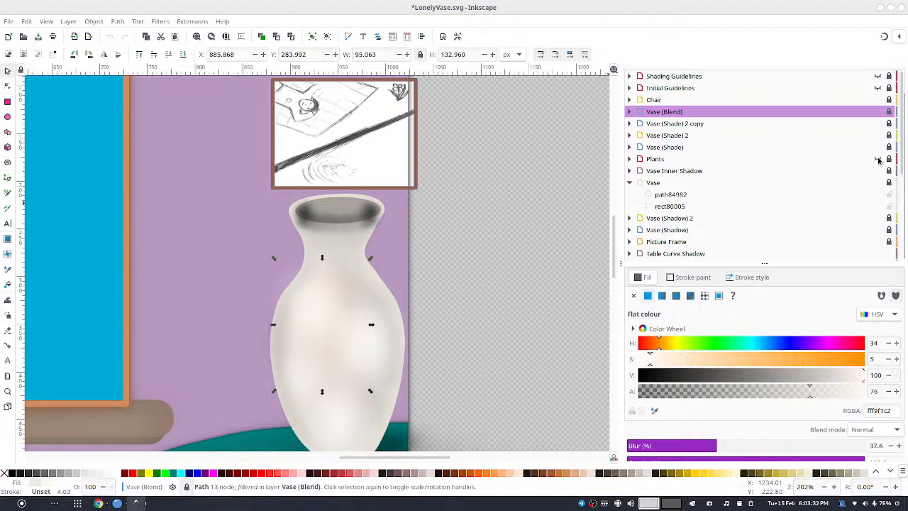
left_click(879, 159)
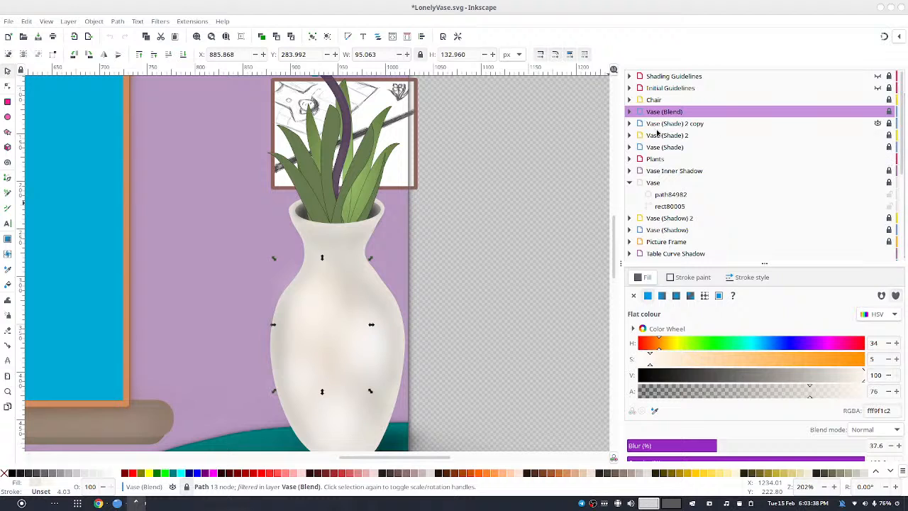
left_click(631, 183)
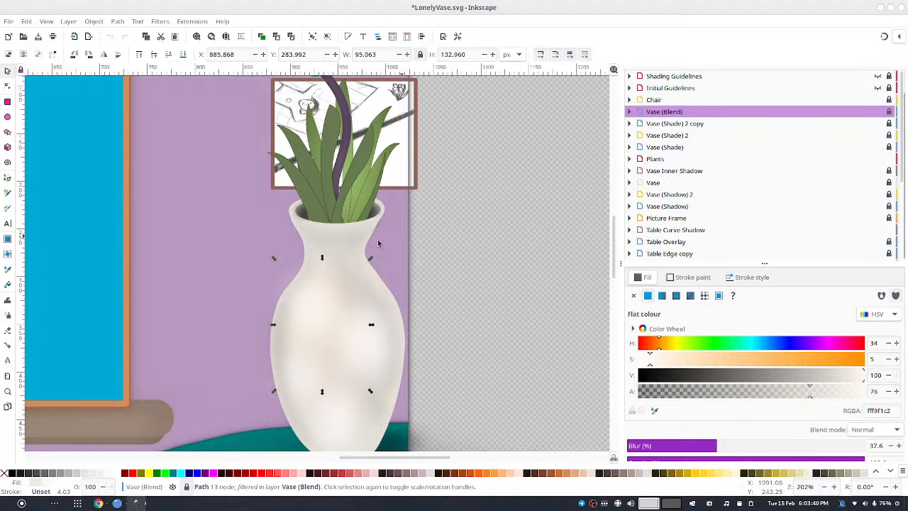
- Select the gradient overlay path on the vase's neck, shorten its right curve handle and insert a node on the right side
left_click(383, 202)
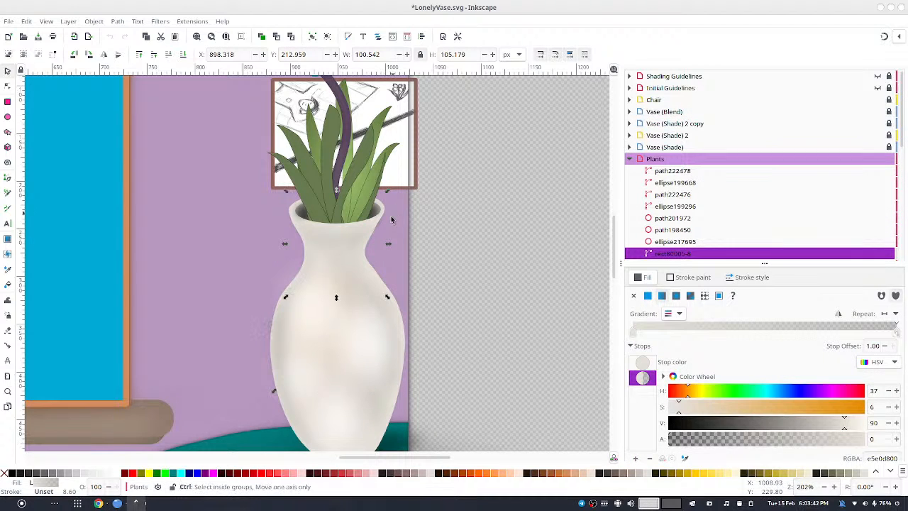
scroll(398, 244, "up", 6)
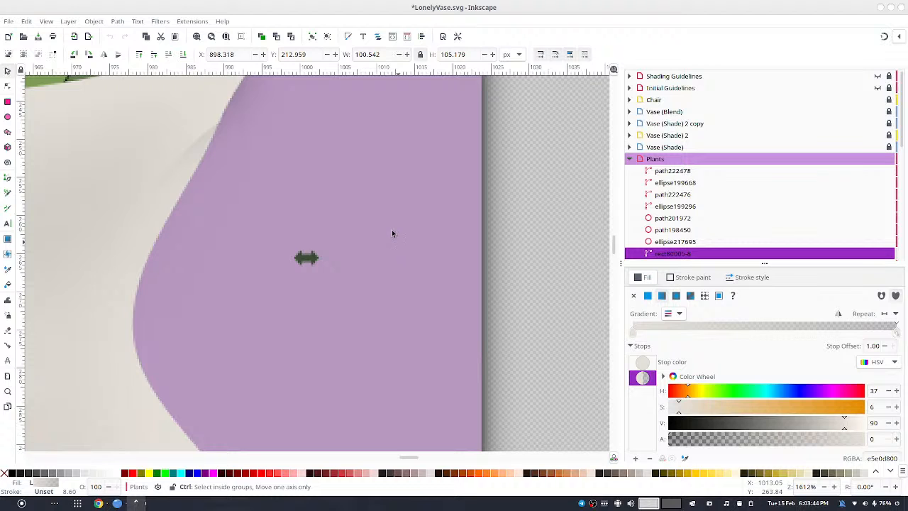
scroll(387, 232, "down", 4)
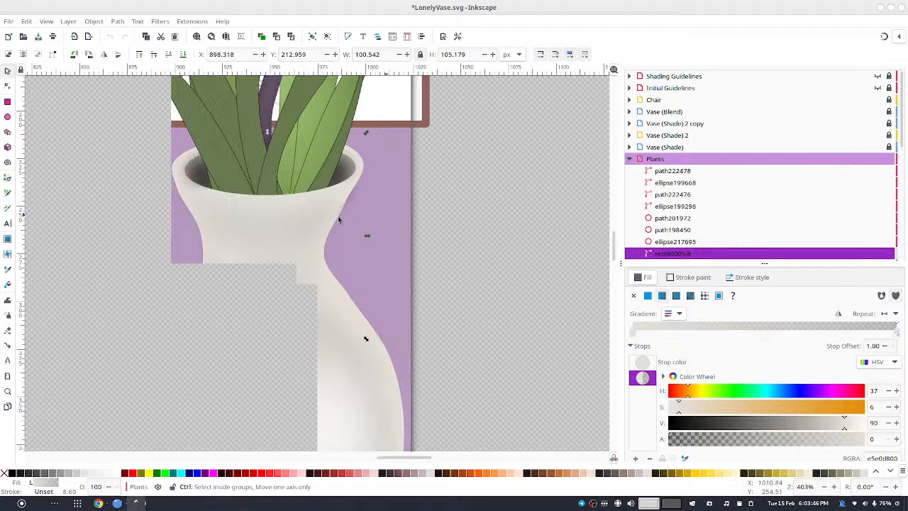
key("n")
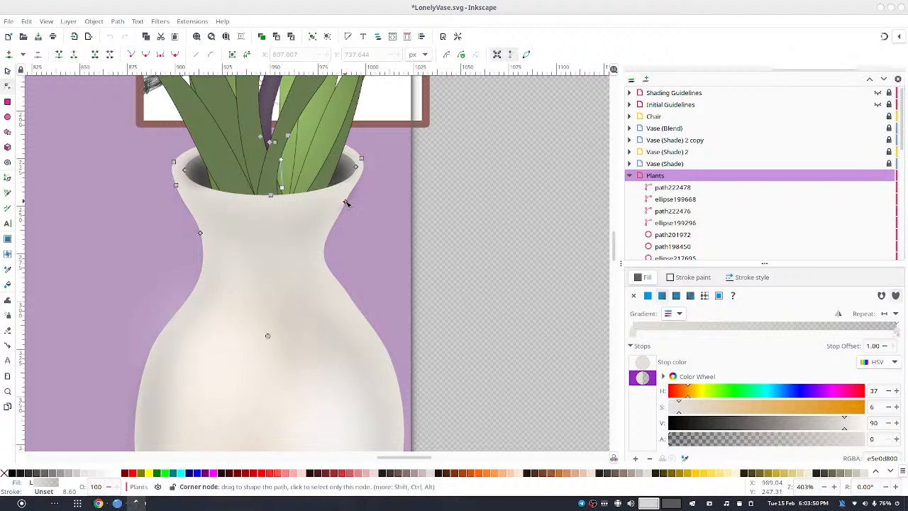
left_click(346, 202)
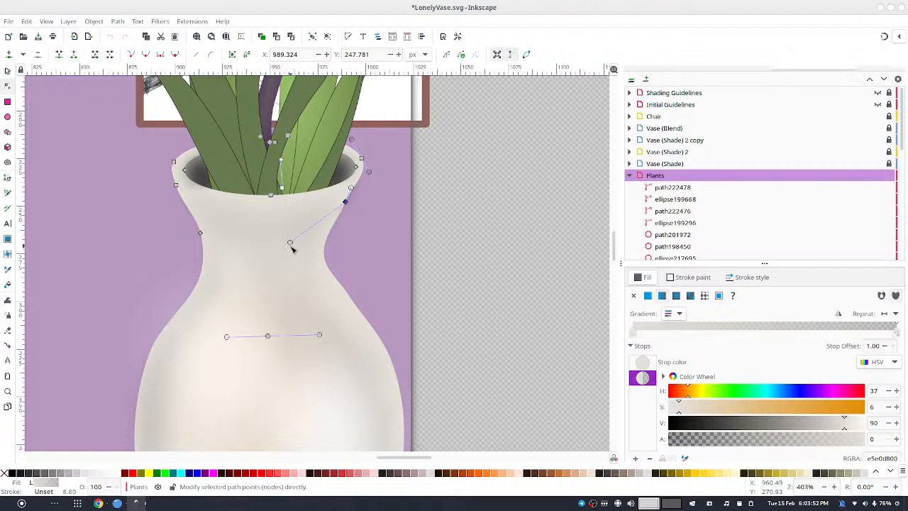
left_click_drag(291, 244, 260, 351)
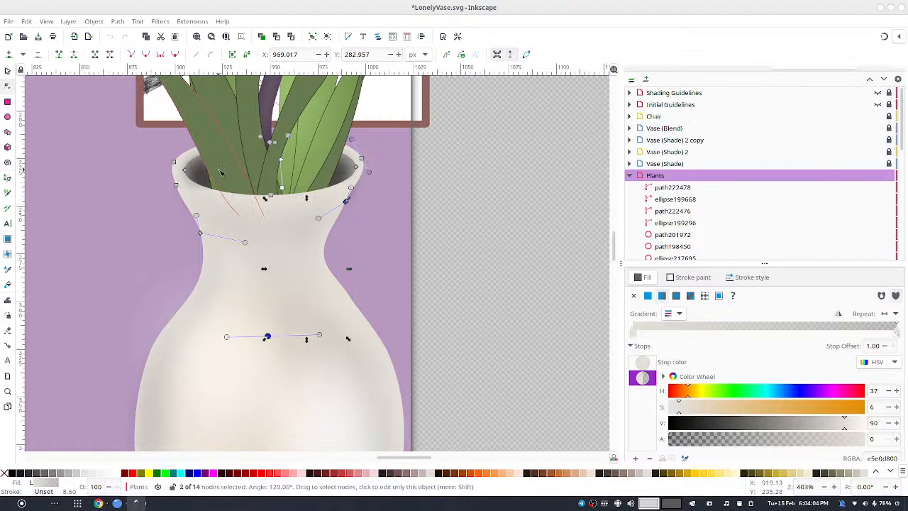
left_click(12, 54)
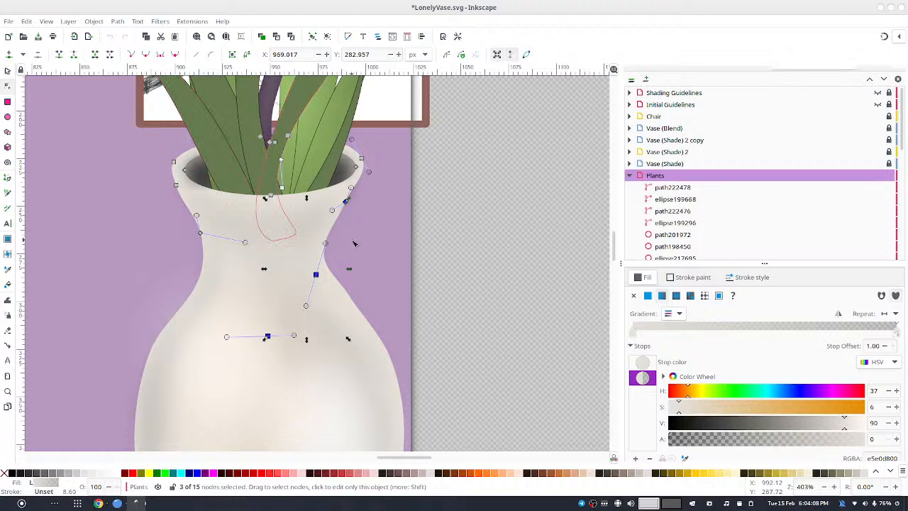
key("Escape")
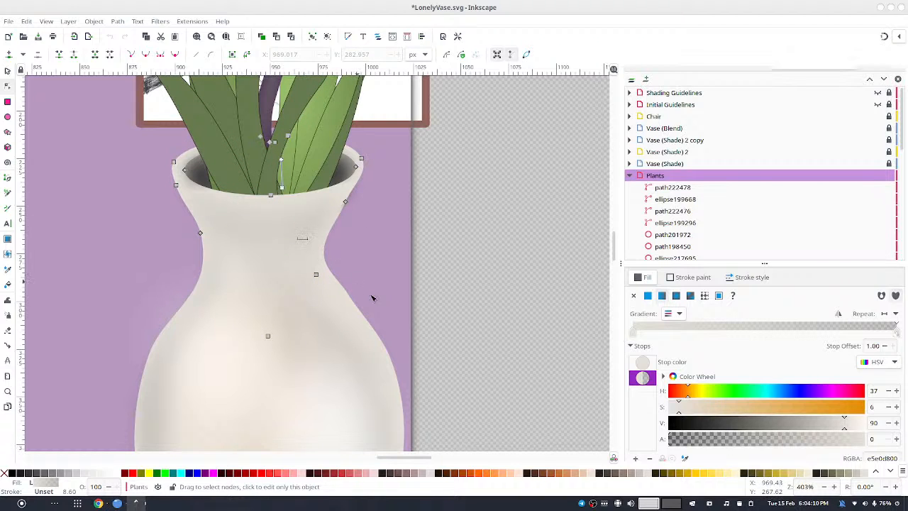
- Move the inserted node up to the neck's right edge and adjust its handles to follow the neck's curve
left_click_drag(372, 298, 298, 234)
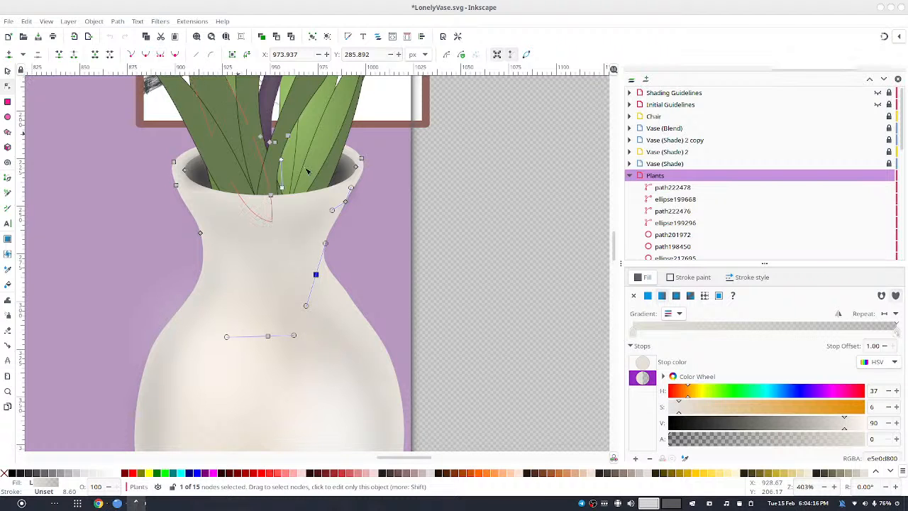
scroll(468, 217, "left", 5)
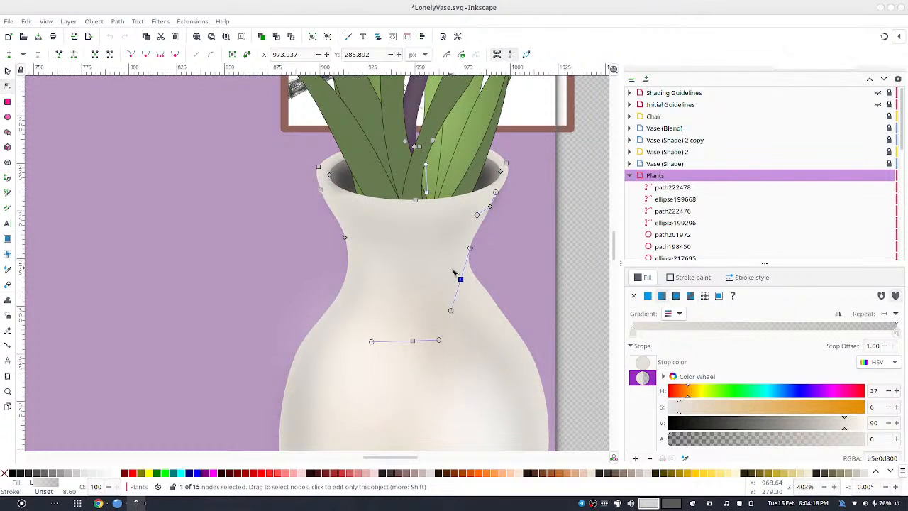
left_click_drag(463, 271, 464, 255)
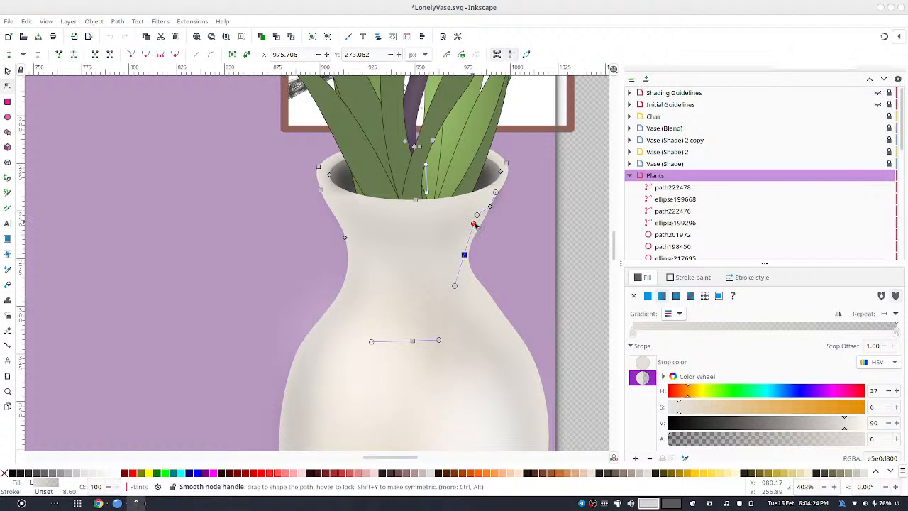
mouse_move(474, 224)
left_mouse_down()
mouse_move(485, 229)
mouse_move(478, 222)
left_mouse_up()
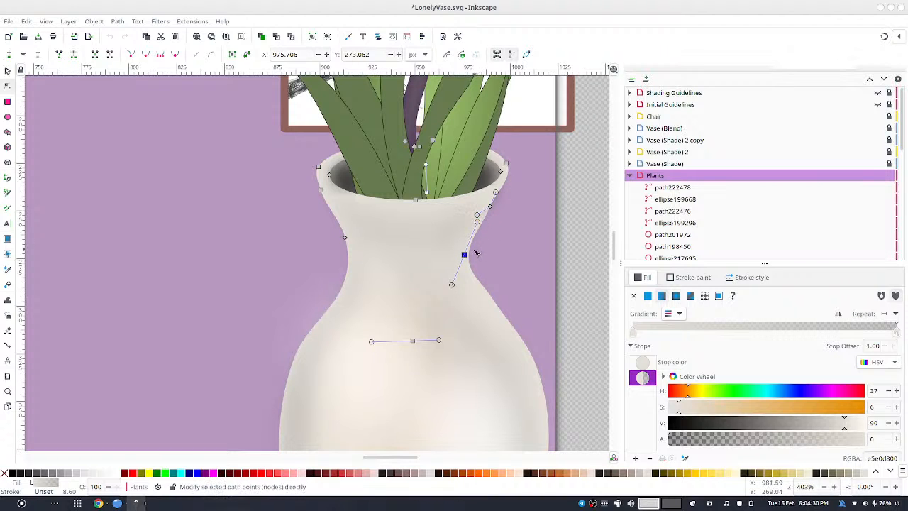
left_click_drag(469, 252, 468, 243)
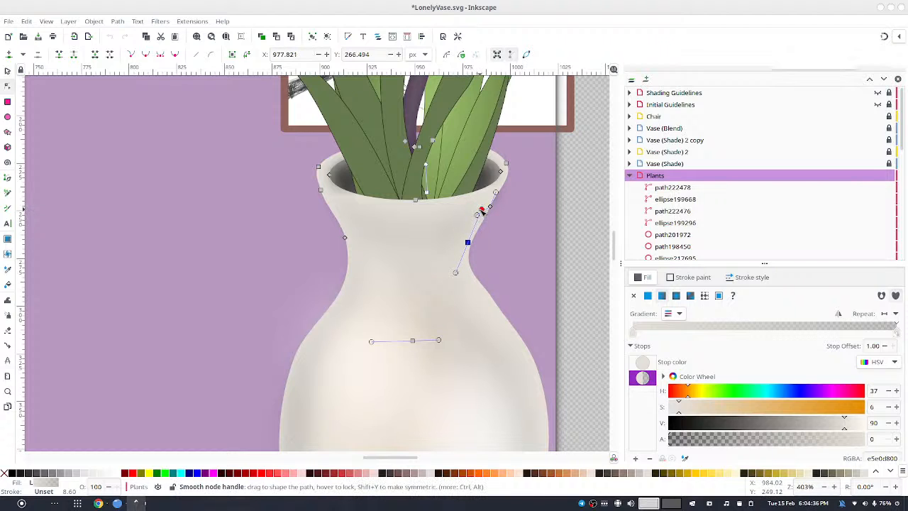
left_click_drag(481, 213, 487, 219)
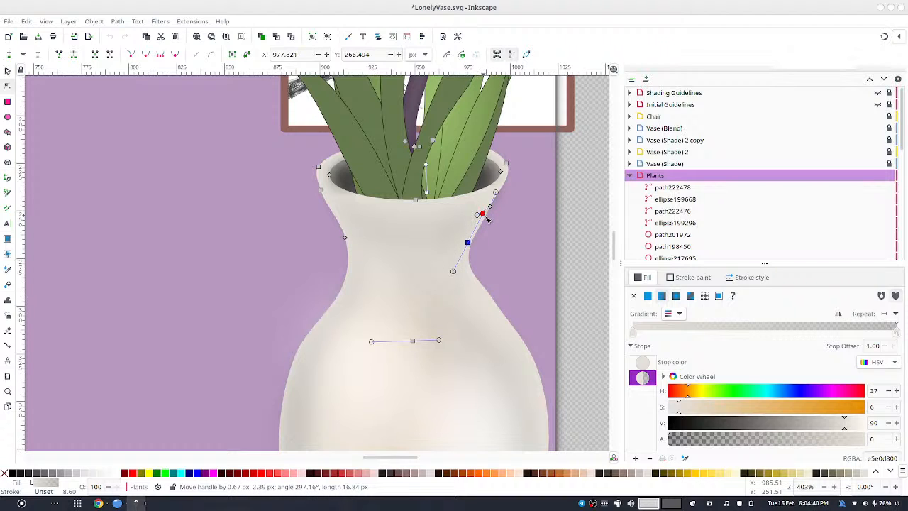
key("Escape")
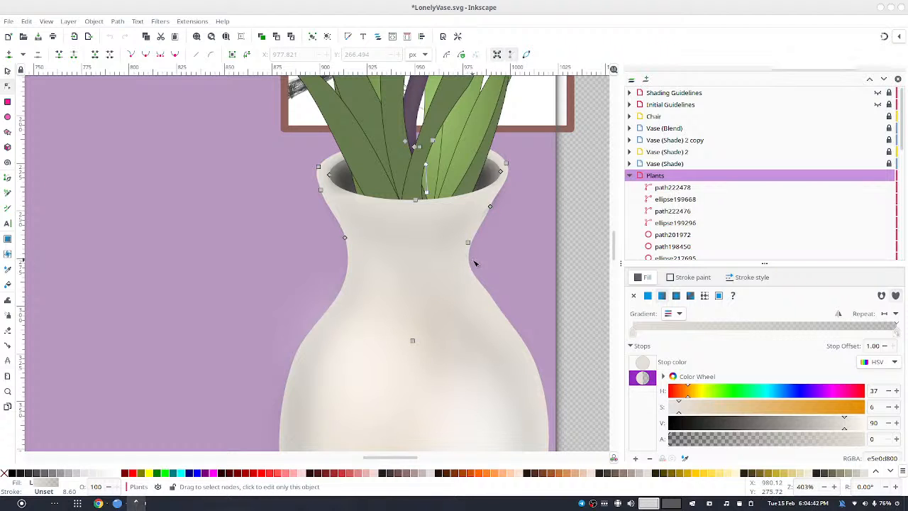
- Adjust the lower handle of the node below the vase's rim to fit the neck's right outline, and deselect the path
left_click(490, 207)
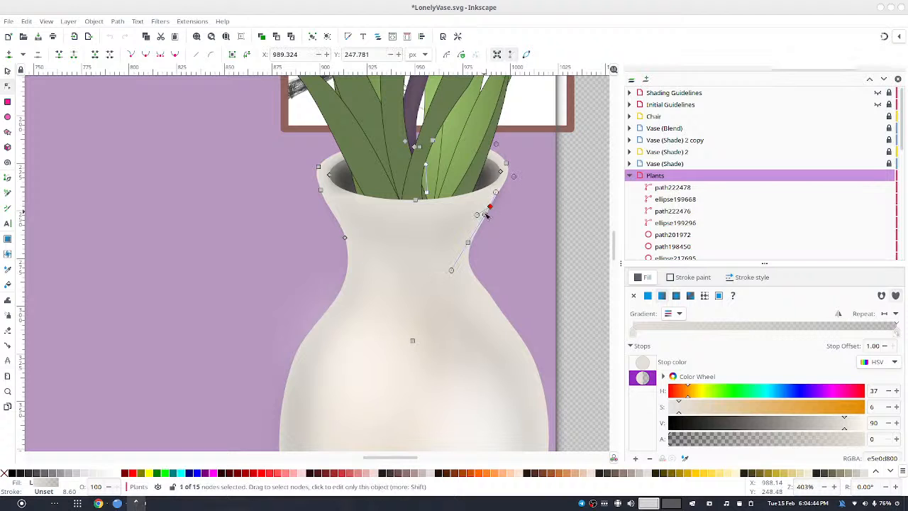
left_click_drag(478, 220, 471, 241)
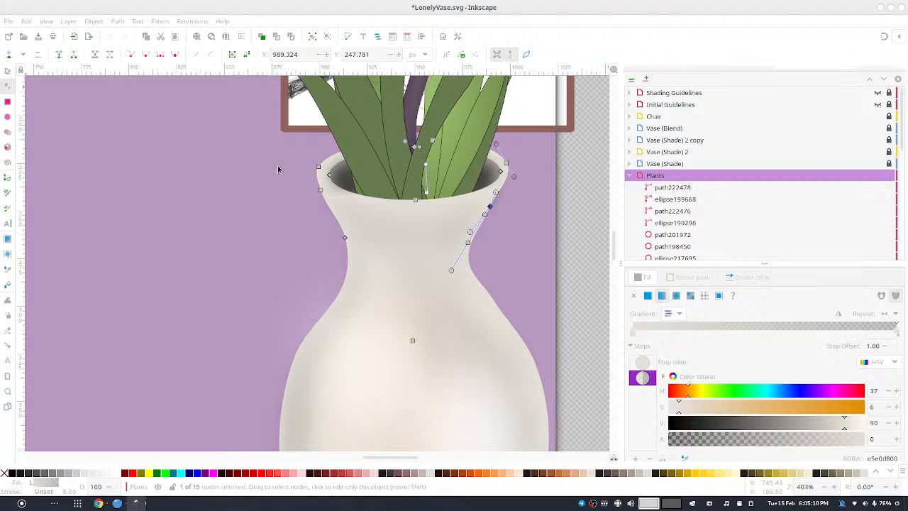
key("s")
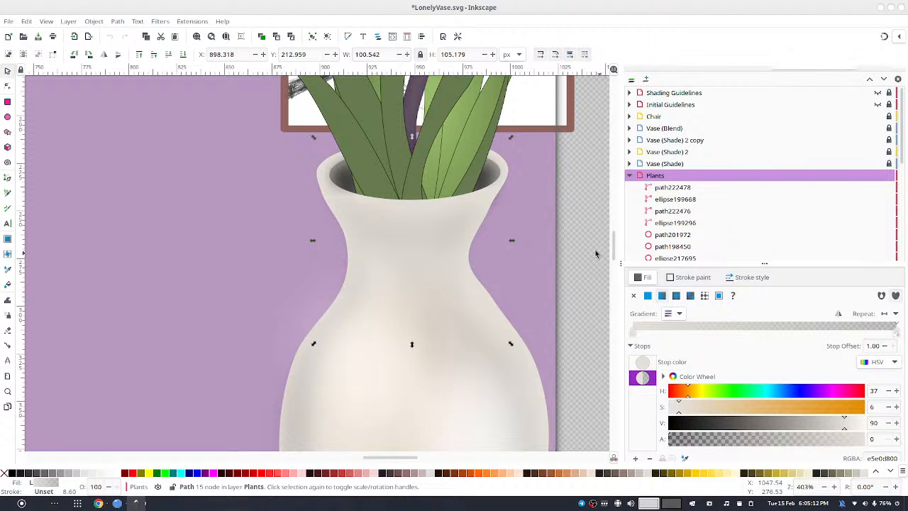
key("Escape")
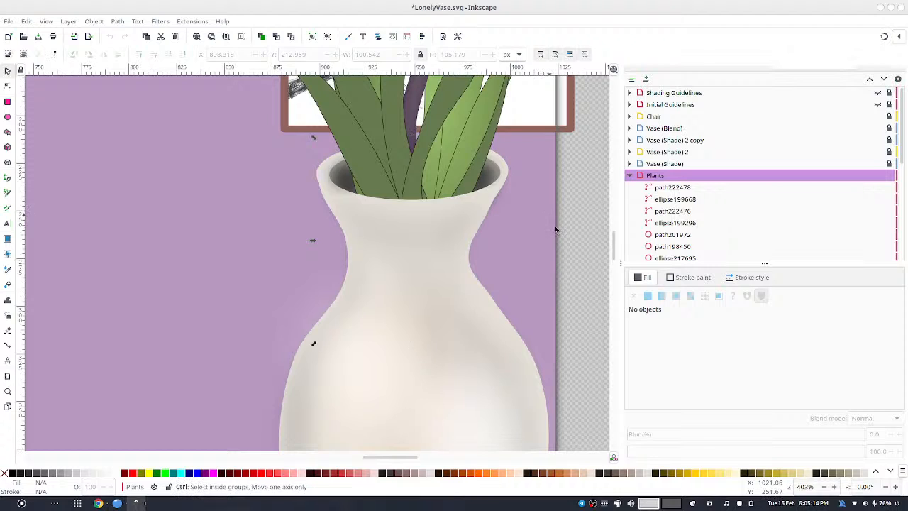
scroll(555, 225, "down", 4, "ctrl")
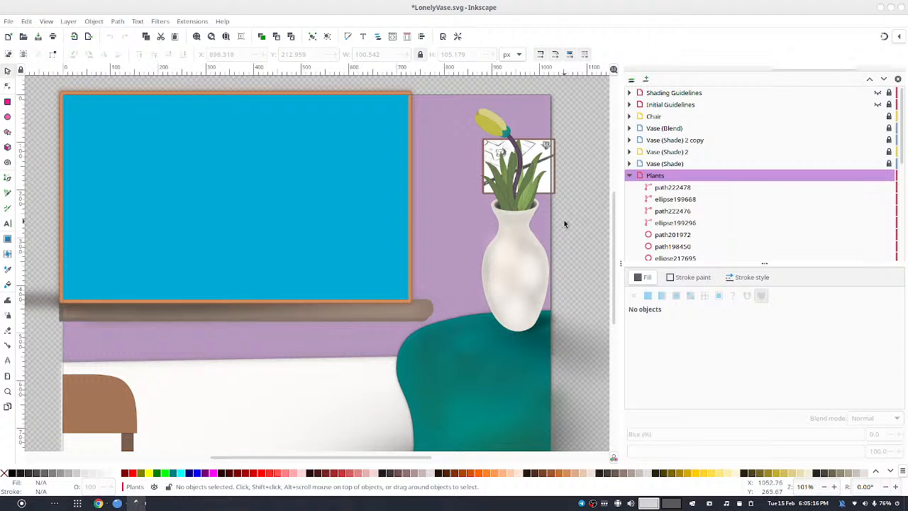
- Lock and collapse the Plants layer
scroll(892, 177, "down", 1)
left_click(889, 158)
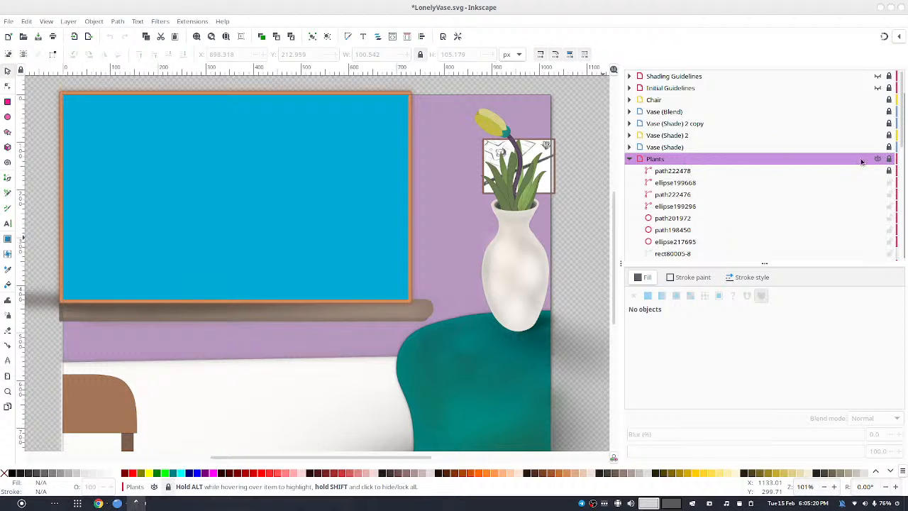
left_click(630, 159)
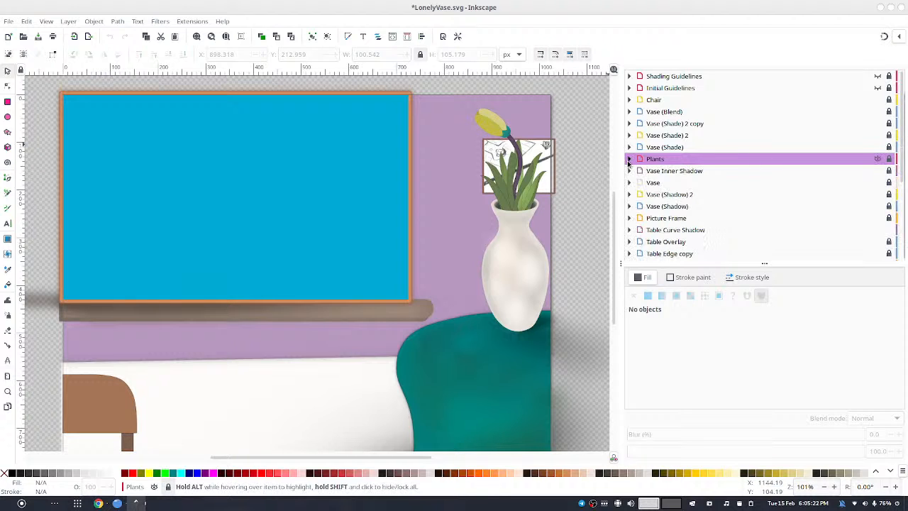
- Set the Vase Inner Shadow layer's opacity to 79.6%, and deselect it
left_click(728, 174)
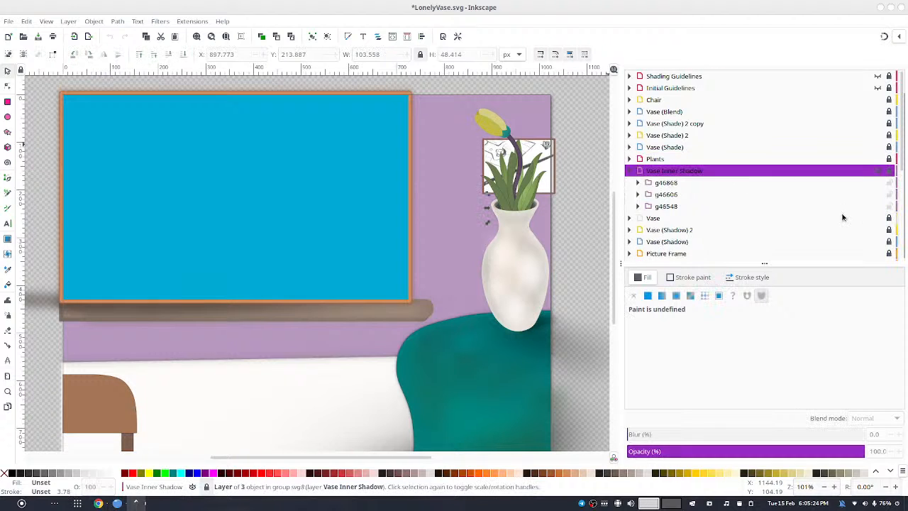
left_click(799, 450)
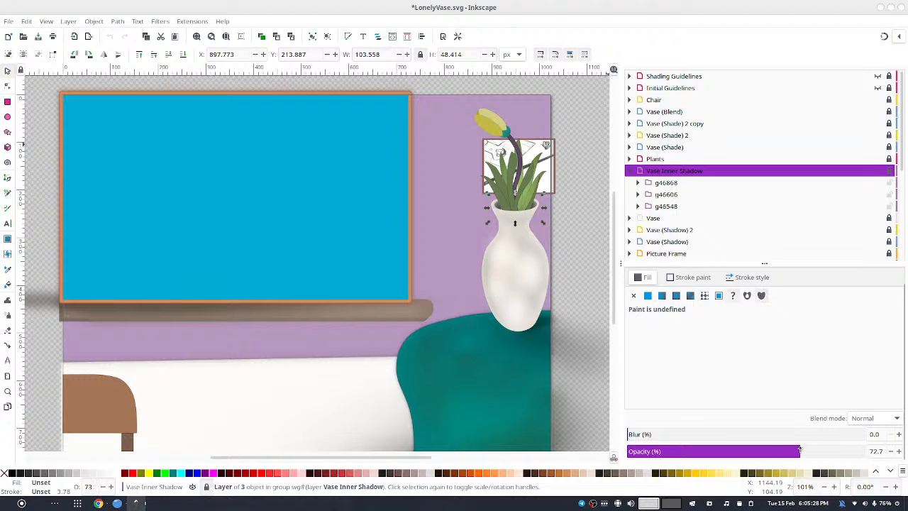
mouse_move(803, 450)
left_mouse_down()
mouse_move(833, 448)
mouse_move(812, 451)
left_mouse_up()
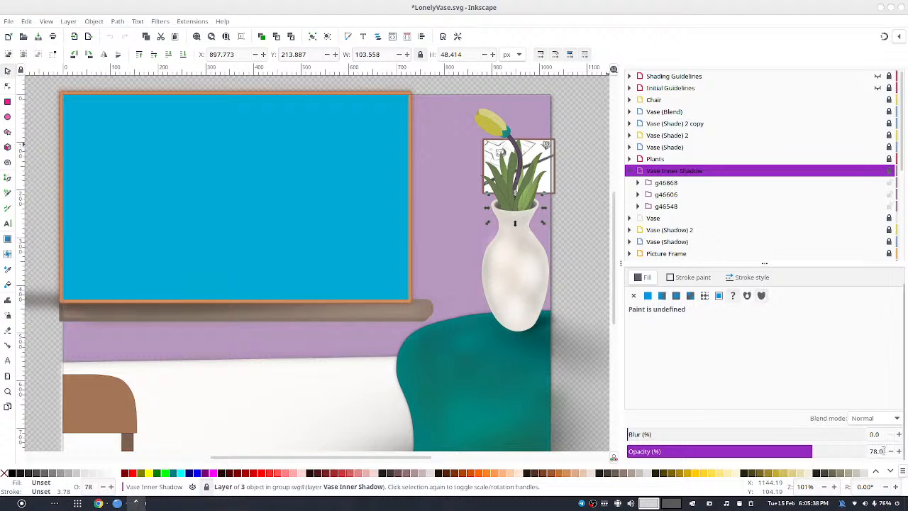
left_click_drag(884, 452, 879, 452)
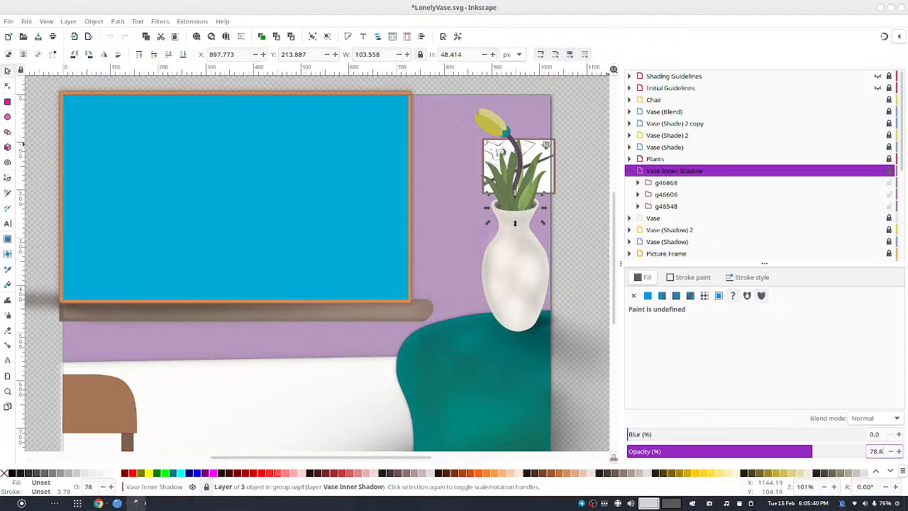
key("Up")
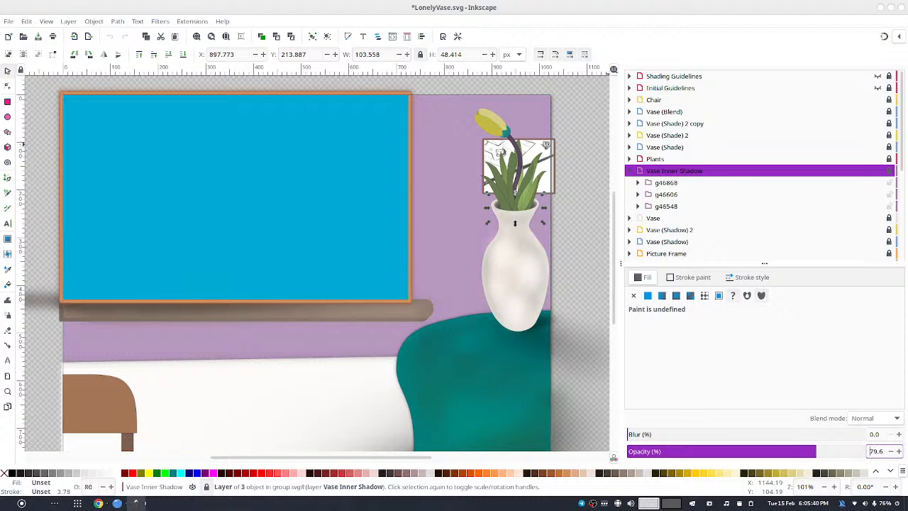
left_click(597, 201)
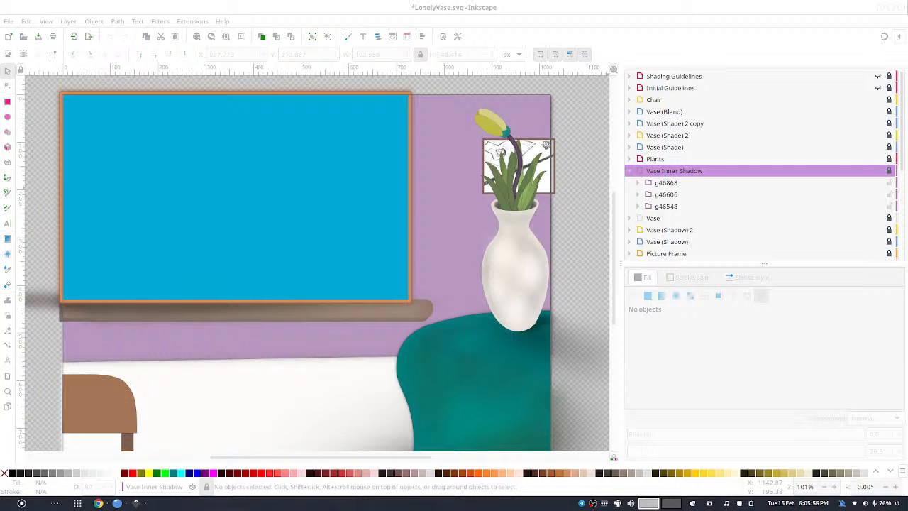
- Show the Shading Guidelines layer, and check which unlocked objects can be selected around the table
left_click(878, 76)
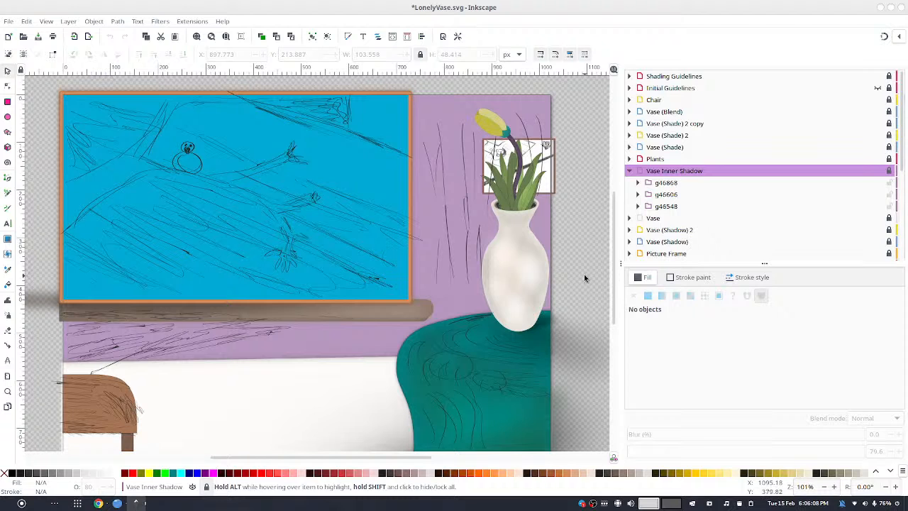
scroll(602, 263, "down", 2)
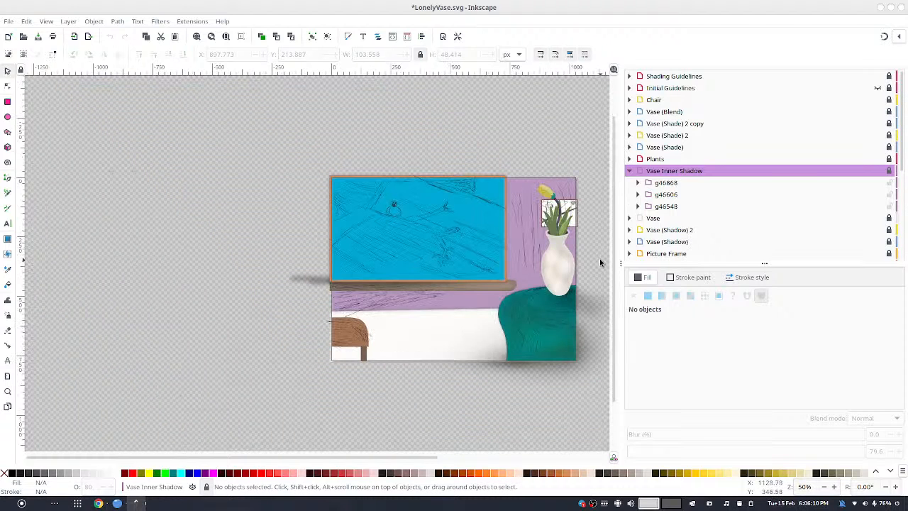
left_click_drag(598, 246, 470, 424)
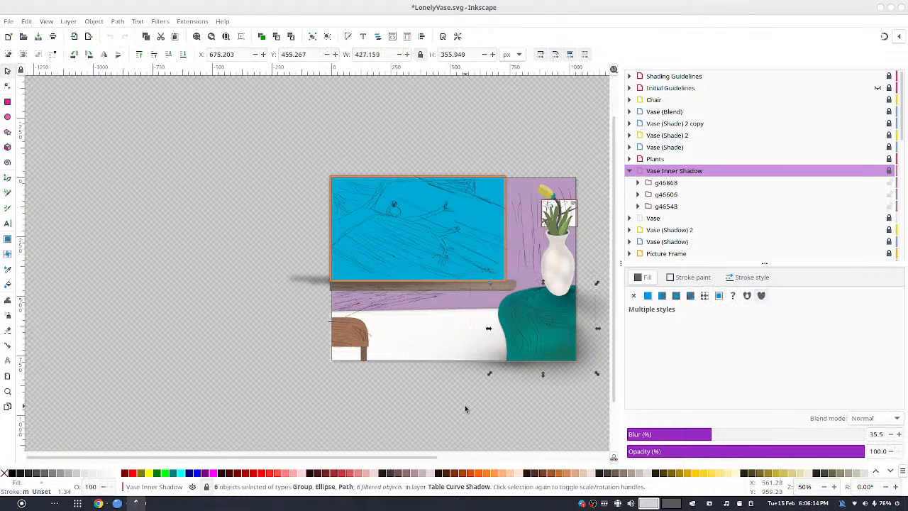
left_click(465, 407)
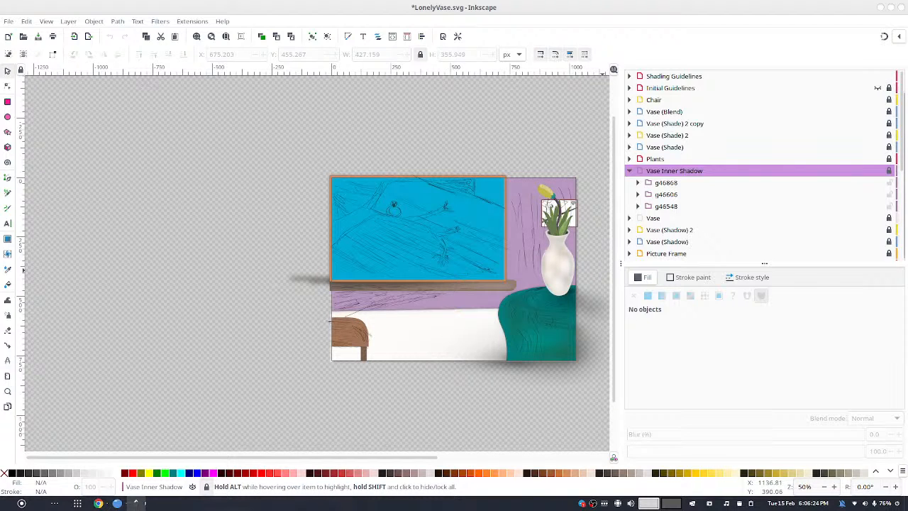
- Examine the document's layers from Shading Guidelines down to Backdrop
scroll(848, 197, "down", 4)
scroll(764, 140, "up", 4)
scroll(903, 82, "up", 1)
scroll(902, 82, "up", 1)
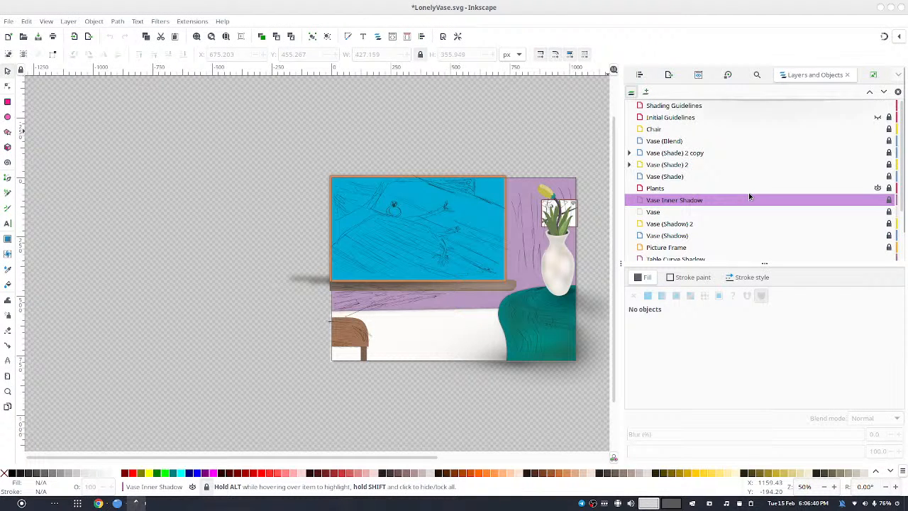
scroll(750, 197, "down", 1)
scroll(750, 196, "down", 5)
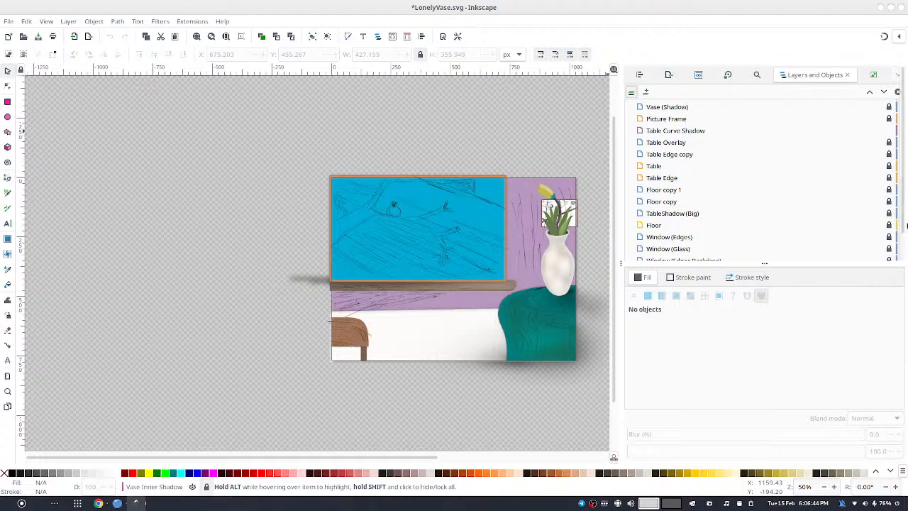
scroll(905, 227, "down", 2)
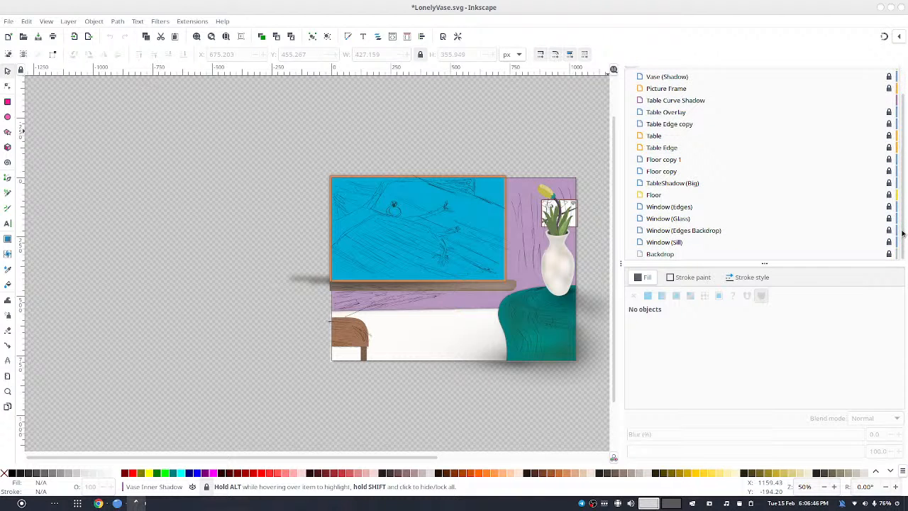
- Make the layer list include the objects inside each layer, and lock the Table Curve Shadow layer
scroll(902, 233, "up", 2)
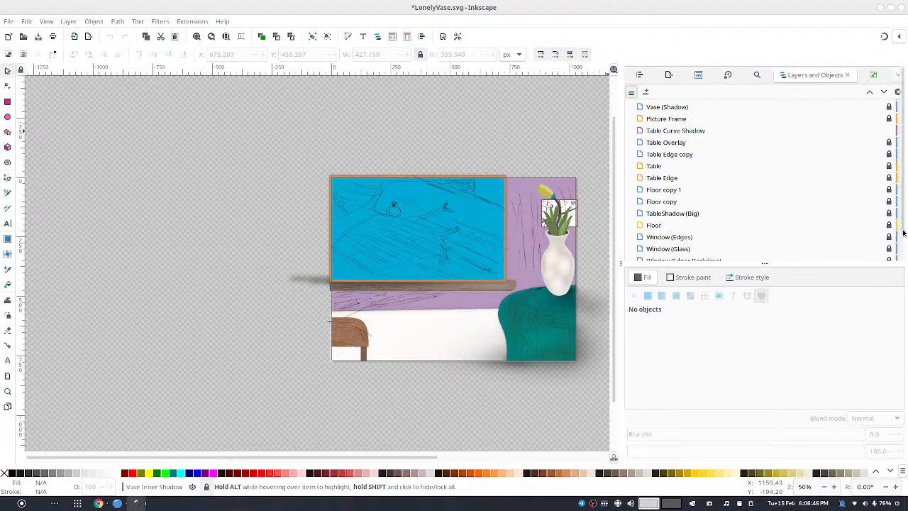
left_click(632, 93)
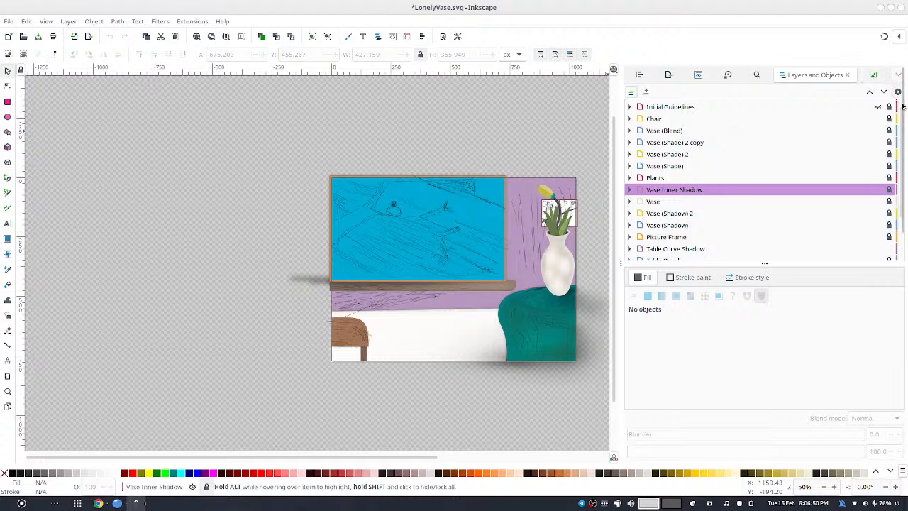
scroll(892, 117, "down", 3)
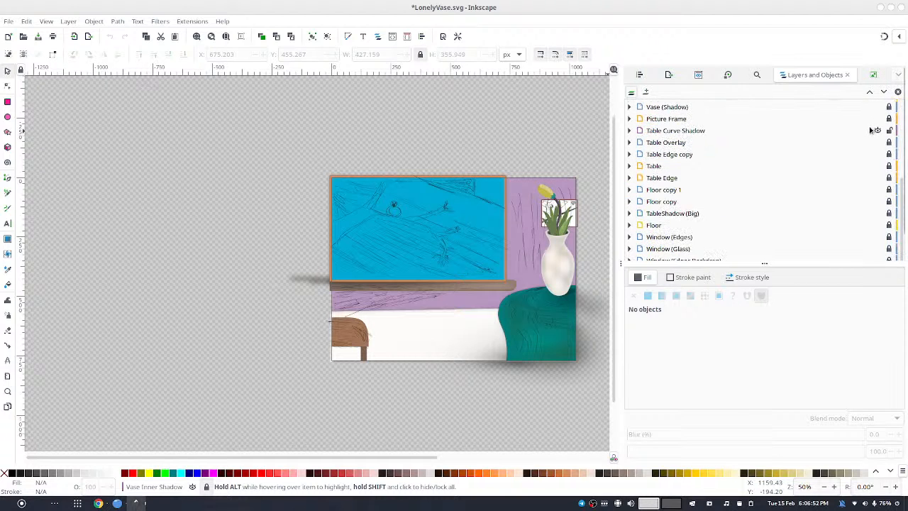
scroll(903, 242, "down", 2)
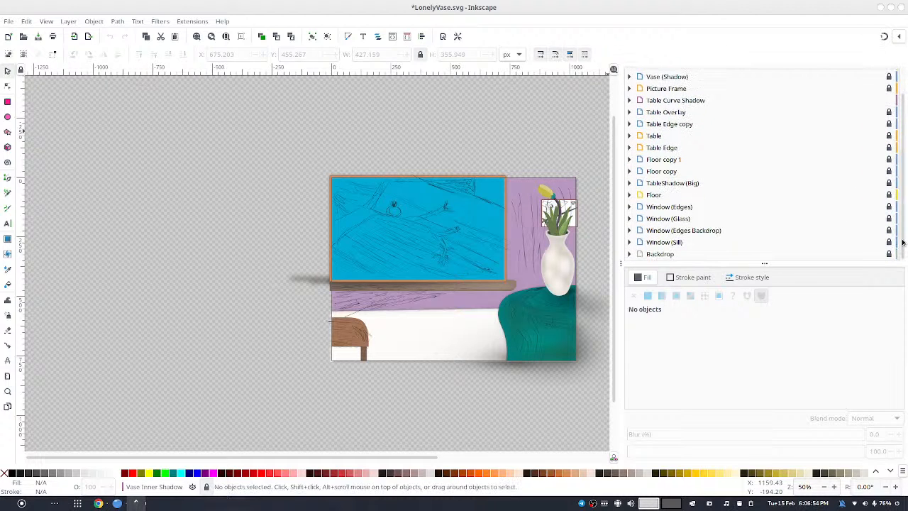
scroll(901, 241, "up", 2)
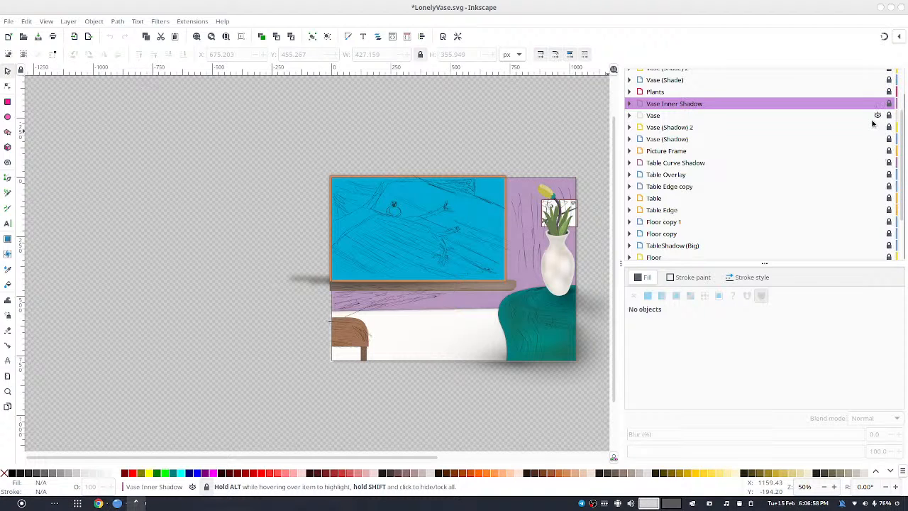
scroll(862, 113, "up", 2)
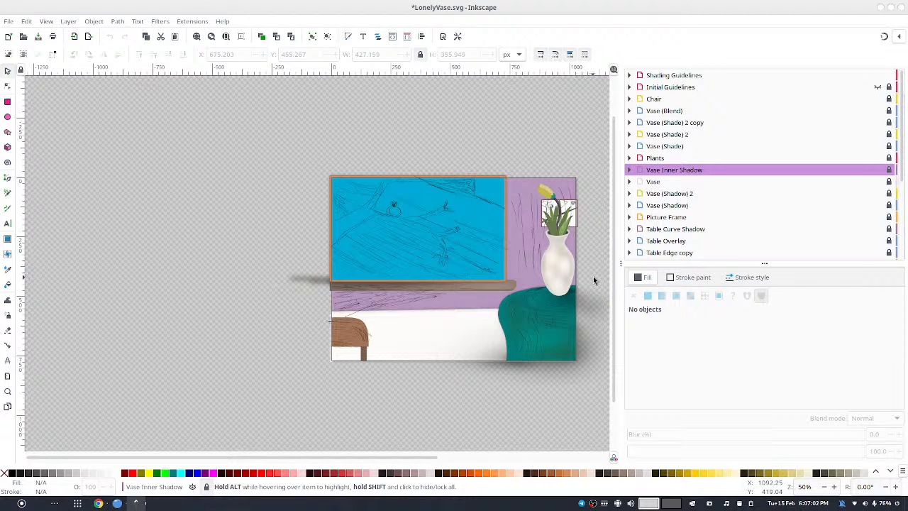
- Delete the Shading Guidelines sketch strokes that cover the green table
mouse_move(592, 277)
left_mouse_down()
mouse_move(481, 320)
mouse_move(452, 407)
mouse_move(469, 389)
left_mouse_up()
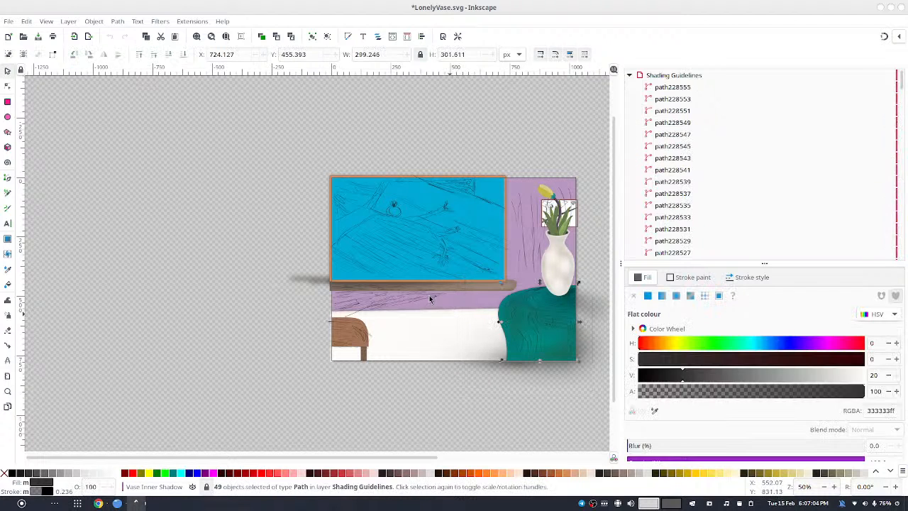
key("Escape")
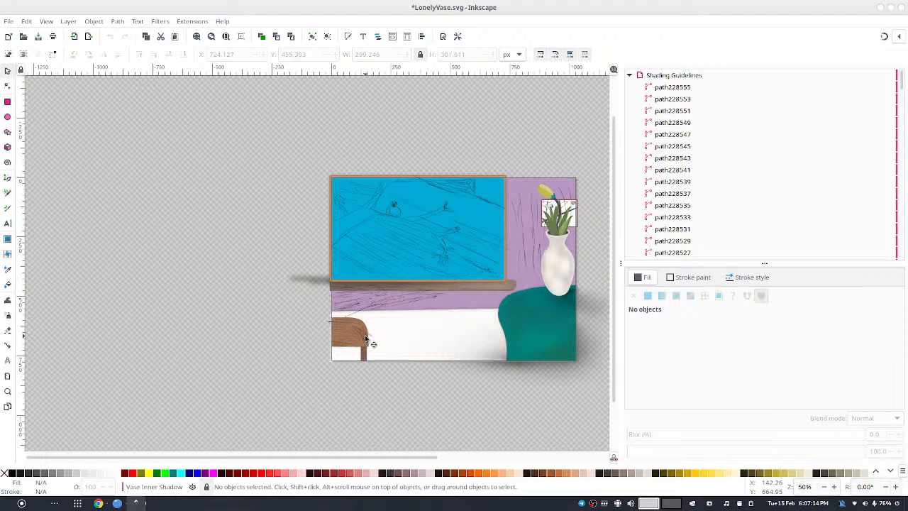
- Examine the shading guideline strokes on the brown chair and its lower edge up close
scroll(364, 340, "up", 1, "ctrl")
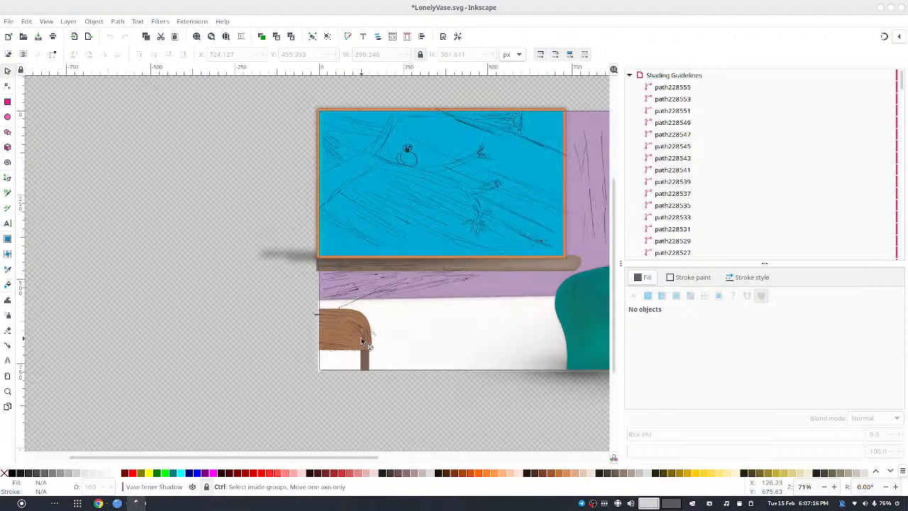
scroll(394, 340, "up", 4, "ctrl")
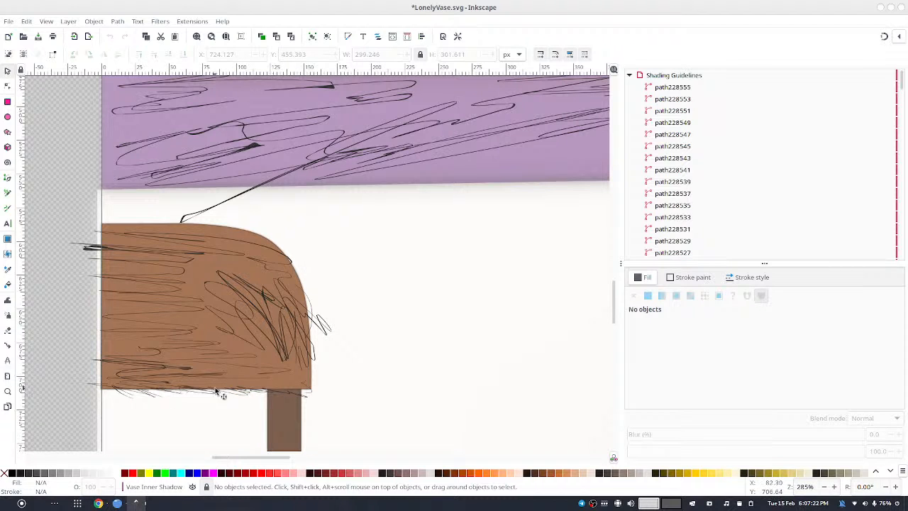
scroll(419, 277, "down", 8)
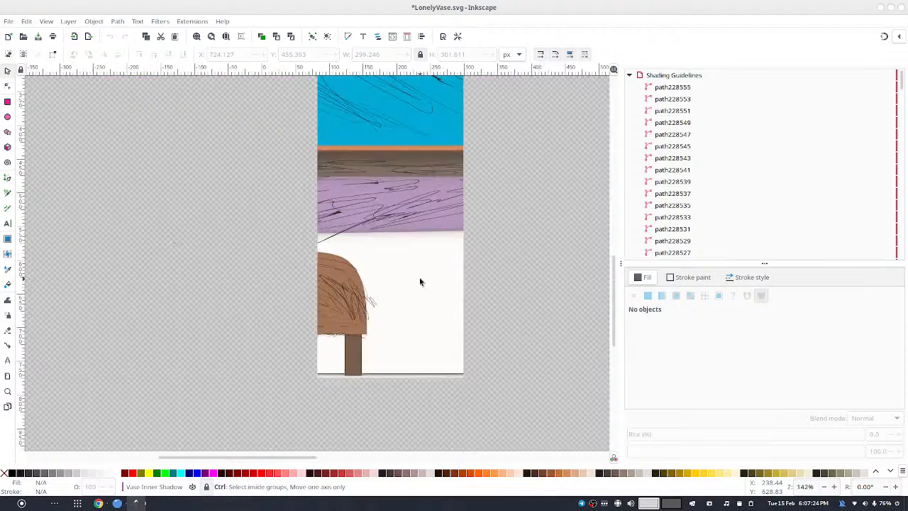
- Examine the shading sketch lines across the window, wall, chair and vase areas of the drawing
scroll(418, 280, "up", 1)
scroll(422, 290, "down", 1)
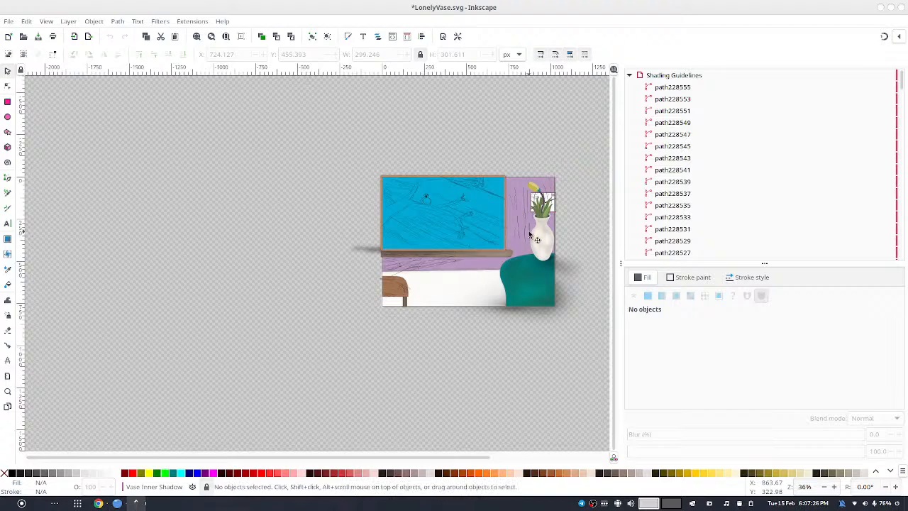
scroll(506, 255, "right", 3)
scroll(505, 256, "up", 1)
scroll(505, 255, "up", 4)
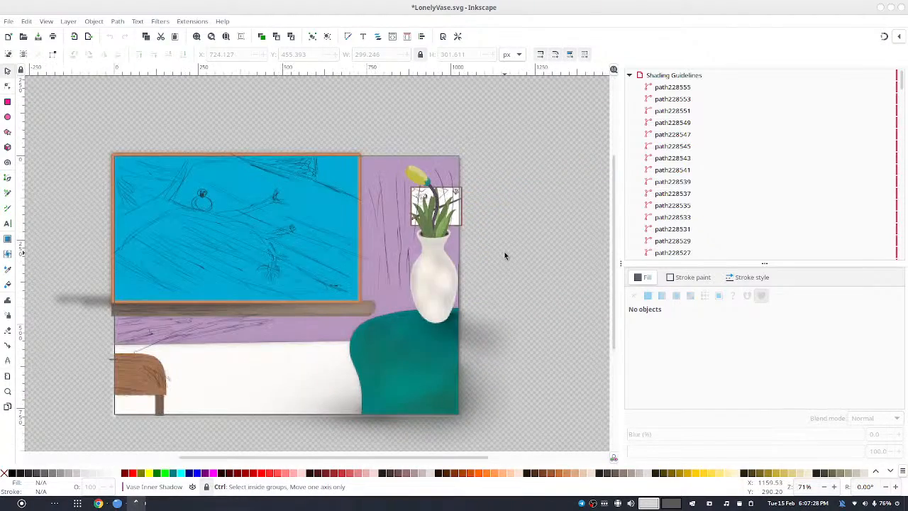
scroll(279, 248, "left", 1)
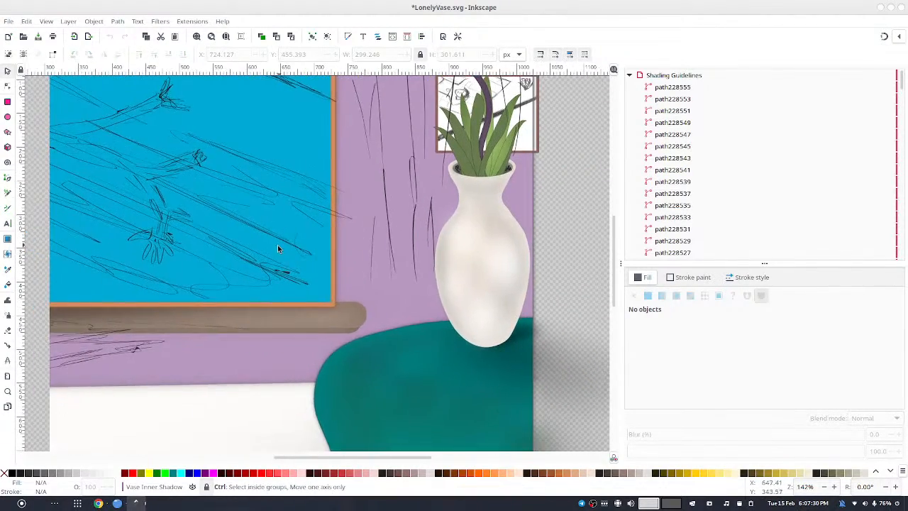
scroll(279, 249, "down", 4)
scroll(284, 250, "up", 2)
mouse_move(175, 308)
left_mouse_down()
mouse_move(368, 283)
mouse_move(403, 296)
left_mouse_up()
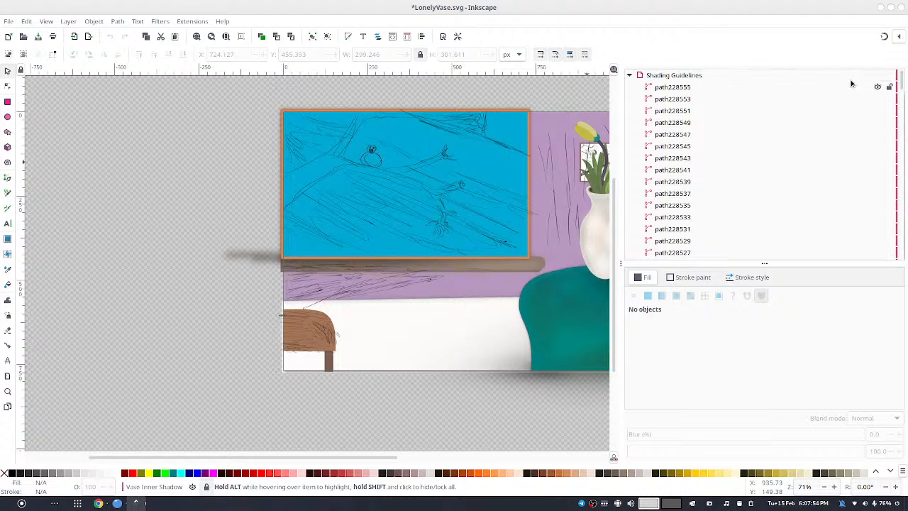
- Lock and hide the Shading Guidelines layer
left_click(891, 77)
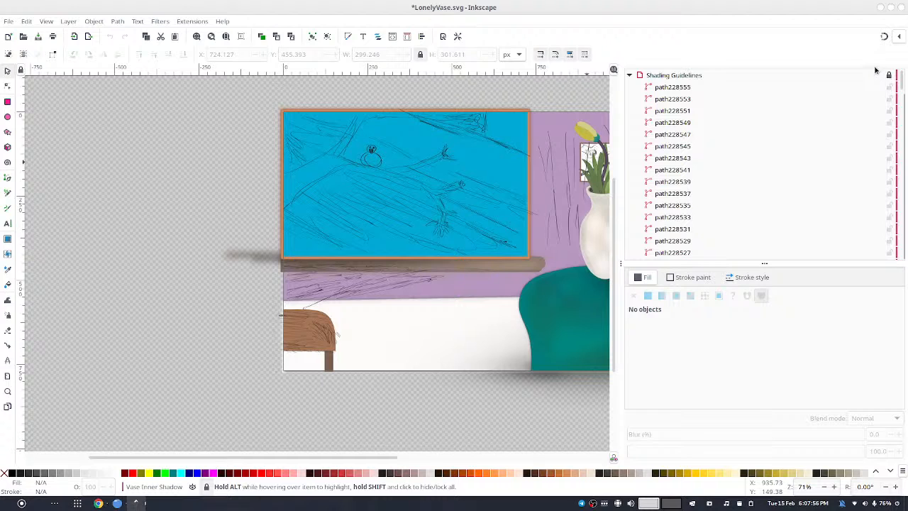
left_click(879, 76)
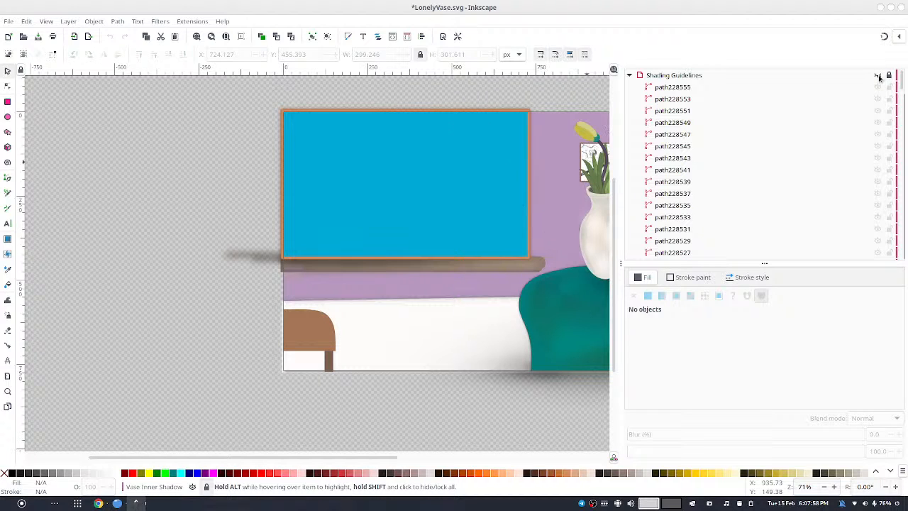
left_click(7, 101)
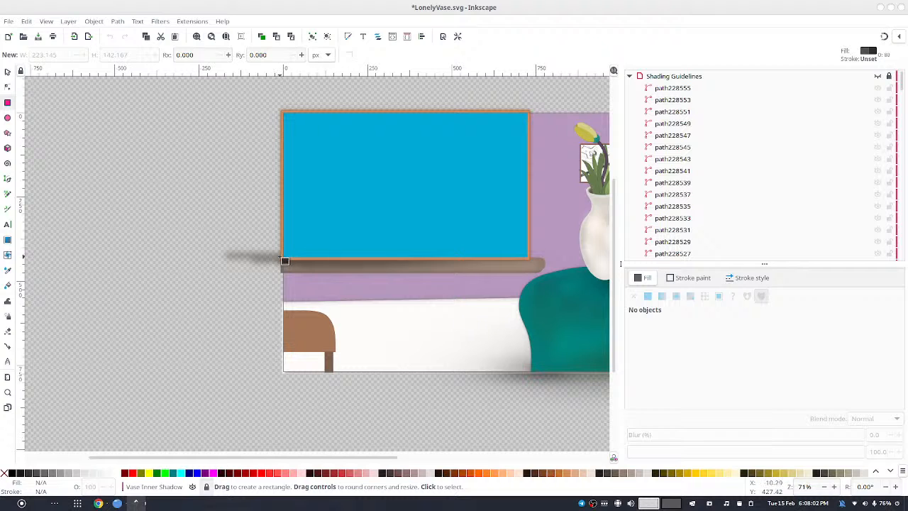
left_click_drag(280, 257, 377, 310)
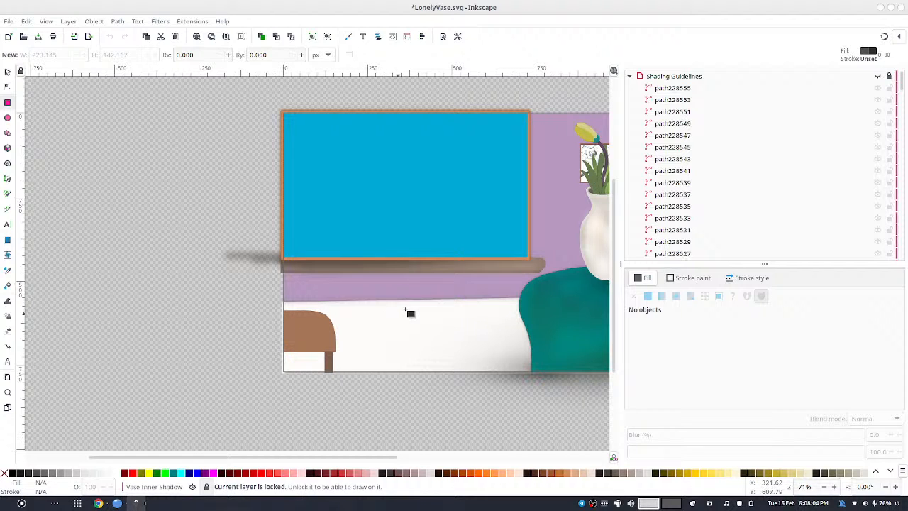
- Collapse the Shading Guidelines layer and add a new layer named WindowCornerShadow above Vase (Blend)
left_click(629, 76)
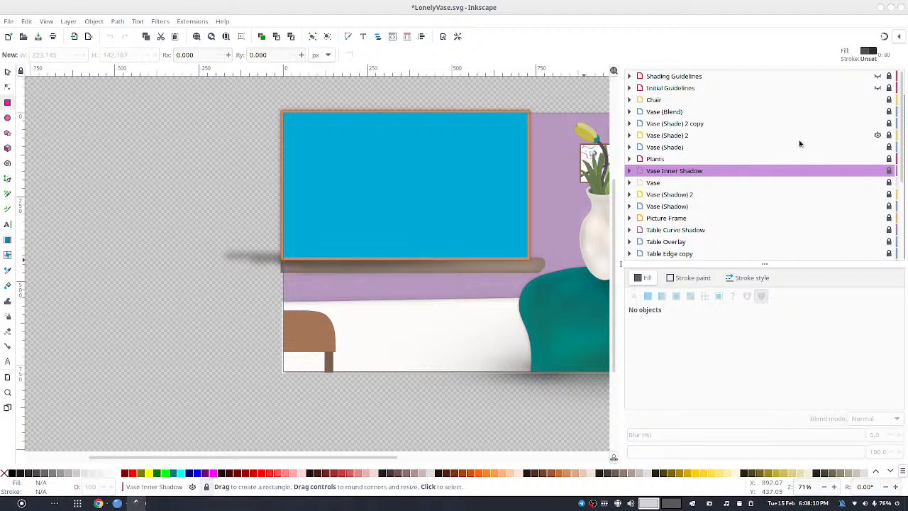
left_click(673, 115)
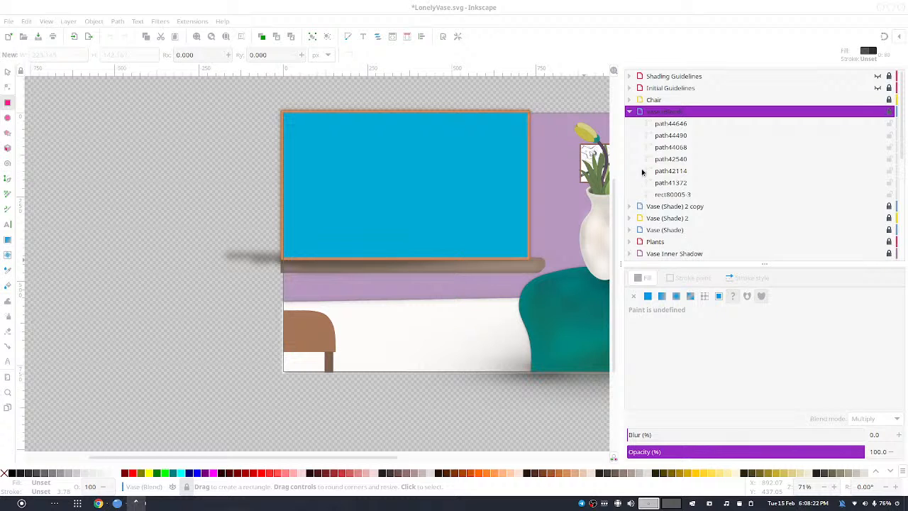
key("Return")
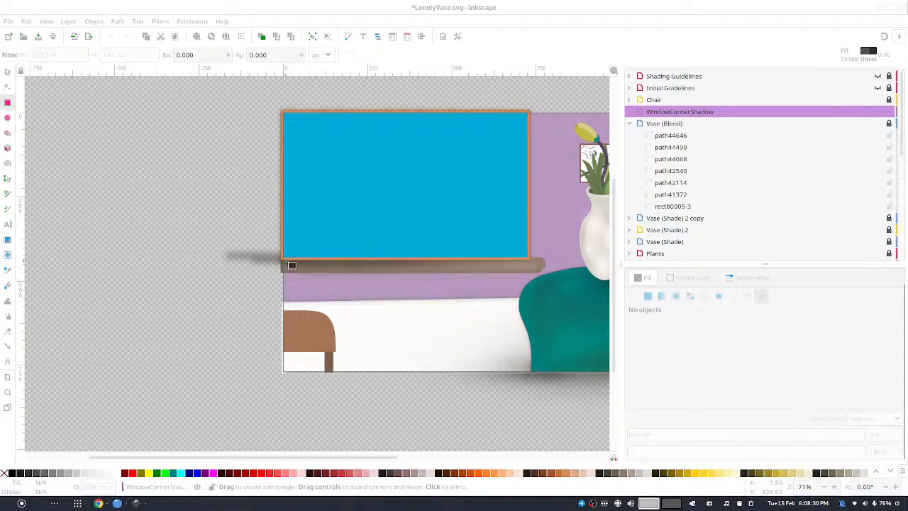
- Draw a dark semi-transparent rectangle about 503 by 150 px below the window, starting at its lower-left corner
left_click(285, 261)
left_click_drag(415, 301, 412, 298)
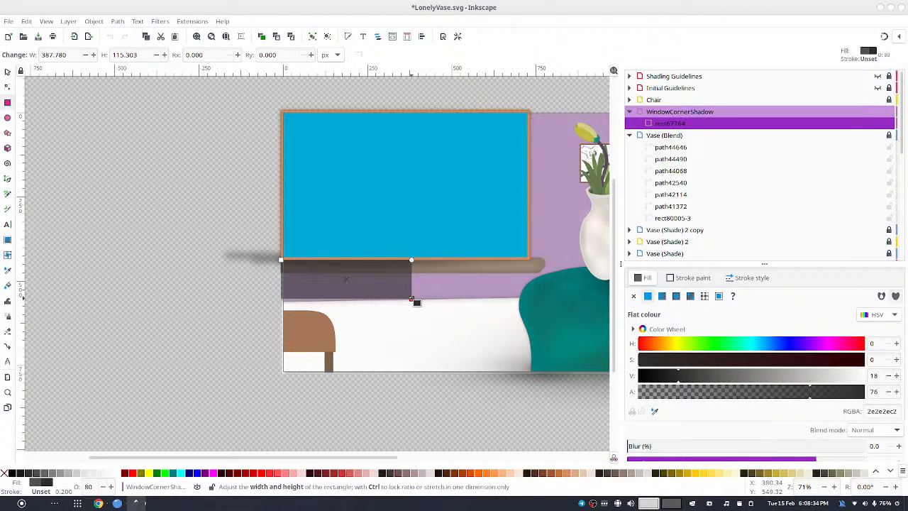
left_click_drag(411, 299, 450, 310)
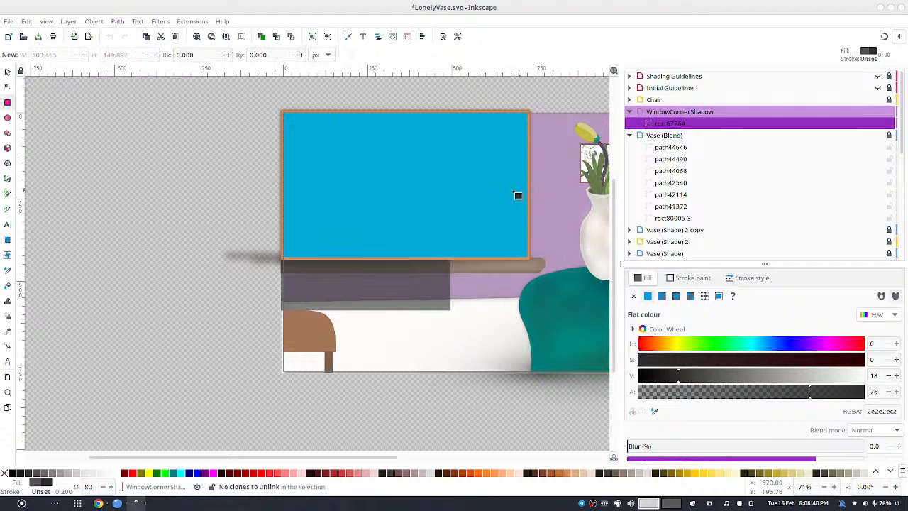
- Convert the shadow rectangle to a path, pull its lower-right node inward and make that node auto-smooth
left_click(8, 86)
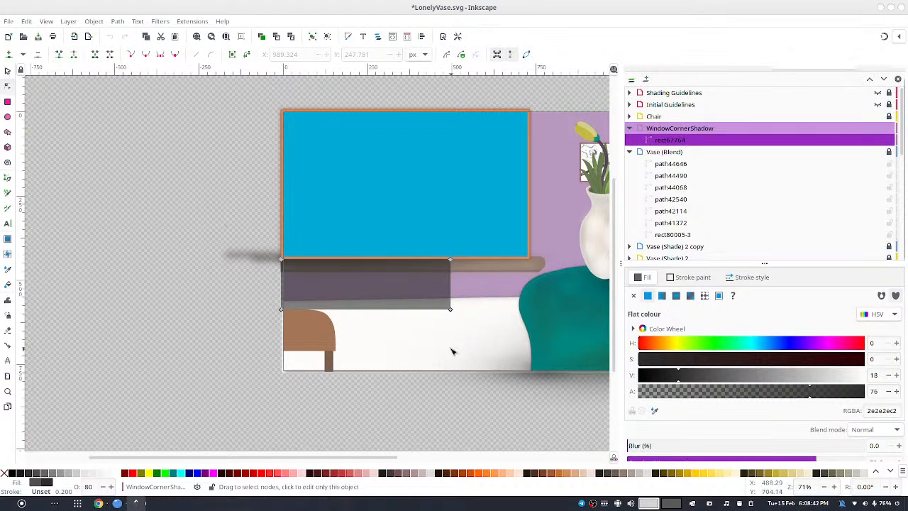
left_click(449, 309)
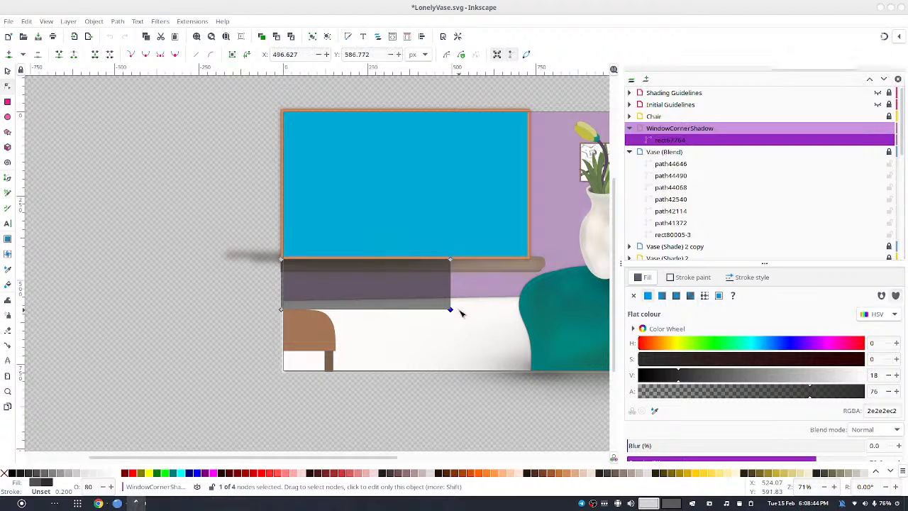
left_click_drag(452, 313, 357, 280)
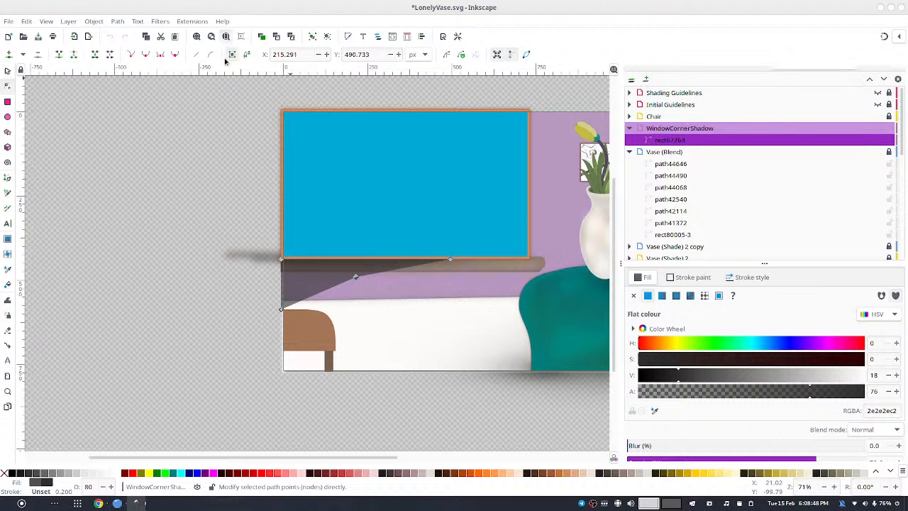
left_click(174, 54)
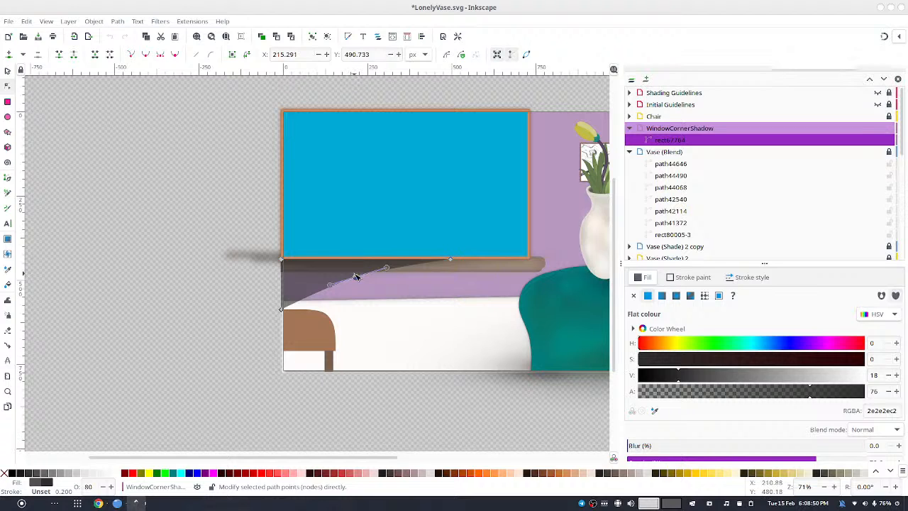
mouse_move(352, 281)
left_mouse_down()
mouse_move(362, 283)
mouse_move(337, 289)
left_mouse_up()
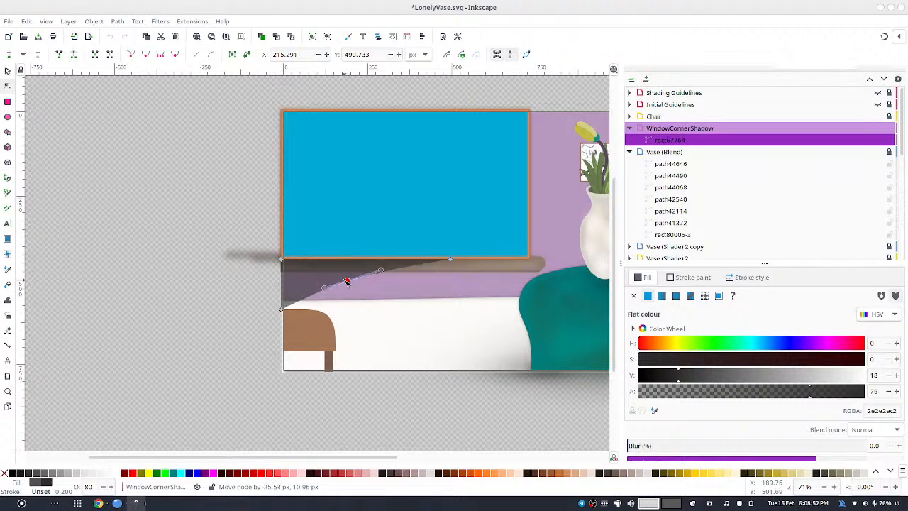
- Extend the shadow's upper-right node to the window's right corner and reposition the curve node to about X 187, Y 516 px
left_click(450, 259)
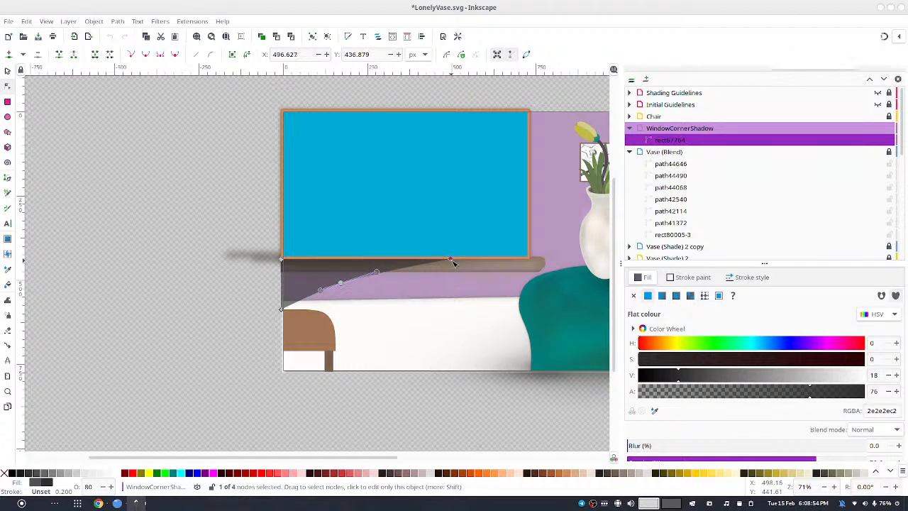
left_click_drag(451, 260, 527, 251)
key("ctrl+z")
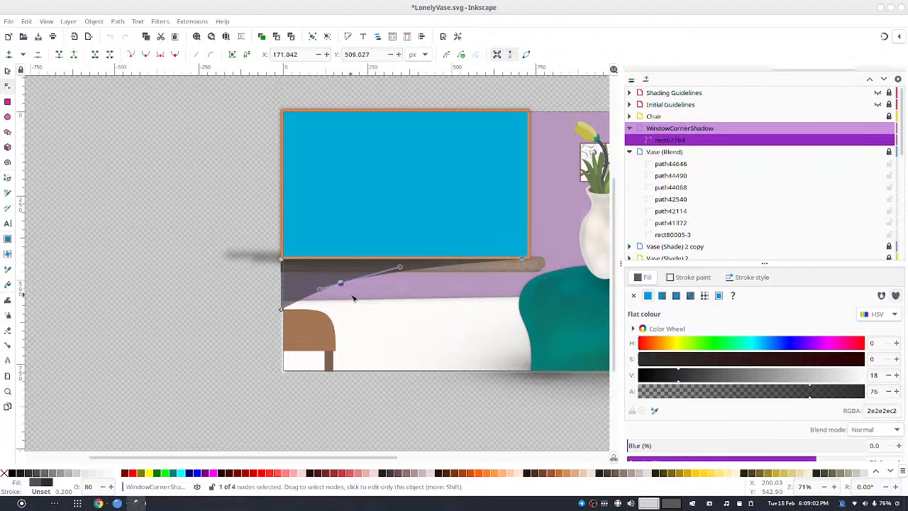
mouse_move(342, 284)
left_mouse_down()
mouse_move(369, 285)
mouse_move(345, 287)
left_mouse_up()
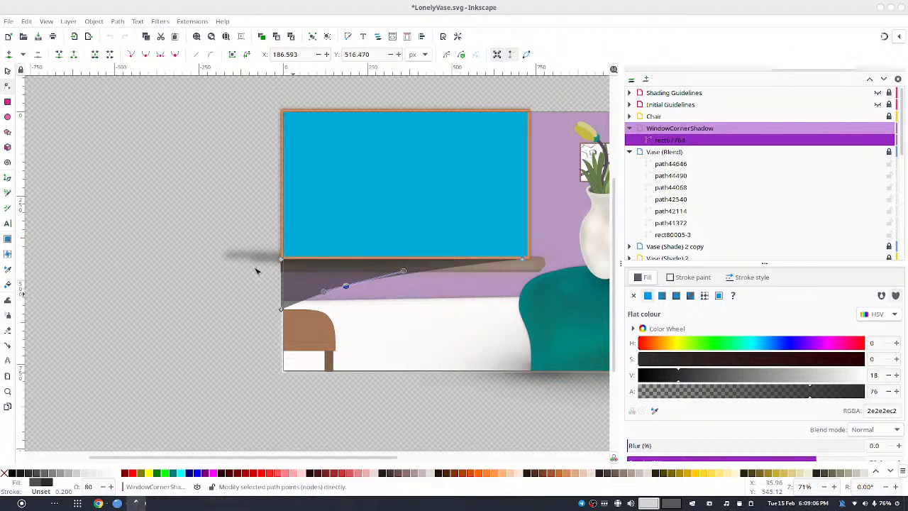
- Collapse the Vase (Blend) layer and move the WindowCornerShadow layer to the bottom of the Window (Sill) layer
left_click(7, 70)
scroll(744, 186, "down", 8)
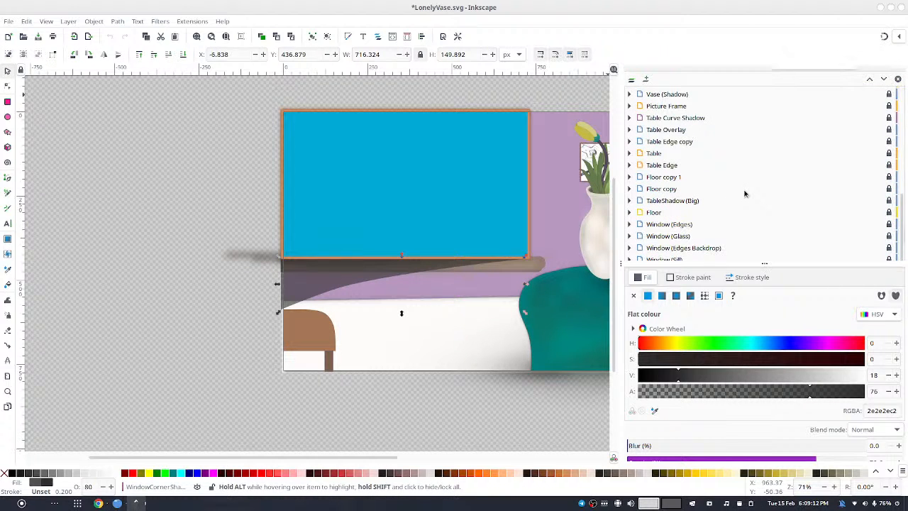
scroll(738, 196, "up", 8)
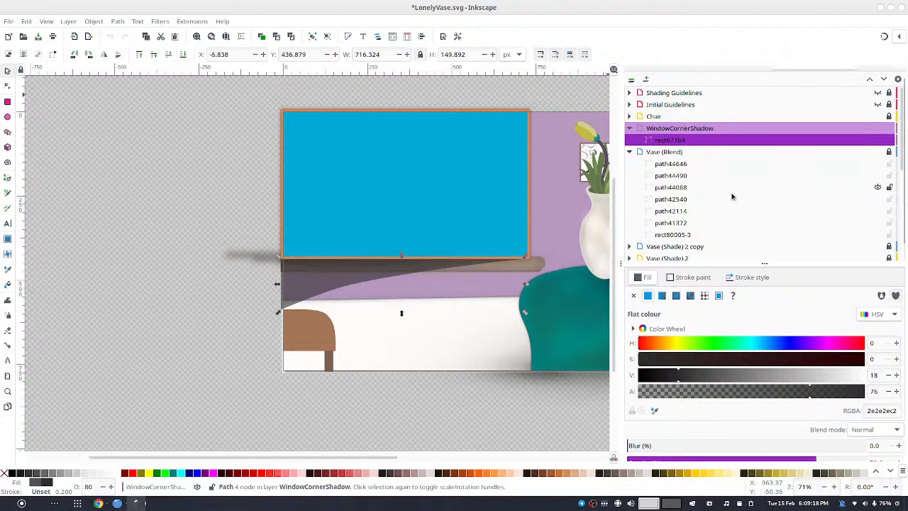
scroll(734, 188, "down", 3)
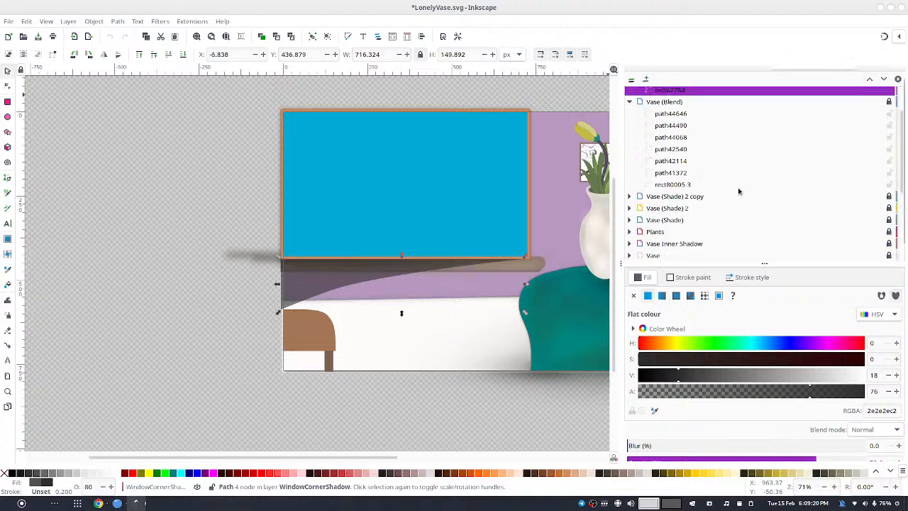
scroll(709, 177, "up", 3)
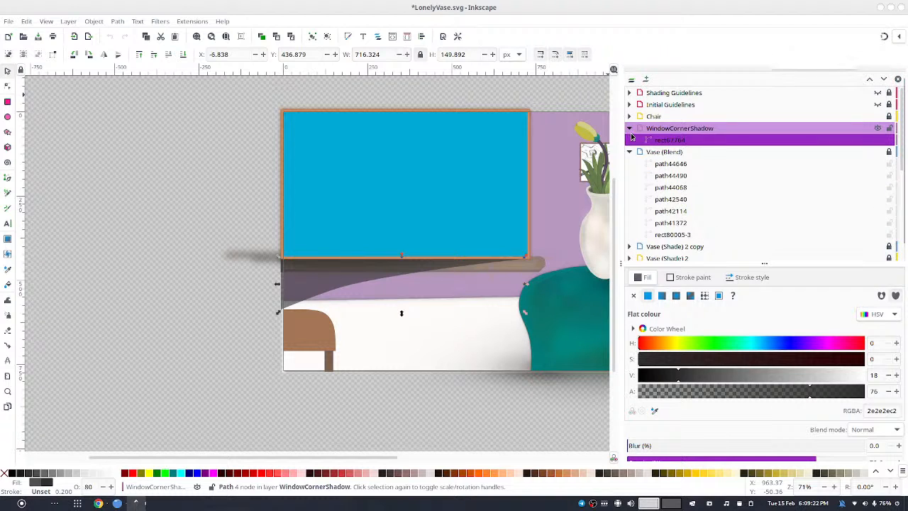
left_click(628, 152)
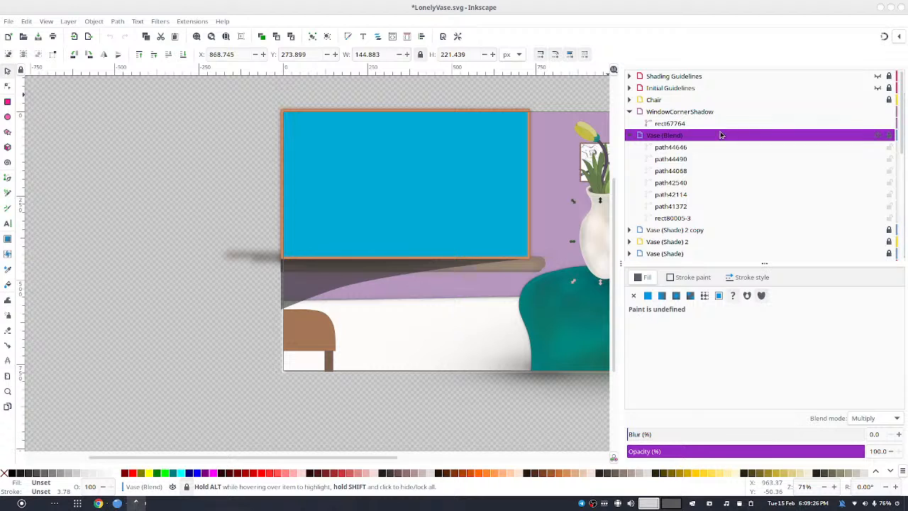
left_click(629, 137)
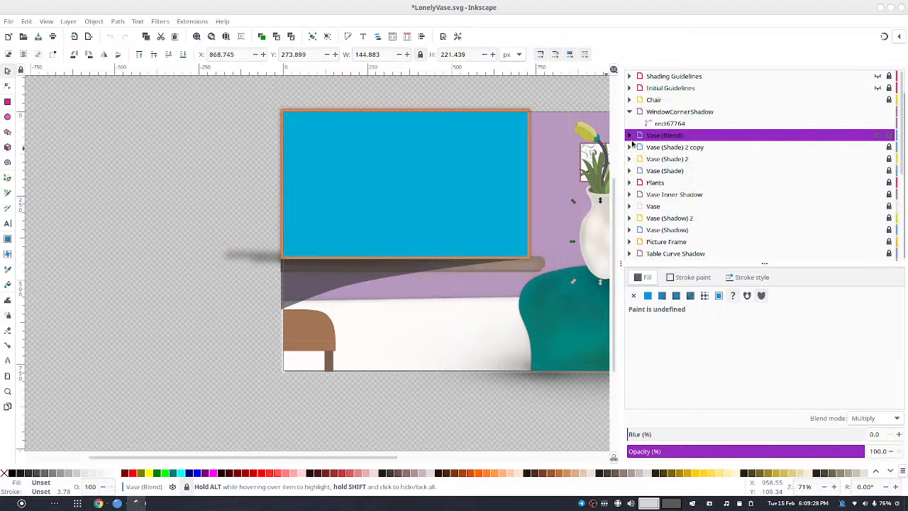
left_click(664, 112)
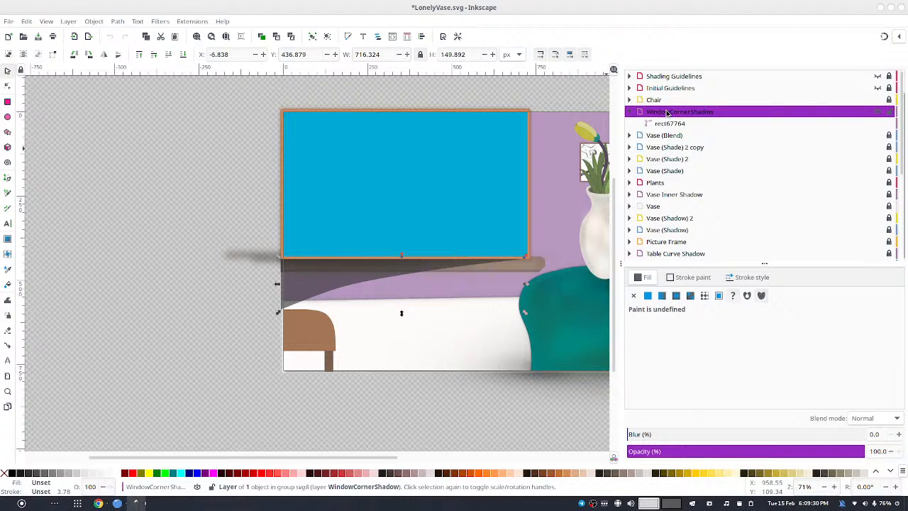
left_click_drag(668, 113, 733, 253)
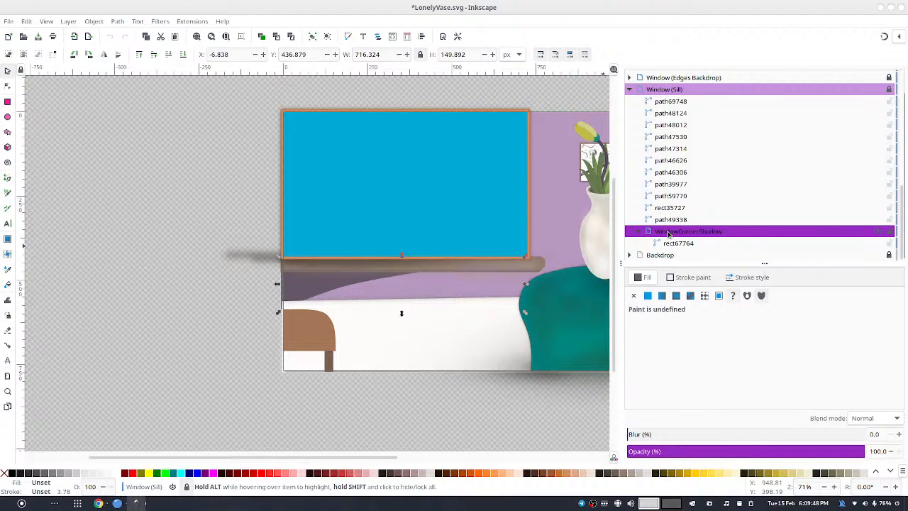
- Try to move the Floor, Floor copy and Floor copy 1 layers into Window (Sill) above WindowCornerShadow, and undo the move
scroll(668, 234, "up", 5)
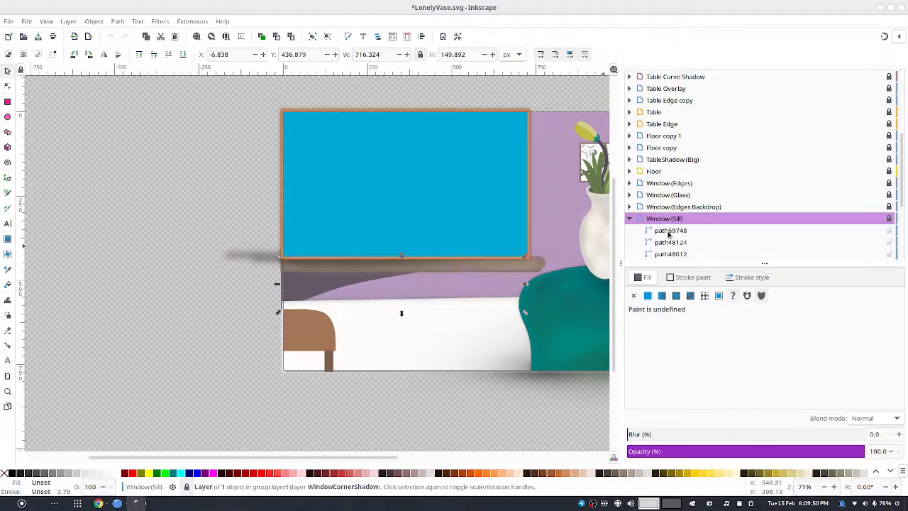
scroll(668, 234, "down", 4)
scroll(667, 234, "up", 3)
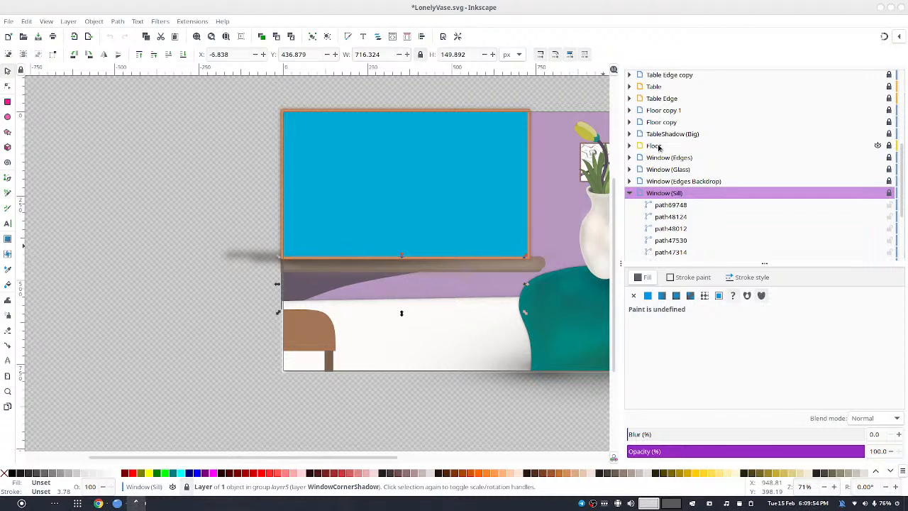
left_click(658, 146)
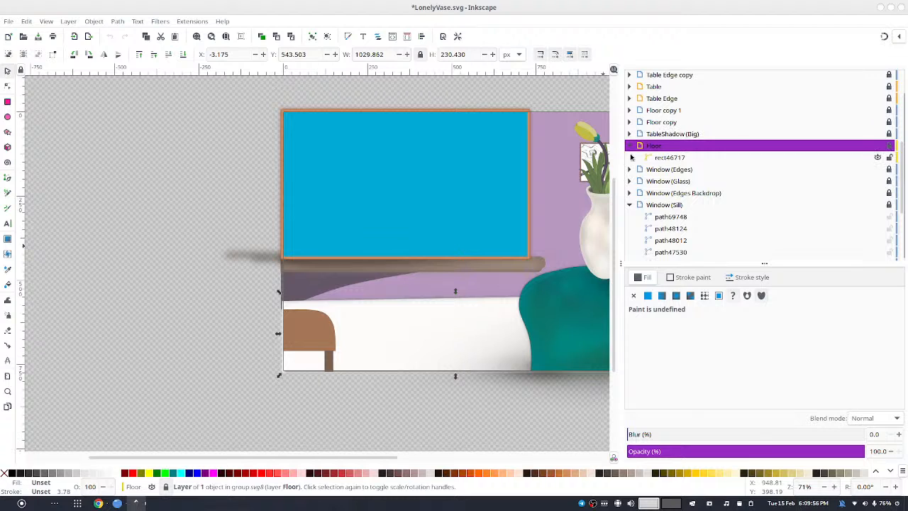
left_click(652, 122, "ctrl")
left_click(663, 111, "ctrl")
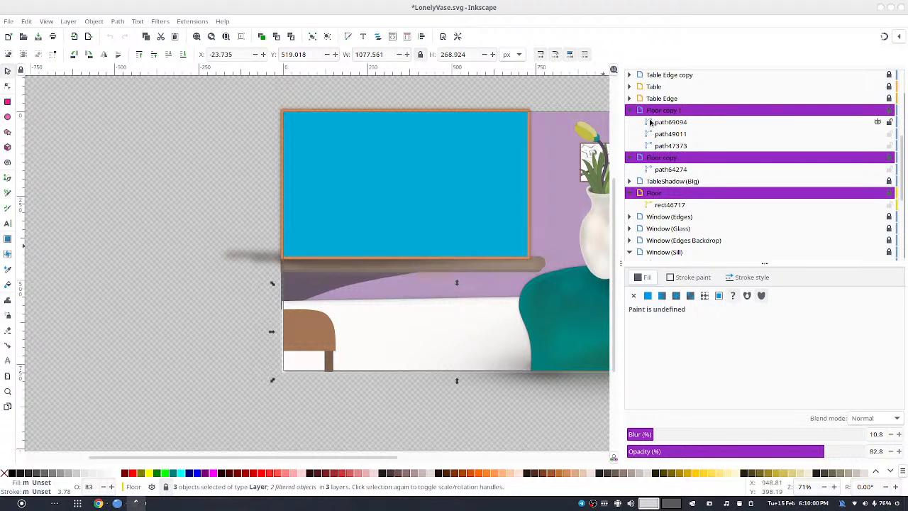
left_click(630, 112)
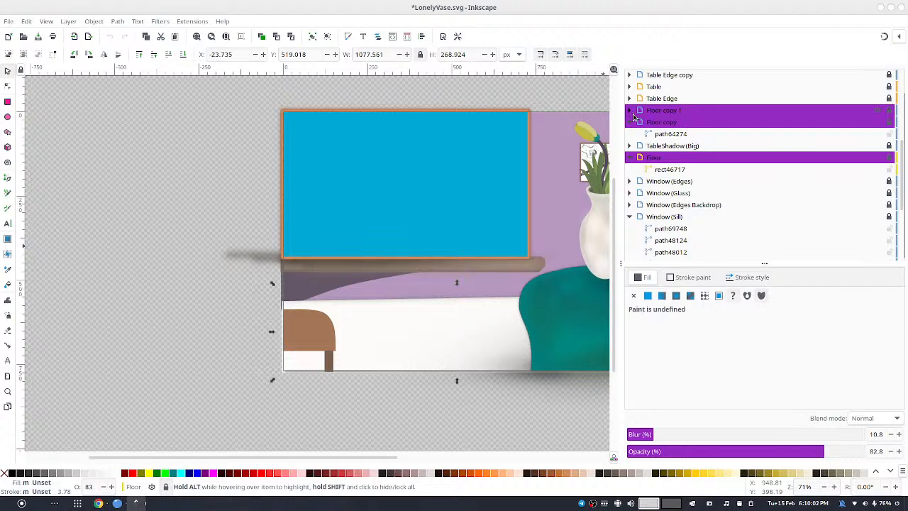
left_click(629, 123)
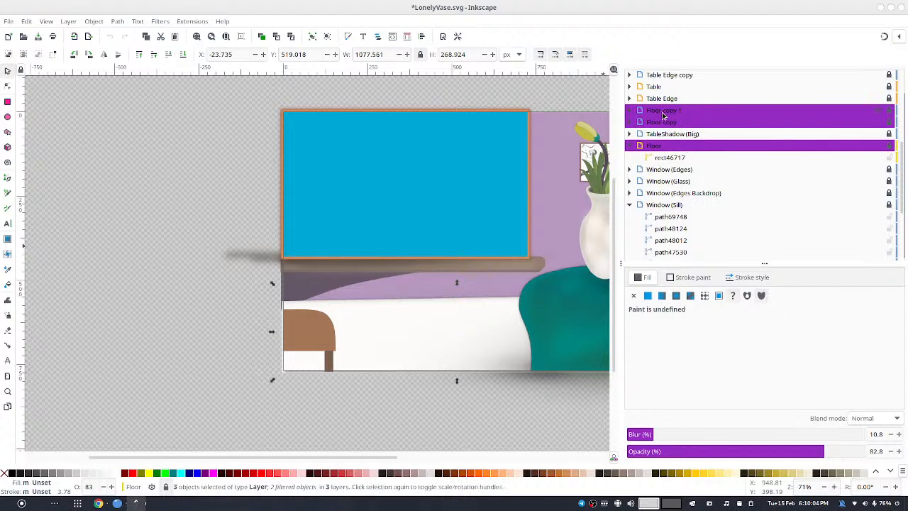
scroll(662, 112, "down", 3)
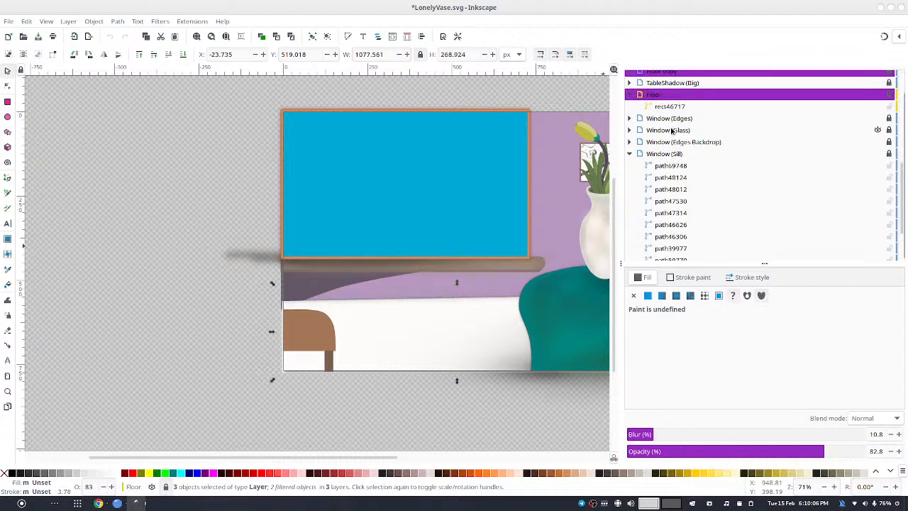
scroll(669, 122, "up", 2)
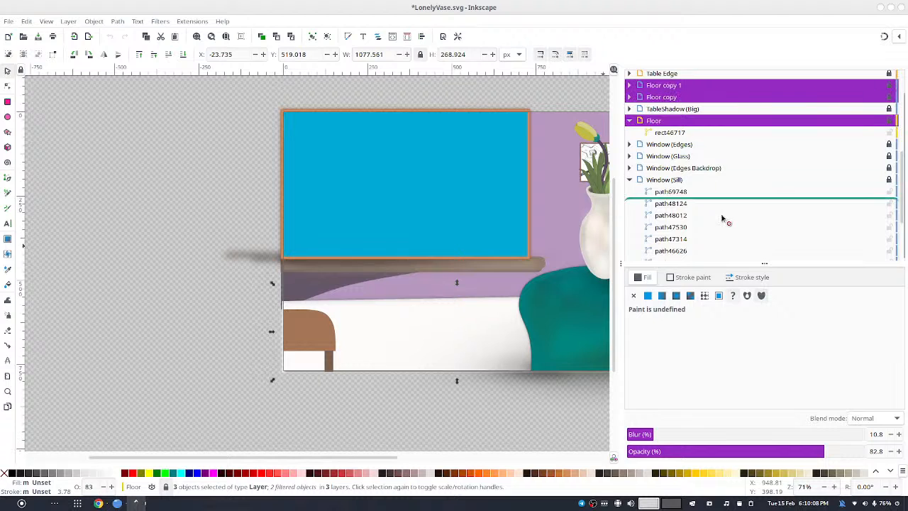
scroll(724, 257, "down", 2)
left_click_drag(695, 243, 718, 231)
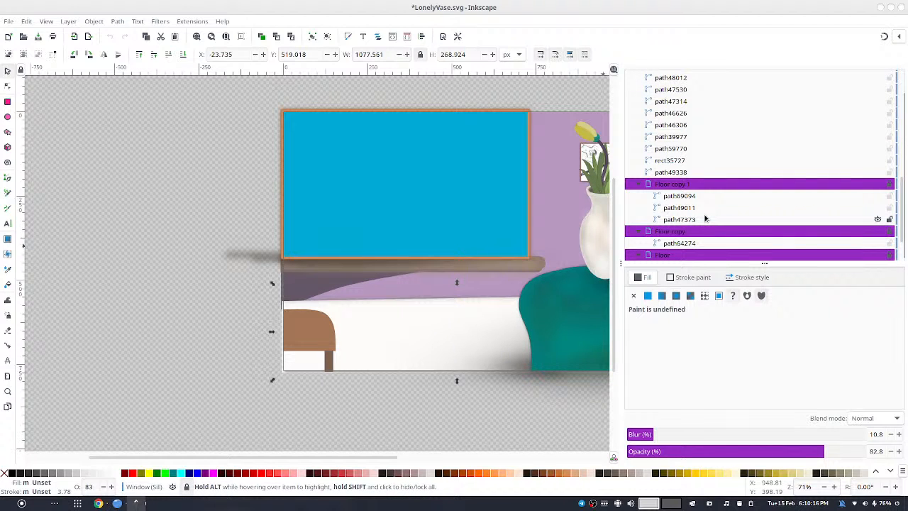
scroll(704, 219, "down", 2)
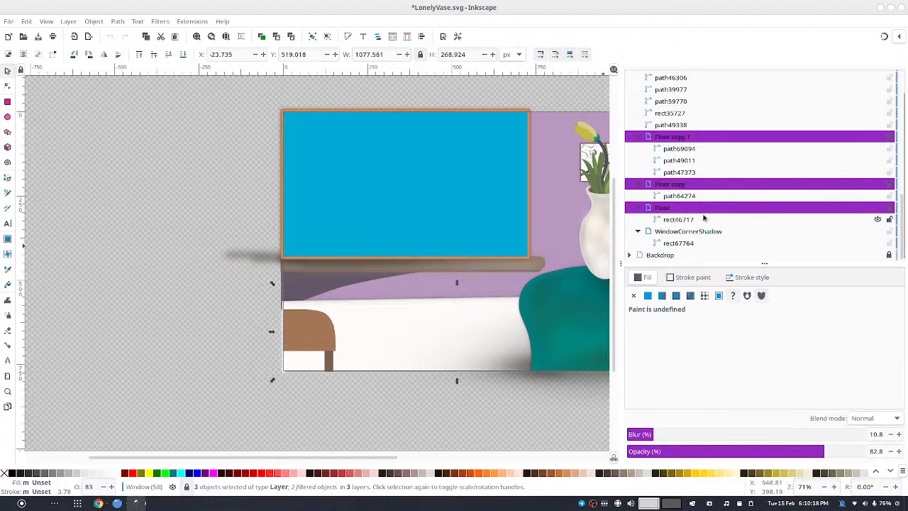
key("ctrl+z")
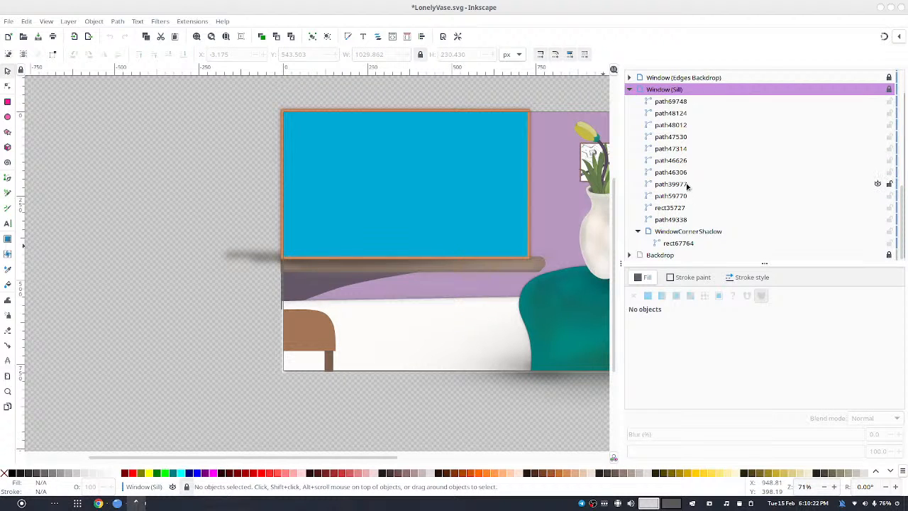
- Move the WindowCornerShadow layer out of Window (Sill) to directly above the Backdrop layer and collapse Backdrop
scroll(688, 186, "up", 4)
scroll(689, 186, "up", 3)
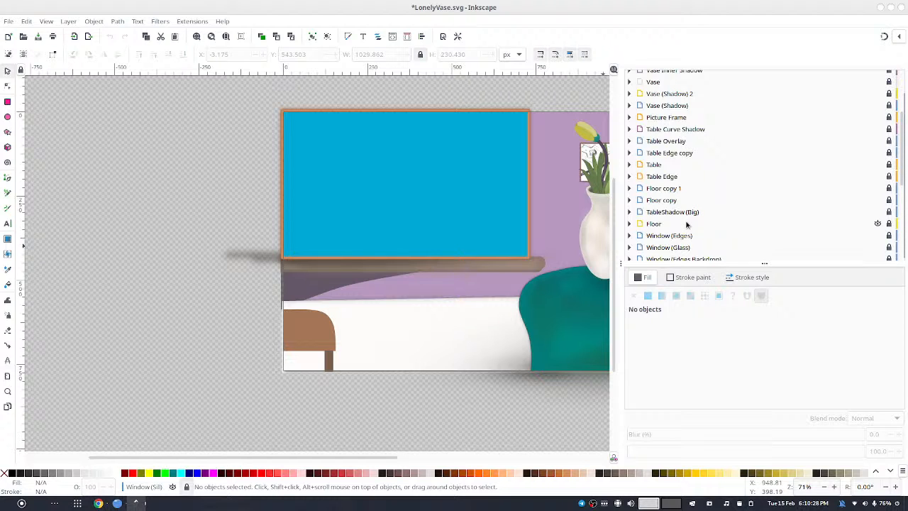
scroll(686, 225, "down", 4)
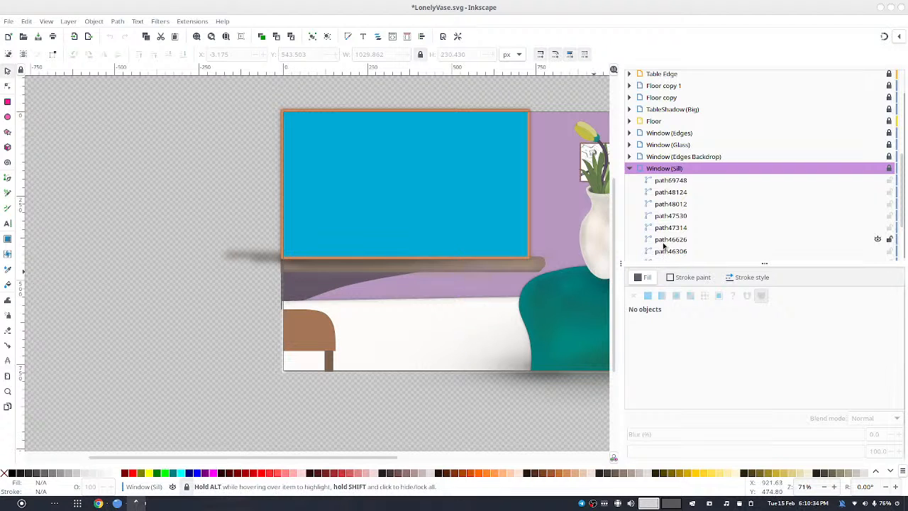
left_click(629, 168)
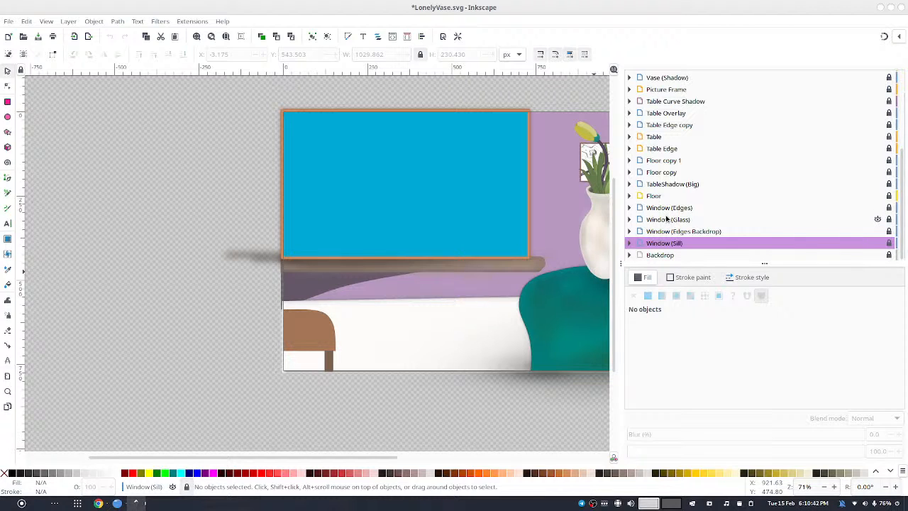
left_click(630, 243)
scroll(642, 245, "down", 4)
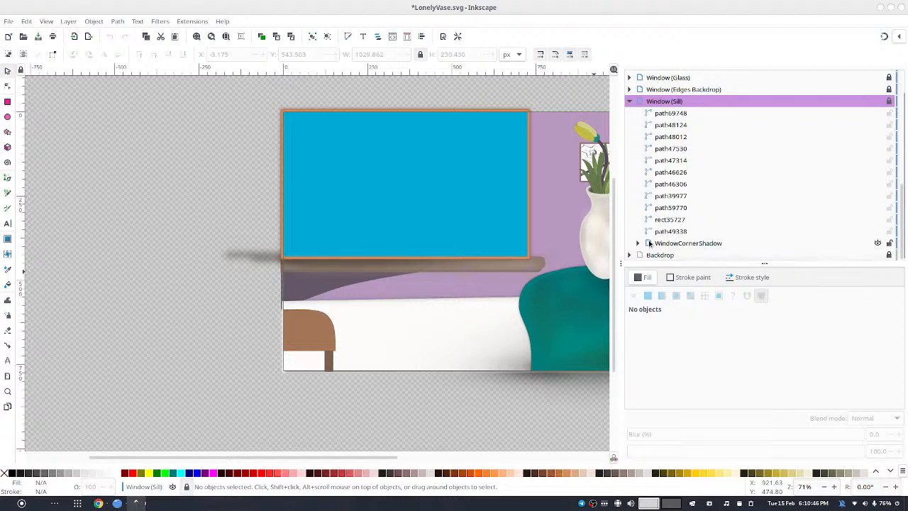
left_click(656, 245)
left_click_drag(675, 244, 693, 244)
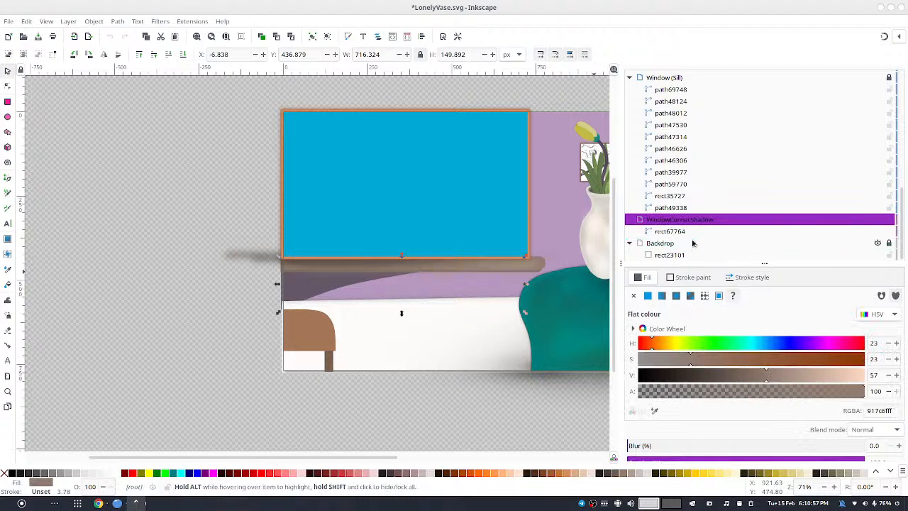
left_click(633, 243)
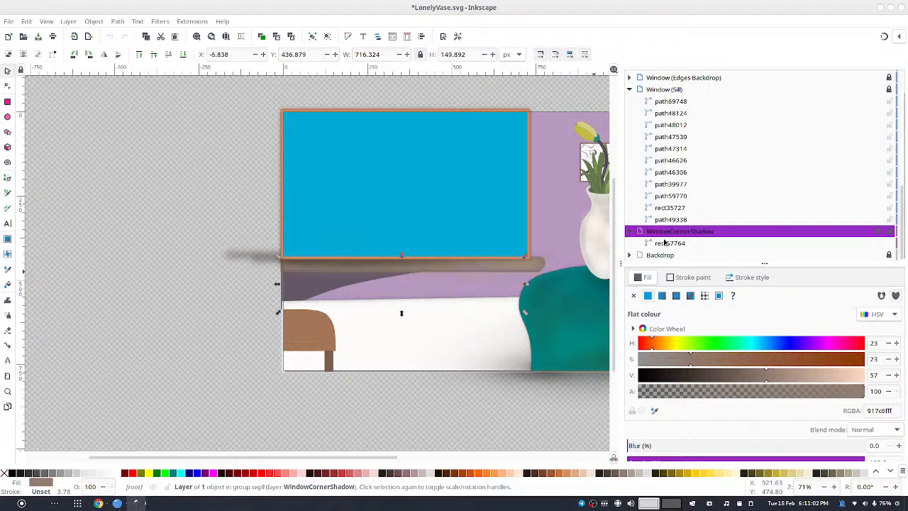
- Set the blur of the shadow path inside the WindowCornerShadow layer to 37.6%
left_click(670, 245)
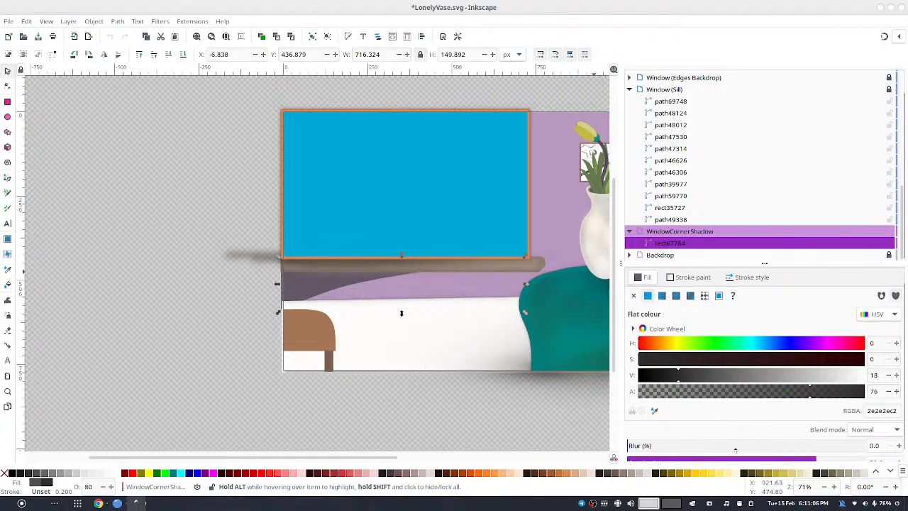
left_click(719, 447)
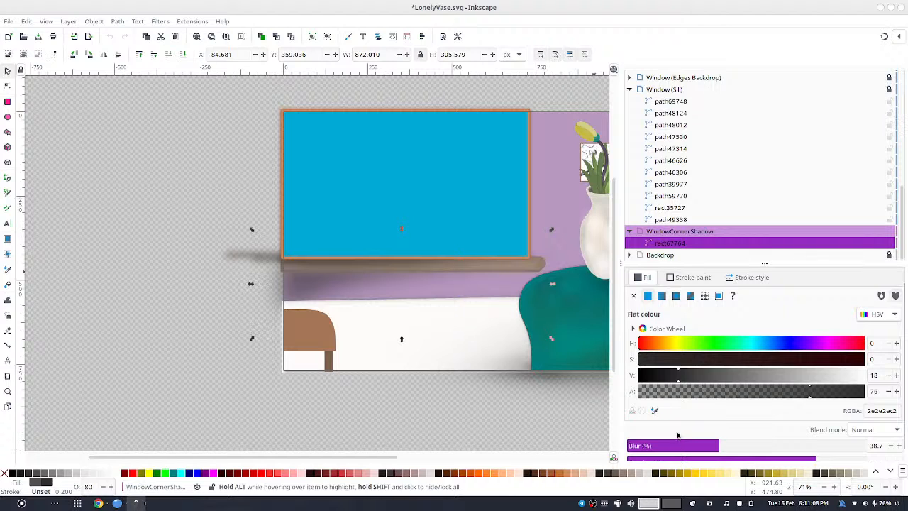
left_click_drag(681, 444, 703, 438)
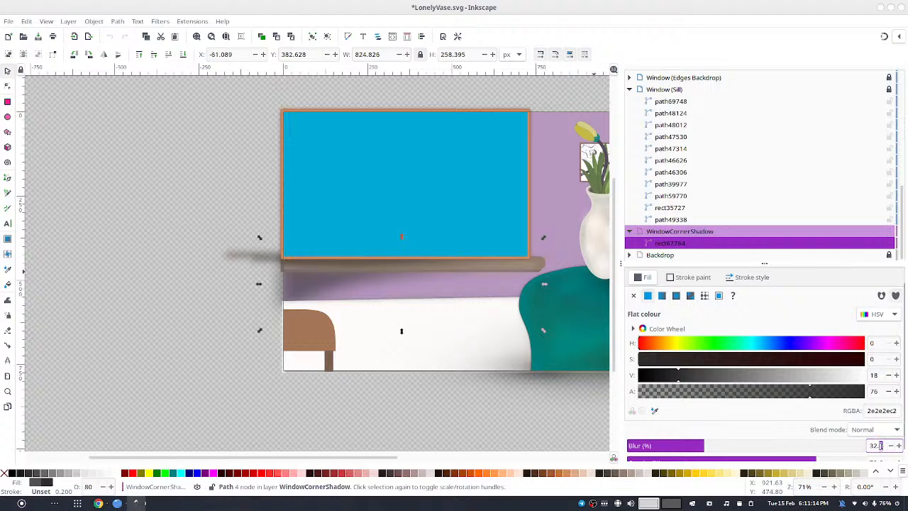
scroll(871, 446, "up", 5)
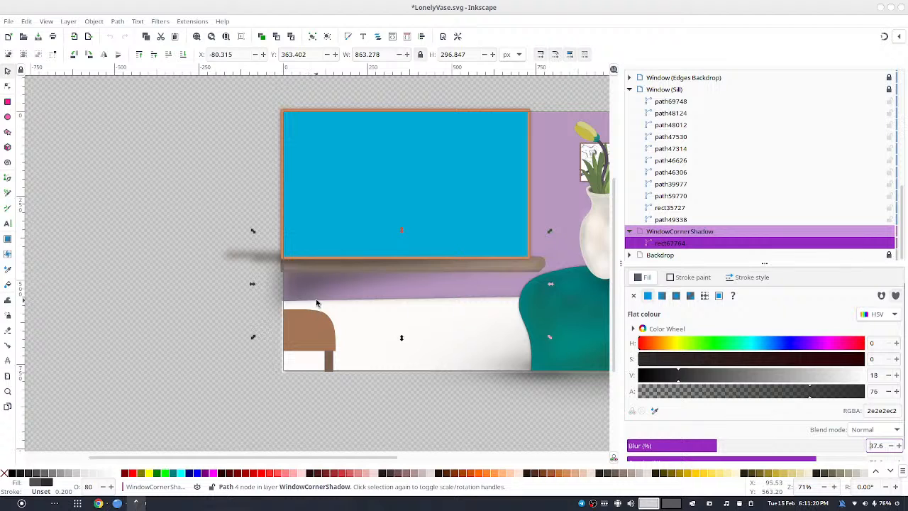
- Nudge the blurred shadow path left until its X position is about -94.3 px
left_click(312, 293)
left_click(312, 294)
key("Left")
key("Left")
key("Left")
key("Left")
key("Left")
key("Left")
key("Left")
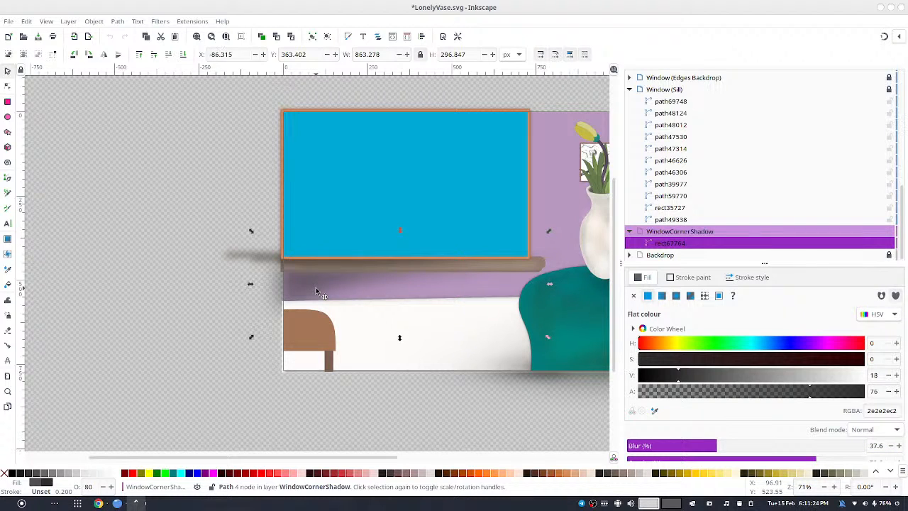
key("Left")
key("Left")
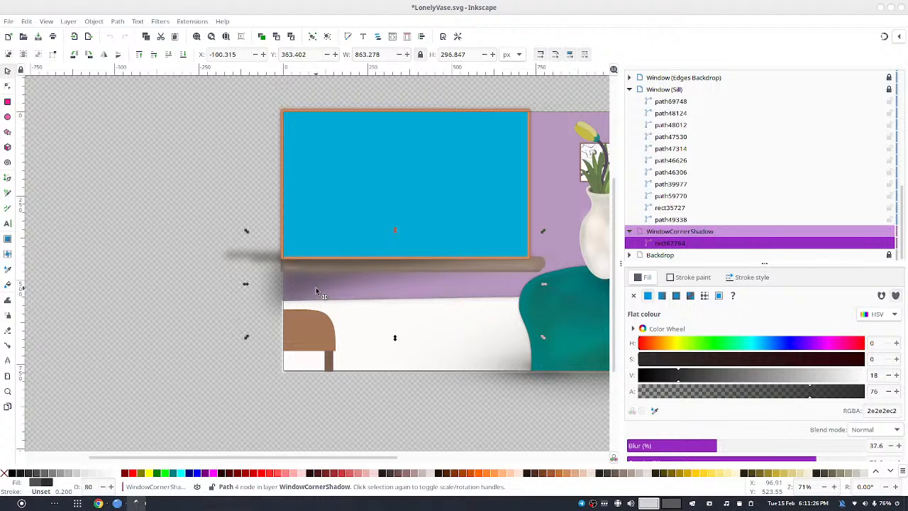
key("Right")
key("Right")
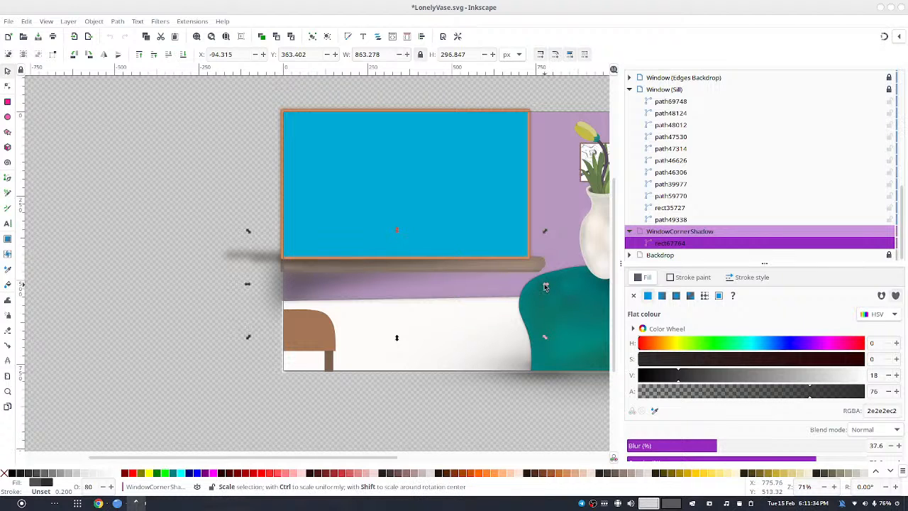
- Stretch the shadow's right side outward to a width of about 1030 px and shift it to about X -110.1 px
left_click_drag(545, 287, 589, 282)
key("Escape")
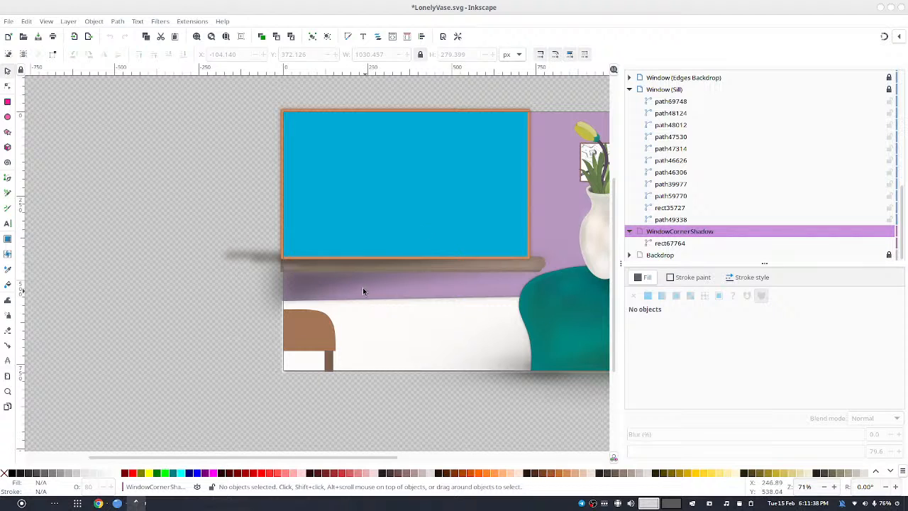
left_click(361, 286)
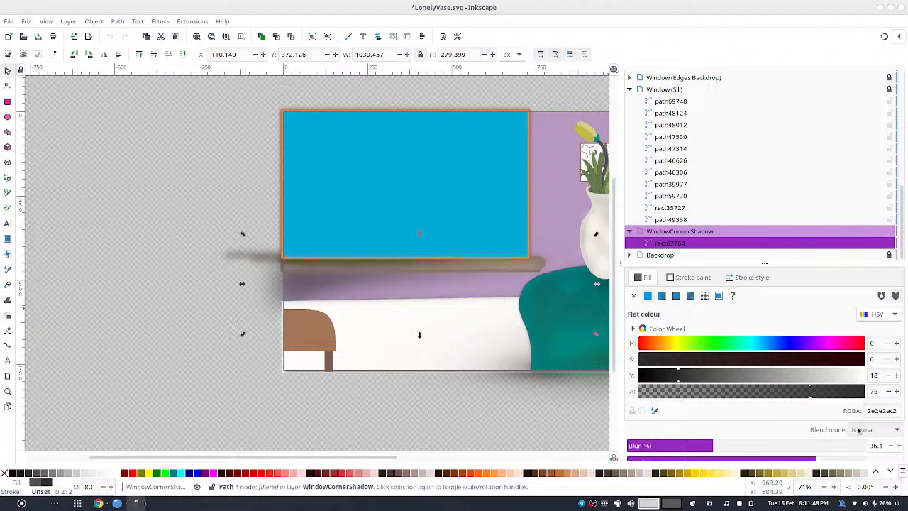
- Try Overlay, Hard Light, Soft Light and Colour blending on the shadow path and set its blend mode to Multiply
scroll(863, 425, "down", 3)
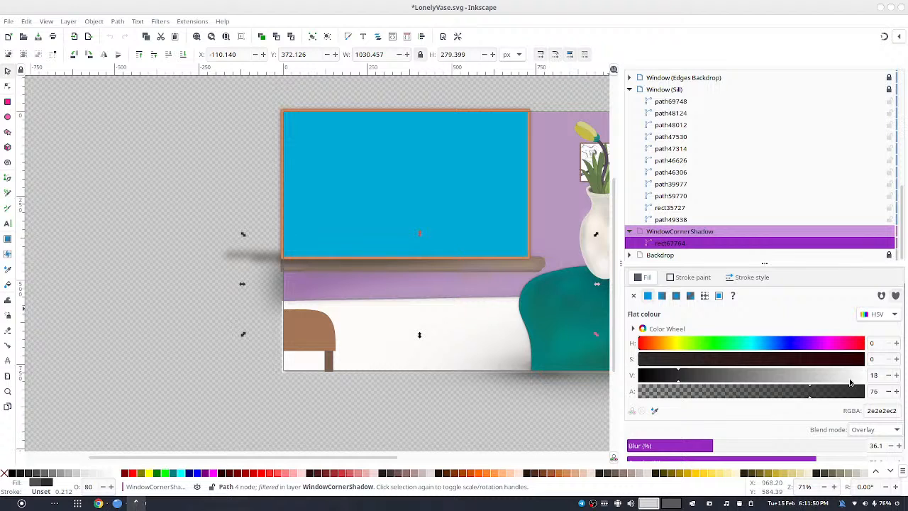
scroll(905, 257, "down", 1)
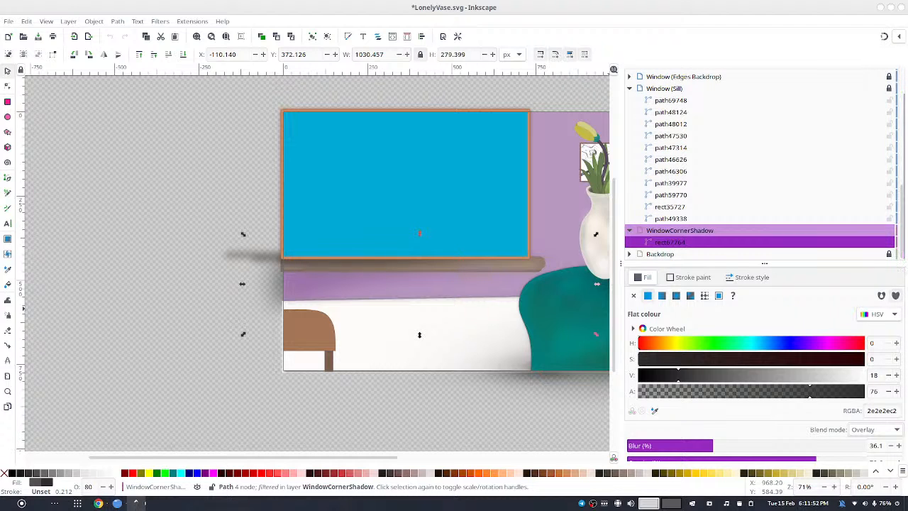
scroll(904, 319, "down", 1)
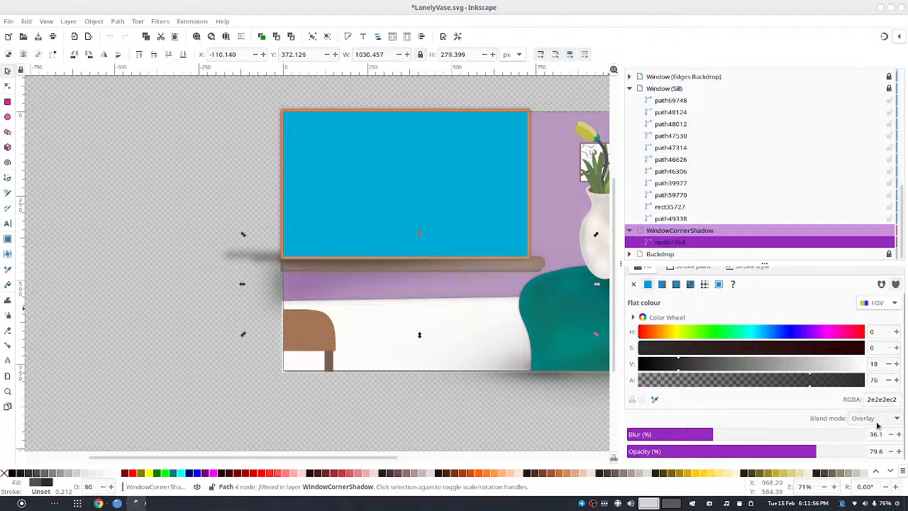
scroll(869, 419, "down", 3)
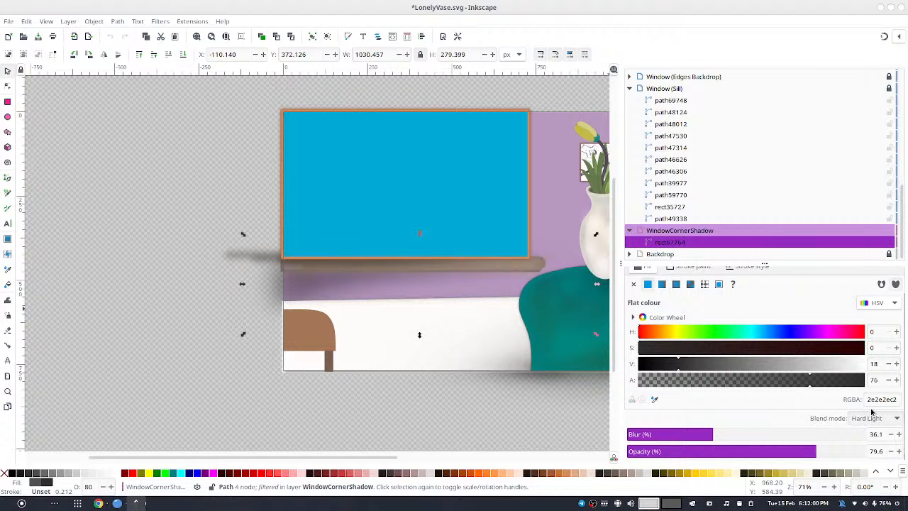
scroll(868, 420, "down", 1)
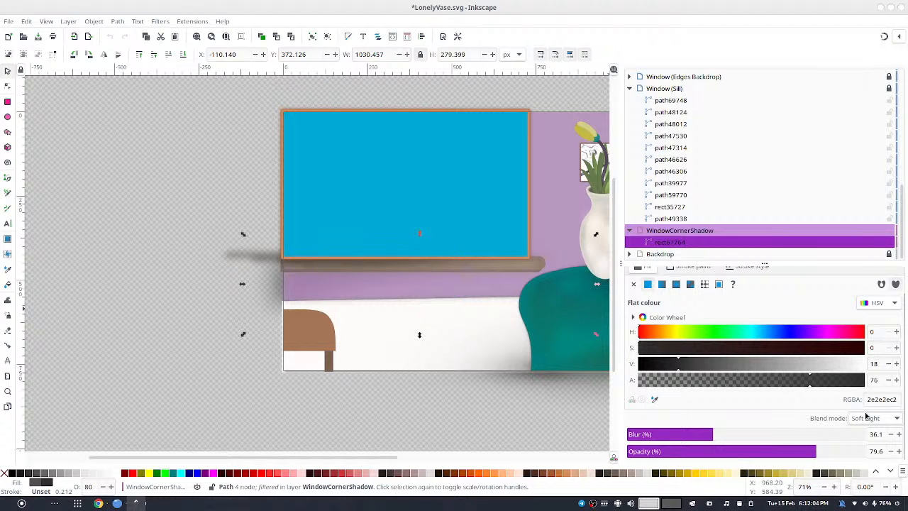
left_click_drag(462, 341, 284, 358)
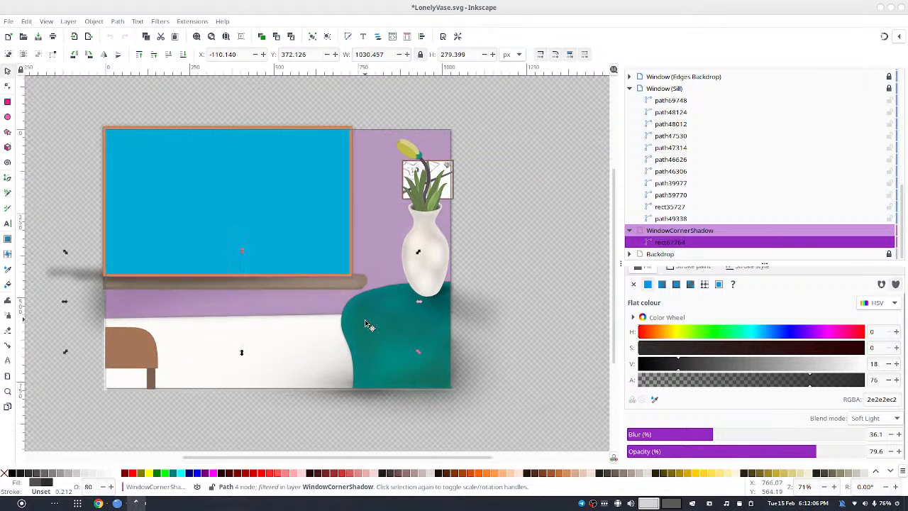
left_click_drag(365, 319, 433, 297)
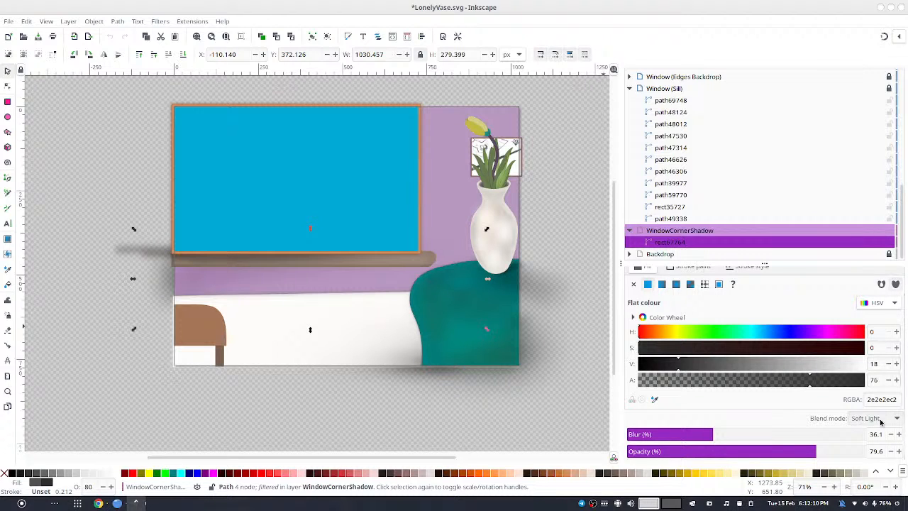
left_click(872, 479)
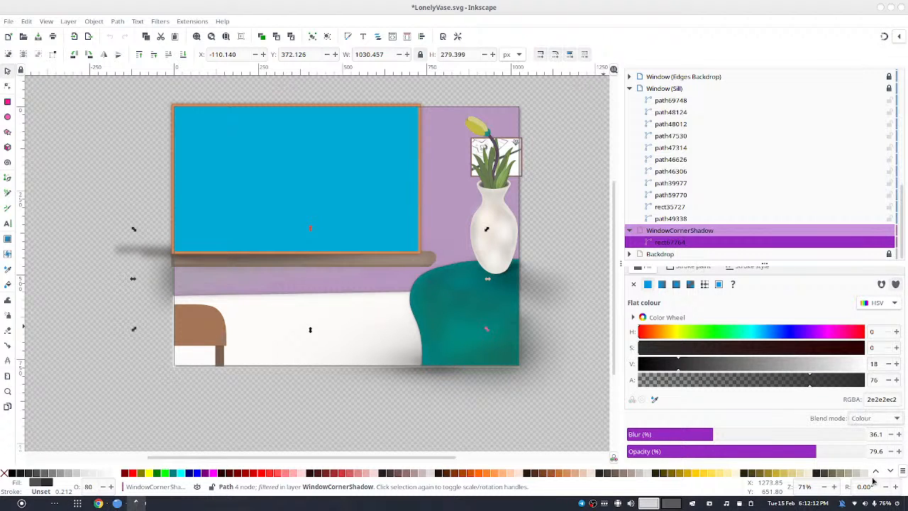
left_click(882, 232)
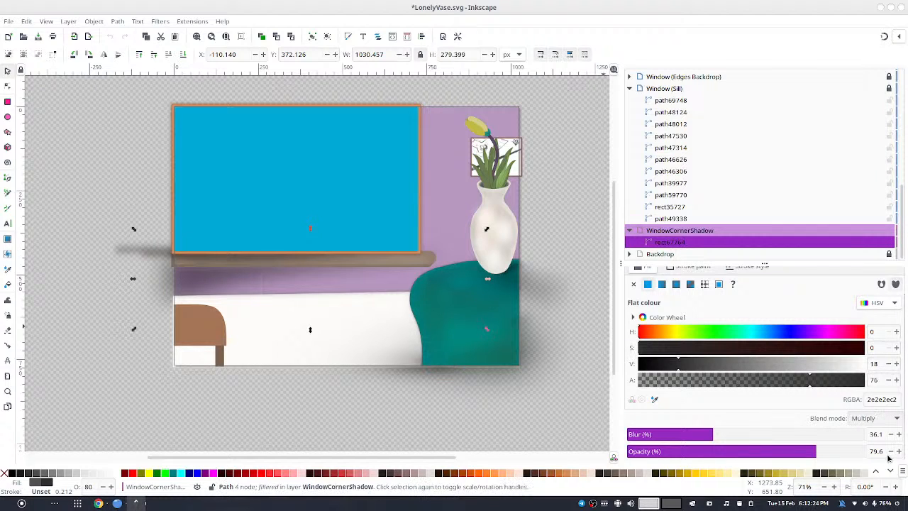
- Set the corner shadow path's blend mode to Overlay and lower its opacity to 63.6%
left_click(877, 374)
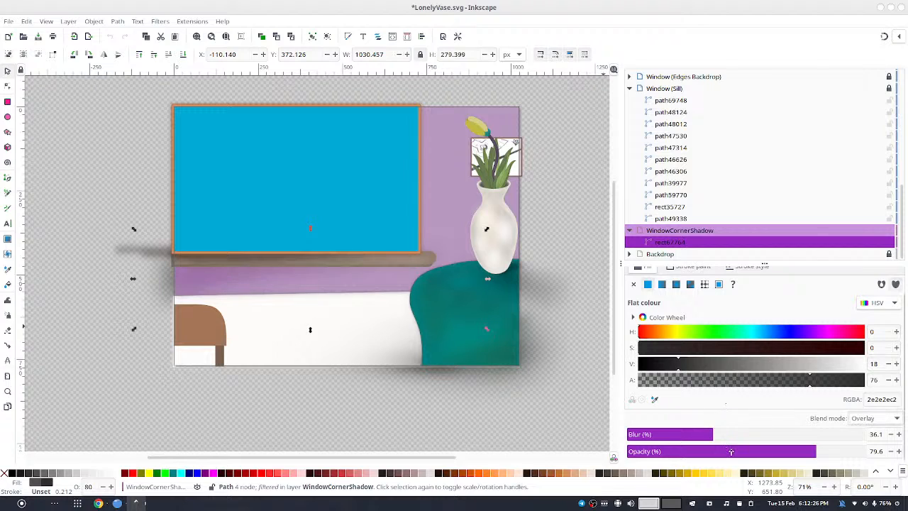
left_click(745, 451)
left_click_drag(758, 451, 771, 453)
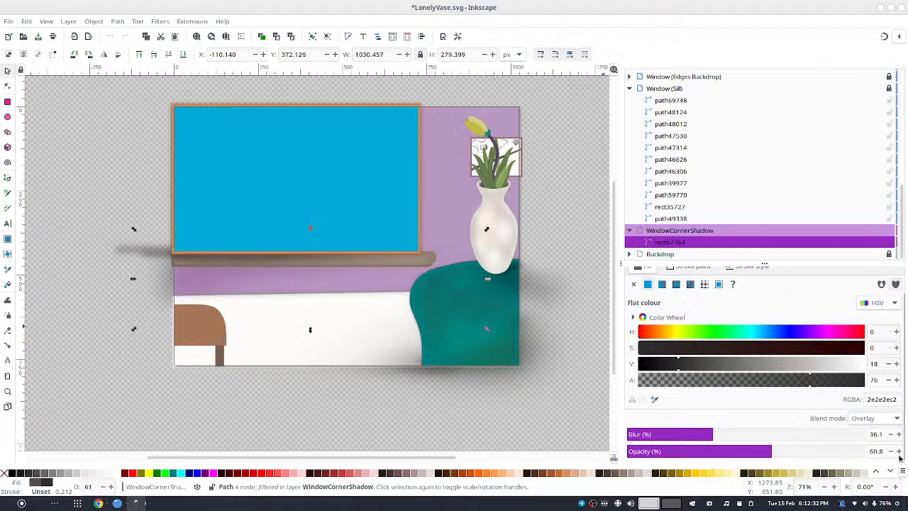
left_click_drag(883, 452, 880, 451)
left_click_drag(772, 452, 778, 453)
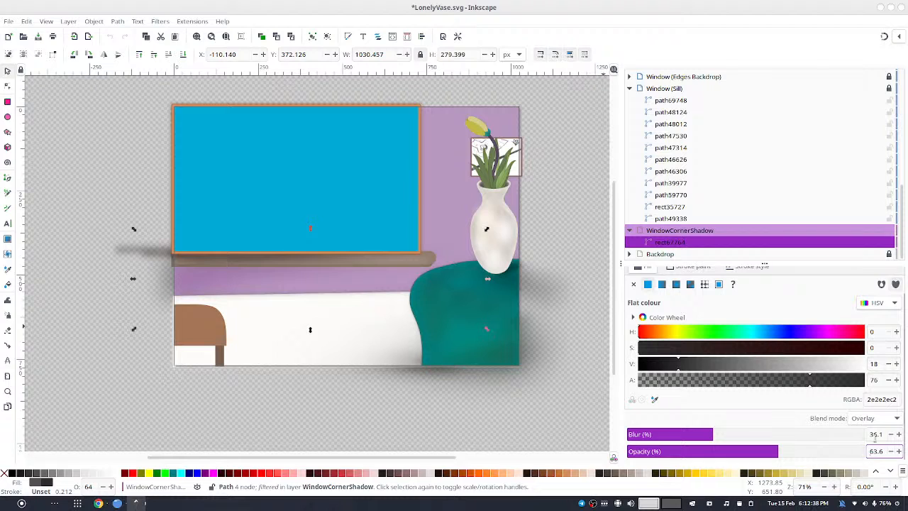
- Set the blur of the corner shadow path to 37.6% and deselect it
left_click(882, 438)
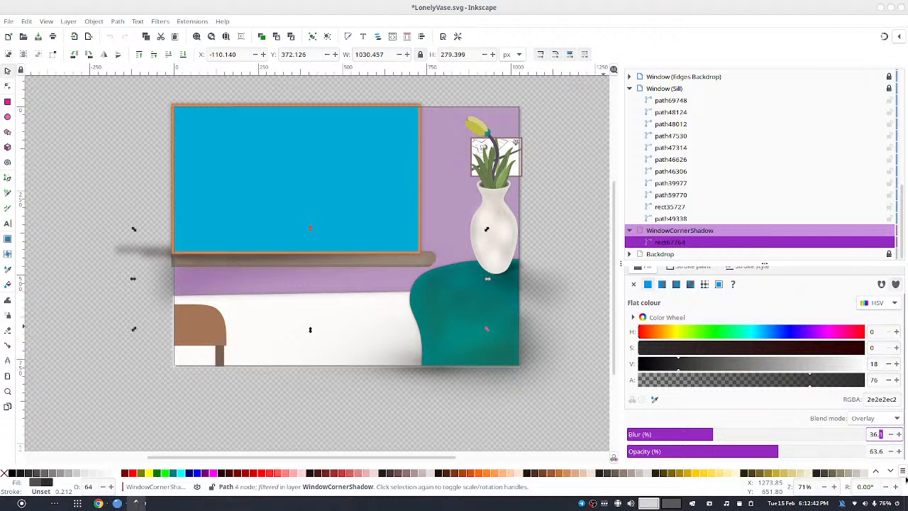
left_click_drag(714, 434, 717, 435)
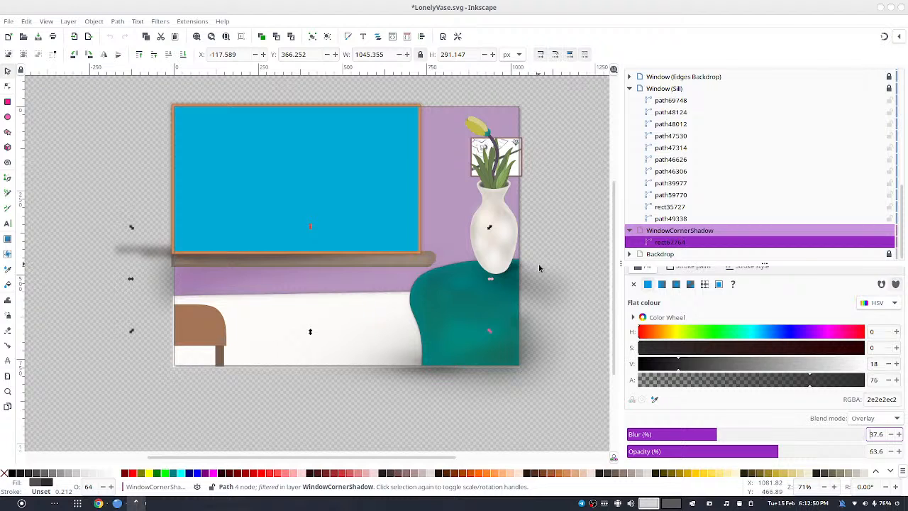
left_click(194, 254)
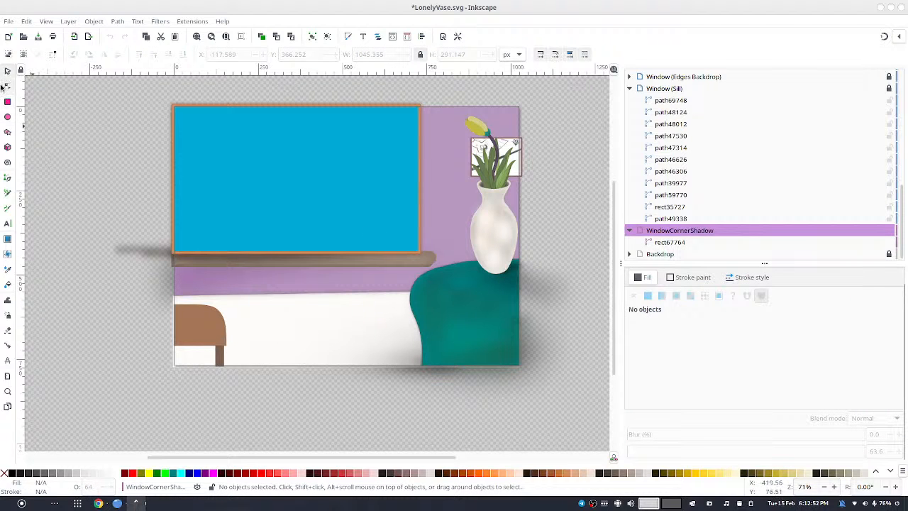
- Draw an ellipse with radii of about 77.6 × 43 px over the sill's left end and darken its fill to a brightness value of 5
left_click(8, 117)
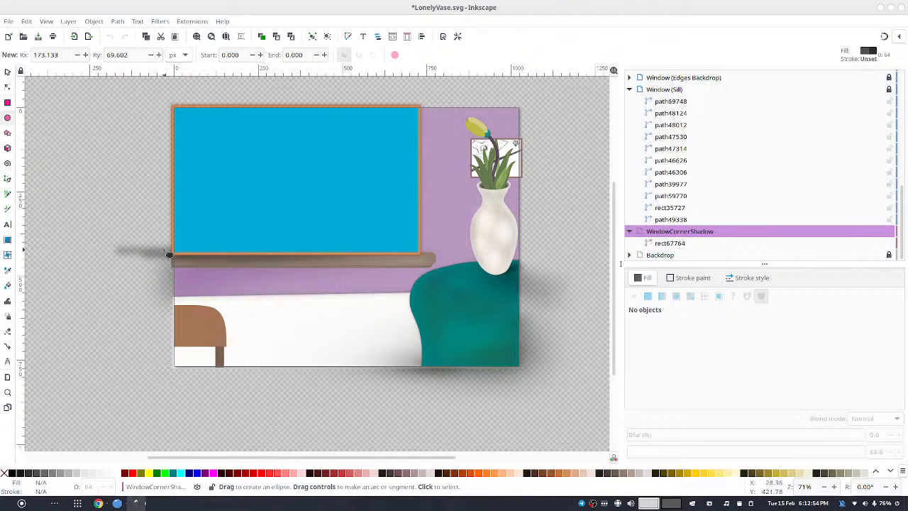
left_click_drag(161, 249, 216, 278)
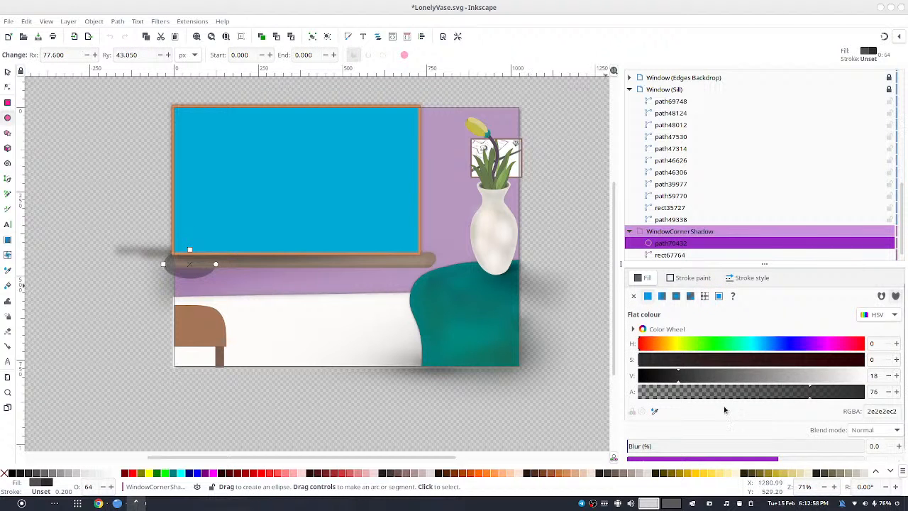
left_click(669, 381)
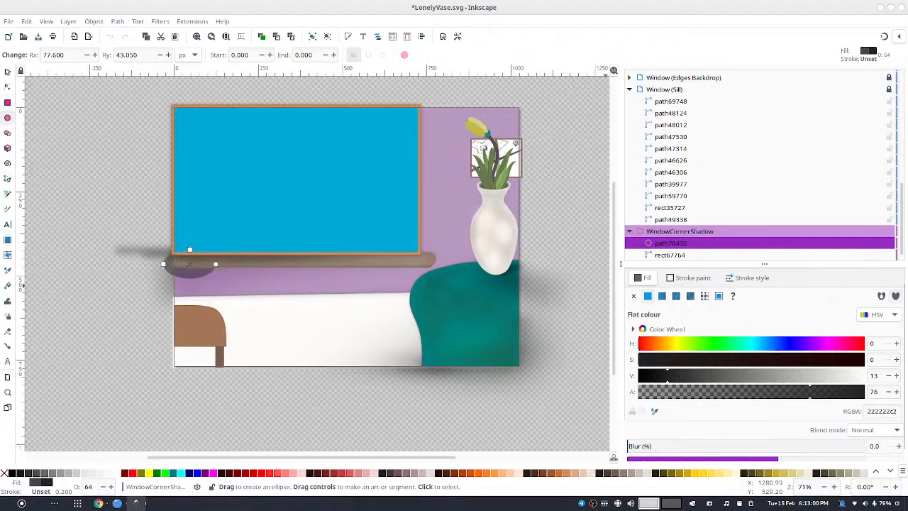
left_click(889, 376)
left_click(890, 376)
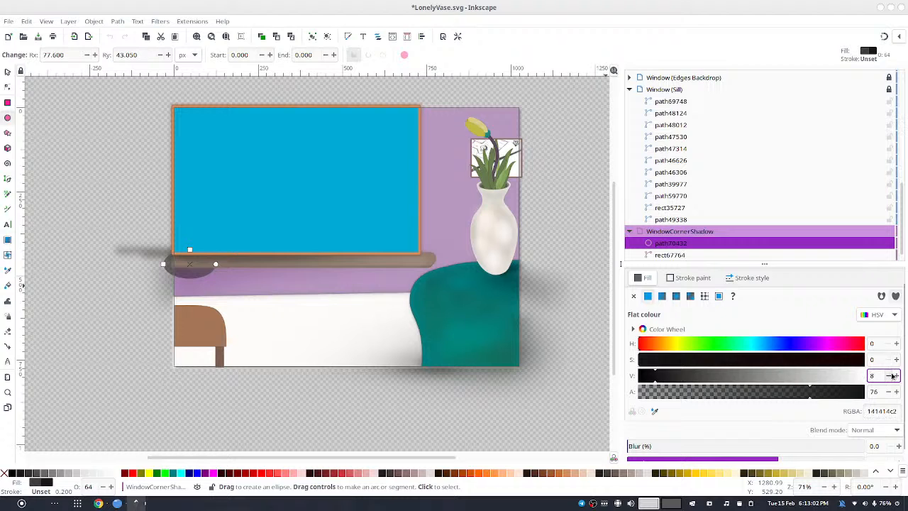
left_click(890, 376)
left_click(889, 376)
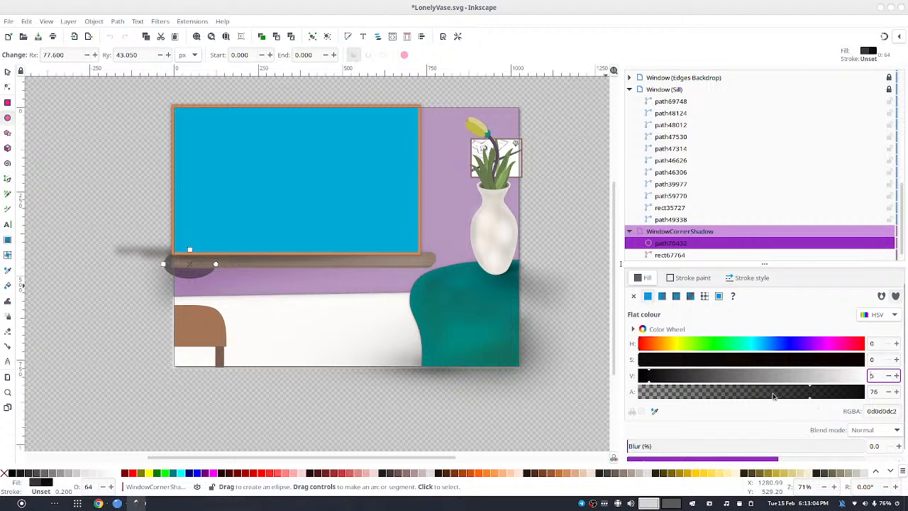
- Blur the dark ellipse at the sill's left end to 93.6%
left_click(759, 446)
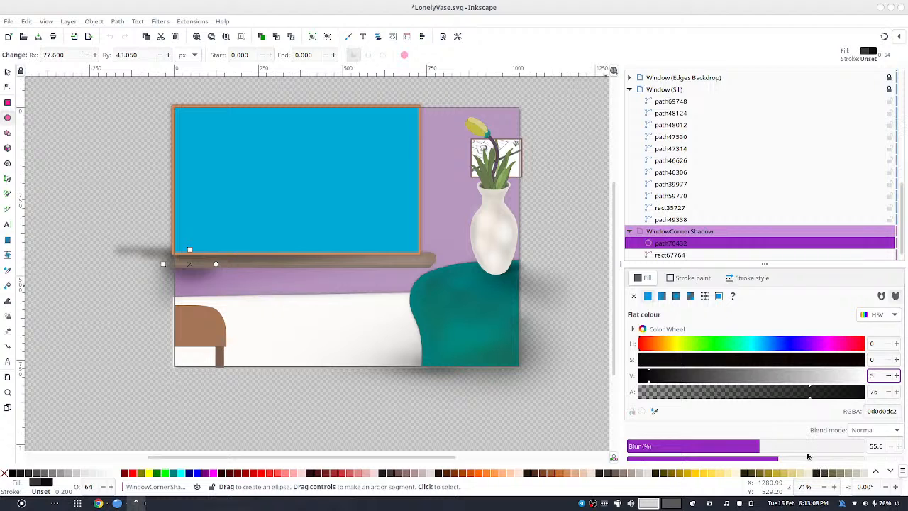
left_click_drag(807, 455, 841, 454)
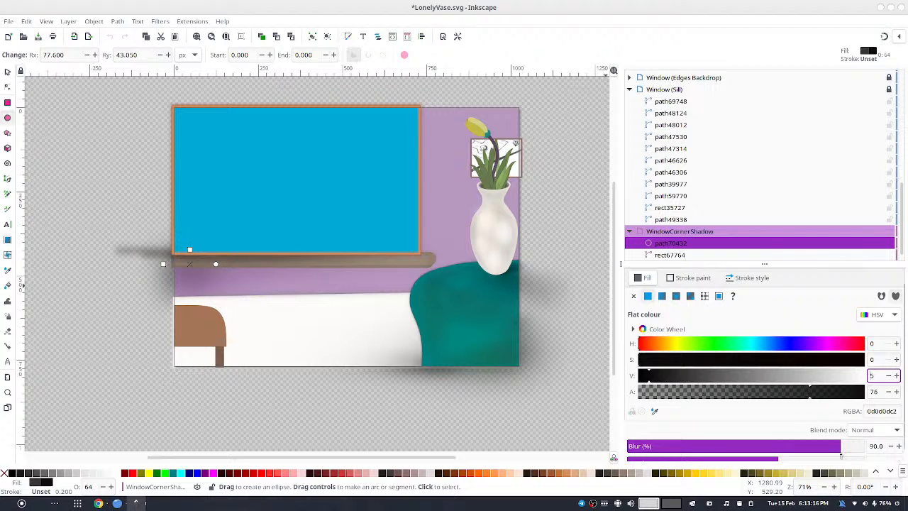
left_click(880, 445)
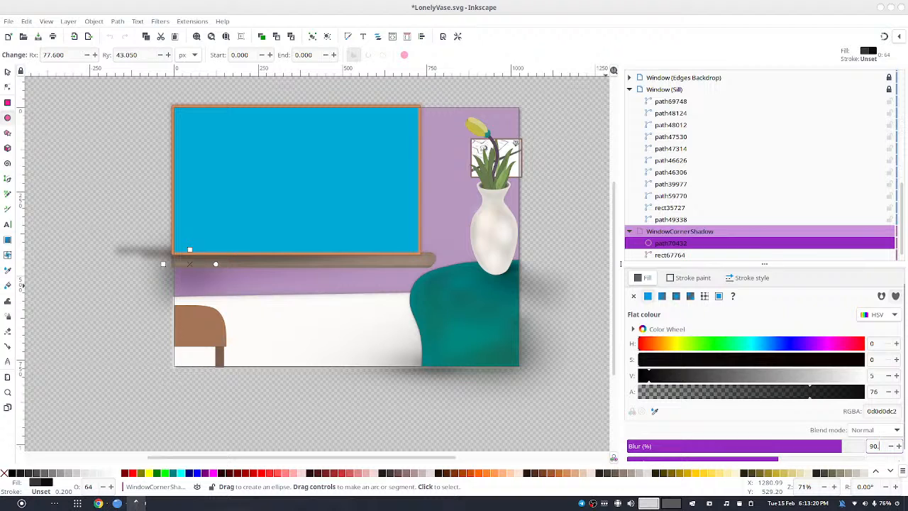
type("6")
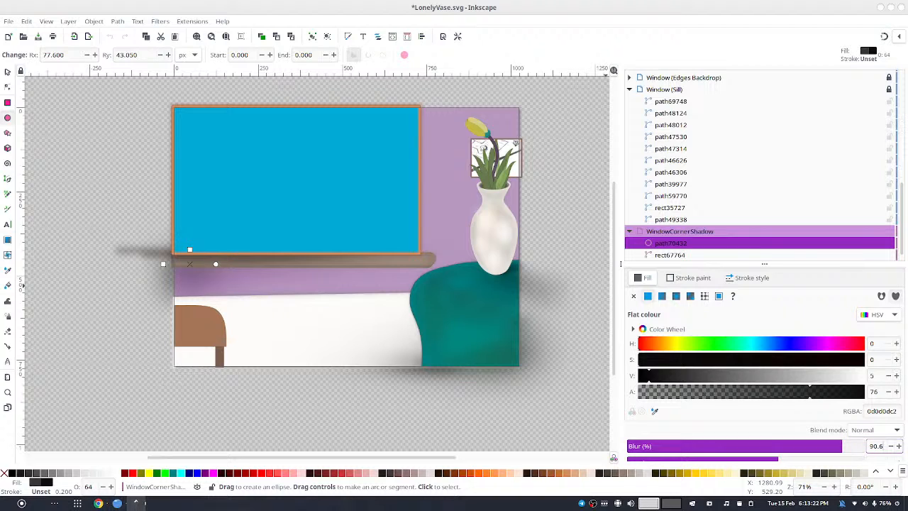
left_click(897, 445)
left_click(897, 446)
left_click(896, 445)
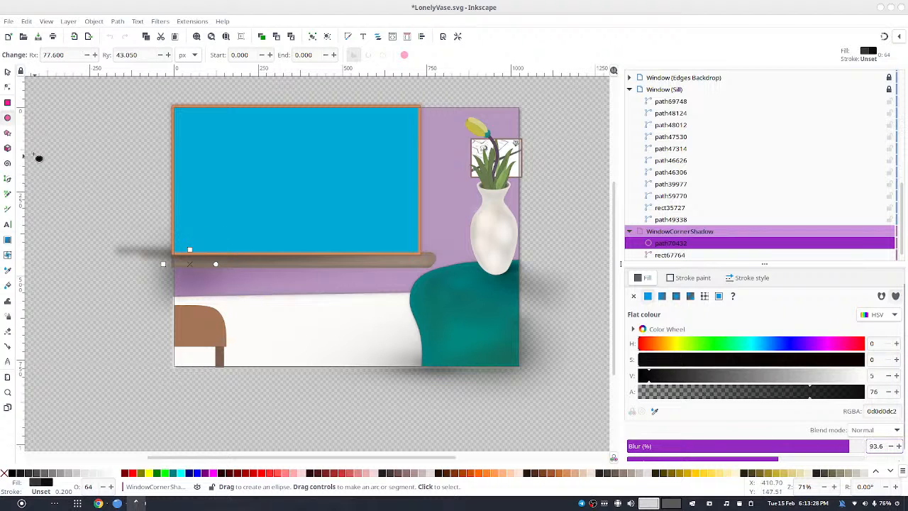
- Duplicate the blurred ellipse, scale it to about 357 × 297 px, and place a copy at about X -201, Y 415 px
left_click(6, 72)
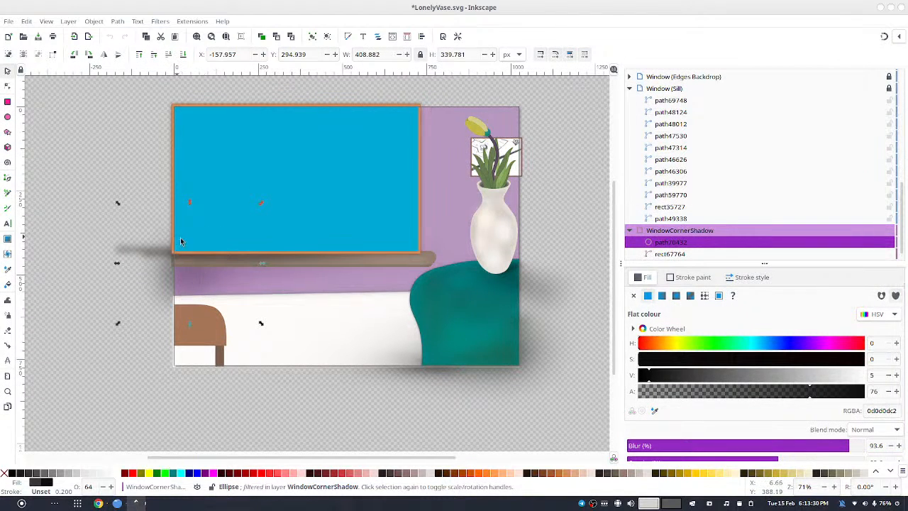
left_click_drag(195, 272, 280, 278)
key("ctrl+d")
left_click_drag(340, 320, 322, 315)
left_click_drag(257, 274, 168, 315)
key("ctrl+z")
left_click(266, 271)
key("ctrl+d")
key("ctrl+d")
key("ctrl+d")
left_click(565, 193)
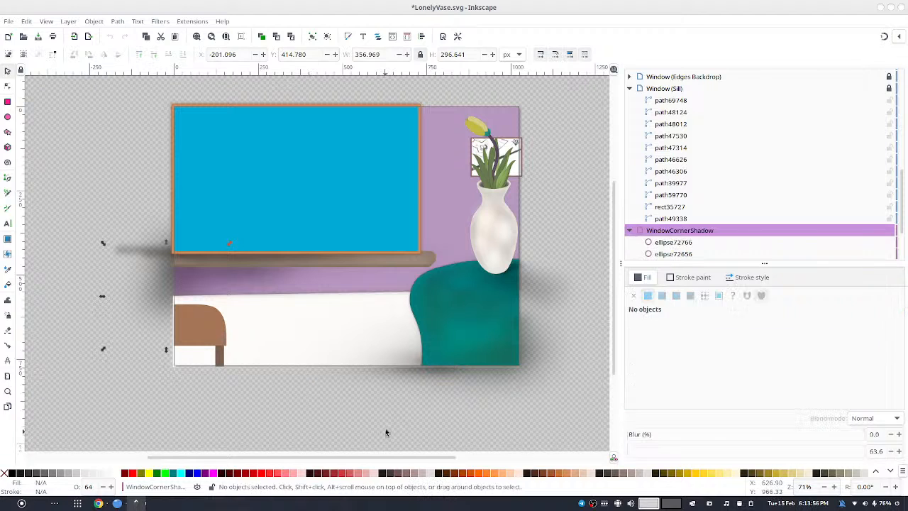
- Duplicate the smaller blurred ellipse and place copies rightward along the underside of the sill, to about X 301, Y 280 px
left_click(273, 276)
key("ctrl+d")
left_click_drag(292, 276, 350, 268)
key("ctrl+z")
key("Escape")
left_click(280, 270)
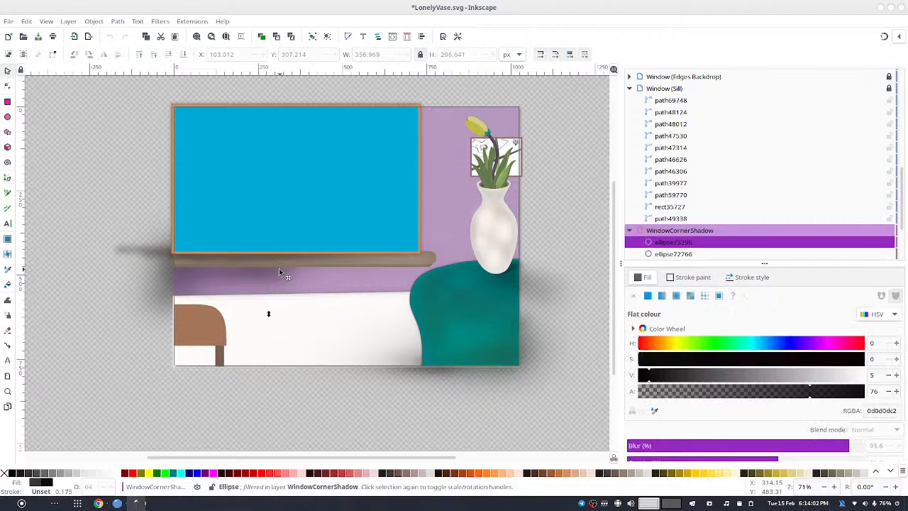
left_click_drag(278, 270, 347, 267)
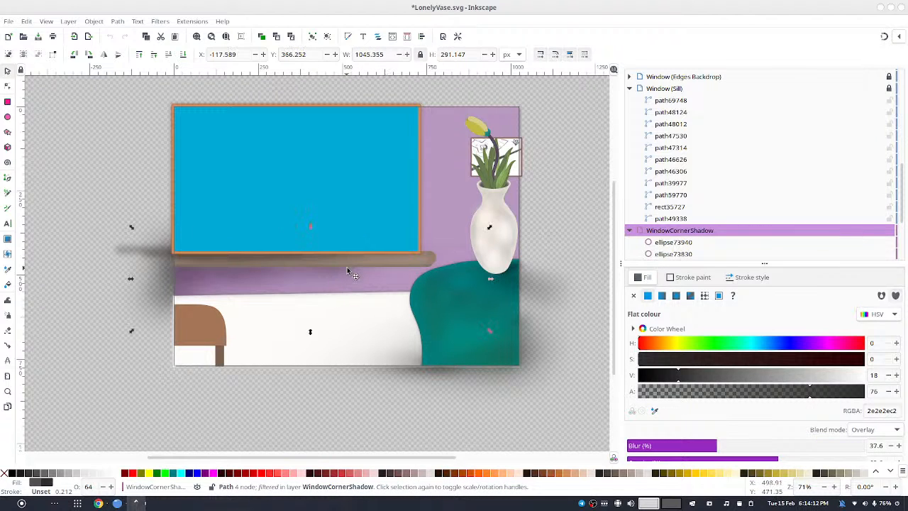
- Select the rightmost blurred ellipse beneath the sill and move it further right to about X 413, Y 279 px
key("Escape")
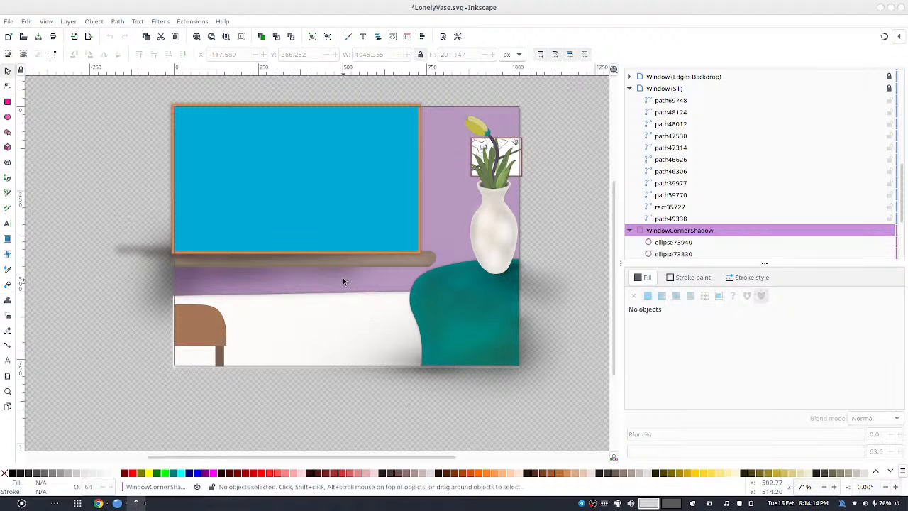
left_click(338, 267)
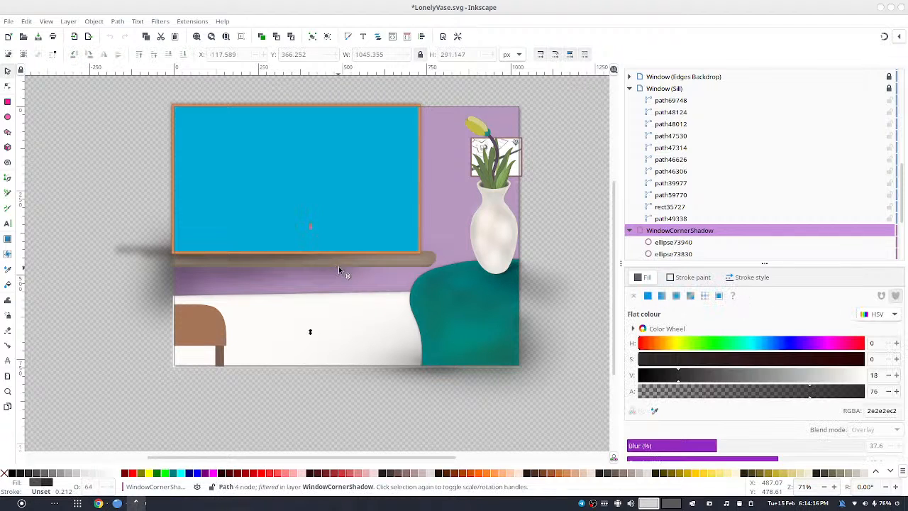
left_click(338, 264)
left_click(338, 243, "alt")
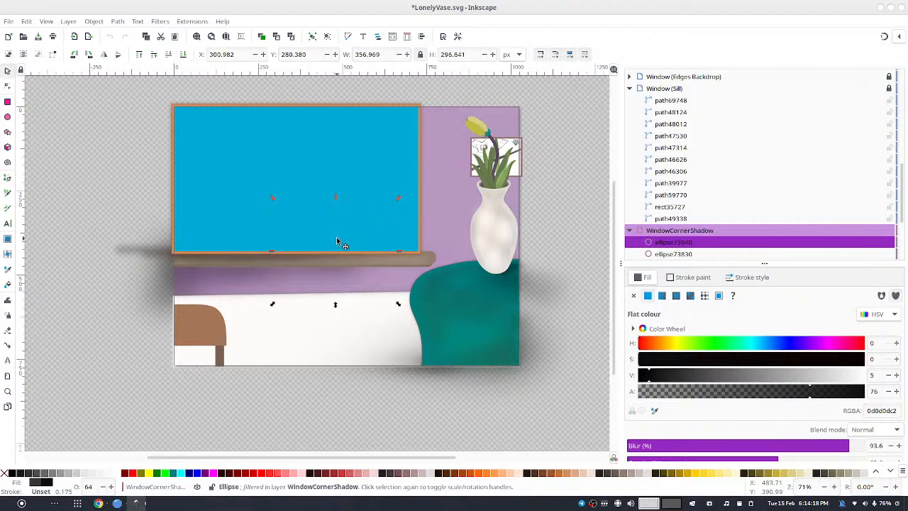
left_click_drag(338, 242, 379, 238)
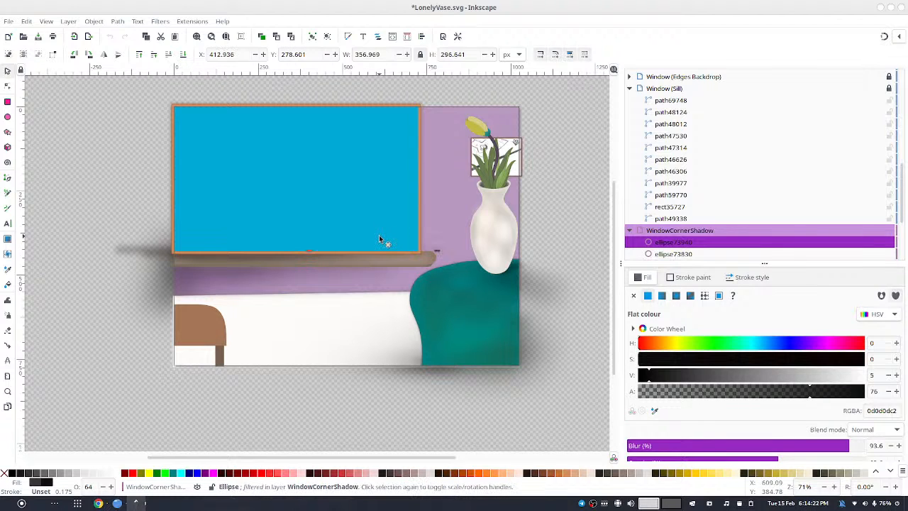
left_click(566, 298)
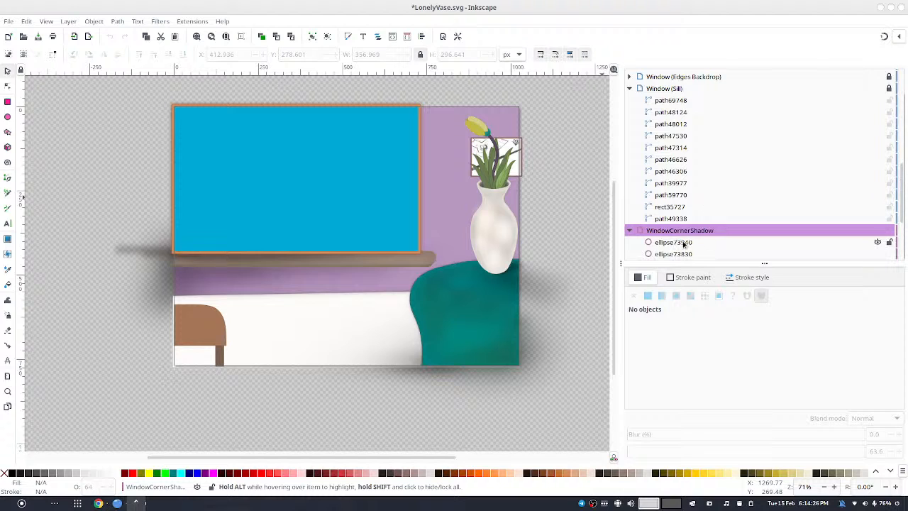
- Collapse the WindowCornerShadow and Window (Sill) layers and add a new layer named Floor (Shadow) directly above the Floor layer
left_click(629, 231)
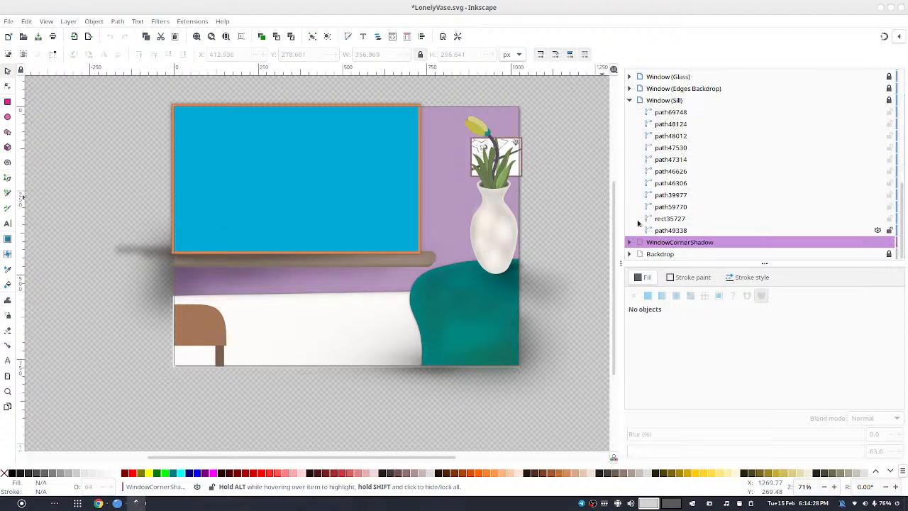
scroll(661, 201, "up", 2)
left_click(629, 153)
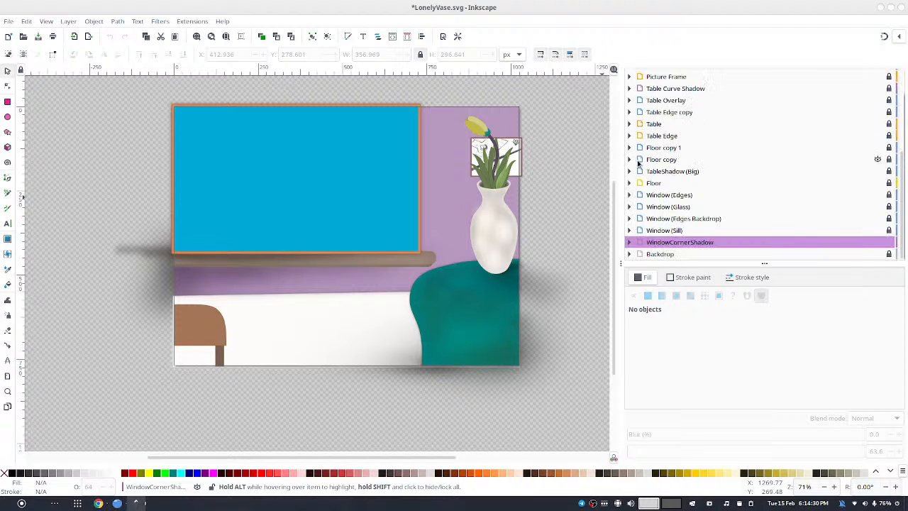
left_click(648, 184)
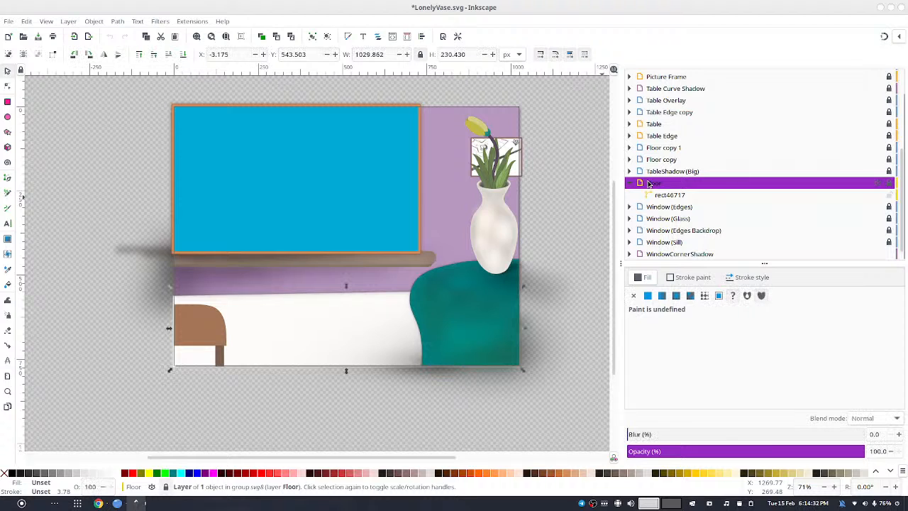
left_click(645, 173)
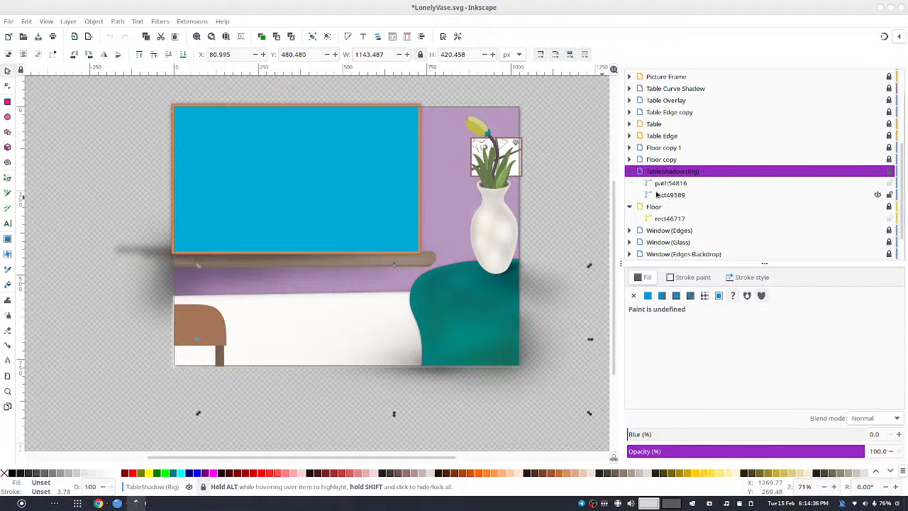
left_click(632, 175)
left_click(647, 185)
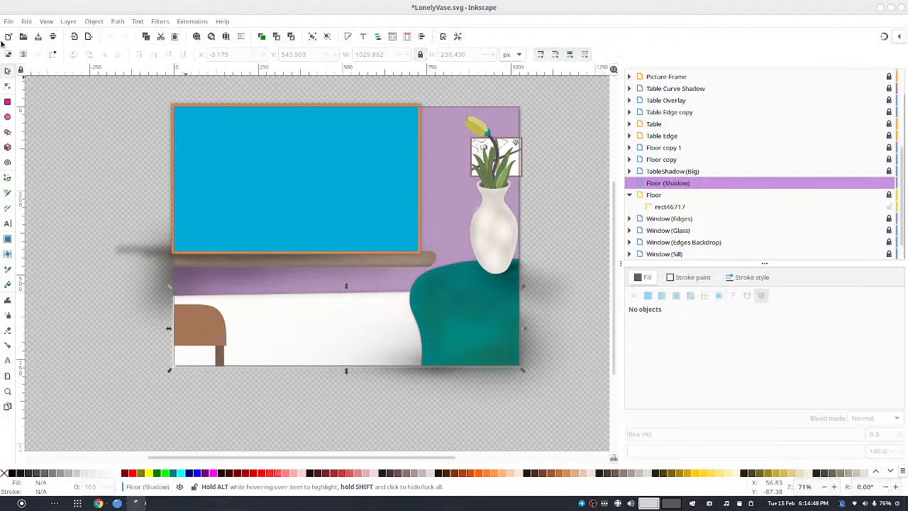
- Draw a flat dark ellipse of about 341 × 54 px along the floor's upper edge and shift it left to about X -143, Y 538 px
left_click(7, 117)
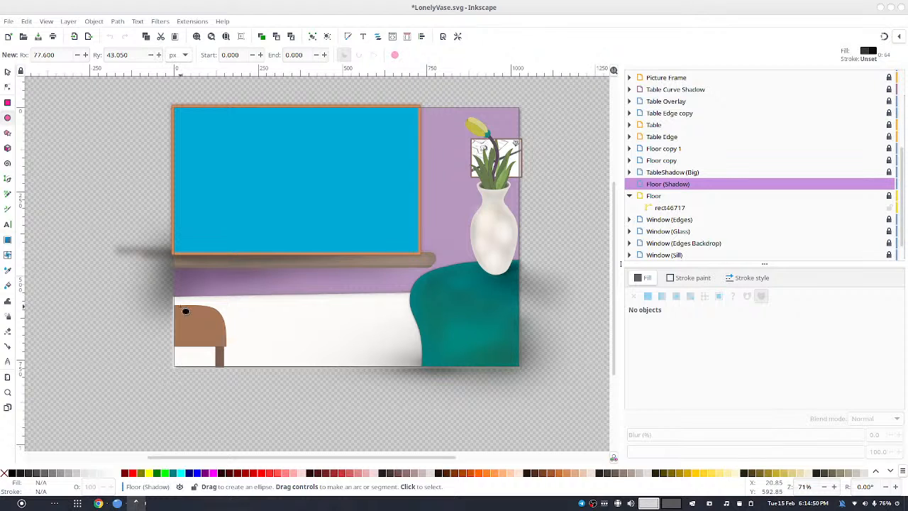
left_click_drag(177, 293, 291, 310)
left_click(7, 71)
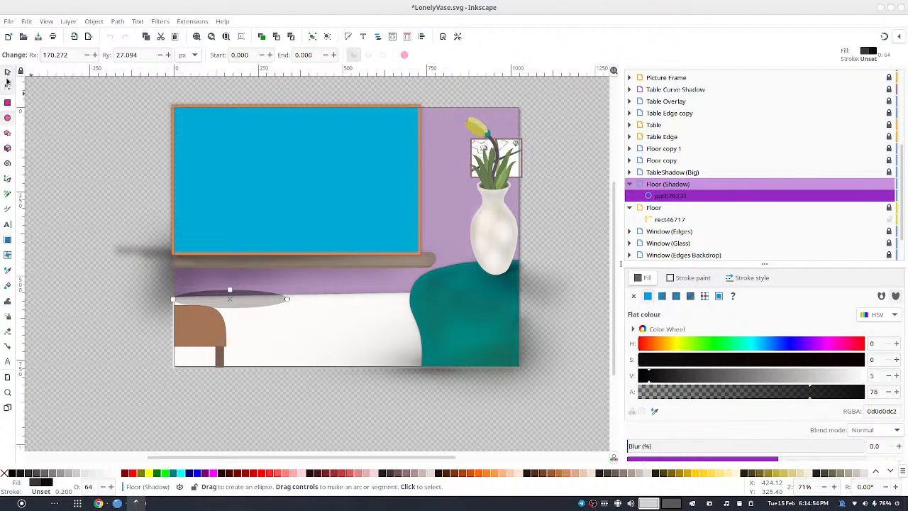
left_click_drag(262, 311, 208, 308)
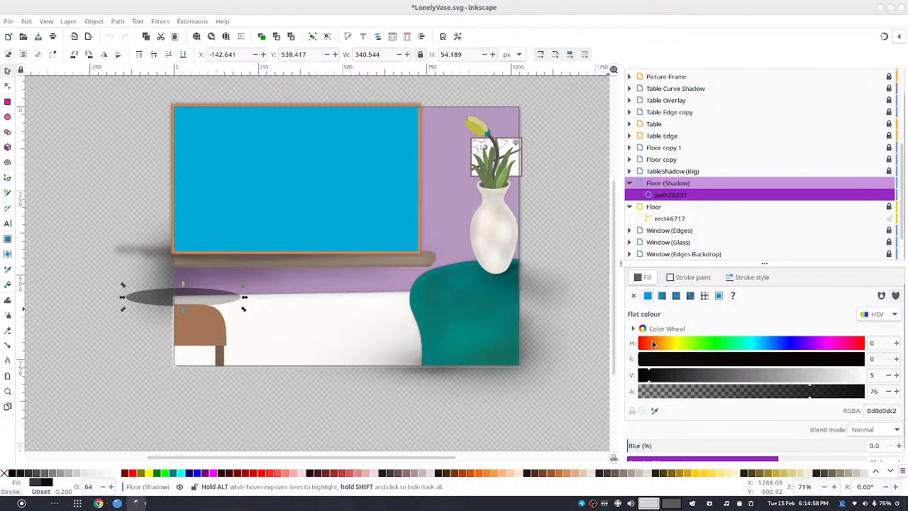
- Blur the flat ellipse in the Floor (Shadow) layer to 55.9%
scroll(746, 438, "down", 1)
mouse_move(738, 434)
left_mouse_down()
mouse_move(786, 443)
mouse_move(760, 434)
left_mouse_up()
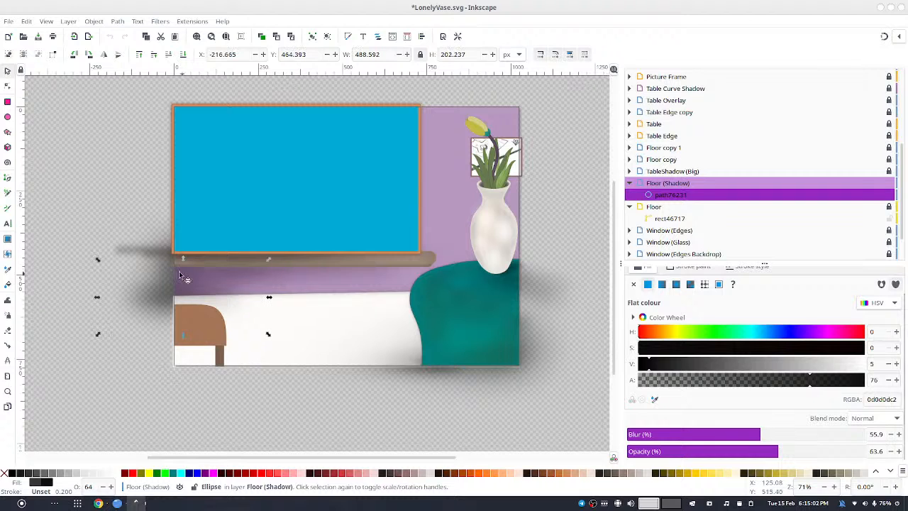
left_click(184, 342)
left_click(191, 319)
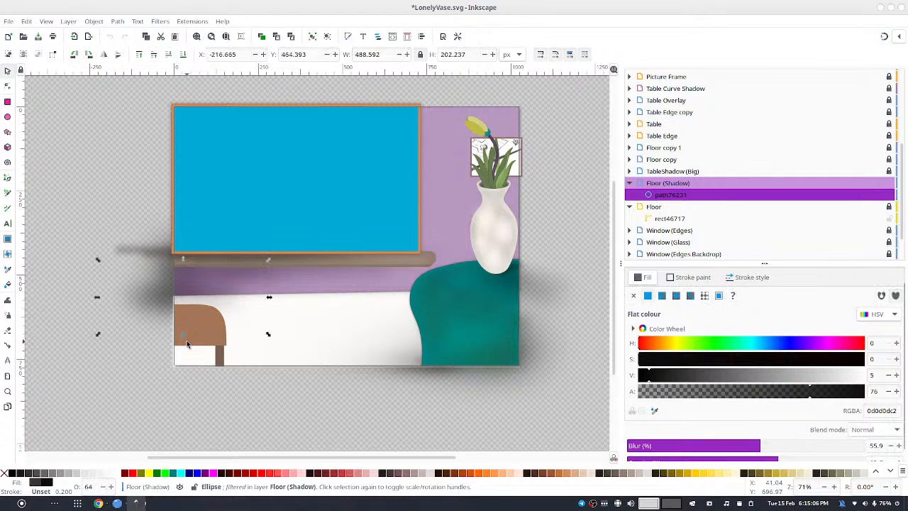
- Reposition the blurred dark ellipse along the floor's upper edge to about Y 510 px and set its blur to 64.8%
left_click_drag(185, 335, 213, 314)
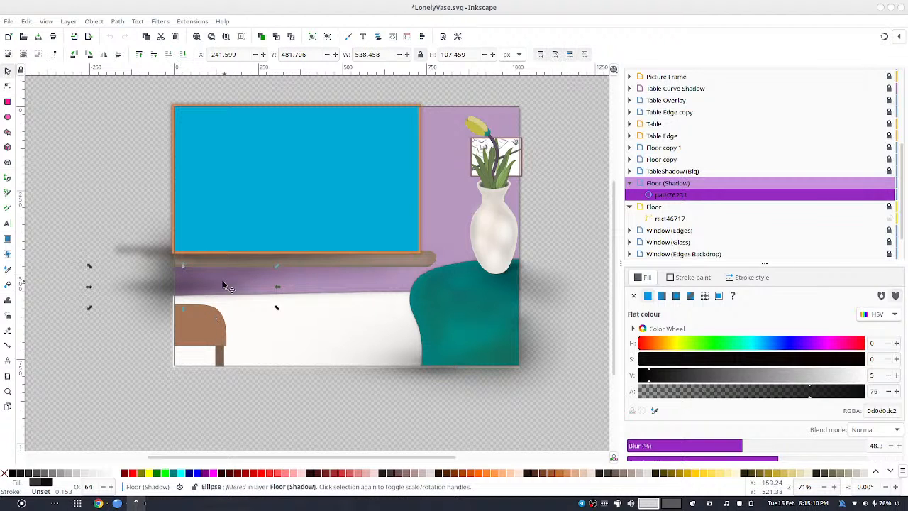
left_click_drag(220, 282, 224, 295)
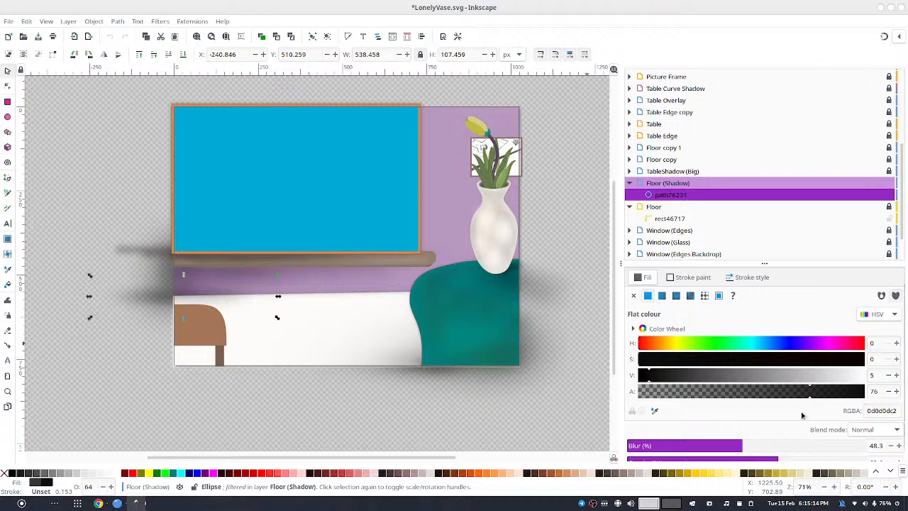
mouse_move(790, 445)
left_mouse_down()
mouse_move(799, 445)
mouse_move(781, 445)
left_mouse_up()
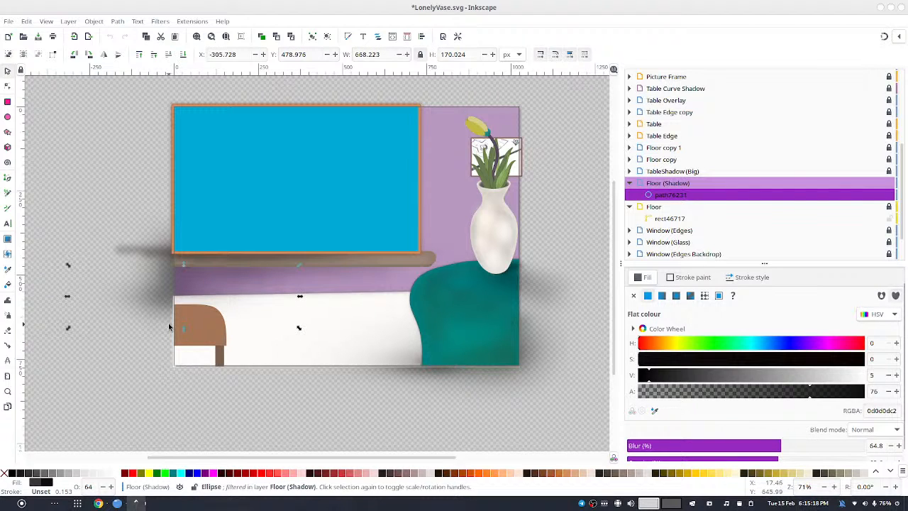
left_click_drag(187, 332, 226, 297)
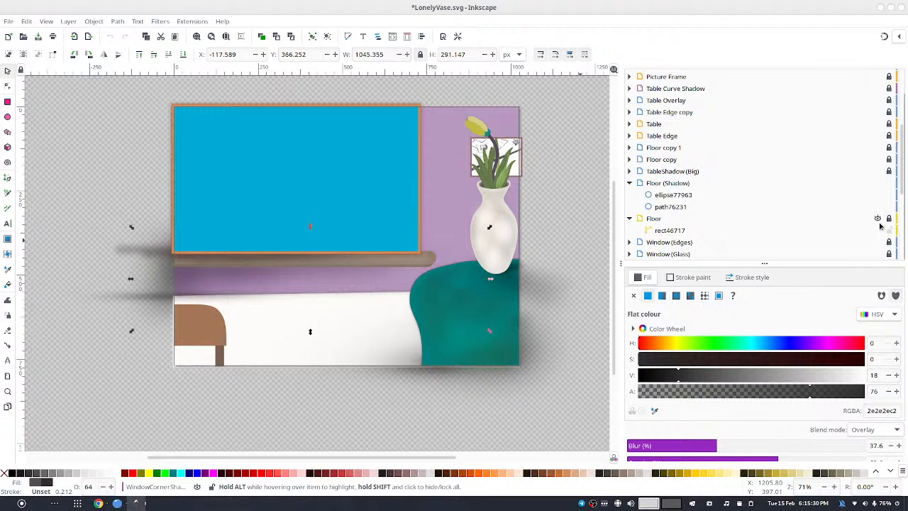
- Lock the WindowCornerShadow layer and shift the entire Floor (Shadow) layer to about X -391, Y 532 px
scroll(885, 225, "down", 5)
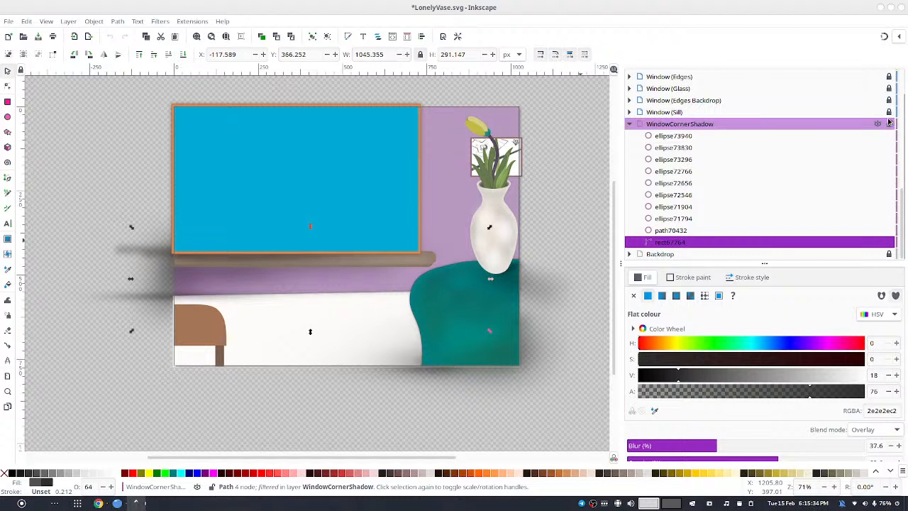
scroll(722, 147, "up", 4)
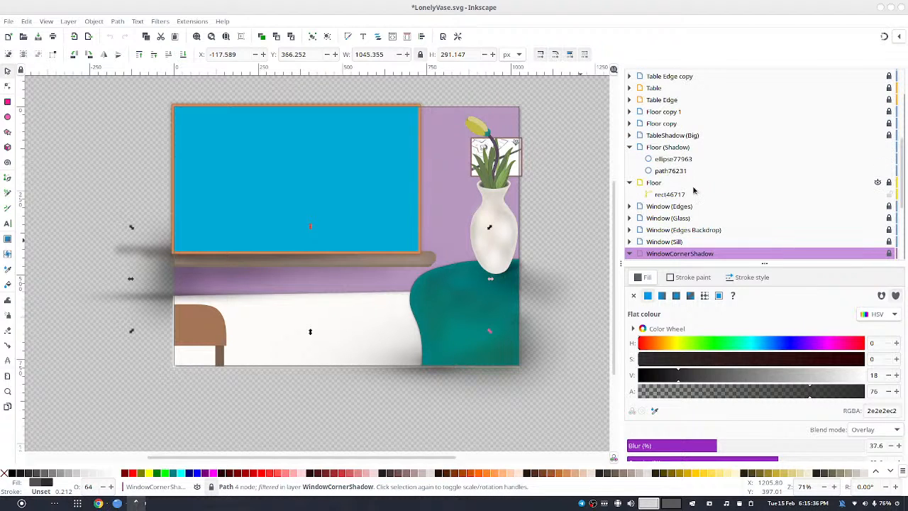
left_click(687, 148)
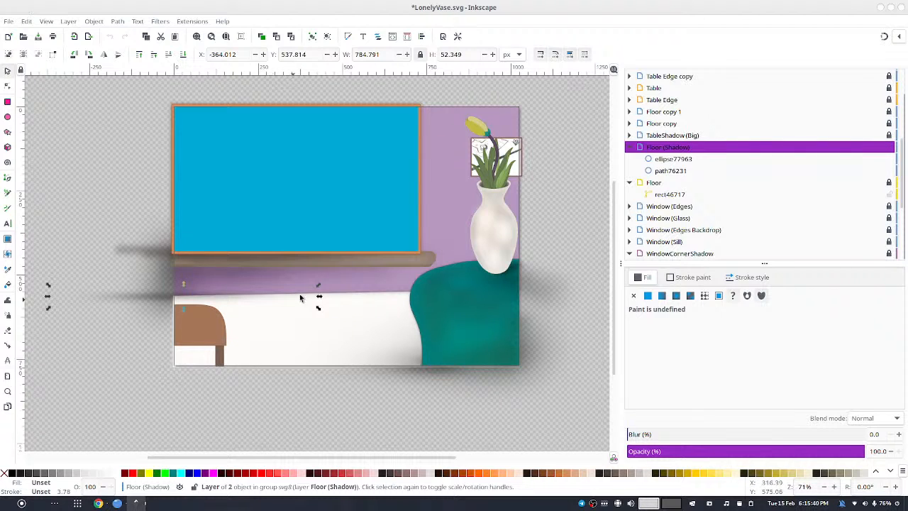
left_click_drag(48, 296, 90, 303)
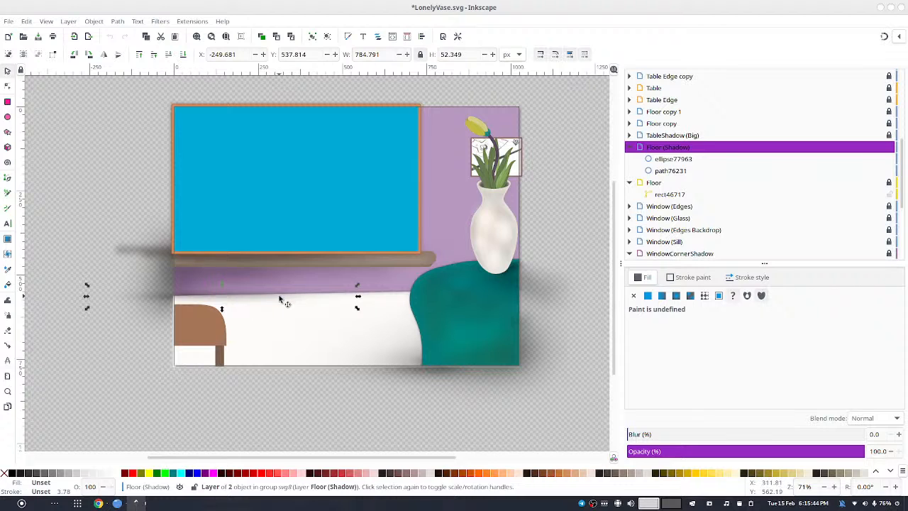
left_click_drag(286, 300, 227, 301)
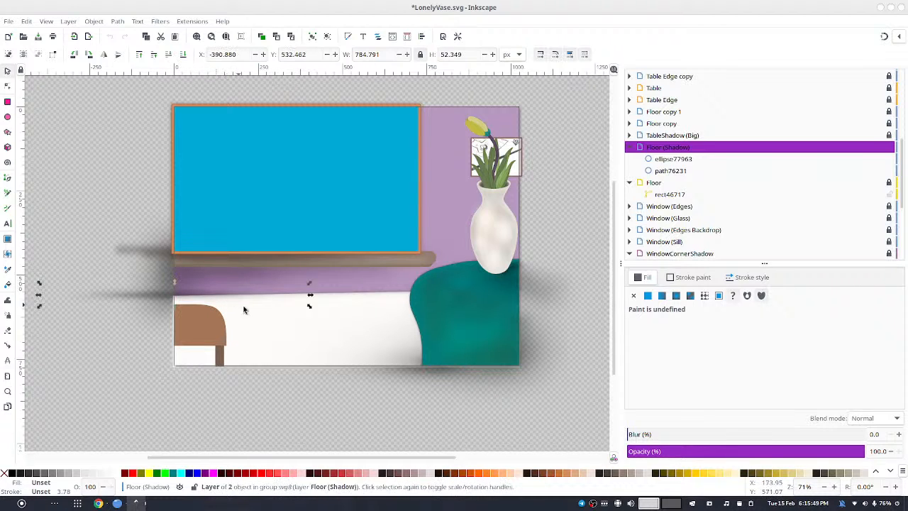
- Apply a 23.6% blur to the whole Floor (Shadow) layer and deselect it
left_click(687, 434)
mouse_move(687, 434)
left_mouse_down()
mouse_move(711, 433)
mouse_move(683, 432)
left_mouse_up()
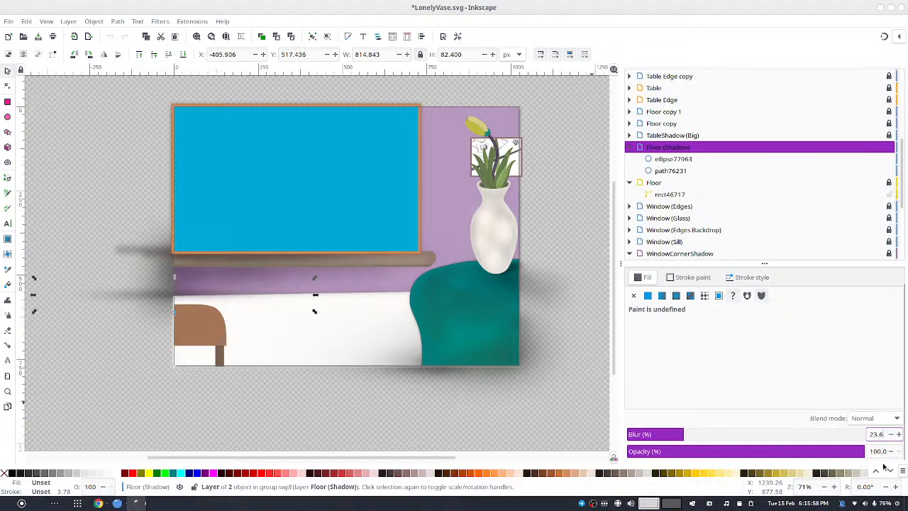
left_click(558, 226)
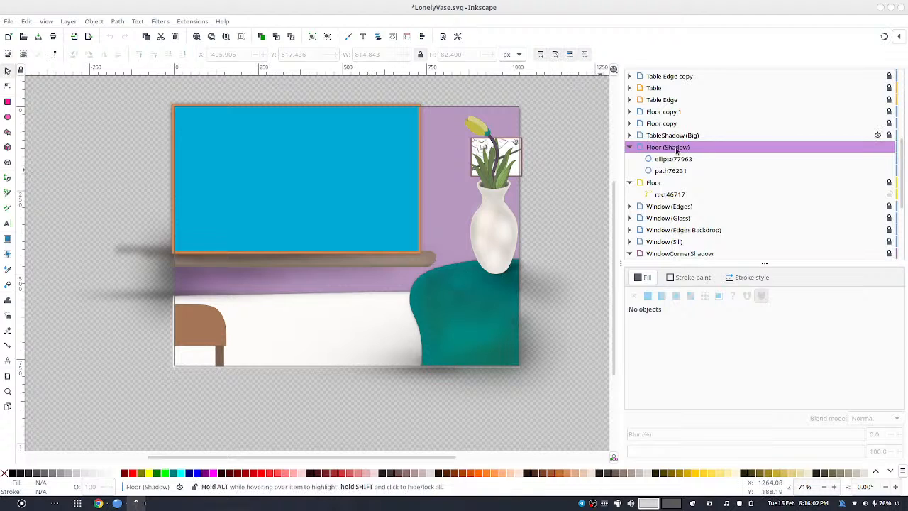
- Collapse the Floor layer and set the Floor (Shadow) layer's blend mode to Overlay
left_click(630, 183)
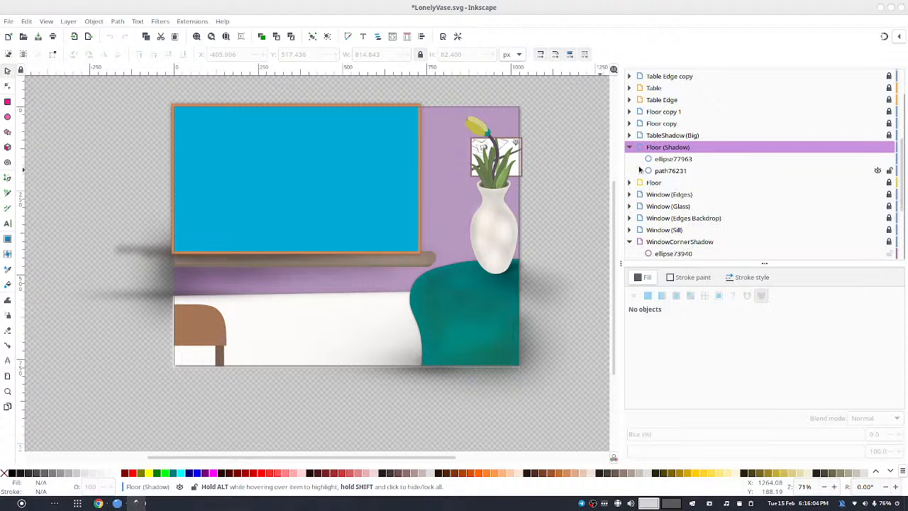
left_click(665, 147)
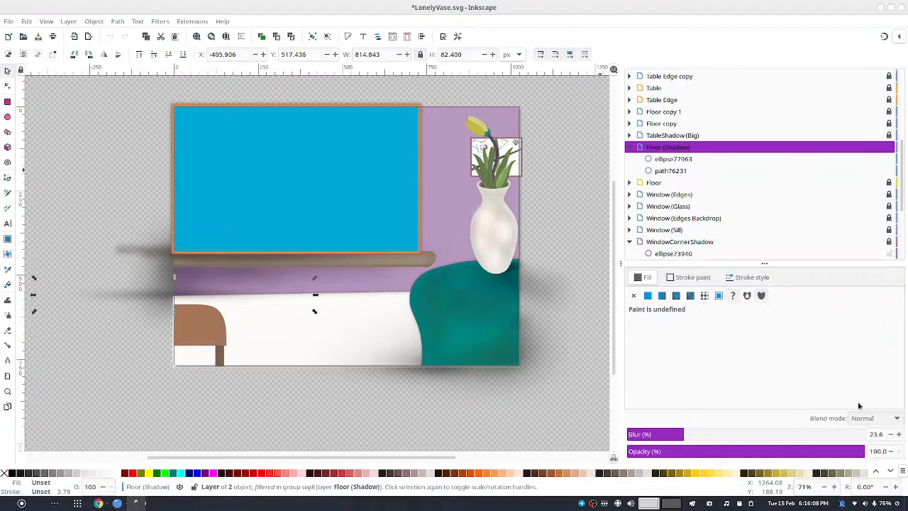
left_click(874, 418)
left_click(852, 389)
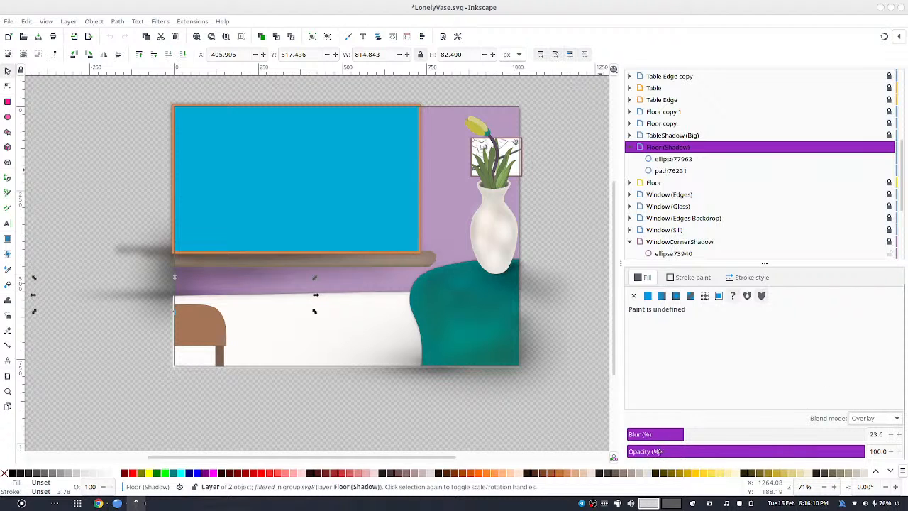
- Raise the Floor (Shadow) layer's blur to 37.6% and deselect it
left_click(899, 434)
left_click(899, 434)
left_click(899, 435)
left_click(899, 434)
left_click(899, 434)
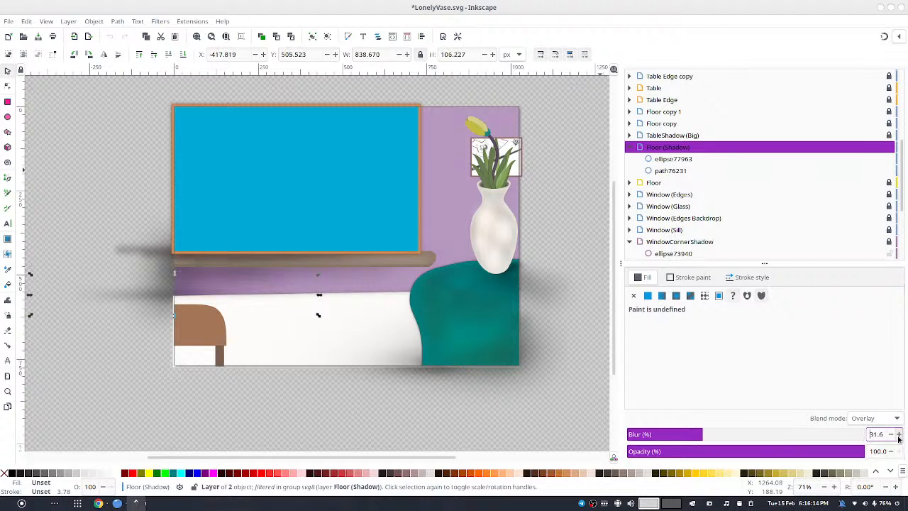
left_click(899, 434)
left_click(899, 434)
left_click(899, 434)
left_click(899, 435)
left_click(899, 434)
left_click(899, 435)
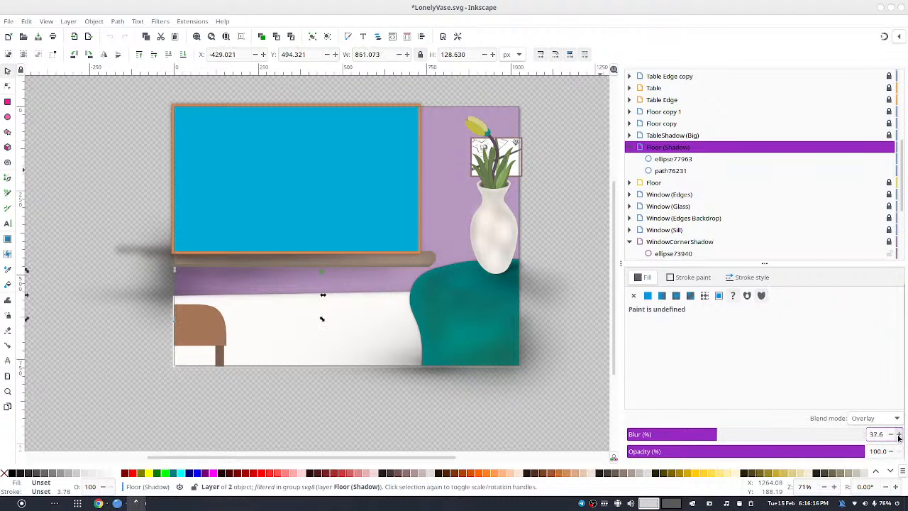
left_click(405, 398)
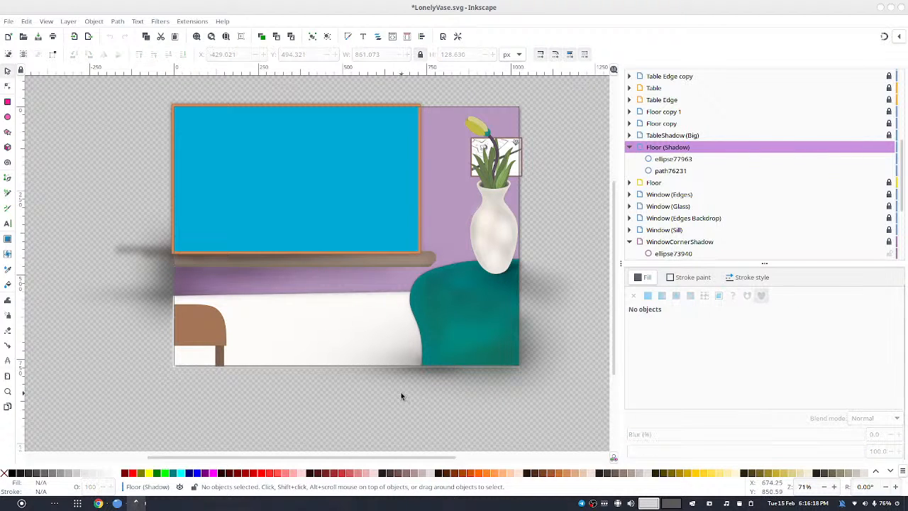
- Add a new layer named Wall Shadow directly above the Floor (Shadow) layer
left_click(630, 147)
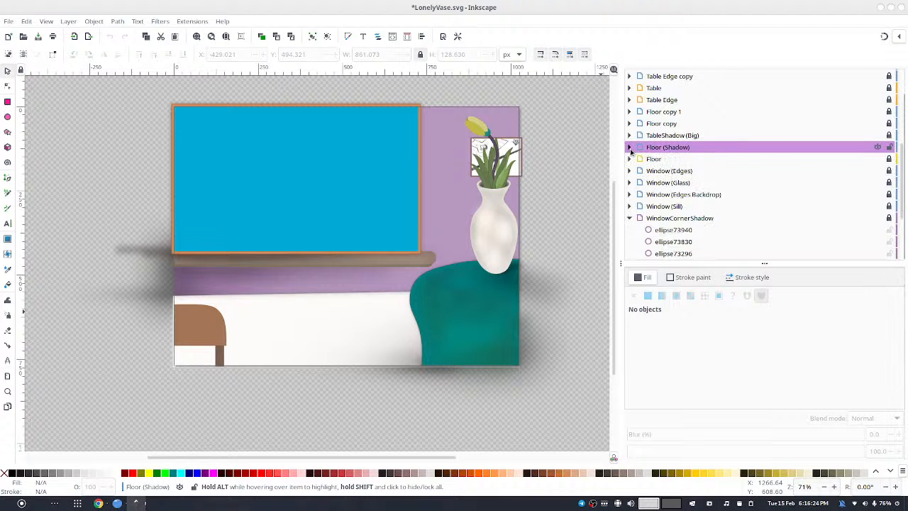
scroll(674, 160, "up", 1)
left_click(669, 173)
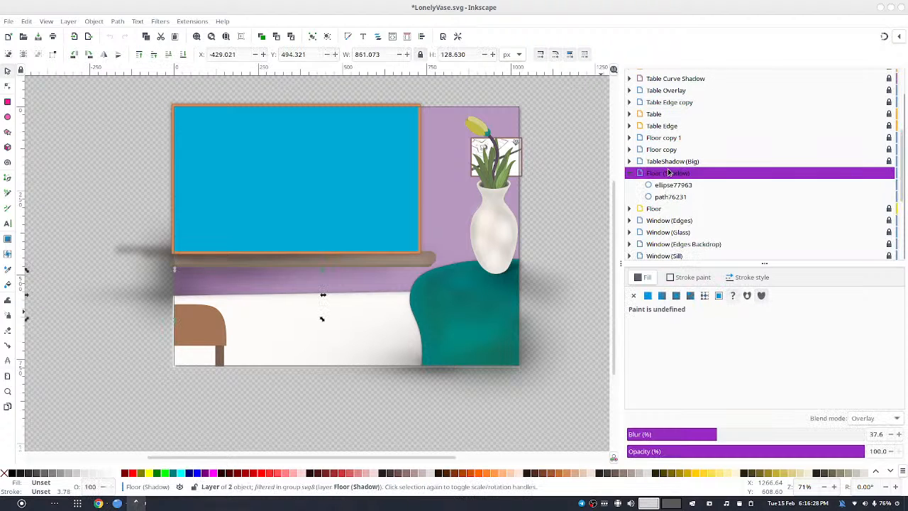
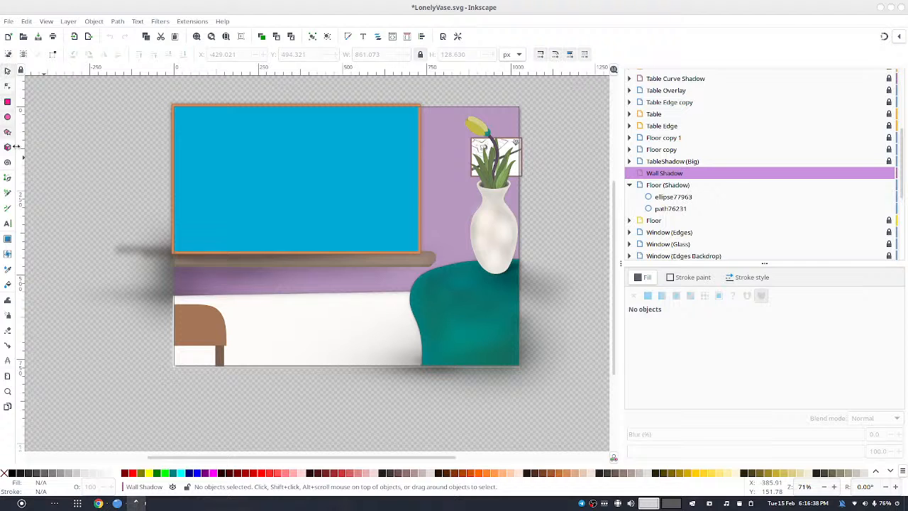
- Draw many thin, mostly vertical calligraphic strokes down the purple wall between the window and its right edge, including around the vase
left_click(8, 208)
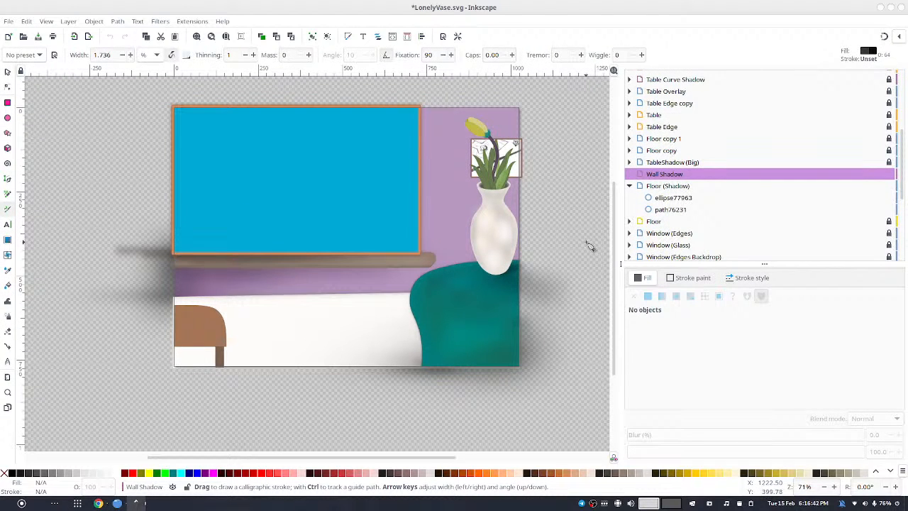
left_click_drag(455, 155, 461, 206)
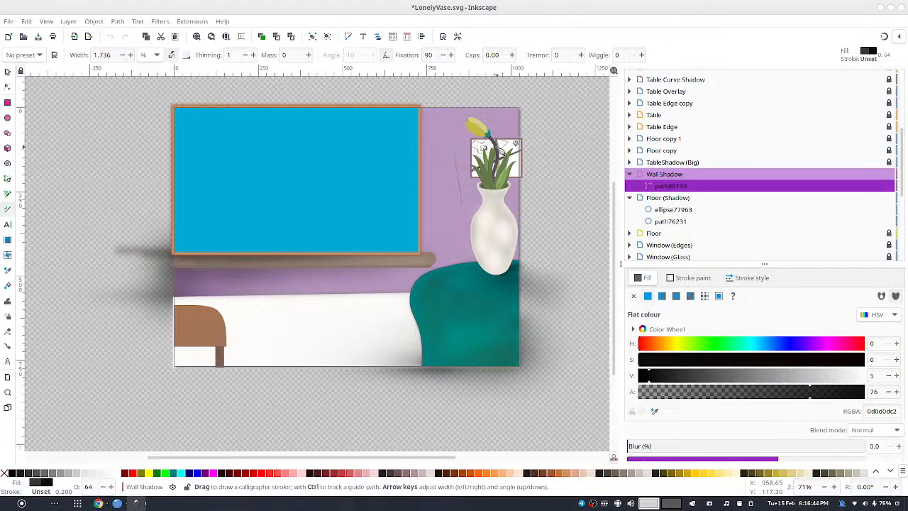
key("ctrl+z")
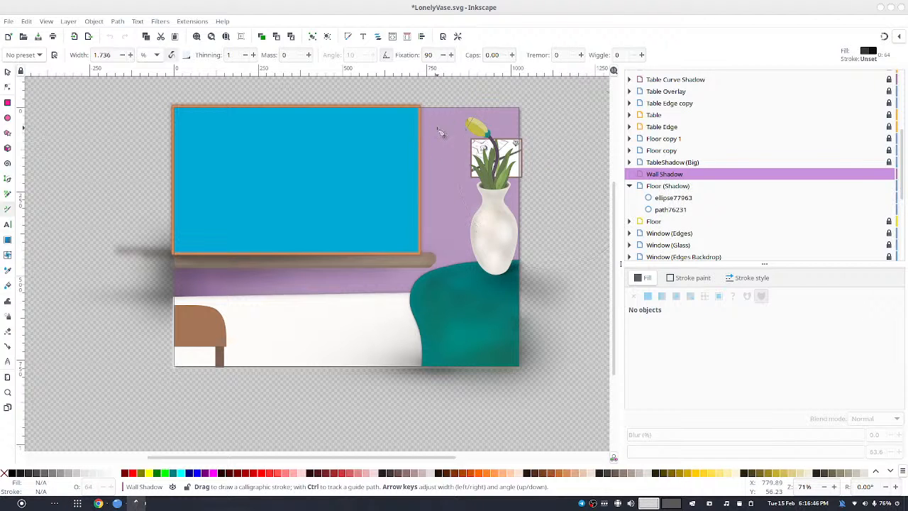
mouse_move(441, 128)
left_mouse_down()
mouse_move(446, 207)
mouse_move(453, 204)
left_mouse_up()
left_click_drag(469, 131, 469, 238)
left_click_drag(458, 170, 465, 254)
mouse_move(425, 170)
left_mouse_down()
mouse_move(445, 252)
mouse_move(438, 169)
mouse_move(447, 240)
left_mouse_up()
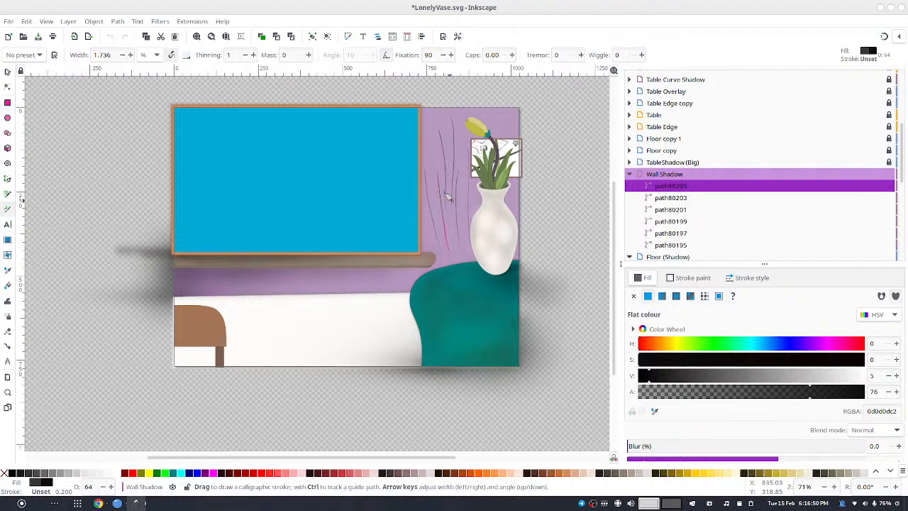
mouse_move(445, 184)
left_mouse_down()
mouse_move(448, 232)
mouse_move(457, 214)
mouse_move(469, 245)
left_mouse_up()
left_click_drag(485, 167, 491, 240)
left_click_drag(516, 169, 520, 246)
left_click_drag(507, 168, 519, 218)
left_click_drag(504, 126, 500, 151)
left_click_drag(472, 118, 451, 166)
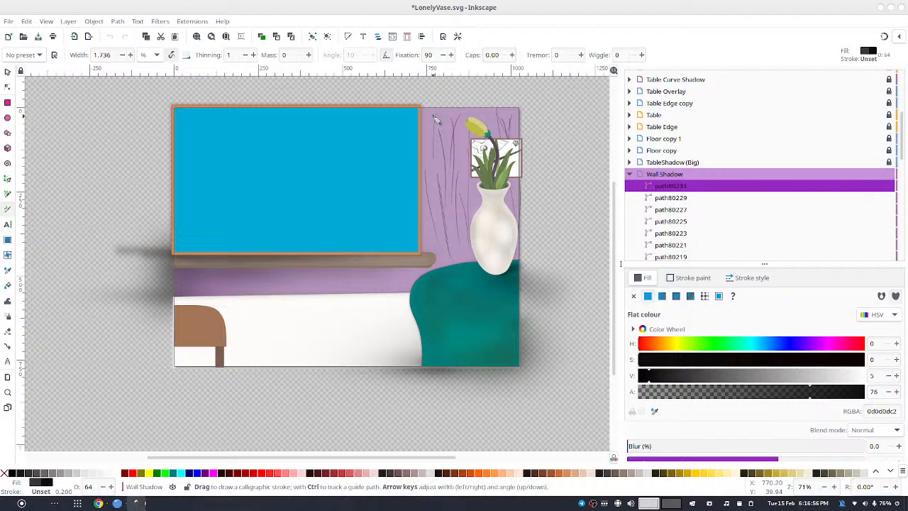
left_click_drag(433, 116, 433, 178)
left_click_drag(459, 138, 457, 202)
left_click_drag(469, 138, 467, 216)
left_click_drag(483, 197, 479, 232)
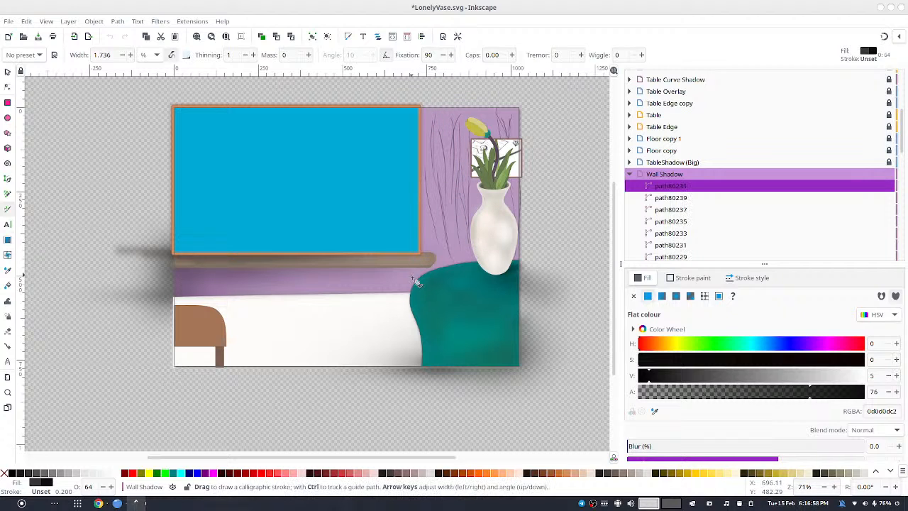
- Draw short calligraphic strokes near the table's curved edge and across the purple wall strip beneath the window sill
left_click_drag(417, 282, 415, 285)
key("ctrl+z")
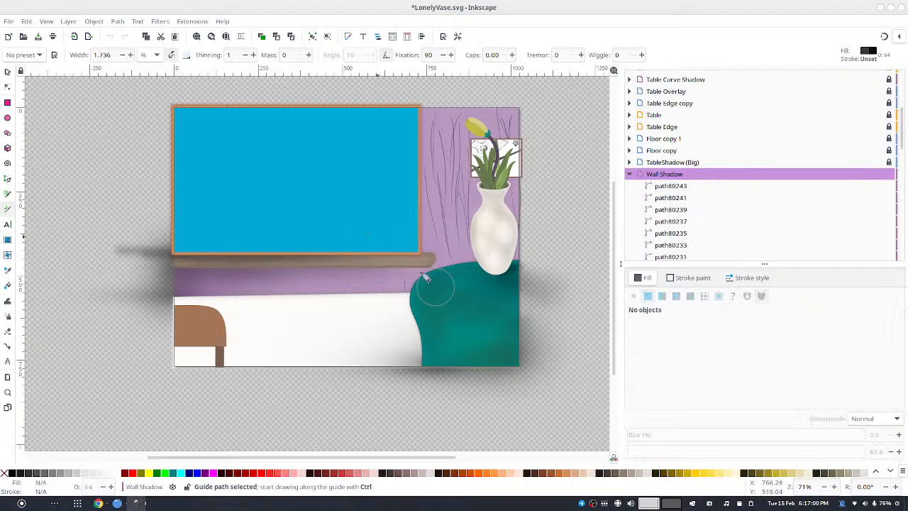
left_click_drag(410, 282, 429, 278)
mouse_move(431, 254)
left_mouse_down()
mouse_move(456, 274)
mouse_move(477, 247)
left_mouse_up()
mouse_move(488, 272)
left_mouse_down()
mouse_move(492, 248)
mouse_move(516, 249)
left_mouse_up()
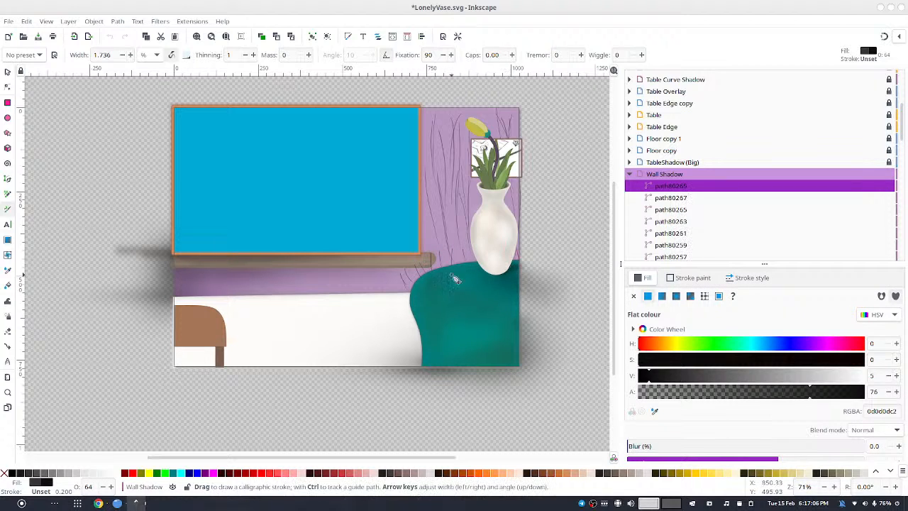
left_click_drag(376, 266, 377, 274)
left_click_drag(372, 273, 378, 282)
mouse_move(354, 269)
left_mouse_down()
mouse_move(365, 288)
mouse_move(386, 274)
left_mouse_up()
left_click_drag(403, 272, 409, 283)
left_click_drag(398, 277, 405, 287)
left_click_drag(361, 282, 393, 286)
- Add a few vertical calligraphic strokes on the wall beside the window's lower right corner, just above the table
left_click_drag(424, 232, 430, 256)
left_click_drag(426, 217, 431, 251)
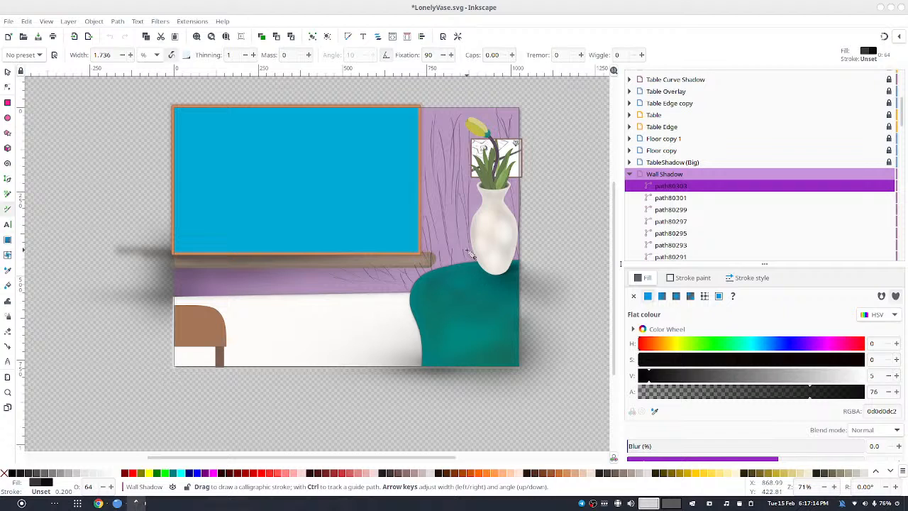
mouse_move(450, 220)
left_mouse_down()
mouse_move(457, 264)
mouse_move(449, 253)
left_mouse_up()
mouse_move(436, 234)
left_mouse_down()
mouse_move(447, 267)
mouse_move(434, 285)
left_mouse_up()
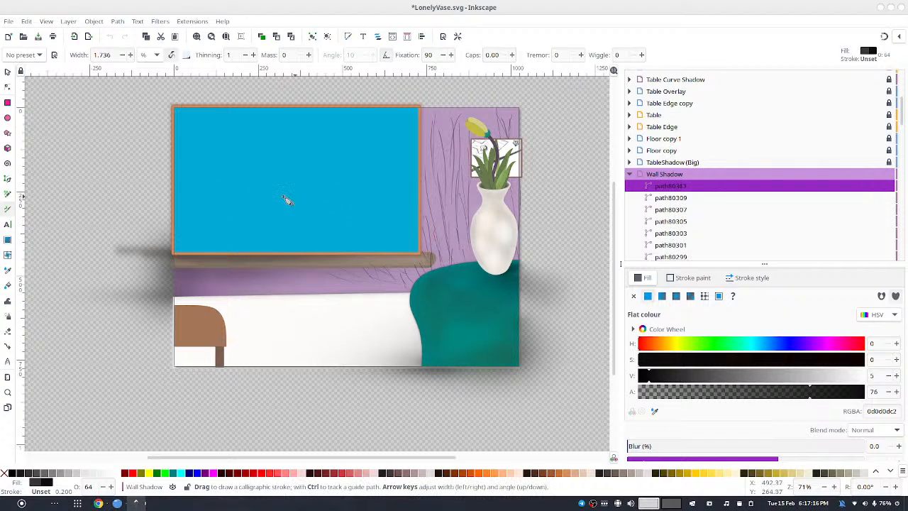
- Switch to the selection tool and collapse the Wall Shadow layer's list of strokes
left_click(7, 71)
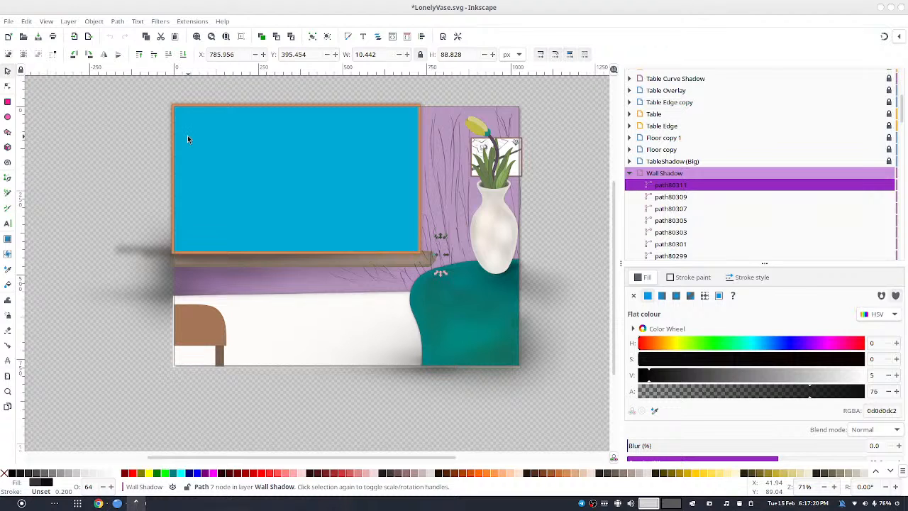
scroll(728, 196, "down", 10)
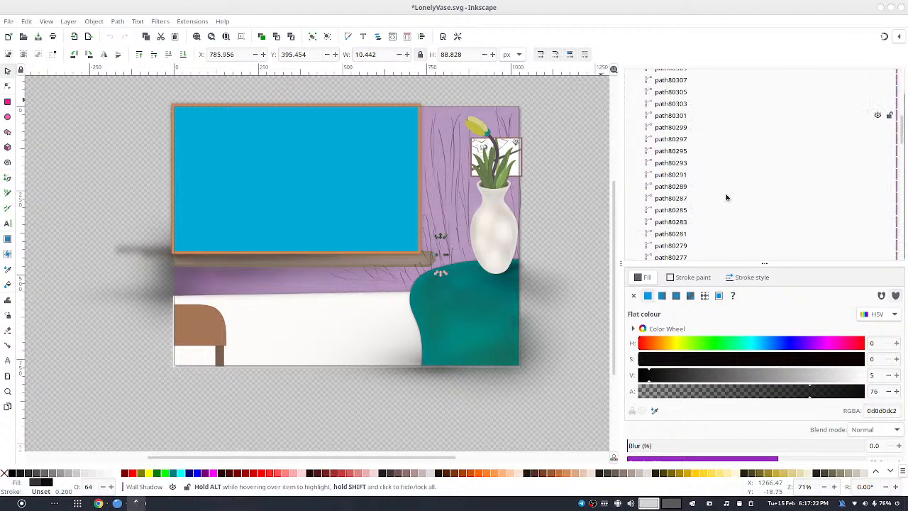
scroll(738, 200, "down", 6)
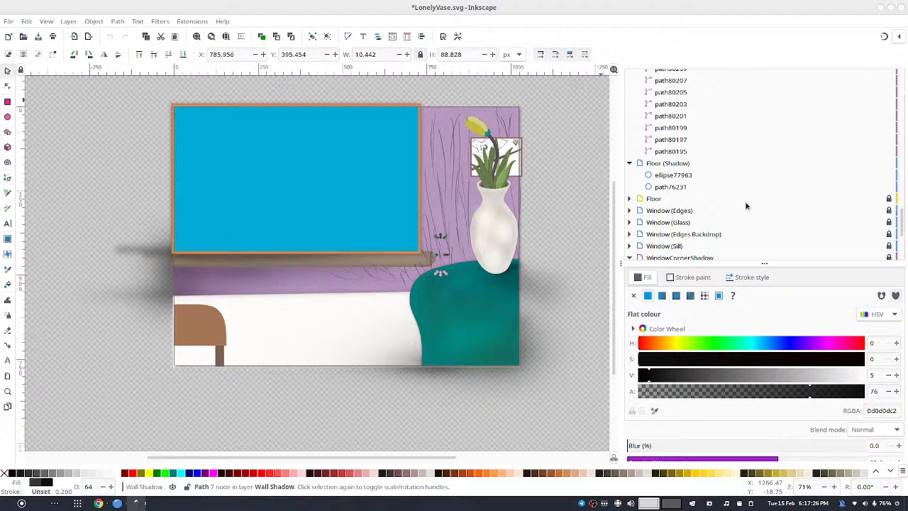
scroll(746, 205, "up", 15)
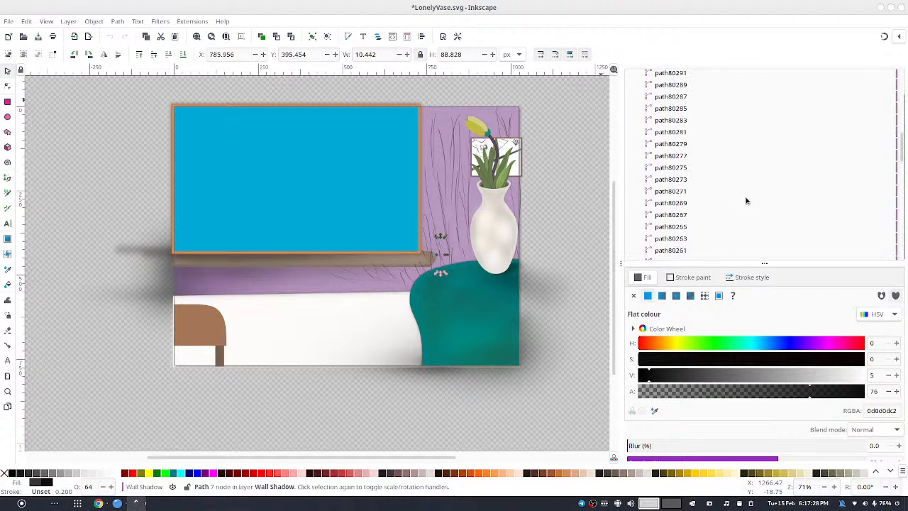
left_click(629, 125)
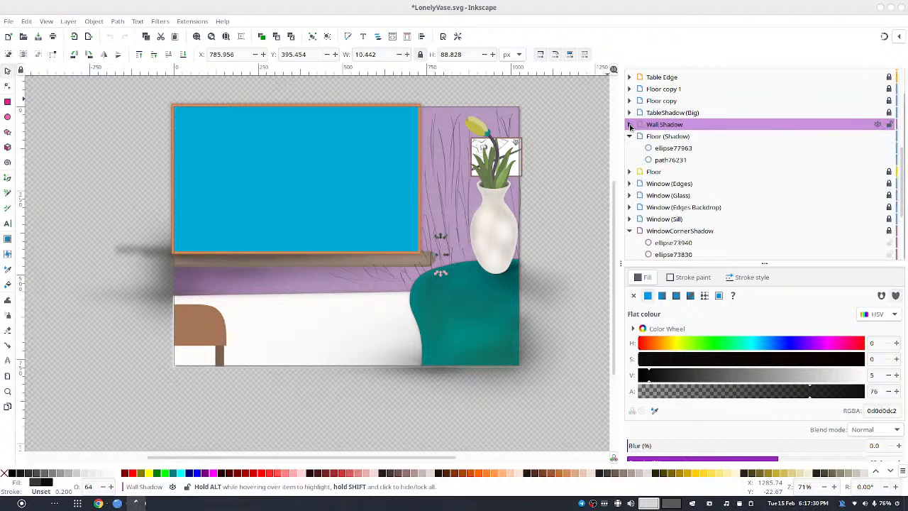
- Collapse the Floor (Shadow) and WindowCornerShadow layers and select the Wall Shadow layer
left_click(630, 137)
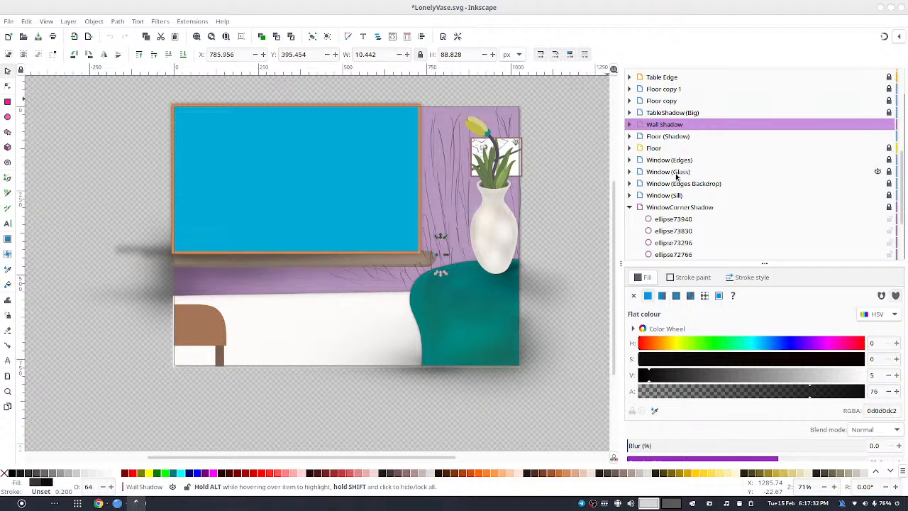
left_click(629, 207)
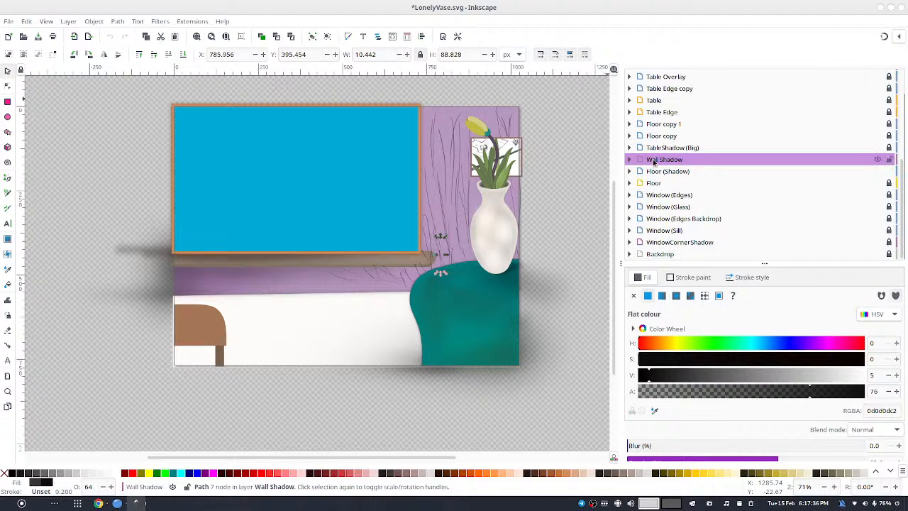
left_click(654, 162)
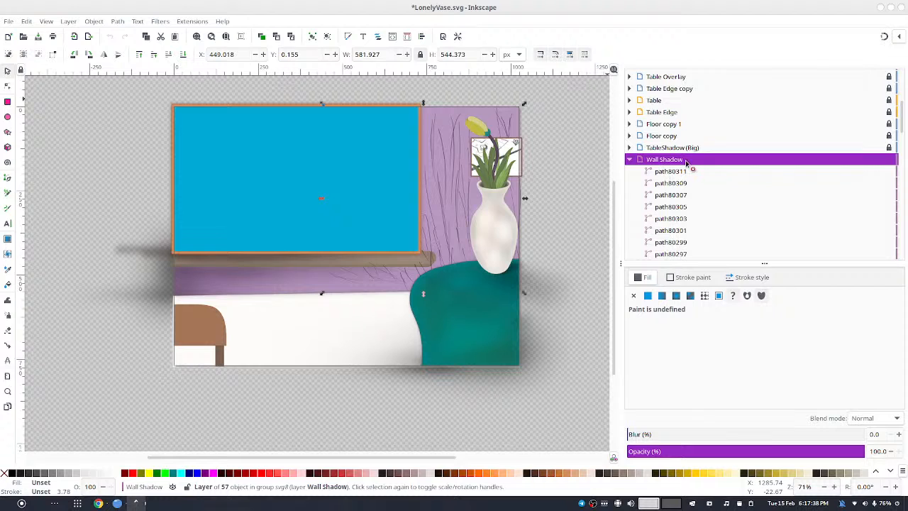
- Limit the object list to layers only and move the Wall Shadow layer directly beneath the Window (Sill) layer
scroll(688, 156, "up", 5)
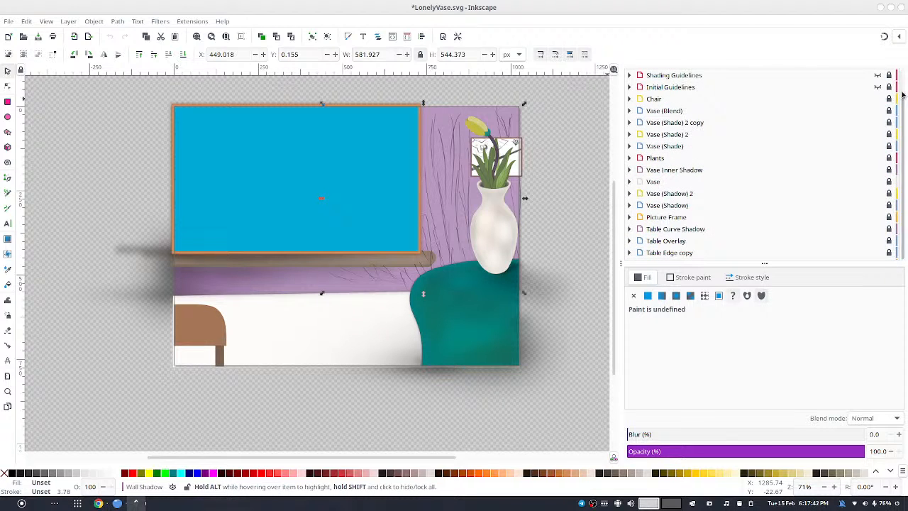
scroll(902, 95, "up", 2)
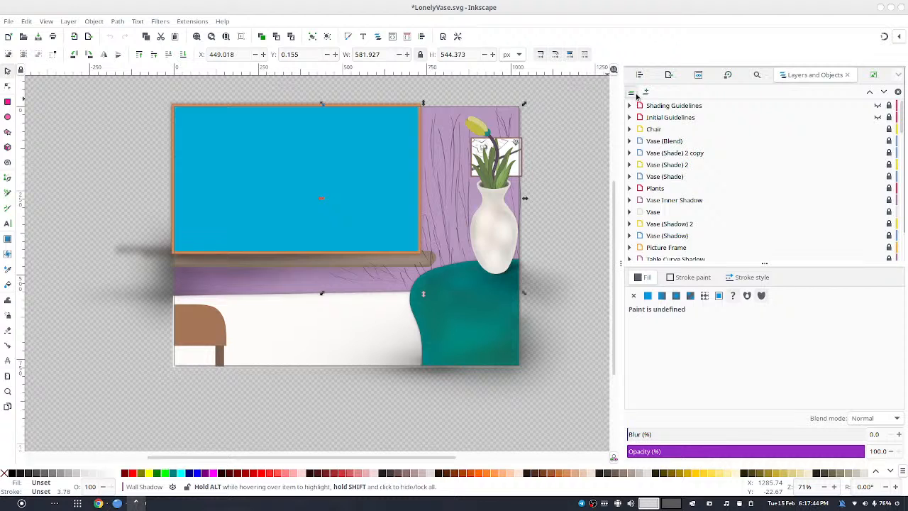
scroll(678, 209, "down", 5)
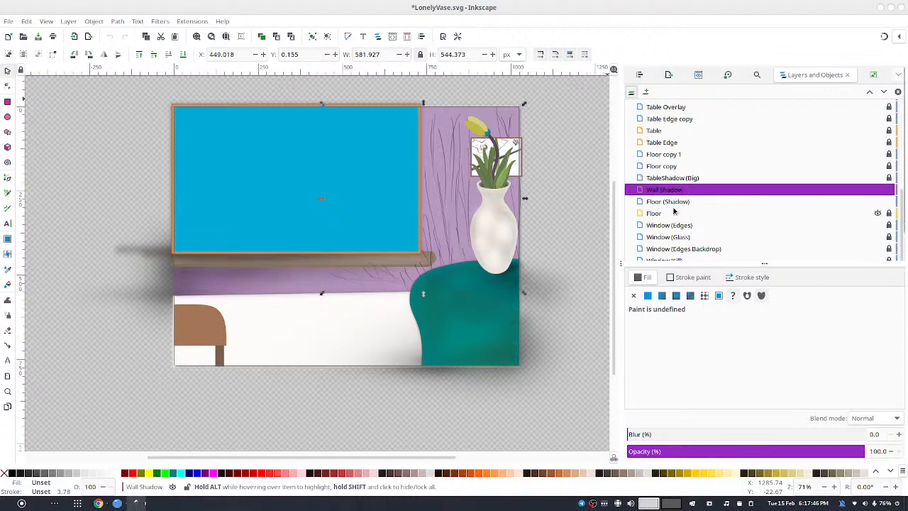
scroll(665, 193, "down", 2)
left_click_drag(736, 159, 795, 244)
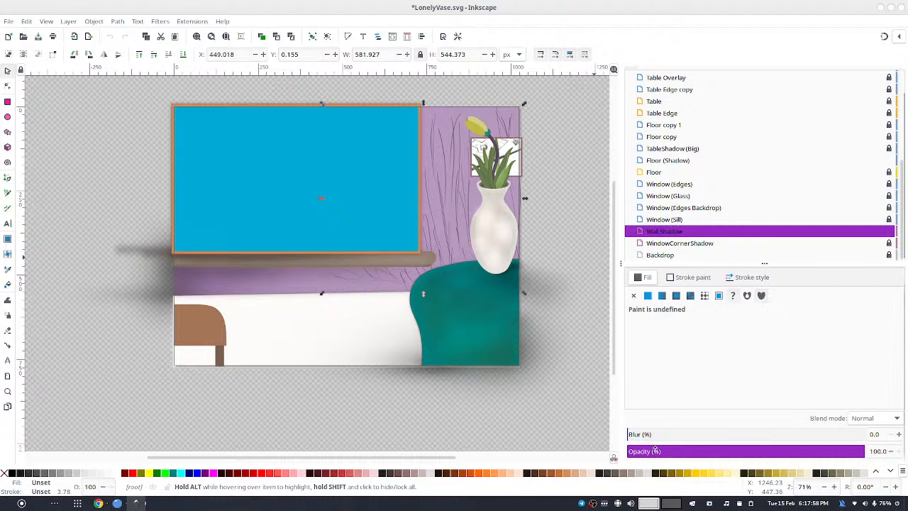
- Set the Wall Shadow layer's blend mode to Overlay and its blur to 13.6%
mouse_move(690, 433)
left_mouse_down()
mouse_move(661, 435)
mouse_move(672, 437)
left_mouse_up()
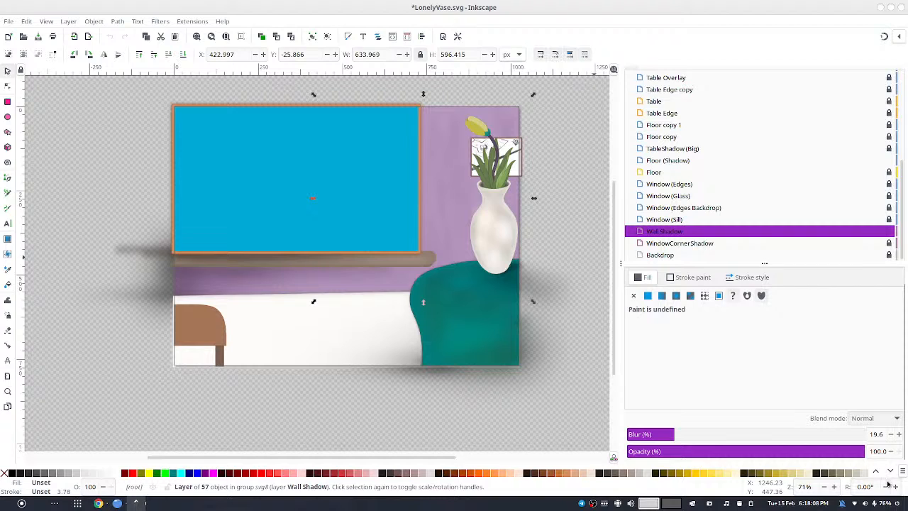
left_click(877, 452)
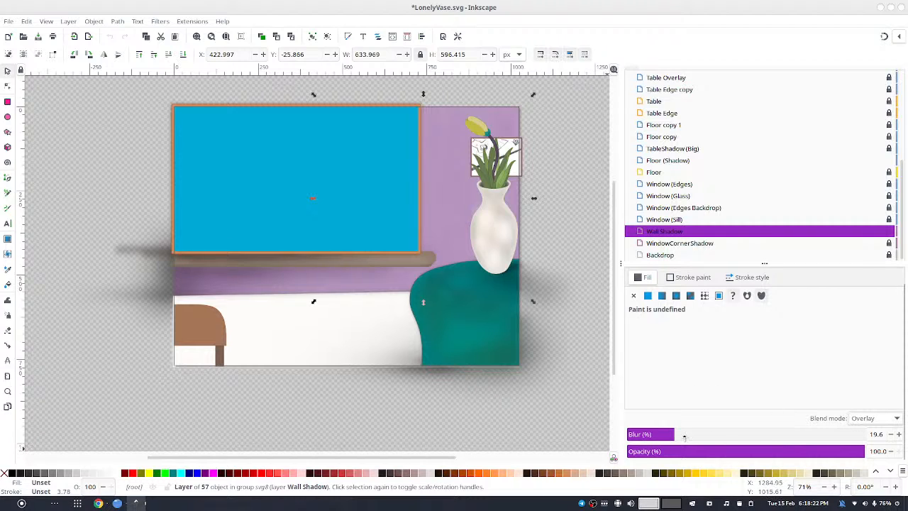
left_click(892, 435)
left_click(892, 435)
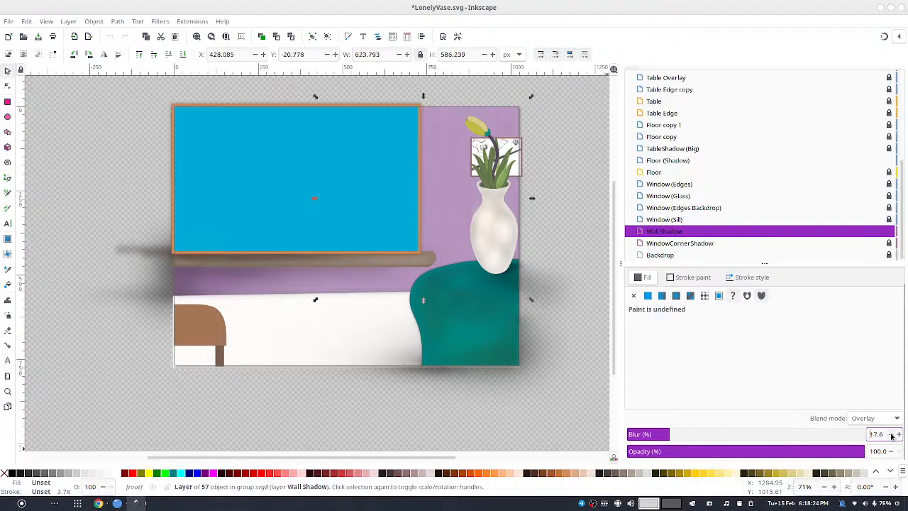
left_click(892, 435)
left_click(891, 435)
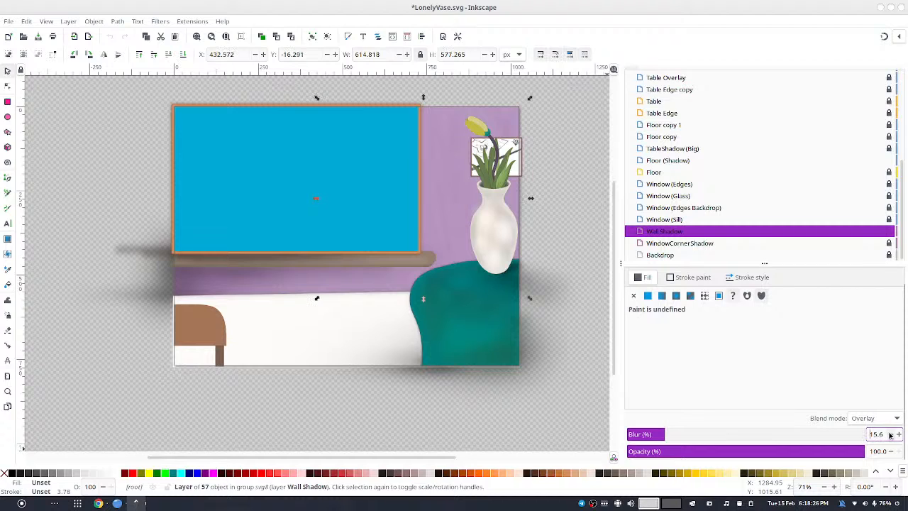
left_click(891, 435)
left_click(891, 435)
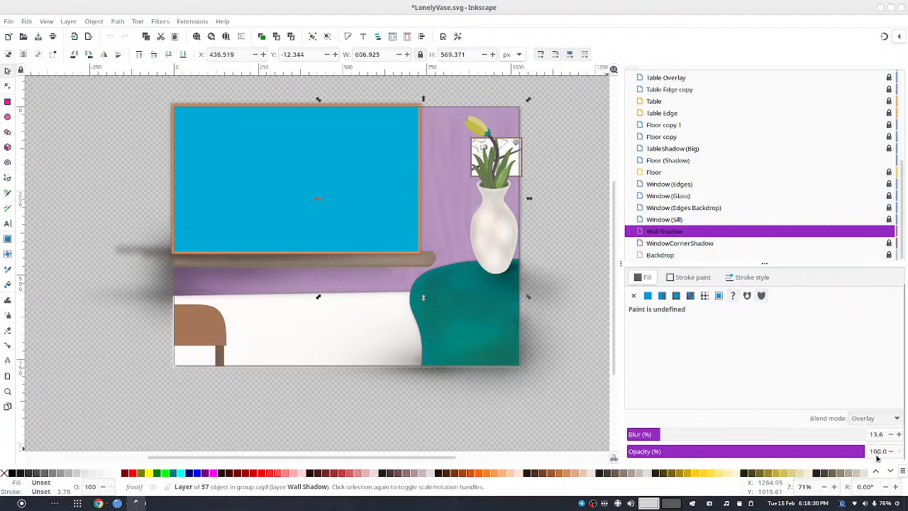
- Try the Hard Light blend mode on the Wall Shadow layer and return it to Overlay
left_click(875, 454)
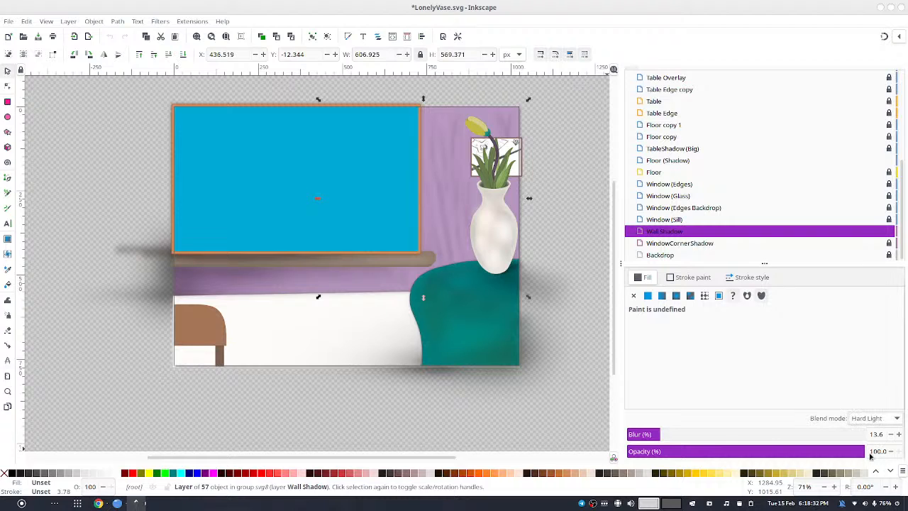
left_click(867, 419)
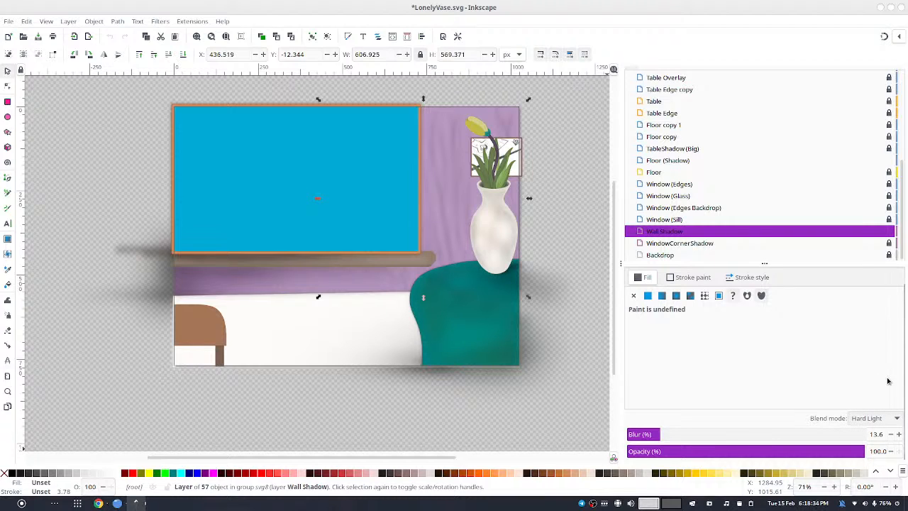
- Lower the Wall Shadow layer's opacity to 37.6%
left_click(733, 455)
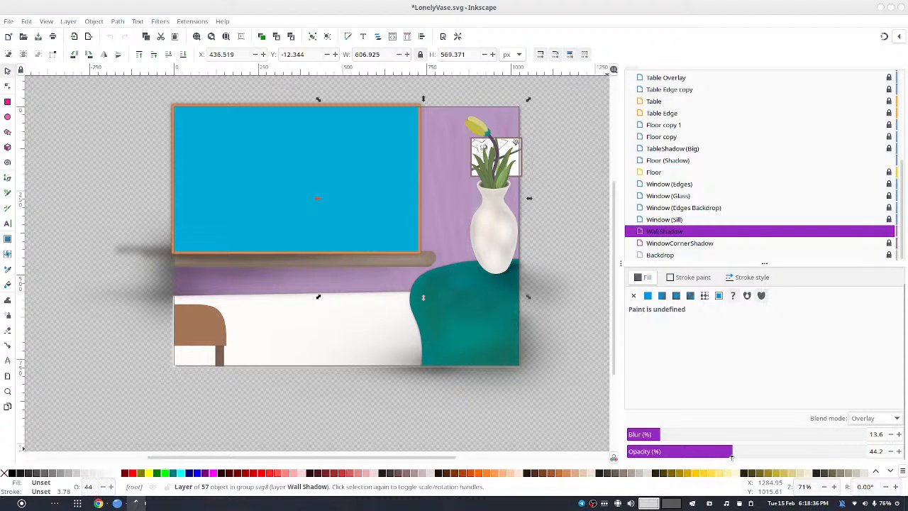
left_click(701, 449)
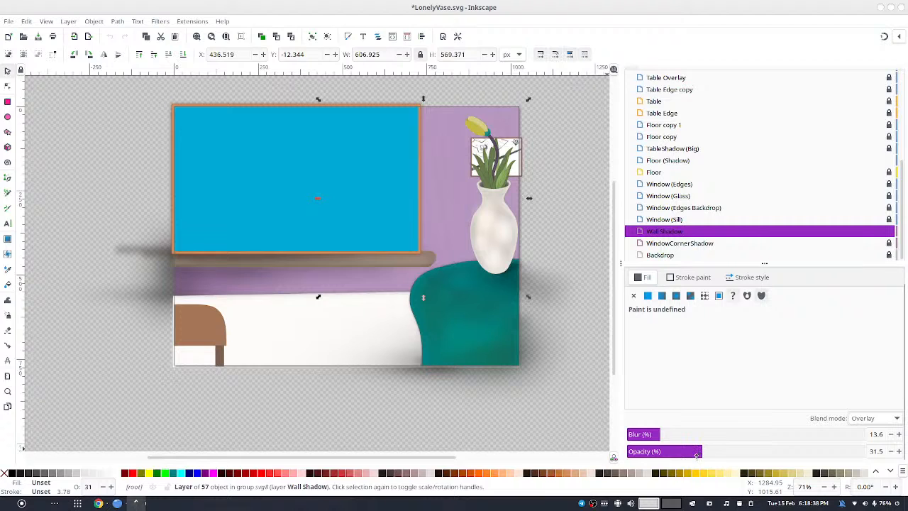
left_click(706, 453)
left_click_drag(879, 450, 896, 461)
key("Return")
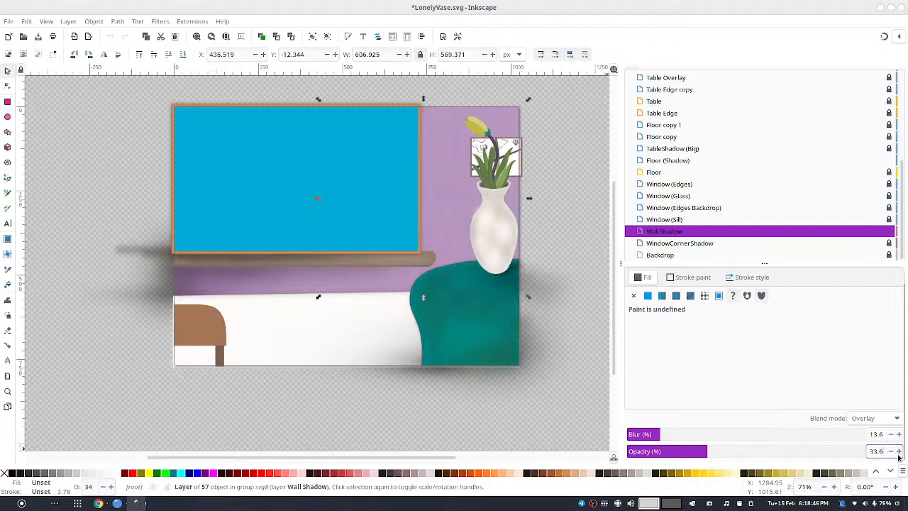
left_click(898, 456)
left_click(899, 456)
left_click(899, 456)
left_click(899, 456)
left_click(899, 457)
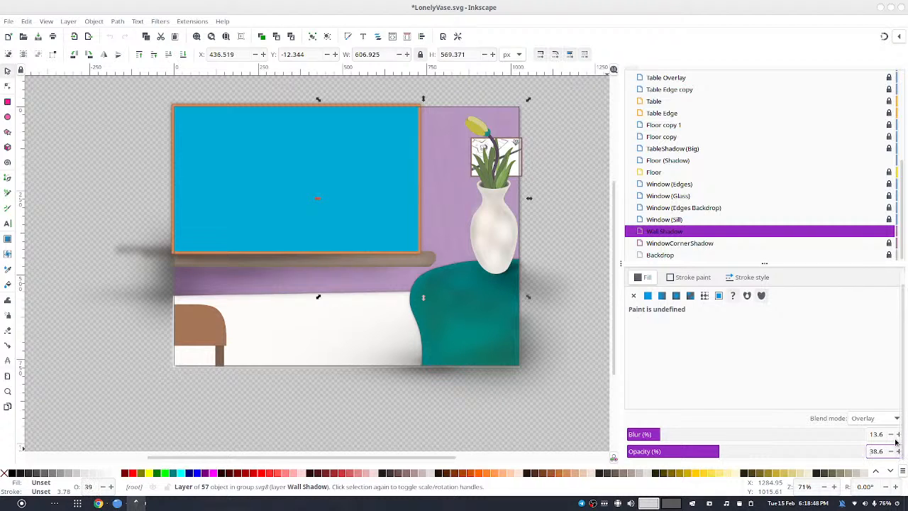
left_click(890, 450)
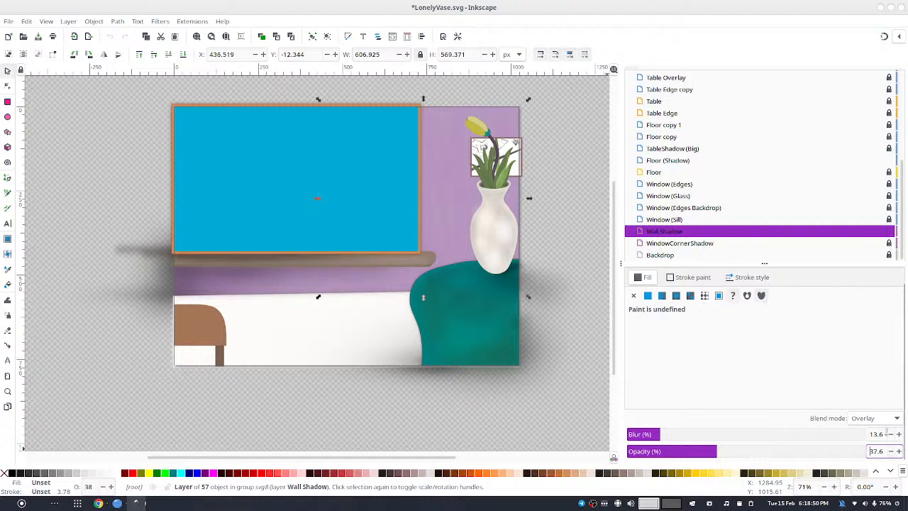
- Fine-tune the Wall Shadow layer's blur to 14.6%
left_click(899, 434)
left_click(899, 434)
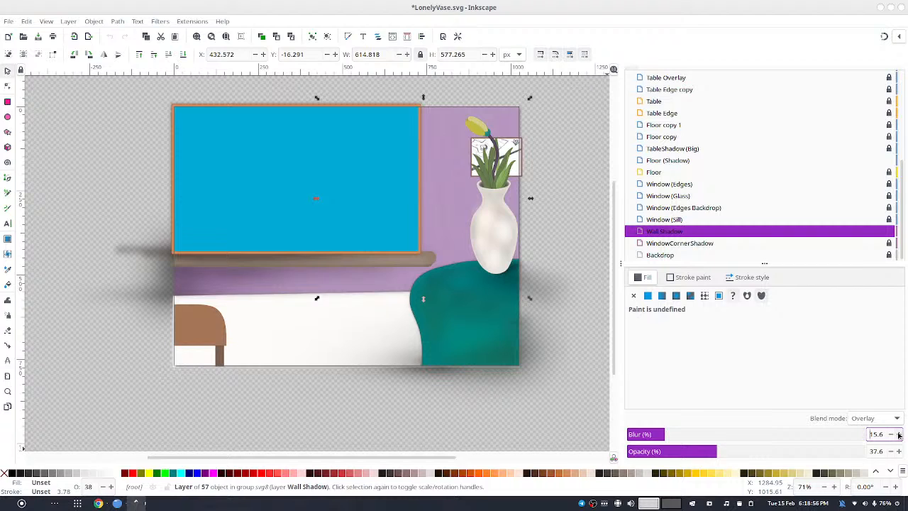
left_click(890, 435)
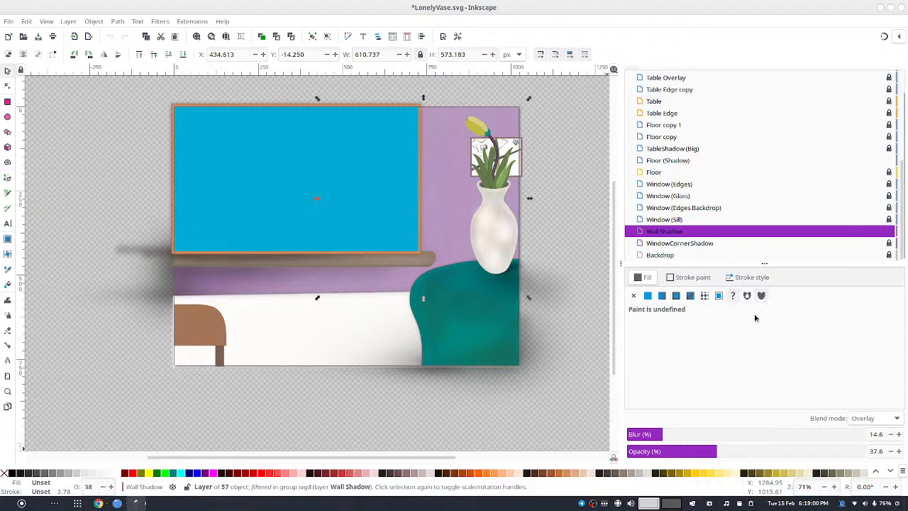
- Duplicate the Wall Shadow layer and set the copy's blur to 27.6%
key("ctrl+d")
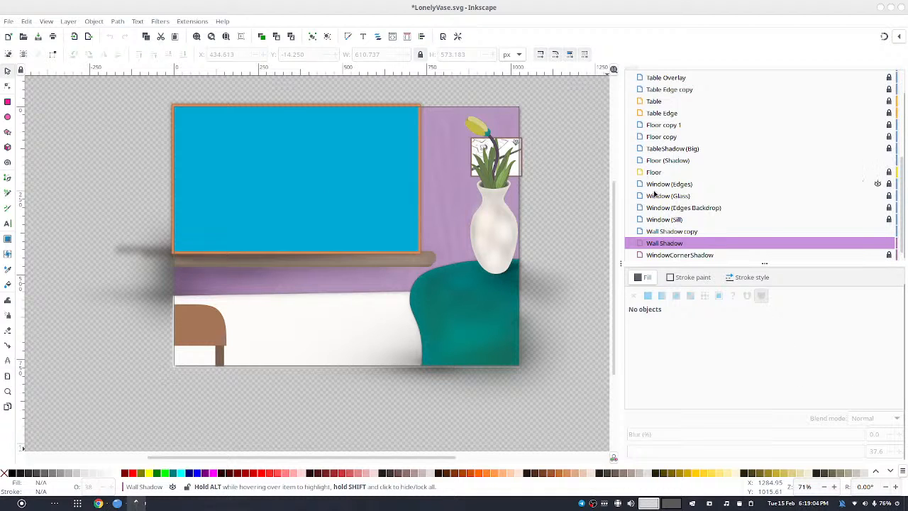
left_click(678, 231)
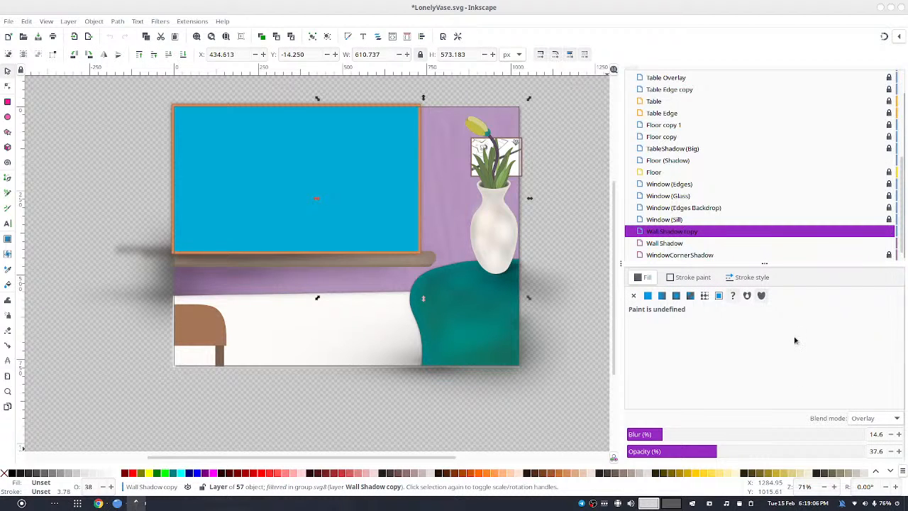
left_click(898, 435)
left_click(898, 434)
left_click(898, 434)
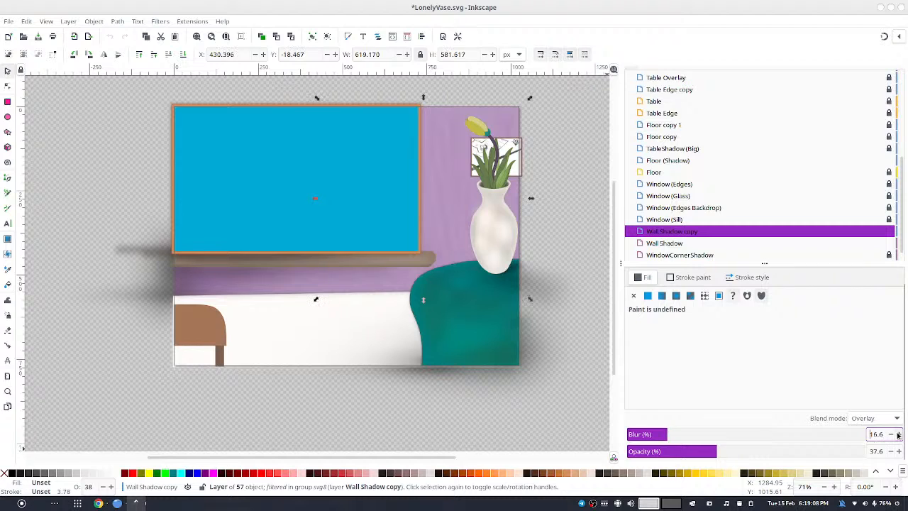
left_click(898, 434)
left_click(899, 434)
left_click(898, 434)
left_click(899, 435)
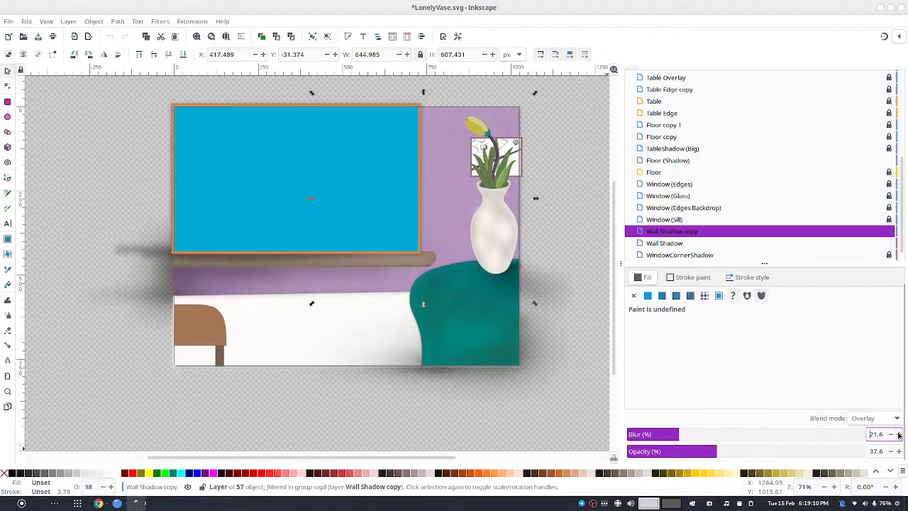
left_click(899, 435)
left_click(899, 435)
left_click(898, 435)
left_click(899, 435)
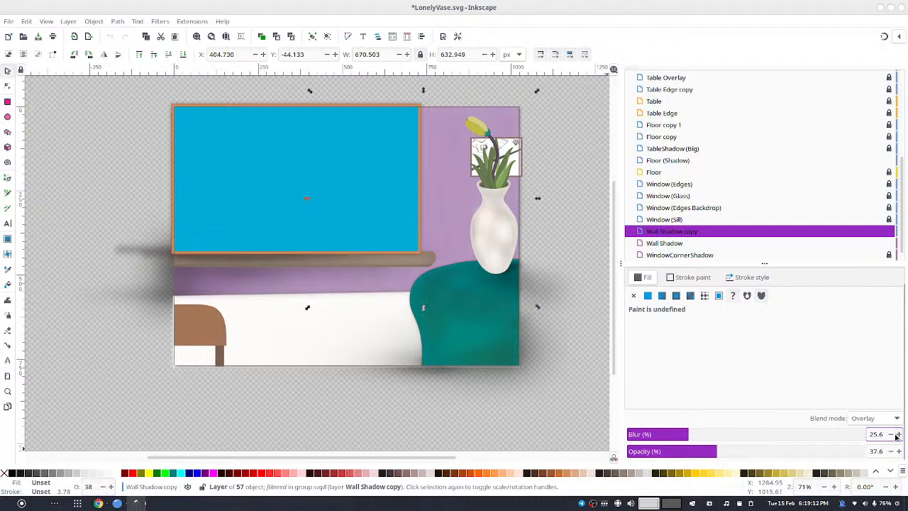
left_click(898, 436)
left_click(897, 435)
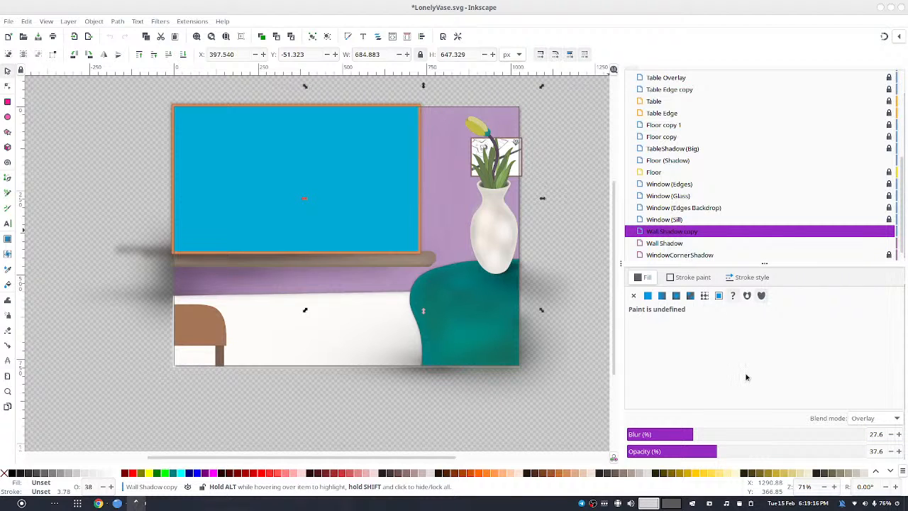
- Duplicate the Wall Shadow copy layer and set the new duplicate's blur to 39.6%
key("ctrl+d")
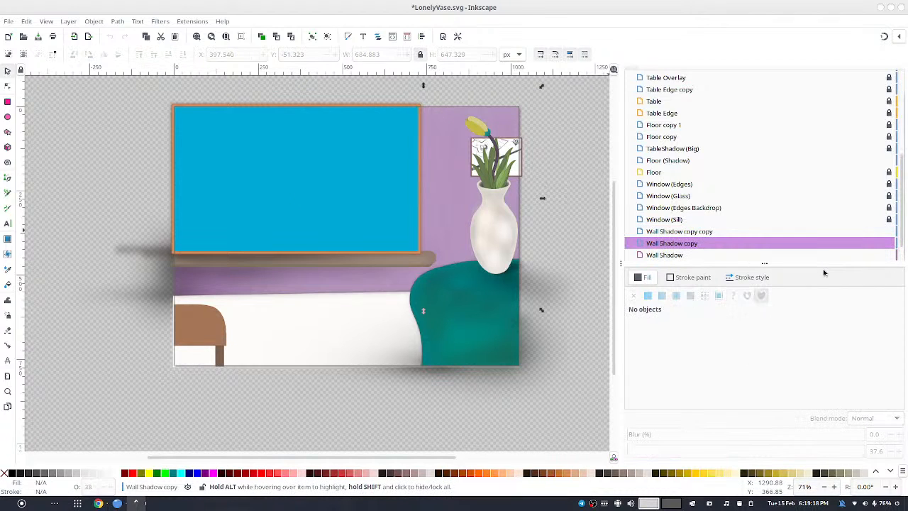
left_click(665, 233)
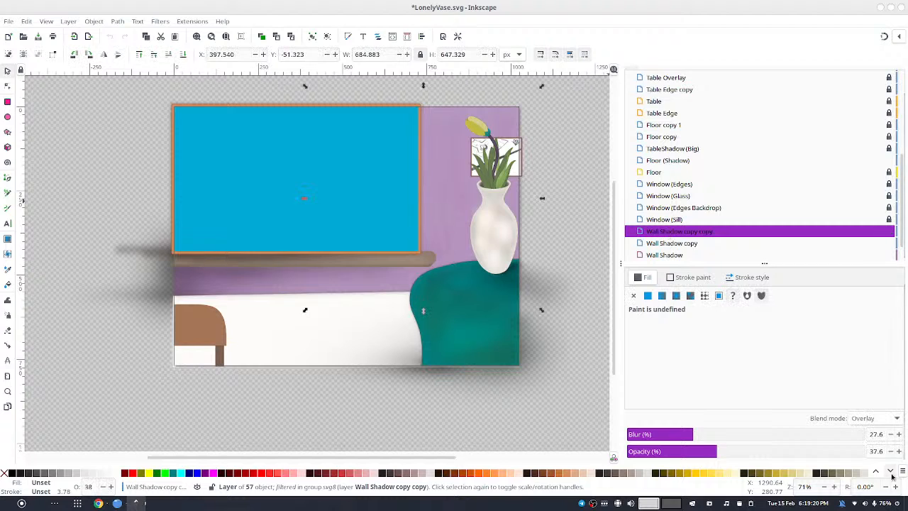
left_click(899, 435)
left_click(899, 435)
left_click(899, 435)
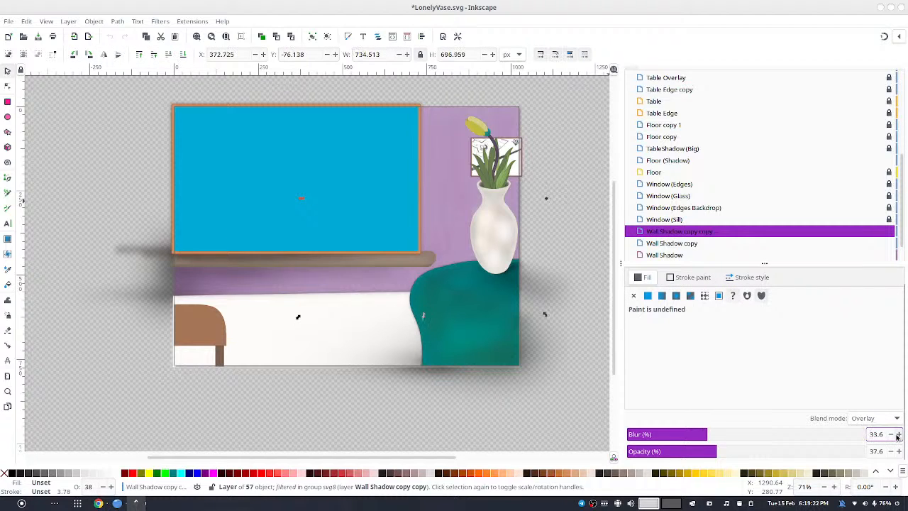
left_click(898, 436)
left_click(898, 436)
left_click(898, 435)
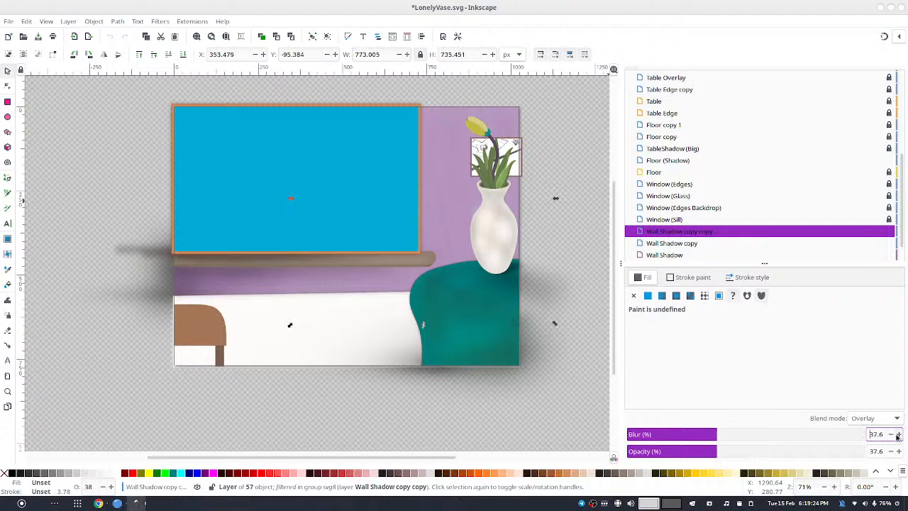
left_click(894, 434)
left_click(894, 434)
left_click(894, 434)
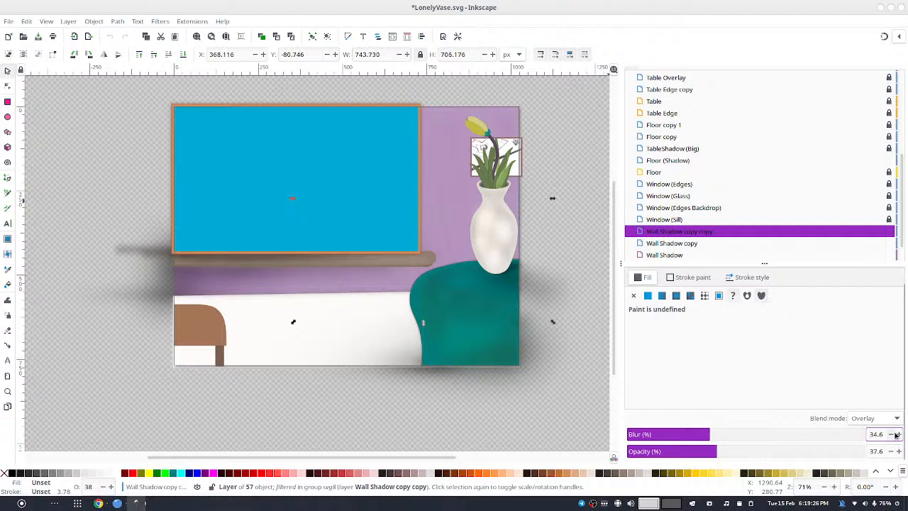
left_click(899, 435)
left_click(899, 435)
left_click(899, 435)
left_click(899, 435)
left_click(898, 435)
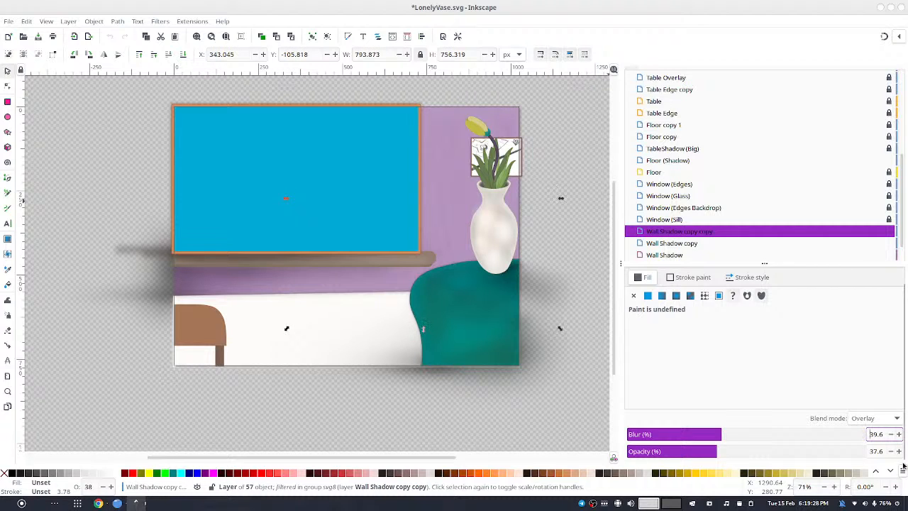
- Raise the opacity of the Wall Shadow copy copy layer to 46.6%
left_click(898, 451)
left_click(898, 451)
left_click(898, 451)
left_click(898, 452)
left_click(898, 451)
left_click(898, 451)
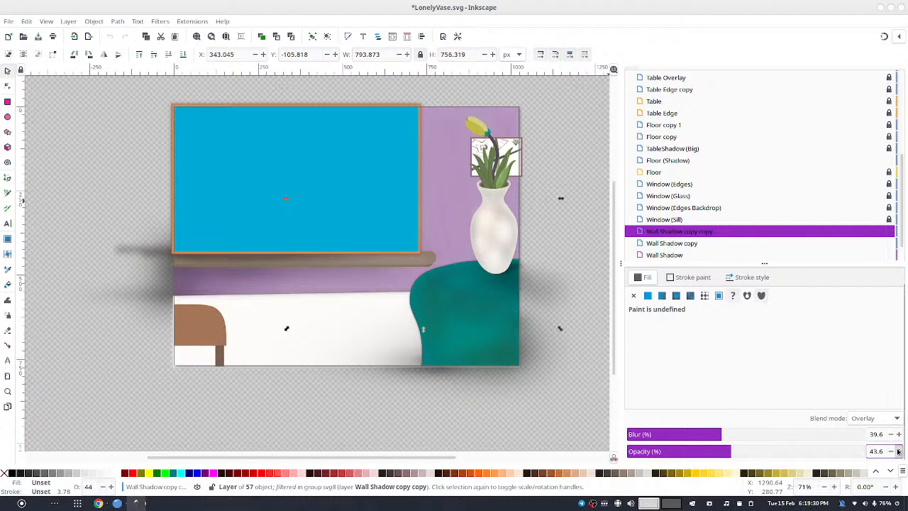
left_click(898, 452)
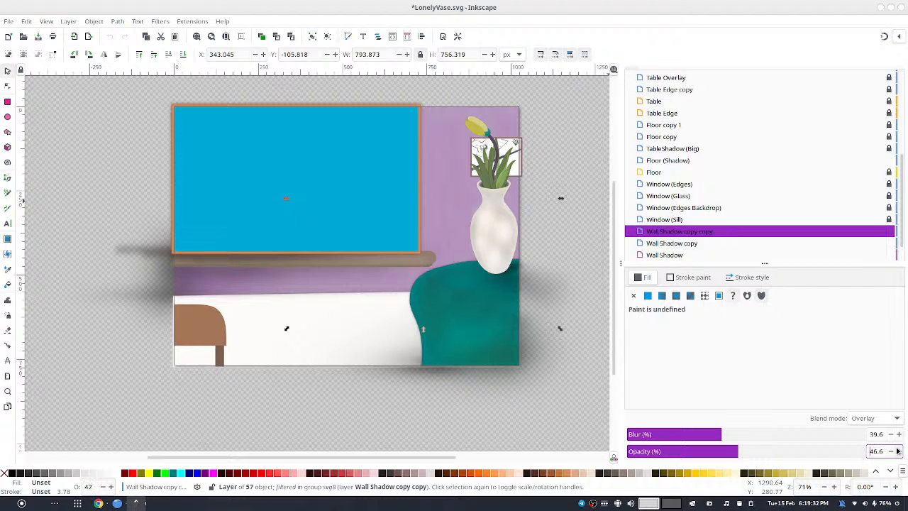
- Raise the opacity of the Wall Shadow copy copy layer to 73.6%
left_click(898, 451)
left_click(899, 451)
left_click(898, 452)
left_click(898, 451)
left_click(899, 451)
left_click(899, 451)
left_click(898, 452)
left_click(899, 452)
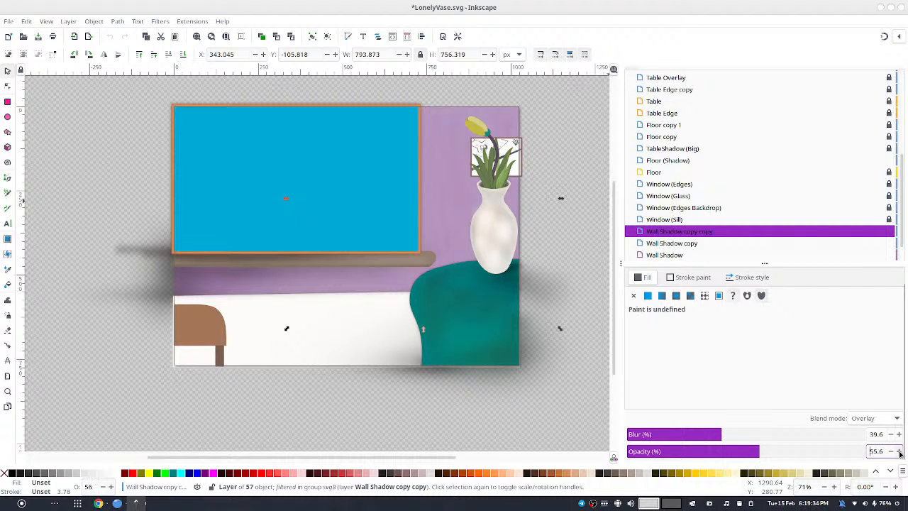
left_click(898, 451)
left_click(898, 452)
left_click(898, 451)
left_click(898, 451)
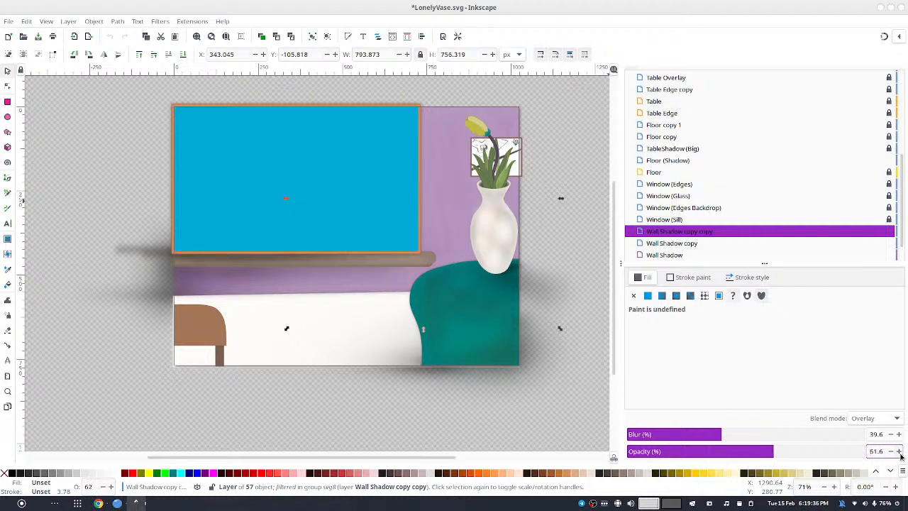
left_click(898, 451)
left_click(898, 452)
left_click(899, 452)
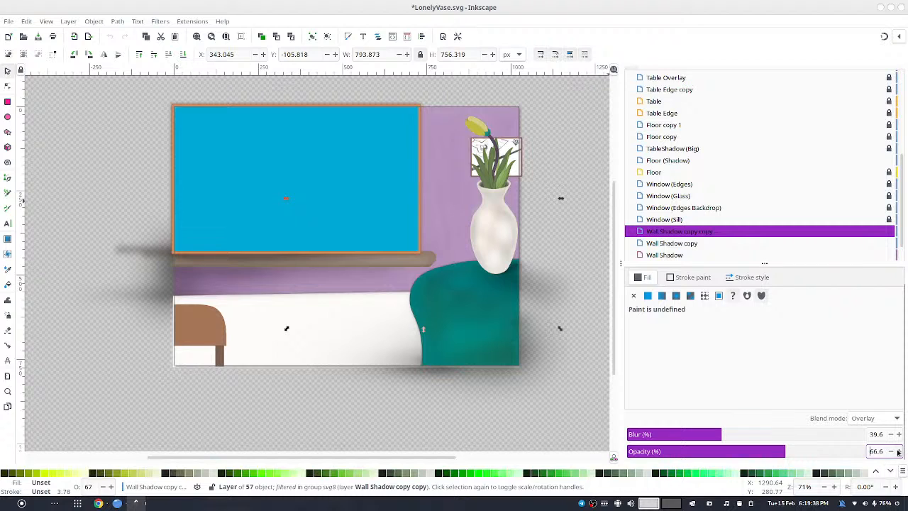
left_click(899, 452)
left_click(899, 452)
left_click(899, 452)
left_click(899, 452)
left_click(899, 452)
- Lower the Wall Shadow copy copy layer's blur to 33.6% and raise its opacity to 79.6%, then deselect it
left_click(891, 435)
left_click(892, 435)
left_click(891, 435)
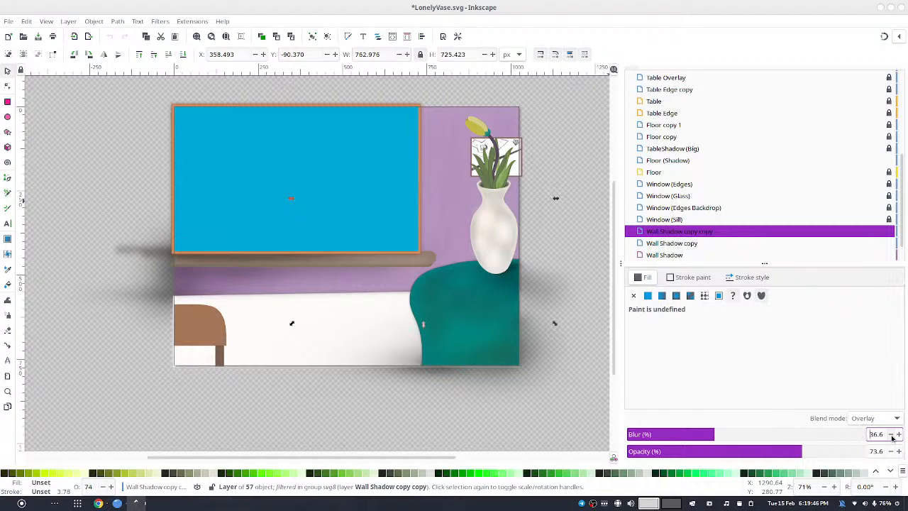
left_click(891, 435)
left_click(891, 434)
left_click(899, 452)
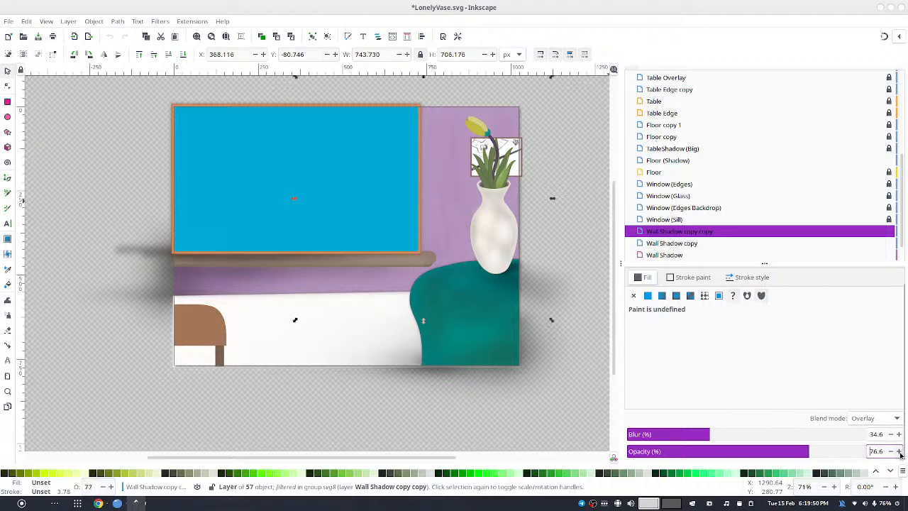
left_click(899, 452)
left_click(899, 452)
left_click(899, 452)
left_click(899, 452)
left_click(891, 435)
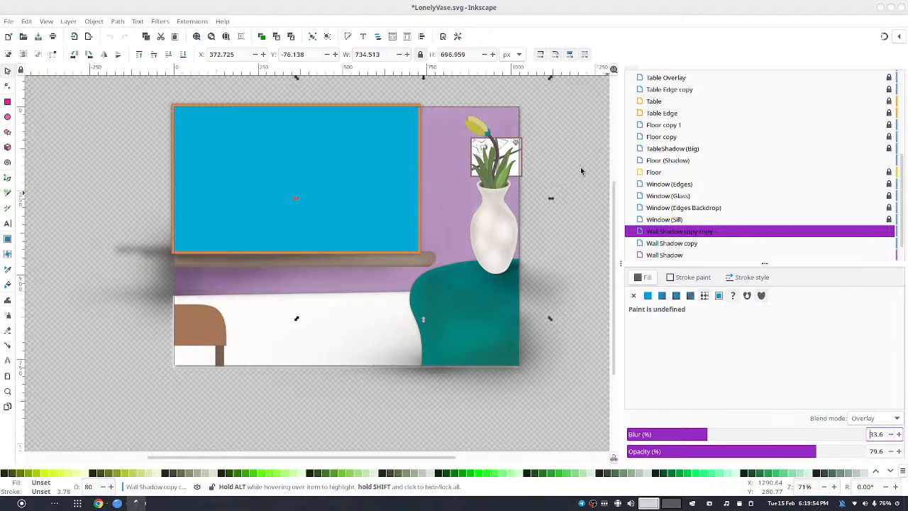
left_click(549, 116)
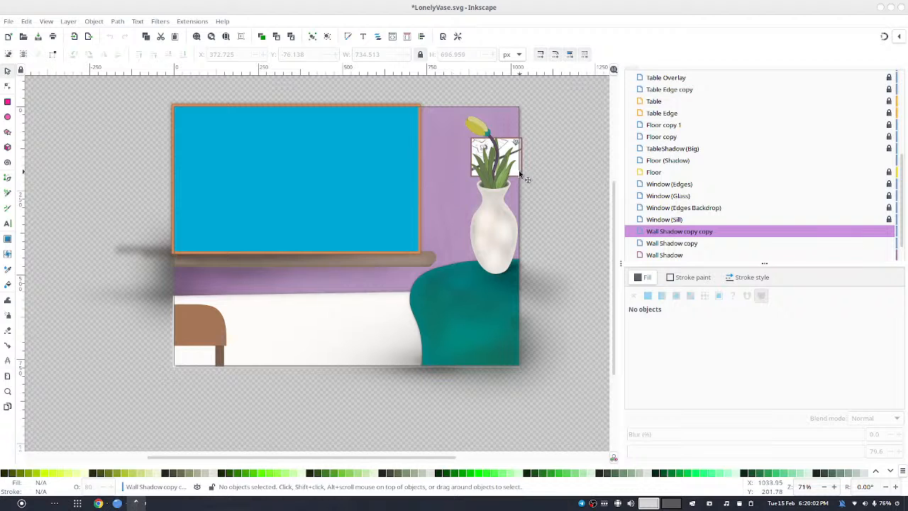
- Copy the rectangle inside the Backdrop layer and lock that layer again
scroll(677, 245, "down", 1)
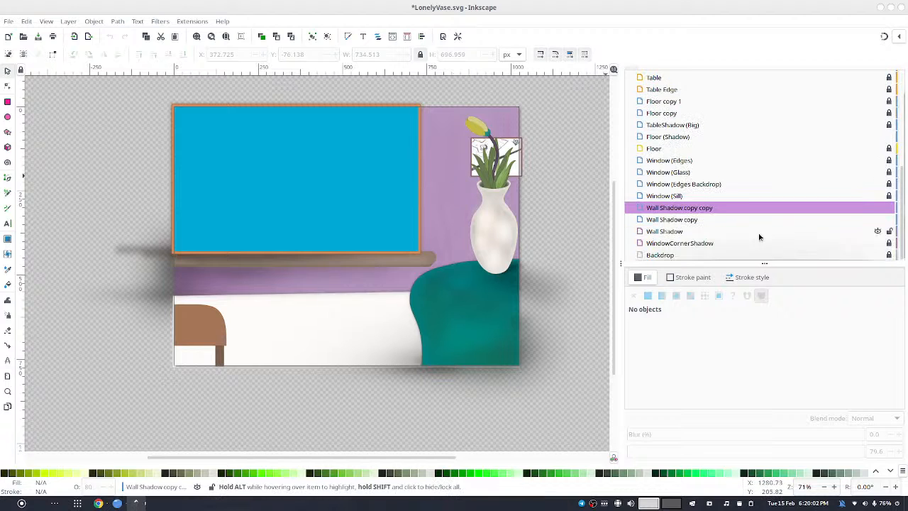
left_click(671, 255)
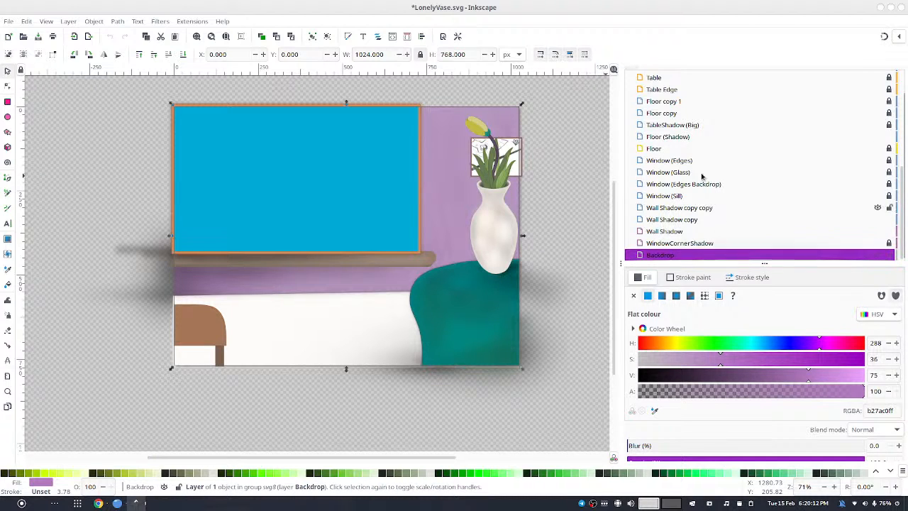
scroll(709, 163, "up", 5)
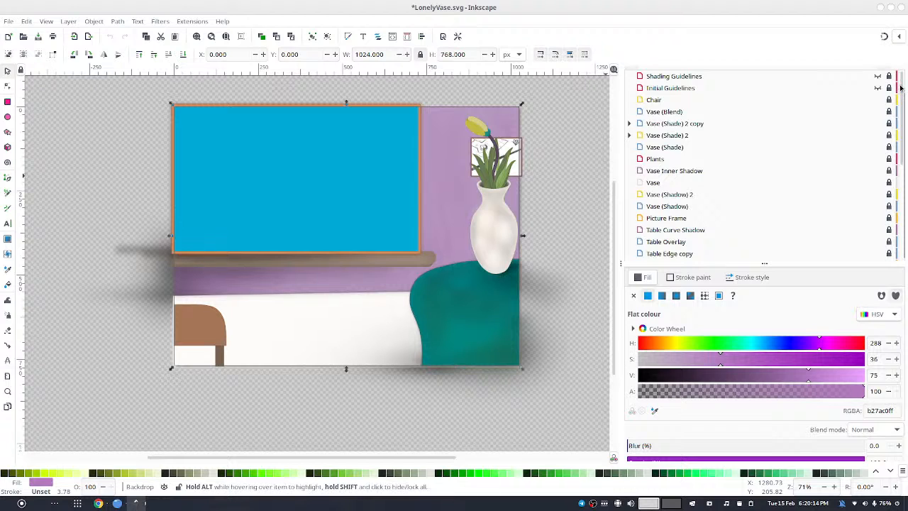
scroll(901, 86, "up", 2)
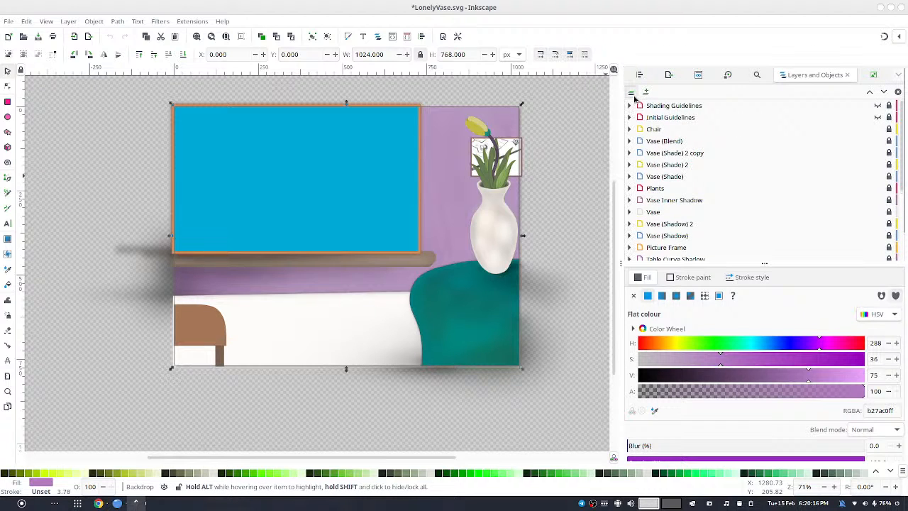
scroll(719, 187, "down", 6)
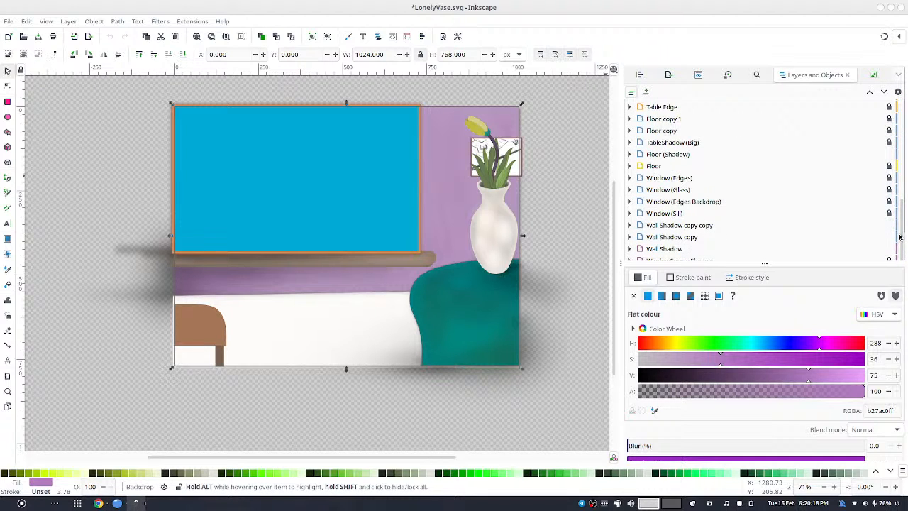
scroll(899, 236, "down", 2)
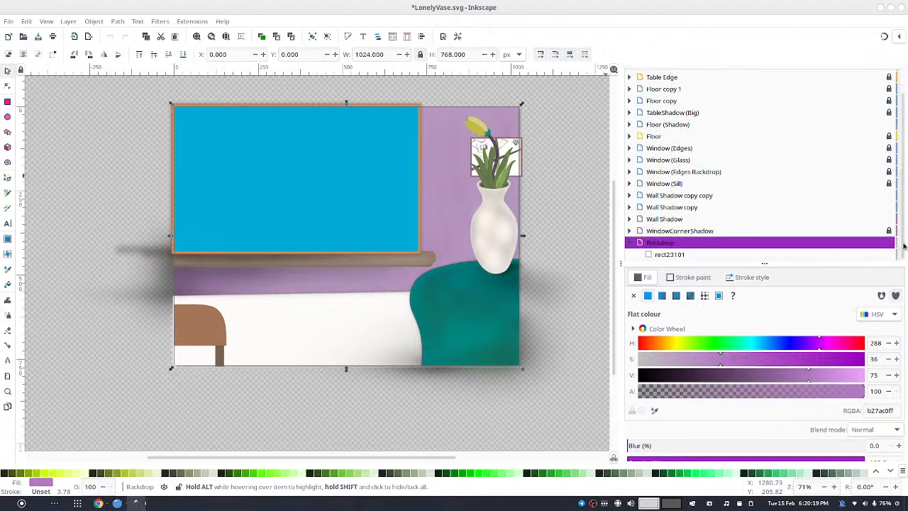
left_click(664, 254)
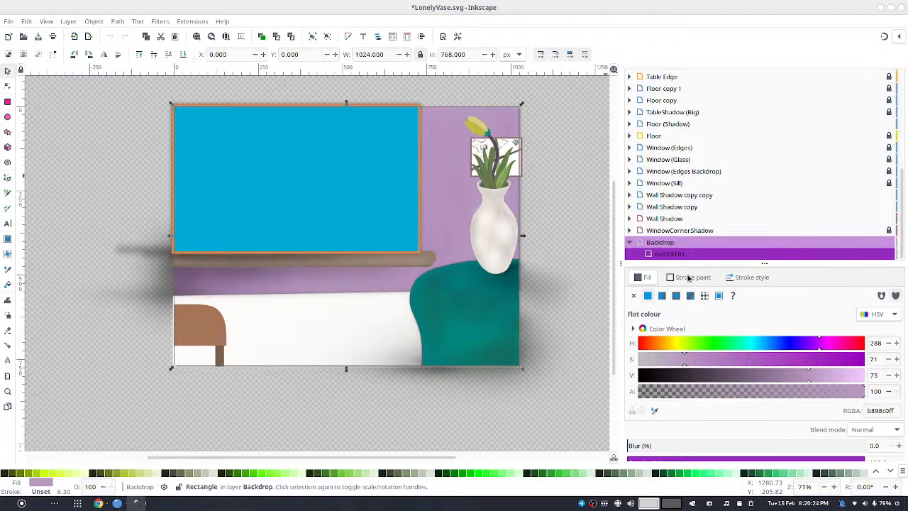
left_click(891, 243)
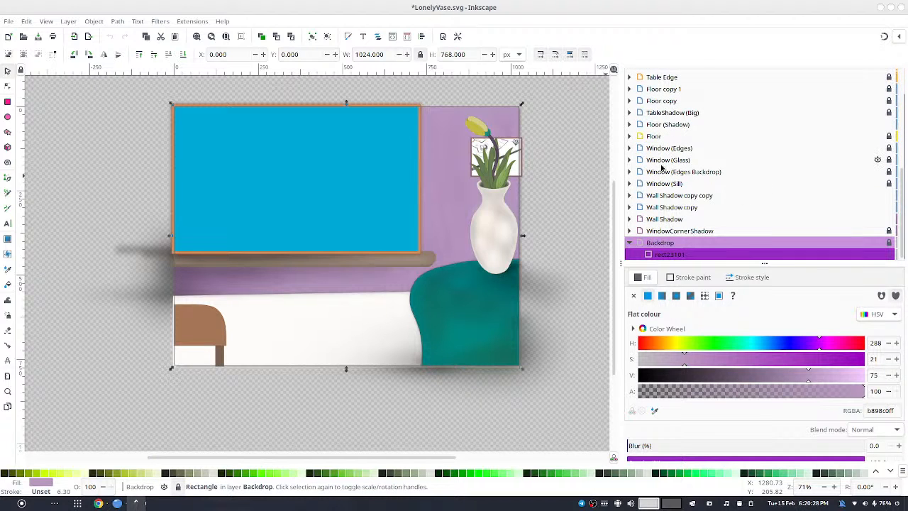
- Paste the backdrop rectangle just above the Wall Shadow layer and set its fill to saturation 27 and alpha 61
scroll(663, 171, "up", 4)
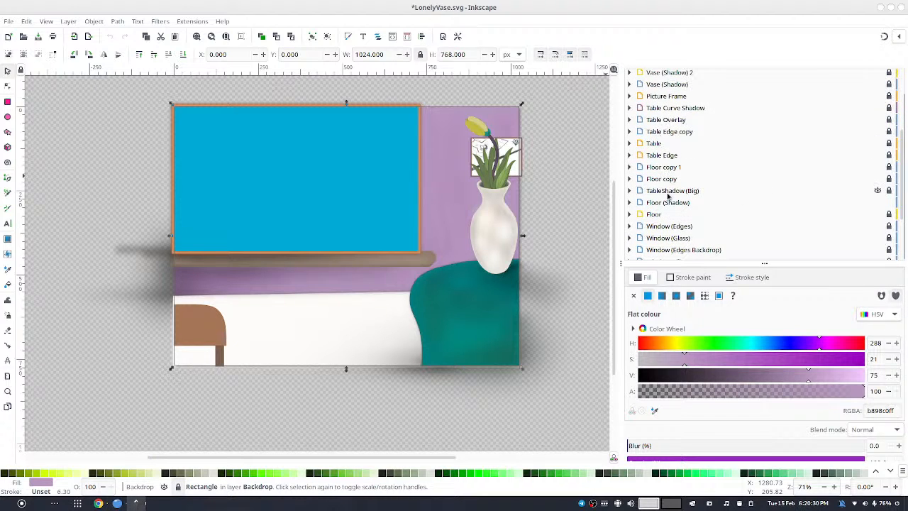
scroll(669, 198, "down", 4)
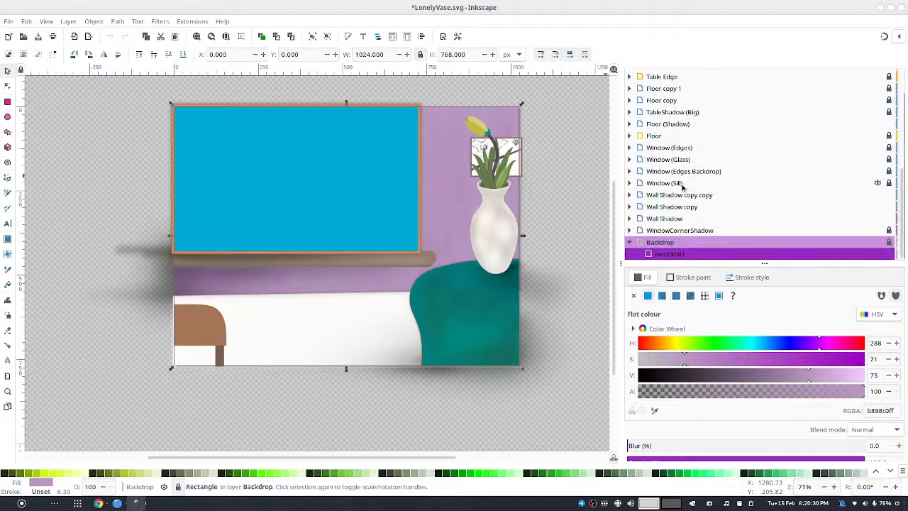
left_click(665, 219)
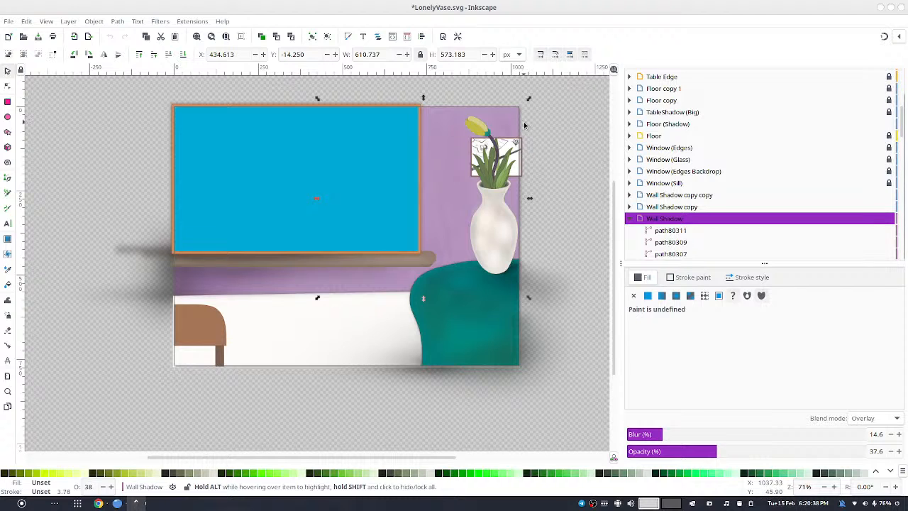
key("ctrl+v")
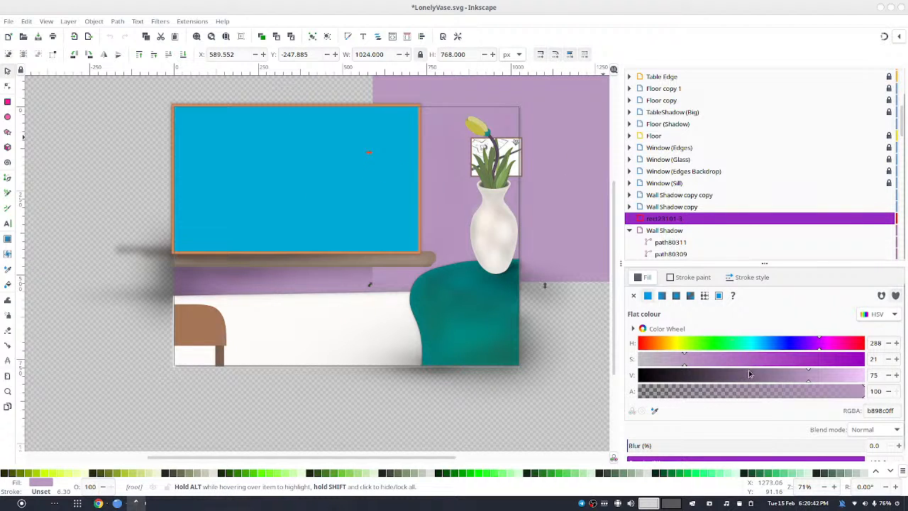
left_click(702, 358)
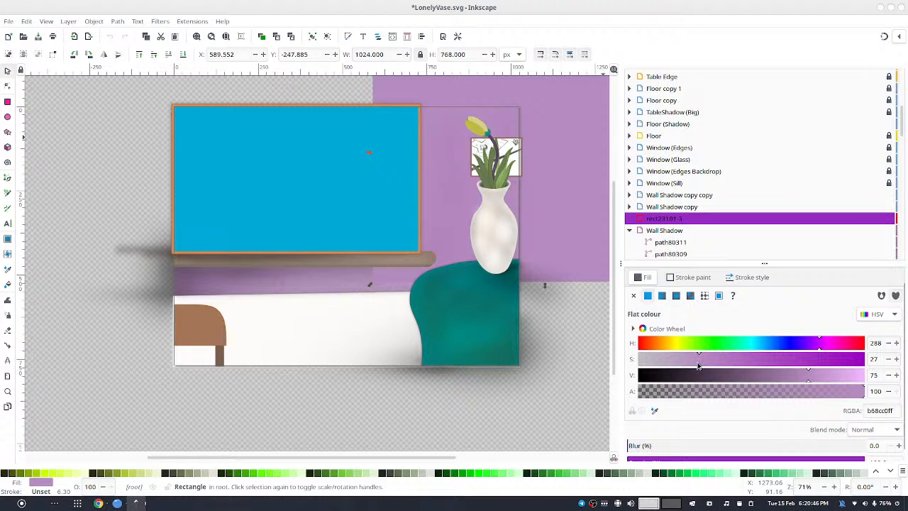
left_click(776, 390)
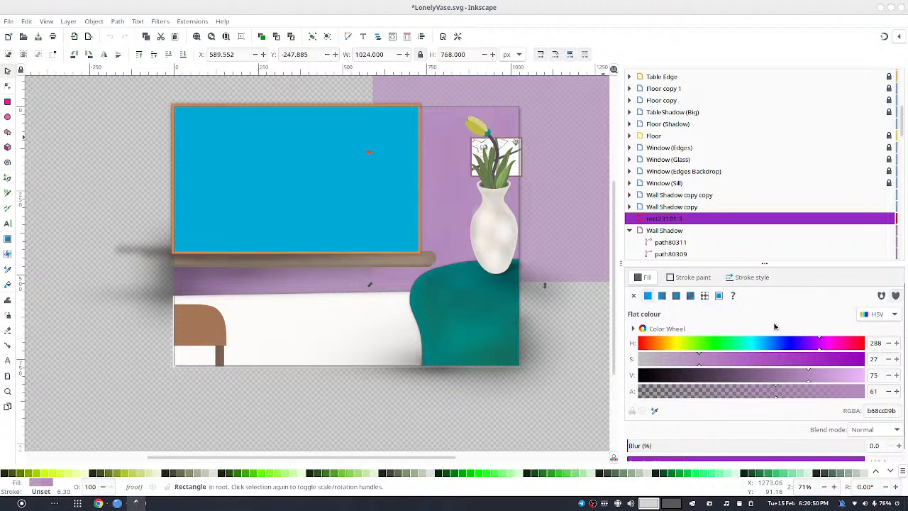
- Move the pasted rectangle over the wall area and centre it horizontally relative to the page
left_click_drag(578, 128, 377, 133)
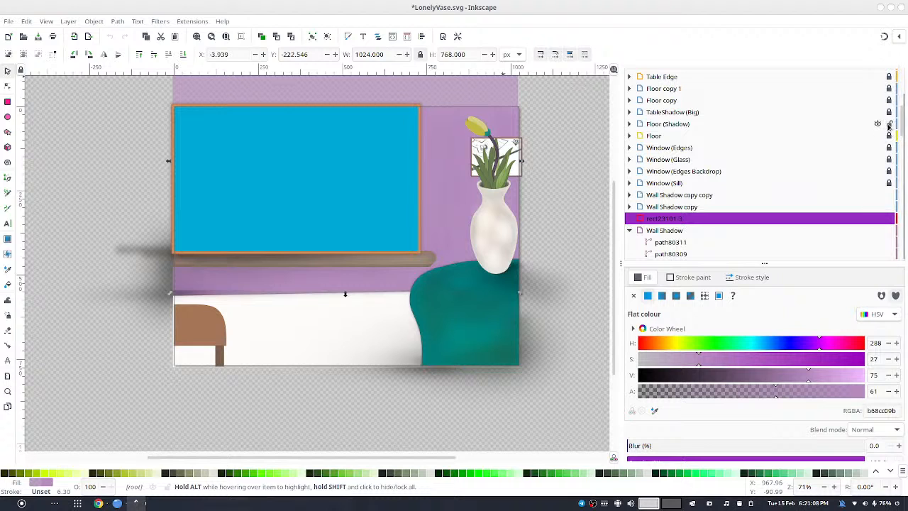
scroll(904, 132, "up", 1)
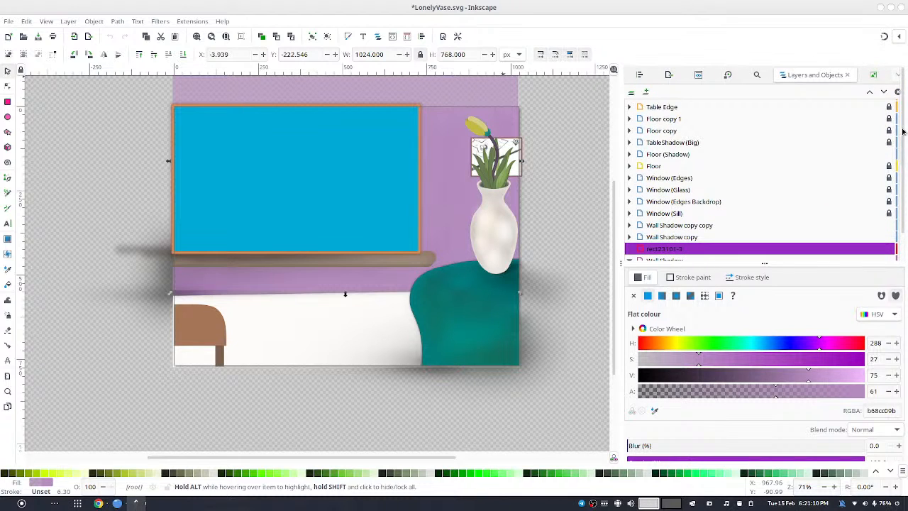
left_click(640, 74)
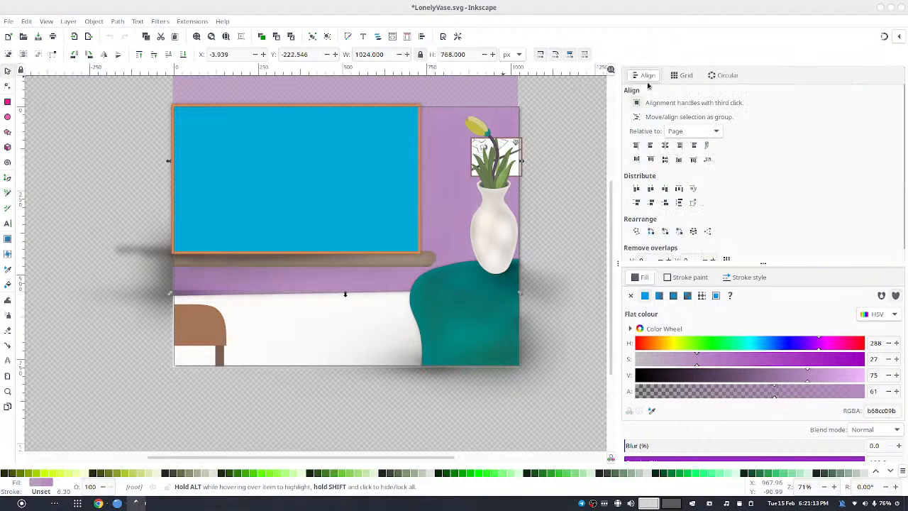
left_click(665, 146)
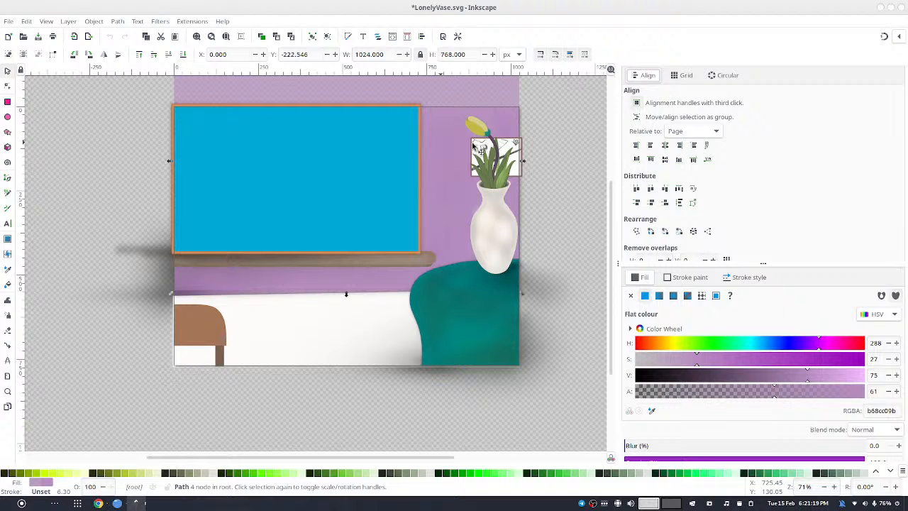
- Lower the pasted rectangle's two upper corner nodes to the page's top edge, at about Y -0.5 px
scroll(495, 153, "down", 2, "ctrl")
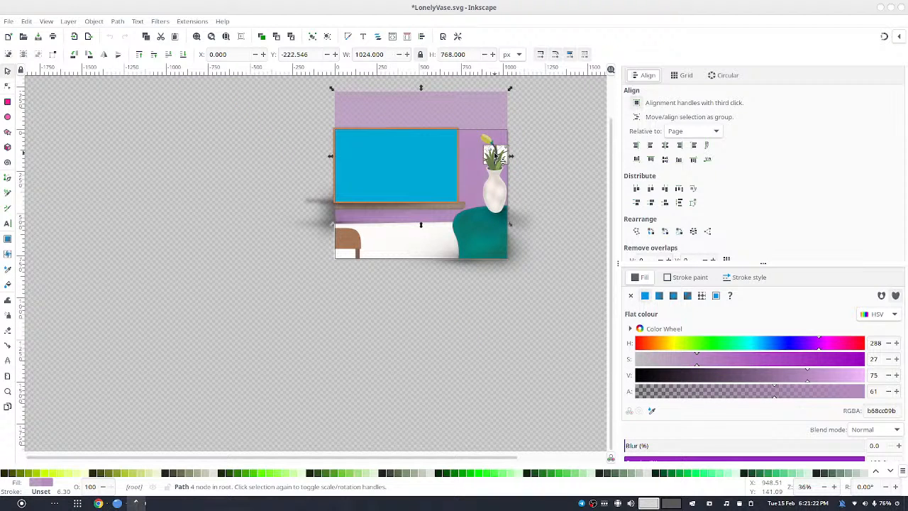
key("n")
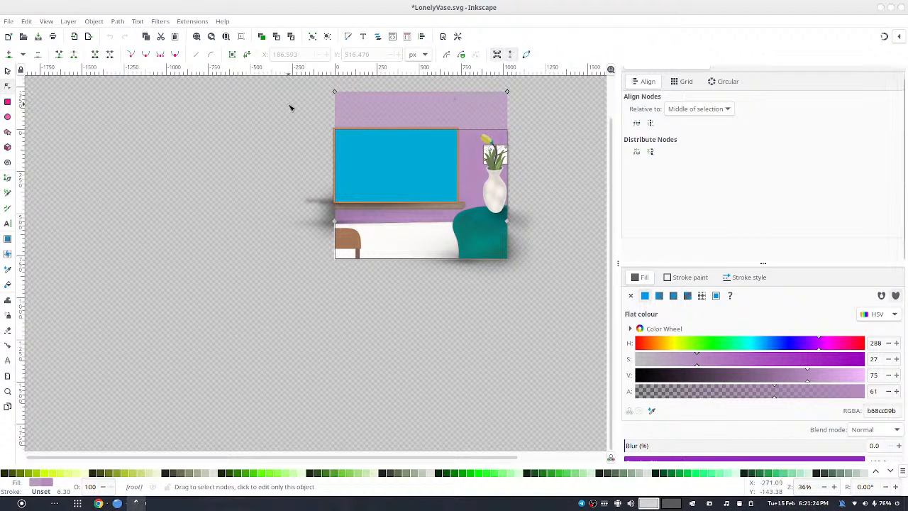
left_click_drag(313, 85, 511, 106)
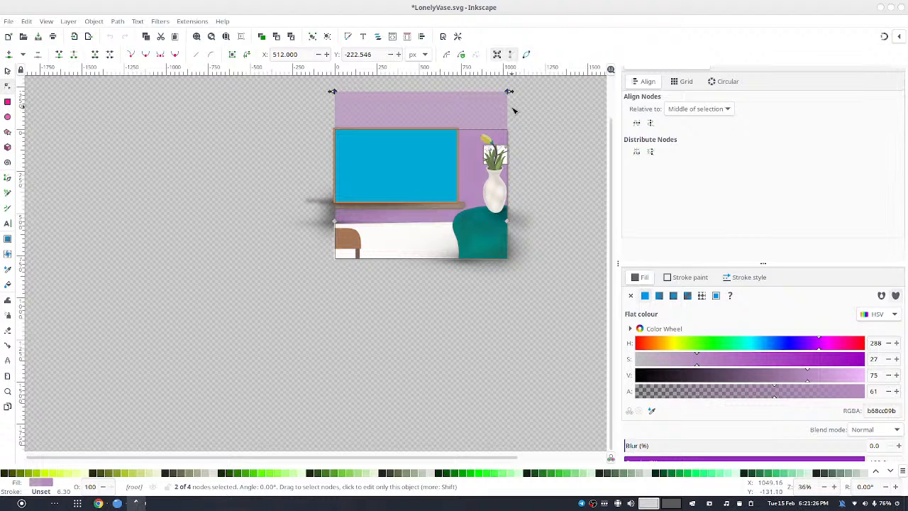
key("Down")
key("Down")
key("Down")
key("Down")
key("Down")
key("Down")
key("Down")
key("Down")
key("Down")
key("Down")
key("Down")
key("Down")
key("Down")
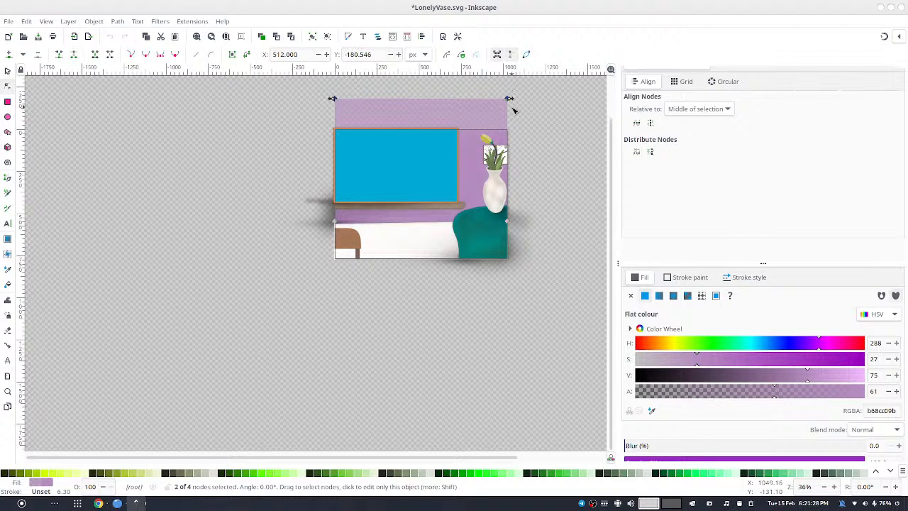
key("Down")
key("Down")
key("Down")
key("Down")
key("Down")
key("Down")
key("Down")
key("Down")
key("Down")
key("Down")
key("Down")
key("Down")
key("Down")
key("Down")
key("Down")
key("Down")
key("Down")
key("Down")
key("Down")
key("Down")
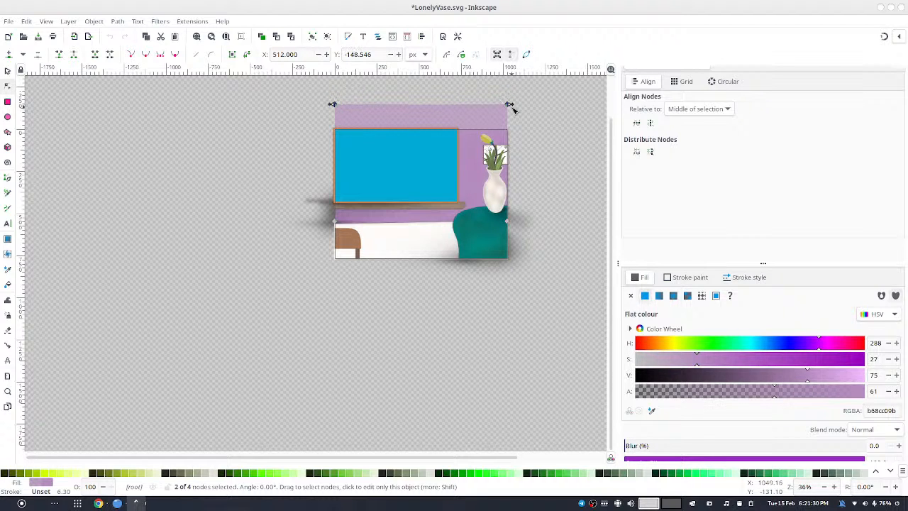
key("Down")
key("Down")
key("Down")
key("Down")
key("Down")
key("Down")
key("Down")
key("Down")
key("Down")
key("Down")
key("Down")
key("Down")
key("Down")
key("Down")
key("Down")
key("Down")
key("Down")
key("Down")
key("Down")
key("Down")
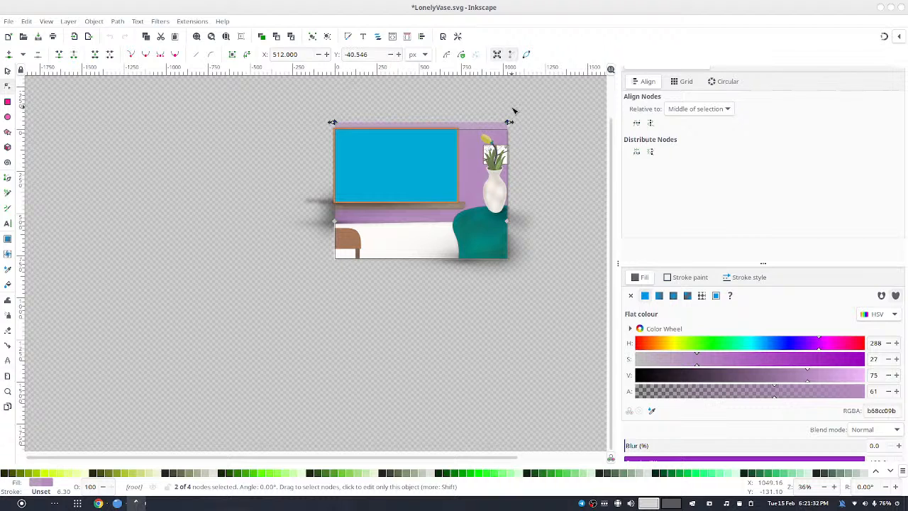
key("Down")
key("Down")
key("Down")
key("Down")
key("Down")
key("Down")
key("Down")
key("Down")
key("Down")
key("Down")
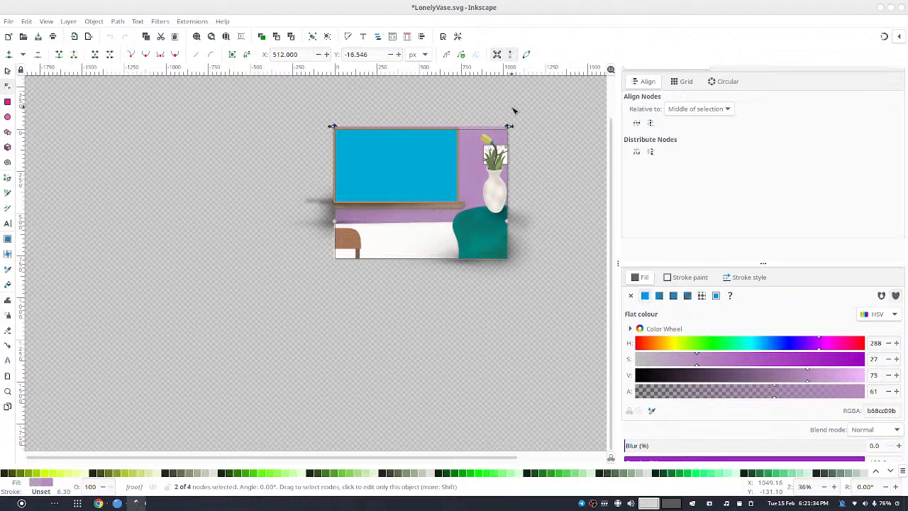
key("Down")
key("Down")
key("Down")
key("Down")
key("Down")
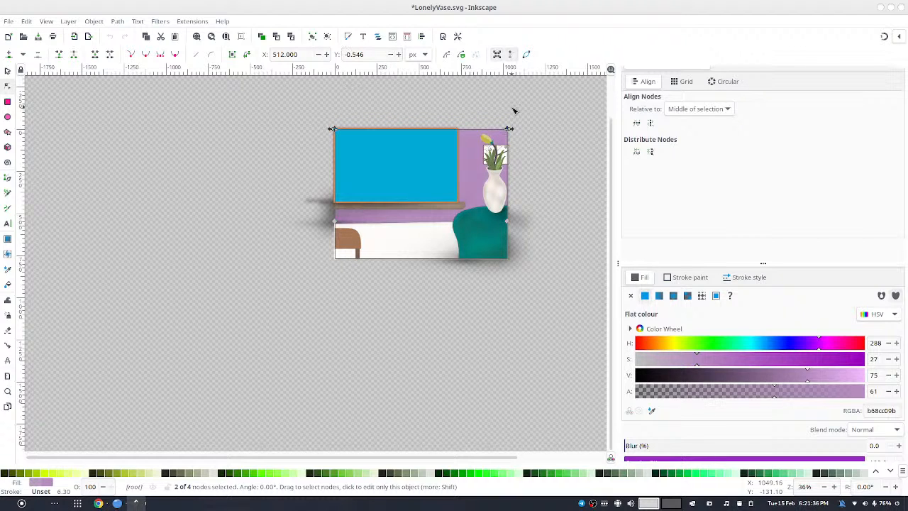
- Move the rectangle's lower-left node inward beneath the window sill and raise its lower-right node to about Y 517 px
left_click_drag(272, 167, 401, 242)
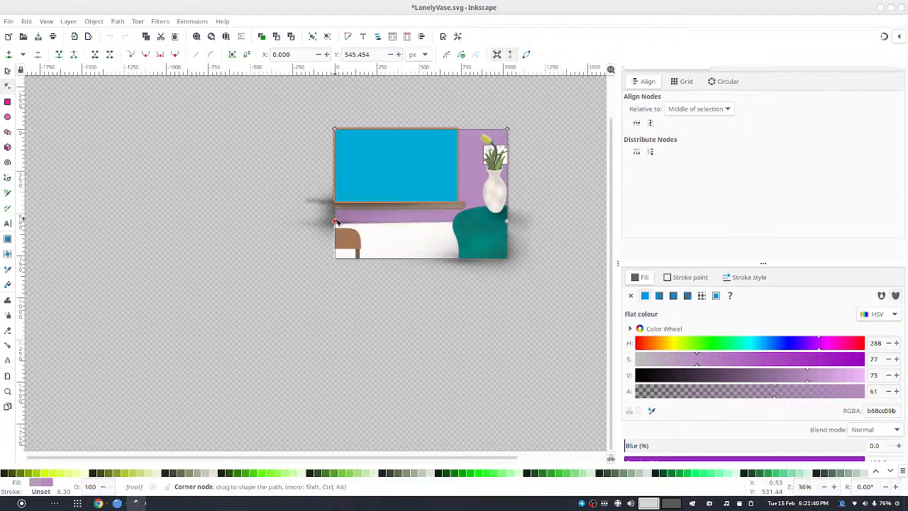
left_click_drag(338, 219, 430, 214)
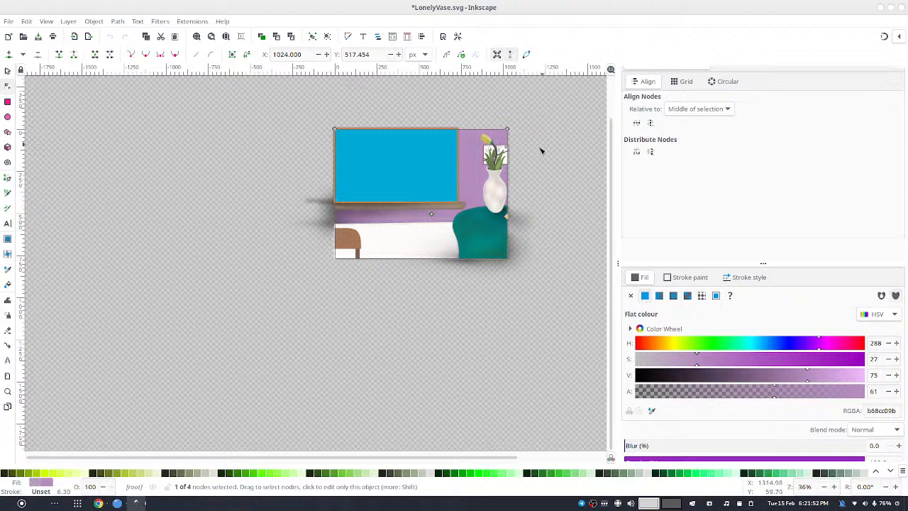
- Blur the semi-transparent purple wall shape to 17.6% and deselect it
left_click(7, 71)
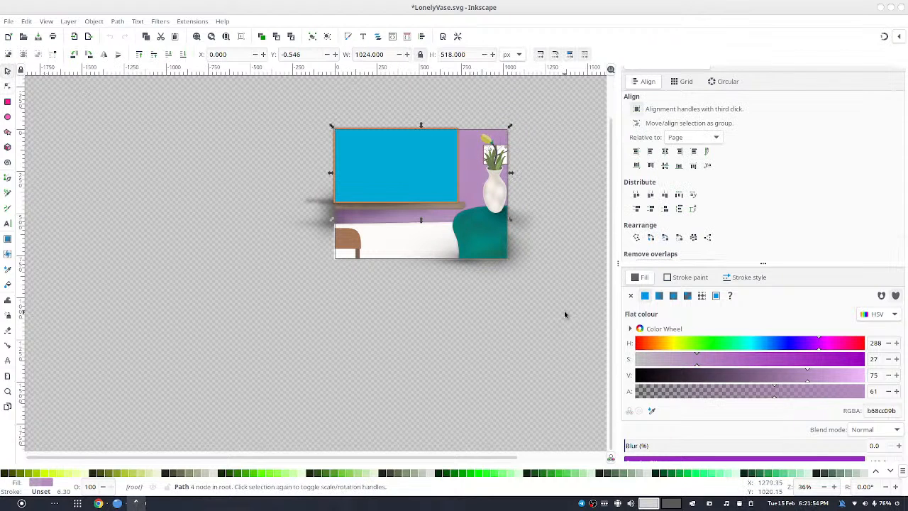
scroll(555, 218, "up", 2)
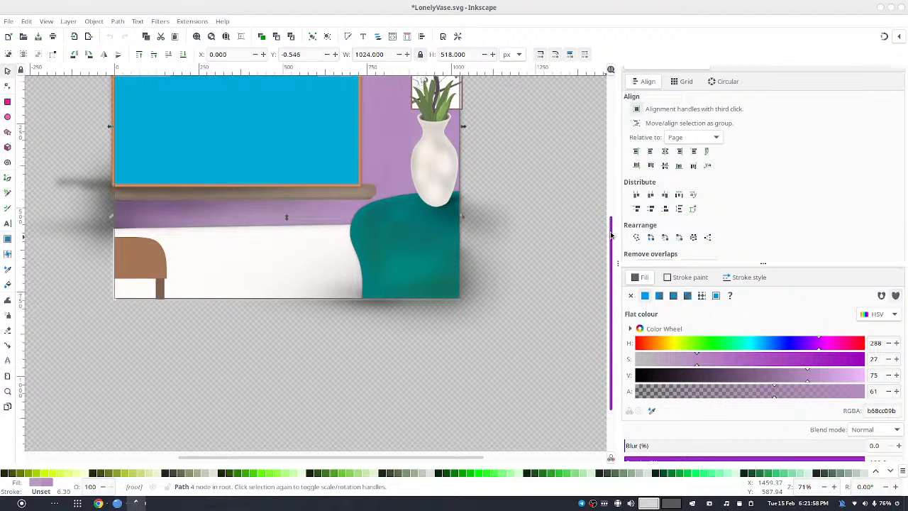
left_click_drag(609, 238, 609, 205)
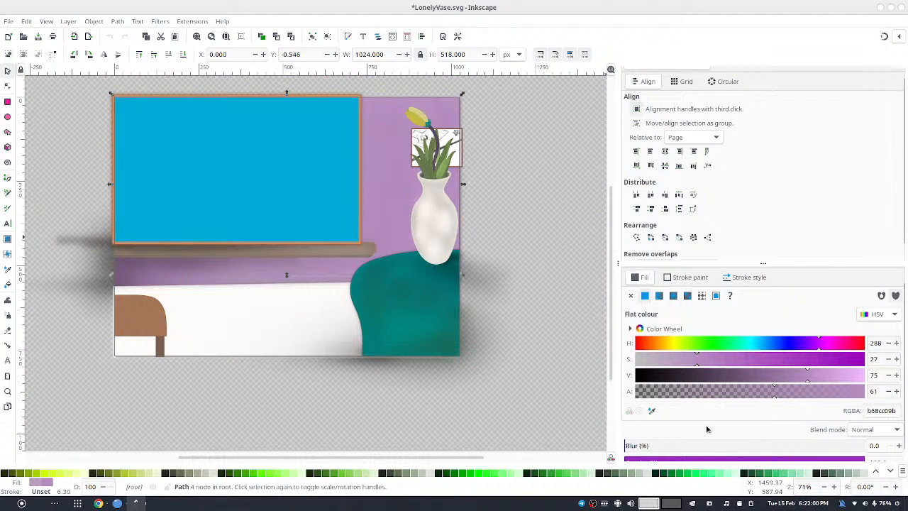
left_click(689, 447)
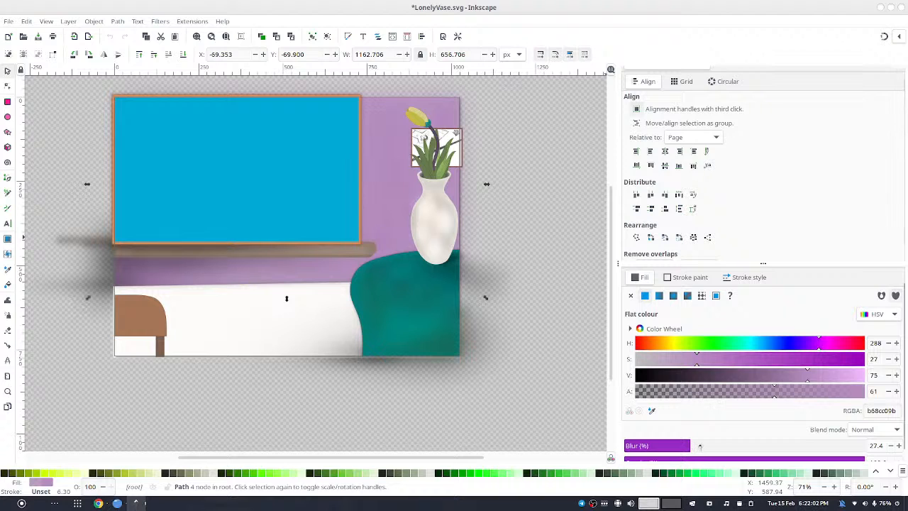
left_click(708, 444)
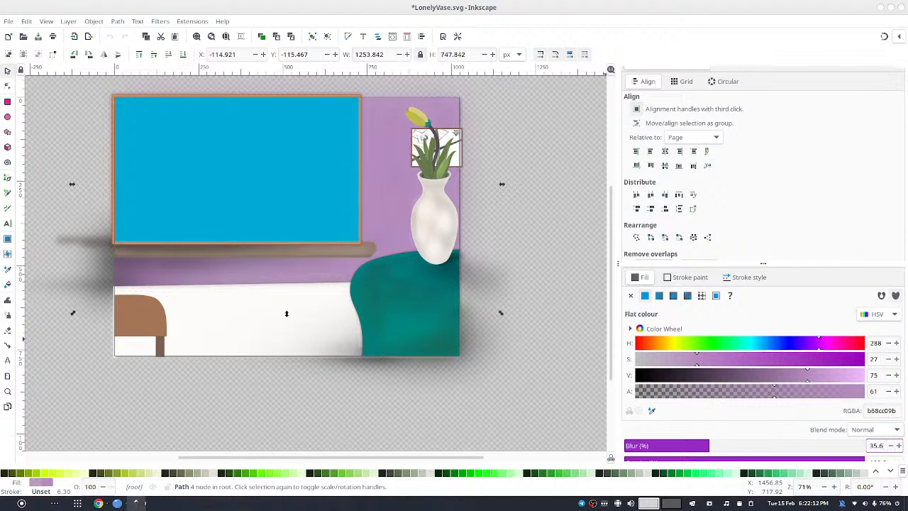
scroll(872, 446, "down", 2)
scroll(871, 446, "down", 2)
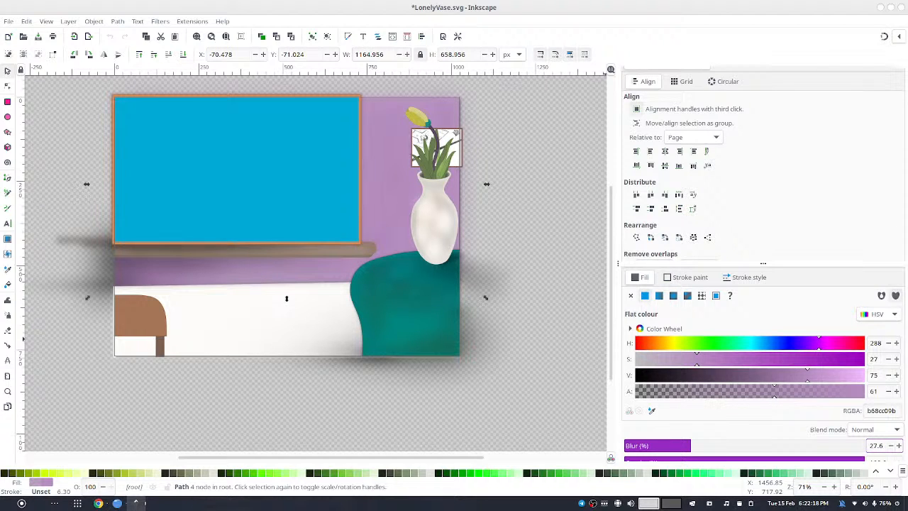
scroll(871, 446, "down", 4)
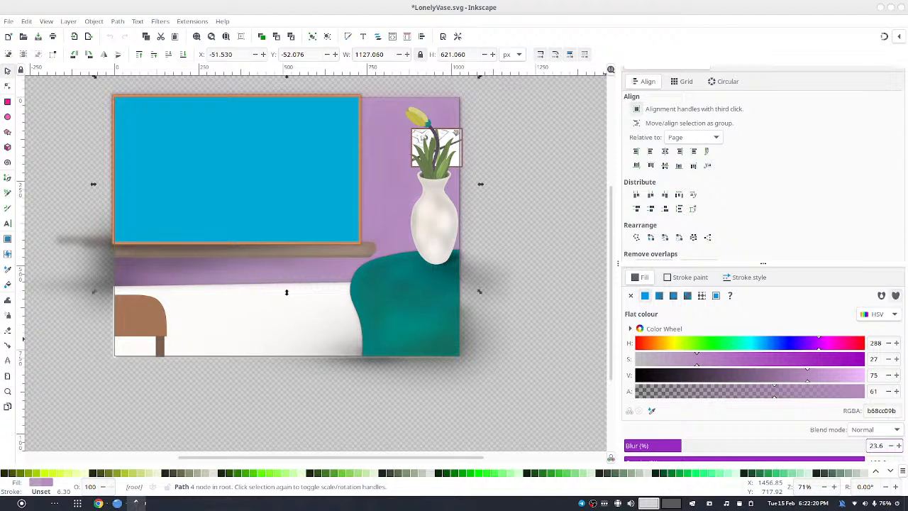
scroll(871, 446, "down", 2)
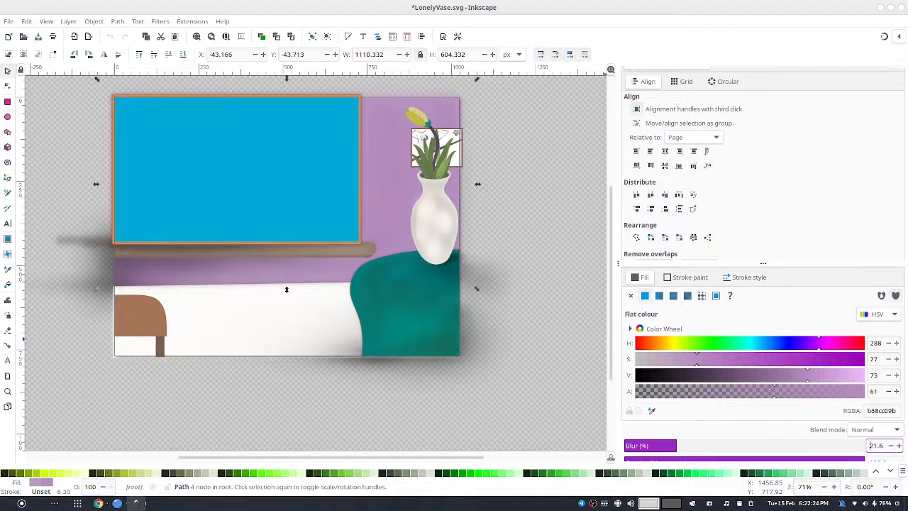
scroll(871, 446, "down", 2)
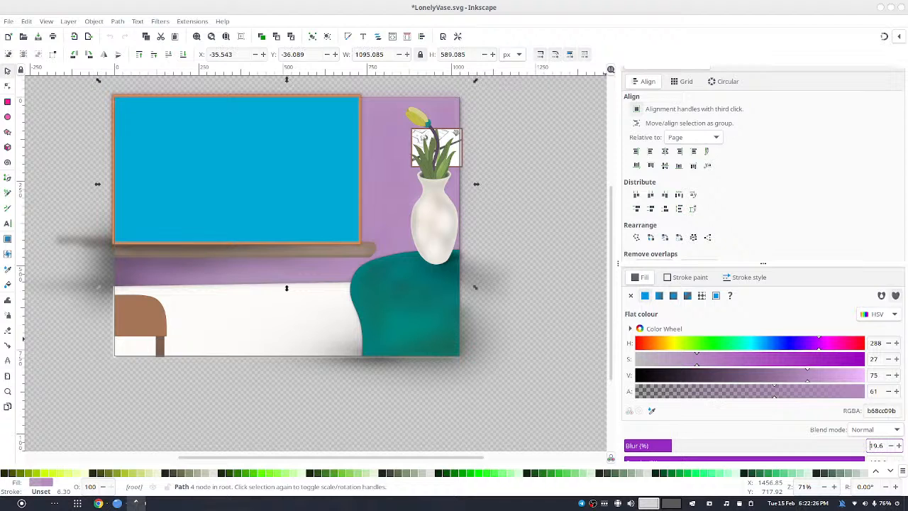
scroll(871, 445, "down", 2)
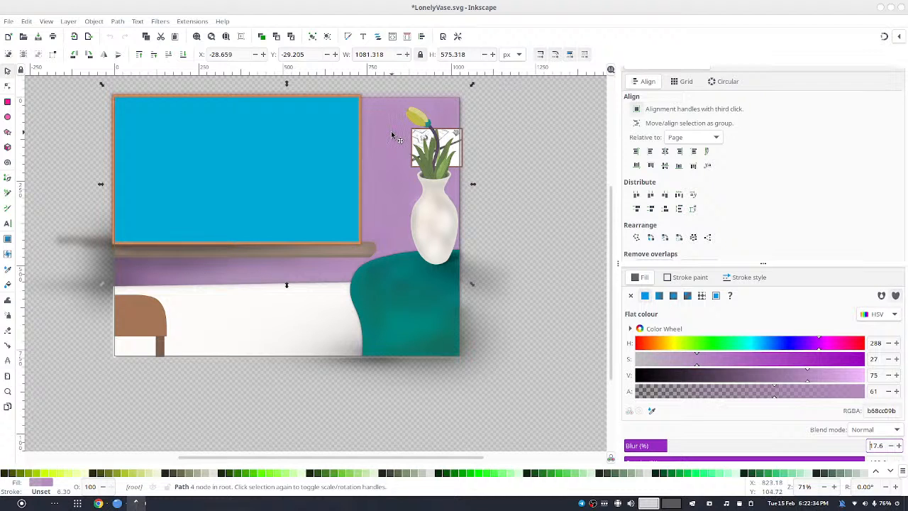
left_click_drag(342, 127, 407, 161)
left_click(444, 149)
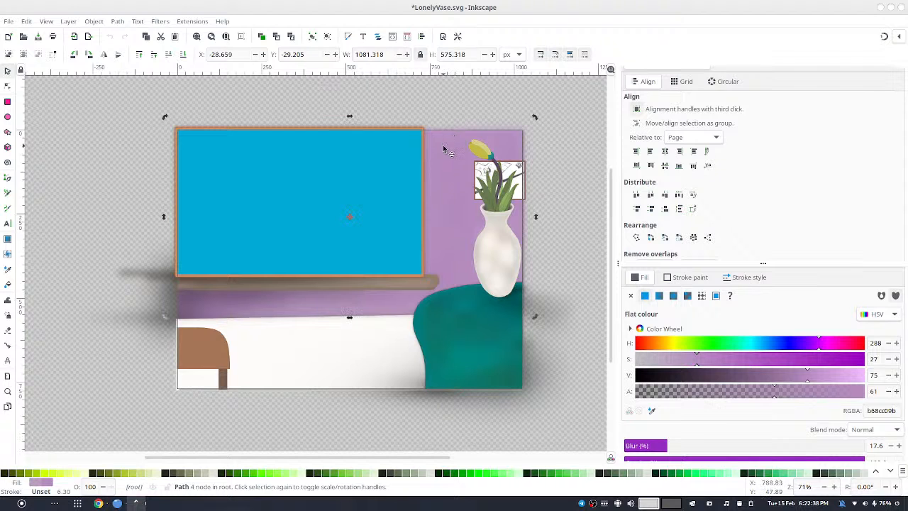
key("Escape")
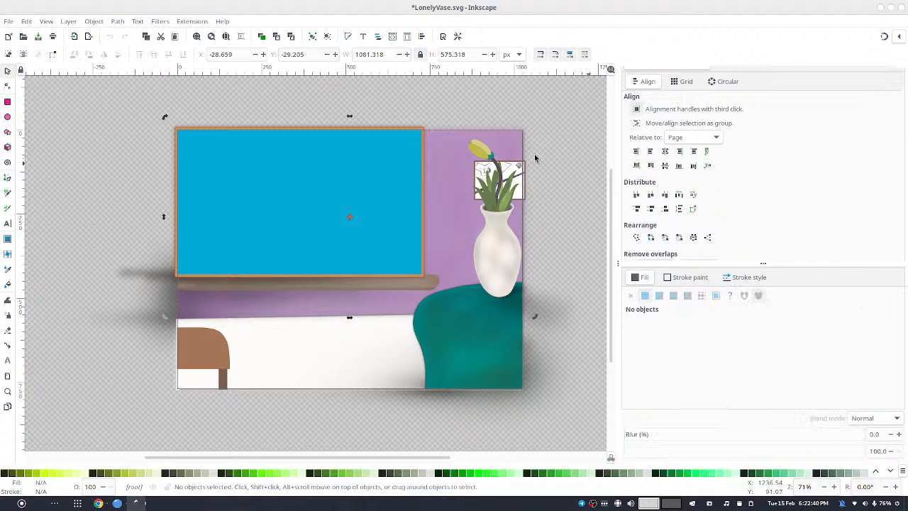
- Move the blurred shape down and left over the window, and pull its two right-hand nodes onto the wall strip below the sill
left_click(449, 132)
left_click_drag(449, 134, 295, 213)
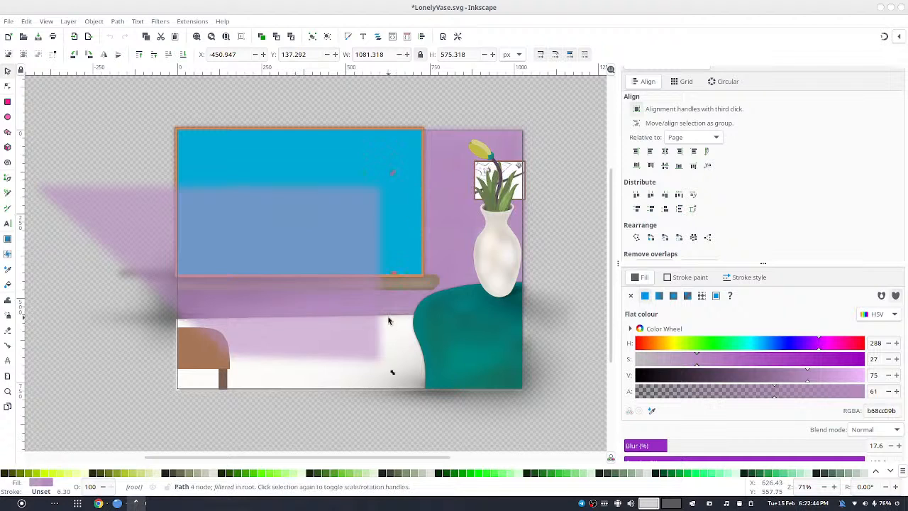
key("n")
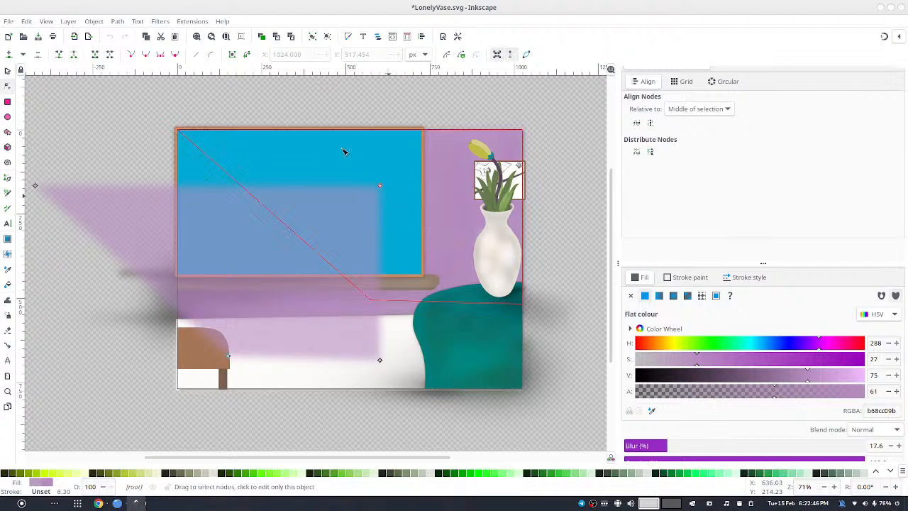
left_click_drag(343, 148, 384, 224)
left_click_drag(384, 187, 362, 296)
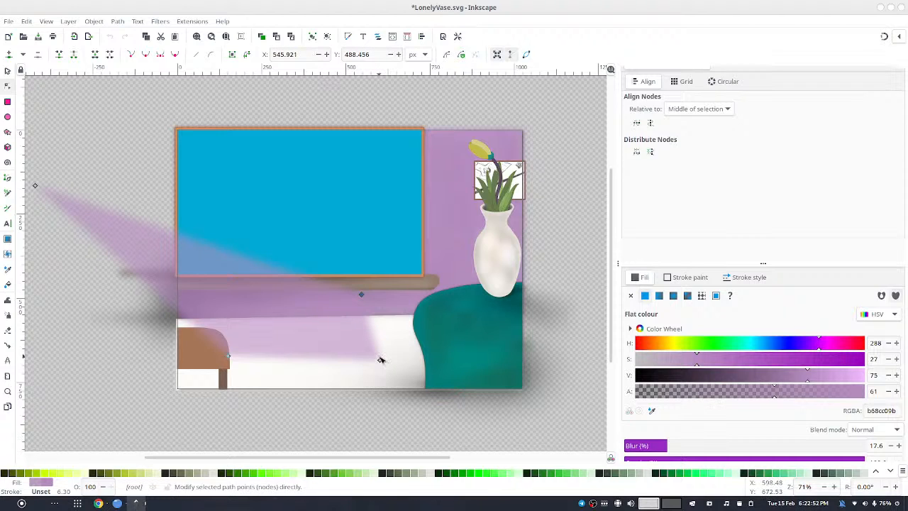
left_click_drag(380, 359, 343, 309)
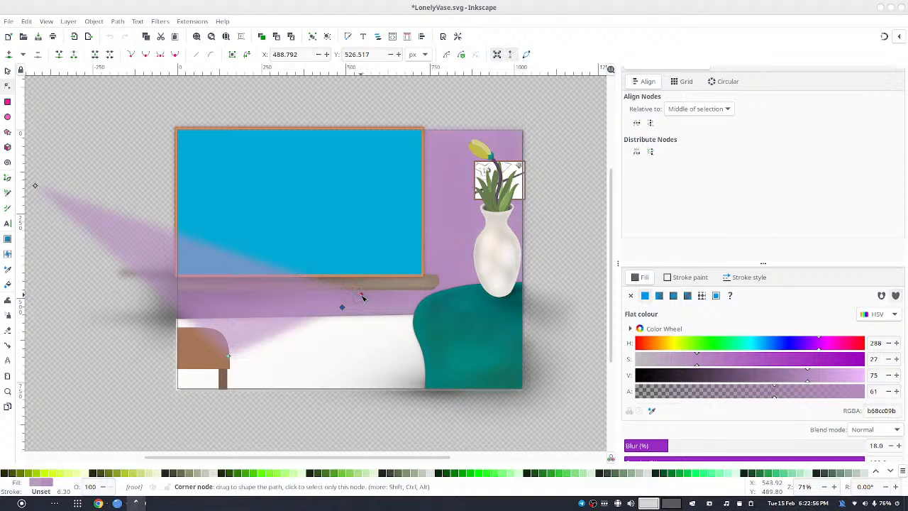
left_click_drag(363, 294, 393, 292)
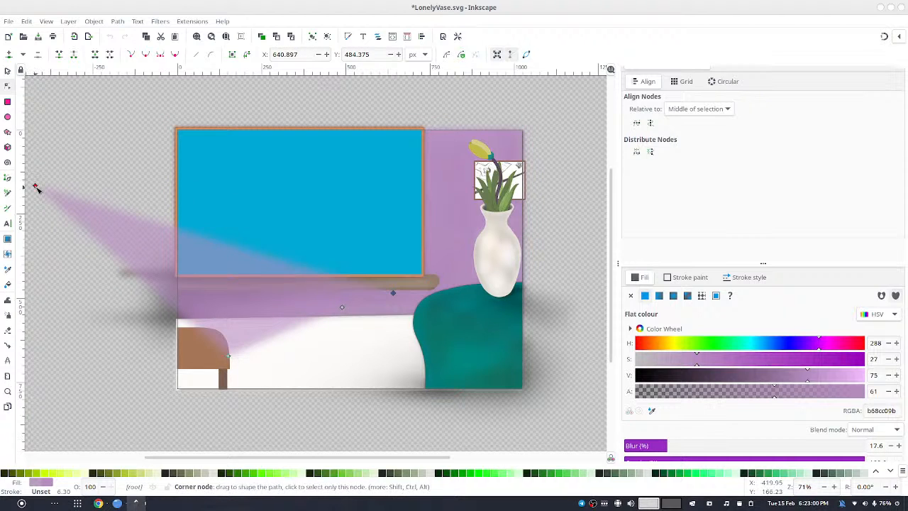
- Move the two left-hand nodes to the left end of the wall strip below the sill and shift the upper-right node to about X 619 px
left_click_drag(35, 186, 181, 290)
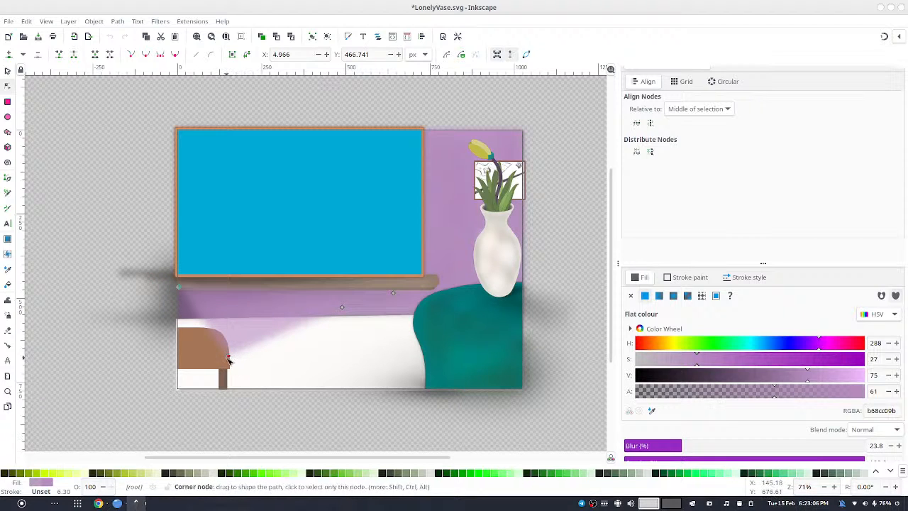
left_click_drag(229, 357, 183, 306)
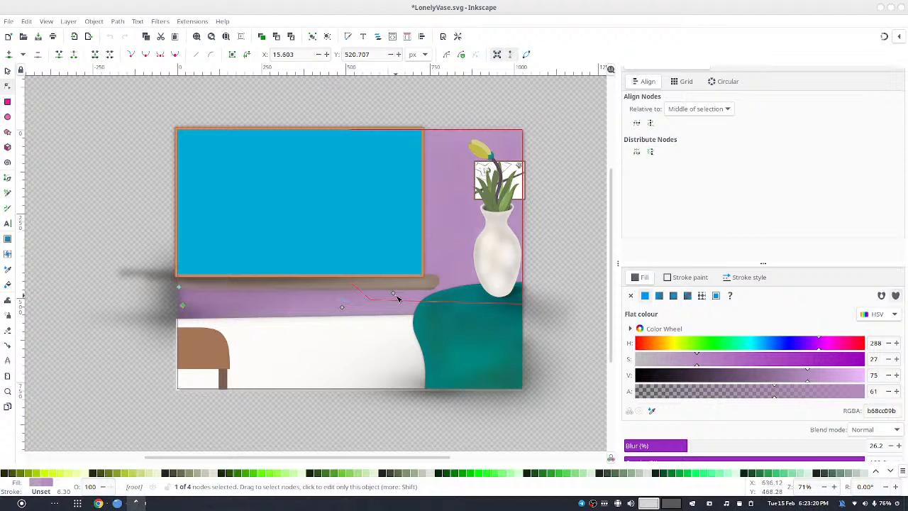
mouse_move(379, 290)
left_mouse_down()
mouse_move(353, 290)
mouse_move(376, 295)
mouse_move(383, 284)
mouse_move(386, 294)
left_mouse_up()
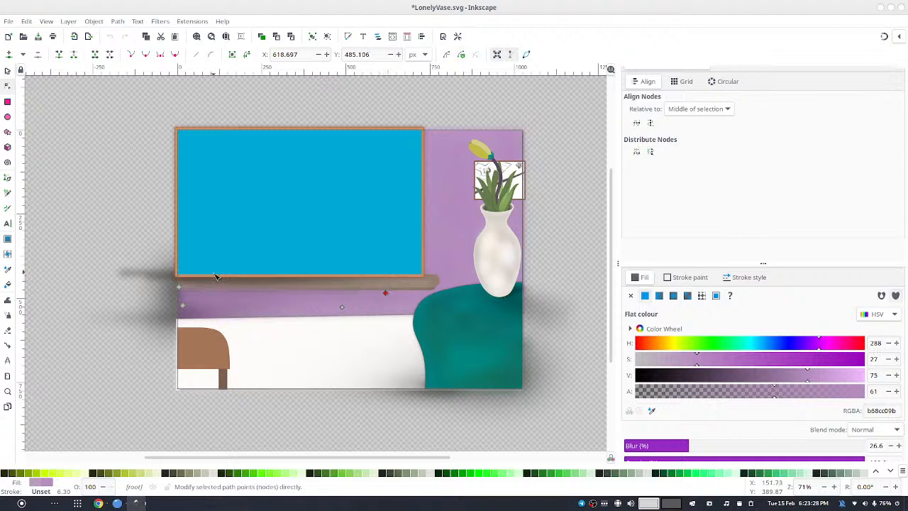
left_click_drag(181, 292, 183, 316)
- Set the strip shape's fill alpha to 28 and its blur to 33.6%
left_click(720, 391)
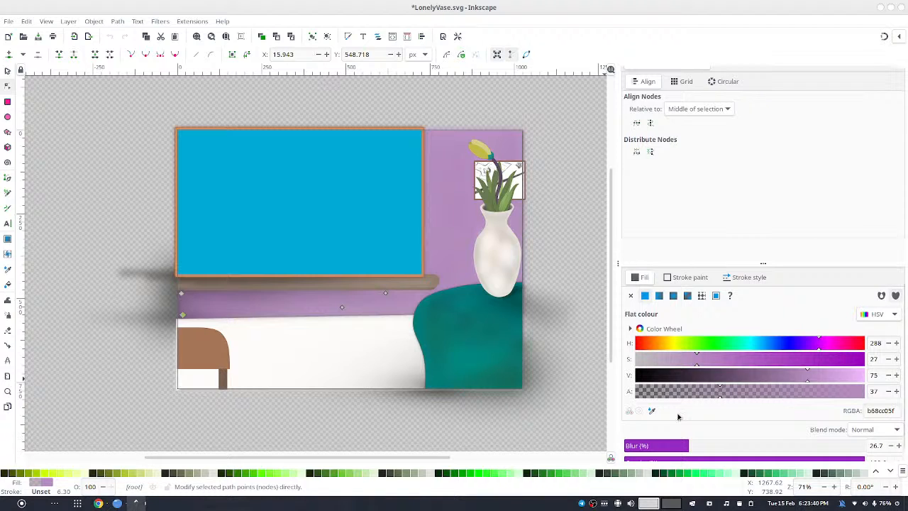
left_click(688, 391)
left_click(899, 446)
left_click(899, 446)
left_click(899, 445)
left_click(899, 445)
left_click(899, 446)
left_click(899, 445)
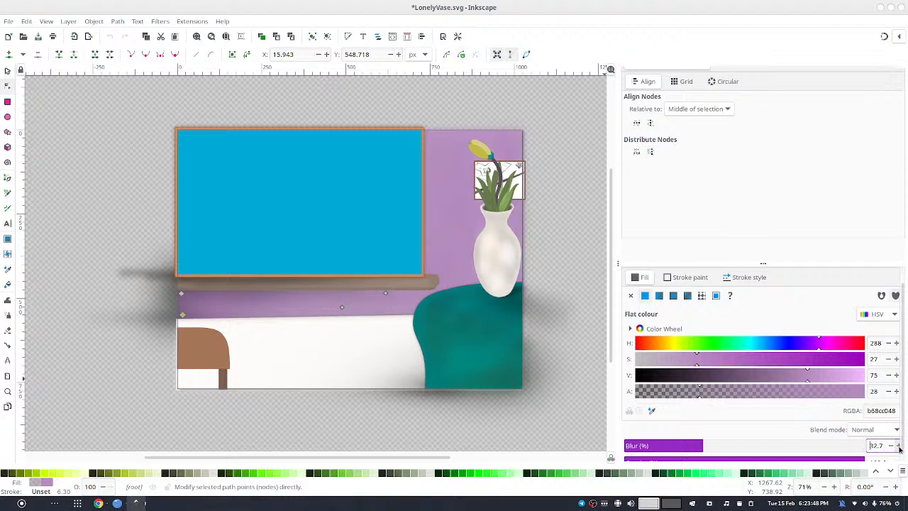
left_click(893, 445)
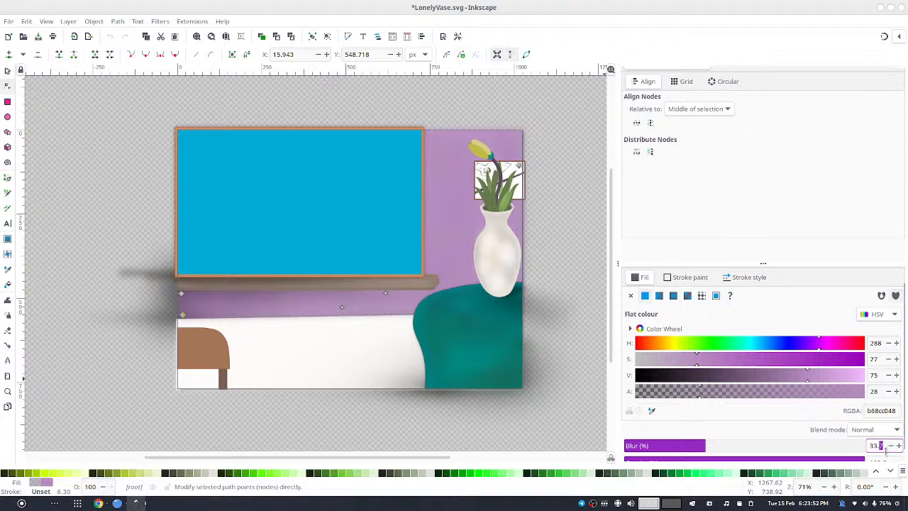
type("6")
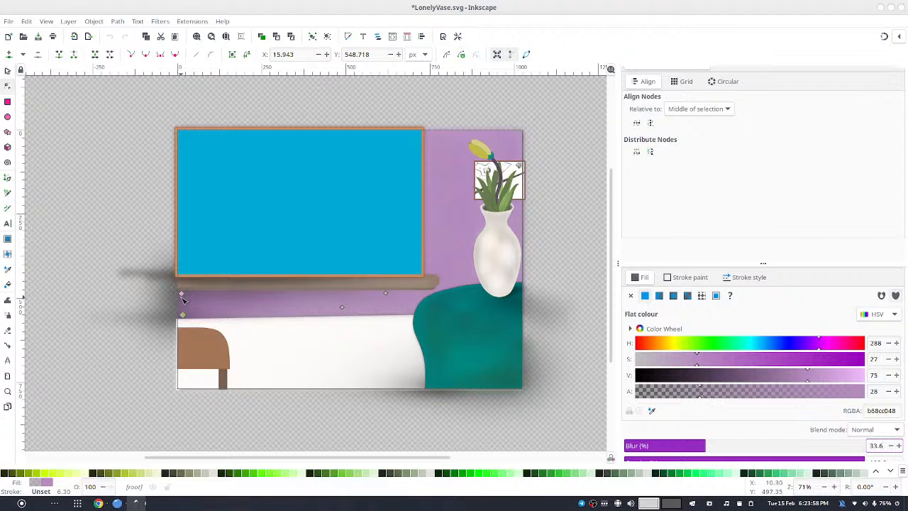
- Select the strip shape's two left-hand nodes and nudge them left past the page edge, to about X -20 px
left_click_drag(204, 327, 164, 272)
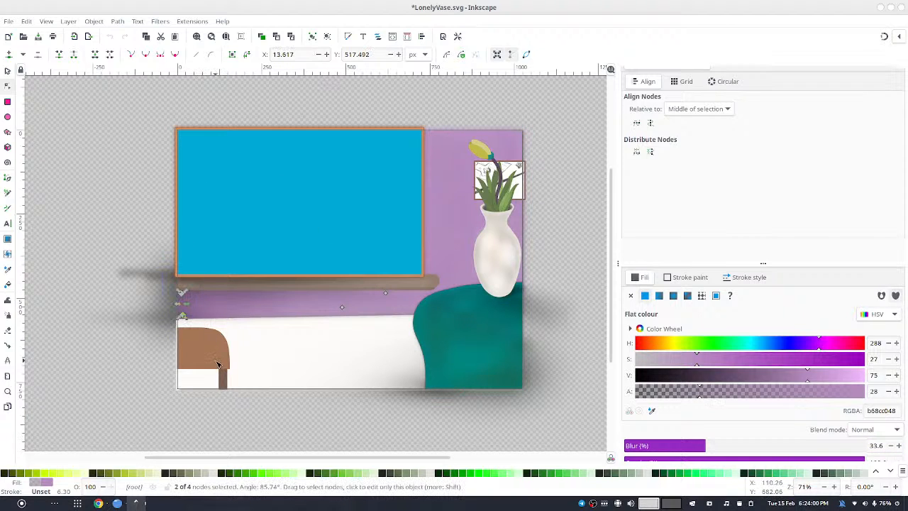
key("Left")
key("Left")
key("Left")
key("Left")
key("Left")
key("Left")
key("Left")
key("Left")
key("Left")
key("Left")
key("Left")
key("Left")
key("Left")
key("Left")
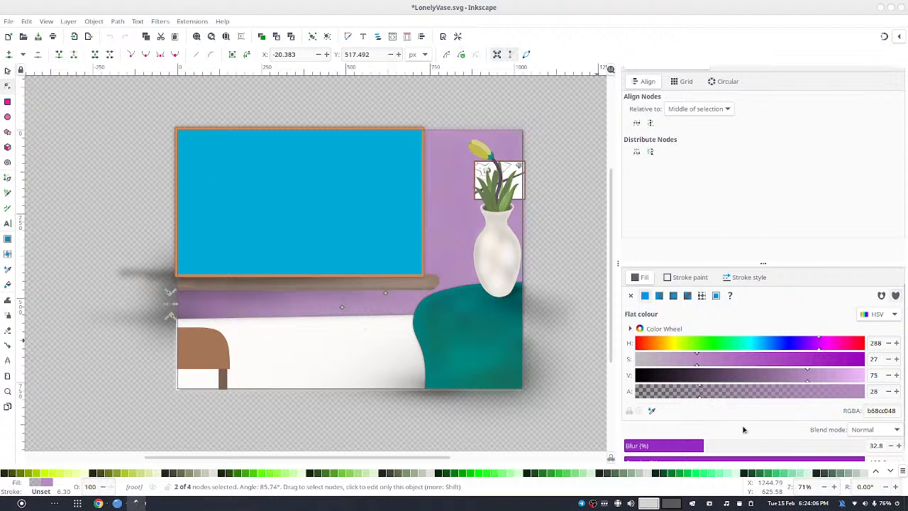
- Adjust the strip shape's fill to saturation 26, value 76 and alpha 36
left_click_drag(707, 394, 713, 395)
left_click_drag(722, 403, 745, 394)
left_click_drag(723, 394, 720, 395)
left_click(896, 374)
left_click(888, 359)
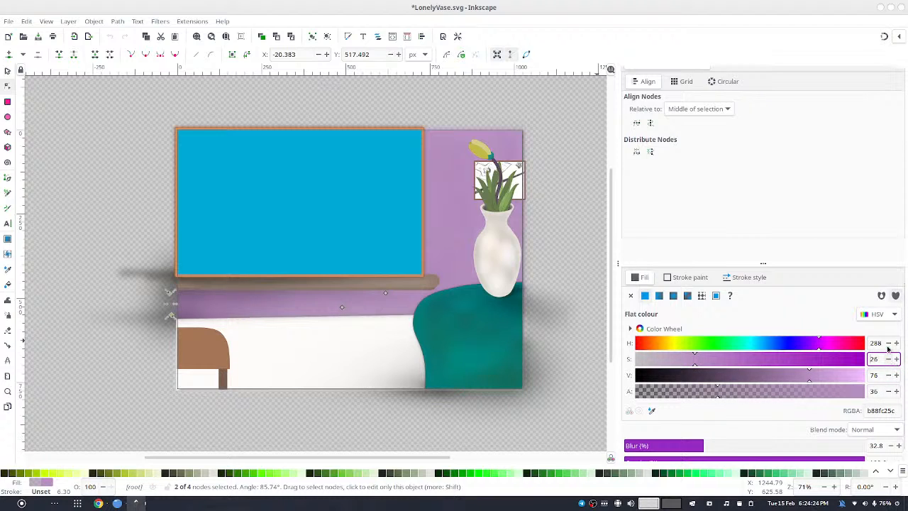
- Remove the fill paint from the strip shape and deselect it
left_click(631, 296)
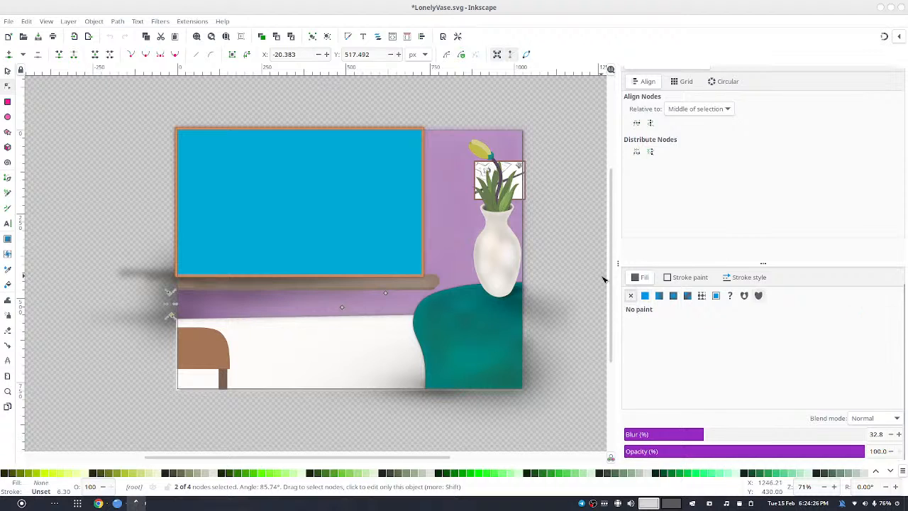
left_click(602, 276)
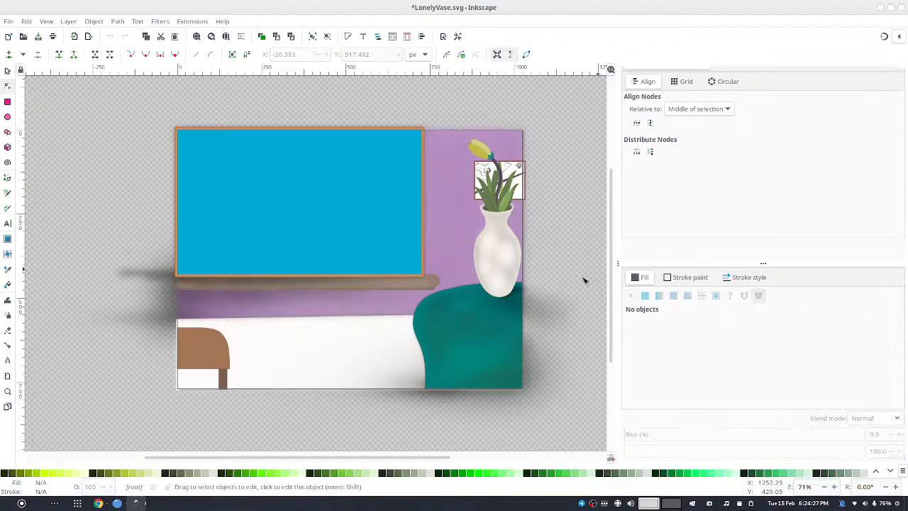
left_click(7, 71)
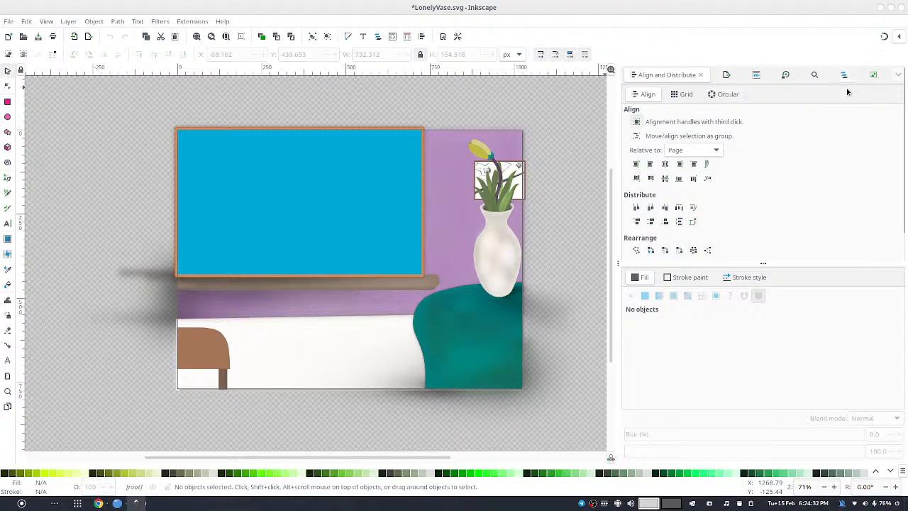
- Show the layer and object list and collapse the Wall Shadow layer near the pasted rectangle's entry
left_click(844, 75)
scroll(848, 154, "down", 5)
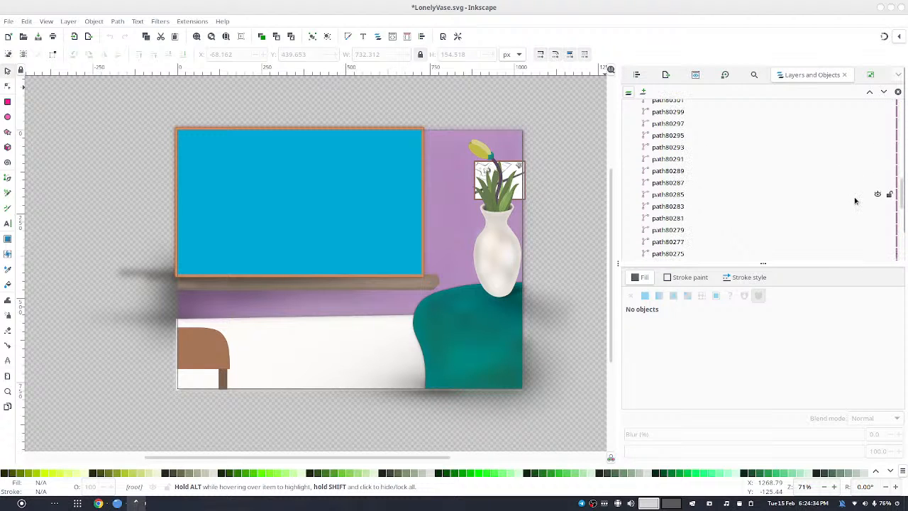
scroll(857, 198, "down", 10)
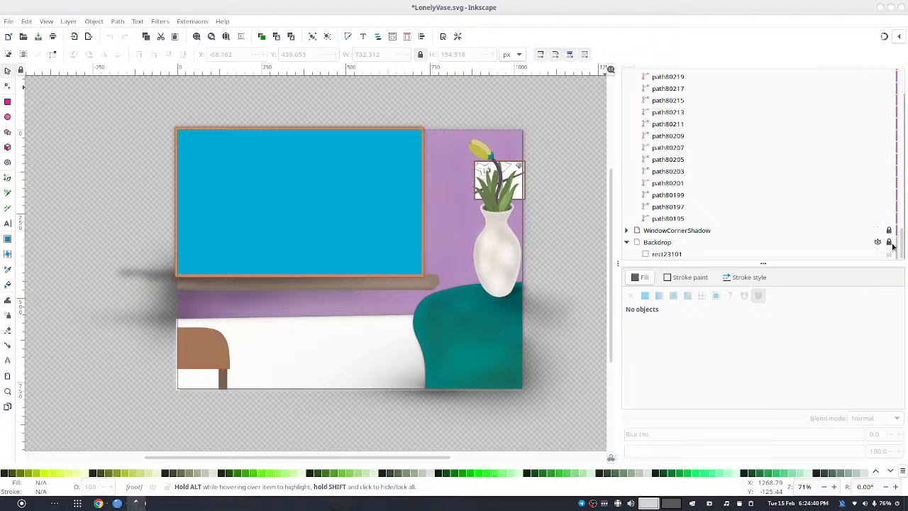
scroll(815, 213, "up", 10)
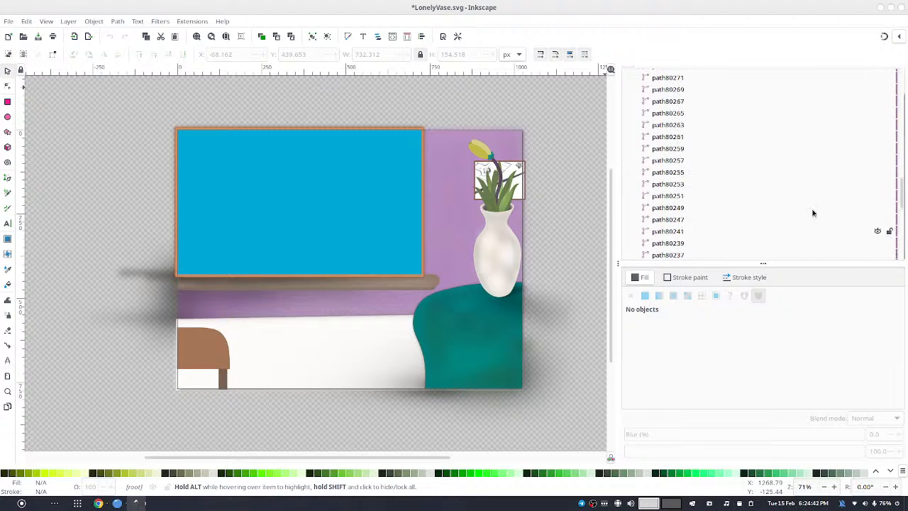
scroll(809, 208, "up", 3)
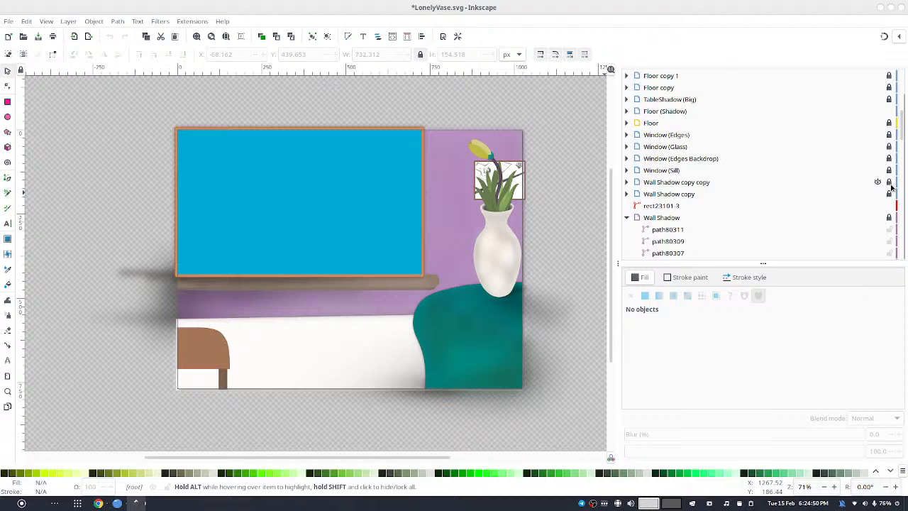
left_click(627, 217)
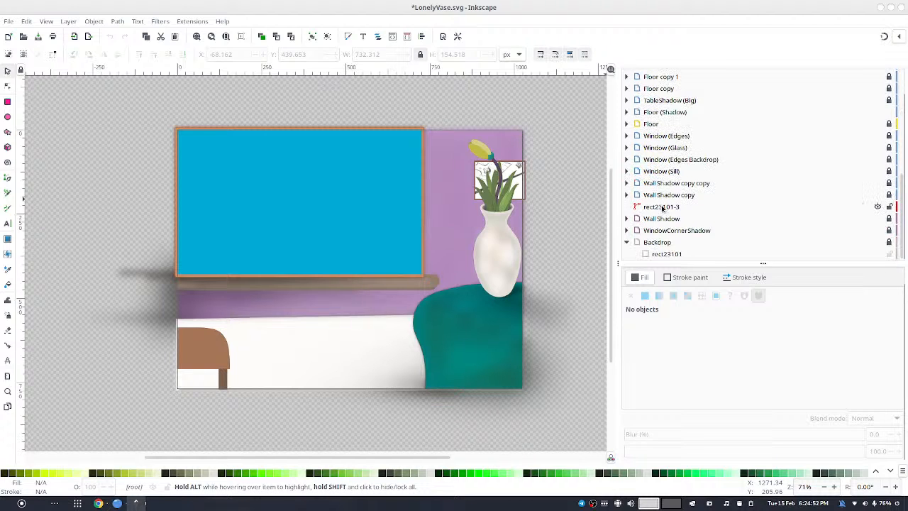
- Try to place the rect23101-3 shape inside the Wall Shadow copy layer, then collapse the layer and deselect the shape
left_click(662, 207)
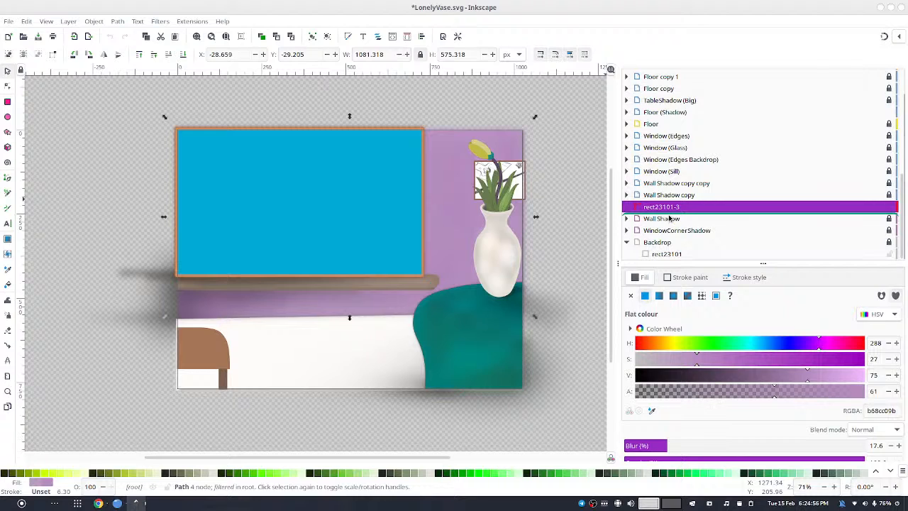
left_click_drag(655, 206, 687, 200)
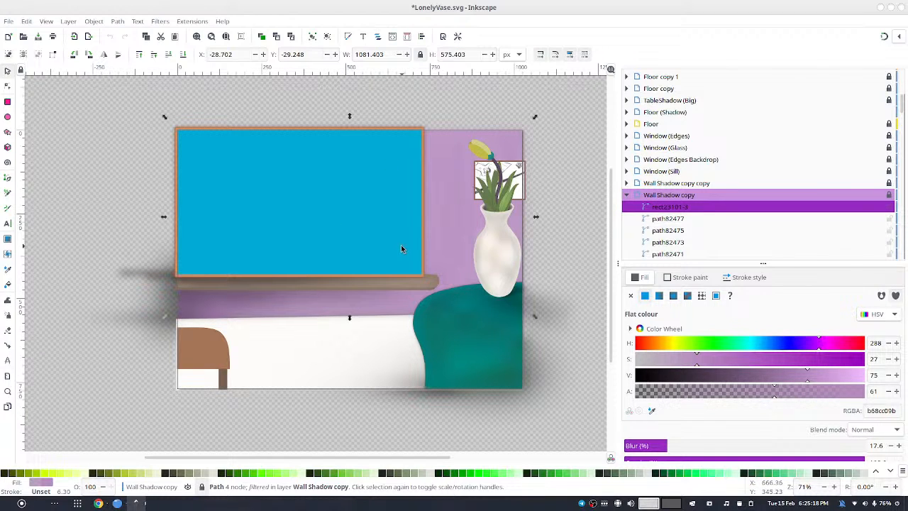
left_click(626, 195)
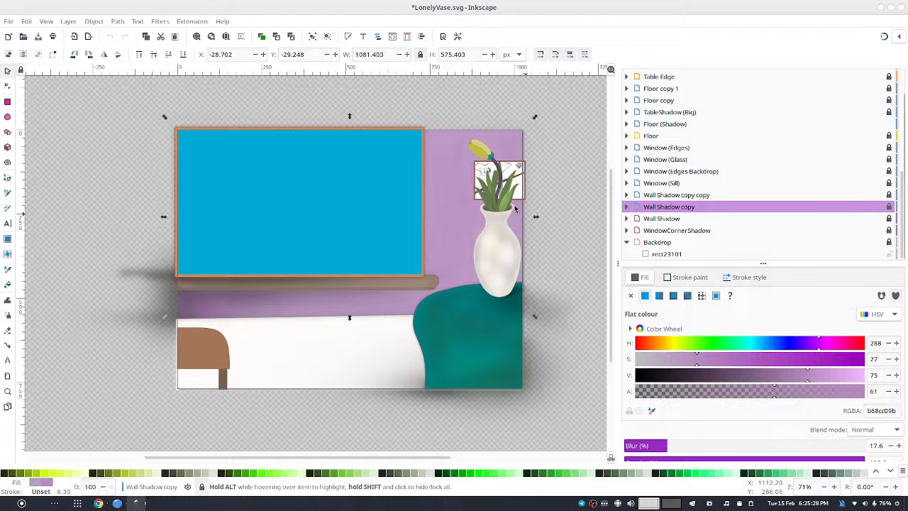
left_click(547, 149)
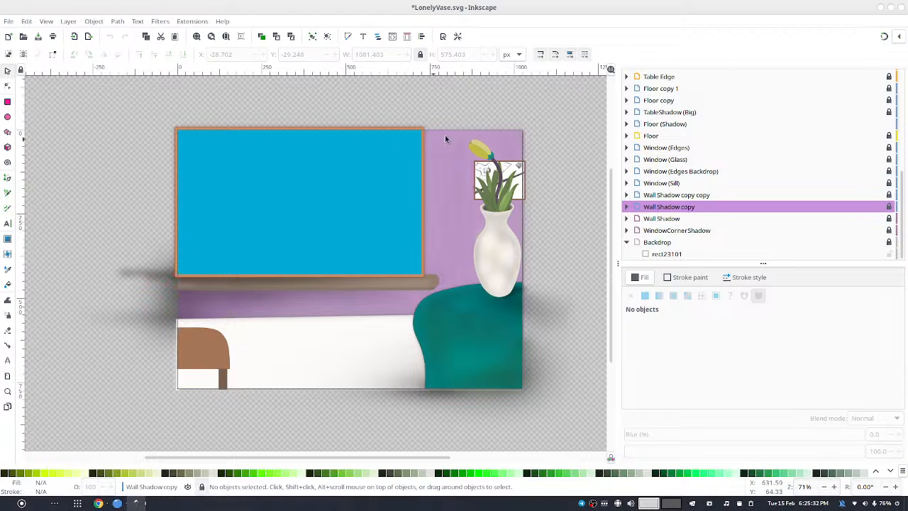
scroll(549, 133, "down", 4)
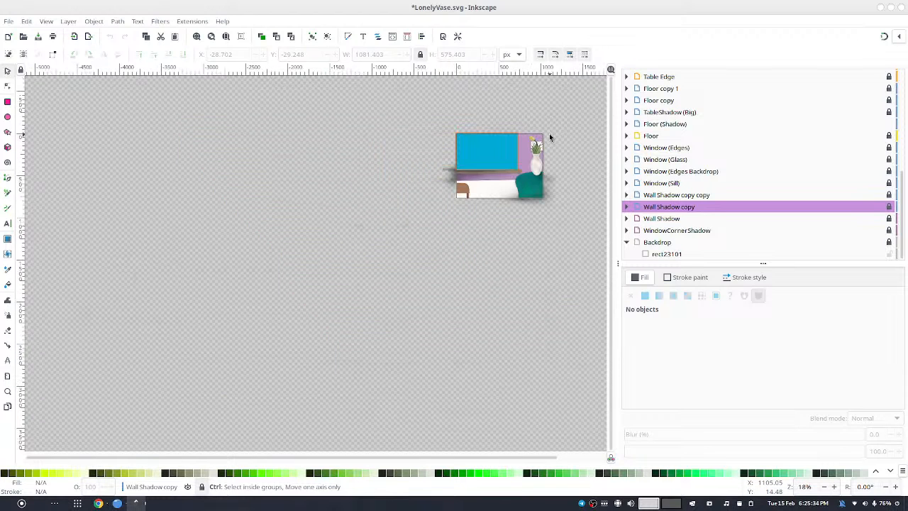
scroll(549, 133, "up", 2)
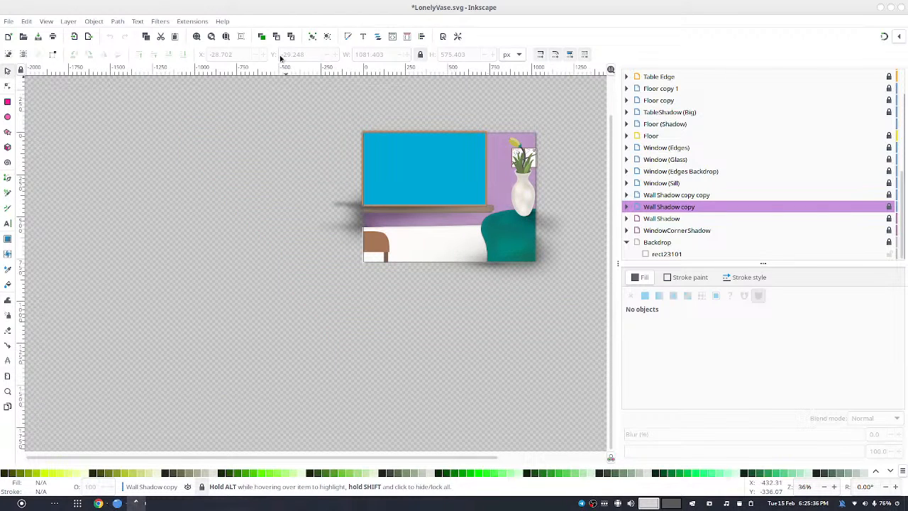
left_click(227, 35)
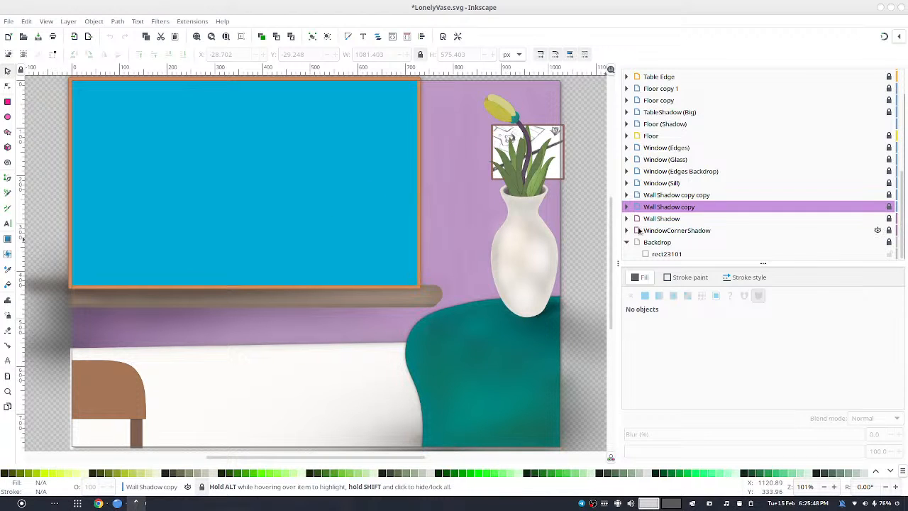
- Take the rect23101-3 shape back out of the Wall Shadow copy layer and collapse that layer
left_click(627, 207)
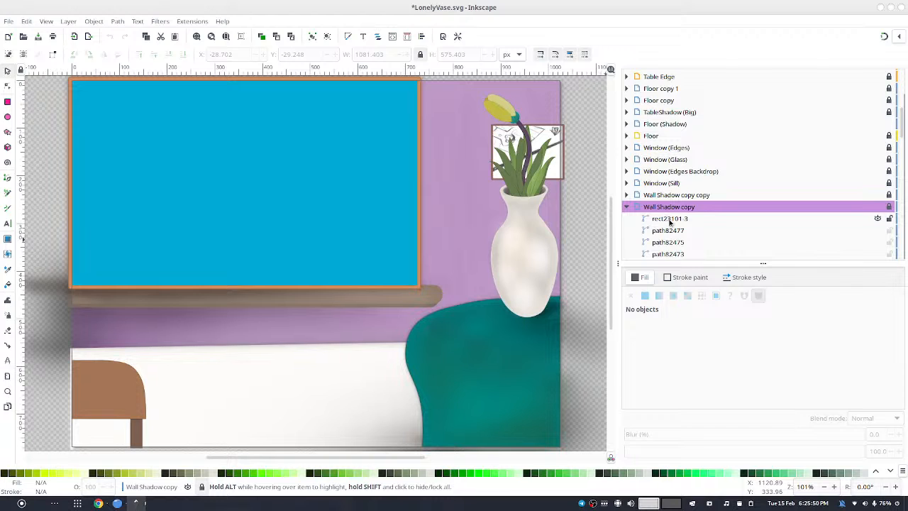
scroll(667, 219, "down", 1)
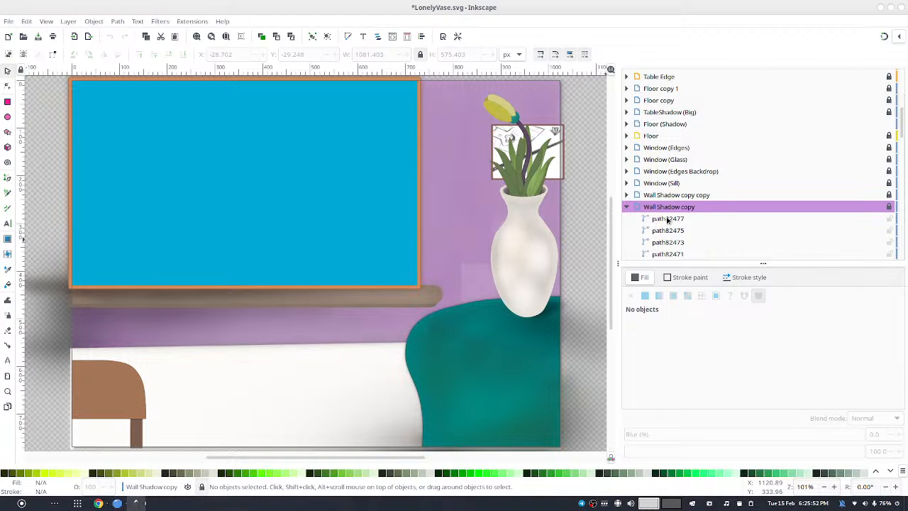
scroll(666, 213, "down", 5)
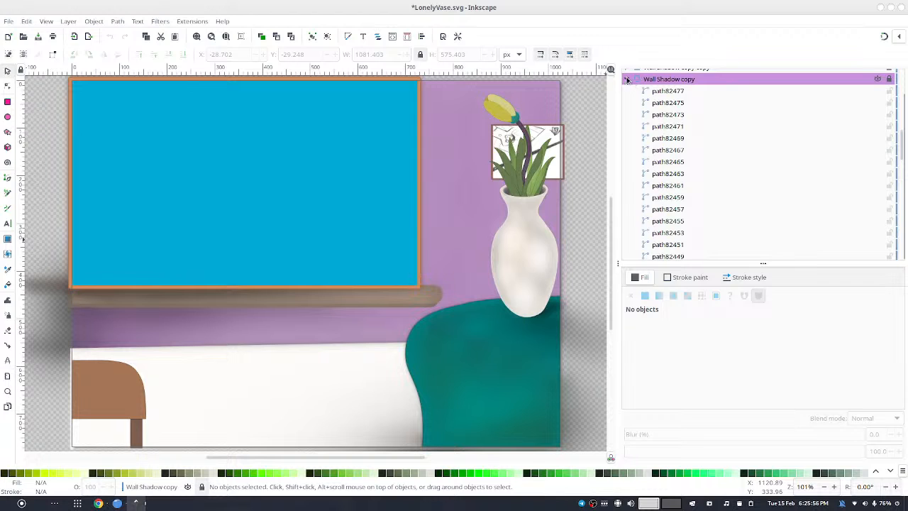
left_click(627, 80)
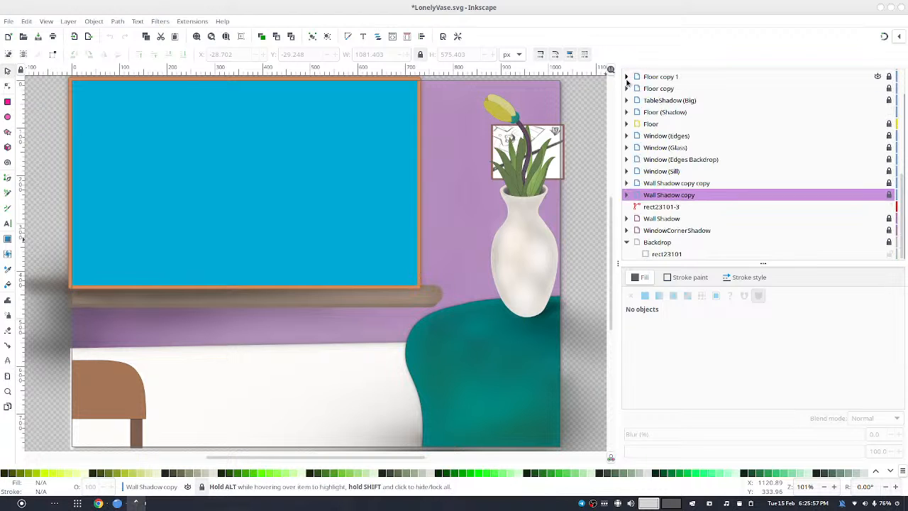
- Create a layer named WallBlend above Wall Shadow, move the rect23101-3 shape into it, and collapse both layers
left_click(675, 207)
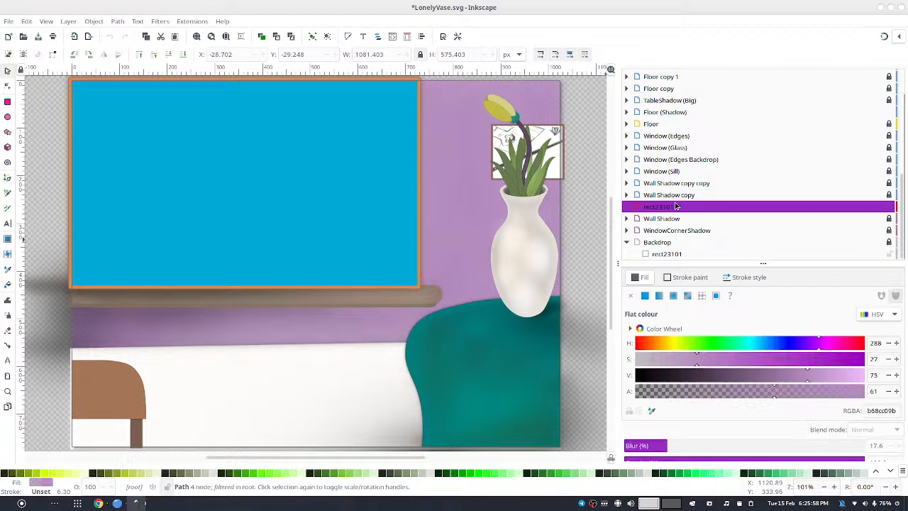
left_click(640, 222)
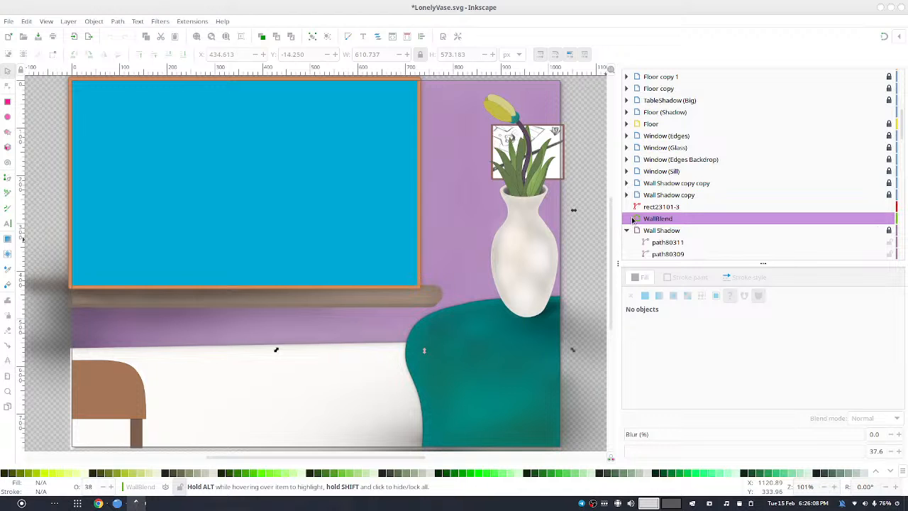
left_click_drag(677, 211, 685, 217)
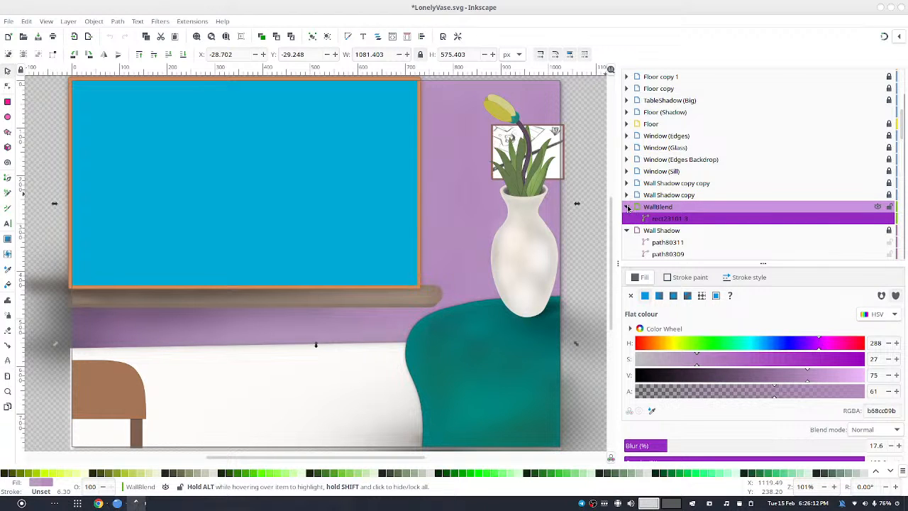
left_click(627, 207)
left_click(627, 219)
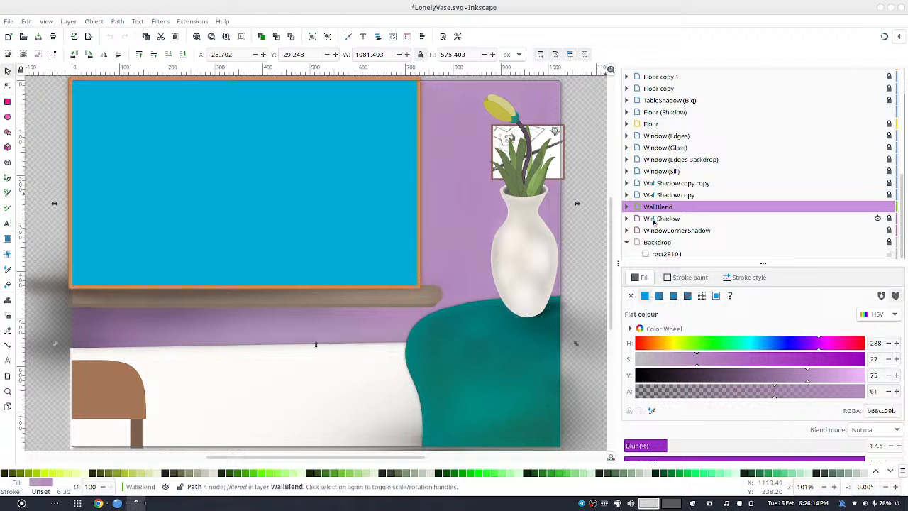
- Set the WallBlend layer's blend mode to Overlay and its blur to 49.6%, and deselect it
left_click(720, 207)
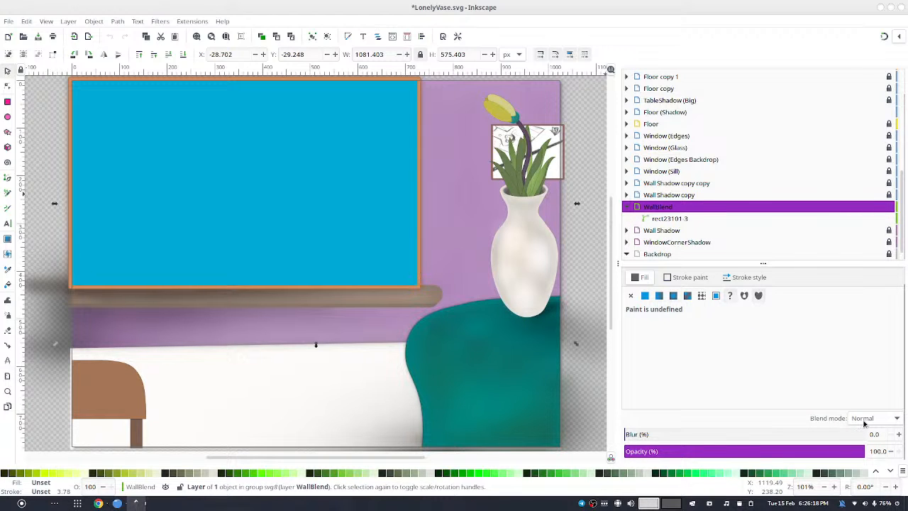
left_click(877, 469)
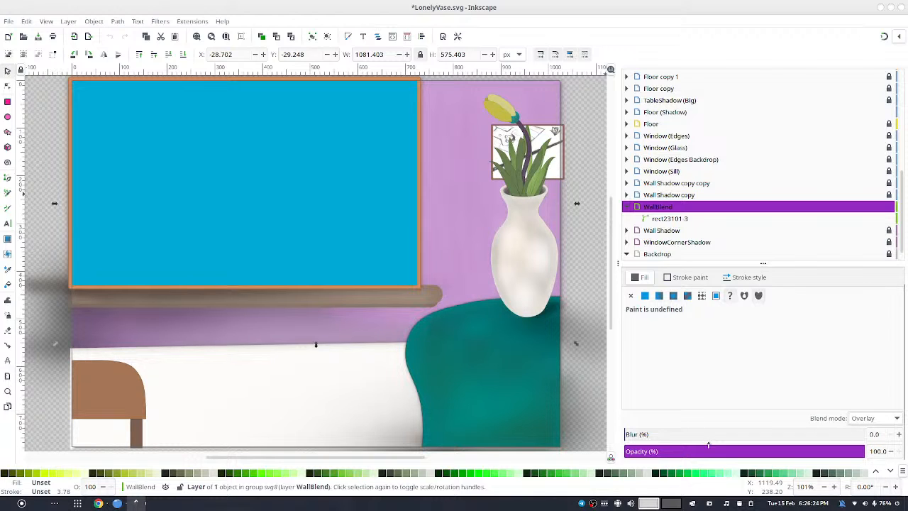
left_click(702, 434)
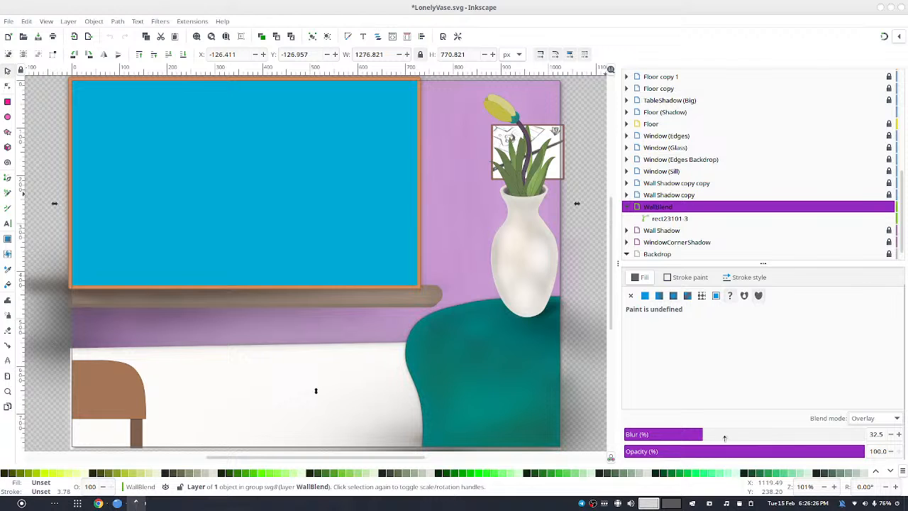
left_click(725, 436)
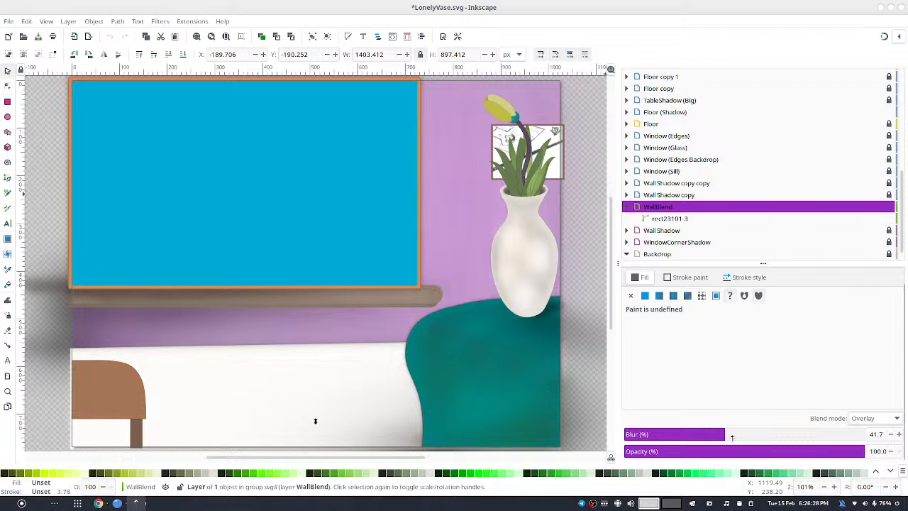
left_click(741, 435)
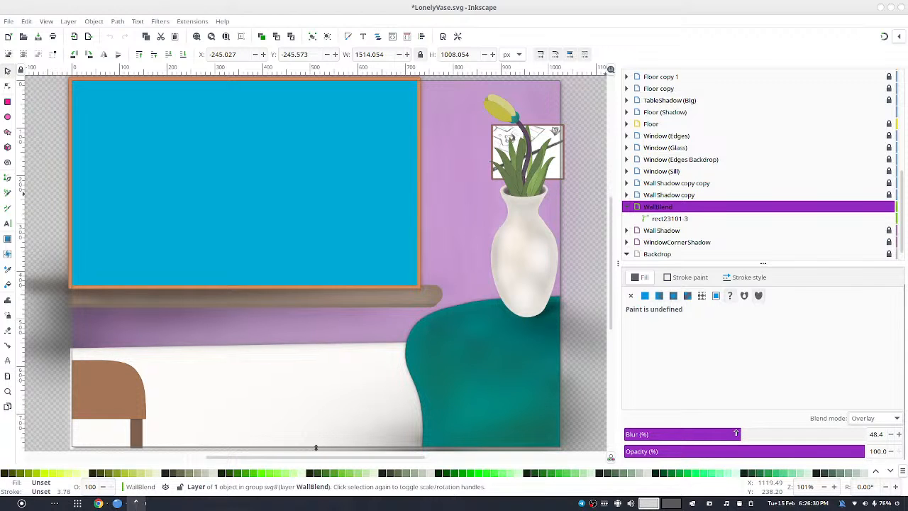
left_click(893, 437)
scroll(890, 439, "up", 1)
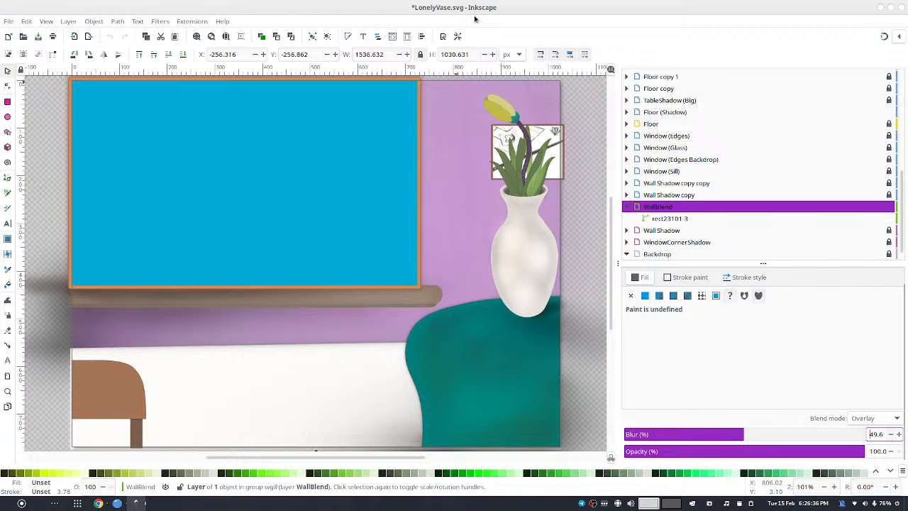
key("Escape")
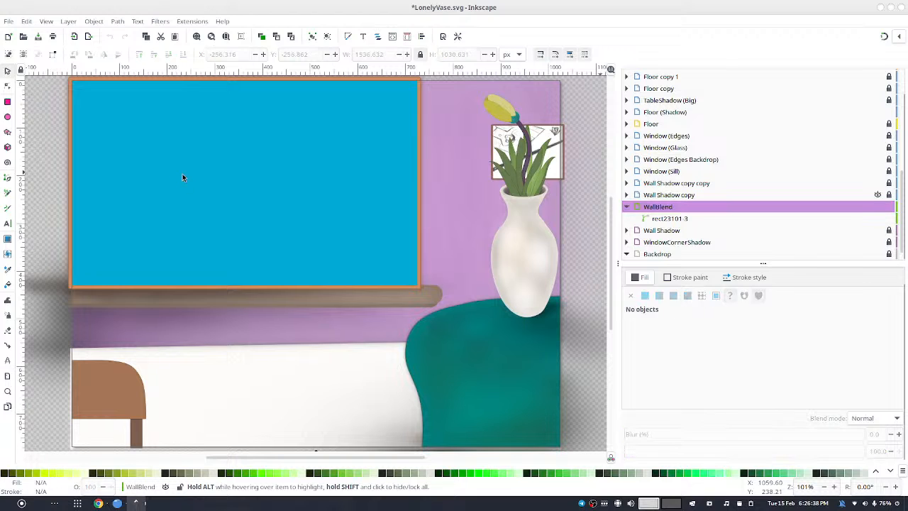
- Move the path98488 strip shape from above the Shading Guidelines layer into the WallBlend layer
left_click(627, 206)
scroll(699, 183, "up", 5)
scroll(699, 184, "up", 4)
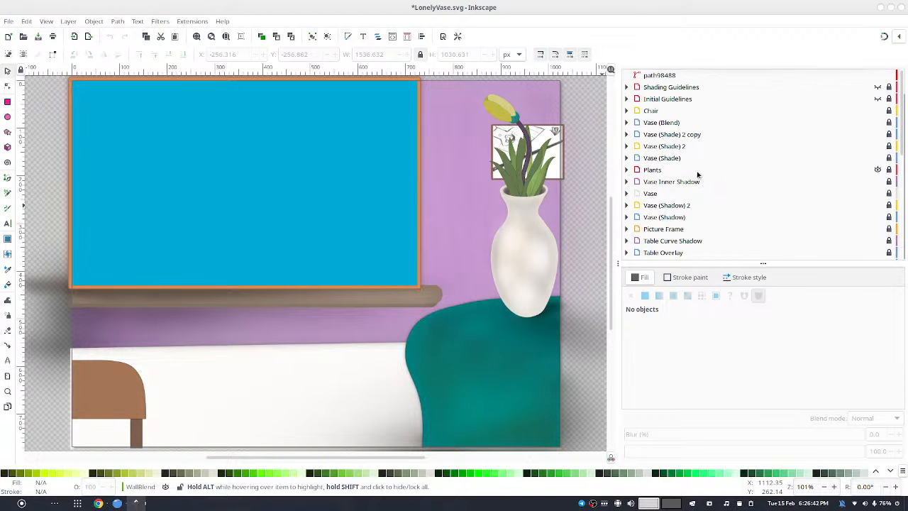
left_click(874, 77)
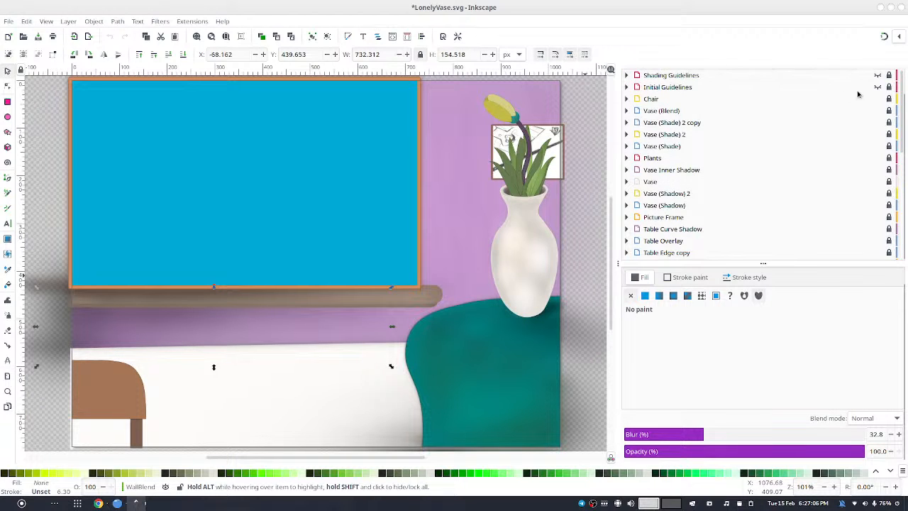
- Show and unlock the Shading Guidelines layer and delete its sketch strokes over the purple wall beside the window
left_click(877, 75)
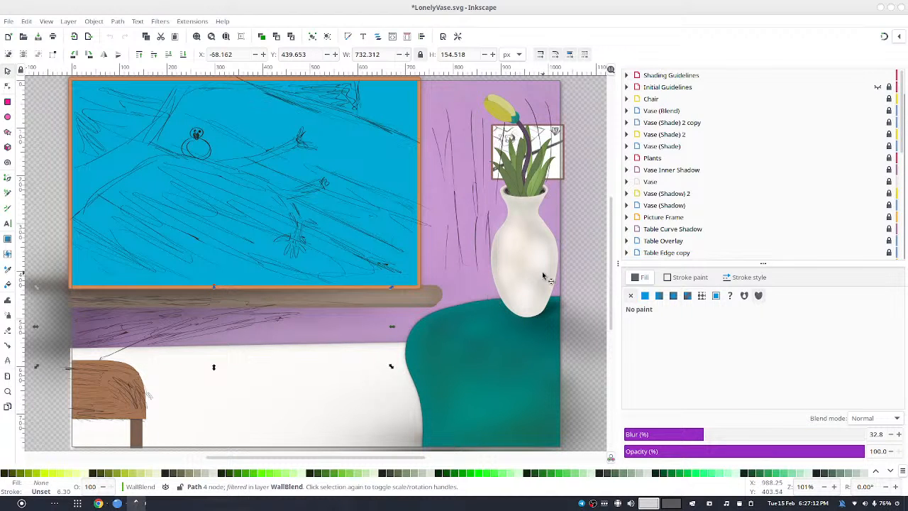
left_click(566, 266)
mouse_move(588, 95)
left_mouse_down()
mouse_move(480, 142)
mouse_move(361, 331)
mouse_move(363, 373)
mouse_move(430, 366)
mouse_move(439, 355)
mouse_move(418, 339)
left_mouse_up()
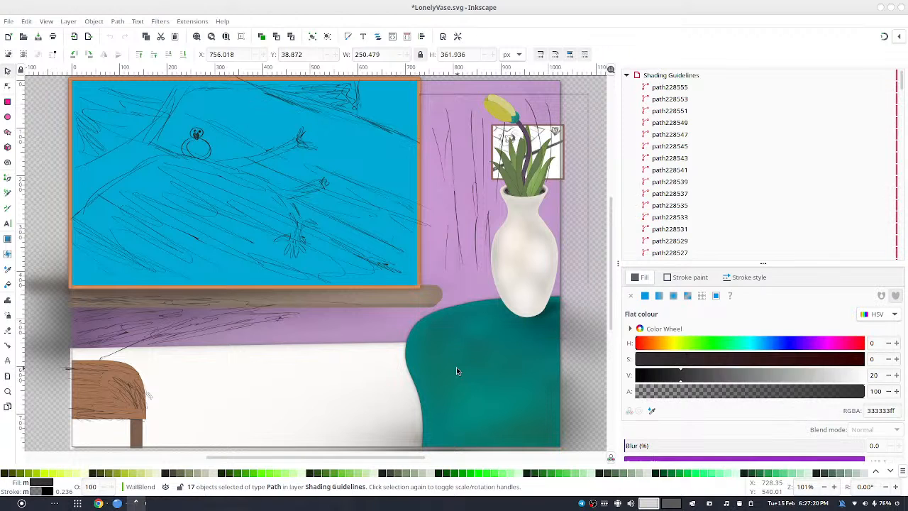
key("Delete")
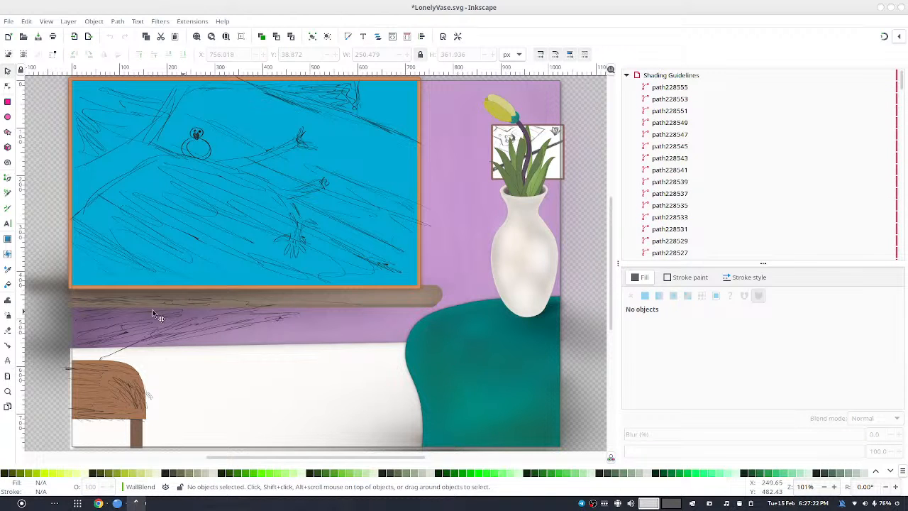
- Delete the shading guideline strokes on the wall strip below the window sill
scroll(90, 296, "down", 2, "ctrl")
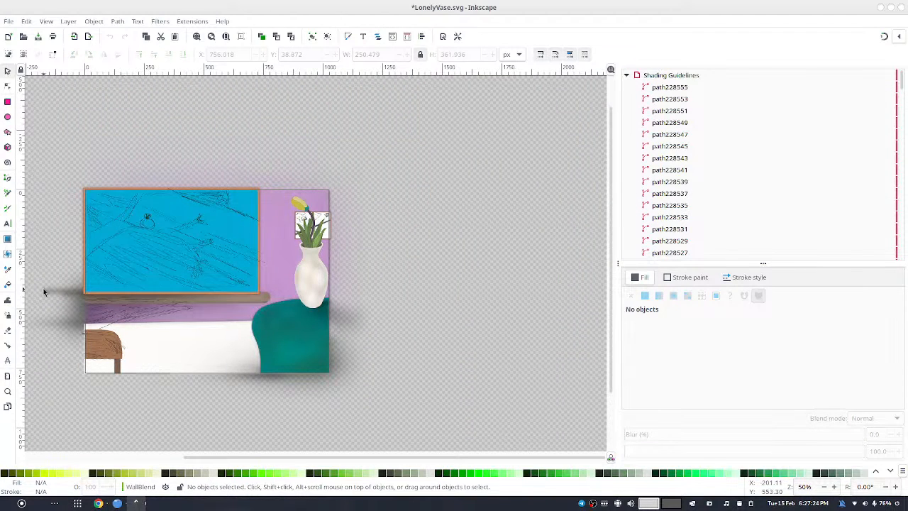
mouse_move(56, 287)
left_mouse_down()
mouse_move(146, 324)
mouse_move(215, 334)
left_mouse_up()
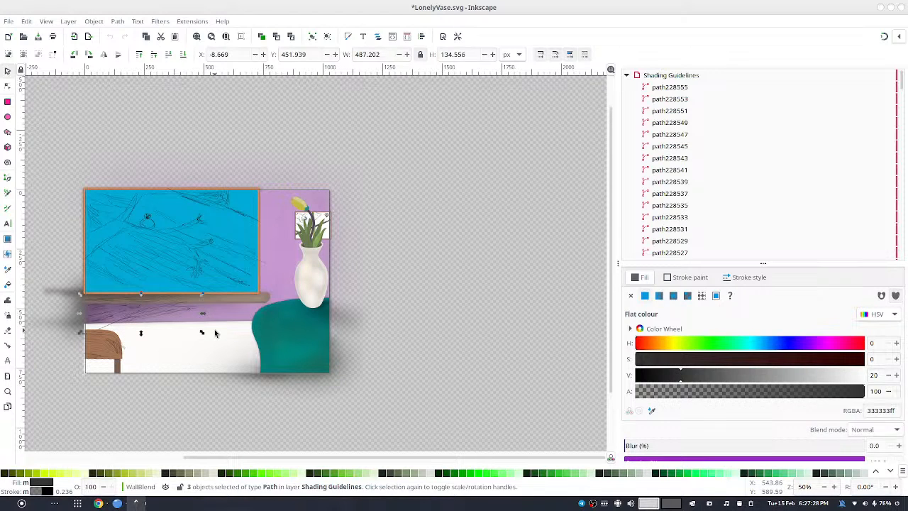
key("Delete")
- Lock the Shading Guidelines layer and collapse it in the layer list
left_click_drag(251, 282, 407, 284)
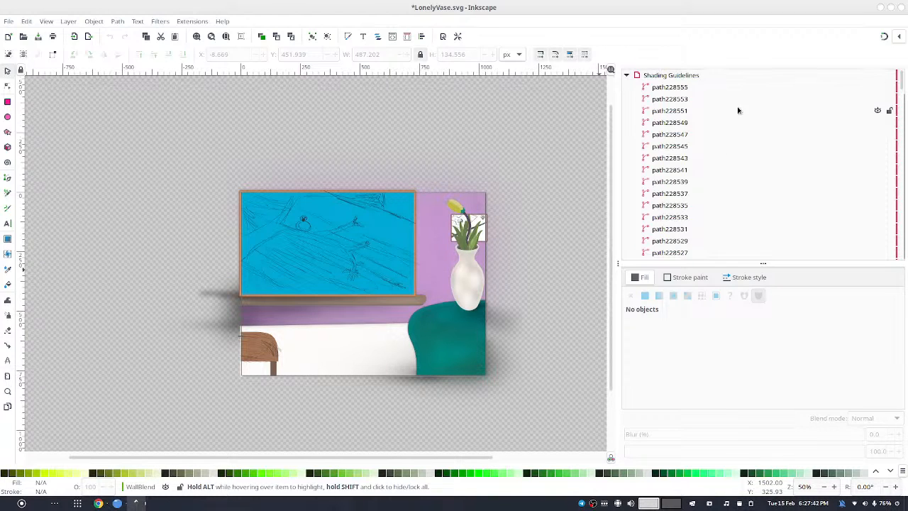
left_click(889, 75)
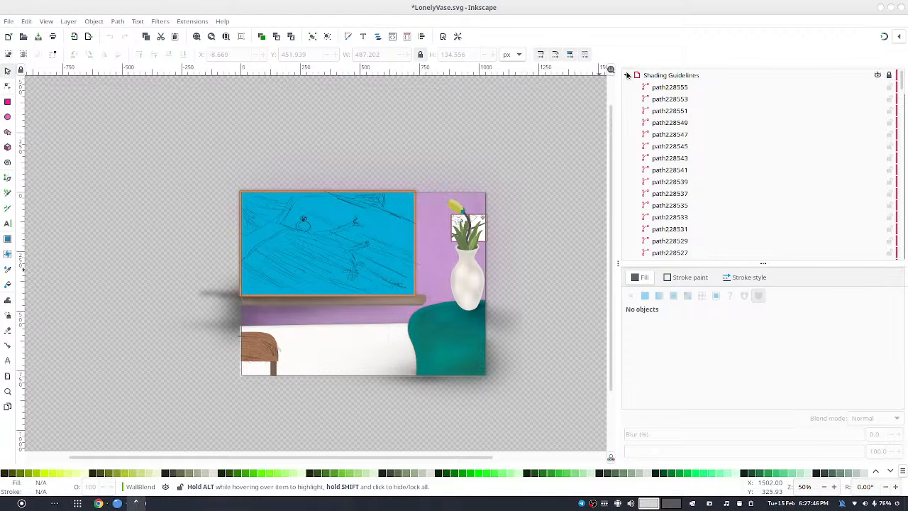
left_click(627, 76)
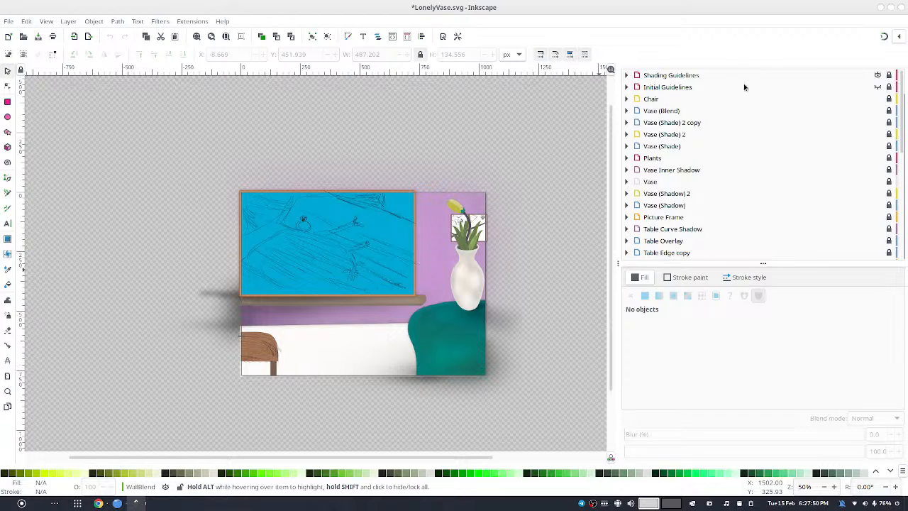
- Collapse the WallBlend layer, expand Window (Glass), and toggle its visibility off and on to identify the glass
scroll(757, 162, "down", 10)
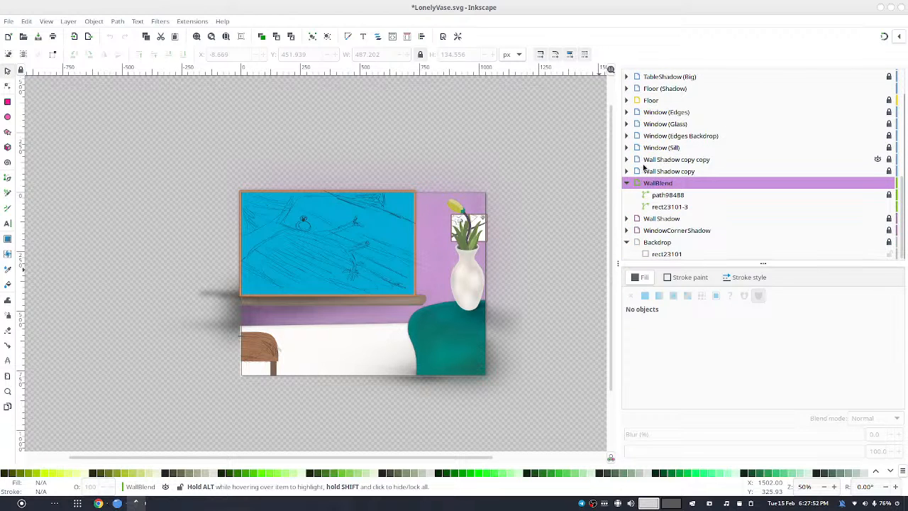
left_click(628, 183)
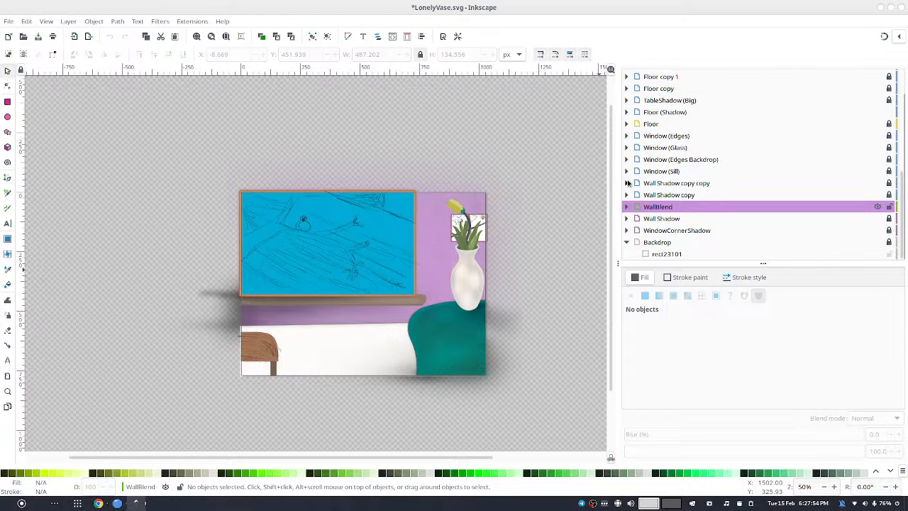
left_click(627, 148)
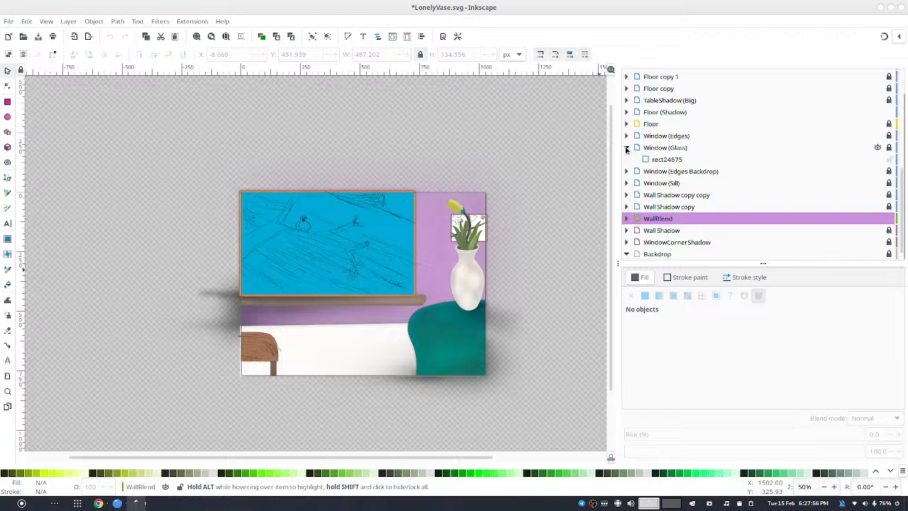
left_click(878, 148)
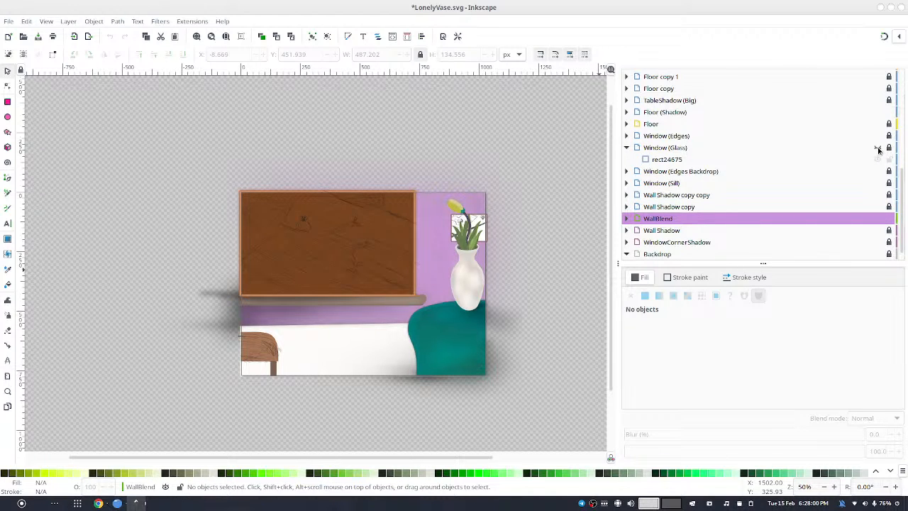
left_click(878, 148)
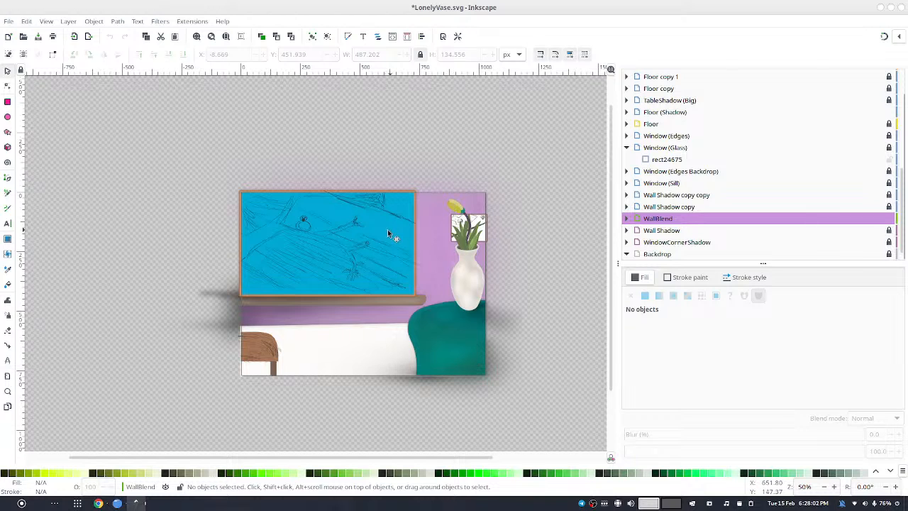
- Add a sublayer named Window (Scene) inside the Window (Glass) layer
scroll(388, 234, "up", 3)
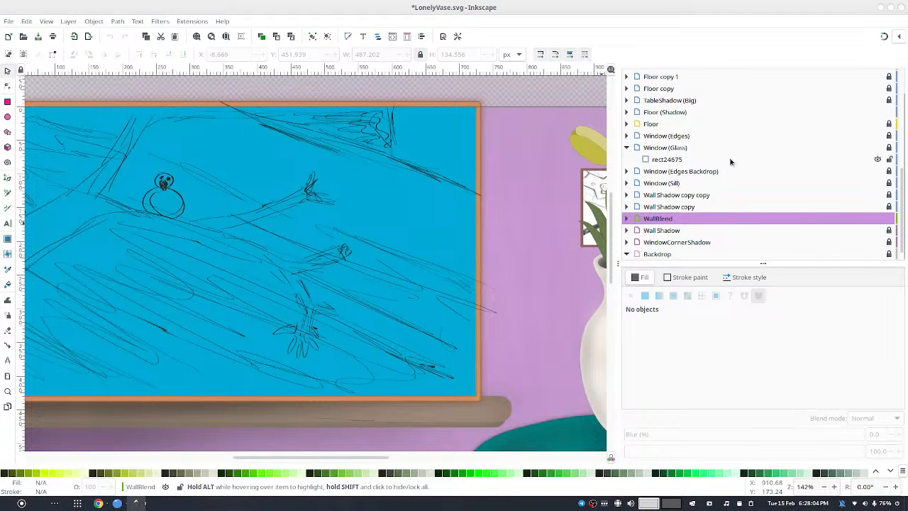
left_click(725, 148)
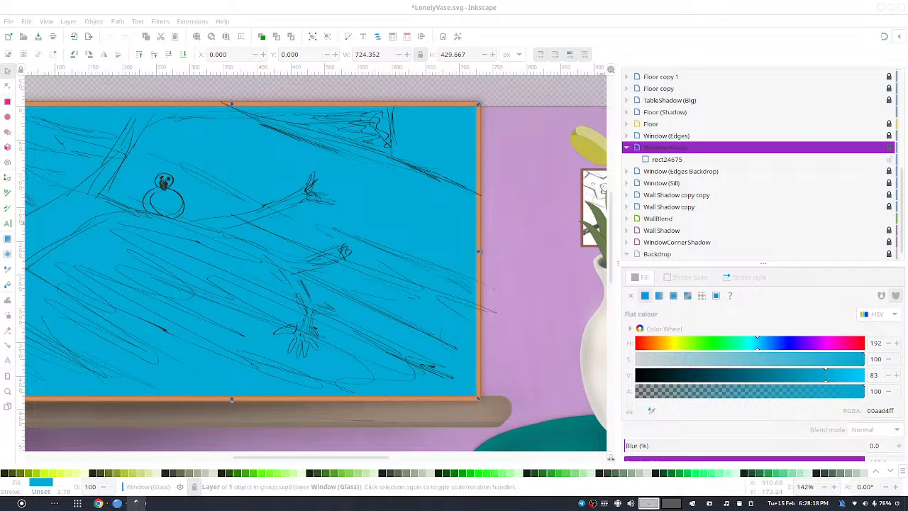
left_click(488, 258)
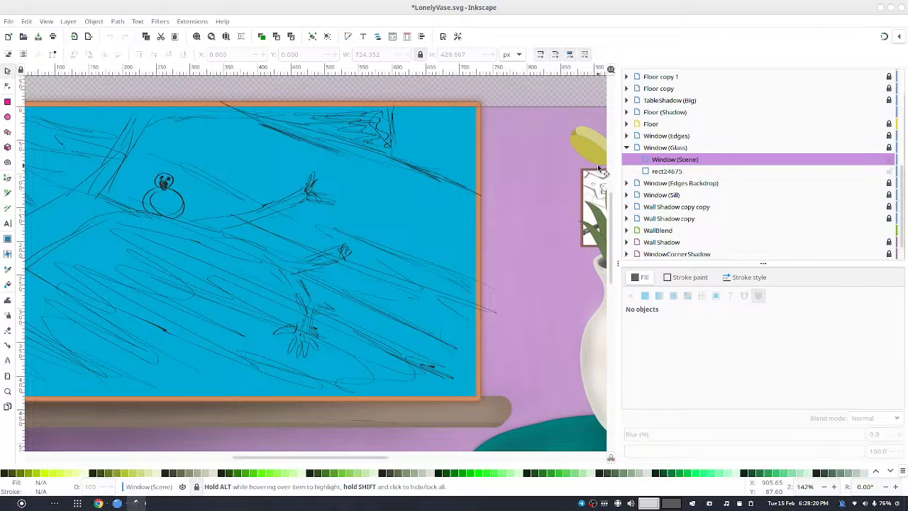
- Unlock the Window (Glass) layer and draw a rectangle about 724 by 430 px over the whole glass in Window (Scene)
left_click_drag(321, 231, 482, 192)
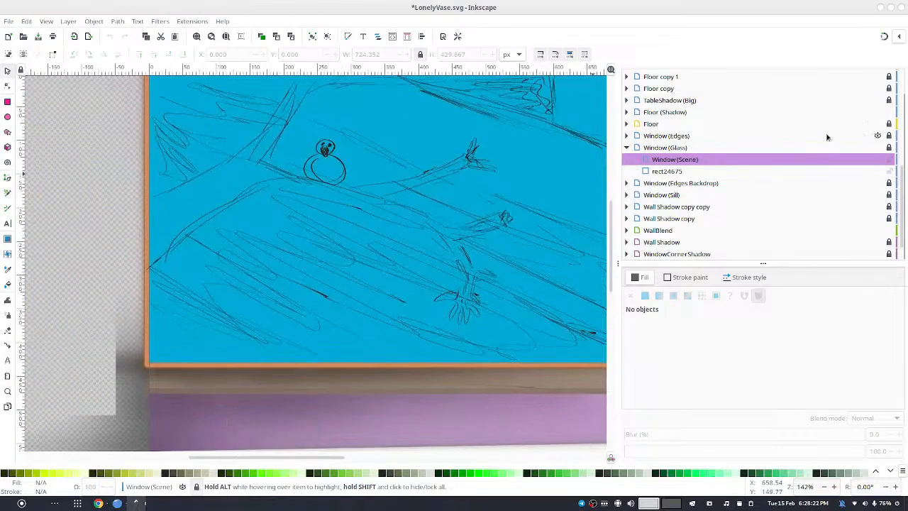
left_click_drag(354, 178, 257, 217)
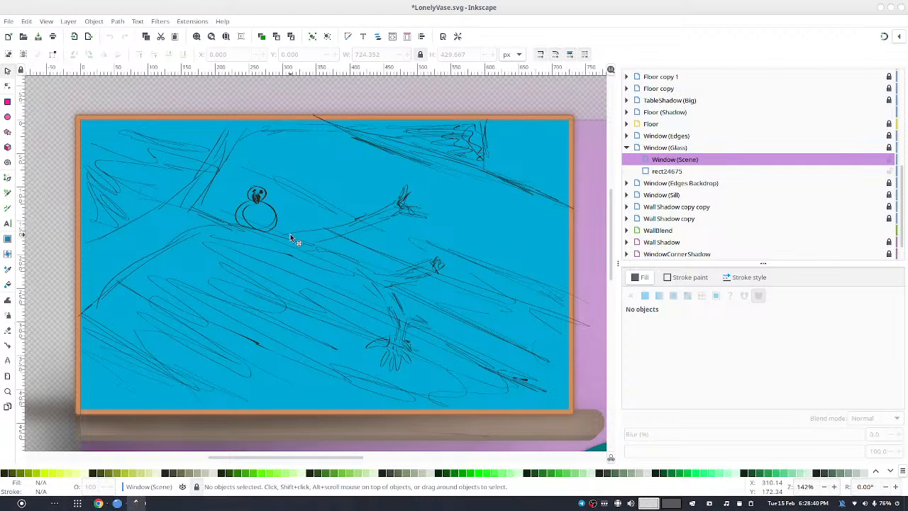
left_click(7, 102)
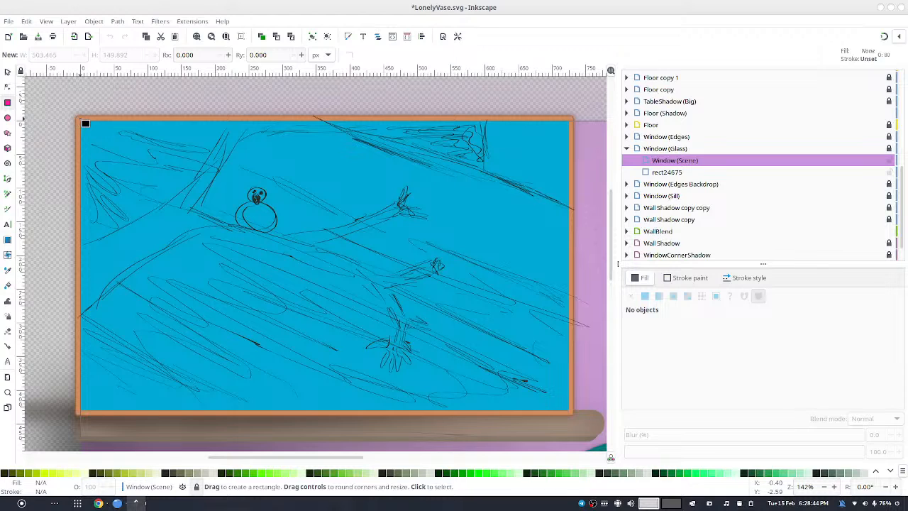
mouse_move(81, 119)
left_mouse_down()
mouse_move(580, 398)
mouse_move(500, 386)
mouse_move(560, 410)
left_mouse_up()
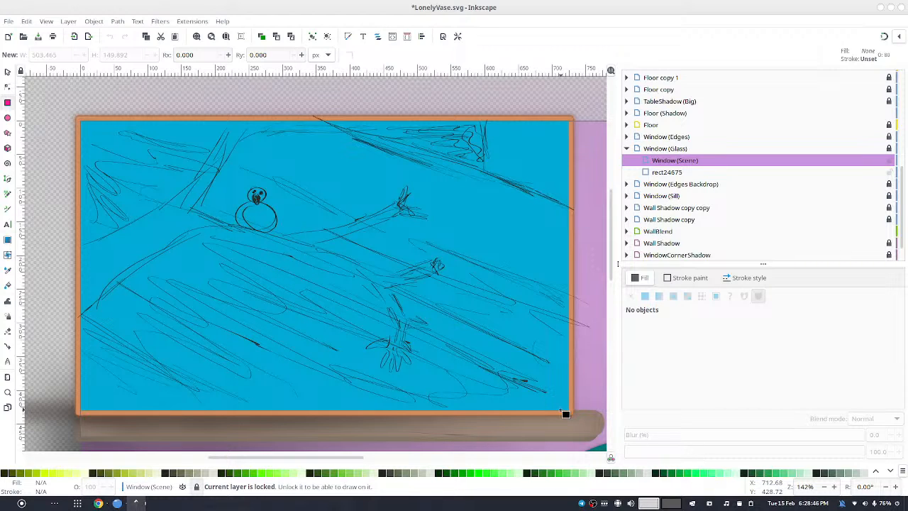
left_click(889, 148)
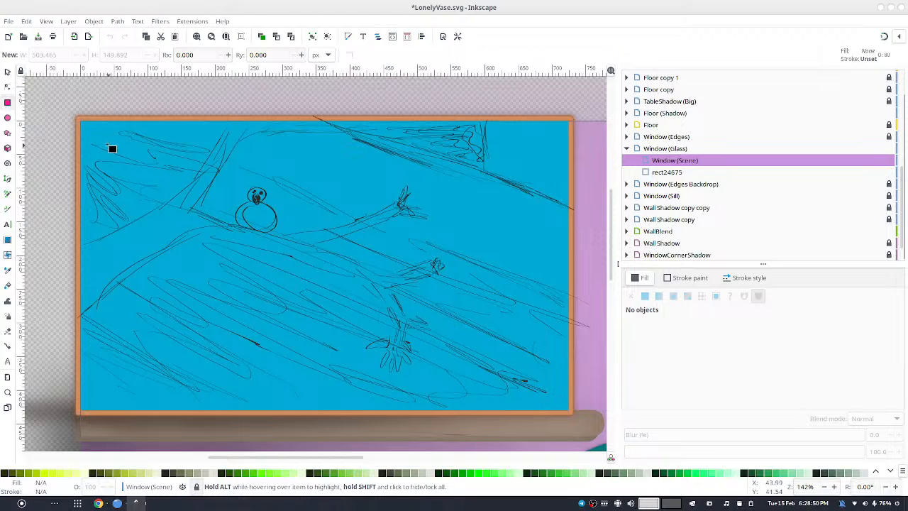
left_click(695, 163)
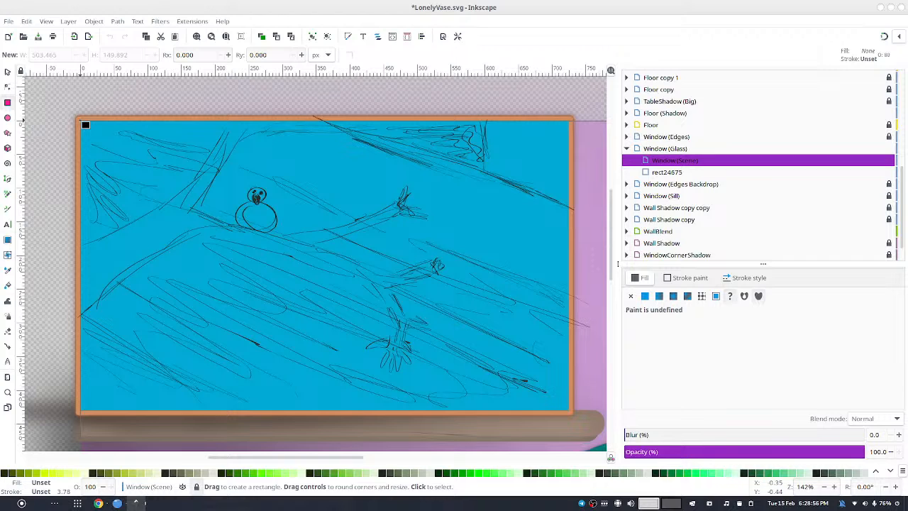
left_click_drag(85, 124, 571, 412)
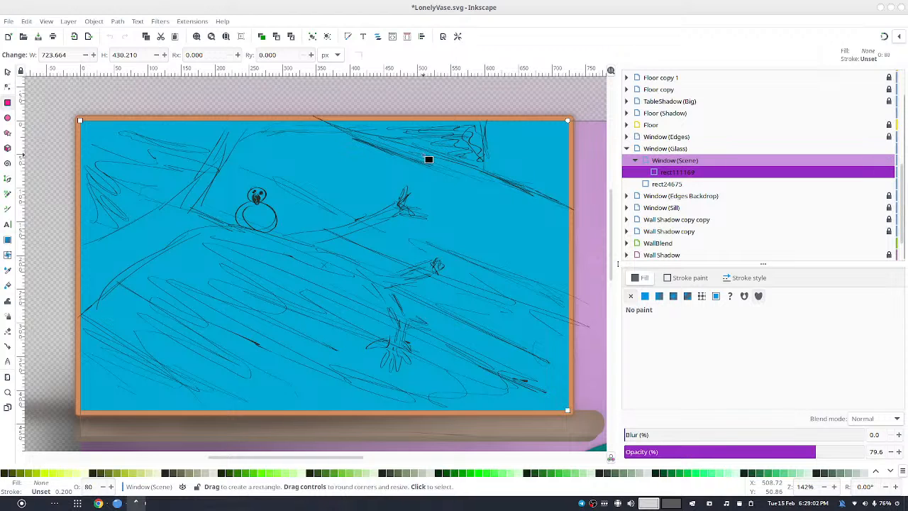
- Give the new rectangle a flat dark teal fill with HSV value 53 (006c86ff) and remove its stroke
left_click(7, 73)
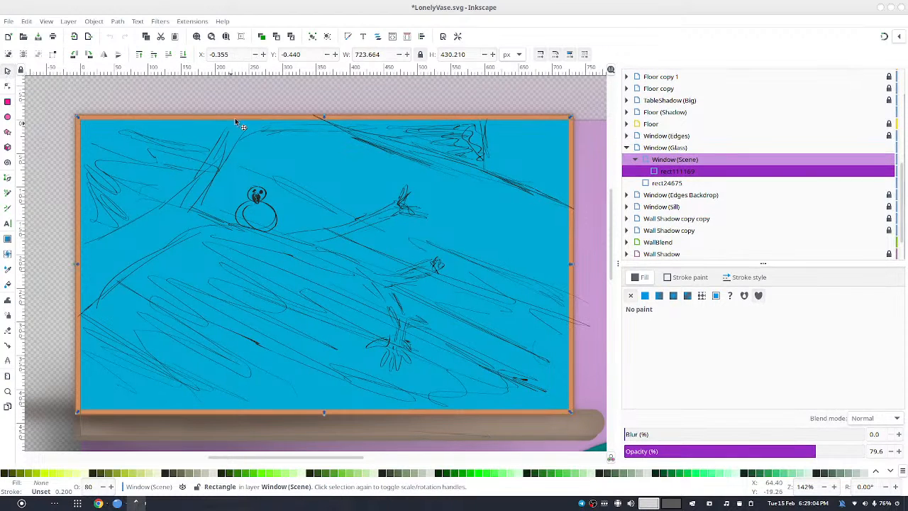
left_click(645, 297)
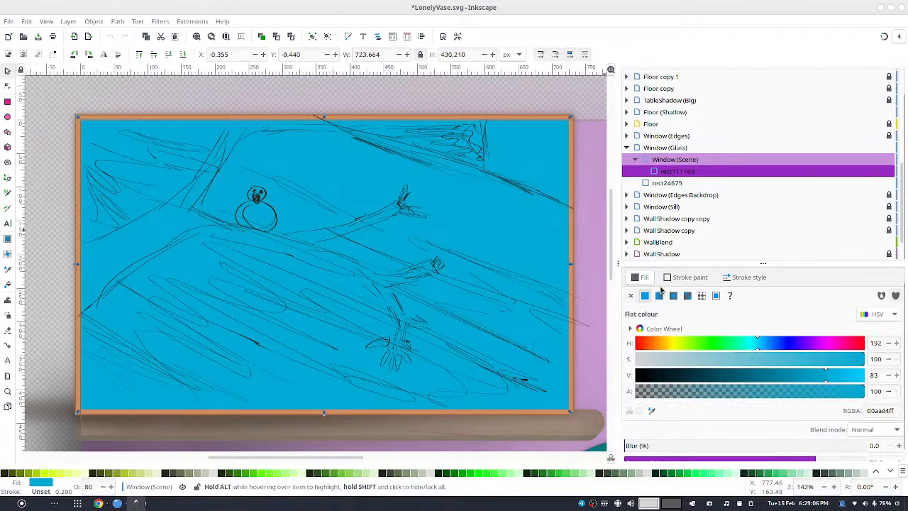
left_click(676, 279)
left_click(636, 281)
left_click(684, 278)
left_click(629, 295)
left_click(639, 277)
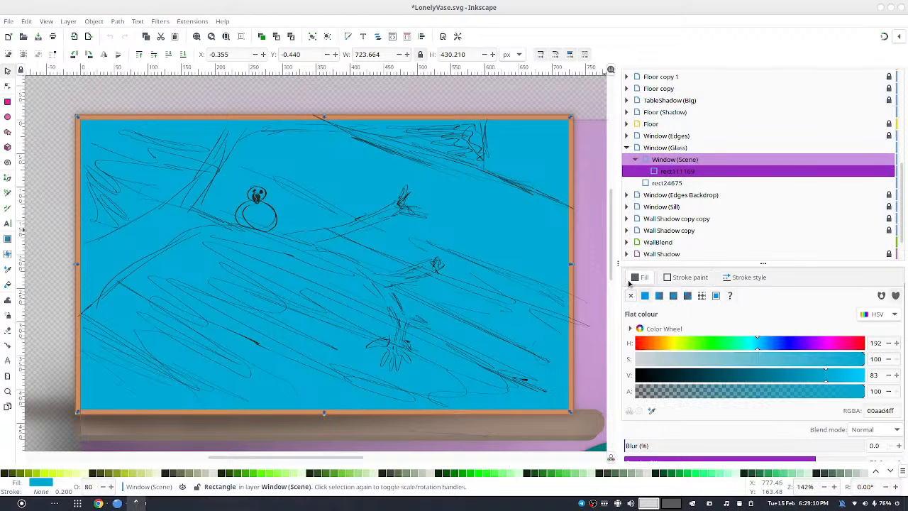
left_click(757, 377)
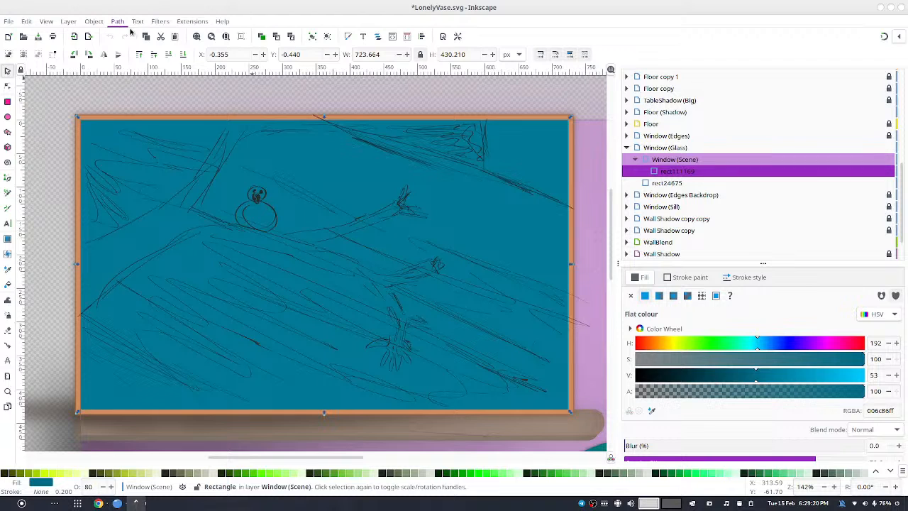
- Convert the teal rectangle to a path and delete its upper-right corner node, leaving a triangle with a straight diagonal edge
key("ctrl+shift+c")
key("n")
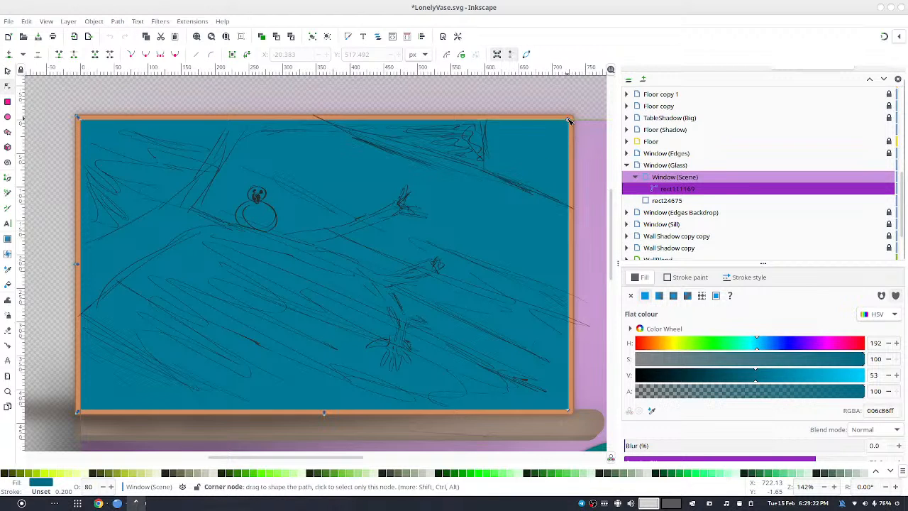
left_click(569, 123)
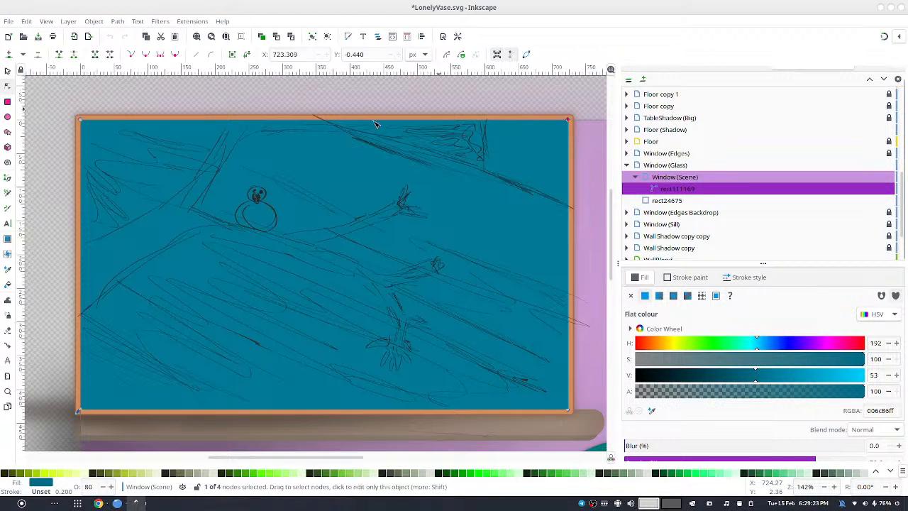
left_click(38, 56)
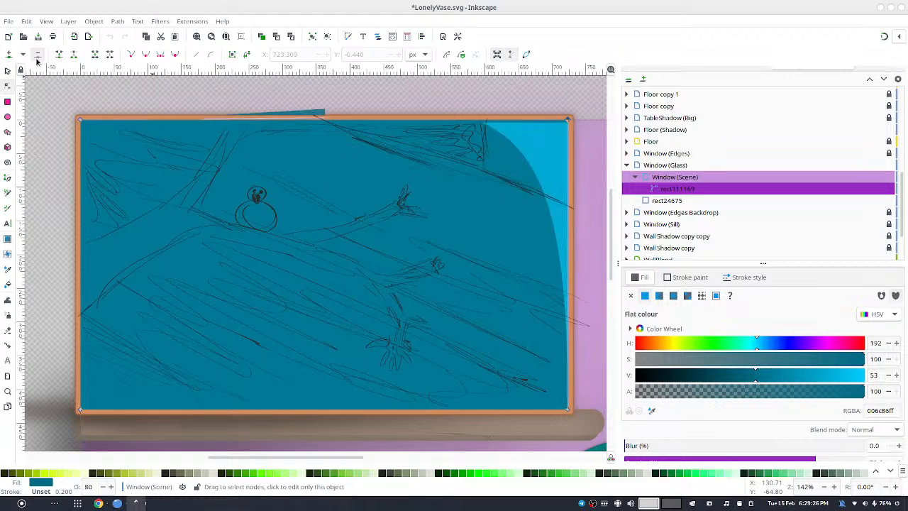
key("ctrl+a")
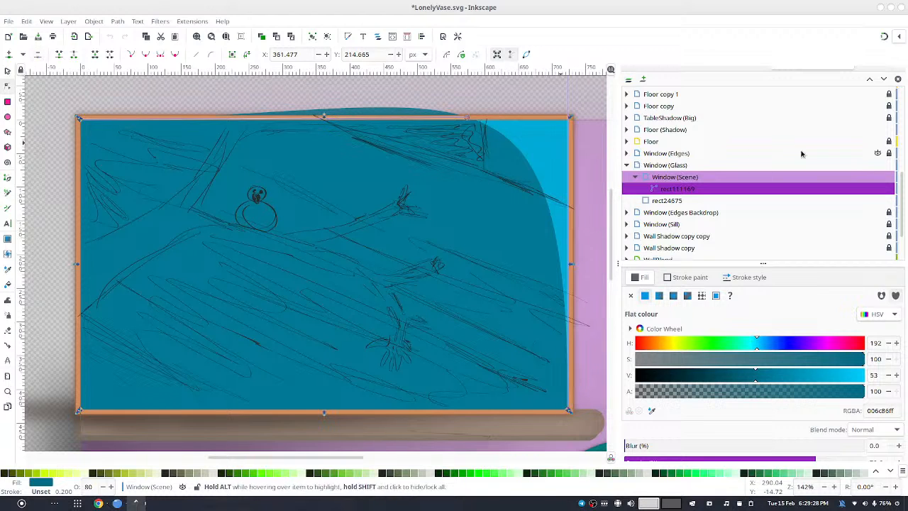
left_click(140, 56)
key("ctrl+z")
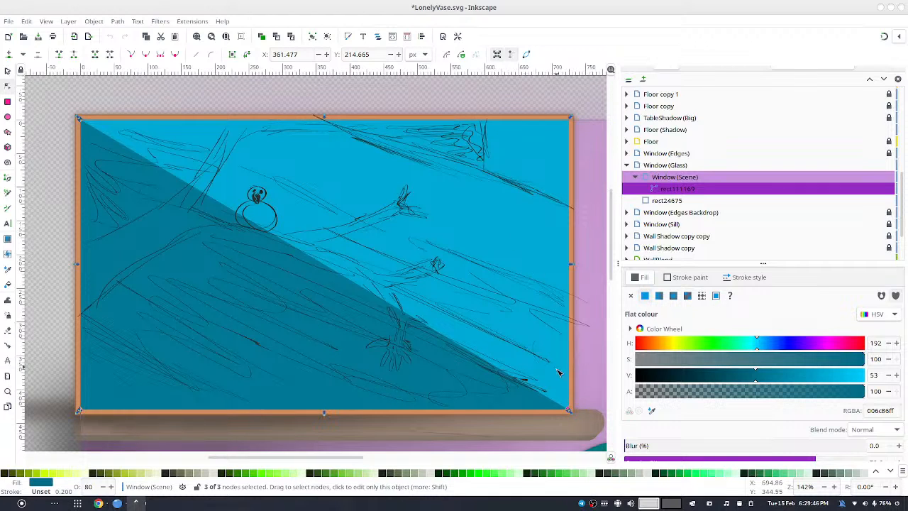
left_click(49, 106)
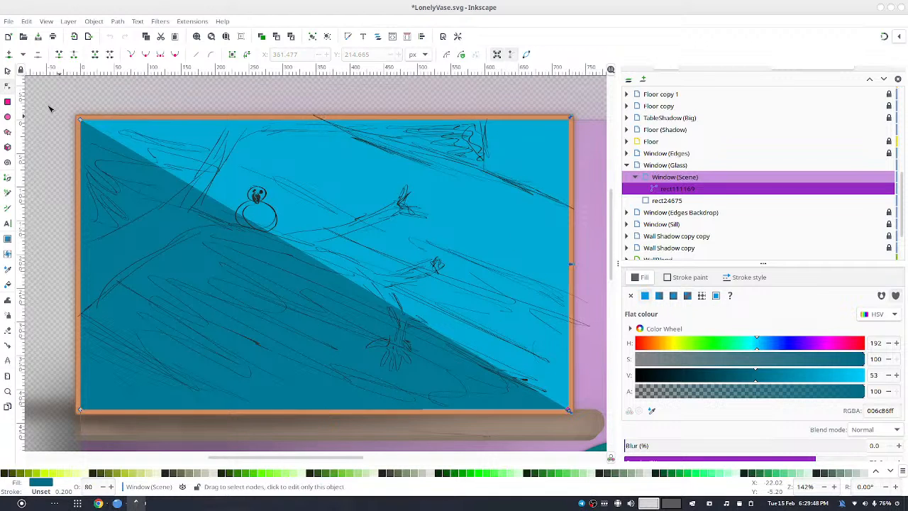
left_click_drag(48, 92, 578, 417)
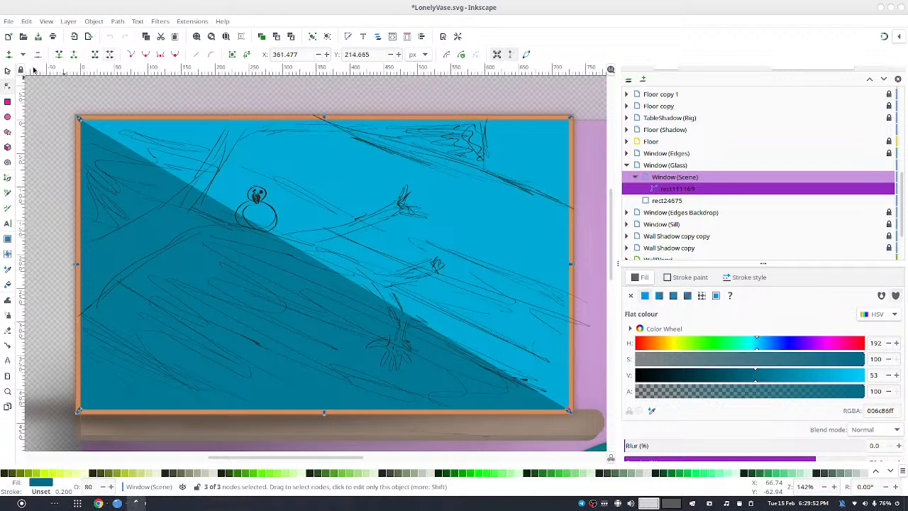
left_click(9, 54)
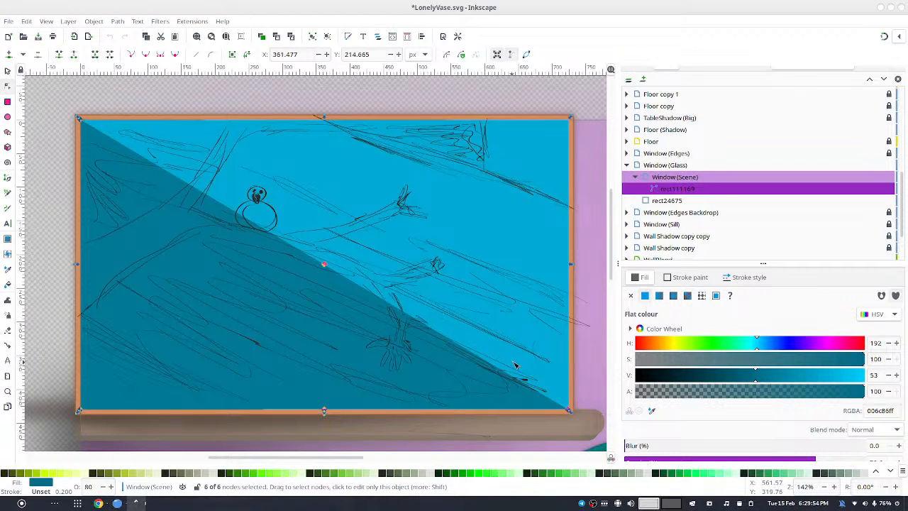
left_click(376, 219)
left_click_drag(310, 259, 385, 326)
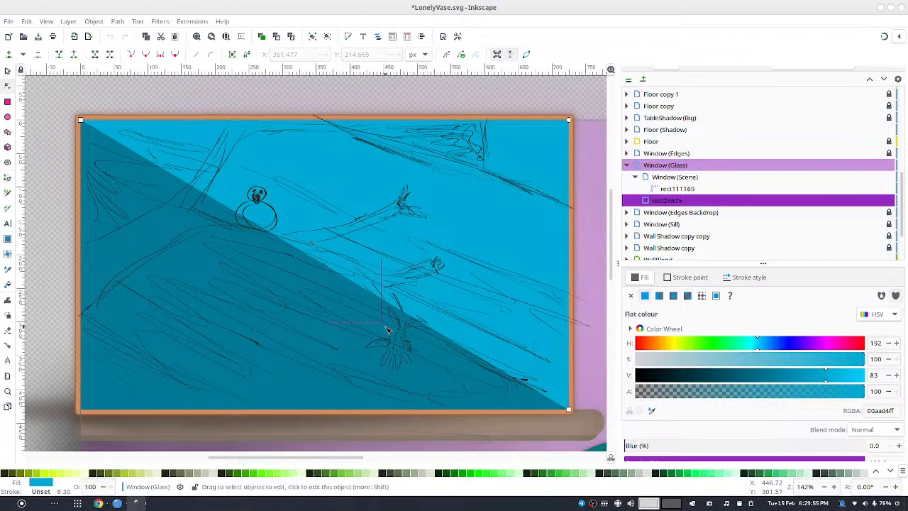
left_click(327, 275)
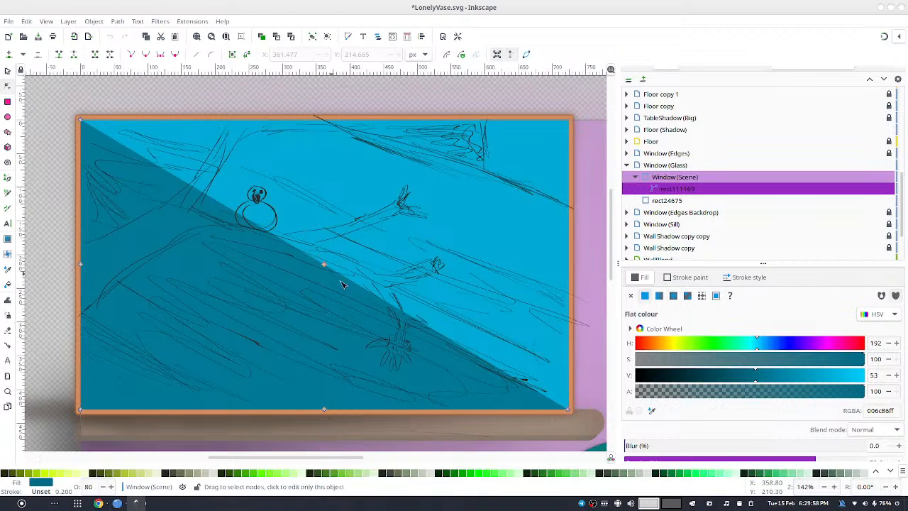
left_click(324, 261)
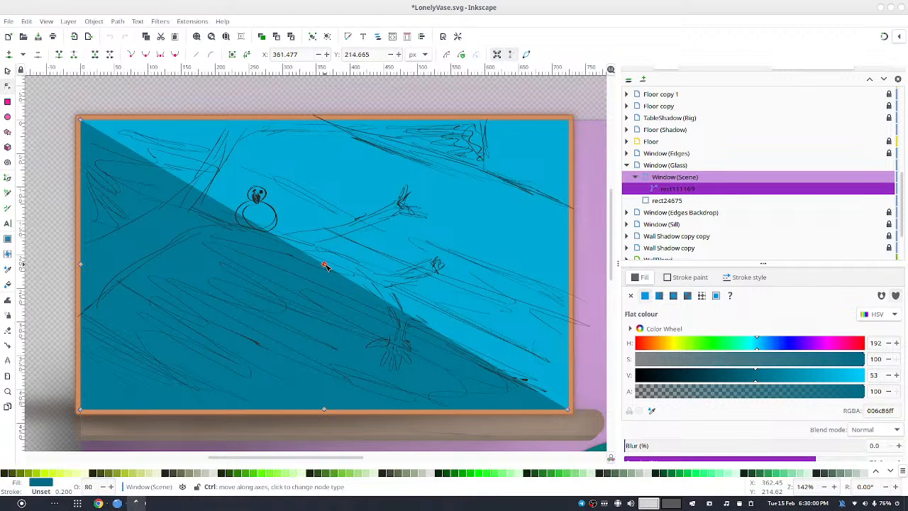
key("ctrl+z")
key("ctrl+z")
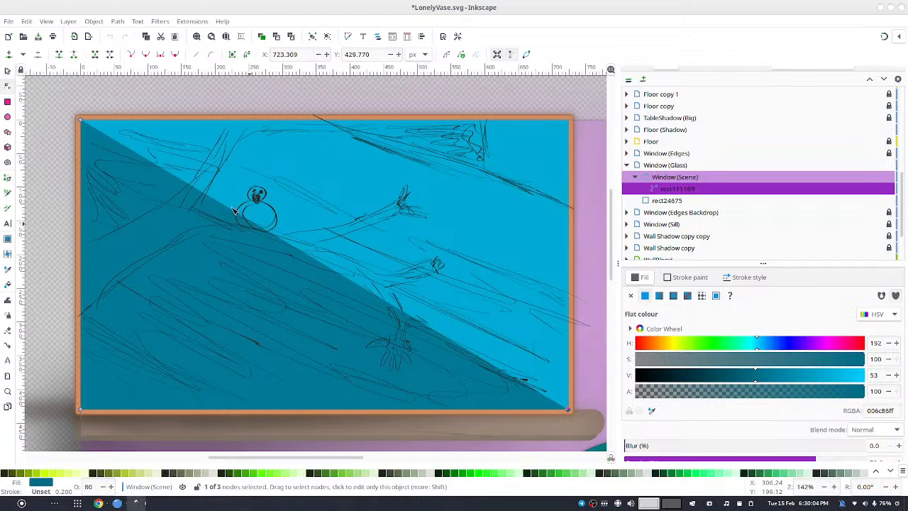
- Hide the Shading Guidelines layer to check the bare teal triangle against the glass, and show the layer again
left_click(80, 121)
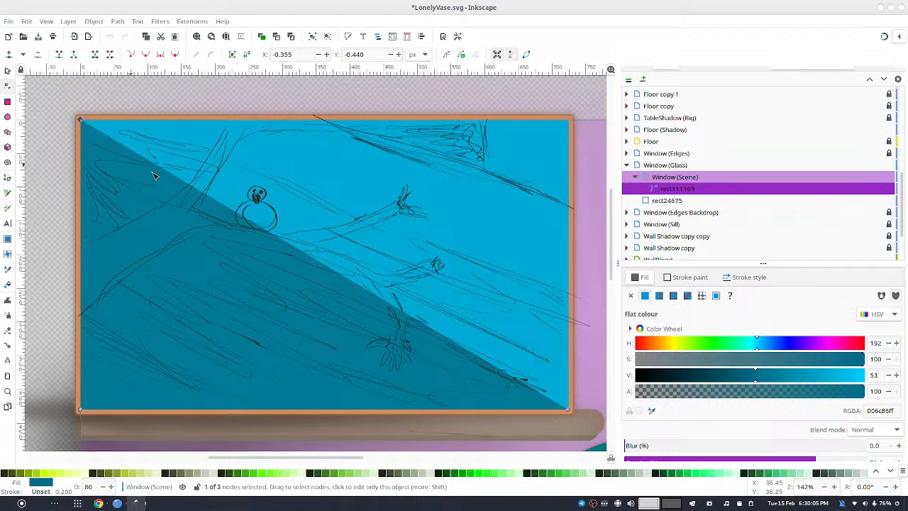
left_click_drag(530, 424, 546, 335)
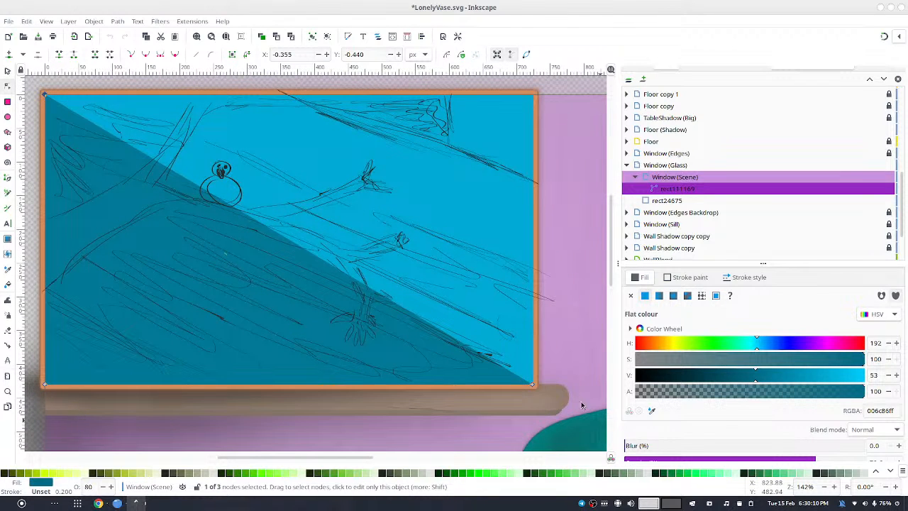
left_click_drag(552, 387, 511, 425)
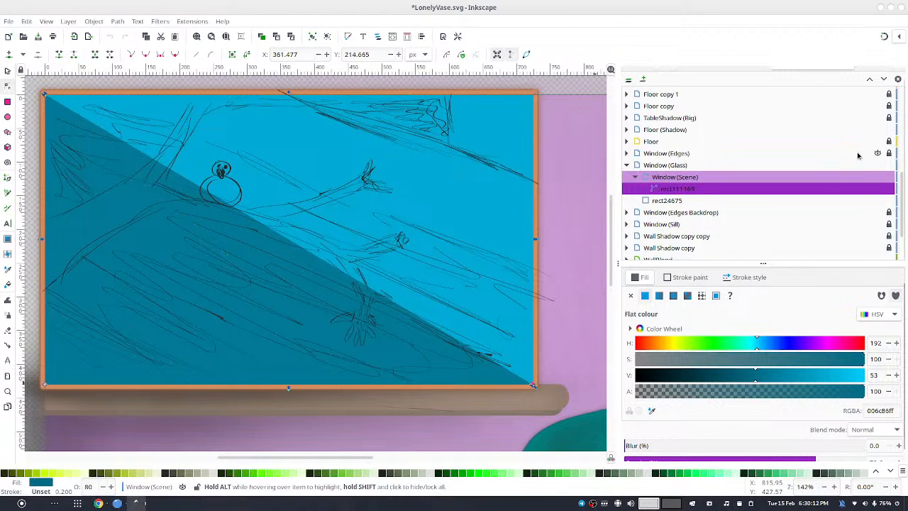
scroll(884, 106, "up", 5)
scroll(884, 107, "up", 3)
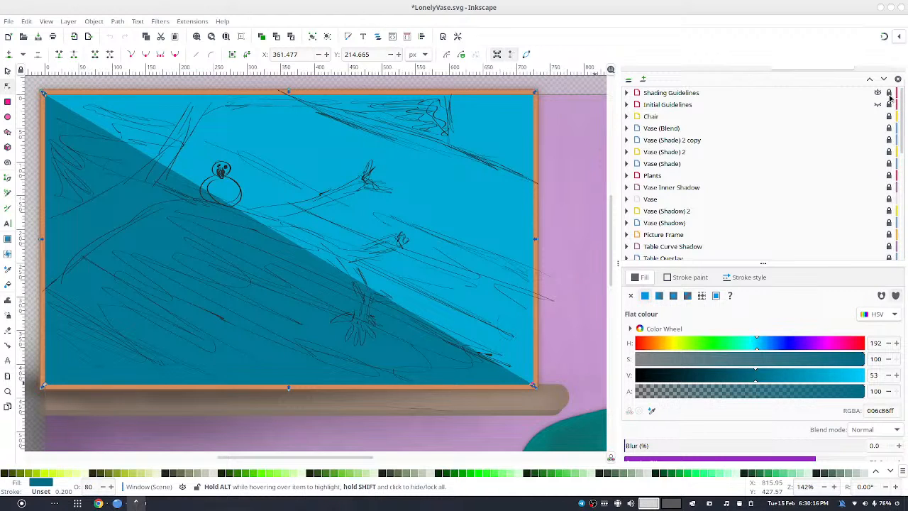
left_click(878, 93)
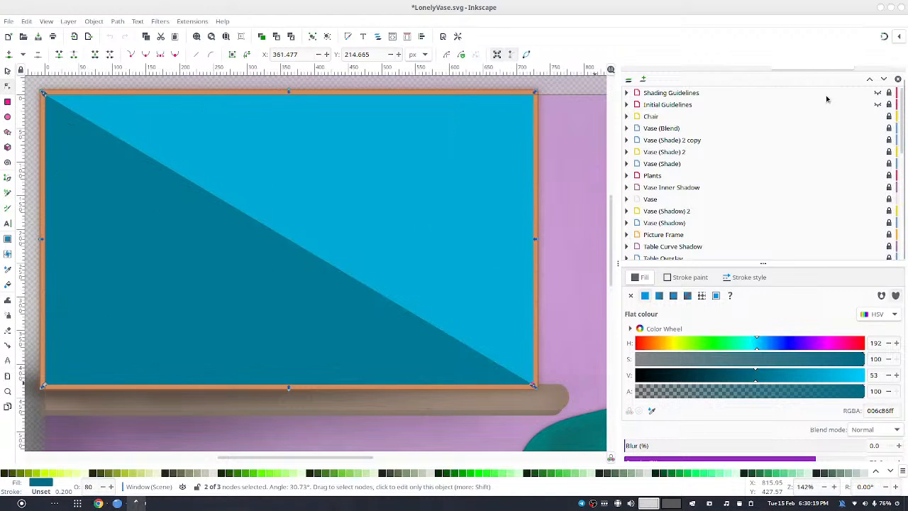
left_click(879, 93)
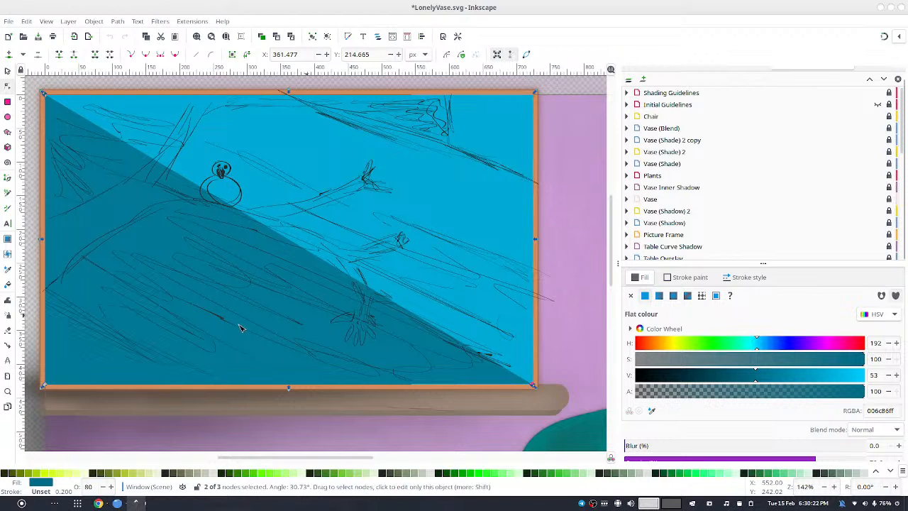
- Select the two end nodes of the teal triangle's diagonal edge and insert a new node midway between them
left_click(276, 313)
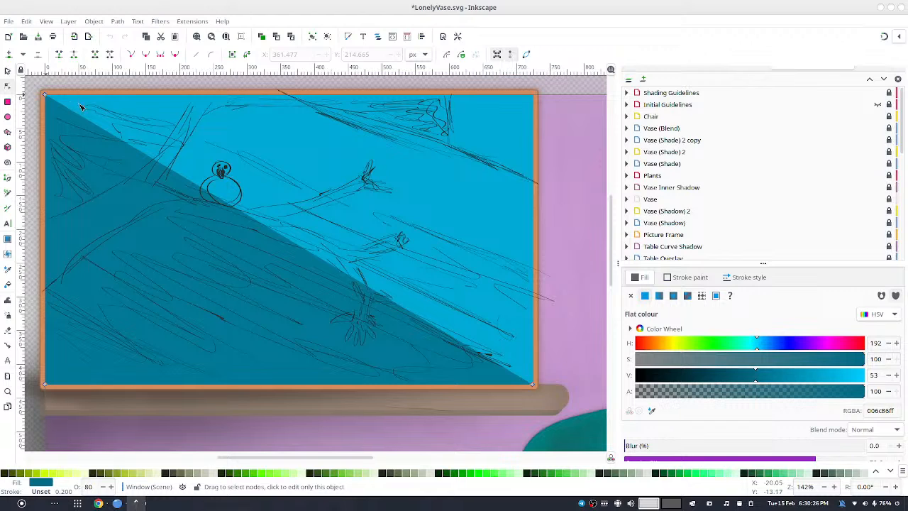
left_click_drag(32, 85, 98, 127)
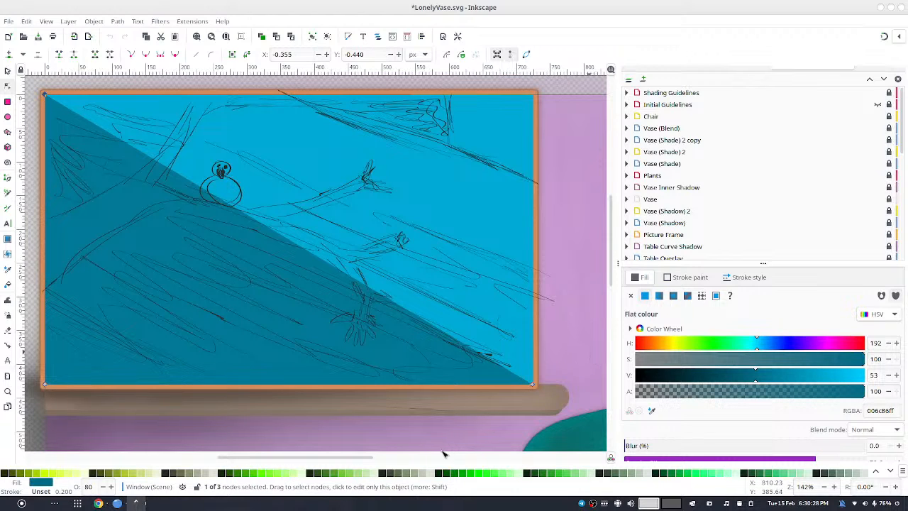
left_click_drag(587, 354, 453, 428)
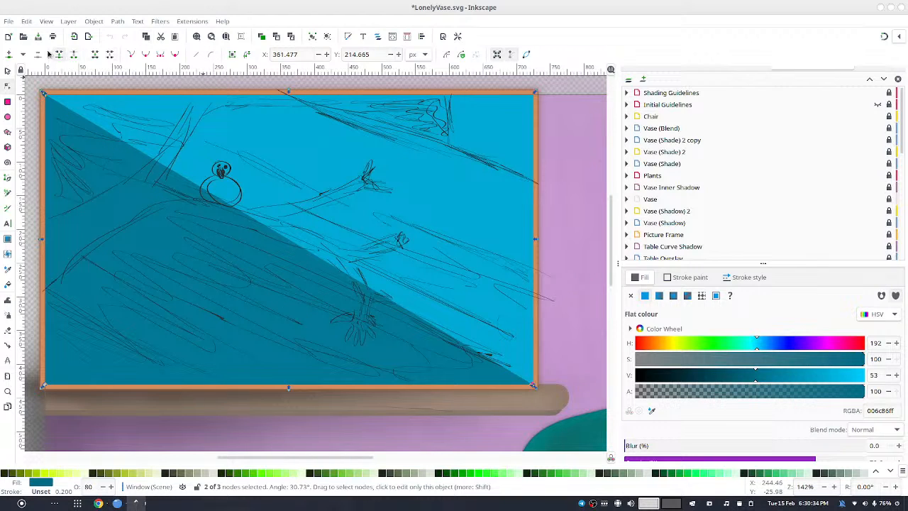
left_click(7, 57)
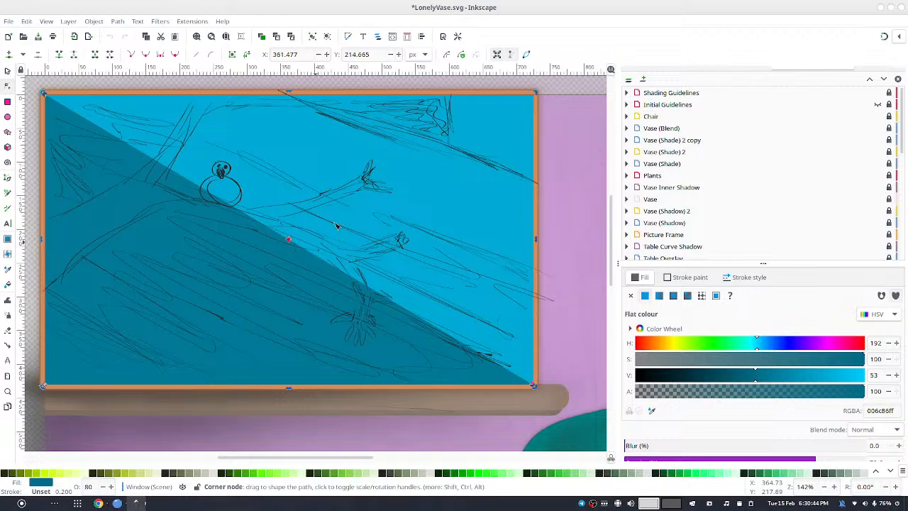
- Move the new midpoint node onto the glass's right edge at about X 723.6, Y 251.6 px, following the sketched slope
left_click(555, 234)
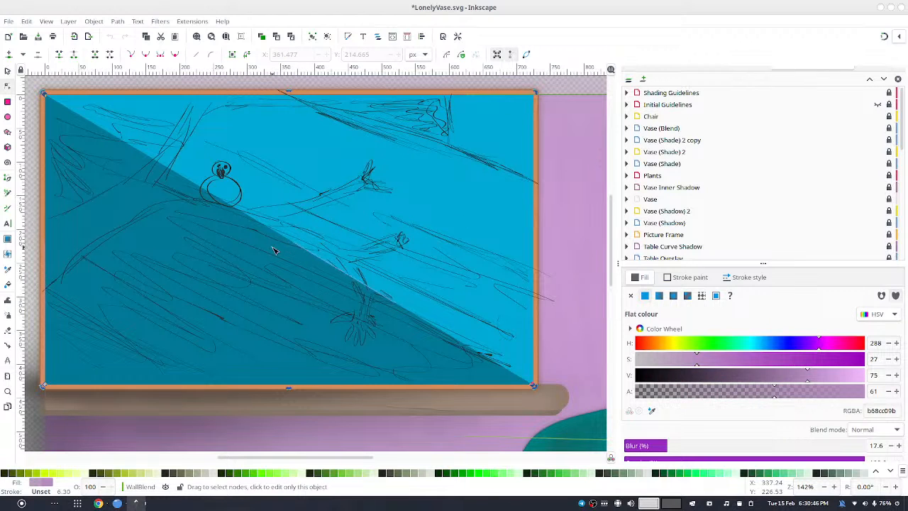
left_click(304, 248)
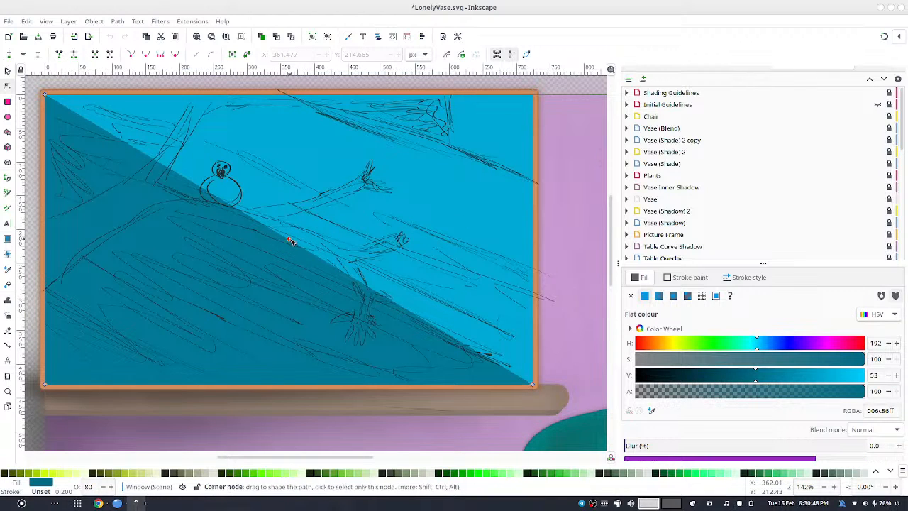
left_click_drag(290, 240, 537, 266)
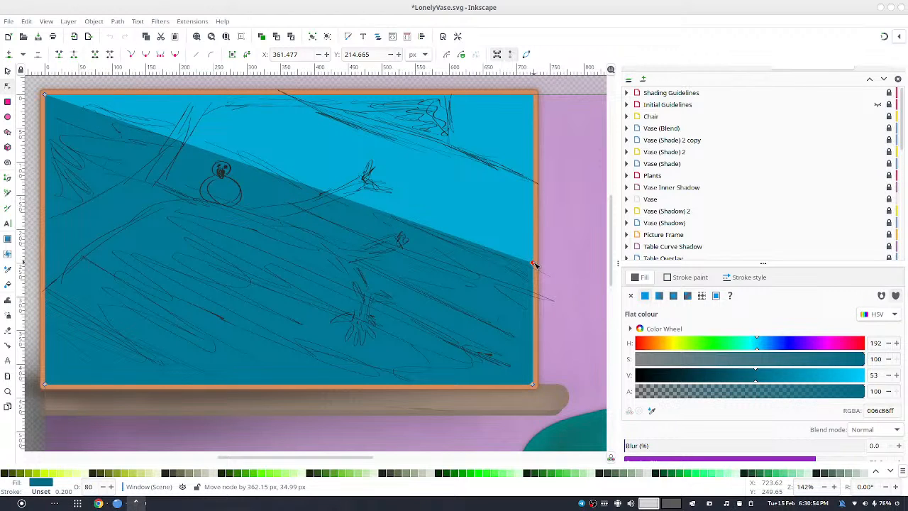
left_click_drag(535, 266, 533, 264)
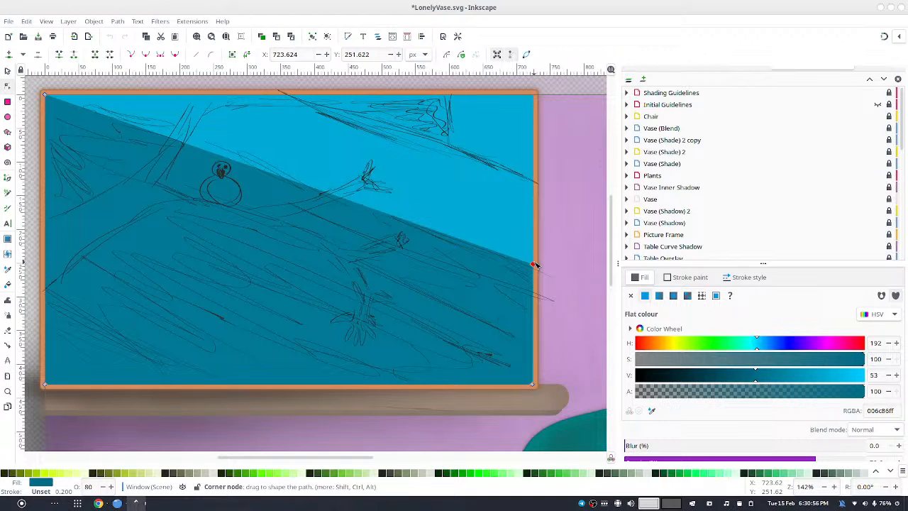
- Reselect the teal shape and select both end nodes of its sloping upper edge
left_click(560, 205)
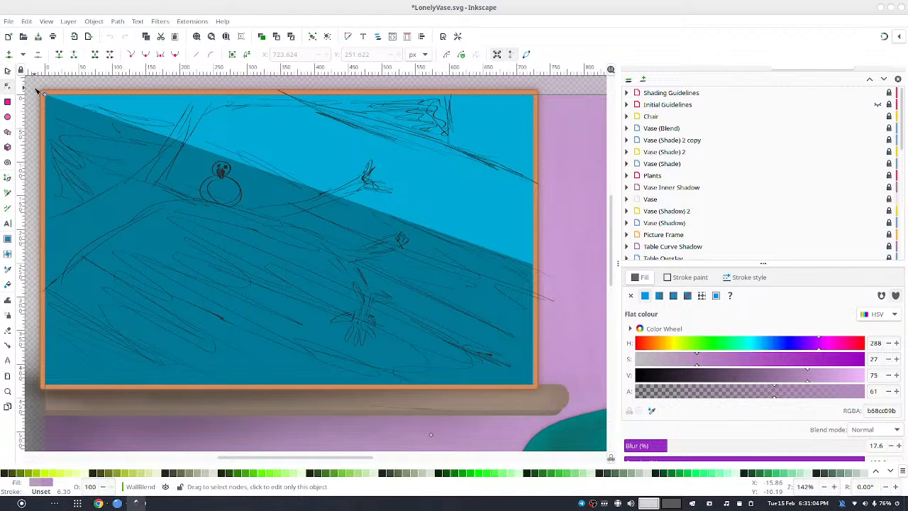
left_click_drag(37, 91, 508, 288)
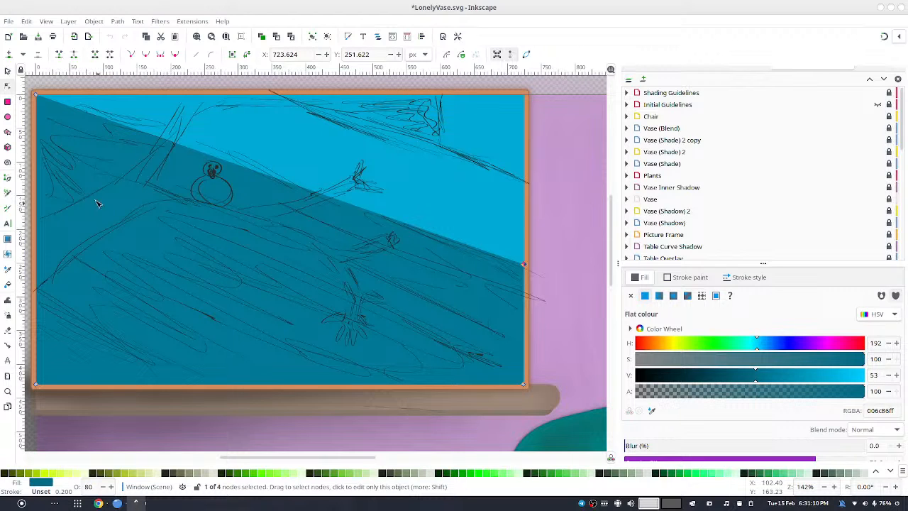
left_click_drag(94, 185, 176, 240)
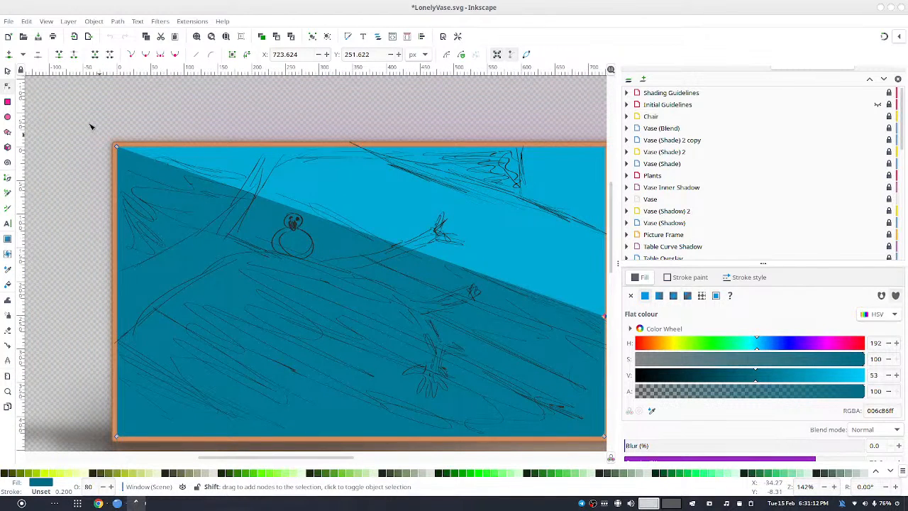
left_click_drag(88, 112, 166, 212)
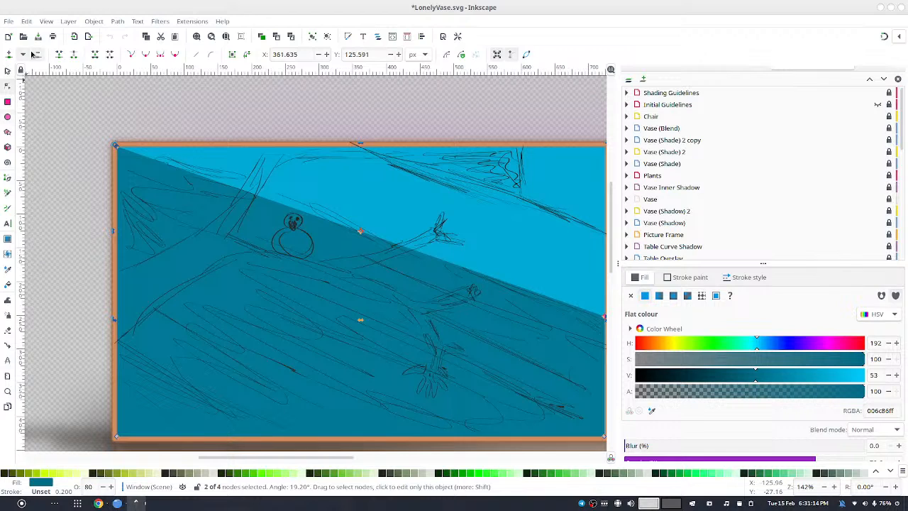
- Add a node midway along the dark teal shape's diagonal edge and move it onto the window's top edge at about X 86 px
left_click(7, 54)
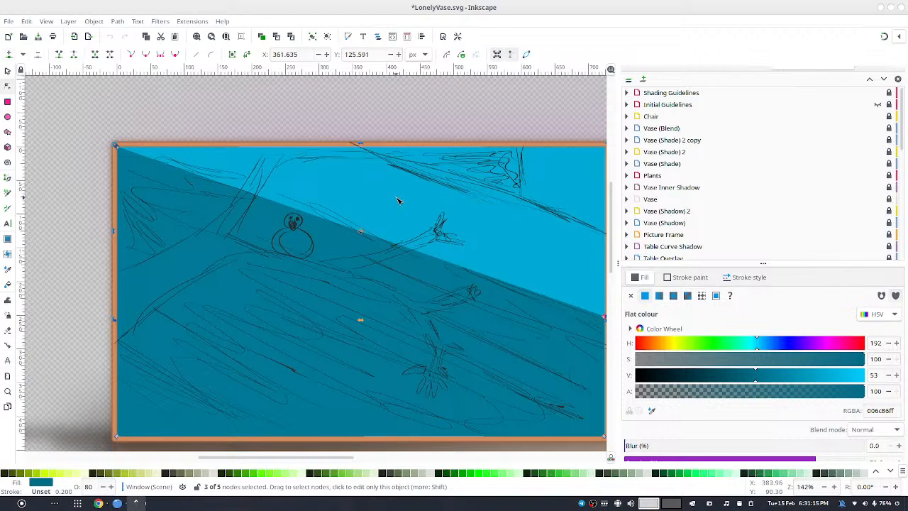
left_click(383, 123)
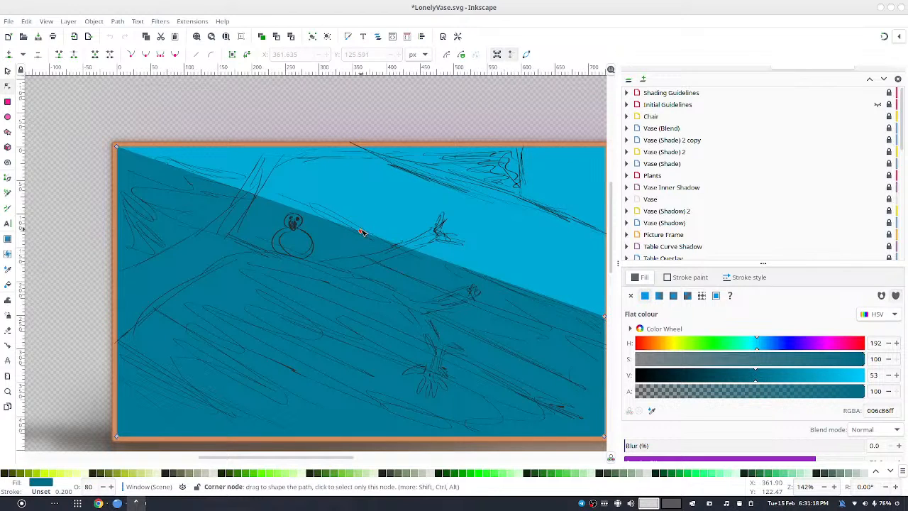
left_click_drag(355, 225, 176, 147)
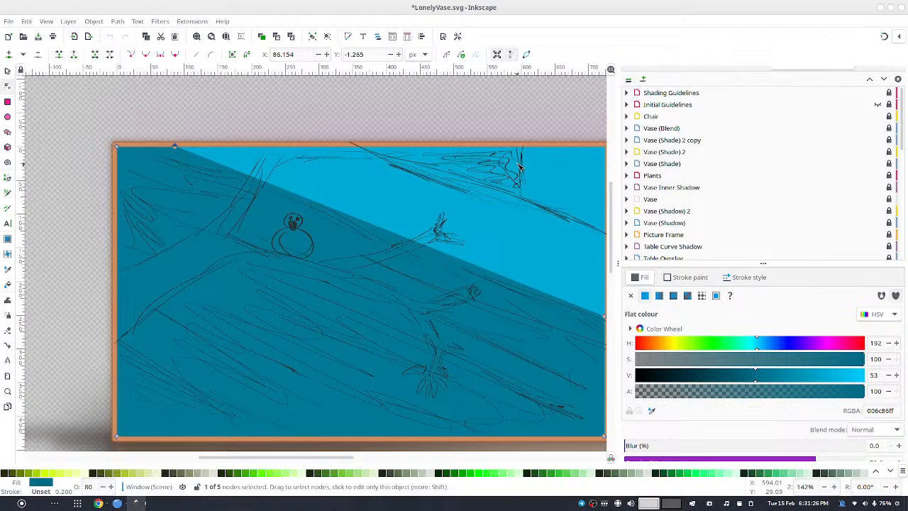
key("Escape")
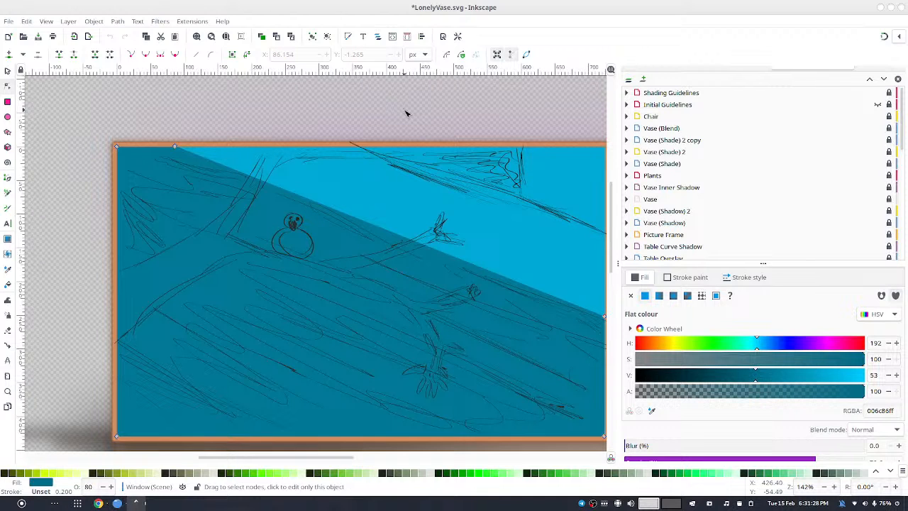
- Duplicate the dark teal shape in the window scene and open the duplicate for node editing
scroll(340, 127, "right", 3)
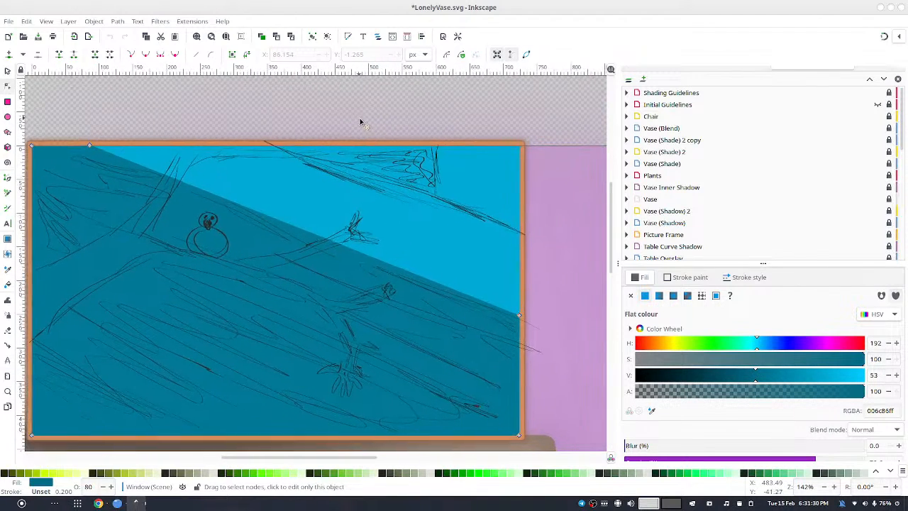
left_click(7, 70)
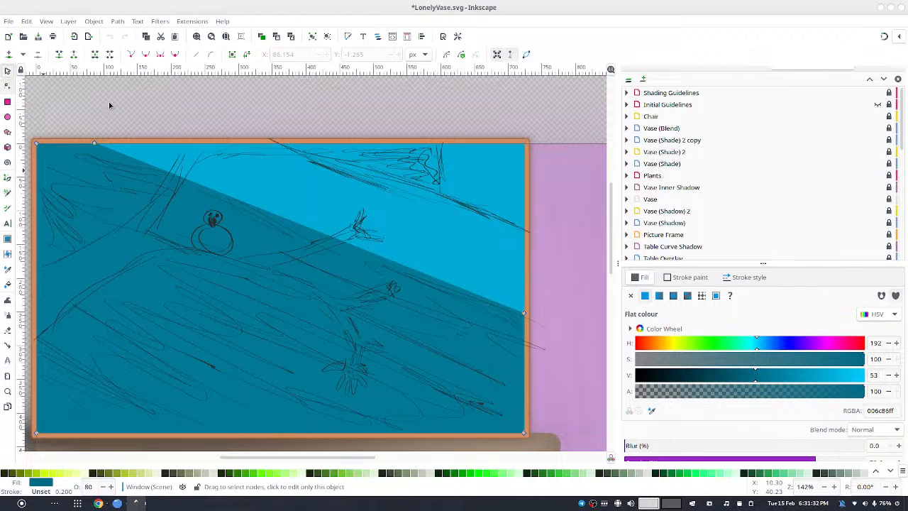
left_click(350, 282)
left_click(350, 282)
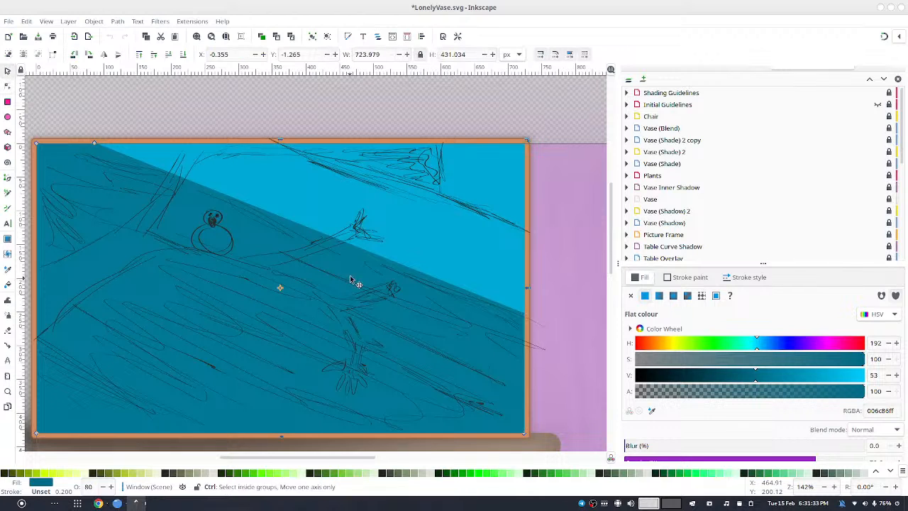
double_click(276, 275)
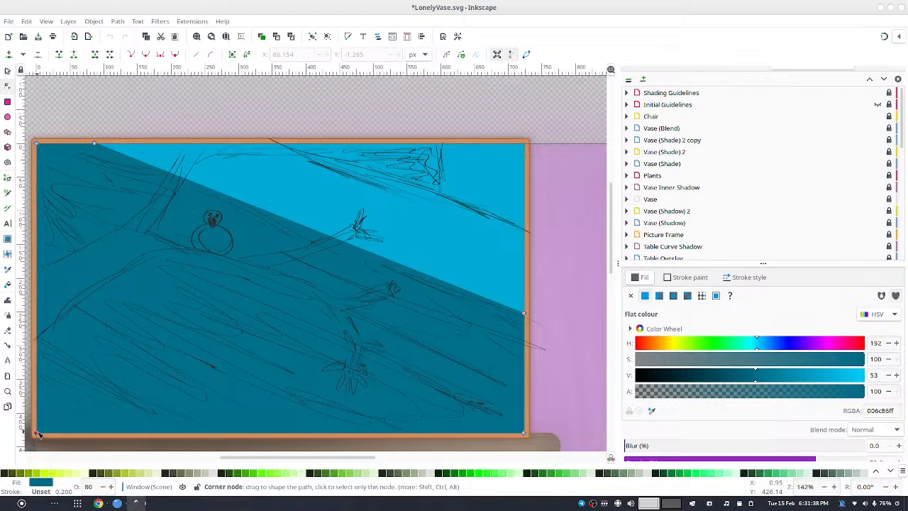
- Reposition the duplicate's lower-left node to the window's upper-right corner and its two upper nodes along the top edge, forming an upper-right wedge
left_click_drag(39, 435, 526, 144)
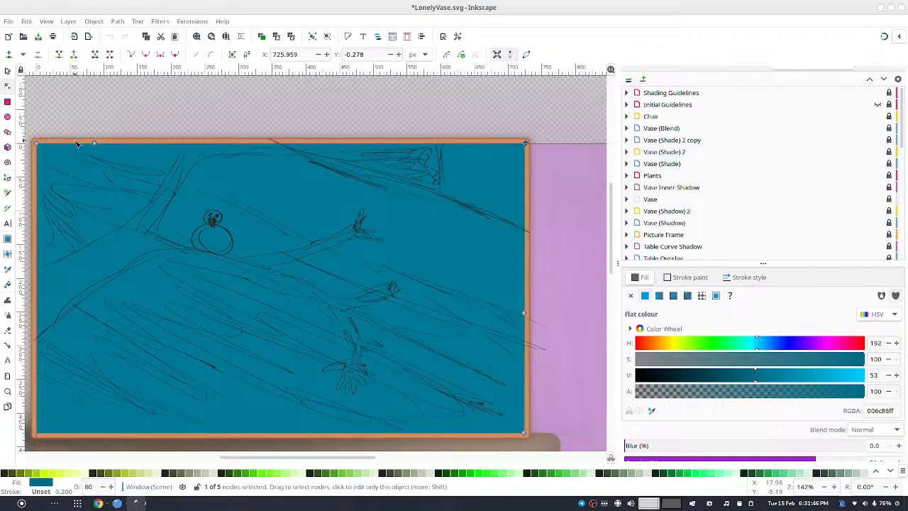
mouse_move(141, 144)
left_mouse_down()
mouse_move(318, 157)
mouse_move(433, 142)
mouse_move(395, 145)
left_mouse_up()
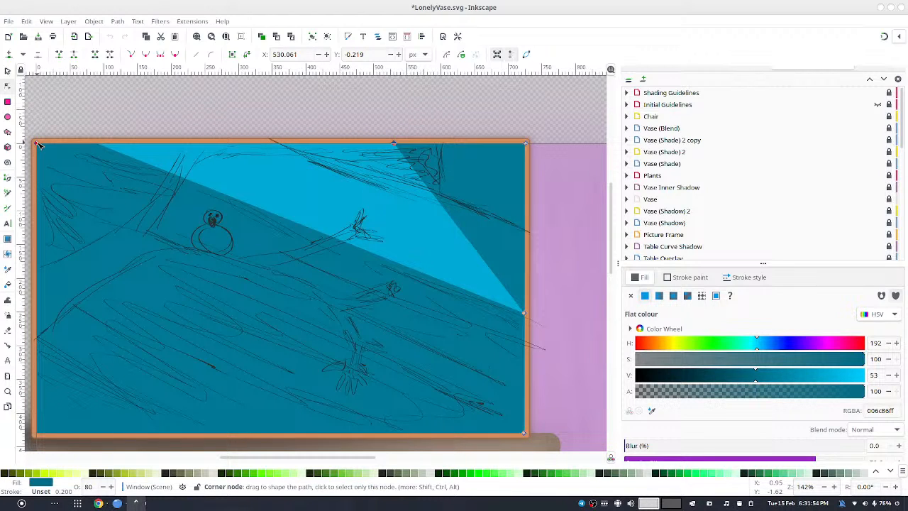
mouse_move(39, 145)
left_mouse_down()
mouse_move(255, 184)
mouse_move(305, 146)
mouse_move(352, 194)
mouse_move(452, 147)
mouse_move(218, 141)
mouse_move(281, 144)
left_mouse_up()
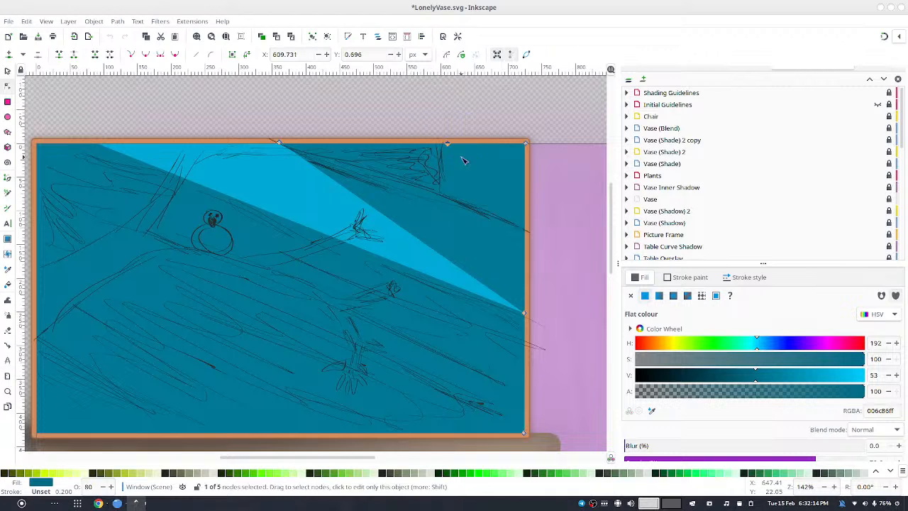
- Delete the spare node on the wedge's top edge and make its two remaining top nodes corner nodes
key("Escape")
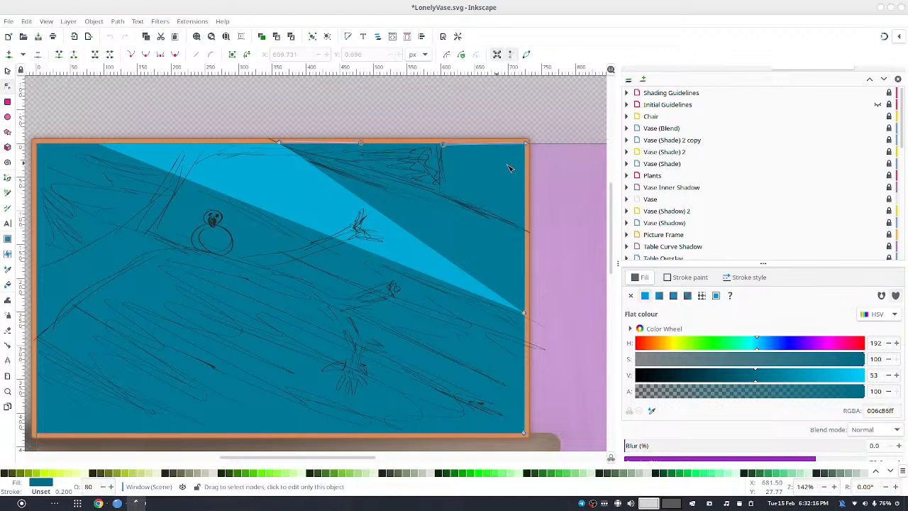
left_click_drag(240, 127, 646, 199)
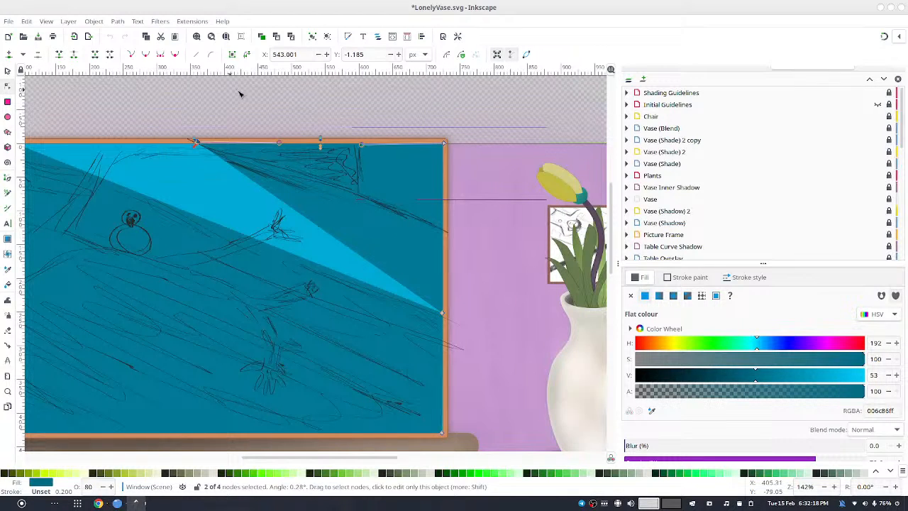
left_click(142, 57)
left_click(135, 57)
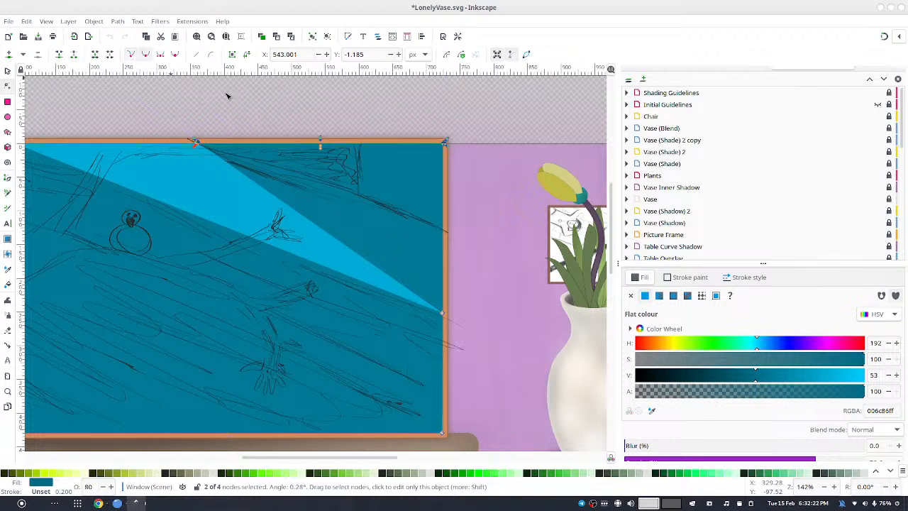
- Align the wedge's diagonal with the sketched line, placing its right-edge node at about Y 129 px and top-left node at about X 345 px
left_click(390, 269)
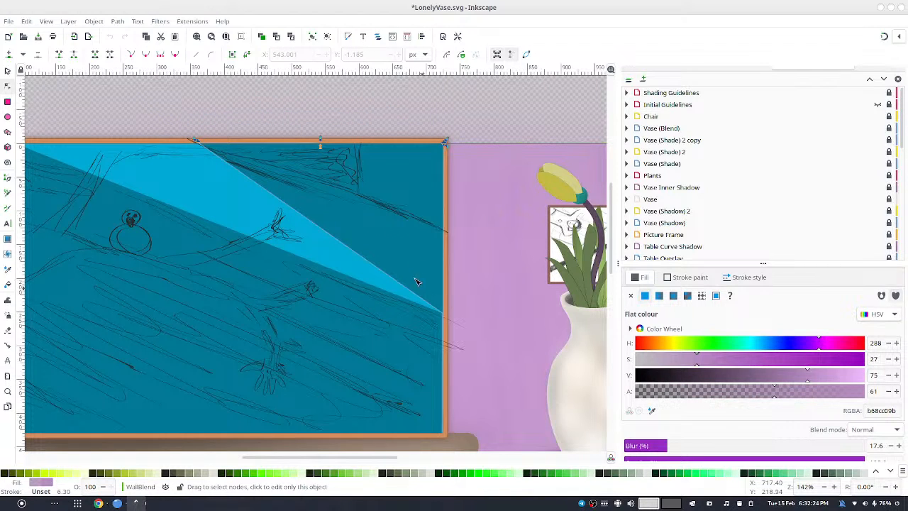
left_click(440, 297)
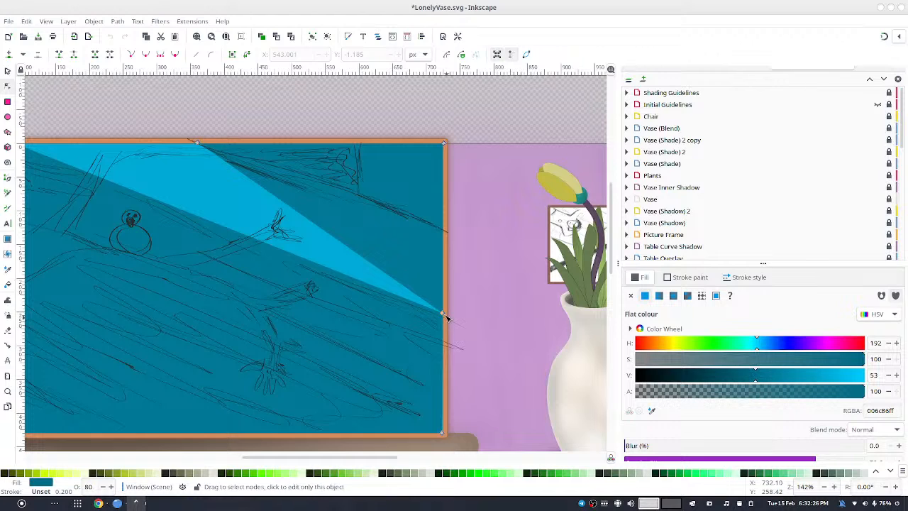
left_click_drag(446, 317, 462, 229)
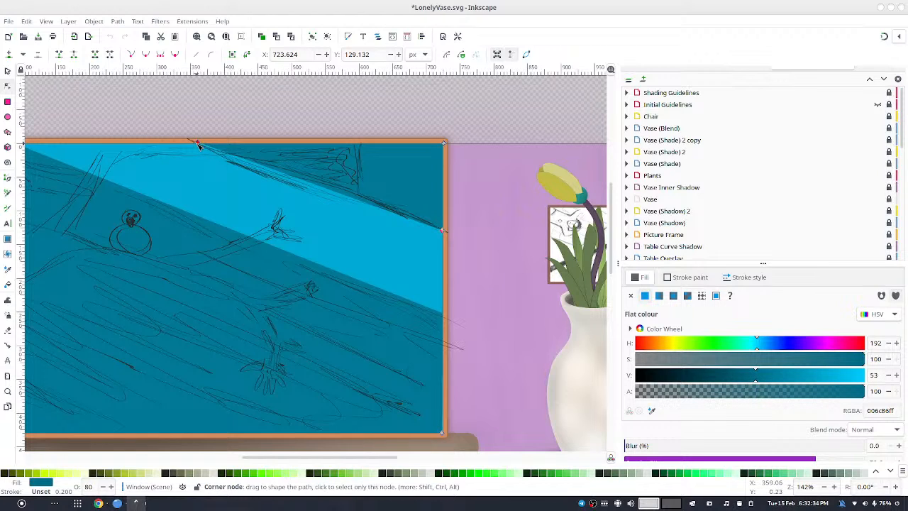
left_click_drag(199, 145, 188, 145)
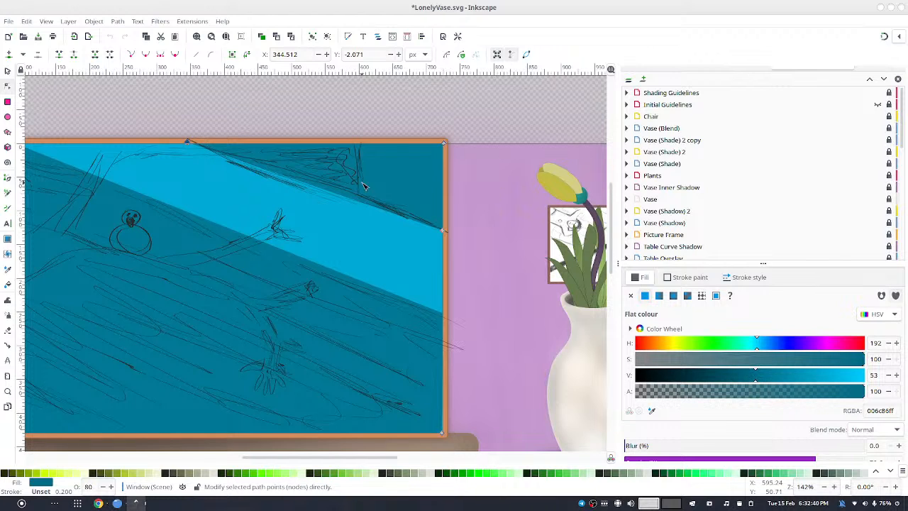
left_click(496, 204)
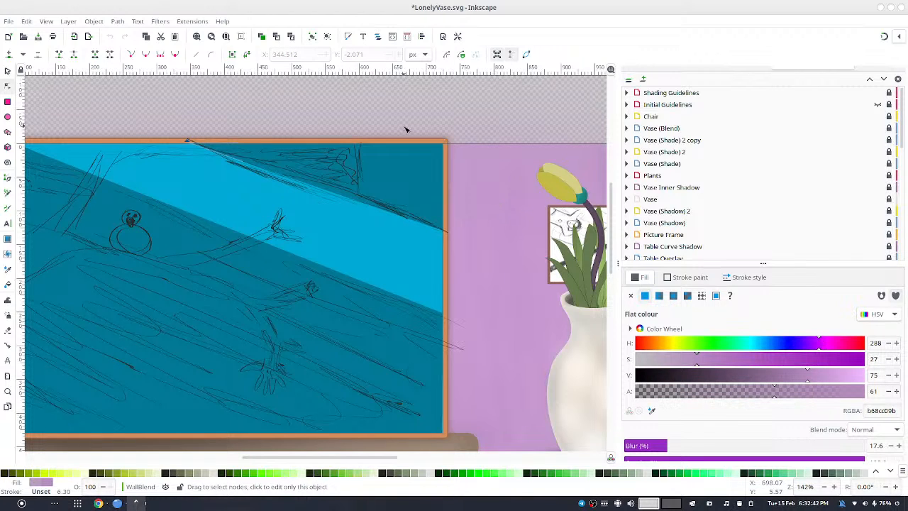
left_click(7, 115)
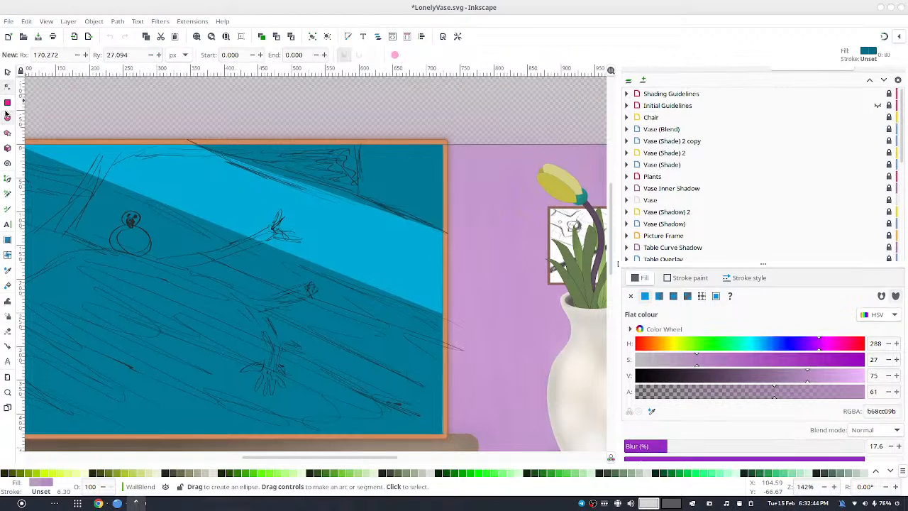
left_click(7, 104)
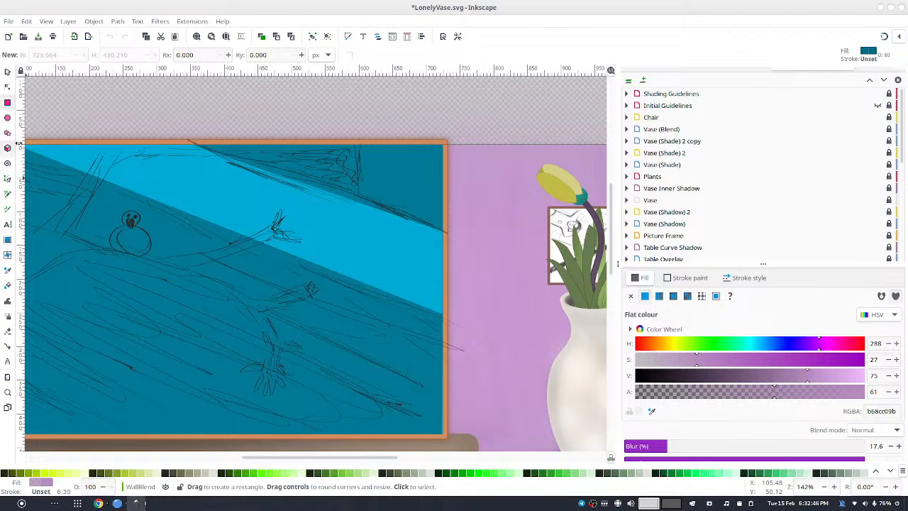
left_click_drag(86, 131, 271, 292)
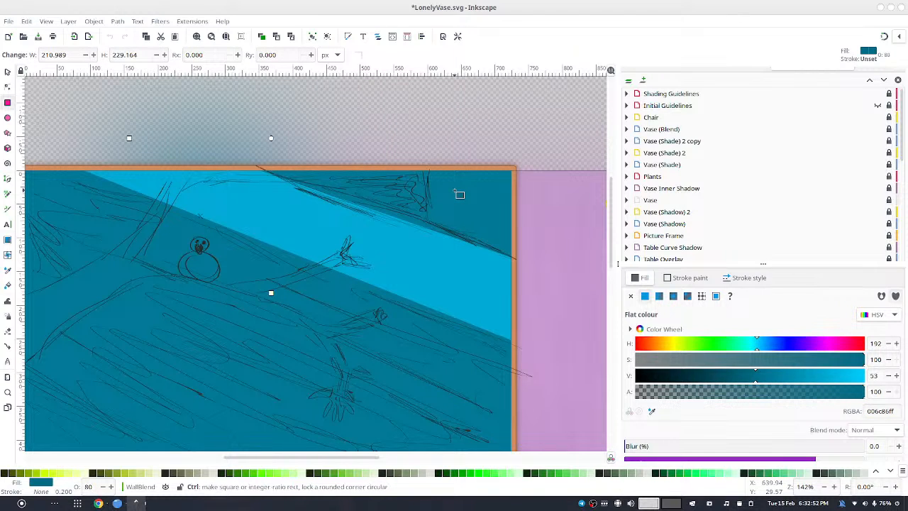
key("ctrl+z")
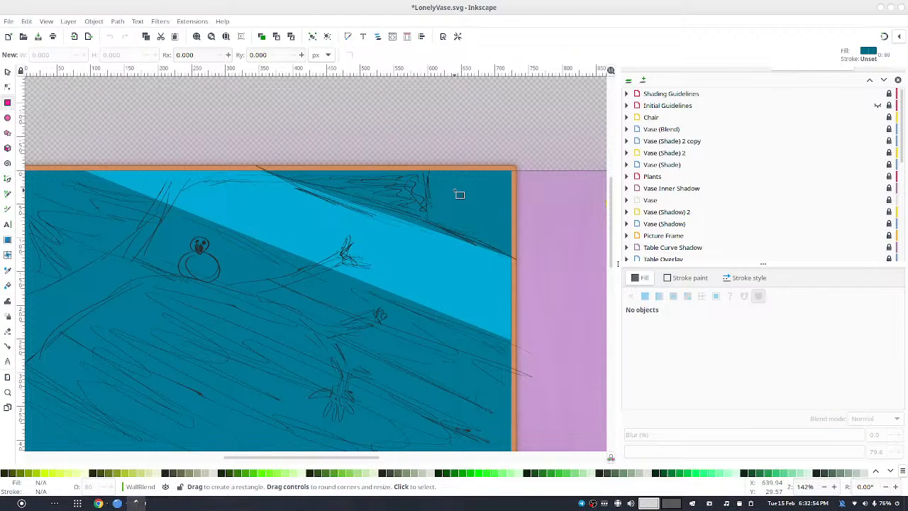
- Make Window (Scene) the current layer and draw an upright dark teal rectangle about 166 by 363 px over the window's middle
scroll(709, 188, "down", 5)
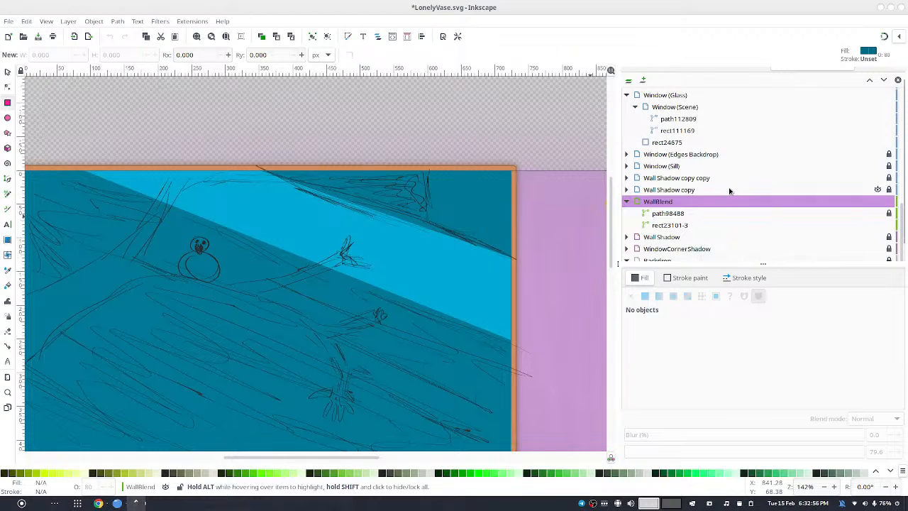
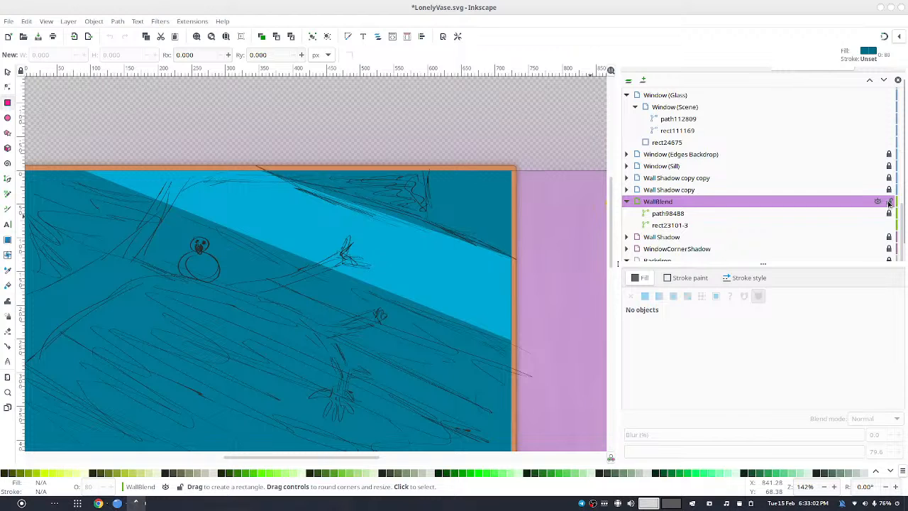
scroll(889, 204, "down", 1)
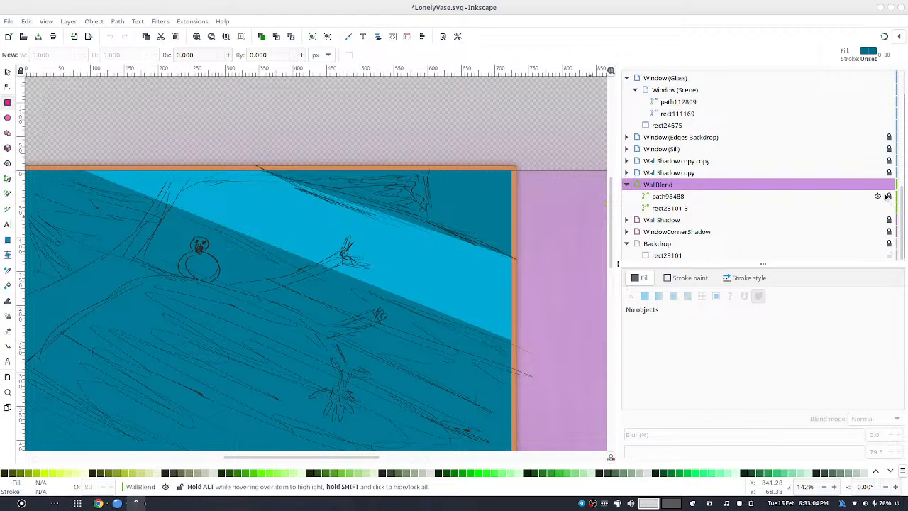
left_click(692, 102)
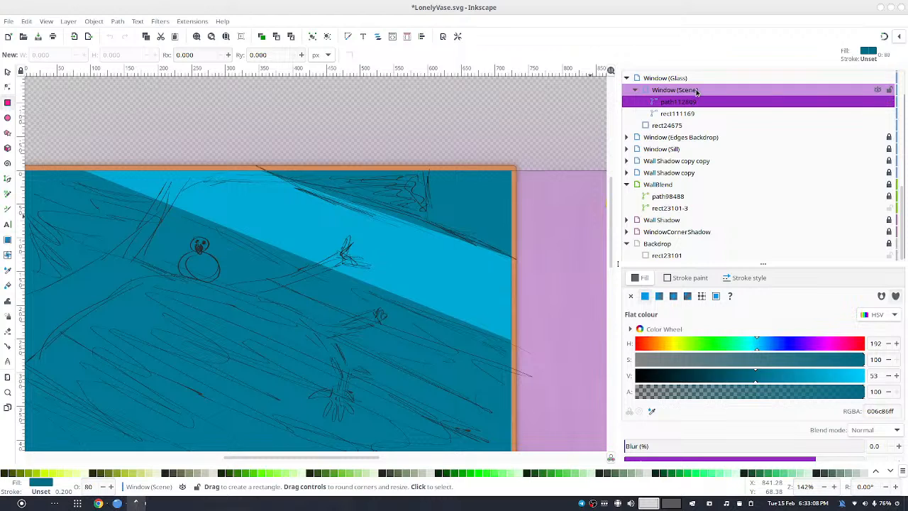
left_click(697, 91)
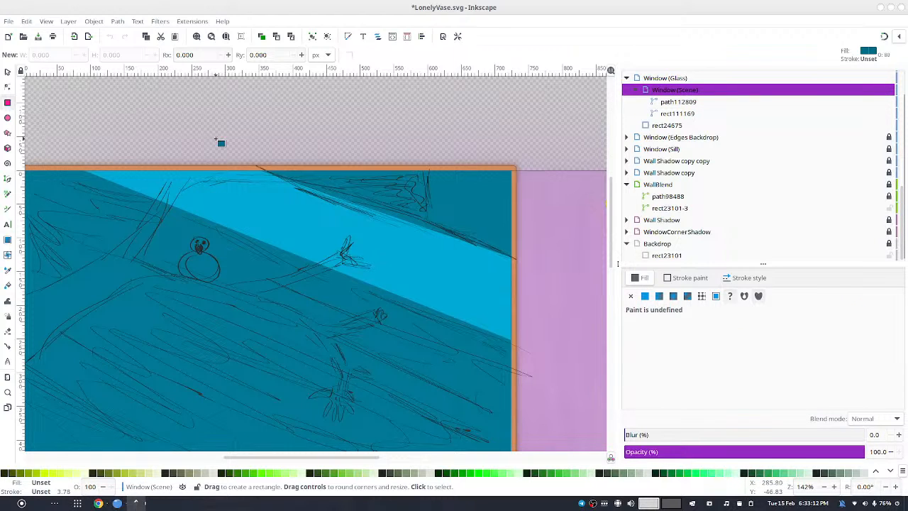
left_click_drag(217, 139, 327, 384)
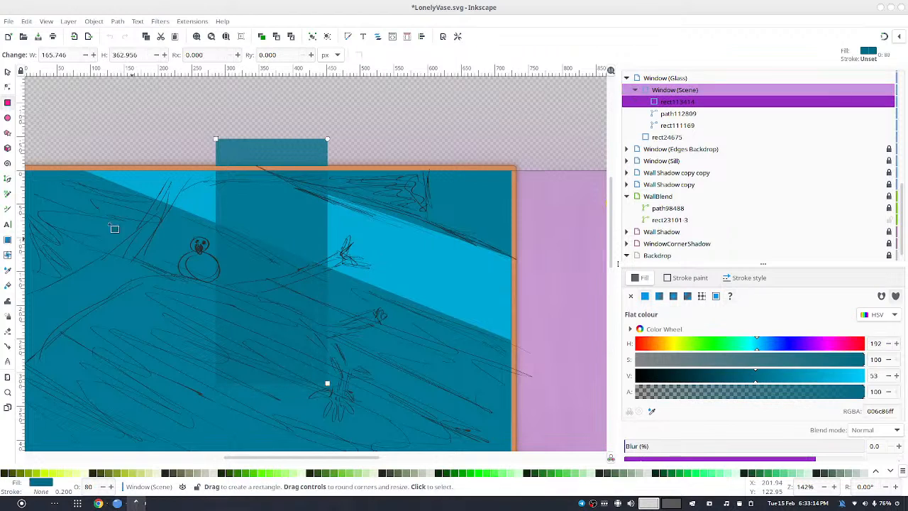
- Skew and reposition the rectangle into a diagonal band about 1115 px wide running through the light blue strip, parallel to its edges
left_click(7, 70)
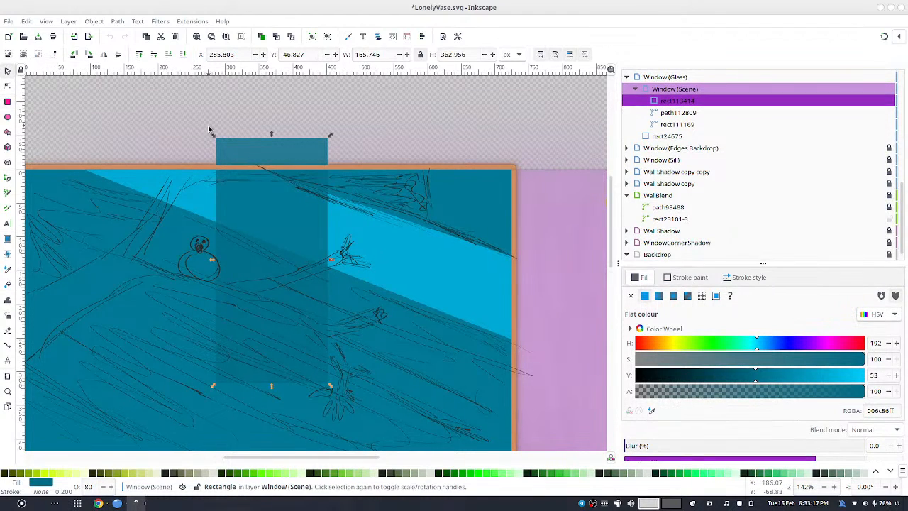
left_click(253, 166)
left_click_drag(273, 388, 458, 282)
scroll(503, 296, "down", 1)
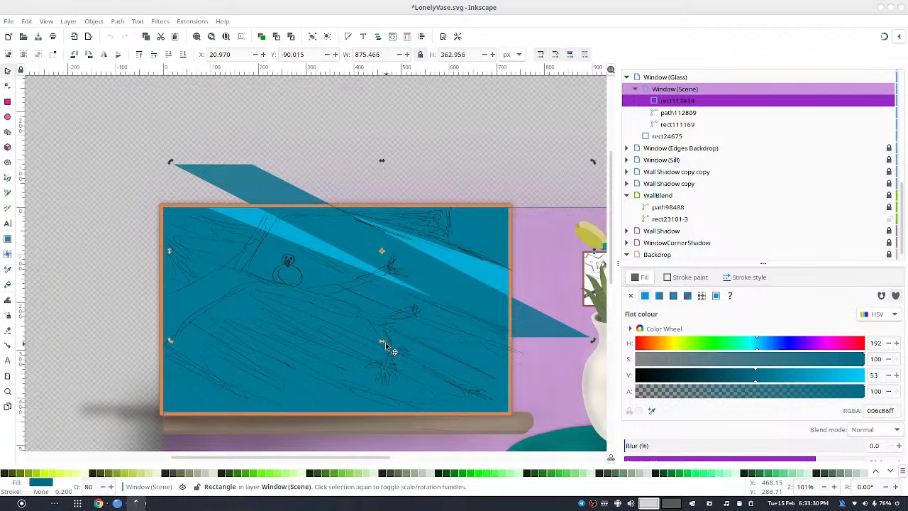
left_click_drag(384, 341, 439, 332)
left_click_drag(549, 249, 495, 246)
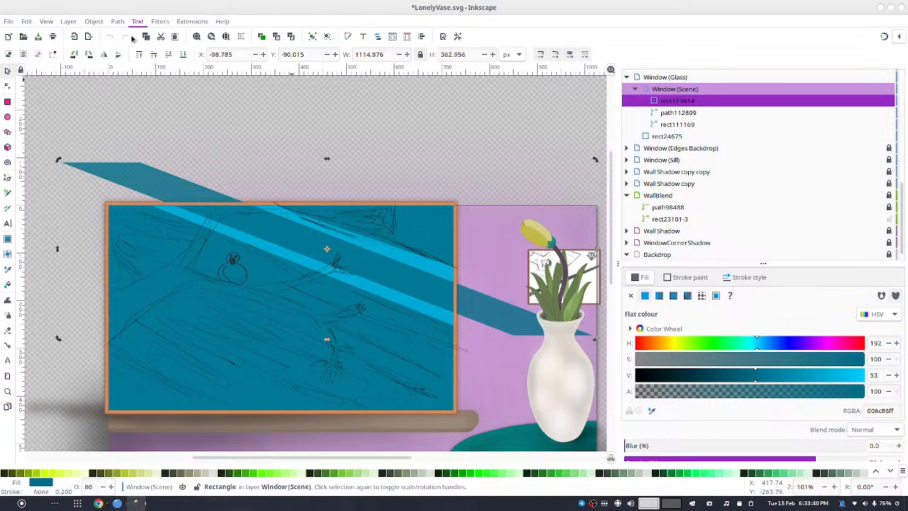
- Convert the diagonal band to a path and subdivide all its edges until it has 16 nodes
key("shift+ctrl+c")
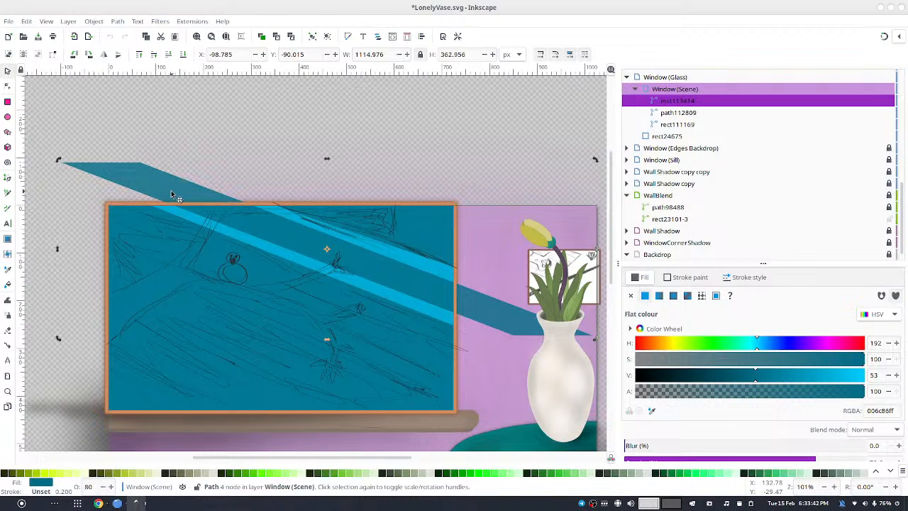
key("n")
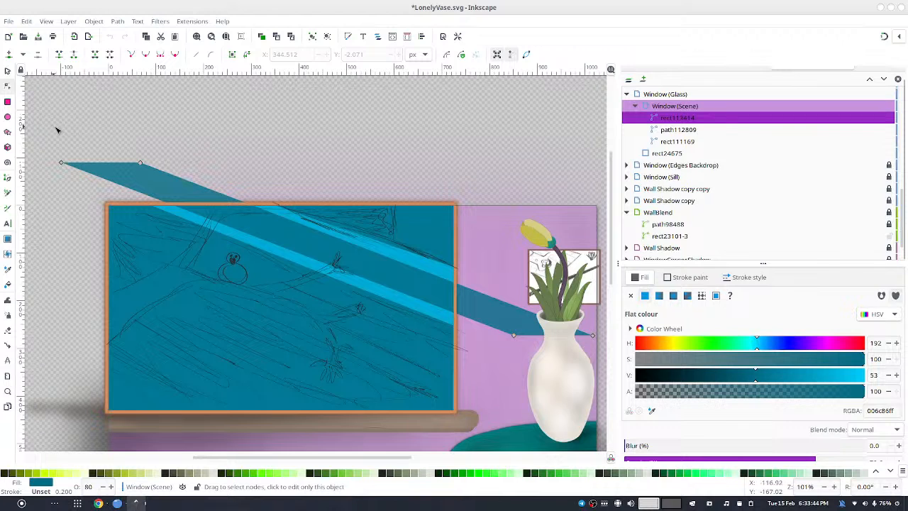
key("ctrl+a")
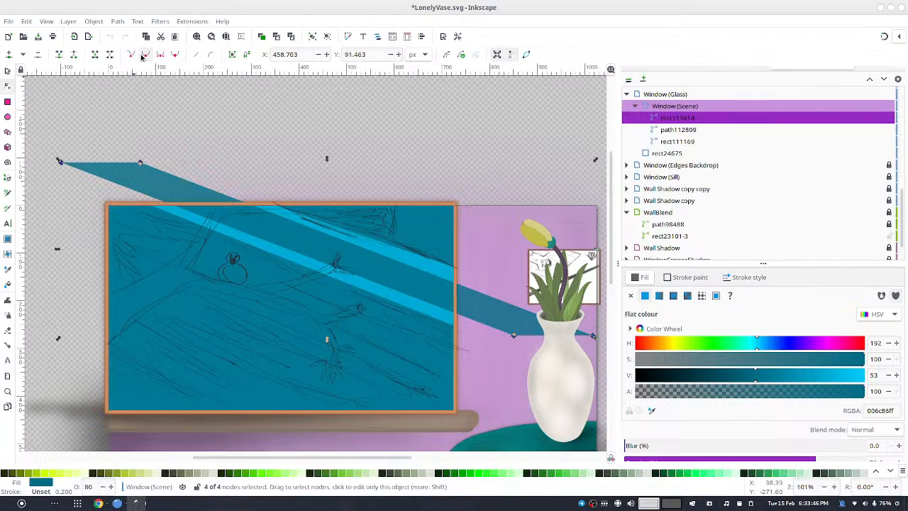
left_click(9, 54)
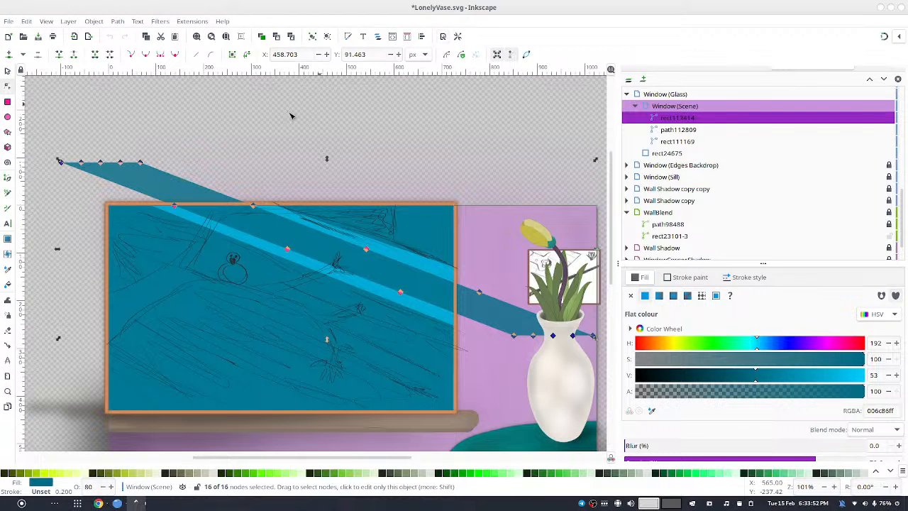
- Delete the band's nodes above the window's top edge and make its two remaining top nodes corner nodes
left_click_drag(52, 132, 202, 178)
left_click(37, 54)
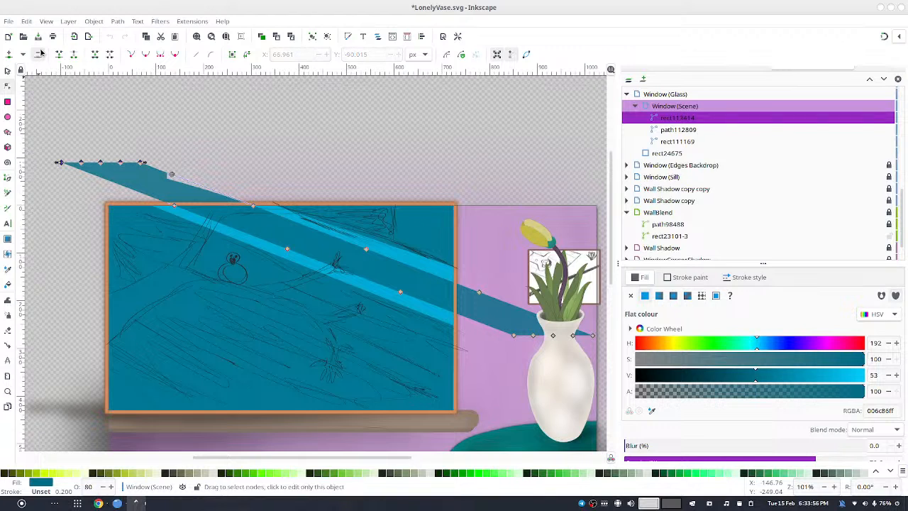
left_click_drag(110, 152, 324, 216)
key("Delete")
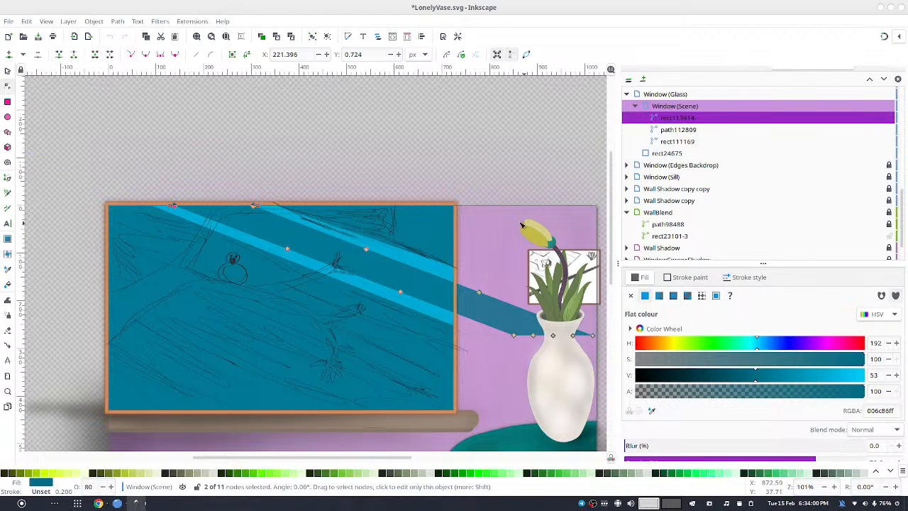
- Delete the five nodes at the band's lower-right tip near the vase and make the two remaining end nodes corner nodes
scroll(497, 187, "right", 3)
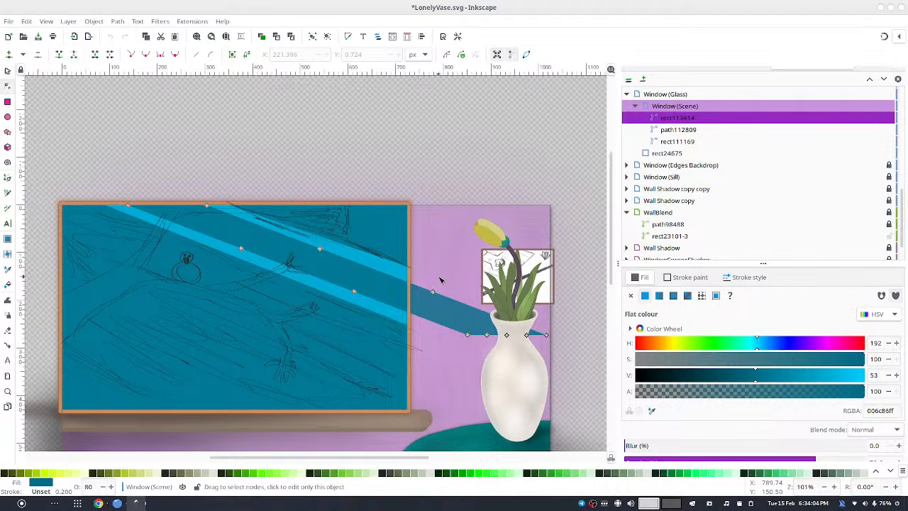
left_click_drag(554, 312, 434, 379)
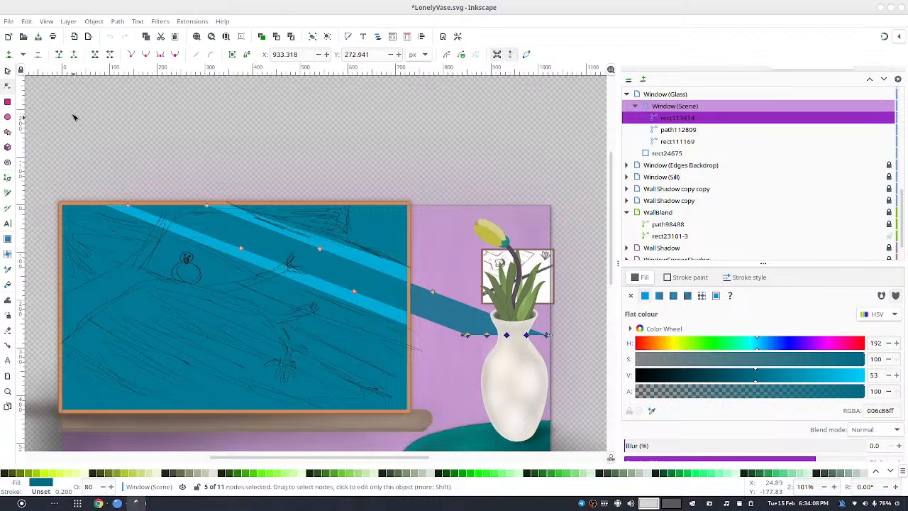
left_click(38, 55)
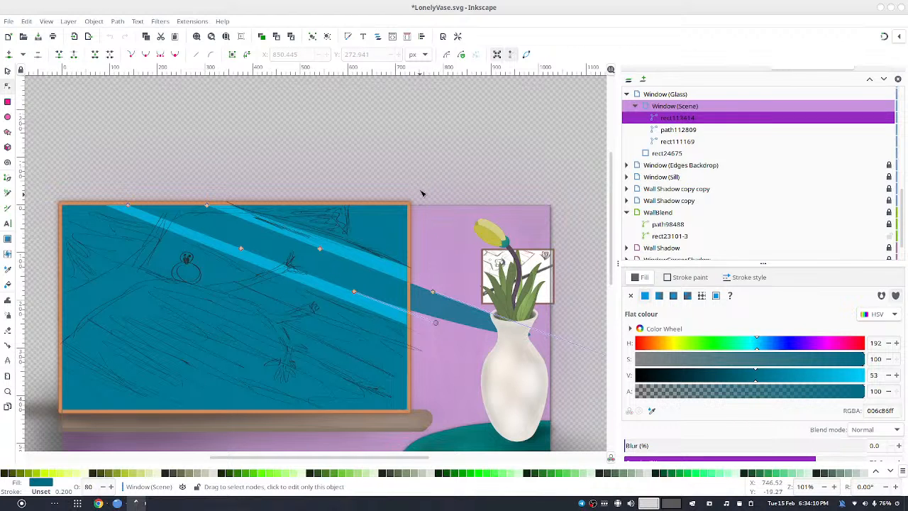
left_click_drag(447, 213, 342, 344)
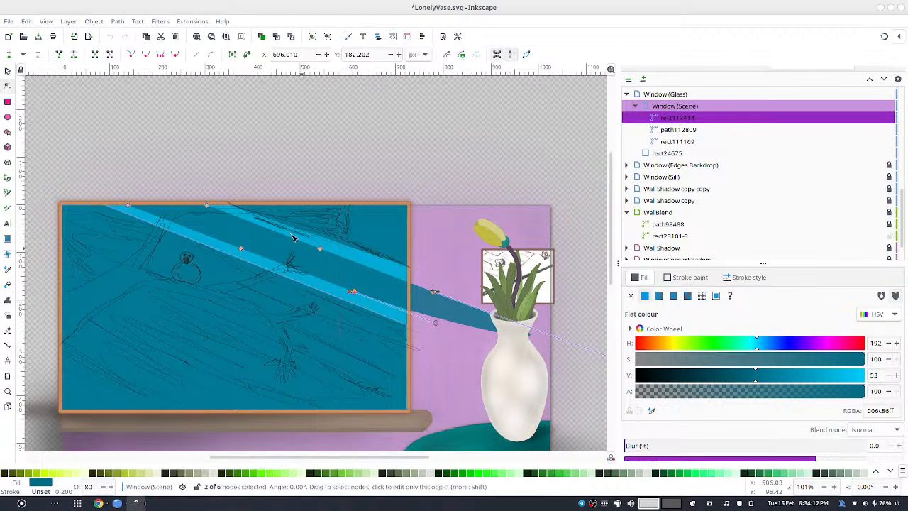
left_click(133, 55)
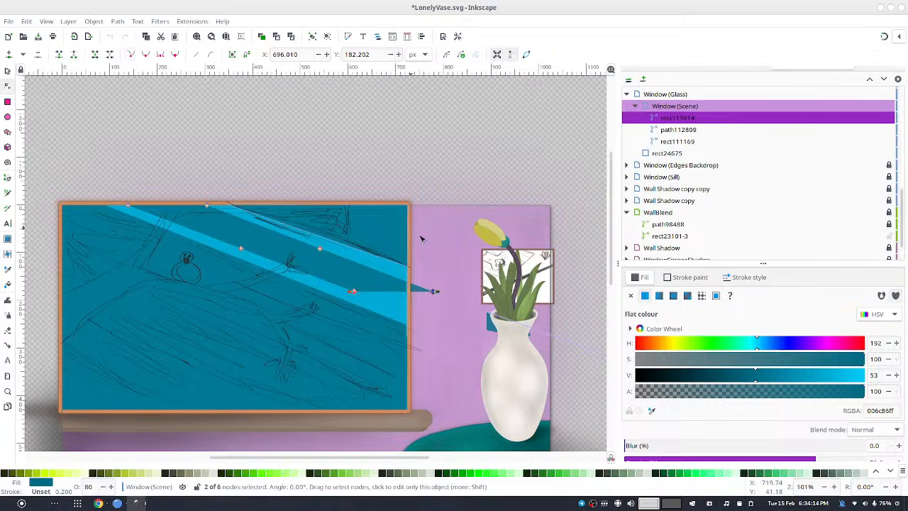
left_click(422, 238)
- Delete the middle node on each of the band's two long edges, leaving a four-node shape
left_click_drag(220, 154, 370, 220)
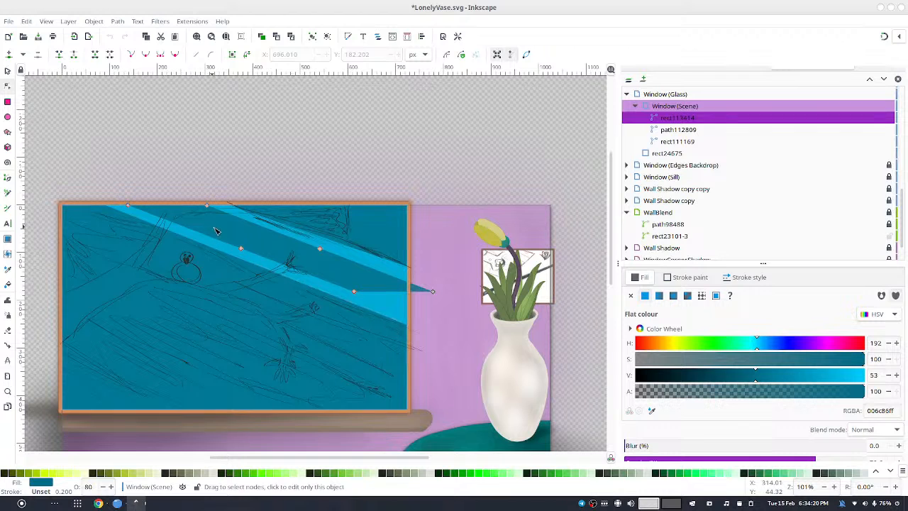
left_click(241, 249)
left_click(38, 54)
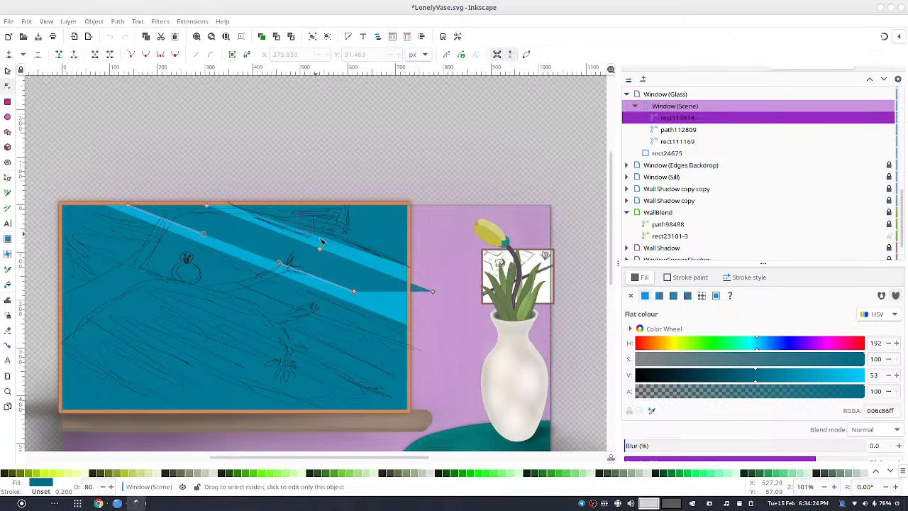
left_click(320, 248)
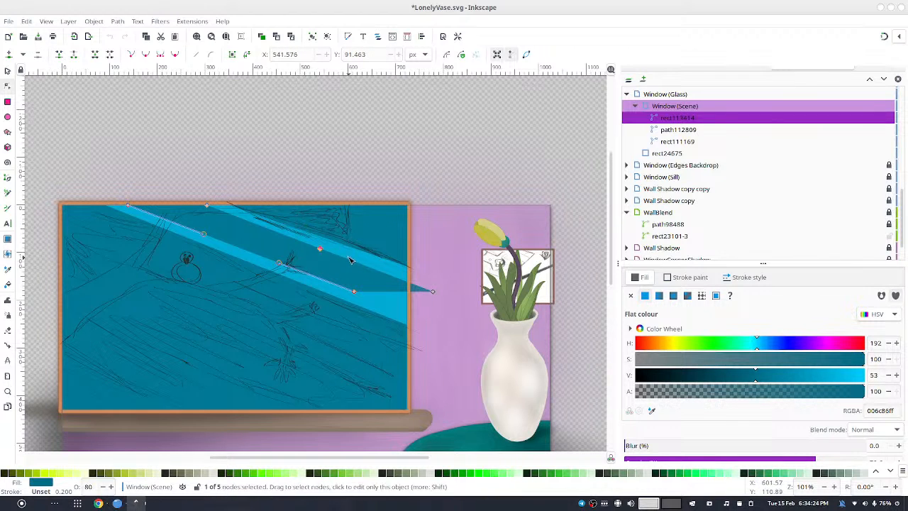
left_click(38, 54)
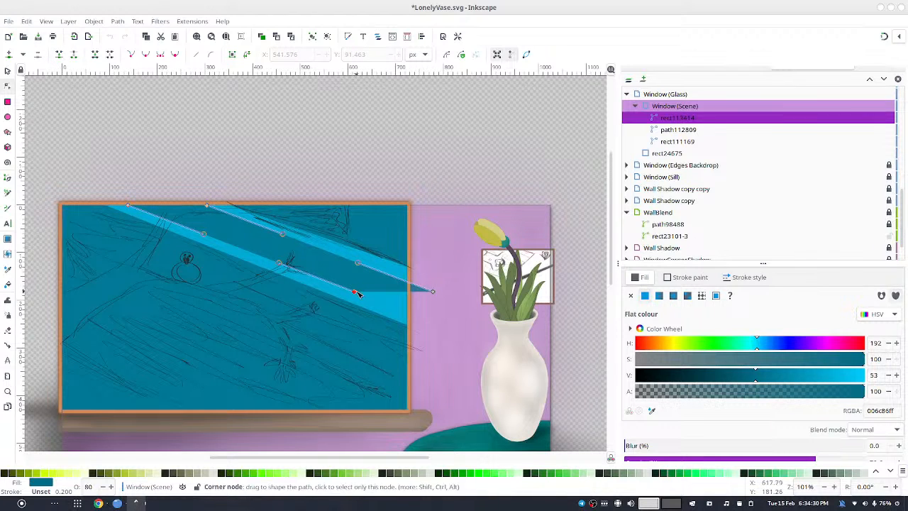
- Skew the four-node band very slightly in the vertical direction and deselect it
left_click(7, 71)
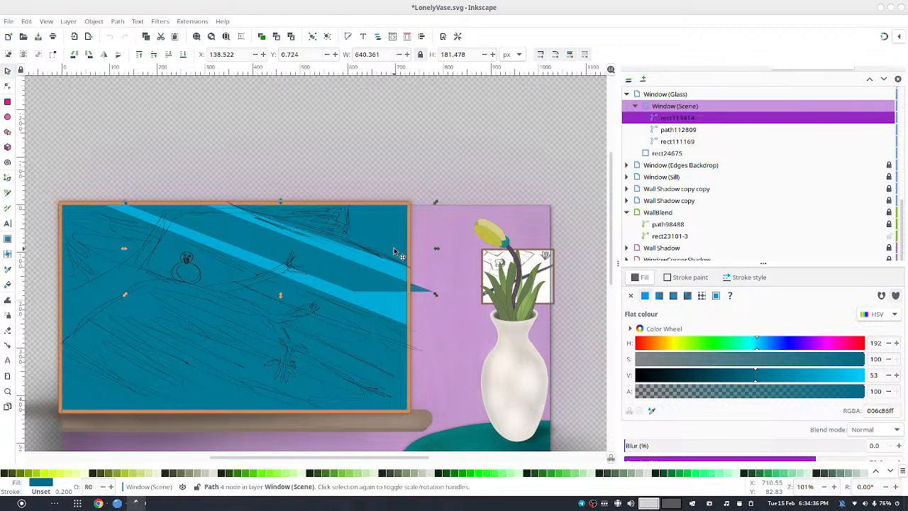
left_click(366, 274)
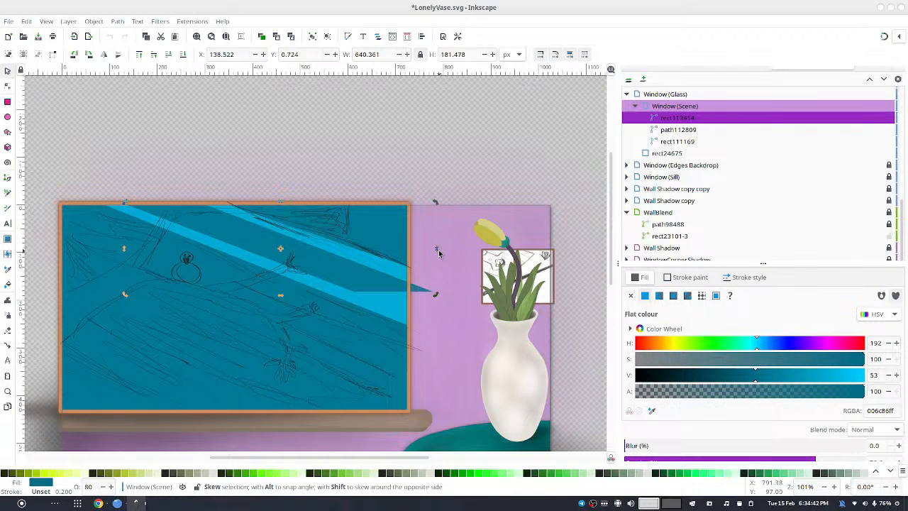
mouse_move(438, 249)
left_mouse_down()
mouse_move(445, 260)
mouse_move(444, 249)
left_mouse_up()
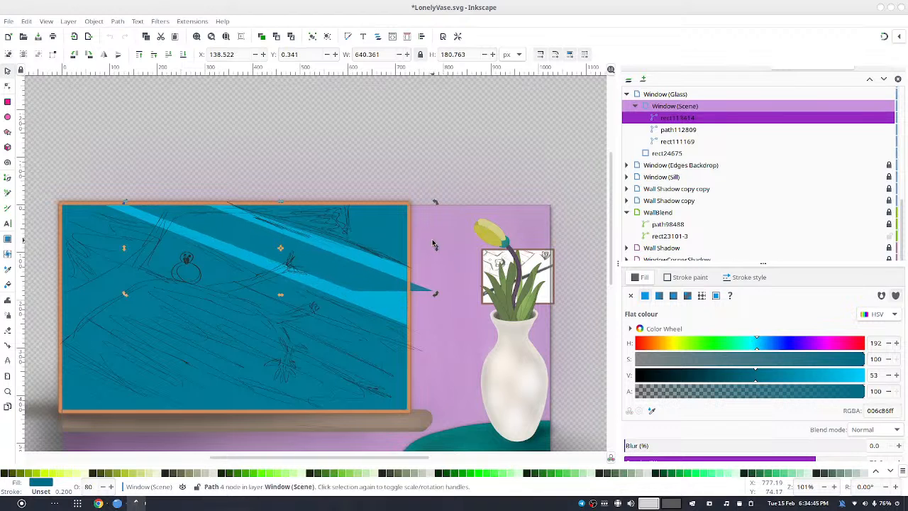
left_click(349, 250)
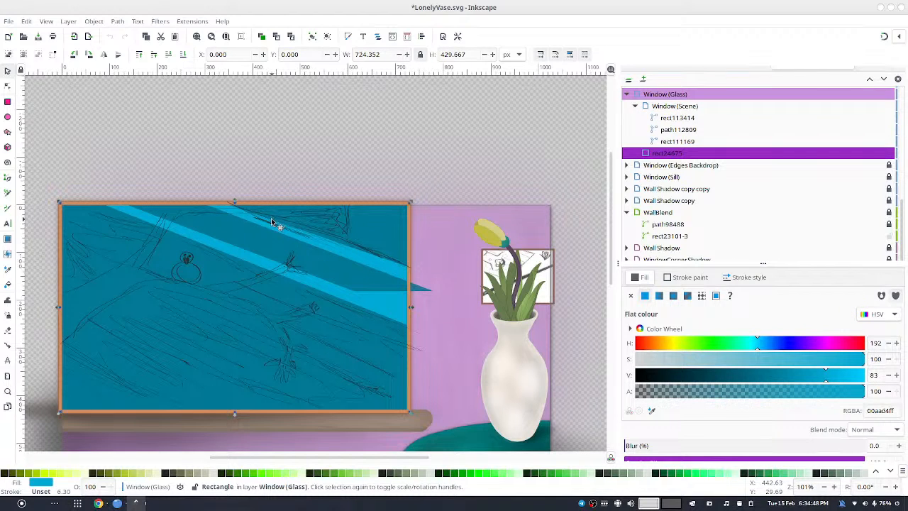
- Open the diagonal band for node editing and select its two nodes on the window's top edge
double_click(211, 221)
left_click_drag(93, 172, 220, 231)
scroll(170, 206, "up", 2)
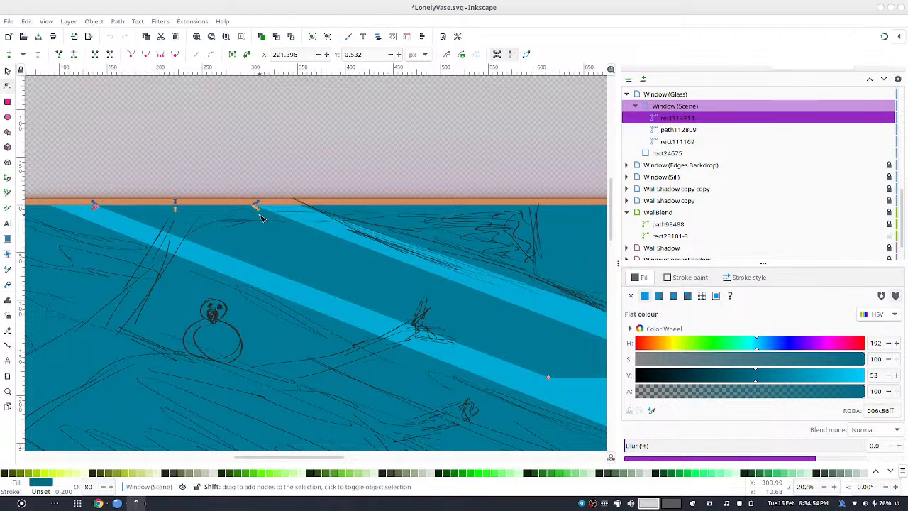
left_click_drag(256, 205, 290, 191)
key("ctrl+z")
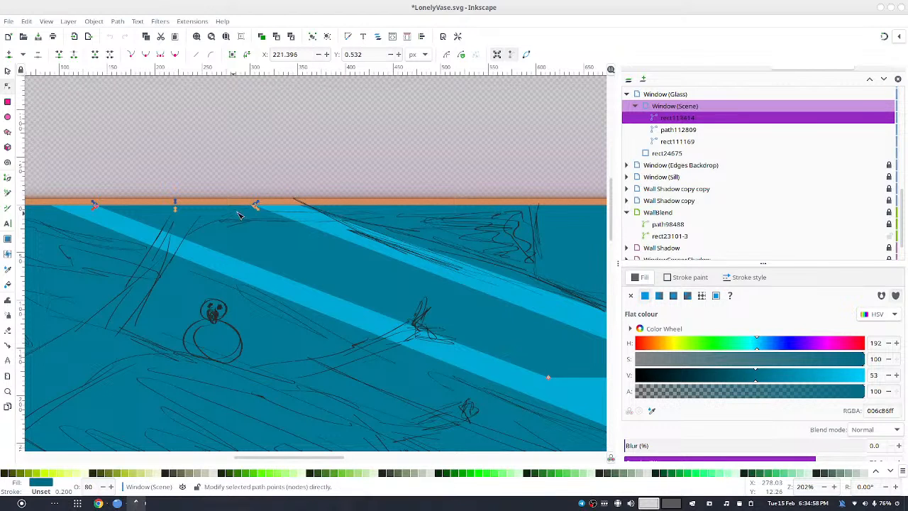
key("Escape")
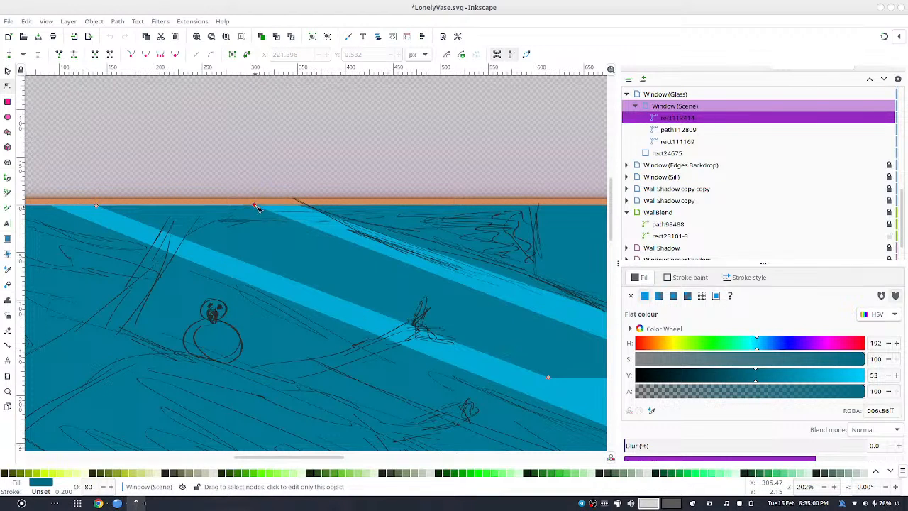
left_click_drag(255, 207, 300, 205)
key("ctrl+z")
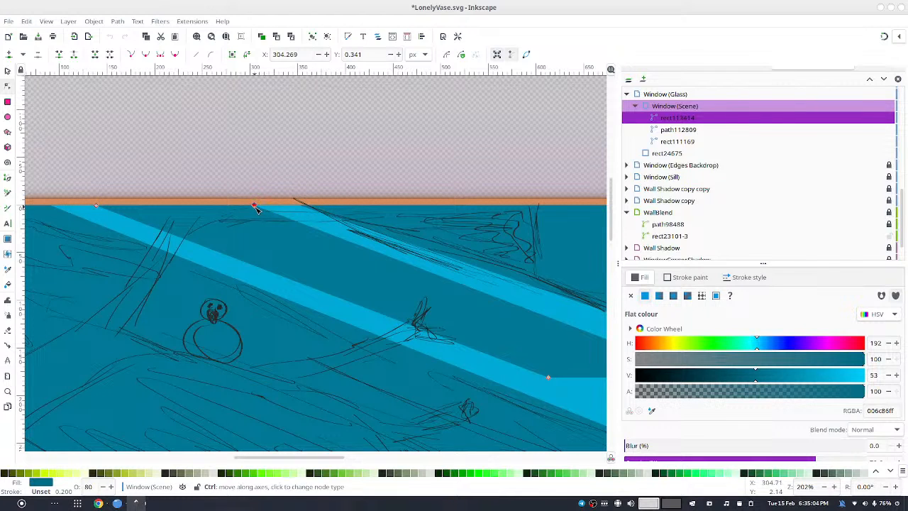
- Slide the band's top-right node along the window's top edge to the sketched diagonal, and its top-left node to about X 90 px
left_click_drag(254, 205, 303, 206)
left_click_drag(79, 150, 204, 231)
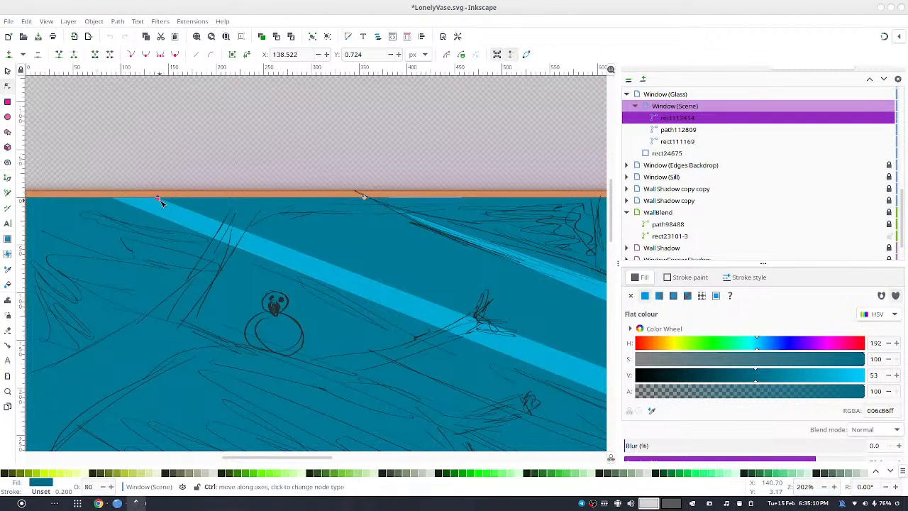
left_click_drag(158, 198, 118, 203)
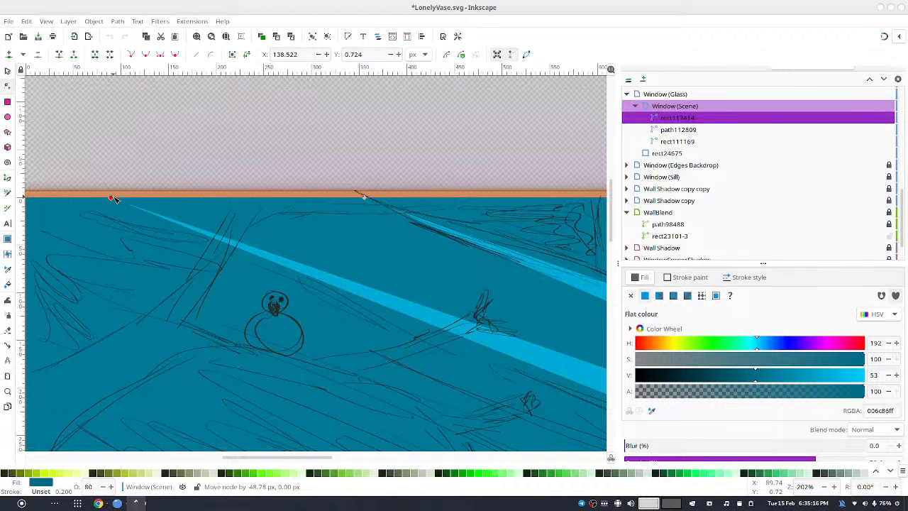
left_click_drag(114, 198, 115, 198)
- Rotate the band's two lower-right end nodes by about 90° so that the end edge stands vertical
left_click_drag(217, 188, 148, 171)
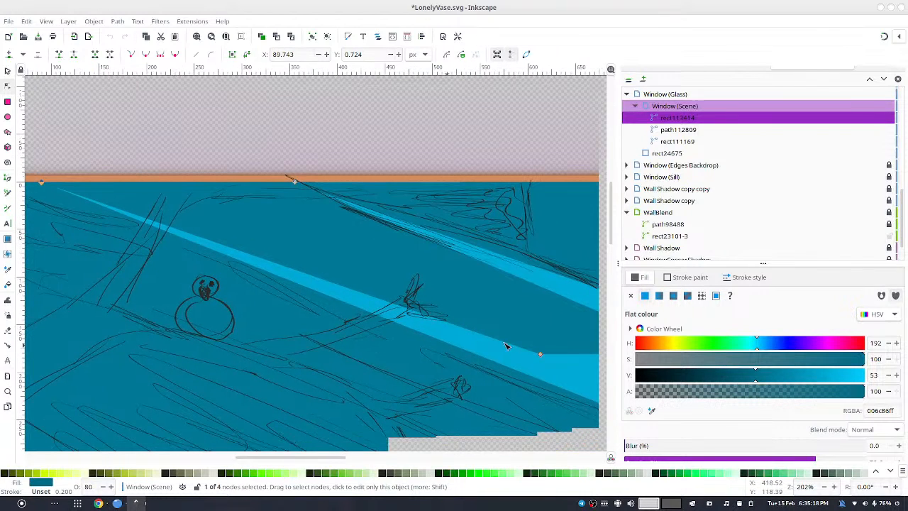
left_click_drag(511, 302, 518, 328)
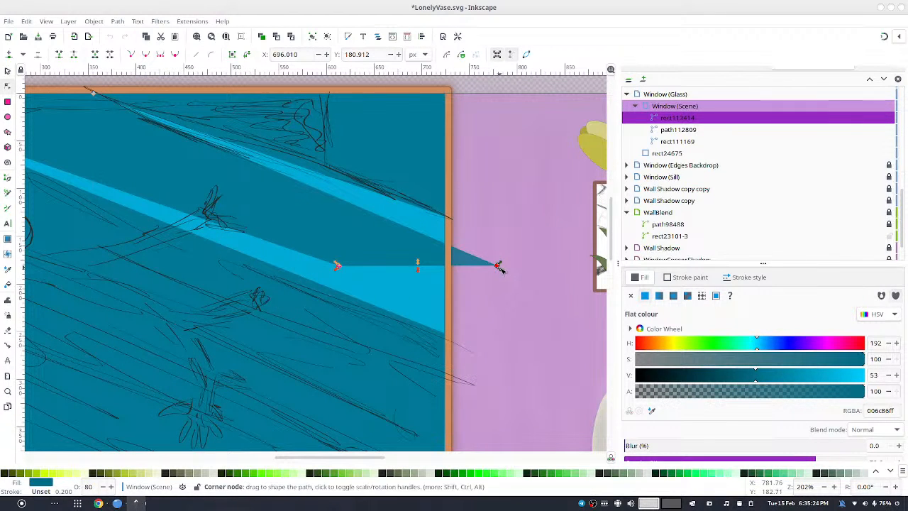
left_click(499, 265)
left_click_drag(500, 265, 419, 209)
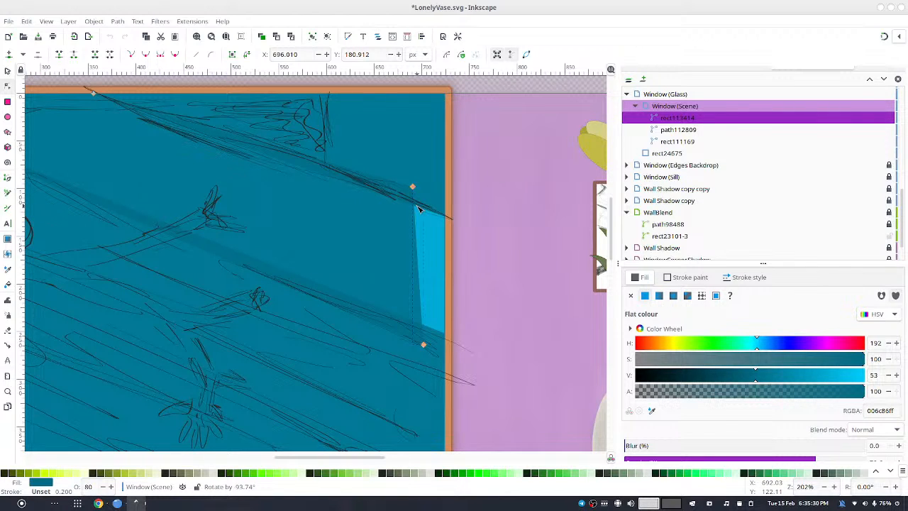
mouse_move(418, 210)
left_mouse_down()
mouse_move(437, 211)
mouse_move(422, 204)
left_mouse_up()
key("ctrl+z")
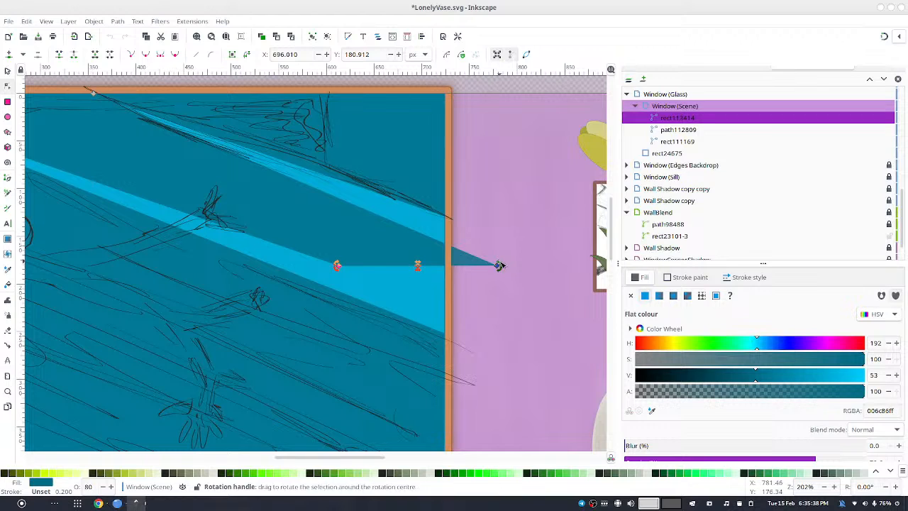
left_click_drag(500, 265, 416, 189)
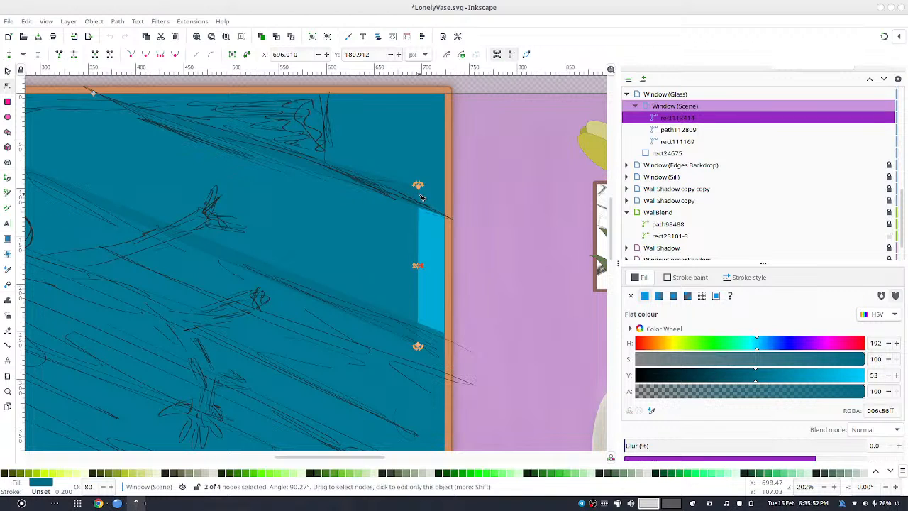
- Move the band's two end nodes onto the window's right frame, centred at about X 727, Y 192 px, and lower the band below the other scene shapes
left_click_drag(419, 187, 452, 190)
key("ctrl+z")
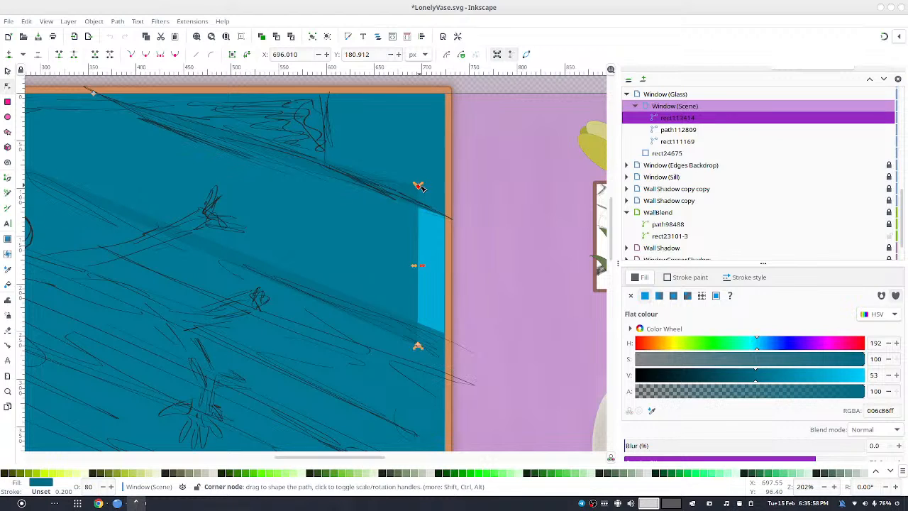
left_click_drag(419, 186, 450, 198)
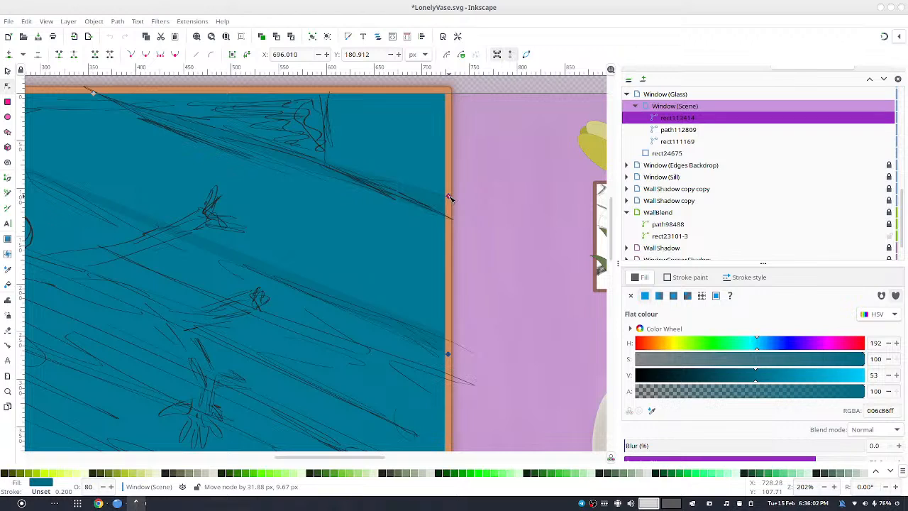
left_click_drag(450, 199, 447, 198)
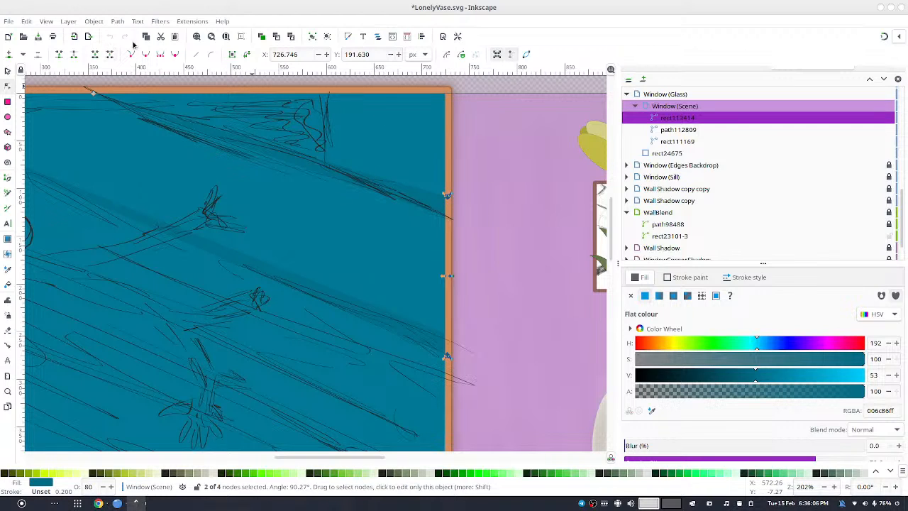
left_click(7, 71)
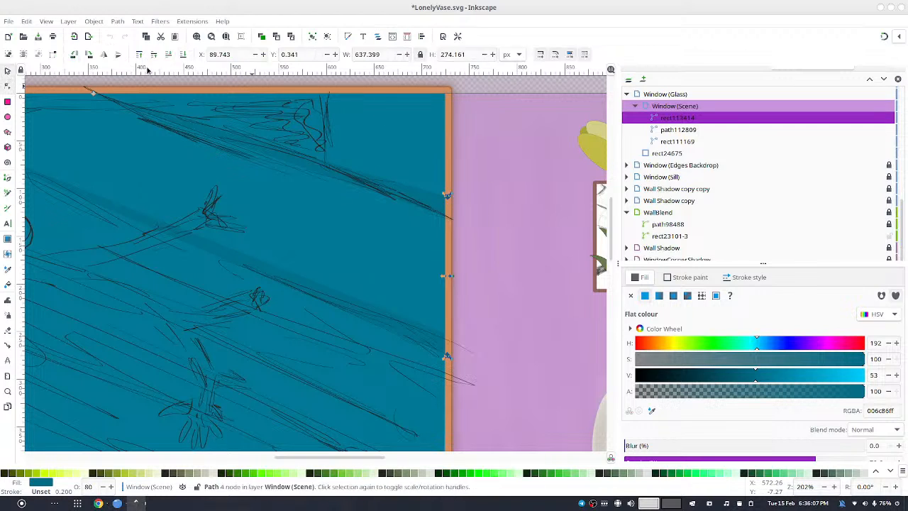
left_click(182, 54)
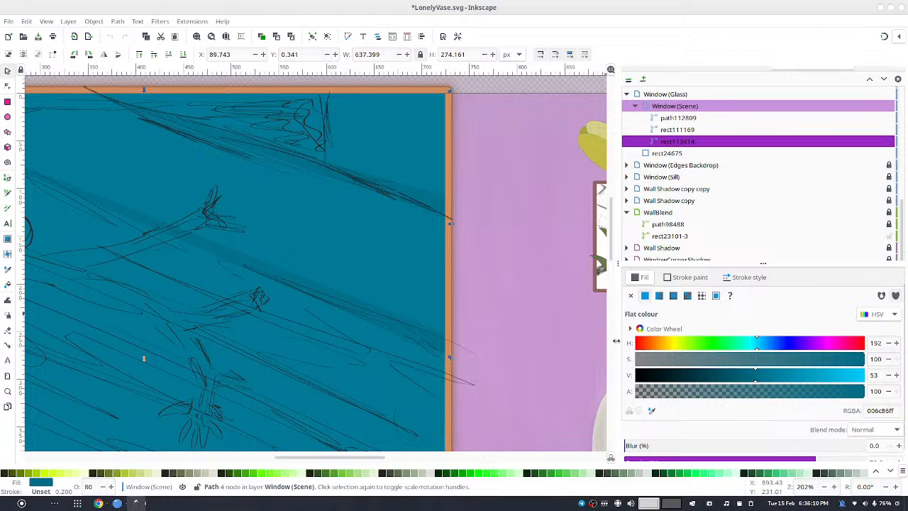
- Recolour the diagonal band neutral grey (848686) and raise its opacity to 100%
left_click_drag(595, 367, 435, 366)
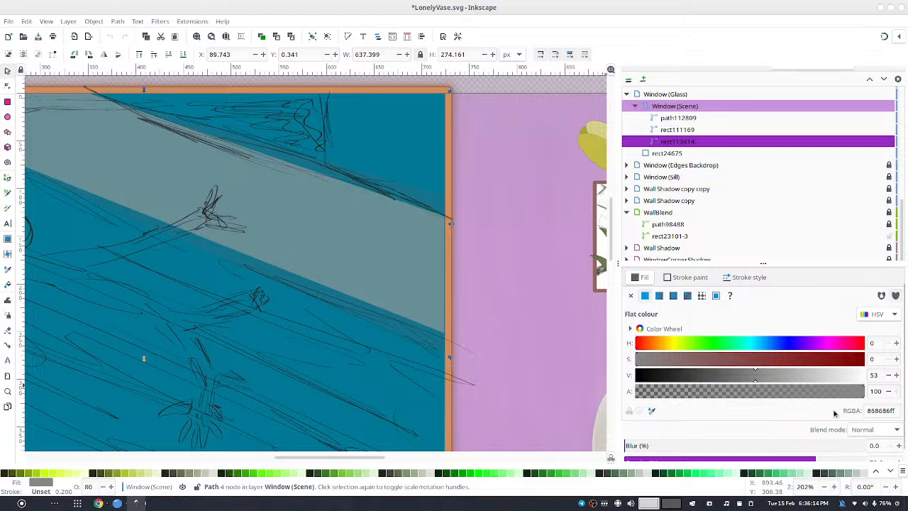
scroll(838, 425, "down", 1)
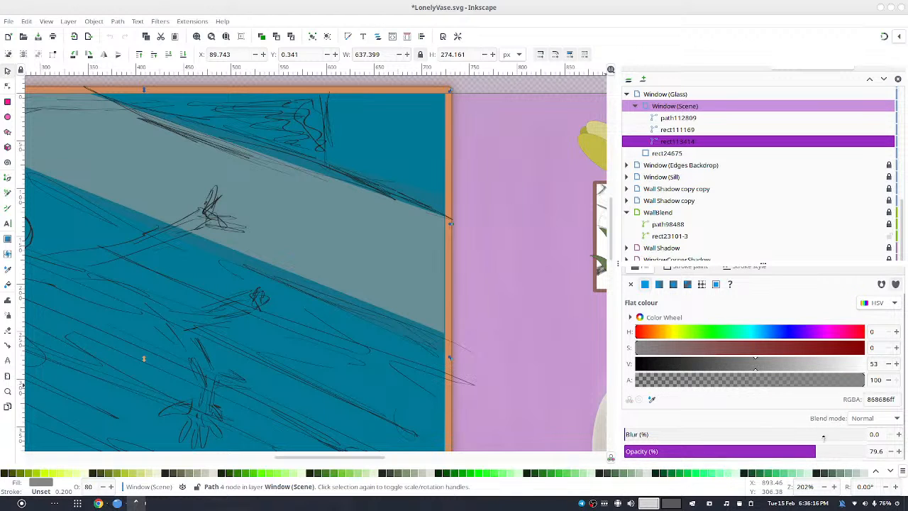
left_click_drag(833, 444, 873, 448)
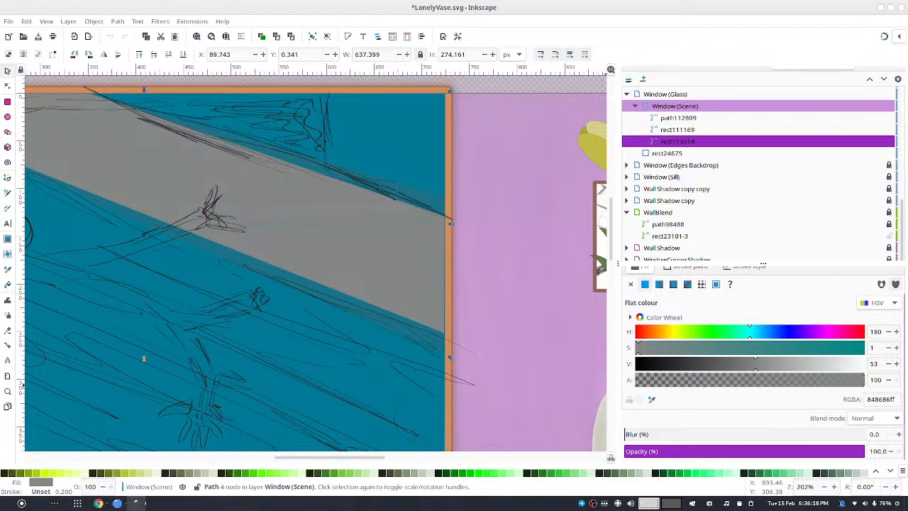
- Recolour the scene's upper-right corner shape muted green, with hue 93, saturation 53 and value 45
left_click(349, 144)
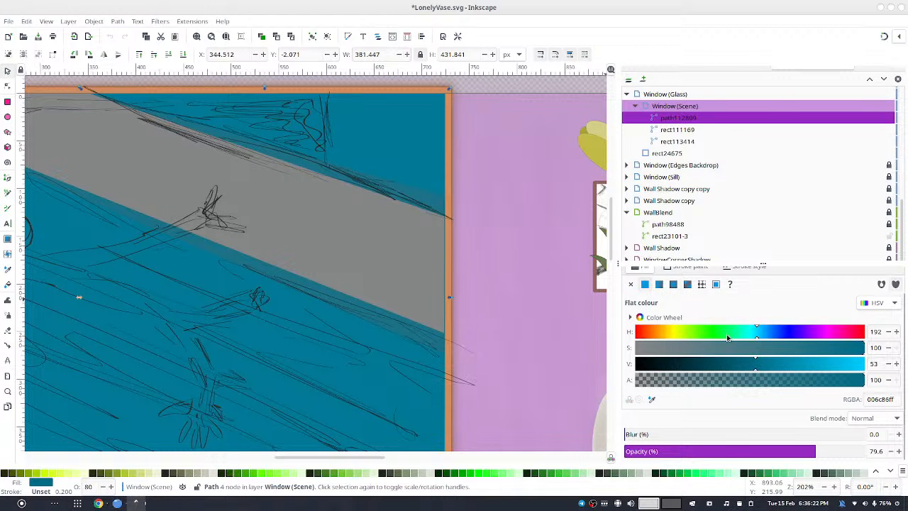
left_click(695, 331)
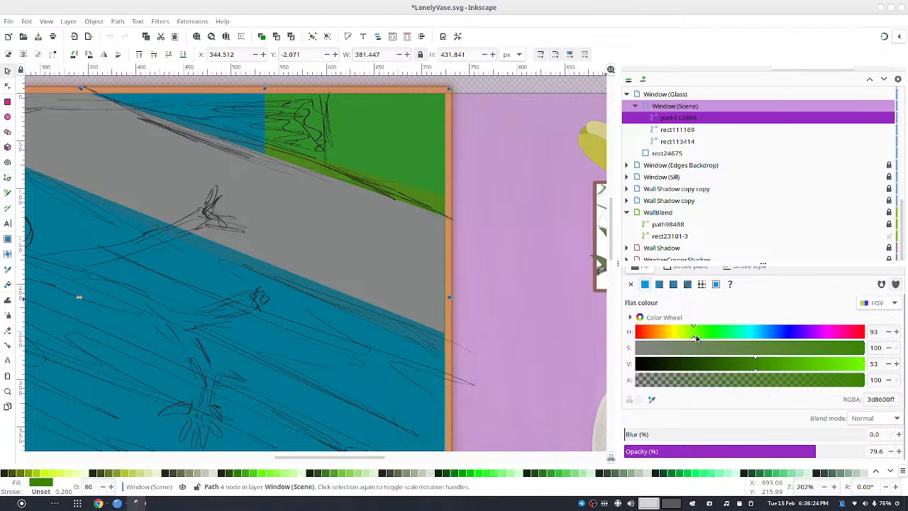
left_click(793, 349)
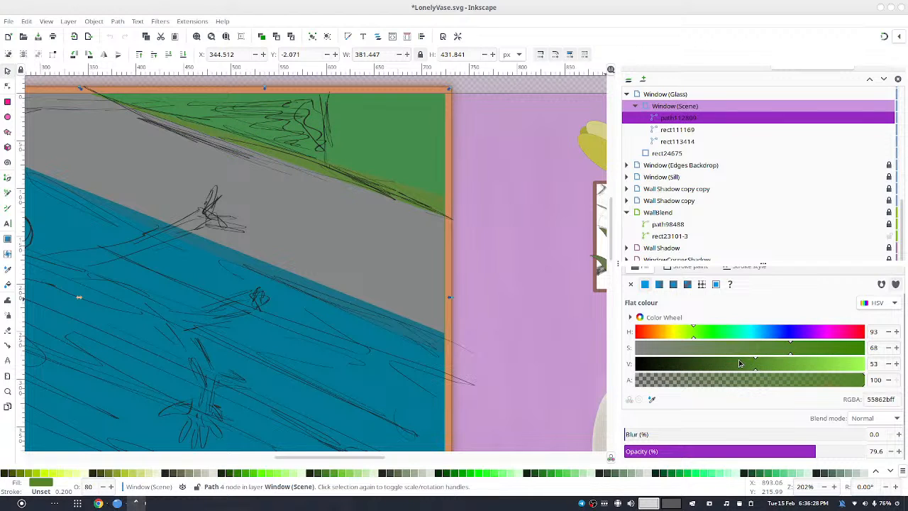
left_click(739, 363)
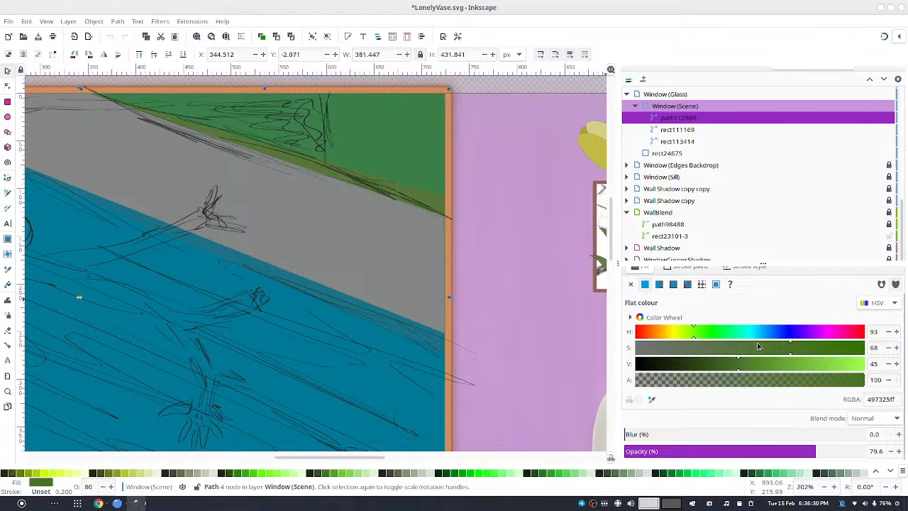
- Recolour the large ground shape below the band dark green, with hue 108, saturation 40 and value 40, at 100% opacity
left_click_drag(120, 207, 360, 190)
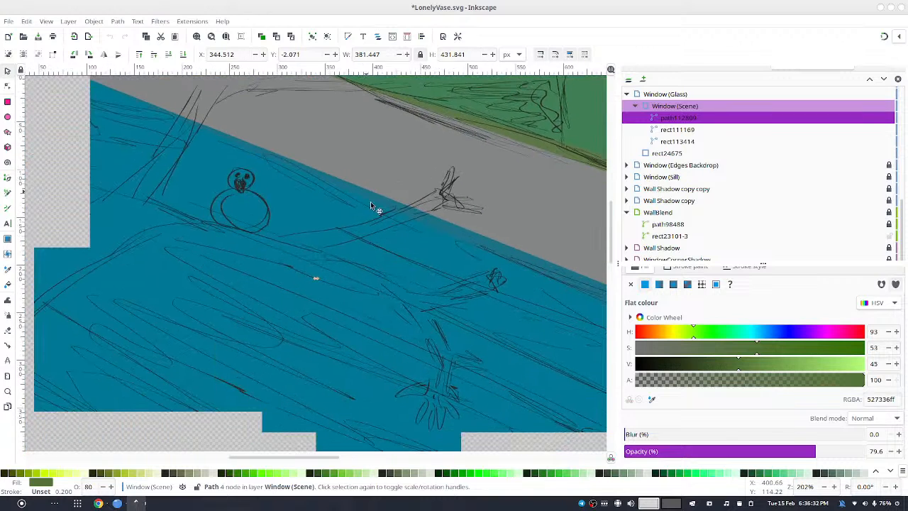
left_click(371, 202)
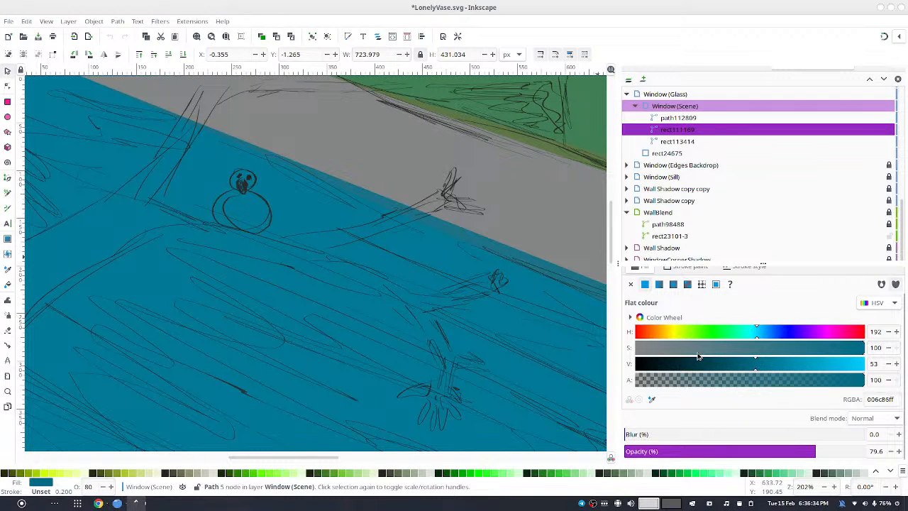
left_click(705, 333)
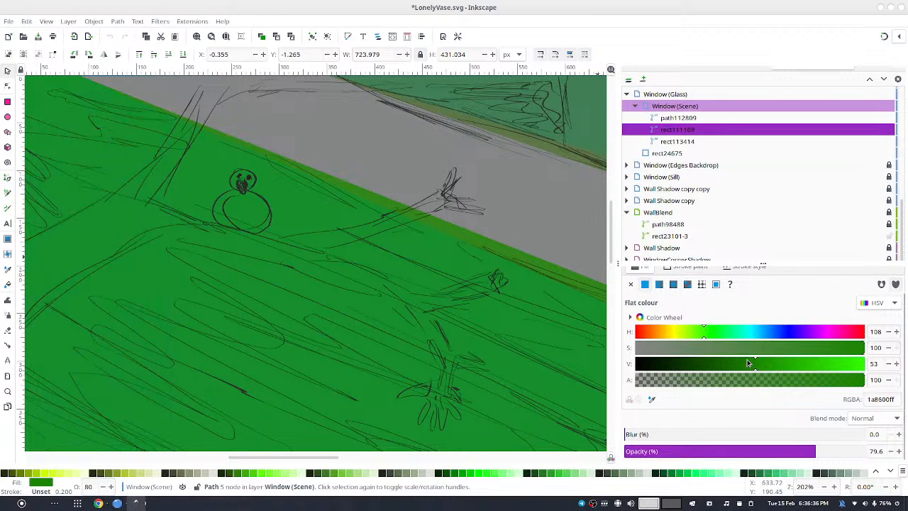
left_click(727, 347)
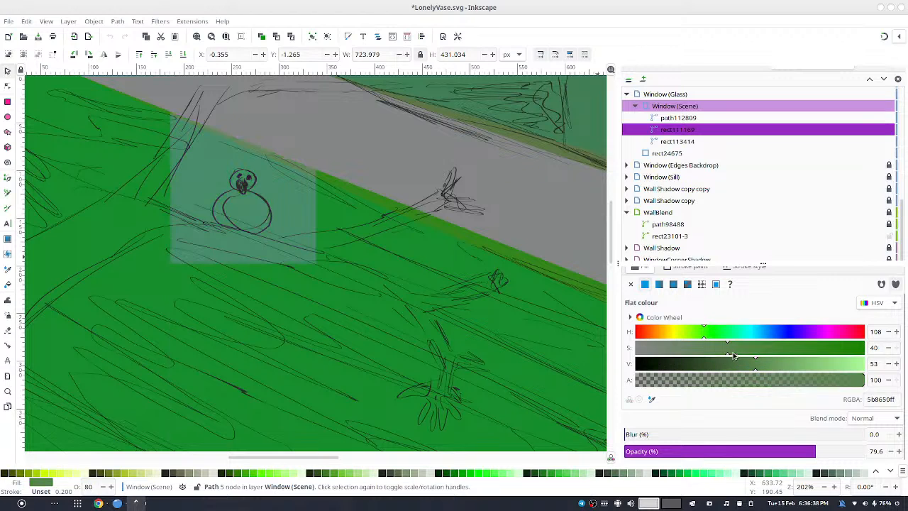
left_click(727, 368)
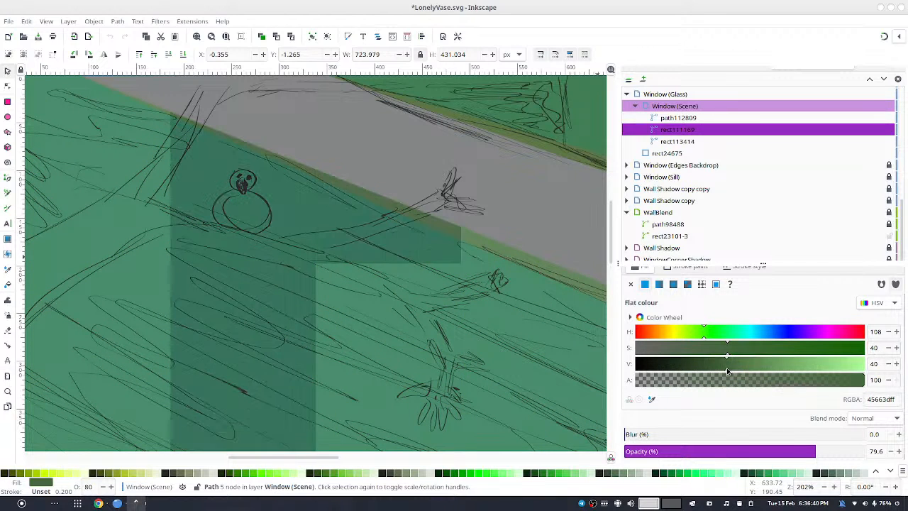
left_click_drag(839, 454, 867, 451)
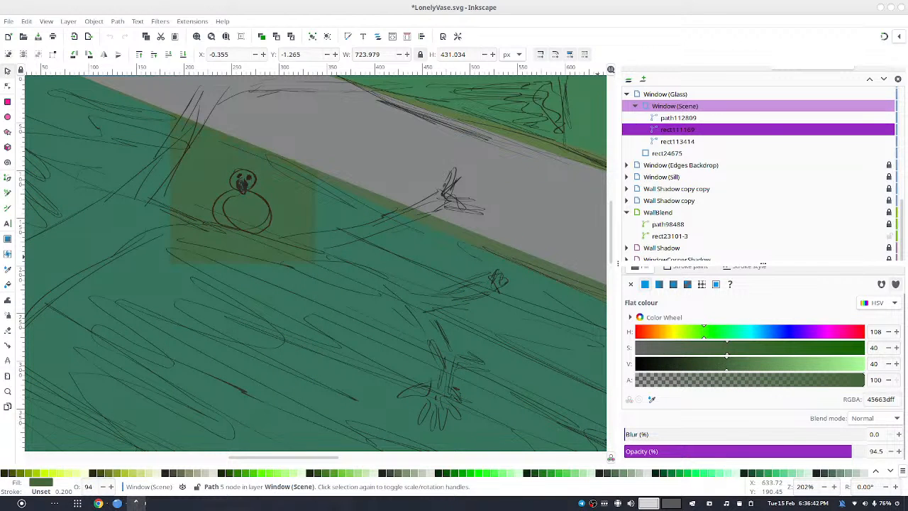
- Raise the green upper-right corner shape's opacity to 100%
scroll(570, 182, "down", 1)
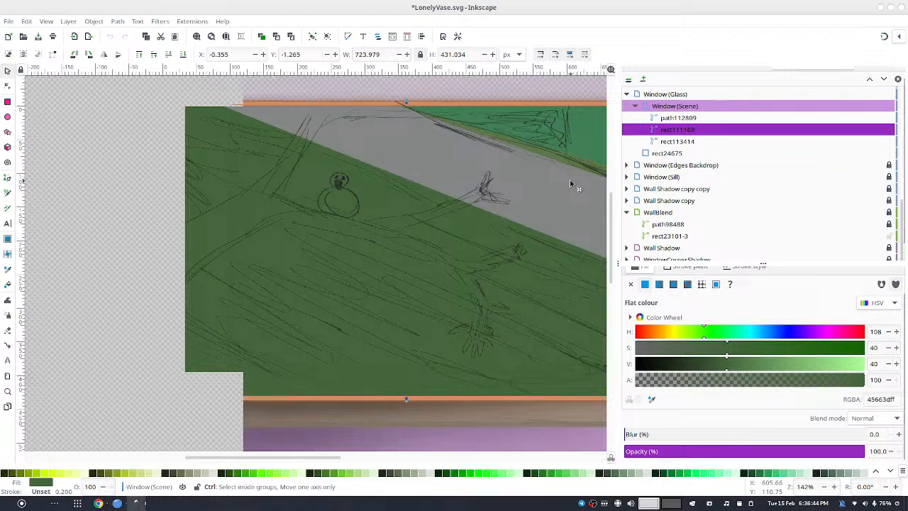
left_click(586, 129, "ctrl")
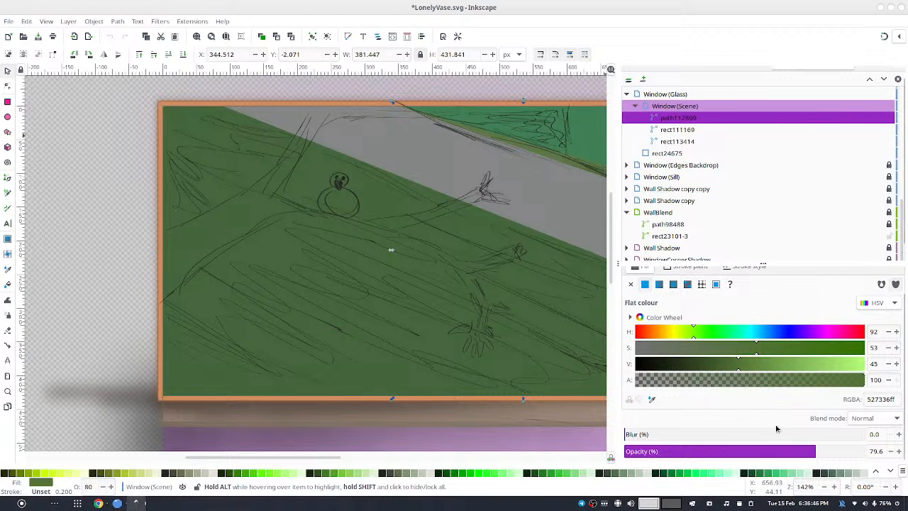
left_click_drag(839, 457, 867, 451)
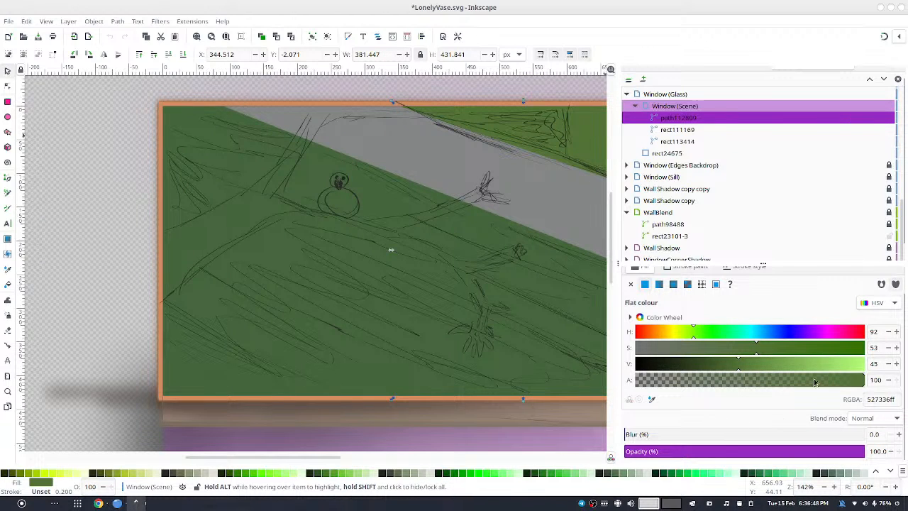
- Duplicate the grey diagonal band and move the copy to about X -104, Y -7 px, beside the original's lower edge
scroll(553, 220, "right", 2)
scroll(527, 218, "right", 4)
scroll(462, 231, "up", 1)
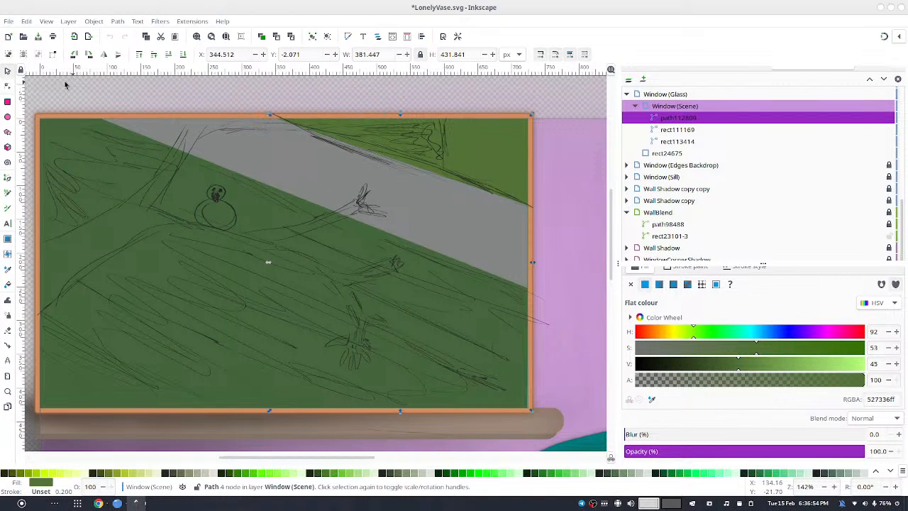
left_click(282, 163)
key("ctrl+d")
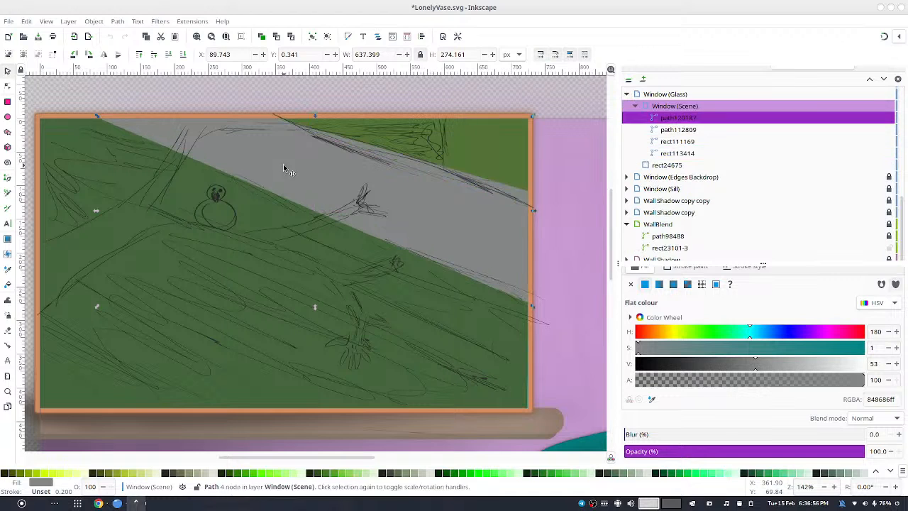
left_click_drag(283, 163, 142, 156)
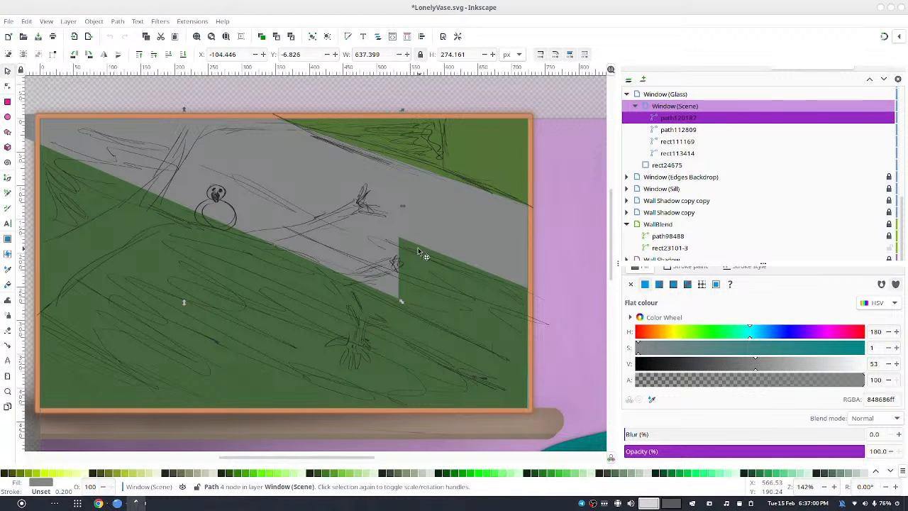
- Move the duplicate band's two end nodes onto the window's right frame and slide its top-right node to about X 101 px
key("n")
left_click_drag(388, 171, 478, 362)
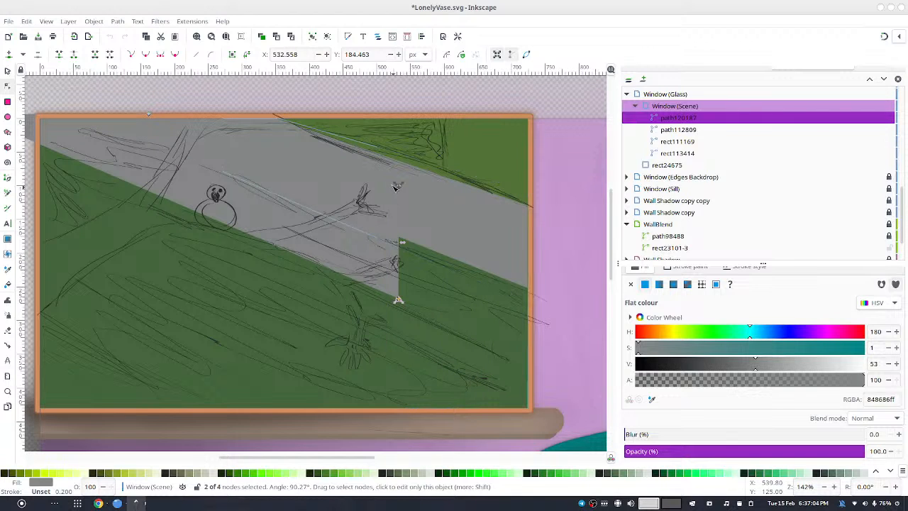
left_click_drag(401, 188, 542, 294)
left_click(532, 236)
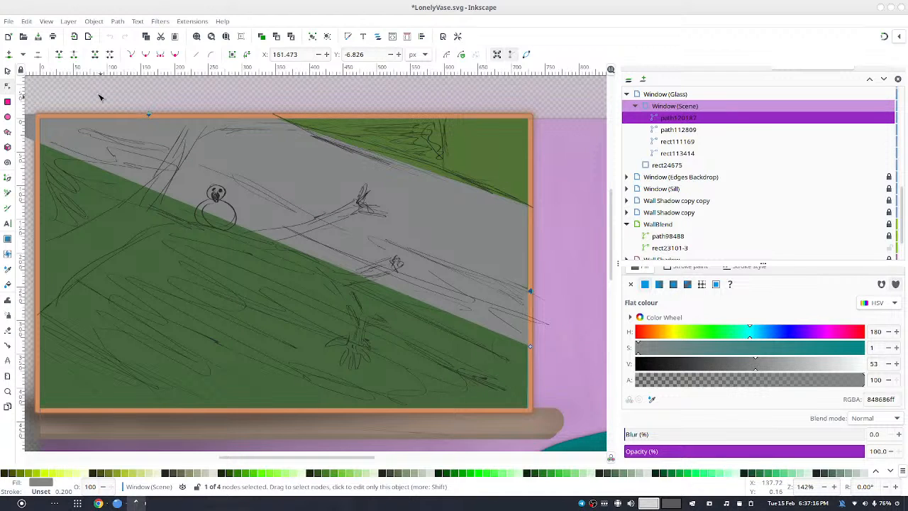
left_click_drag(151, 115, 84, 135)
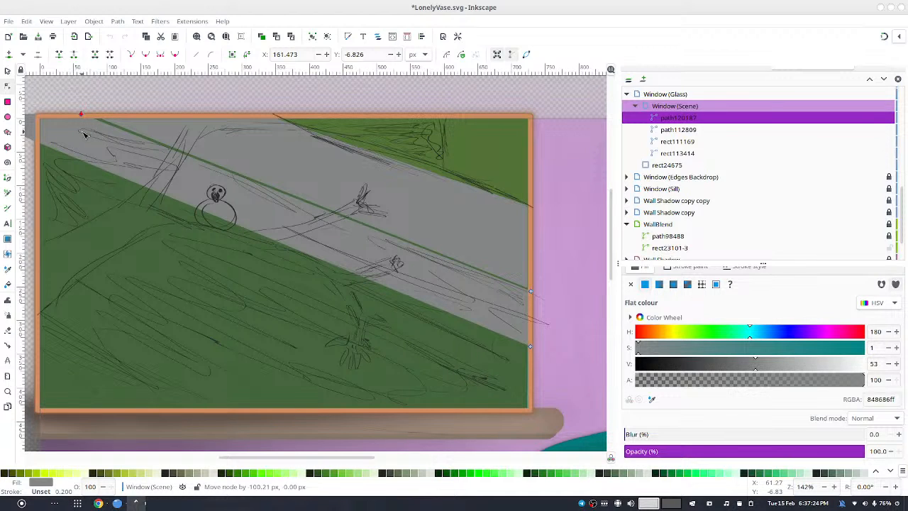
left_click_drag(84, 134, 106, 114)
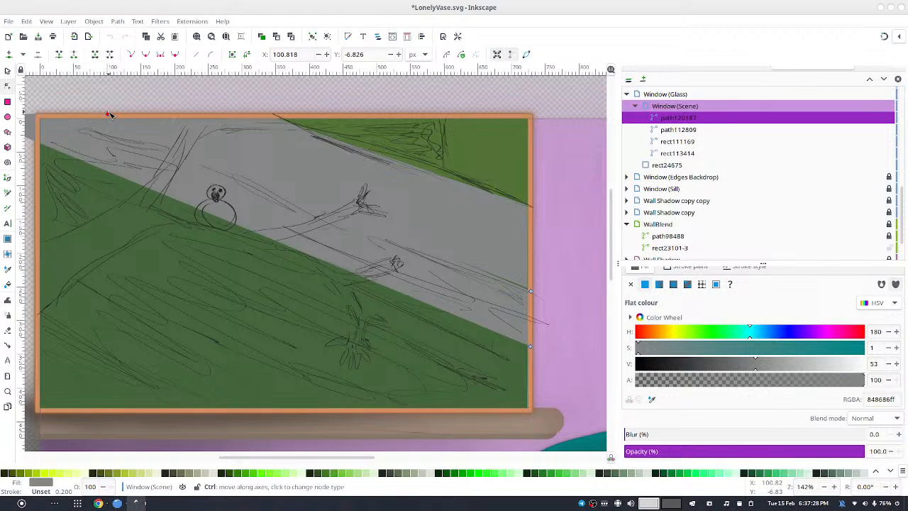
left_click_drag(560, 284, 542, 298)
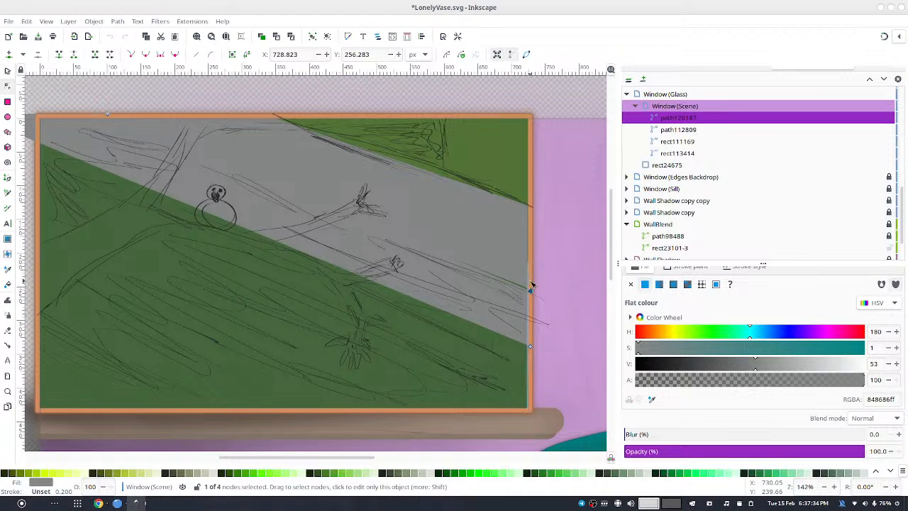
key("exclam")
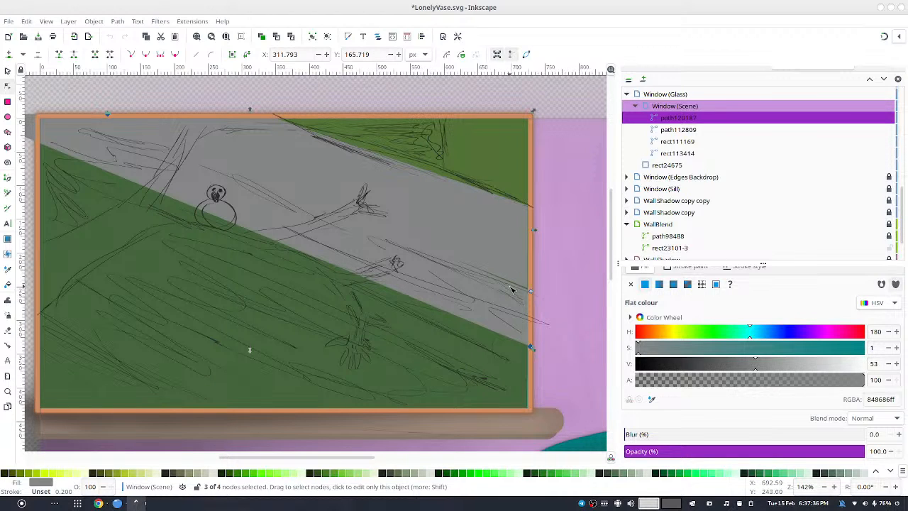
key("Up")
key("Up")
key("Up")
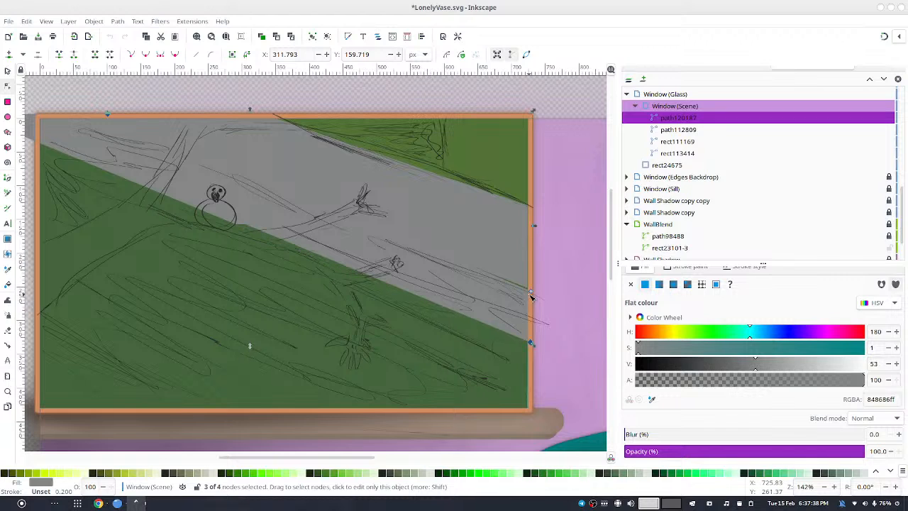
key("Escape")
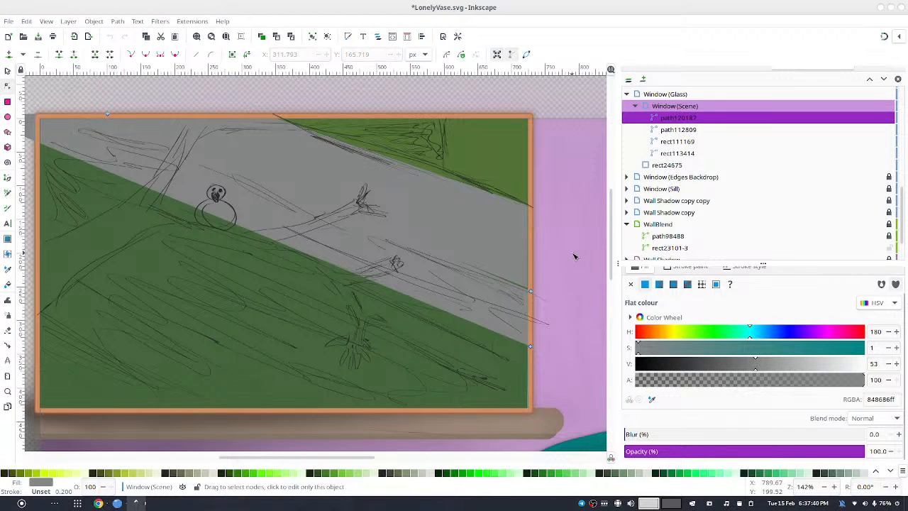
- Raise the duplicate band's upper end node on the right frame to Y 248.283 px and darken the band's fill to value 36
left_click_drag(572, 253, 518, 315)
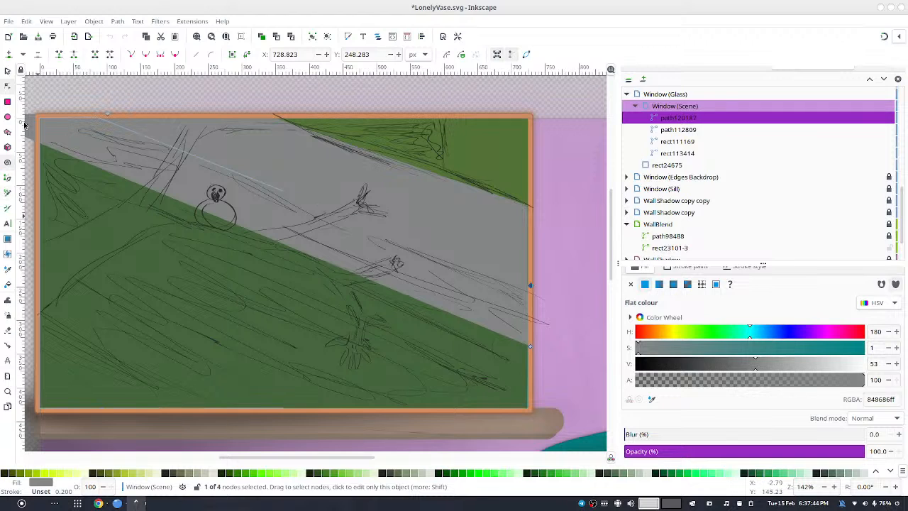
left_click(6, 71)
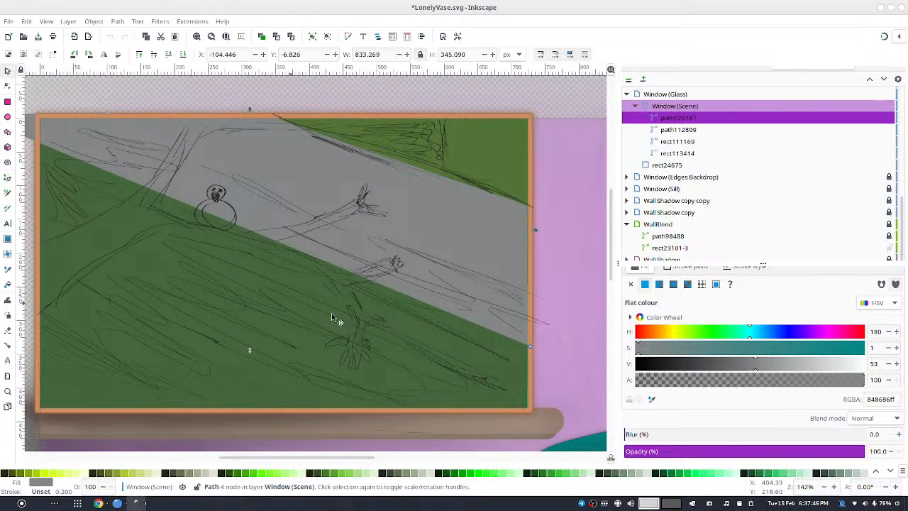
left_click_drag(738, 366, 718, 366)
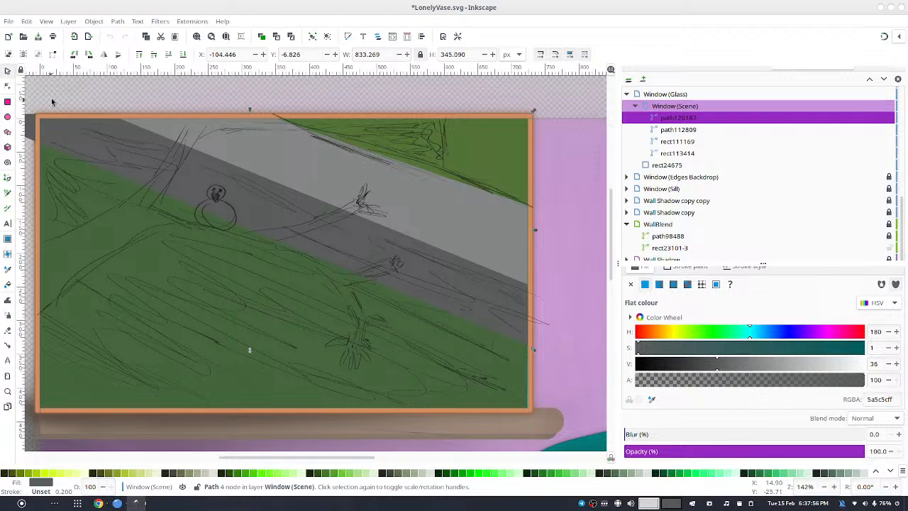
- Draw a straight Pencil line along the edge between the light grey band and green corner, from the top frame to the right frame
left_click_drag(66, 86, 61, 42)
left_click_drag(146, 103, 173, 129)
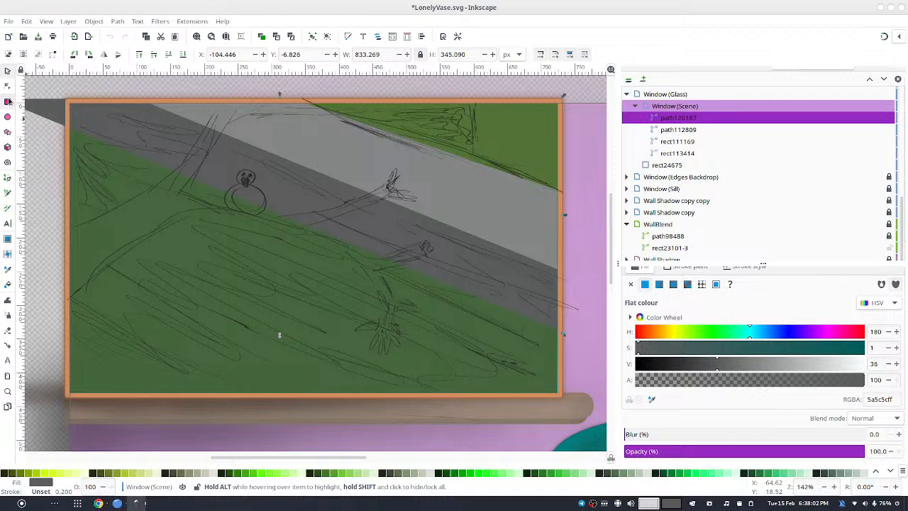
left_click(9, 208)
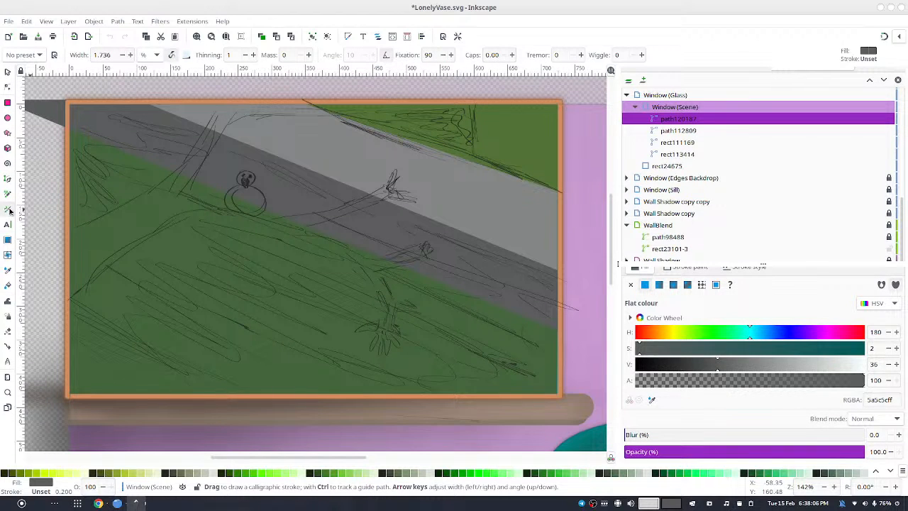
left_click(8, 193)
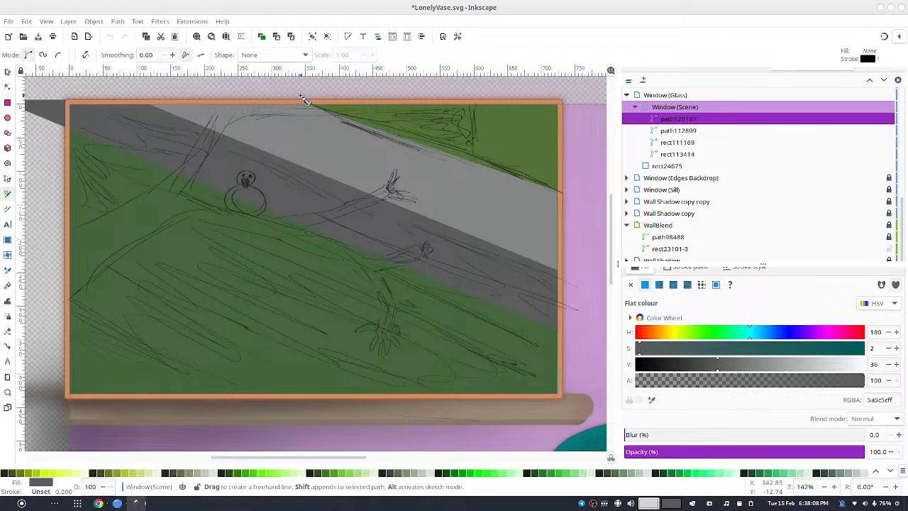
key("Escape")
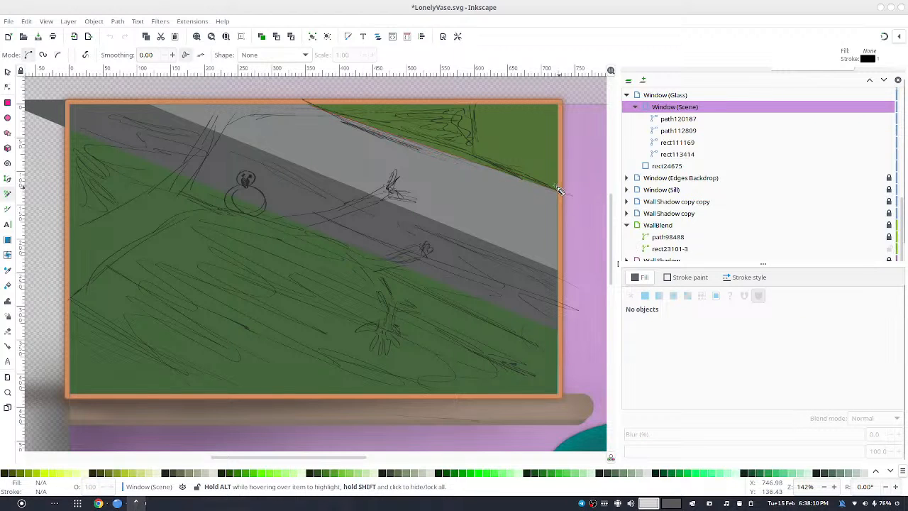
left_click_drag(562, 197, 562, 196)
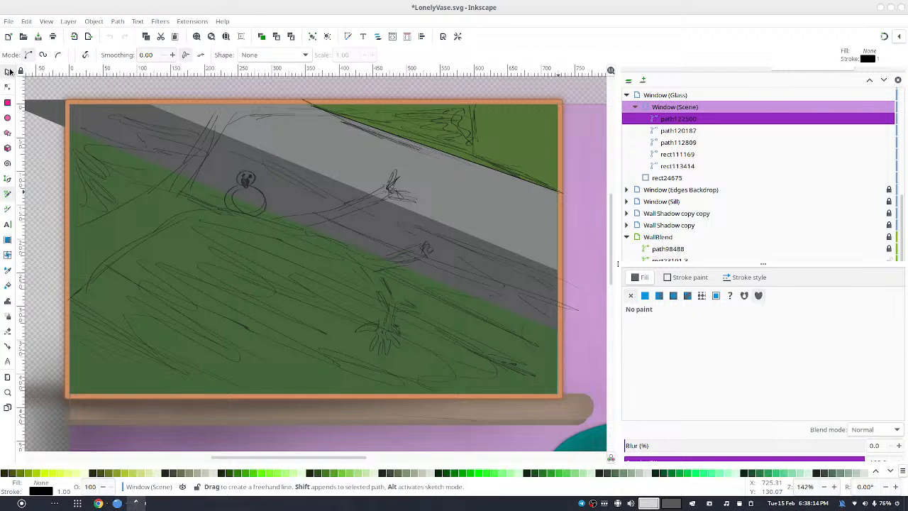
- Set the pencil line's stroke width to 15 px and convert the stroke into a filled path
left_click(745, 277)
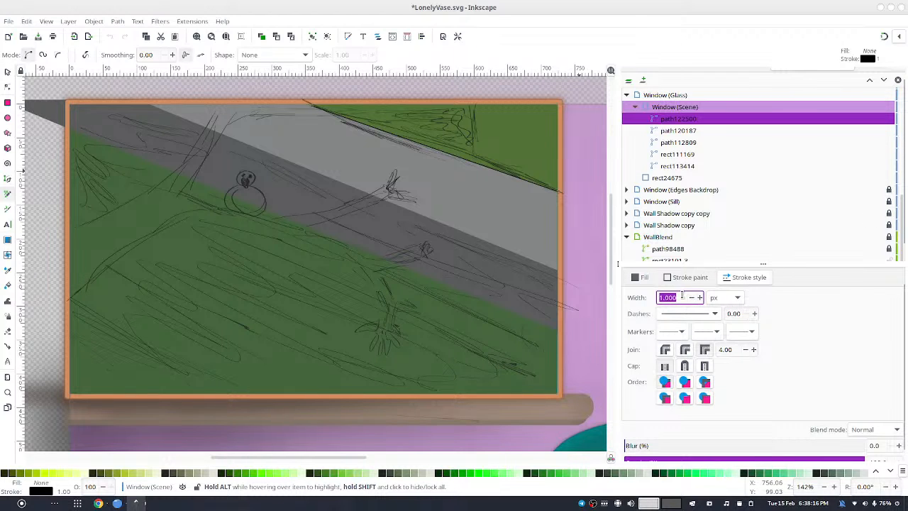
type("153")
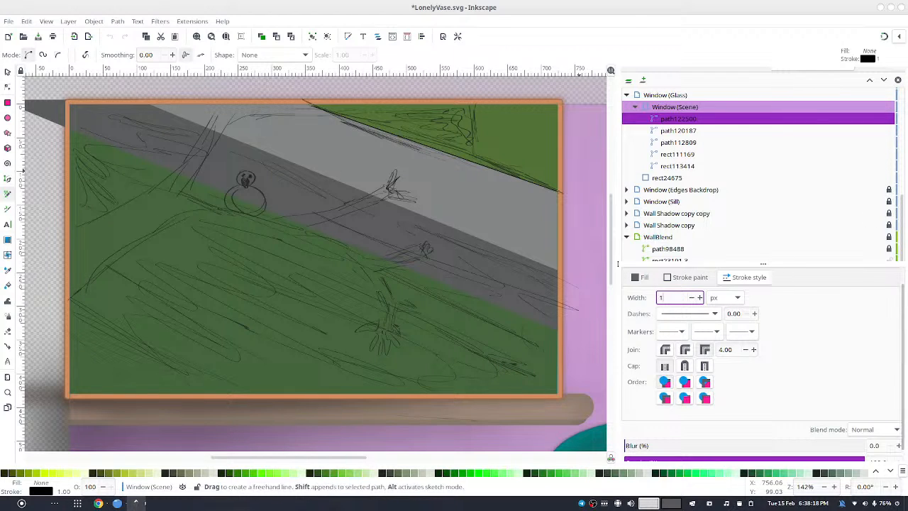
key("Return")
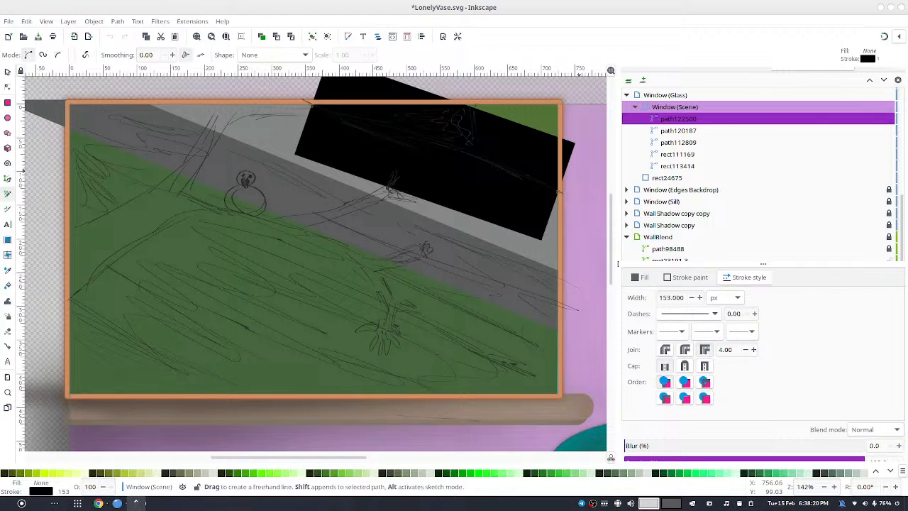
left_click_drag(683, 298, 675, 297)
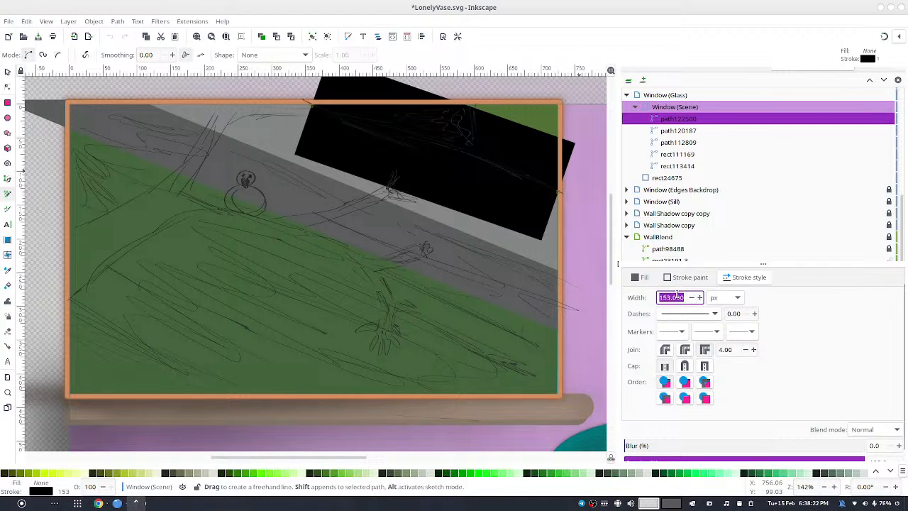
type("11")
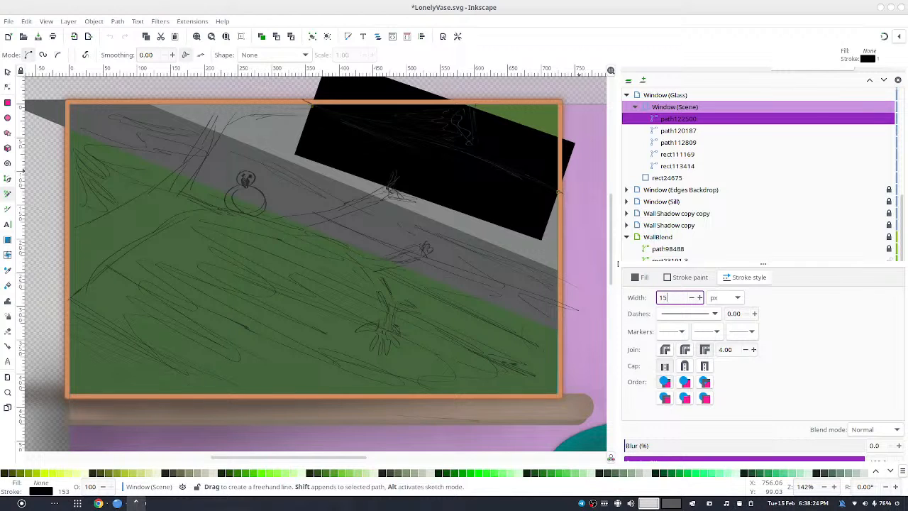
key("Return")
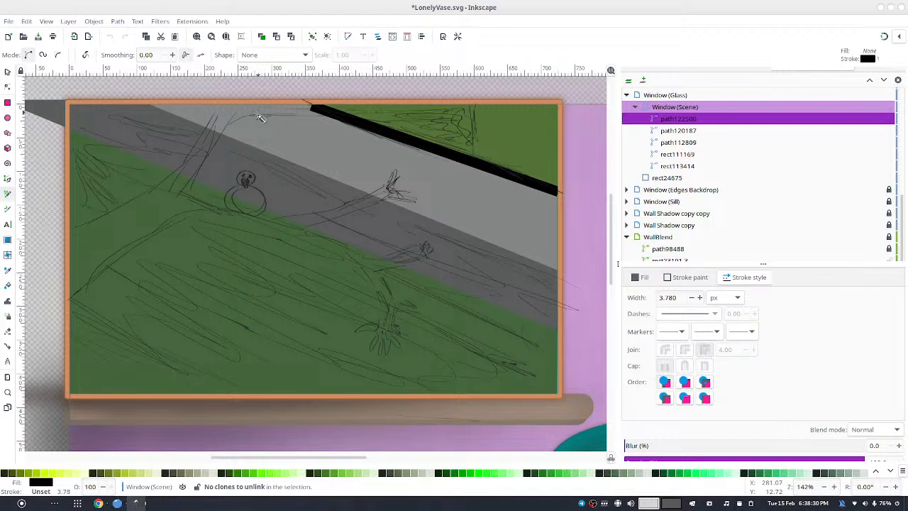
- Extend the black strip's lower edge by moving its end nodes to about X 338, Y -4 px and X 730, Y 136 px
left_click(8, 87)
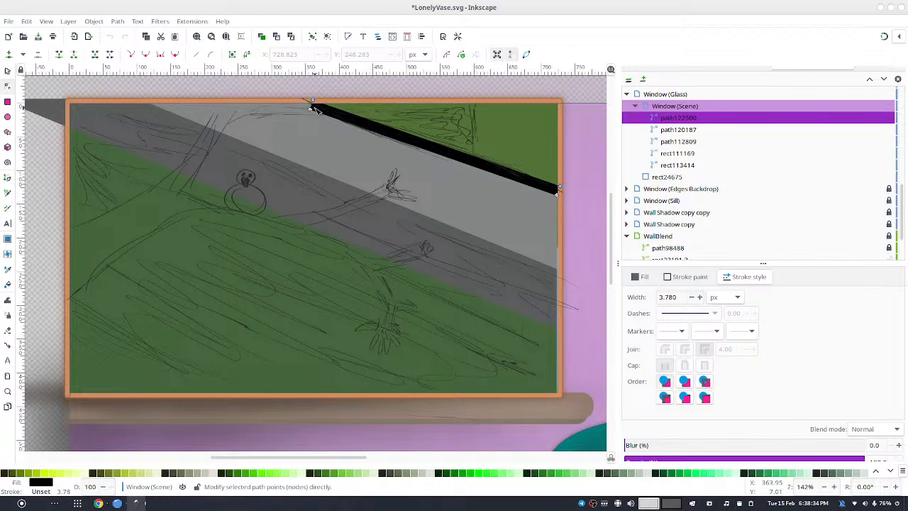
left_click_drag(310, 110, 297, 100)
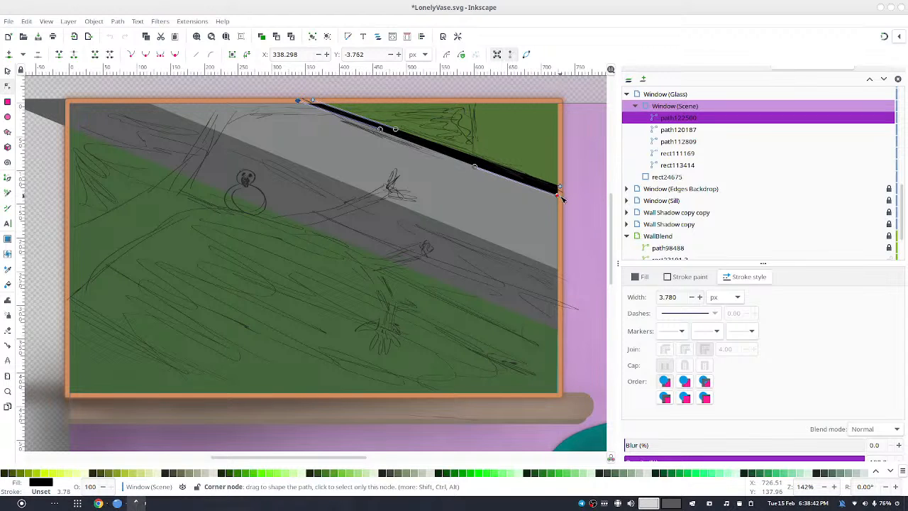
left_click_drag(561, 199, 566, 199)
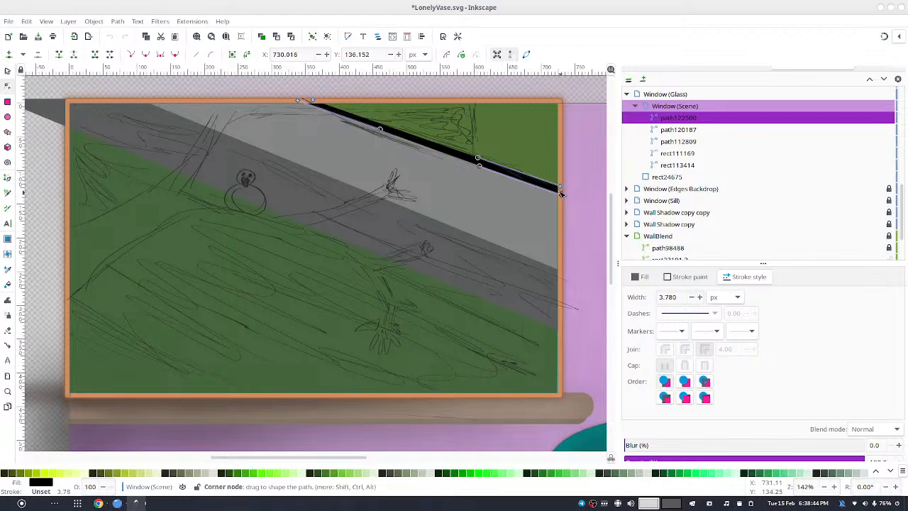
- Shift all of the black strip's nodes about 2 px left and lower its upper node at the right frame by 1.53 px
left_click(7, 71)
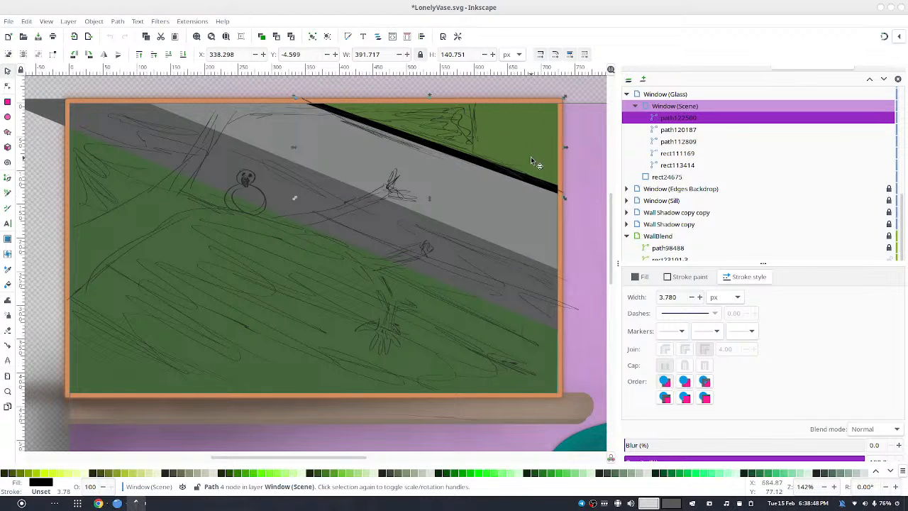
double_click(543, 186)
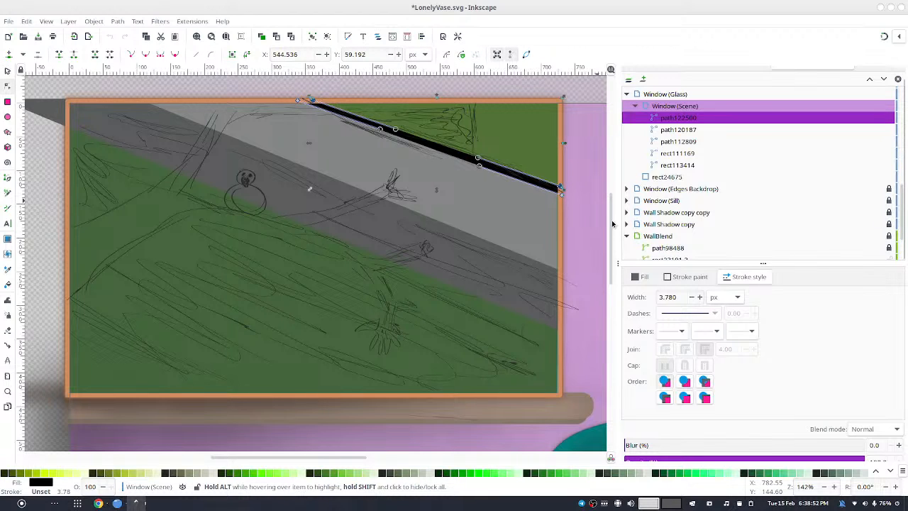
scroll(569, 184, "up", 2)
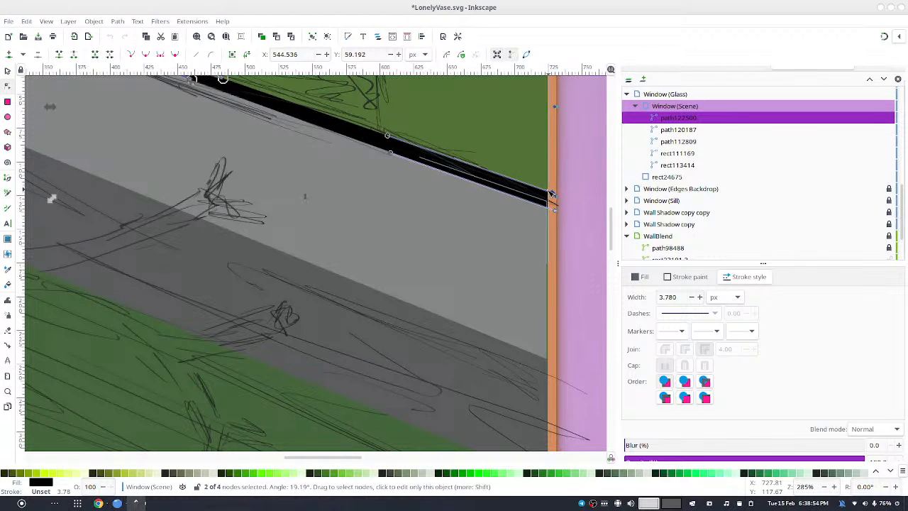
left_click(552, 195)
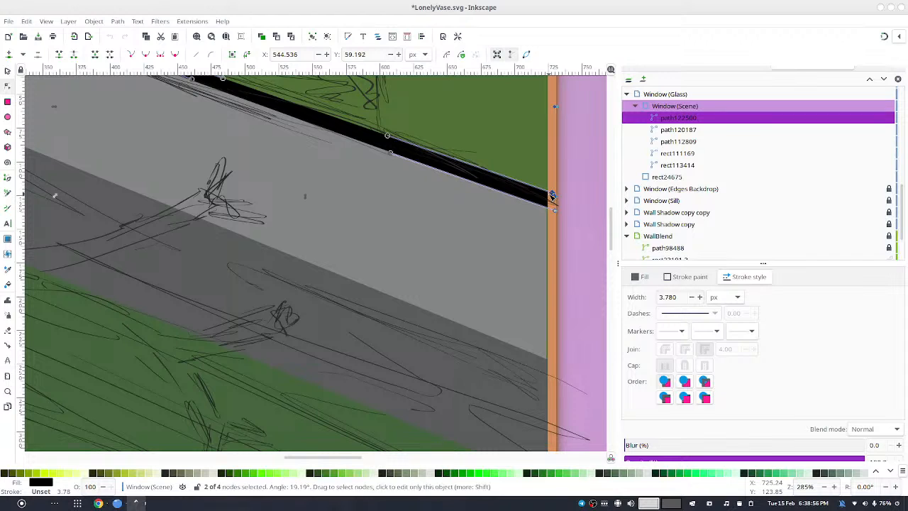
key("ctrl+a")
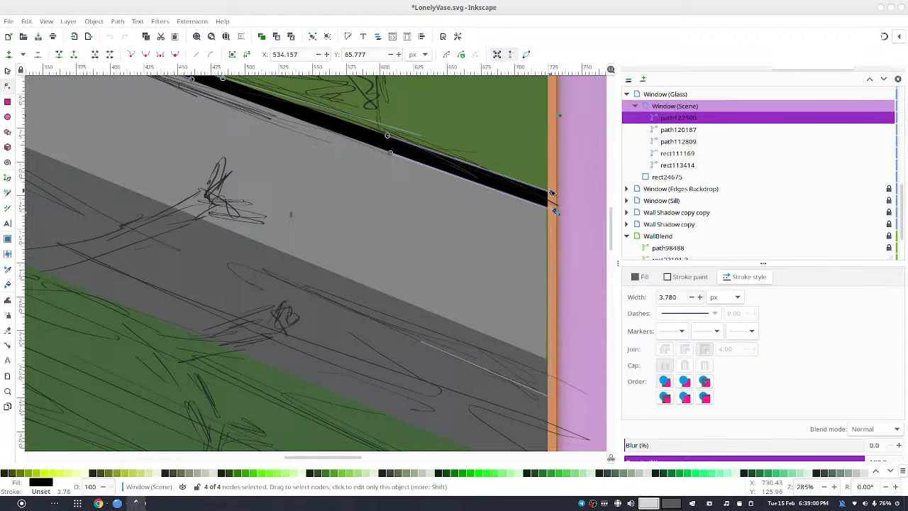
left_click_drag(556, 201, 550, 197)
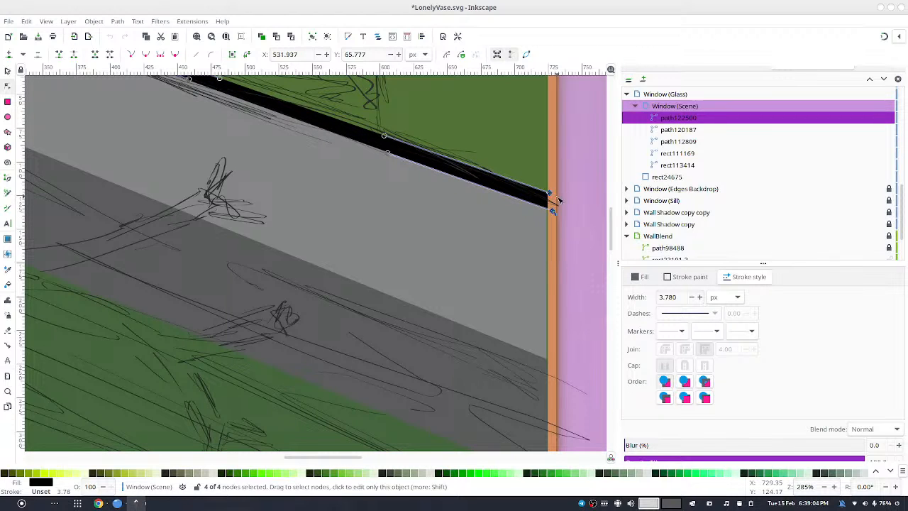
left_click(585, 208)
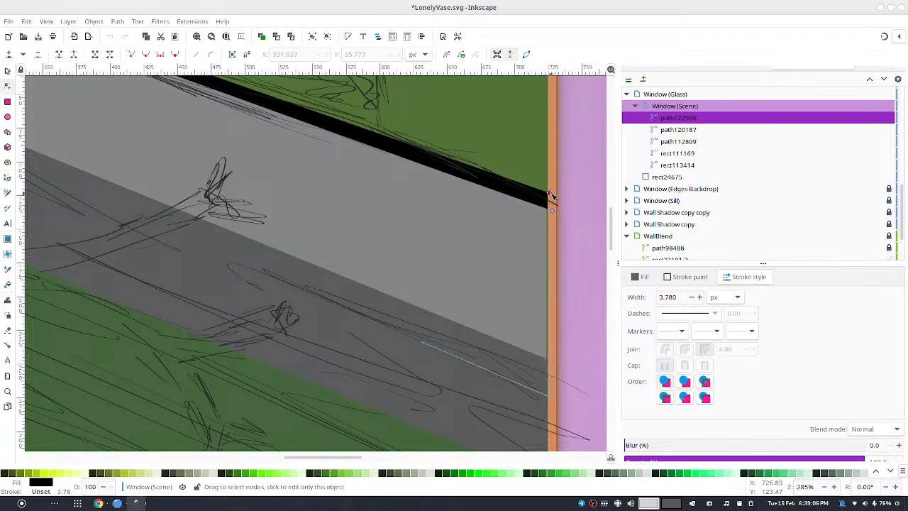
left_click_drag(552, 199, 552, 200)
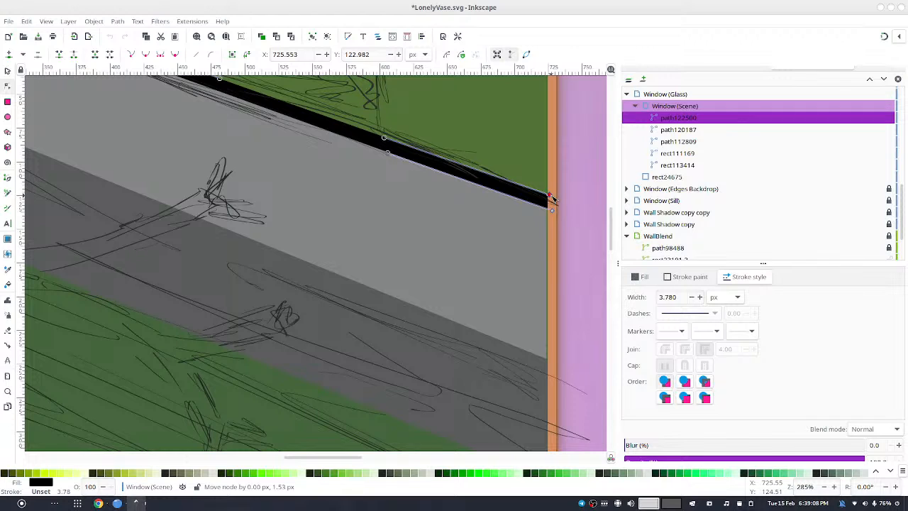
key("ctrl+a")
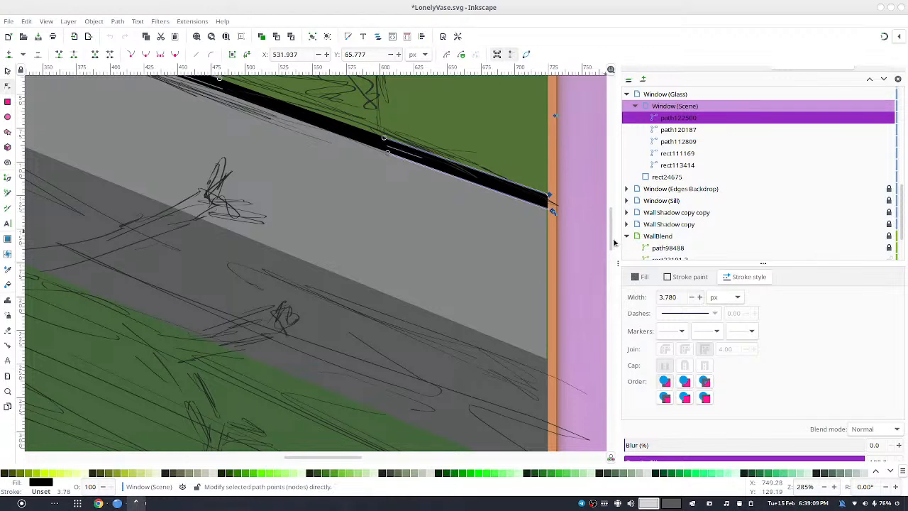
- Lighten the black strip's flat fill to dark grey with HSV value 24 (3d3d3dff)
left_click(644, 277)
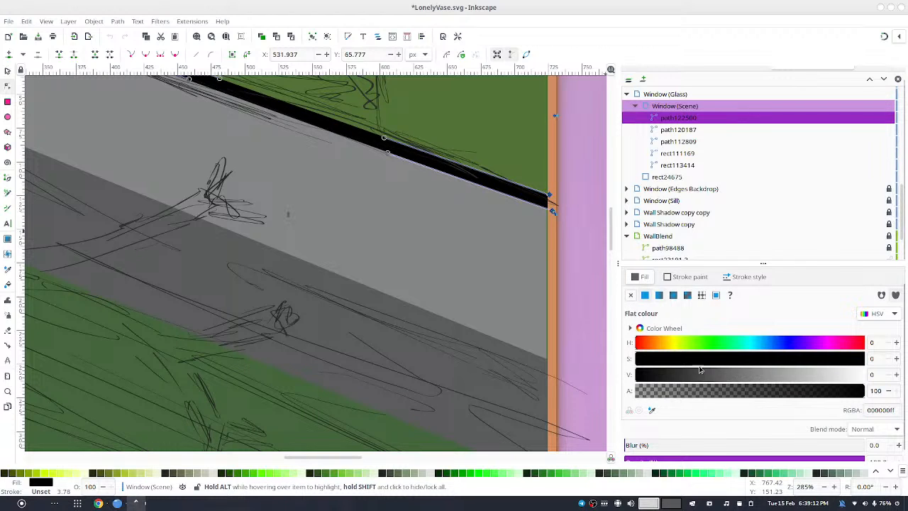
left_click_drag(738, 374, 718, 373)
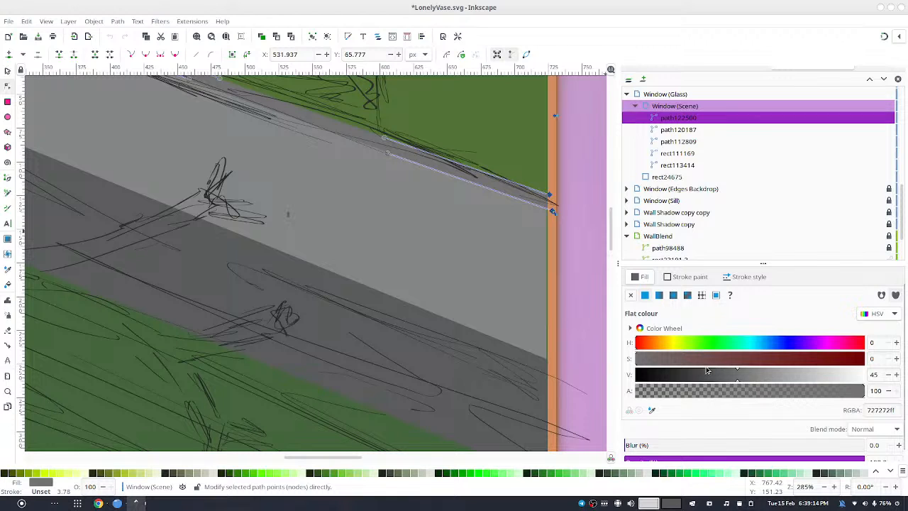
left_click(707, 377)
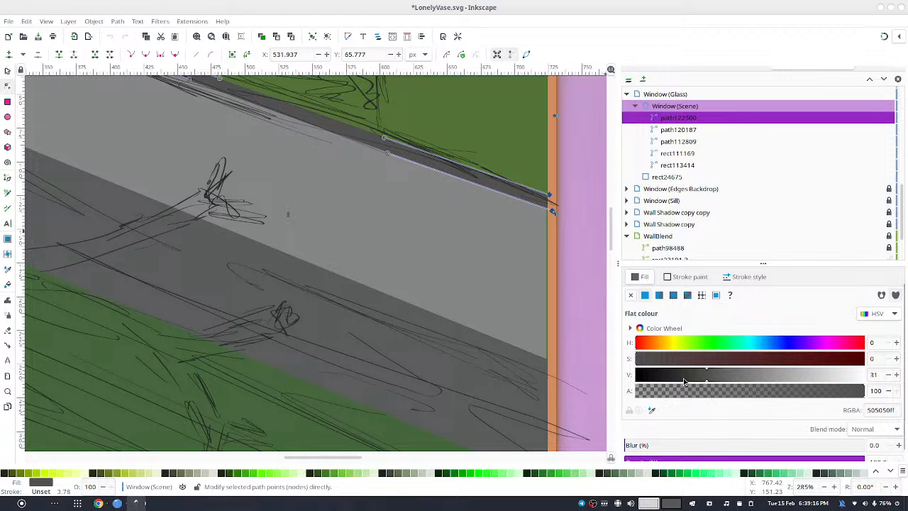
left_click(689, 380)
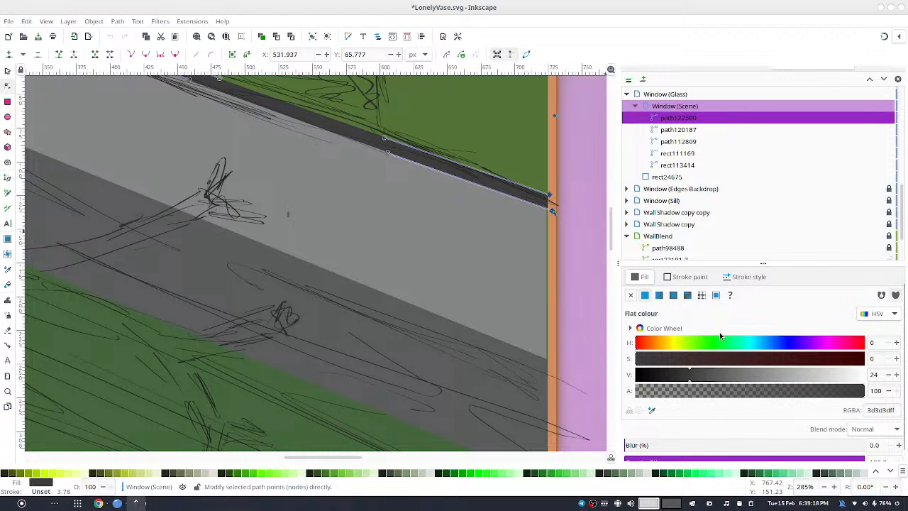
left_click(9, 72)
scroll(399, 219, "down", 1)
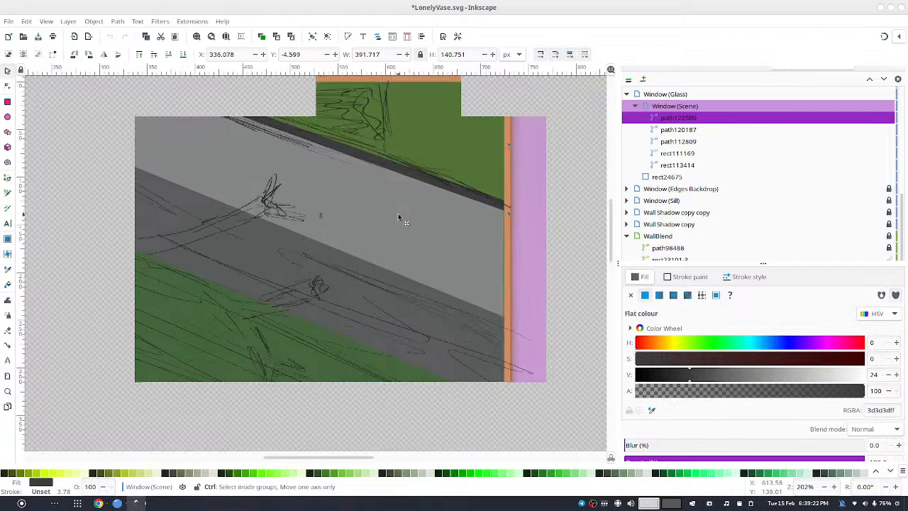
scroll(400, 219, "down", 1)
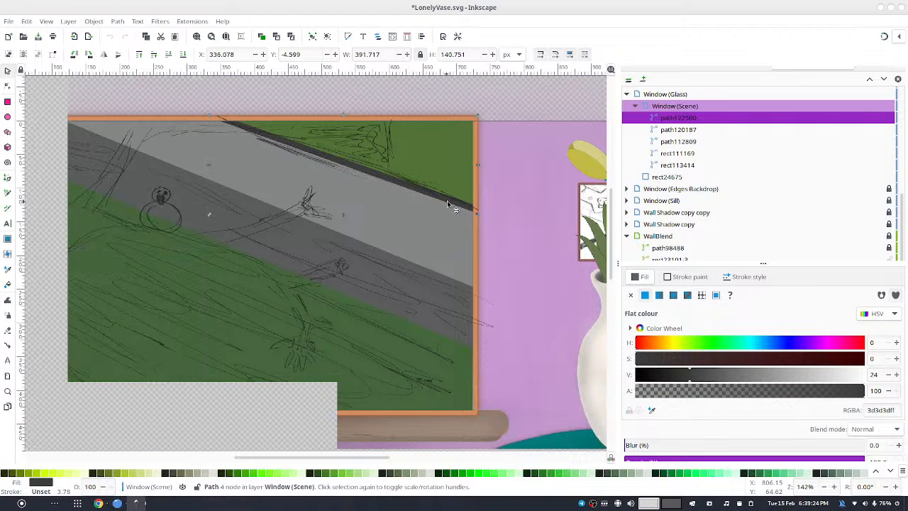
- Duplicate the dark grey strip and move the copy to about X 63, Y 86 px along the lower band's bottom edge
left_click(376, 219)
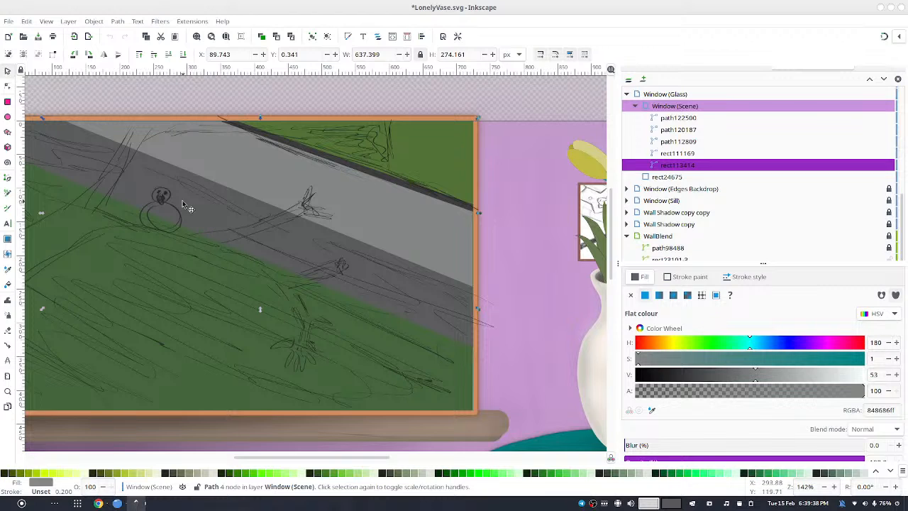
left_click(324, 153)
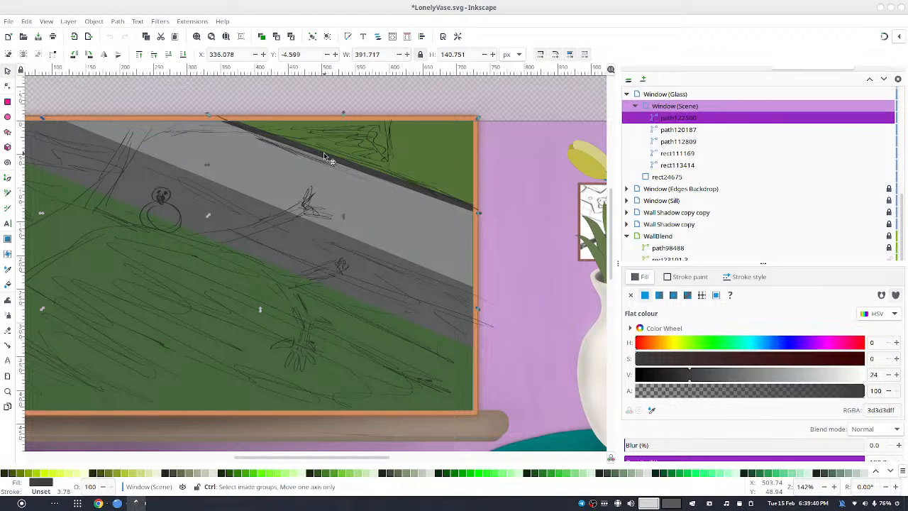
key("ctrl+d")
left_click_drag(323, 152, 137, 215)
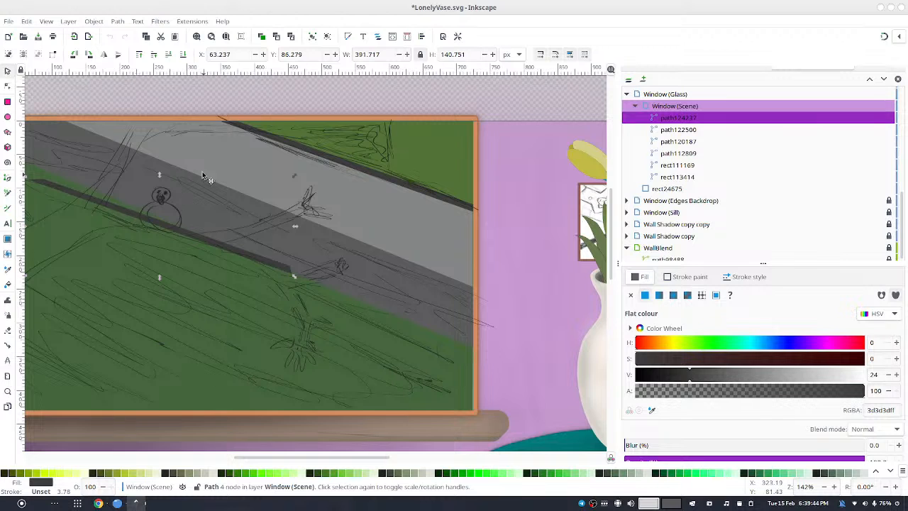
left_click_drag(206, 178, 319, 215)
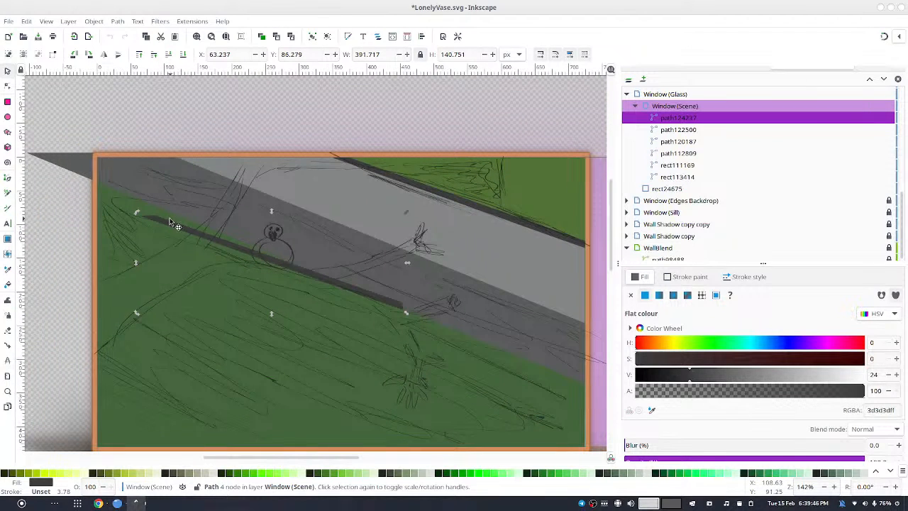
- Stretch the duplicate strip along the lower band's bottom edge by moving its end node pairs to the window's left and right frames
key("n")
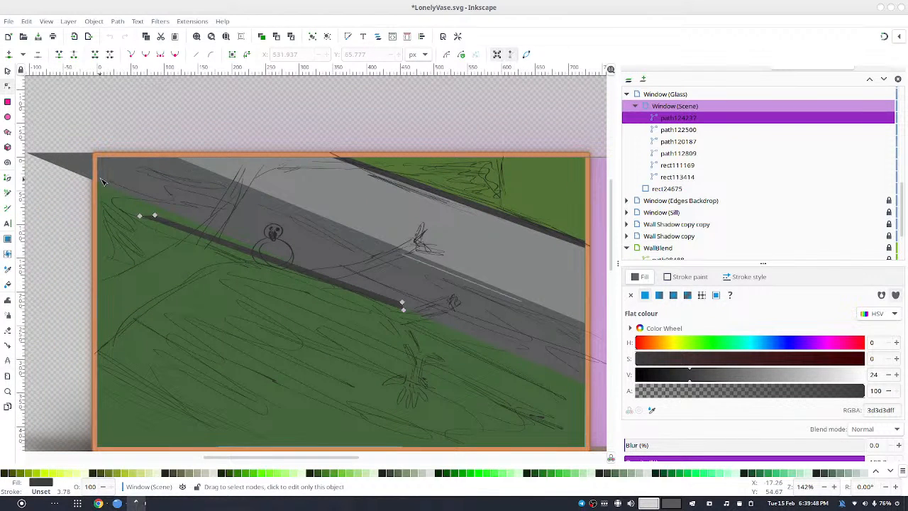
left_click_drag(102, 183, 199, 224)
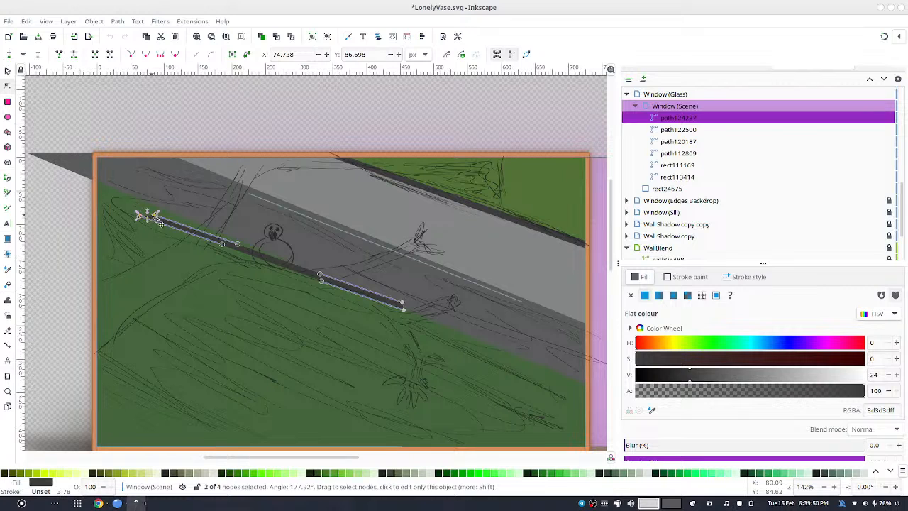
left_click_drag(142, 212, 84, 175)
left_click_drag(483, 227, 319, 159)
left_click(238, 239)
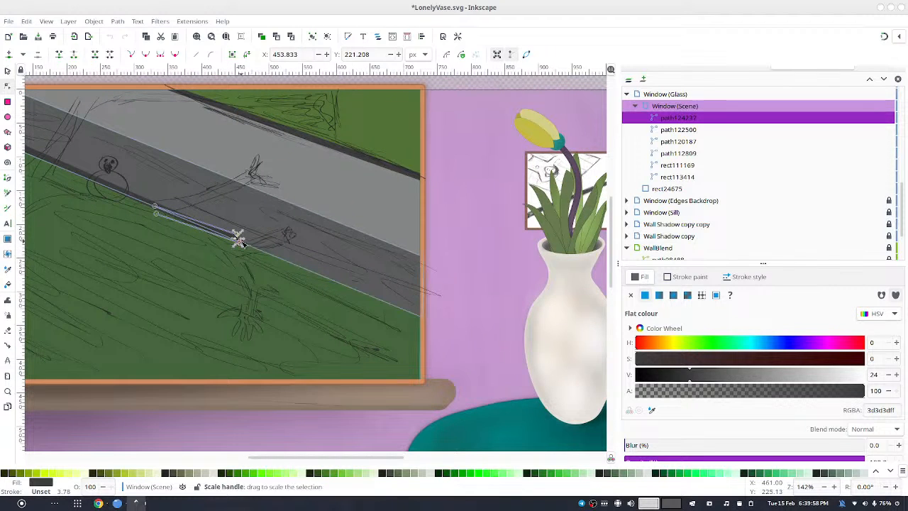
left_click_drag(238, 240, 420, 311)
left_click(414, 234)
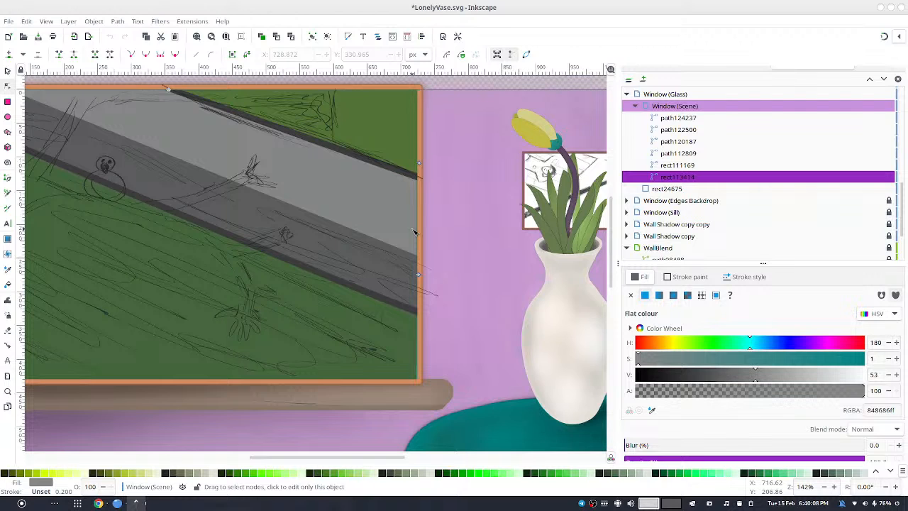
- Hide the Shading Guidelines layer
scroll(414, 233, "down", 2)
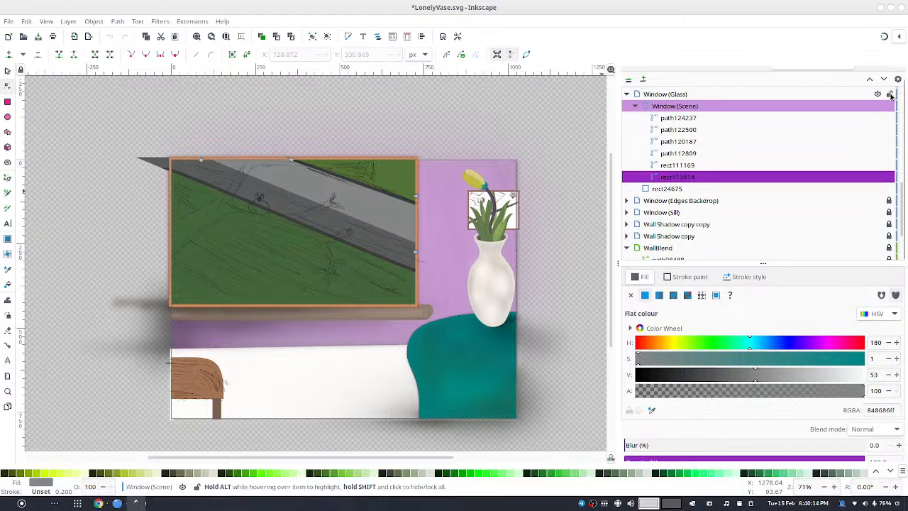
scroll(891, 98, "up", 5)
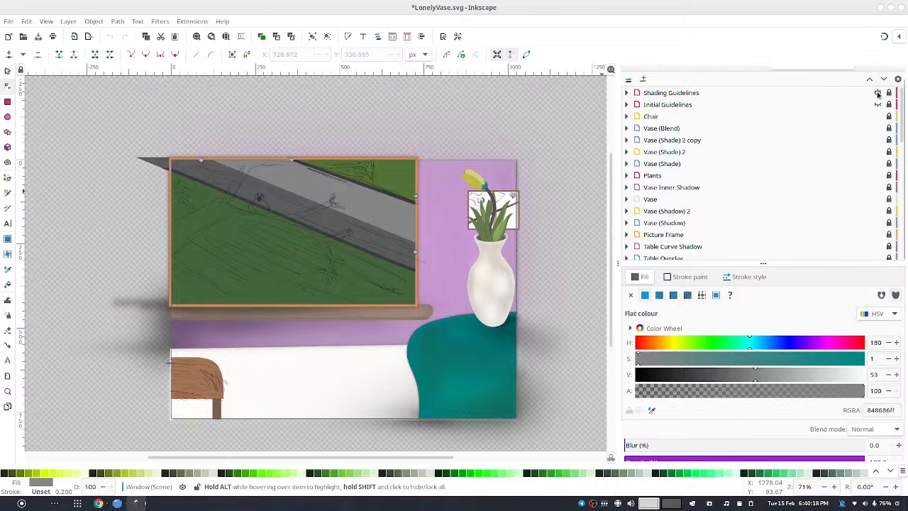
left_click(877, 93)
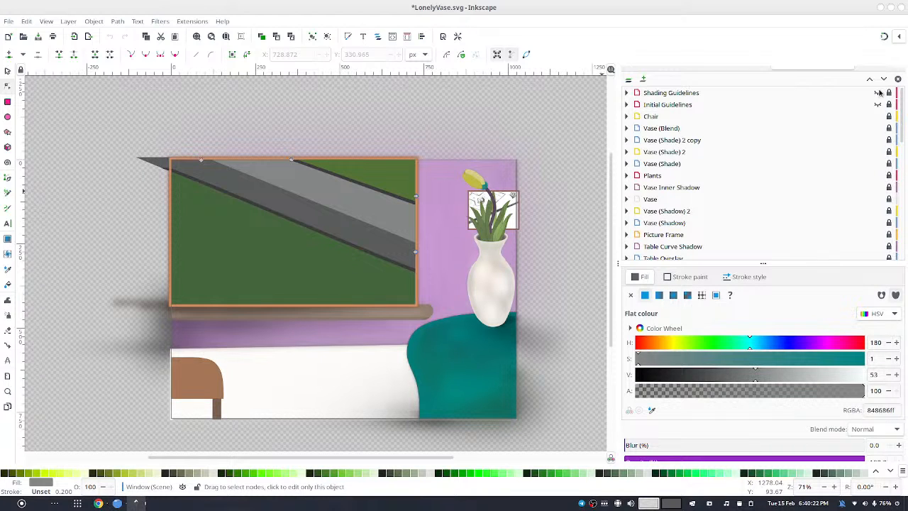
- Compare the window scene with the sketch by showing the Shading Guidelines layer and hiding it again
left_click(880, 93)
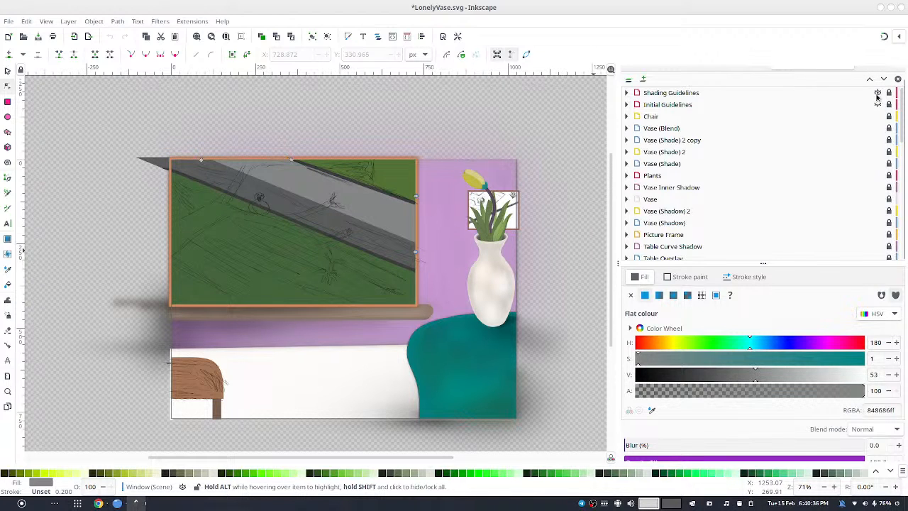
left_click(878, 93)
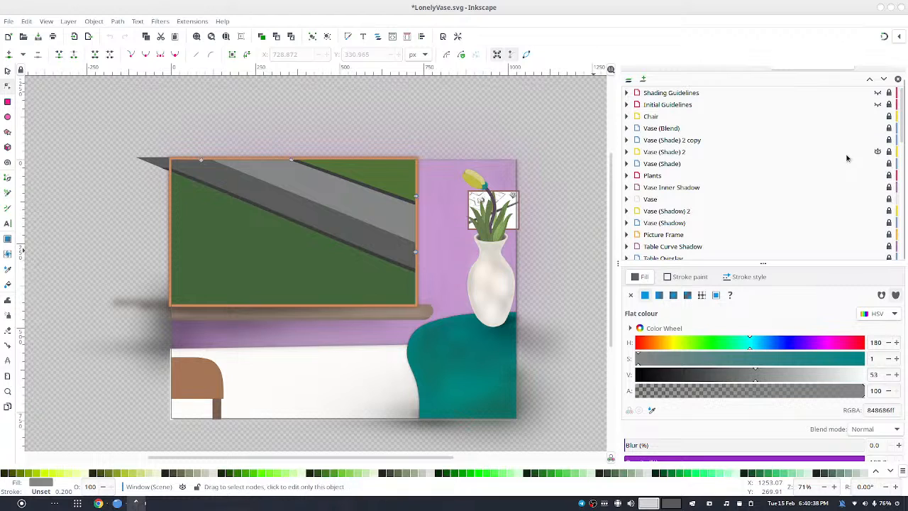
- Add a new sublayer inside the Window (Glass) layer, above Window (Scene)
scroll(883, 167, "down", 6)
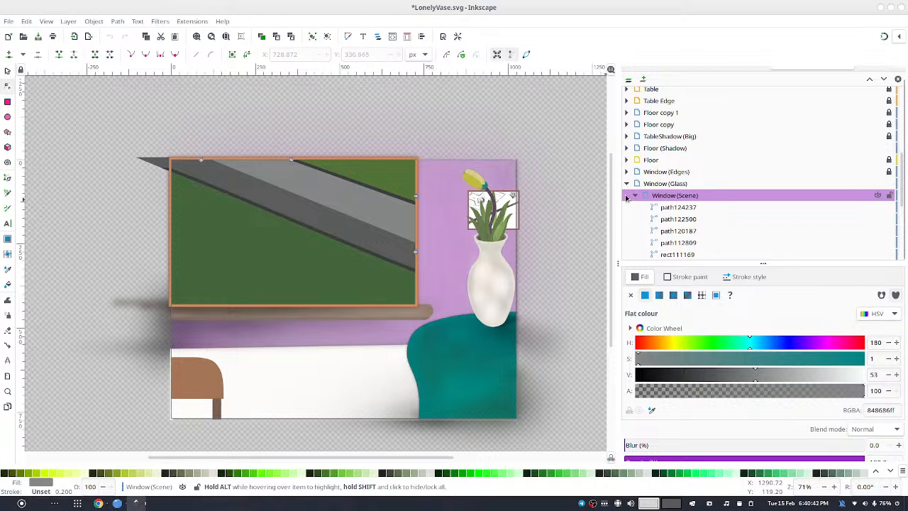
left_click(630, 190)
left_click(653, 185)
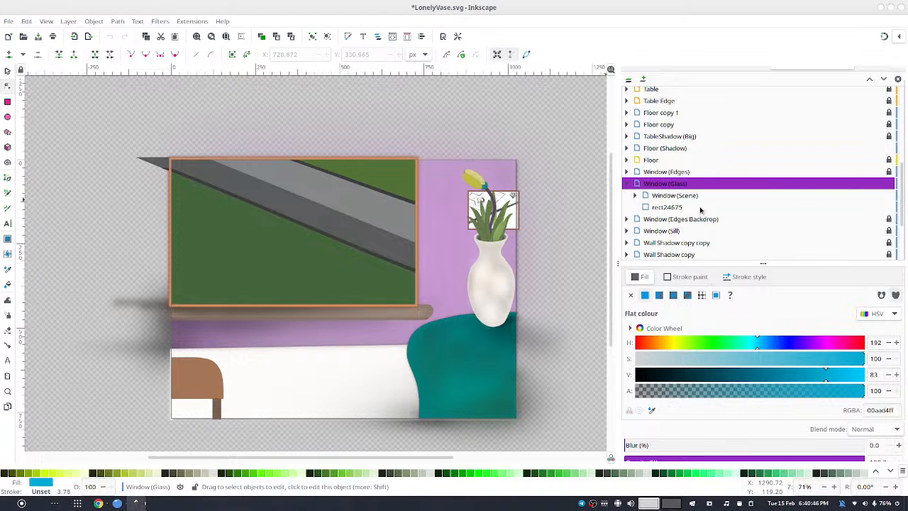
key("ctrl+shift+n")
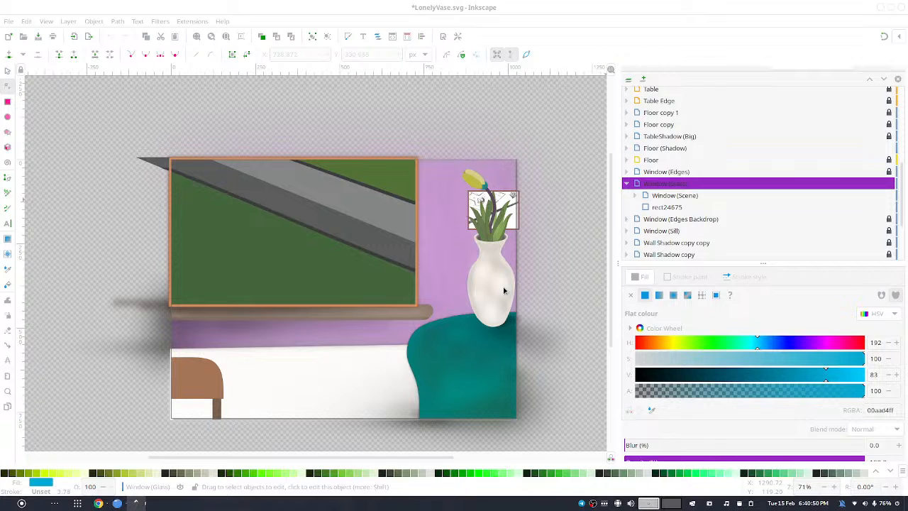
key("Return")
- Draw two dark grey vertical bars in the window: a mid-window one about 11 × 427 px and one about 12 × 378 px right of it
left_click(7, 102)
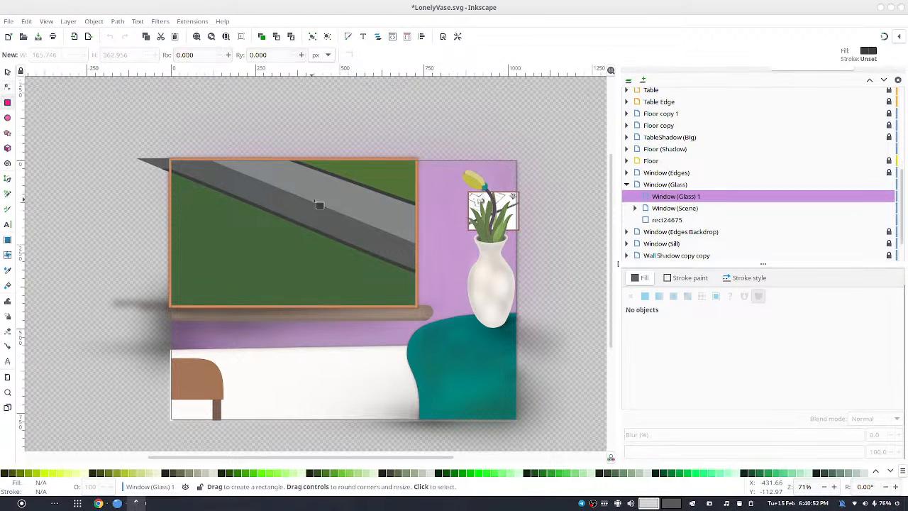
left_click_drag(288, 160, 297, 309)
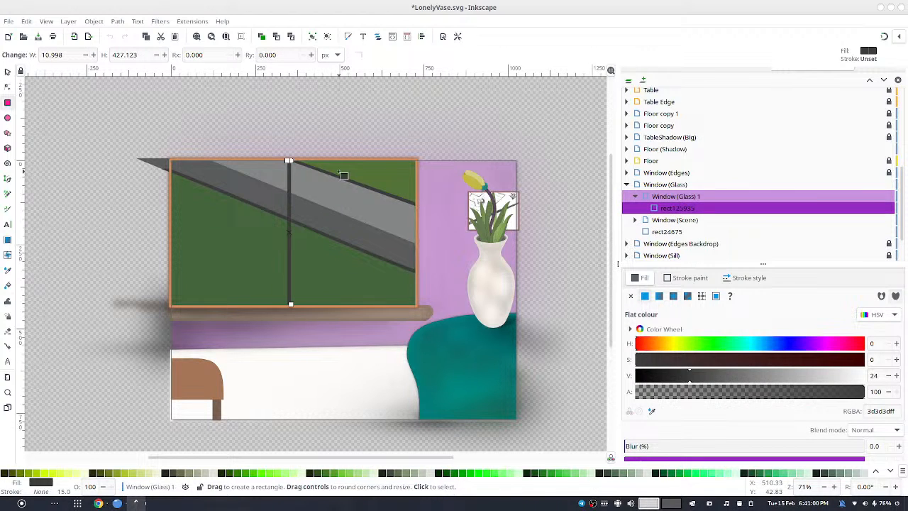
left_click_drag(330, 163, 334, 289)
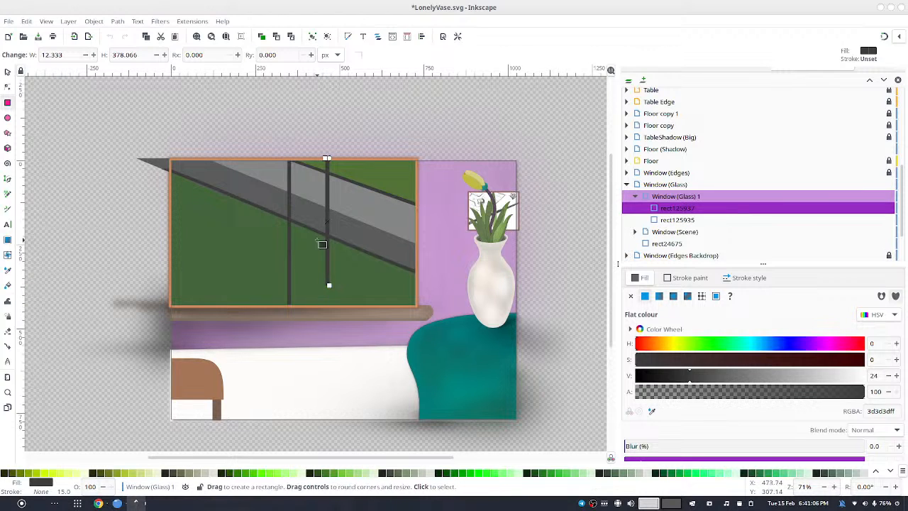
- Duplicate the full-height middle bar, rotate the copy 90 degrees and place it at about X -3, Y 198 px across the window's left half
left_click(7, 72)
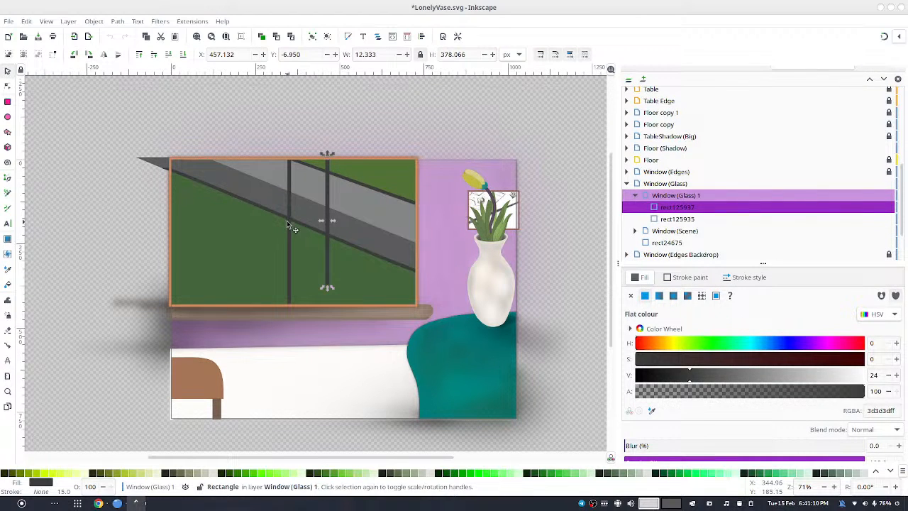
key("ctrl+v")
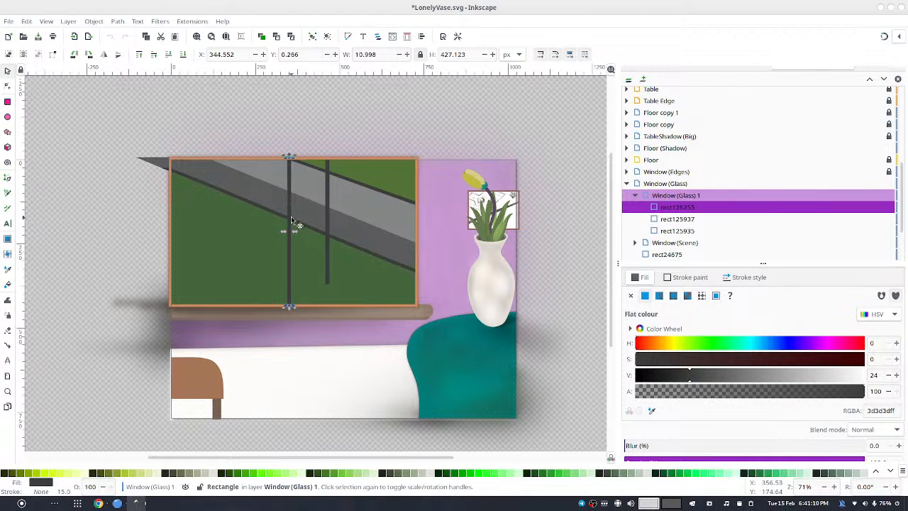
left_click(90, 54)
left_click_drag(327, 232, 261, 233)
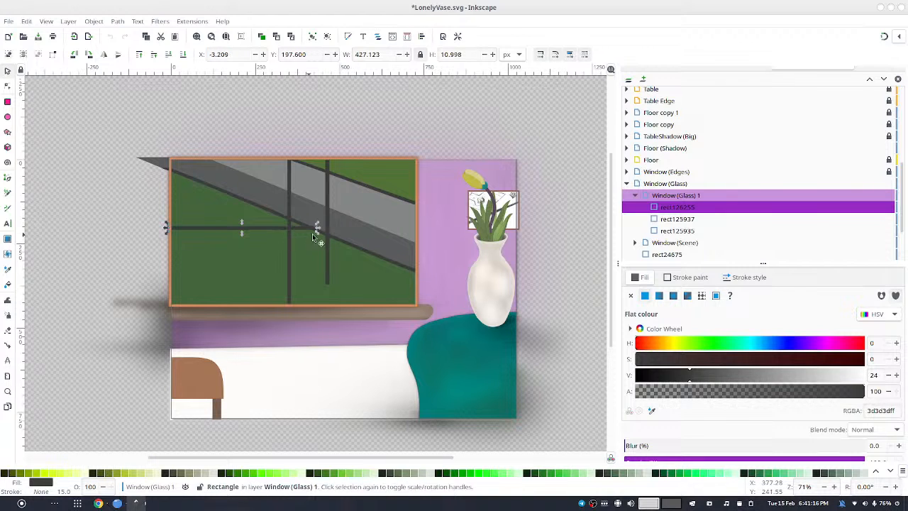
- Shorten the horizontal bar to about 346 px, ending at the middle bar, and lower it to about Y 210 px
left_click_drag(317, 227, 290, 231)
key("Down")
key("Down")
key("Down")
key("Down")
key("Down")
key("Down")
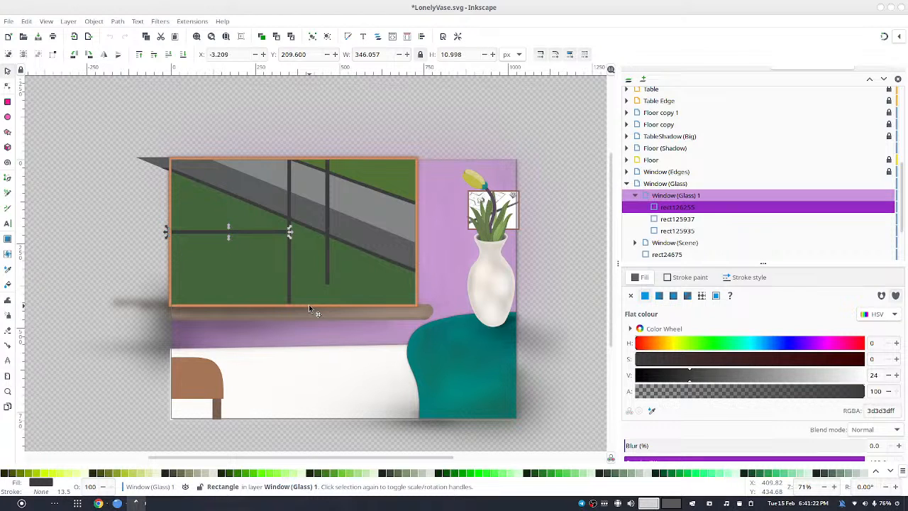
- Lengthen the horizontal bar to about 354 px so it meets the middle bar, and duplicate it
left_click(301, 132)
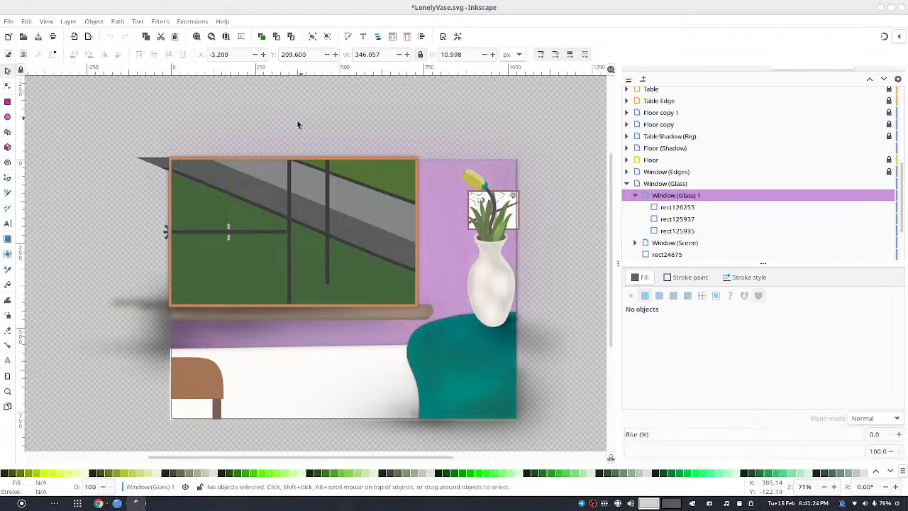
left_click(288, 232)
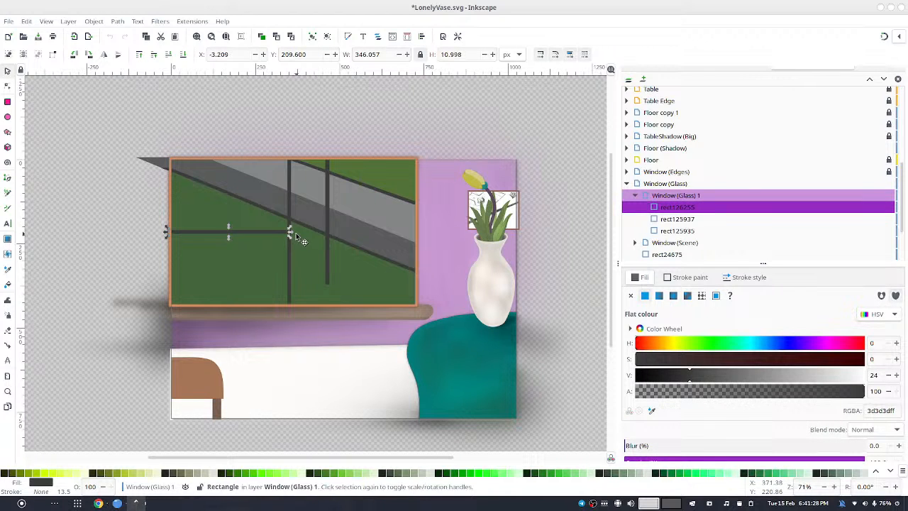
key("ctrl+d")
left_click_drag(293, 229, 296, 229)
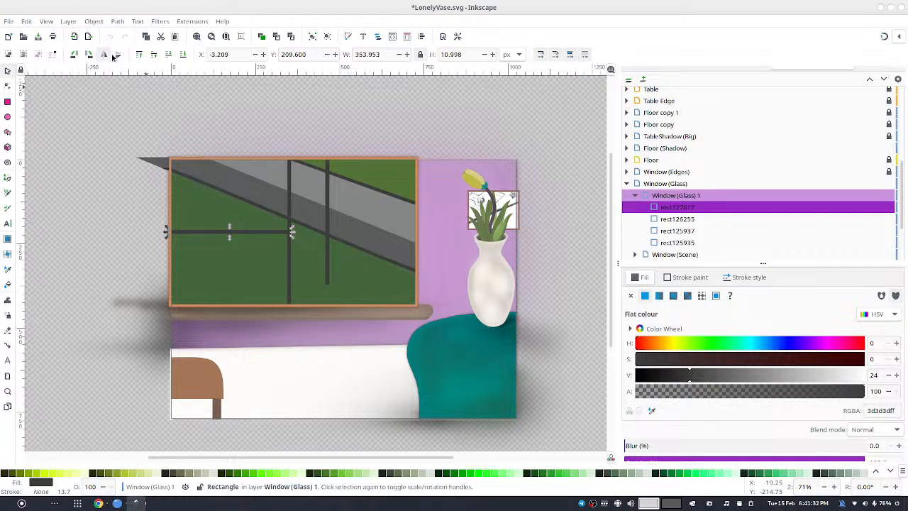
- Rotate the duplicate bar upright at about X 168 px and stretch it to the window's full height, about 427 px
left_click(88, 53)
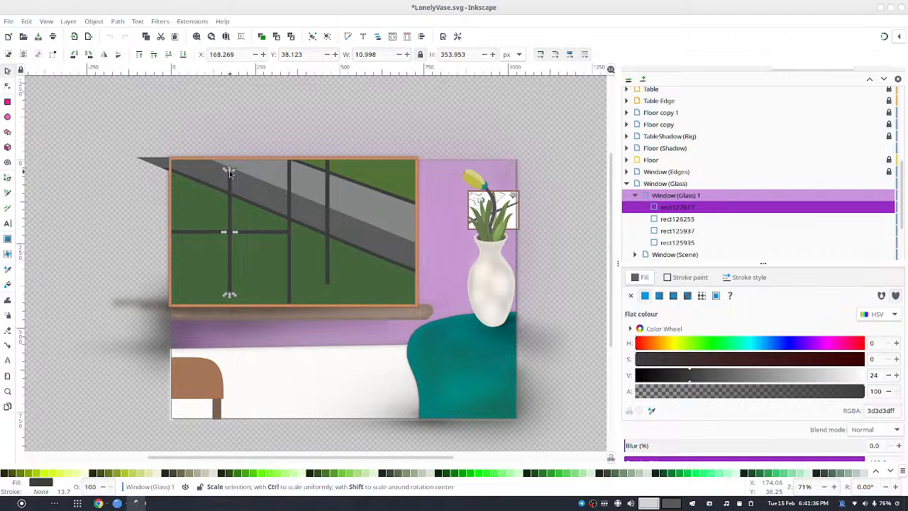
mouse_move(228, 168)
left_mouse_down()
mouse_move(226, 150)
mouse_move(229, 158)
left_mouse_up()
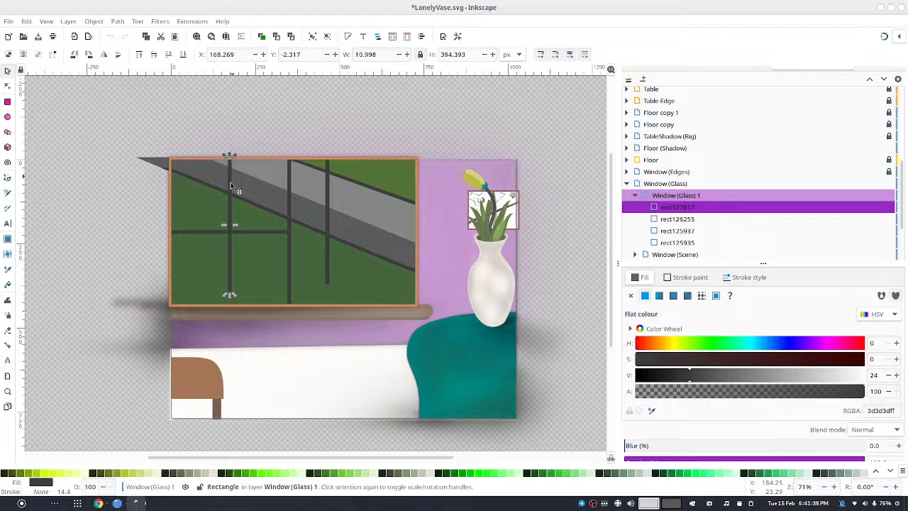
left_click_drag(229, 298, 227, 304)
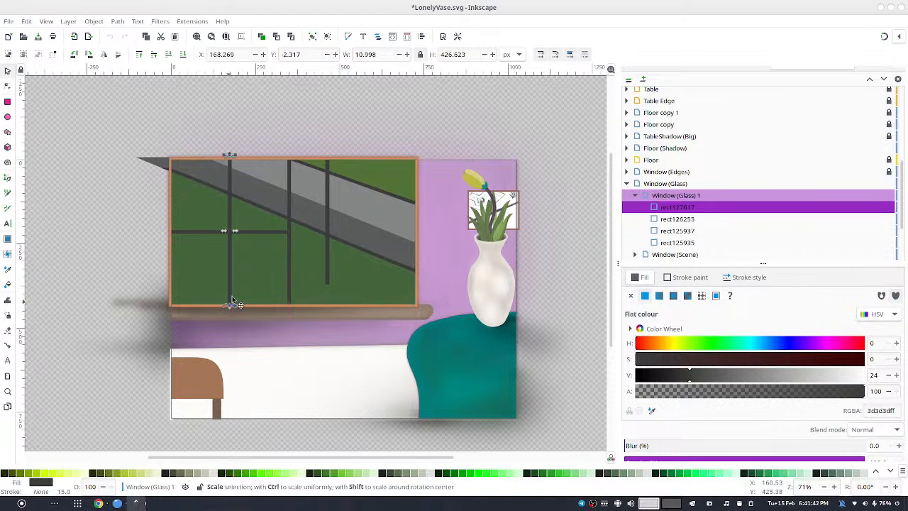
left_click(376, 119)
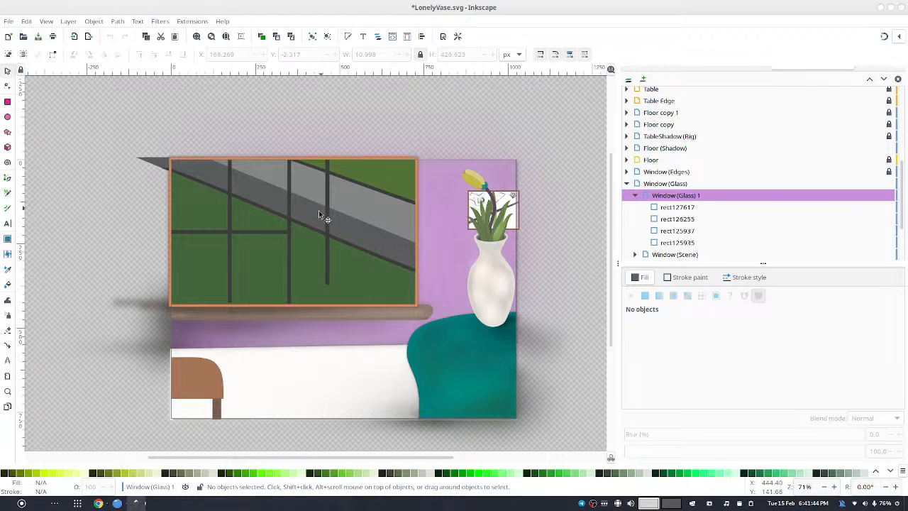
- Change the flat fill of the horizontal bar and the two full-height vertical bars to light grey, HSV value 85 (d9d9d9ff)
left_click(290, 236)
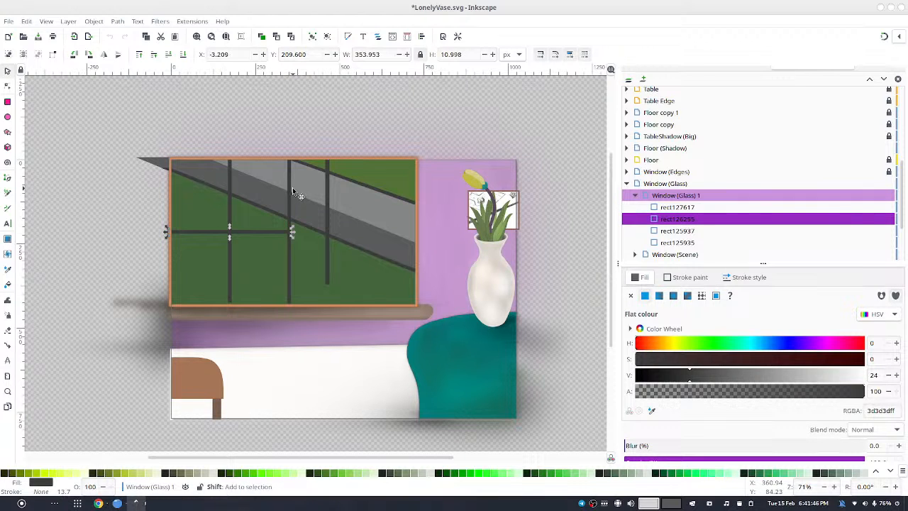
left_click(289, 198, "shift")
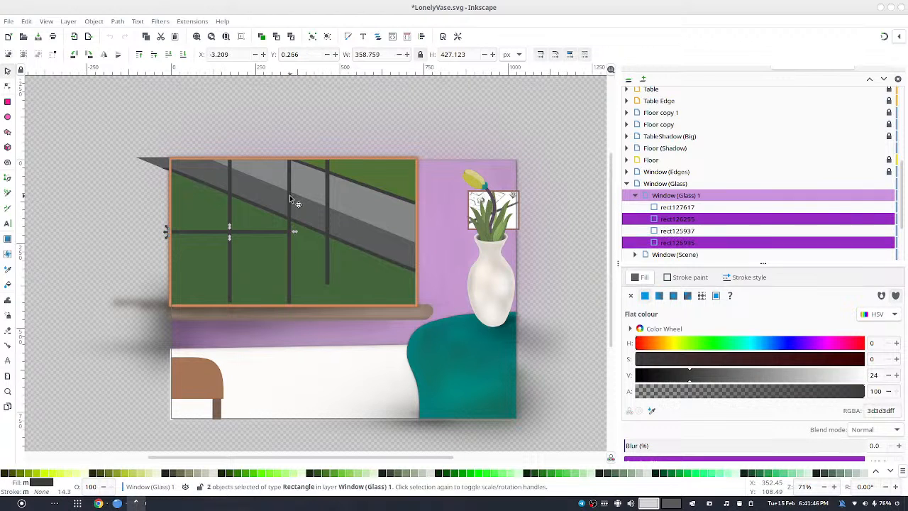
left_click(228, 189, "shift")
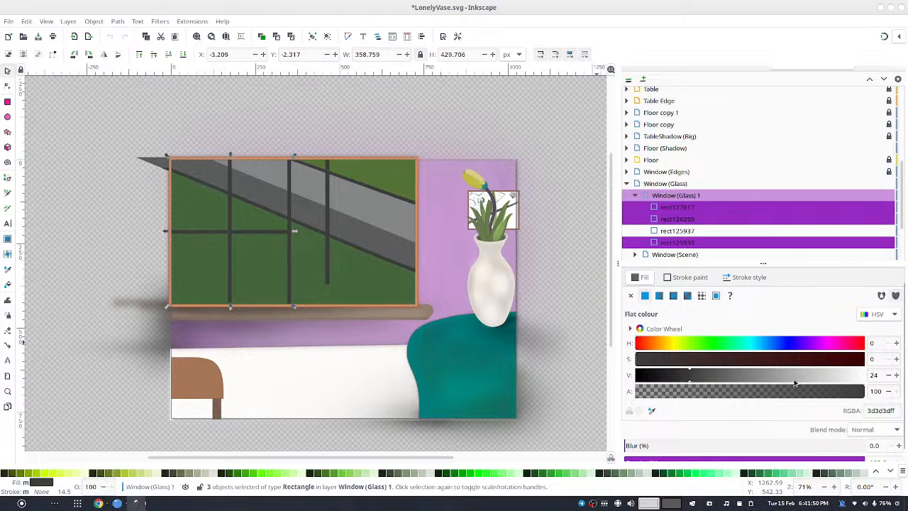
left_click_drag(794, 380, 869, 381)
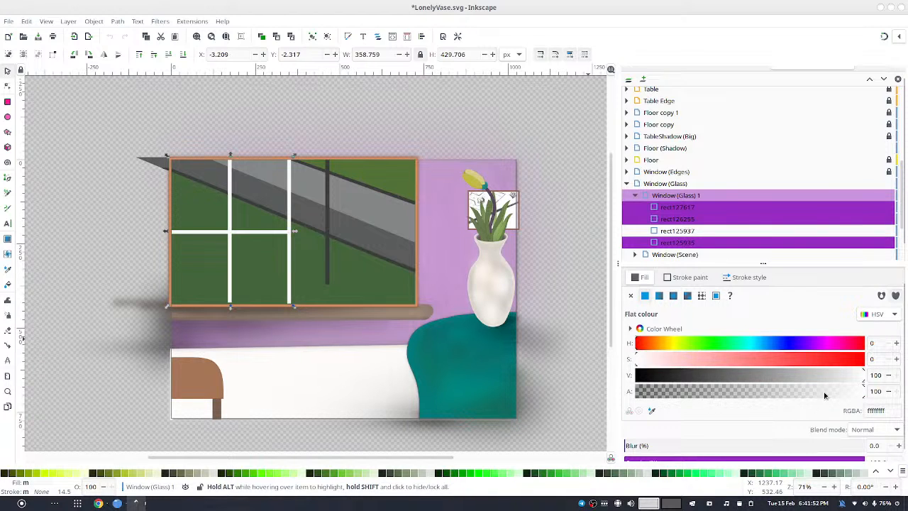
left_click_drag(847, 378, 836, 379)
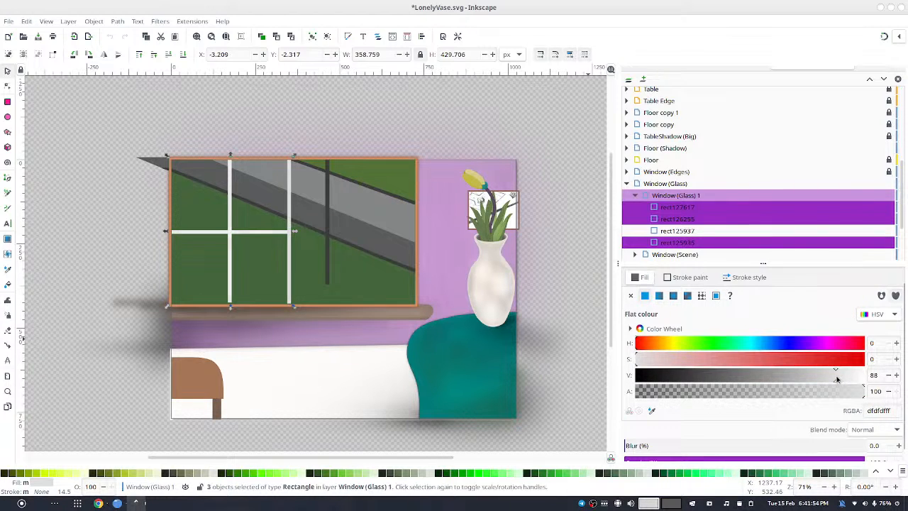
left_click(895, 377)
left_click(895, 377)
left_click(895, 377)
left_click(889, 376)
left_click(890, 376)
left_click(890, 376)
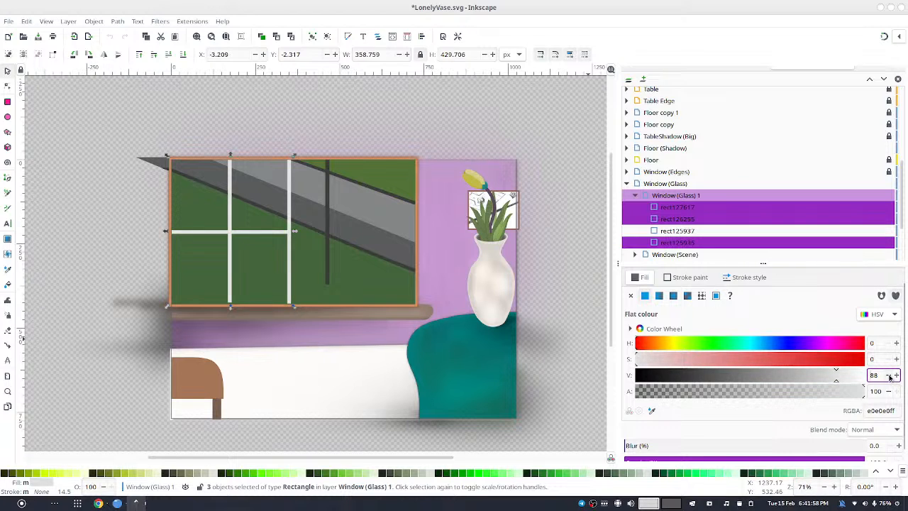
left_click(889, 377)
left_click(889, 377)
left_click(889, 377)
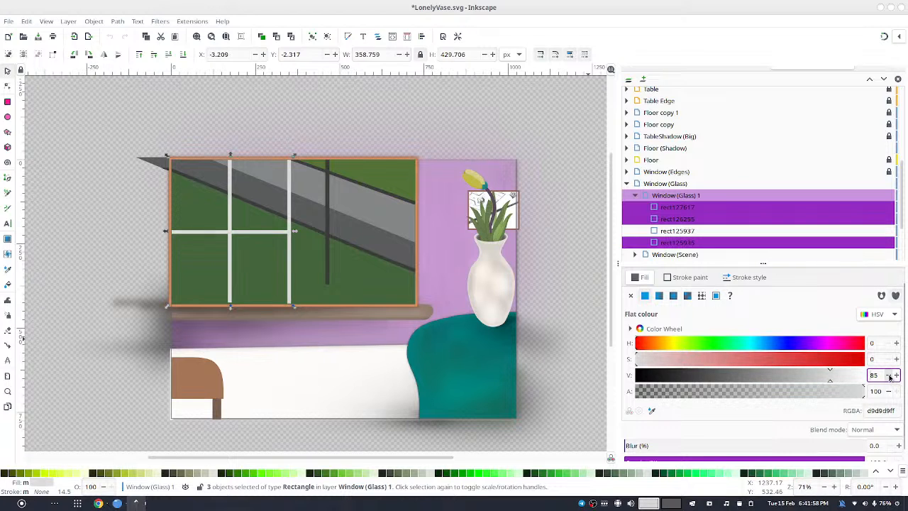
- Duplicate the dark vertical bar, rotate the copy to a shallow downward slope and place it at about X 357, Y 325 px in the window's lower right
left_click(329, 220)
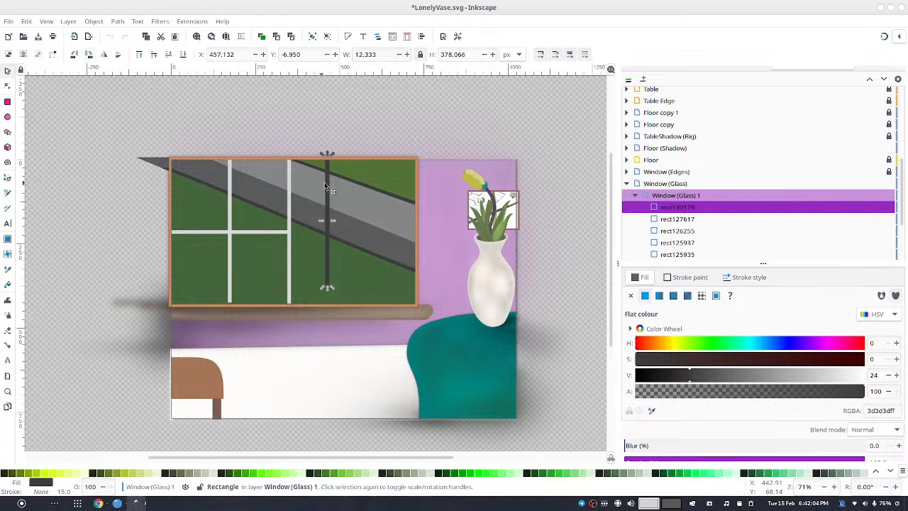
left_click_drag(340, 174, 420, 305)
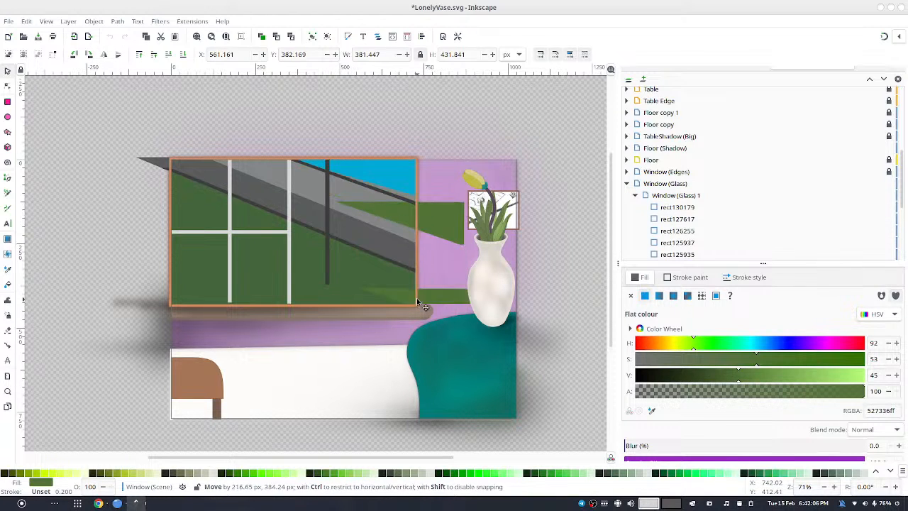
key("Escape")
left_click(330, 183)
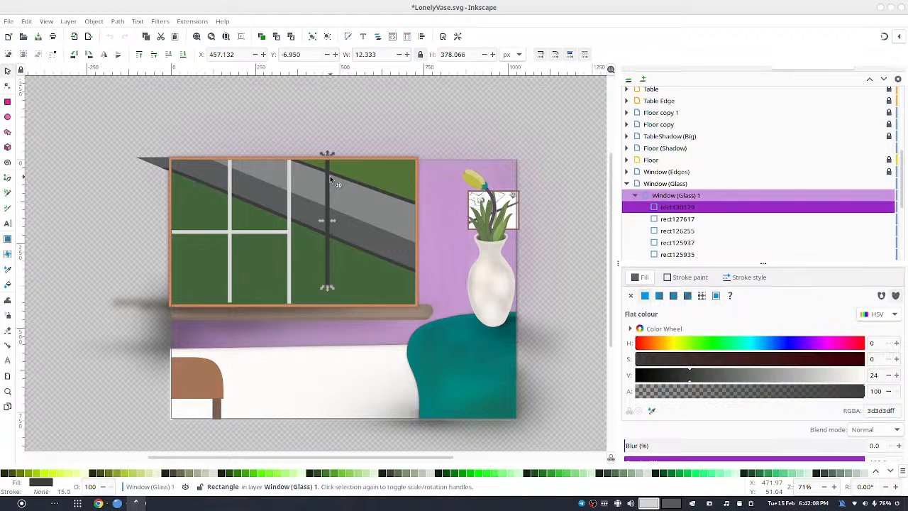
left_click(328, 179)
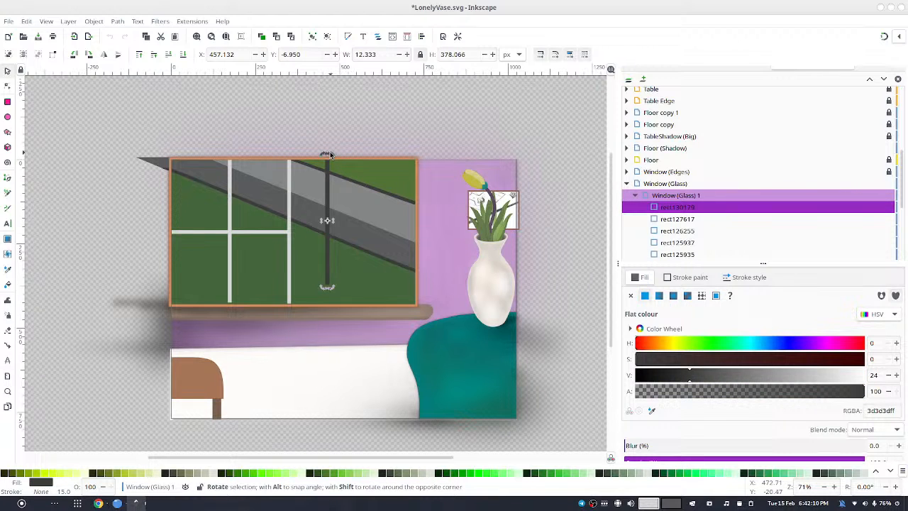
left_click_drag(330, 154, 399, 253)
left_click_drag(340, 227, 376, 320)
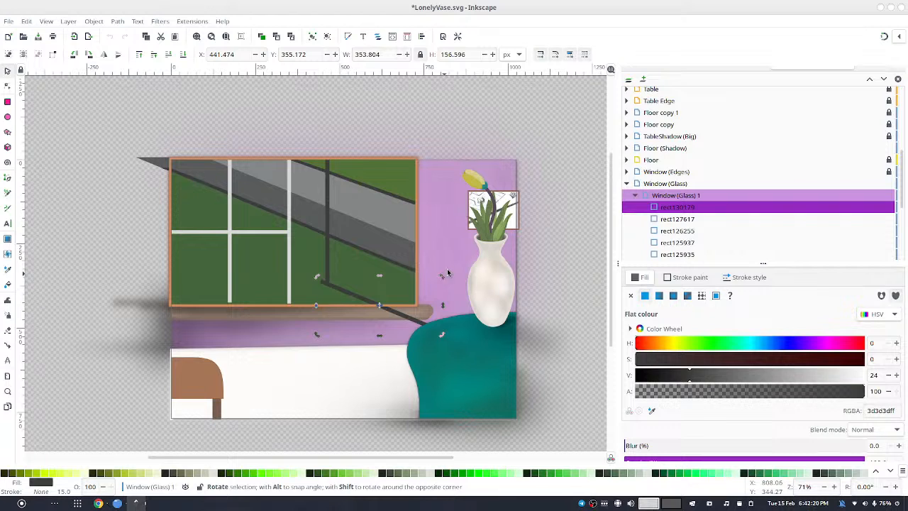
mouse_move(443, 274)
left_mouse_down()
mouse_move(439, 250)
mouse_move(452, 270)
mouse_move(450, 258)
left_mouse_up()
left_click_drag(431, 312, 405, 303)
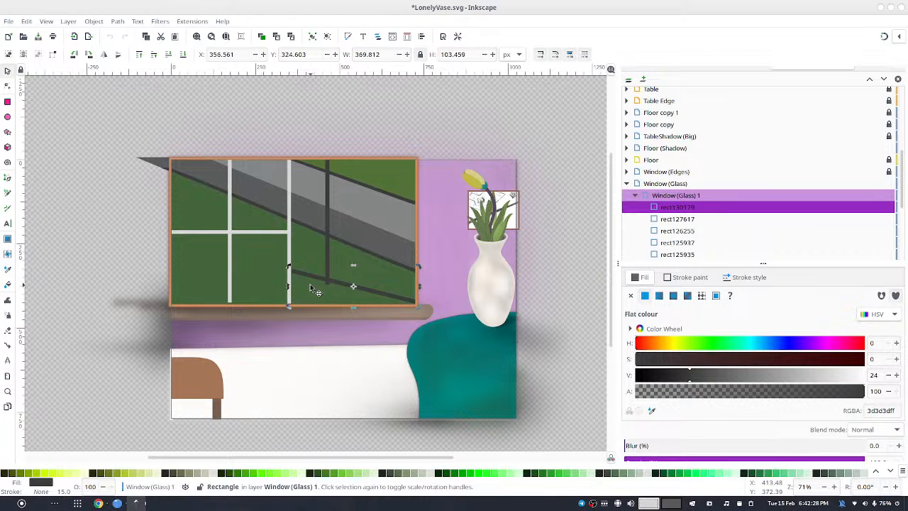
- Shorten the sloping dark bar to a rectangle height of 250 px so it runs from the dark vertical bar's foot to the frame's corner
key("r")
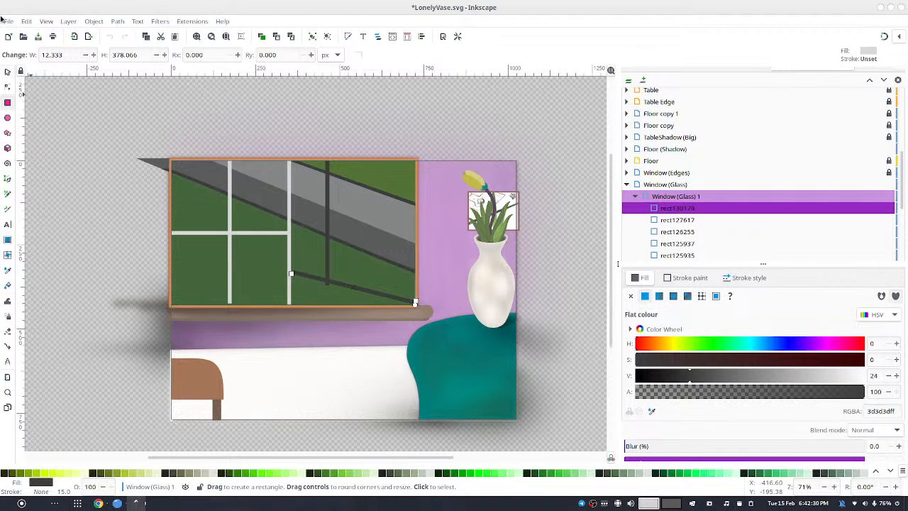
double_click(129, 55)
type("350")
key("Return")
double_click(128, 56)
type("3")
key("Return")
double_click(128, 56)
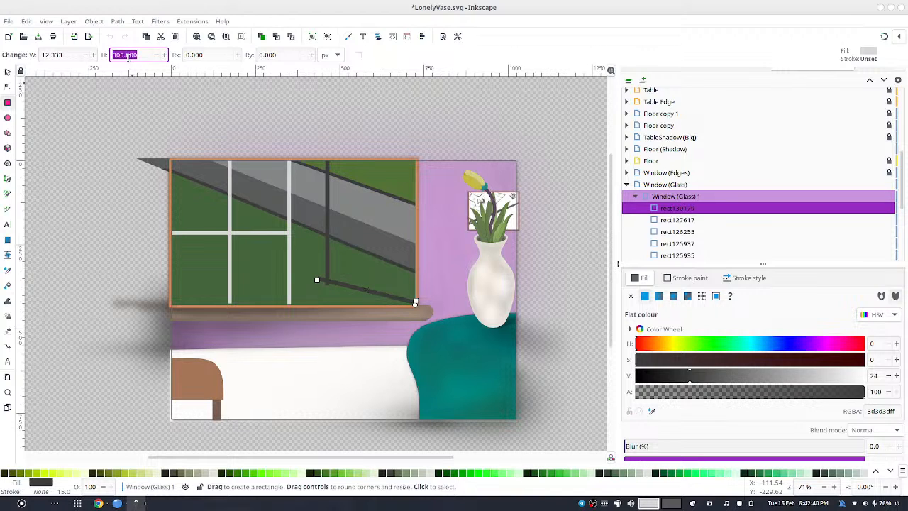
type("296")
key("Return")
double_click(128, 55)
type("250")
key("Return")
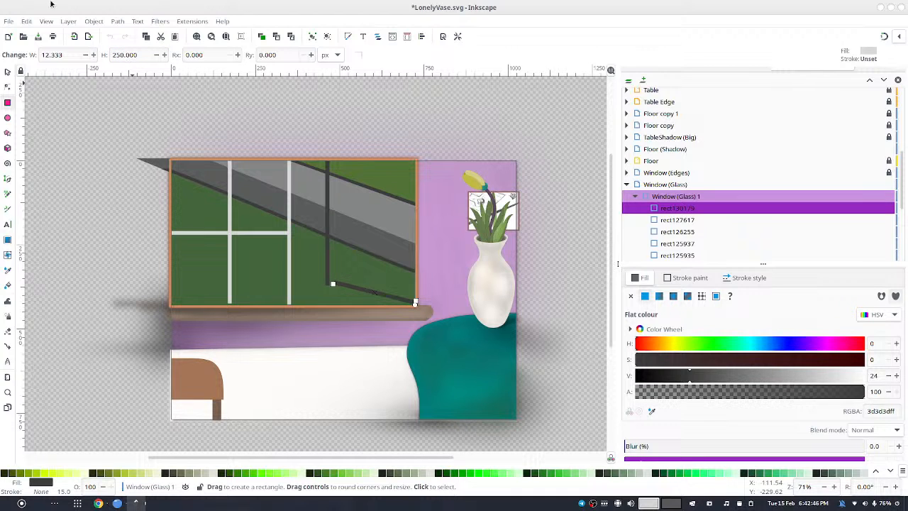
- Move the dark vertical bar horizontally to about X 475 px so its foot meets the sloping dark bar's upper end
left_click(8, 72)
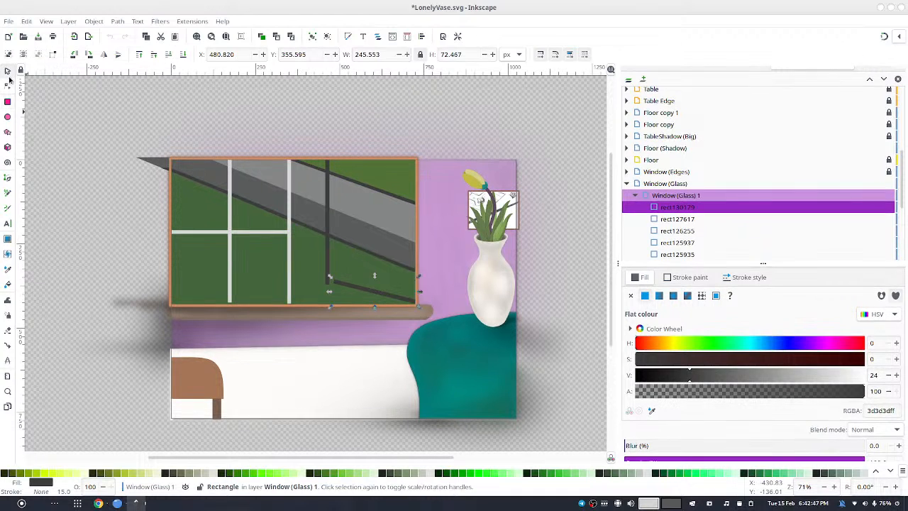
left_click(399, 135)
left_click(326, 188)
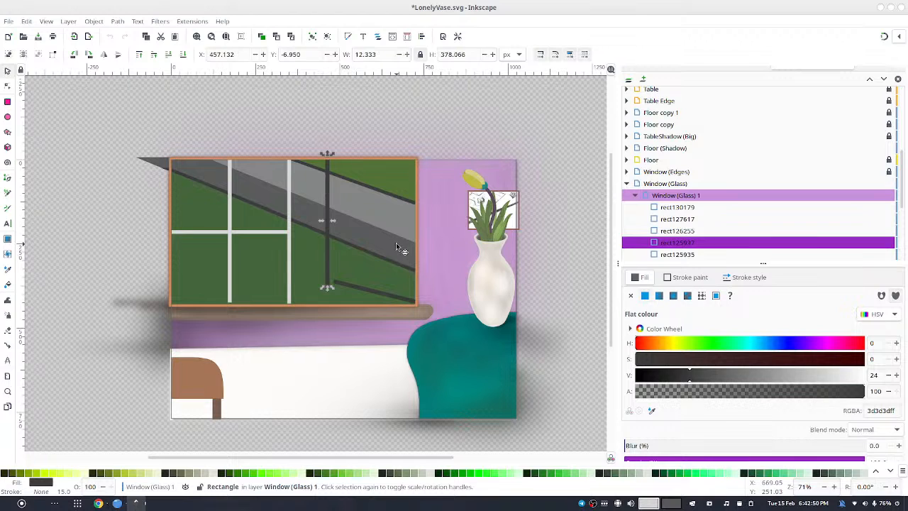
key("Right")
key("Right")
key("Right")
key("Right")
key("Right")
key("Right")
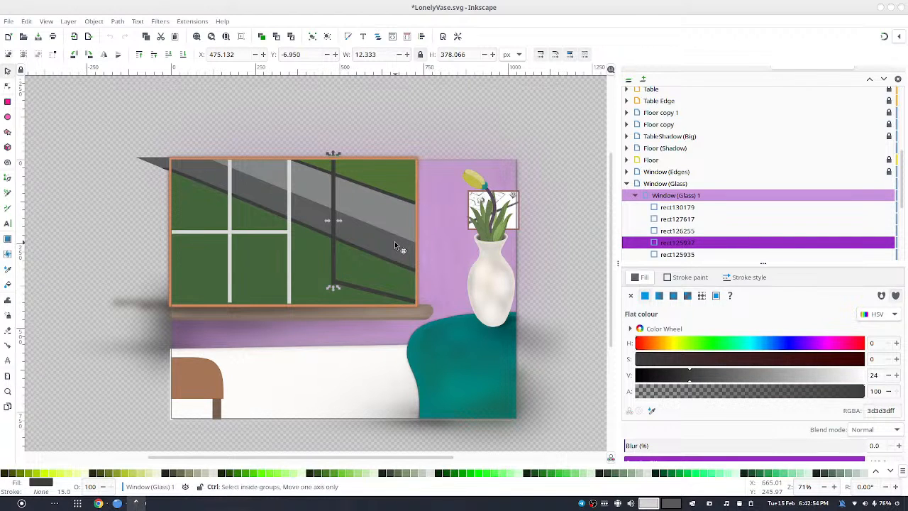
- Trim the dark vertical bar's foot to a height of about 375 px so it ends flush with the sloping bar
scroll(395, 241, "up", 2)
scroll(295, 281, "up", 1)
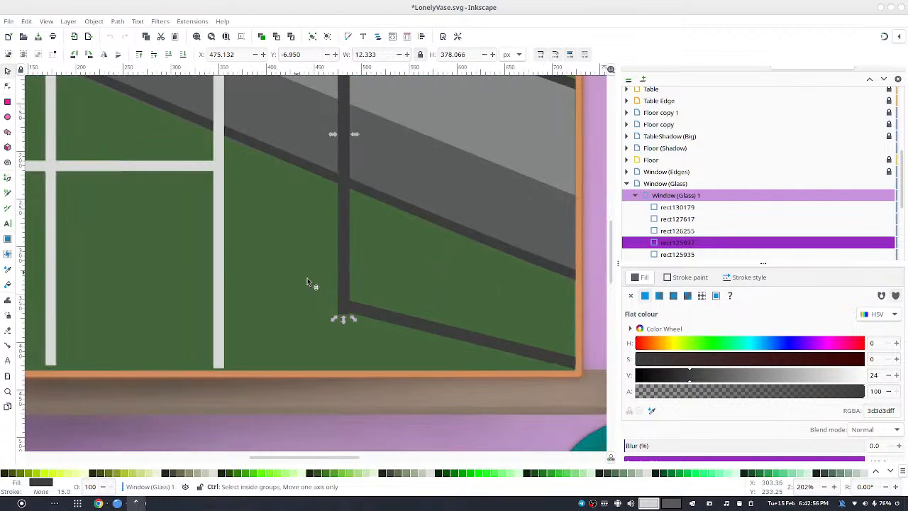
left_click(342, 311)
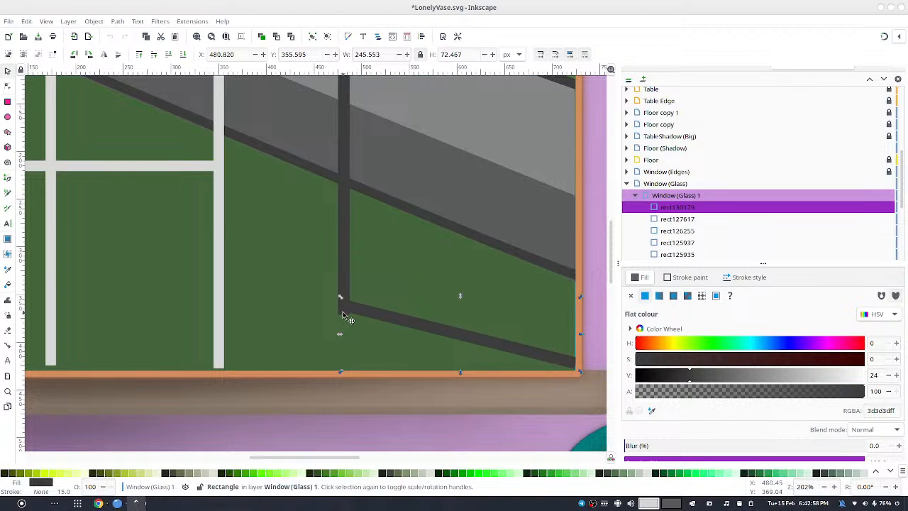
left_click(348, 311)
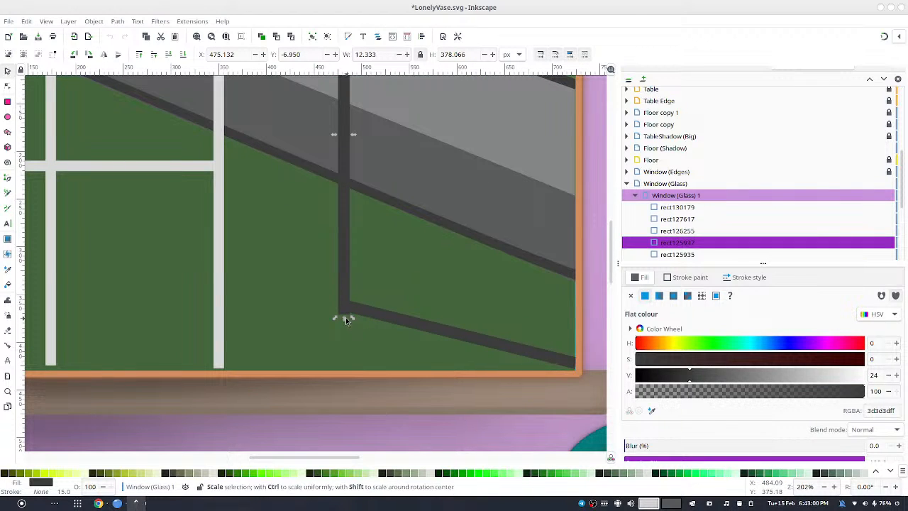
left_click_drag(347, 318, 347, 313)
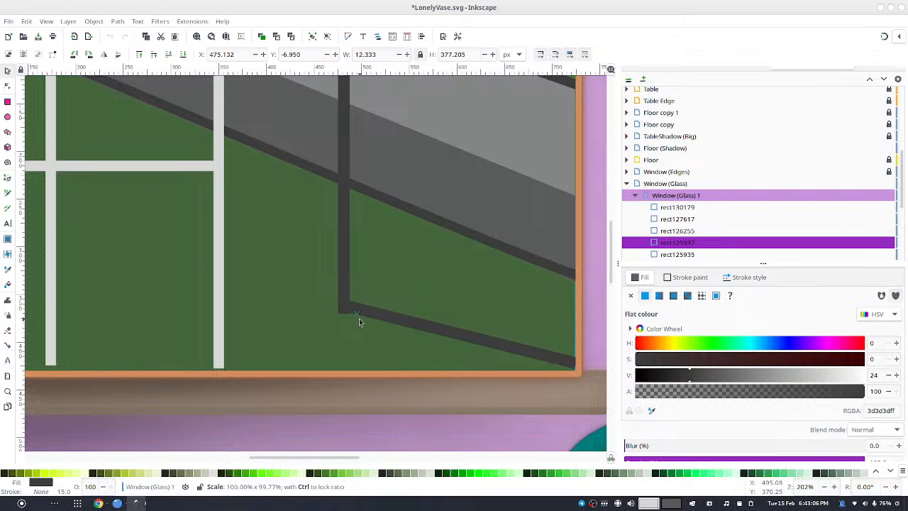
left_click_drag(355, 315, 355, 316)
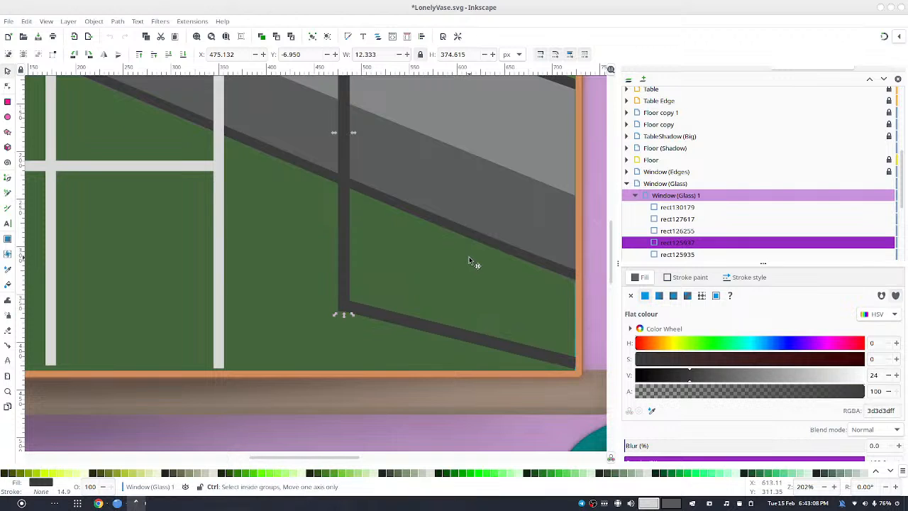
- Move the bottom-right corner node of the lighter green scene shape to the window frame's inner edge, about X 727, Y 430 px
scroll(469, 261, "down", 2)
scroll(469, 262, "up", 1)
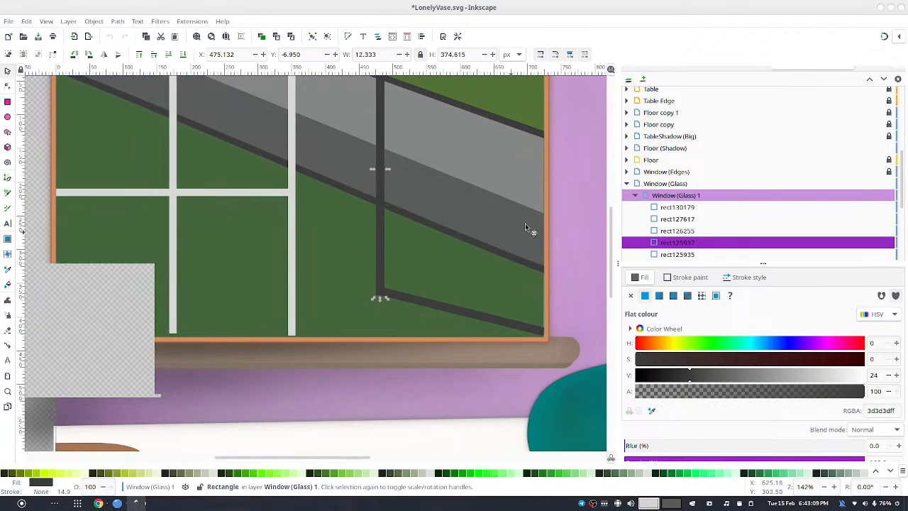
left_click(526, 291)
double_click(546, 315)
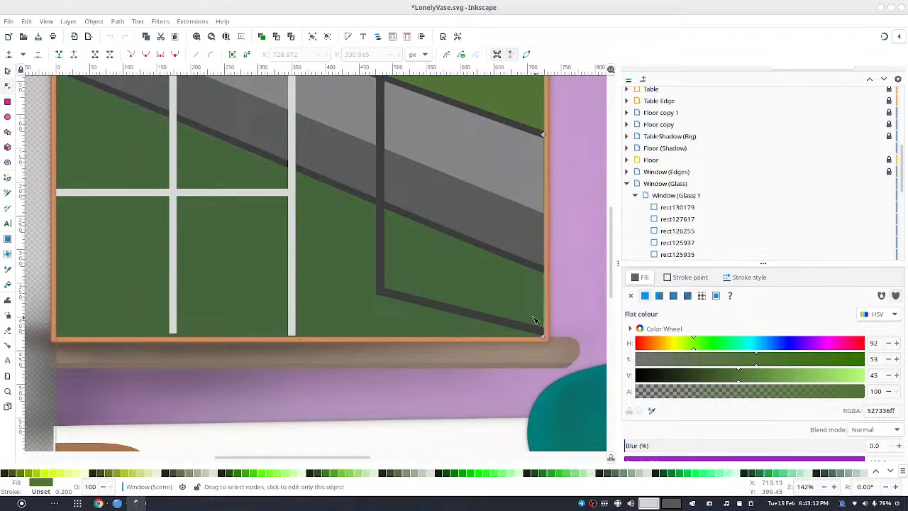
left_click(556, 350)
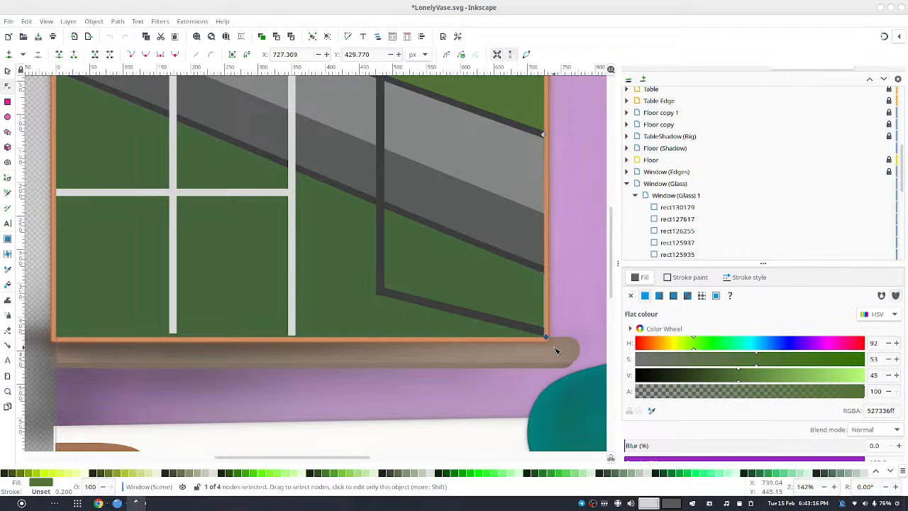
- Shift the darker green scene shape's upper-right node outward to the frame at about X 726, Y 252 px
left_click(540, 268)
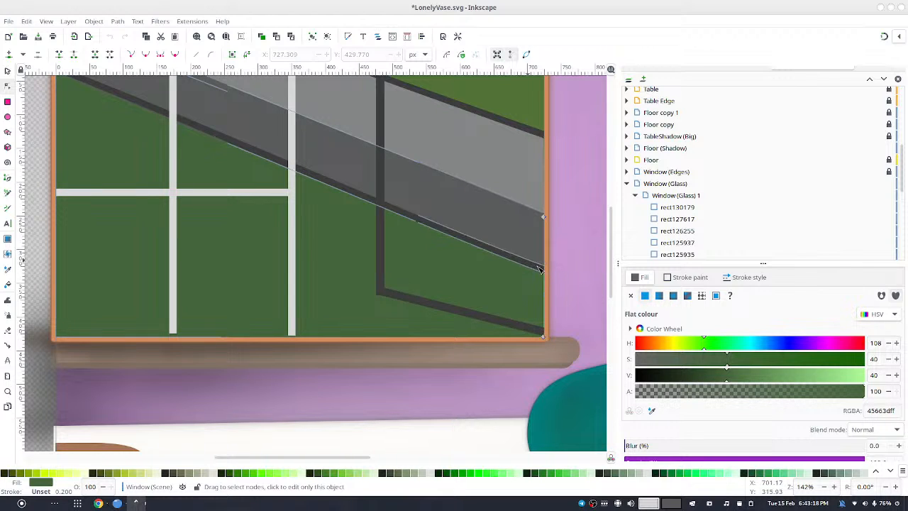
left_click_drag(537, 253, 571, 284)
left_click_drag(536, 194, 573, 235)
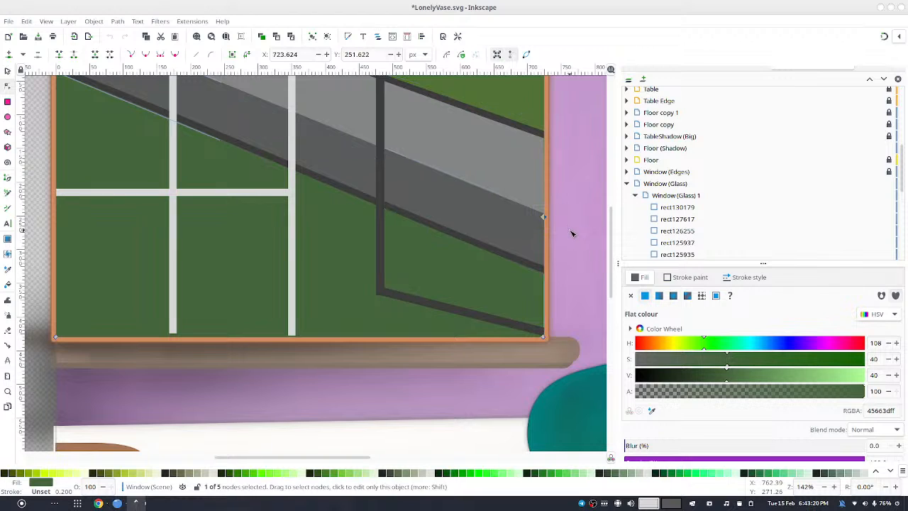
key("Right")
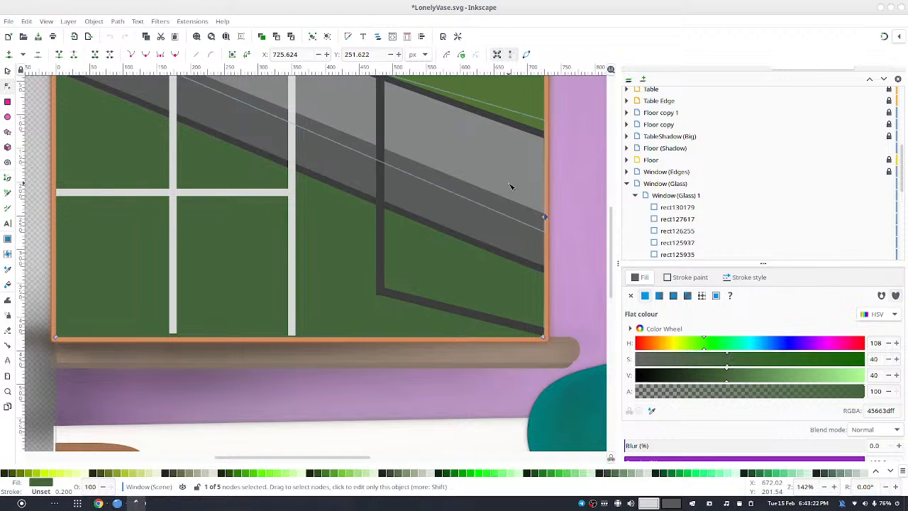
left_click(584, 187)
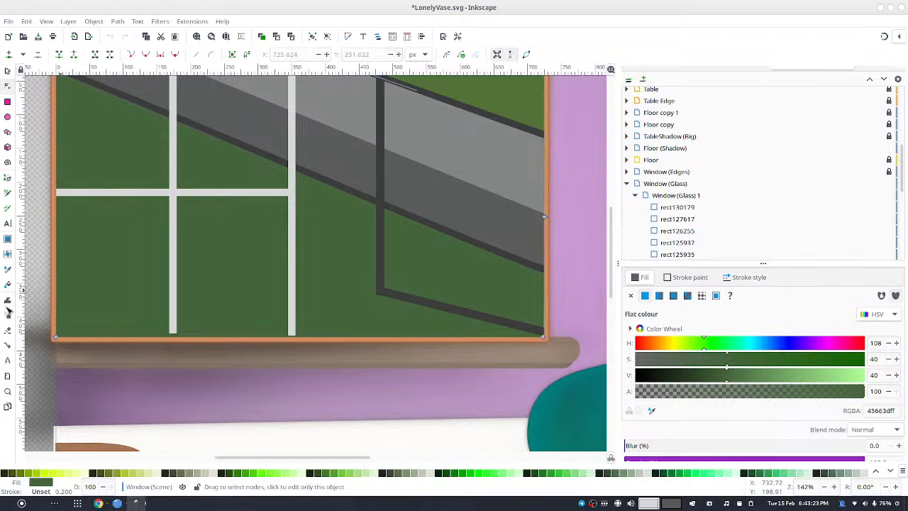
- Stretch both light grey vertical bars down to the frame's bottom edge, making the bar at X 345 px about 434 px high
left_click(172, 259)
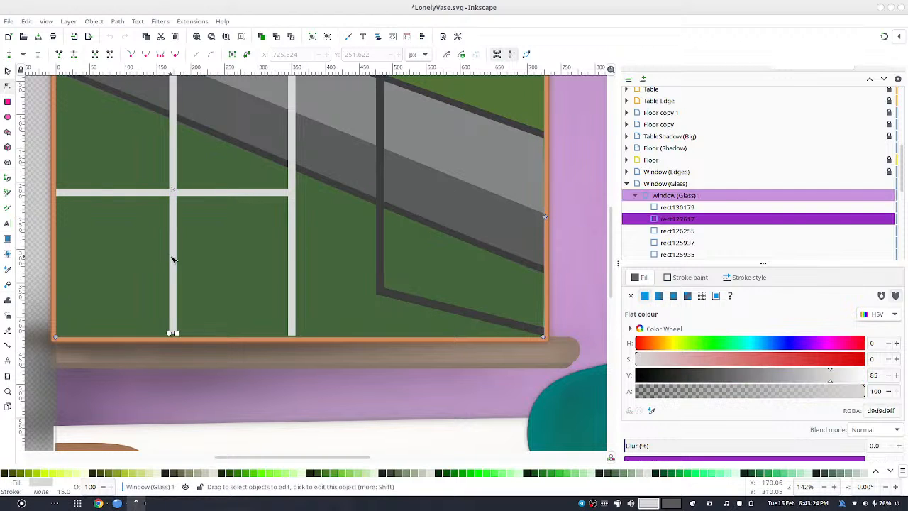
left_click(7, 71)
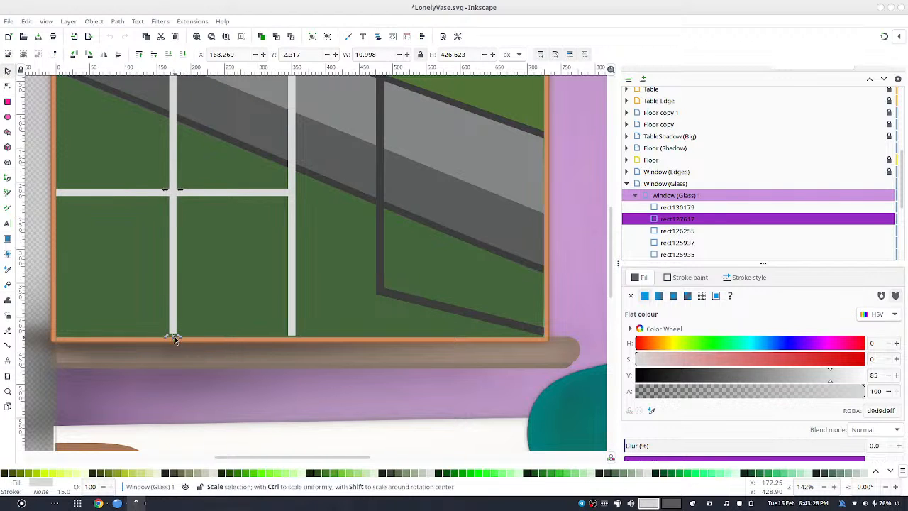
left_click_drag(172, 335, 175, 341)
left_click(289, 326)
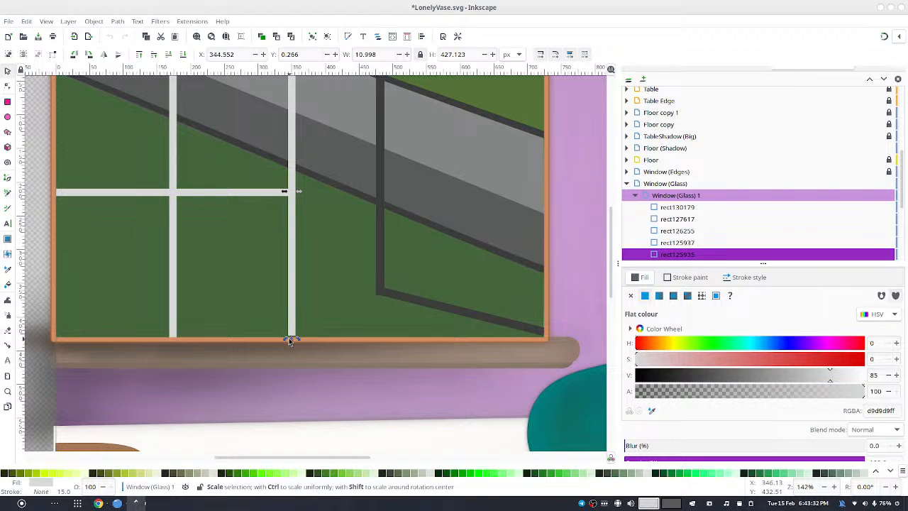
left_click_drag(290, 342, 291, 348)
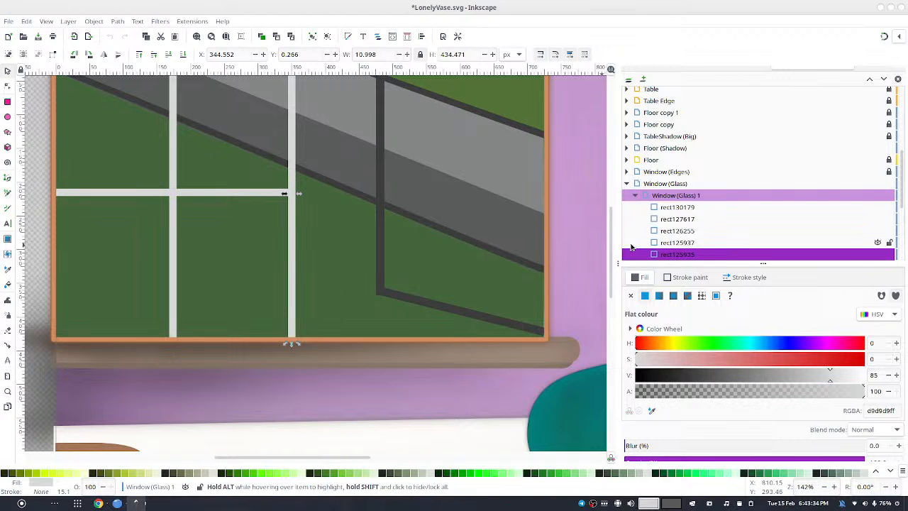
key("Escape")
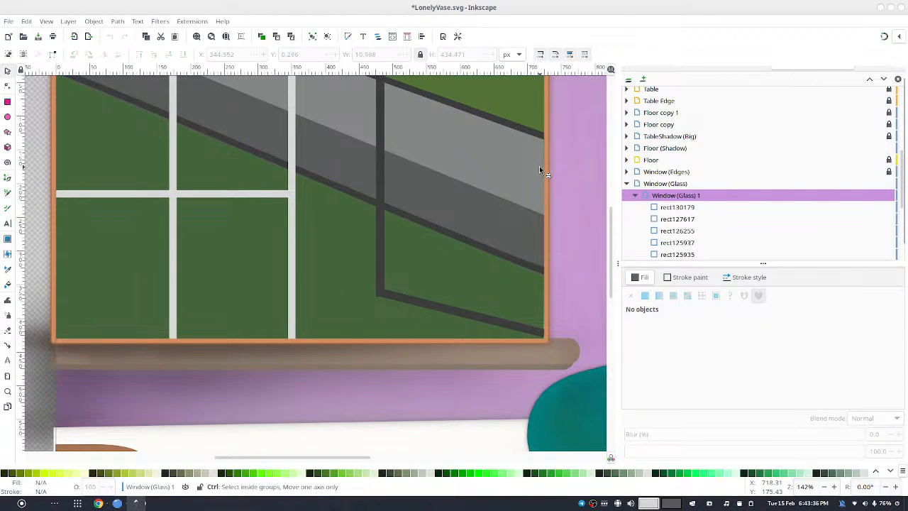
- Duplicate the sloping dark bar and place the copy higher up beside the dark vertical bar, at about X 479, Y 140 px
scroll(540, 166, "down", 1)
left_click_drag(494, 234, 407, 358)
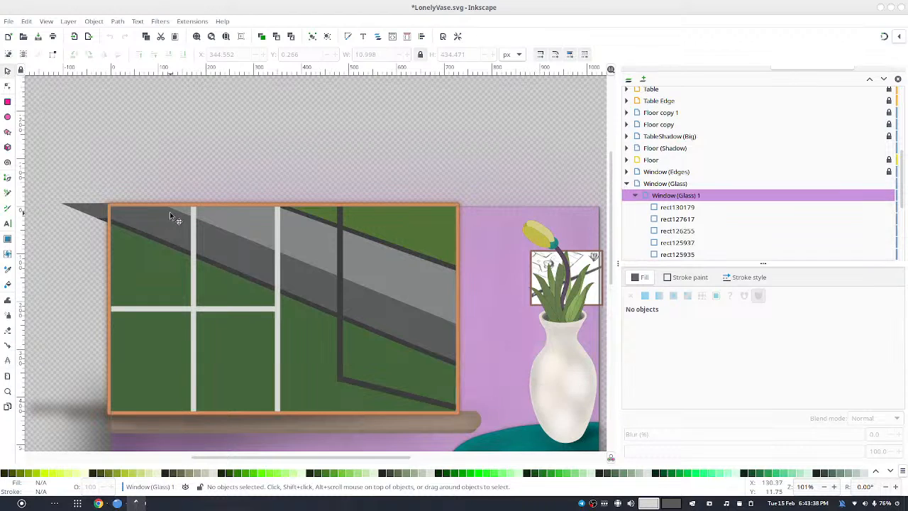
left_click(423, 399)
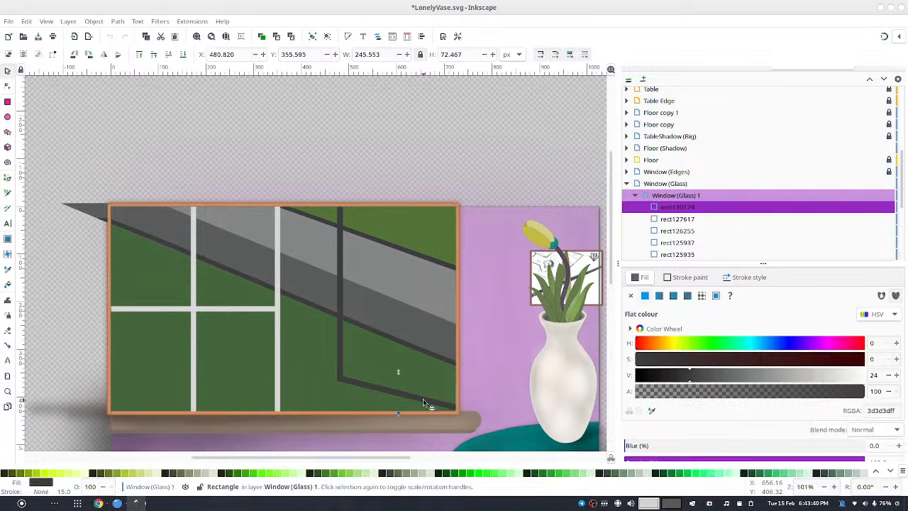
key("ctrl+d")
left_click_drag(423, 399, 422, 266)
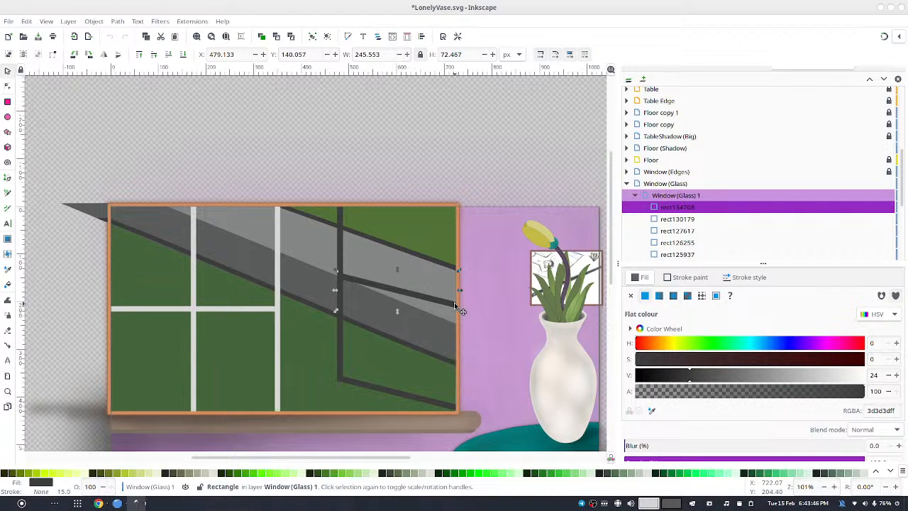
- Lengthen the copied sloping bar to about 255 px overall width and nudge it right so it starts at the dark vertical bar
key("r")
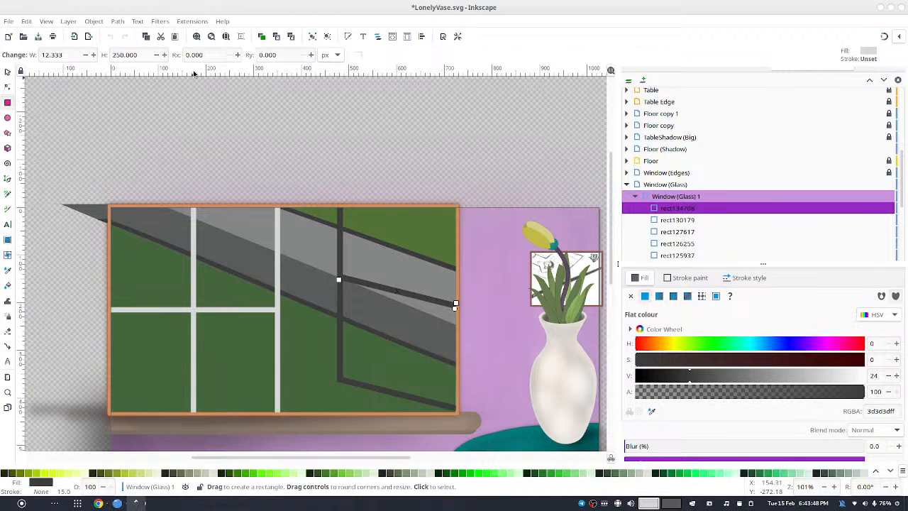
left_click(146, 57)
left_click(7, 71)
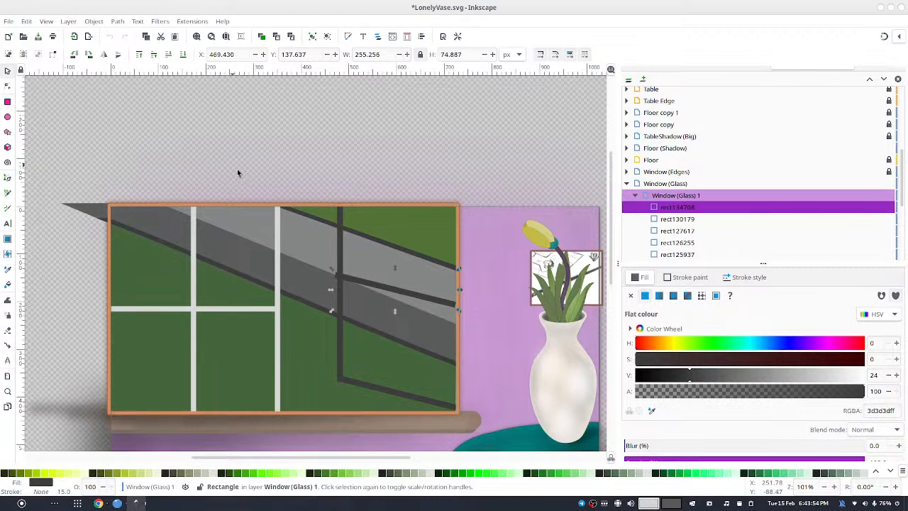
left_click(431, 292)
key("Right")
key("Right")
key("Right")
key("Right")
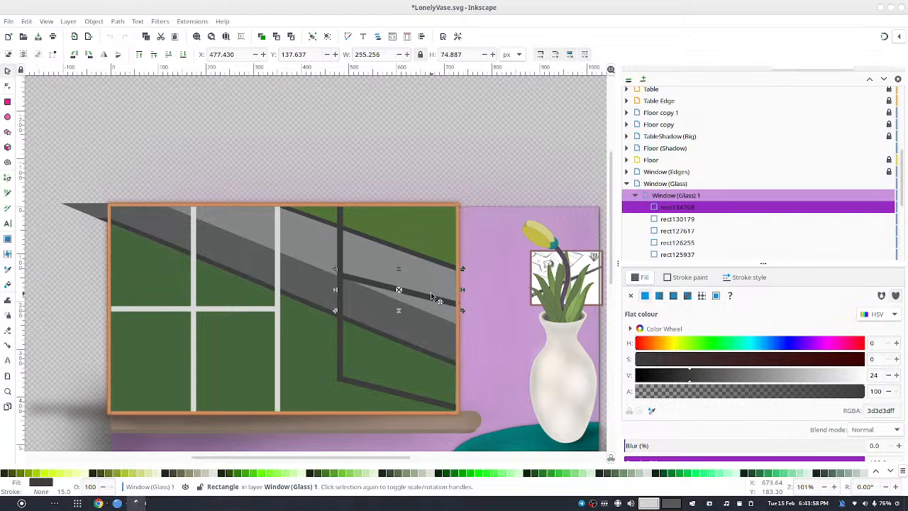
key("Right")
- Shorten the upper sloping bar to a rectangle height of 255 px and shift it back to about X 480 px
left_click(7, 103)
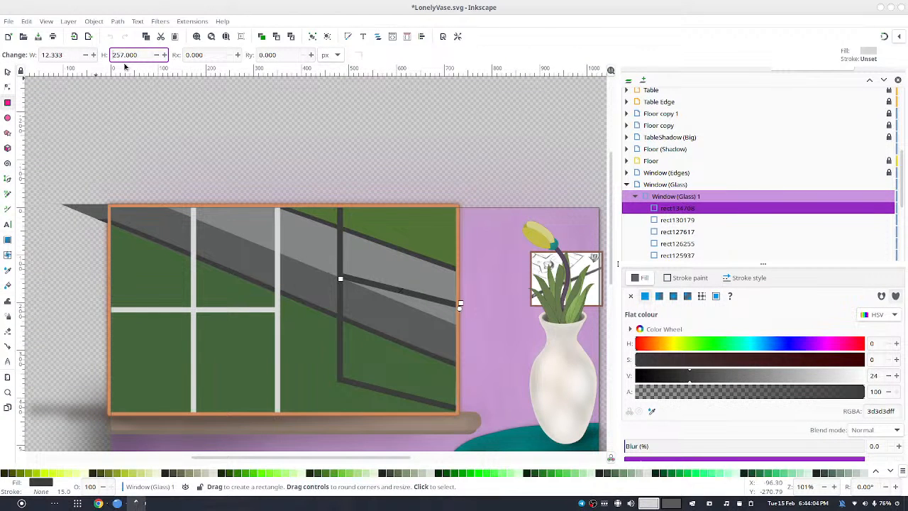
left_click(7, 72)
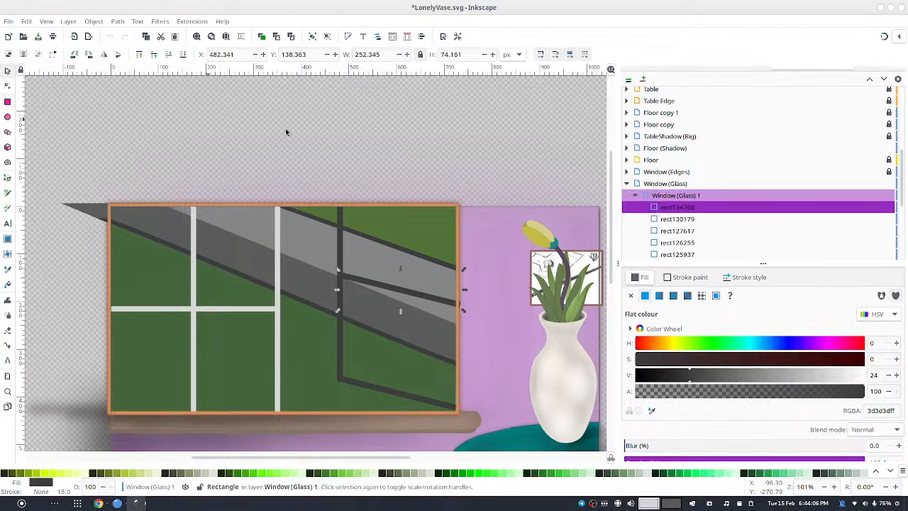
left_click(345, 137)
left_click(429, 293)
left_click(9, 105)
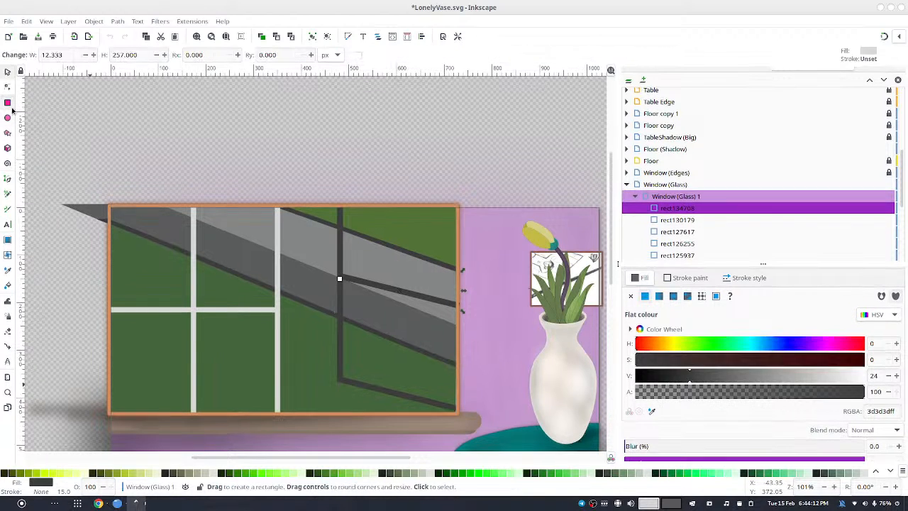
left_click(124, 57)
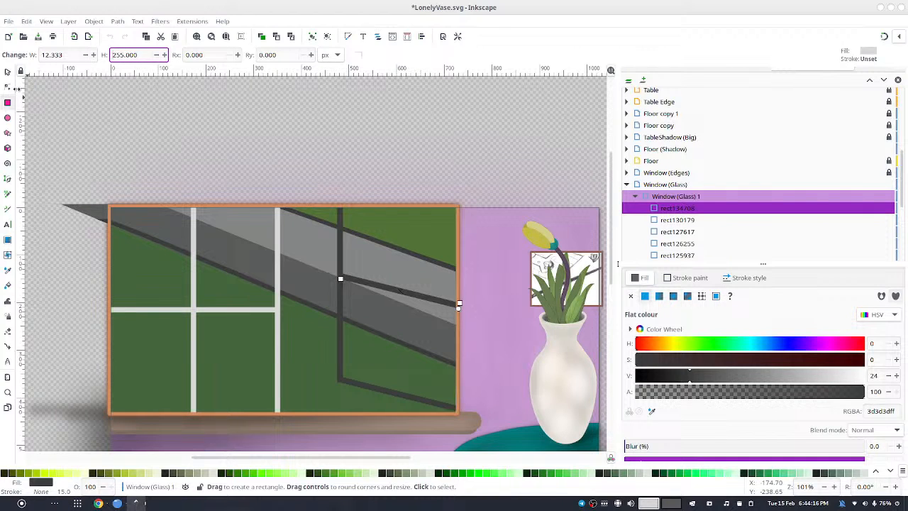
left_click(8, 73)
left_click(378, 151)
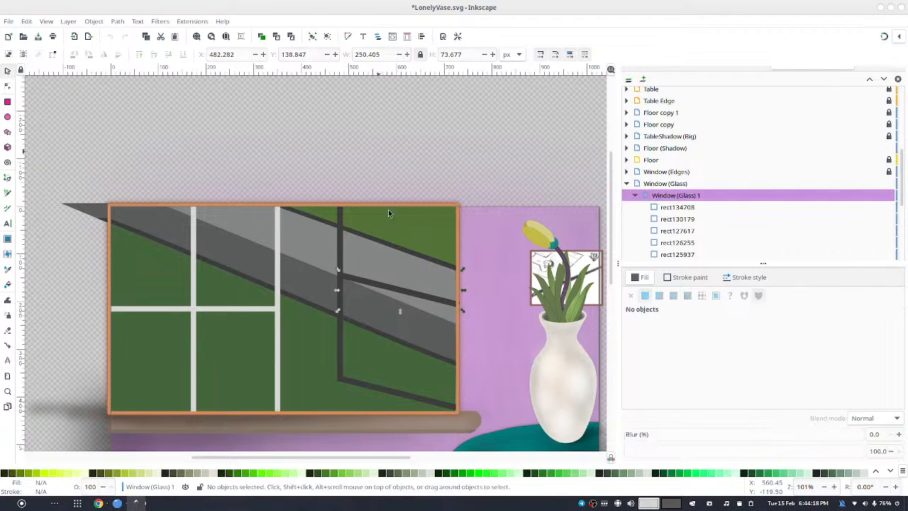
left_click(419, 298)
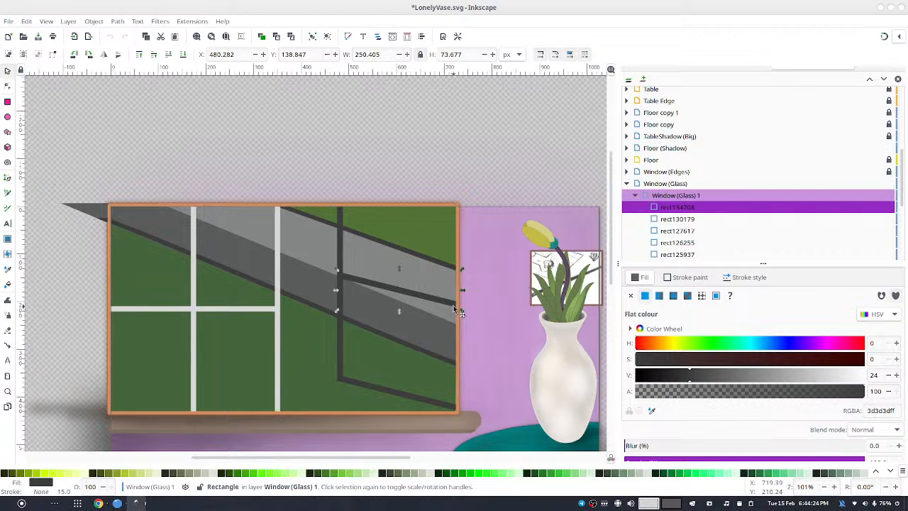
left_click(451, 304)
left_click(177, 316)
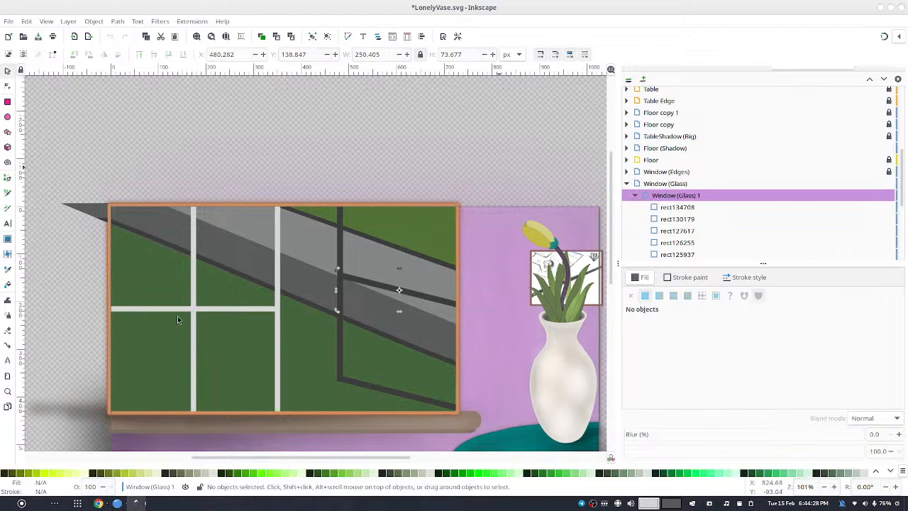
- Duplicate the first light grey vertical bar, place it at about X 596 px and shorten it to about 398 px high above the lower sloping bar
left_click(200, 257)
key("ctrl+d")
left_click_drag(200, 257, 452, 260)
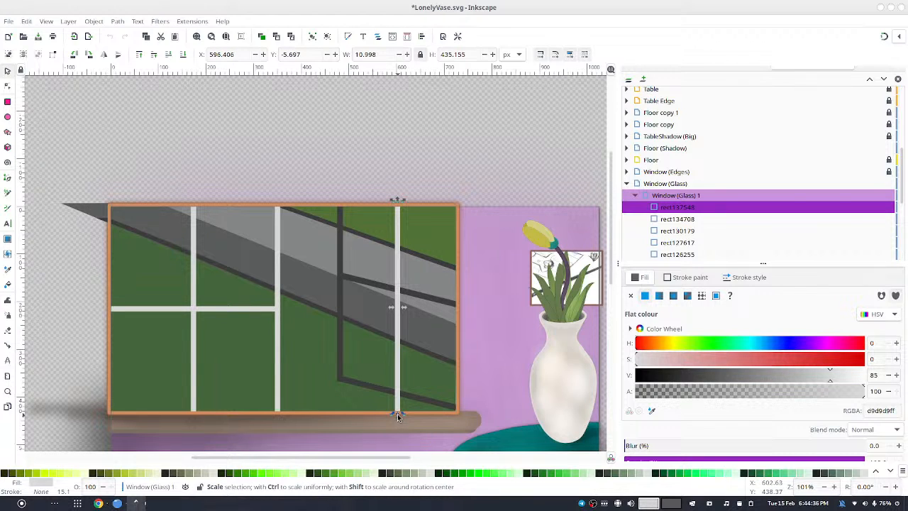
left_click_drag(398, 417, 392, 398)
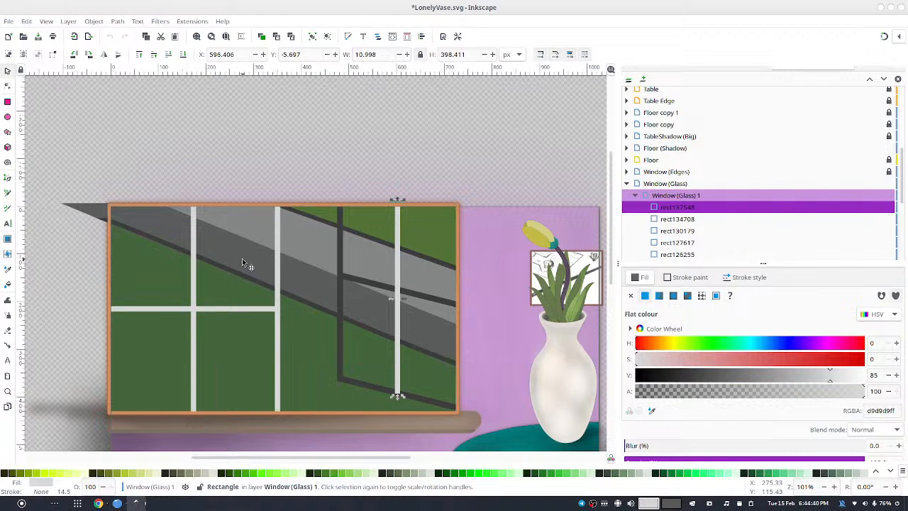
- Recolour the open right-hand pane's four bars, both vertical and both sloping, to grey with HSV value 85, and group them
left_click(340, 273, "shift")
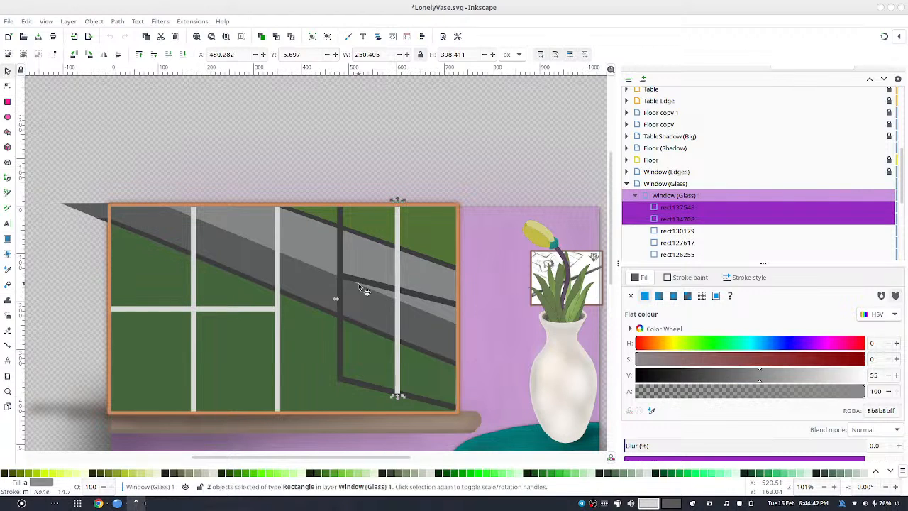
left_click(389, 302, "shift")
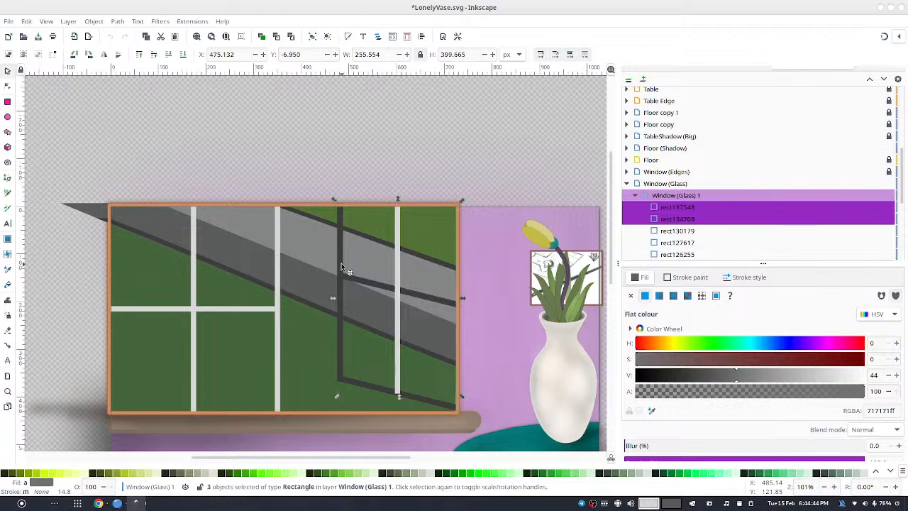
left_click(785, 374)
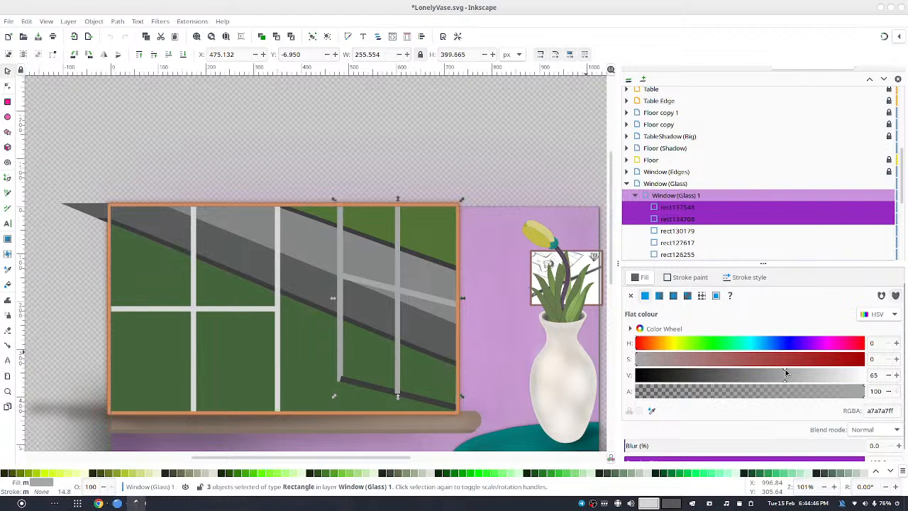
key("shift")
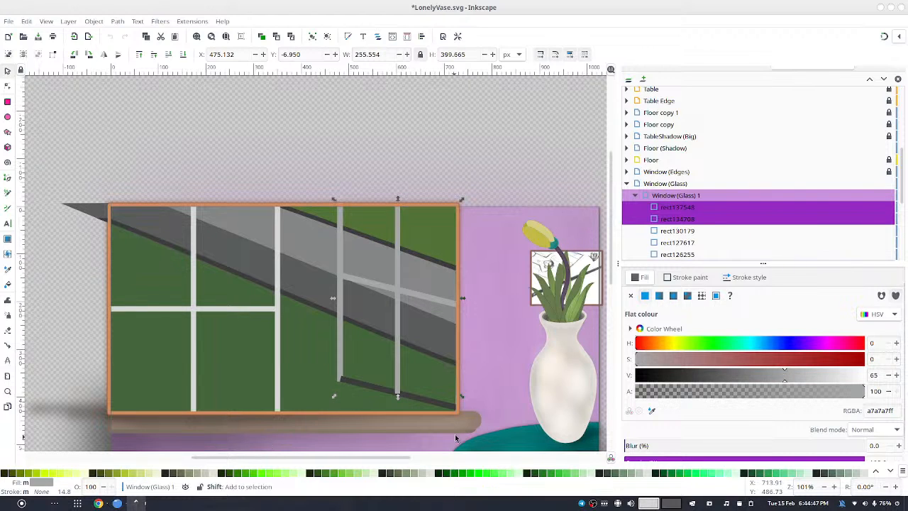
left_click(435, 405, "shift")
left_click(817, 374)
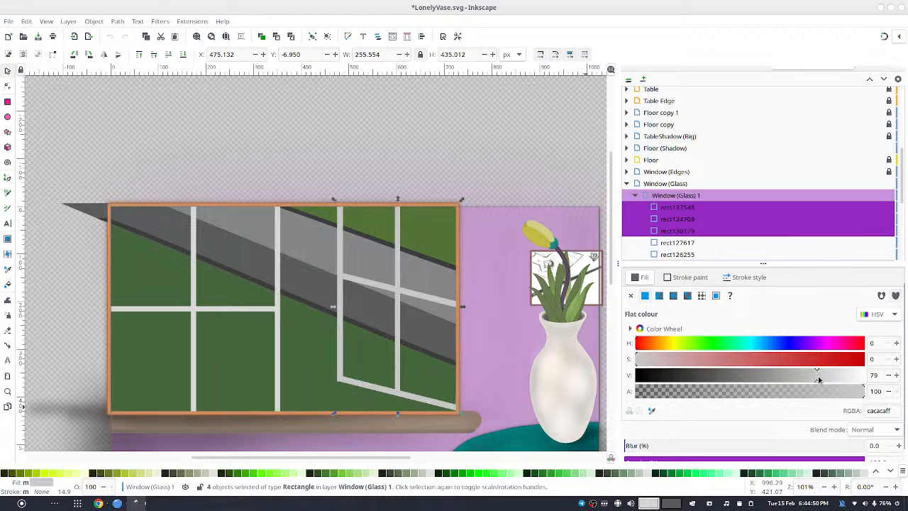
left_click(834, 380)
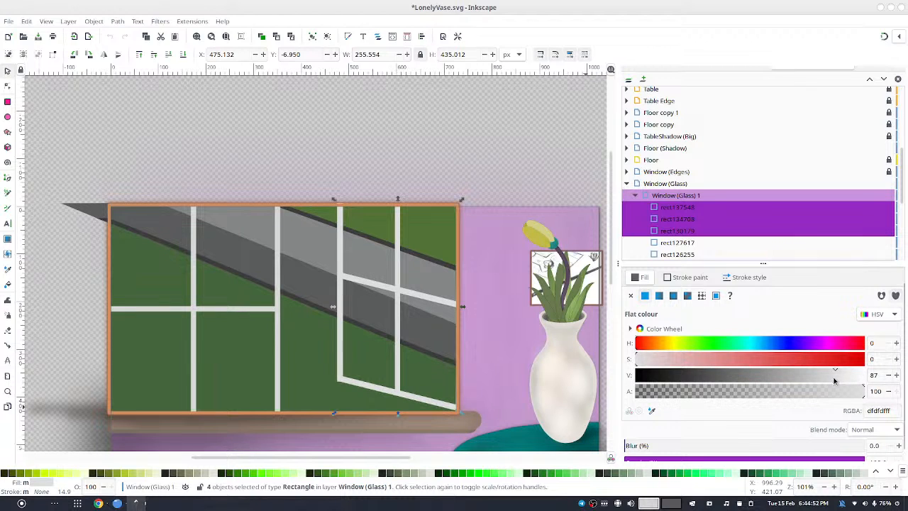
left_click(890, 376)
left_click(890, 377)
left_click(890, 377)
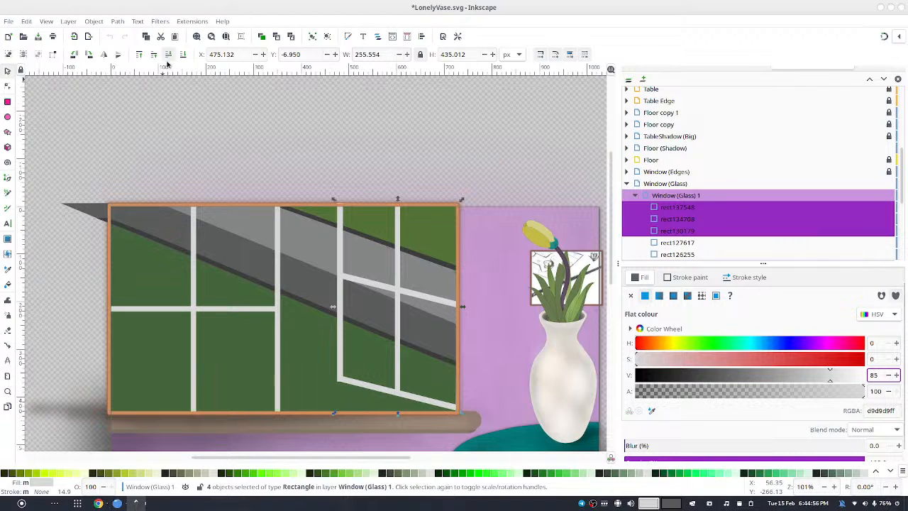
left_click(313, 37)
left_click(506, 171)
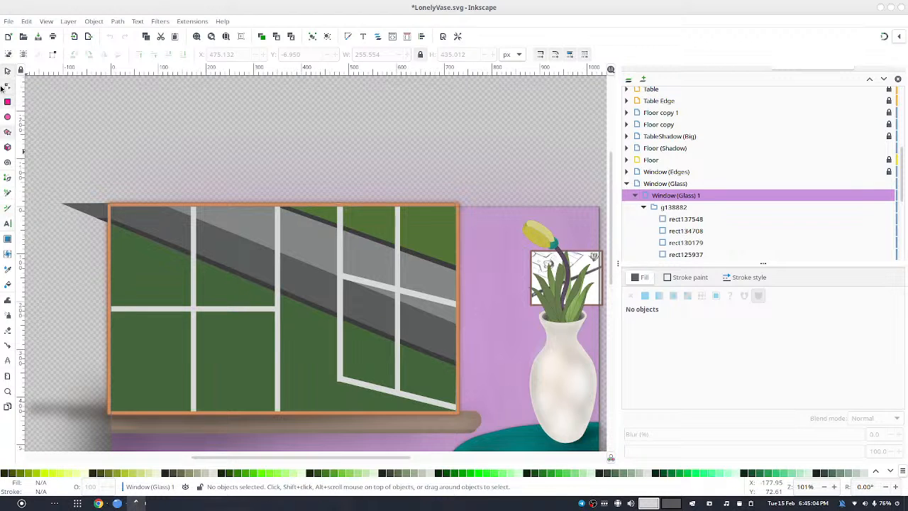
- Draw a rectangle about 347 × 435 px covering the left half of the window inside the orange frame
left_click(7, 101)
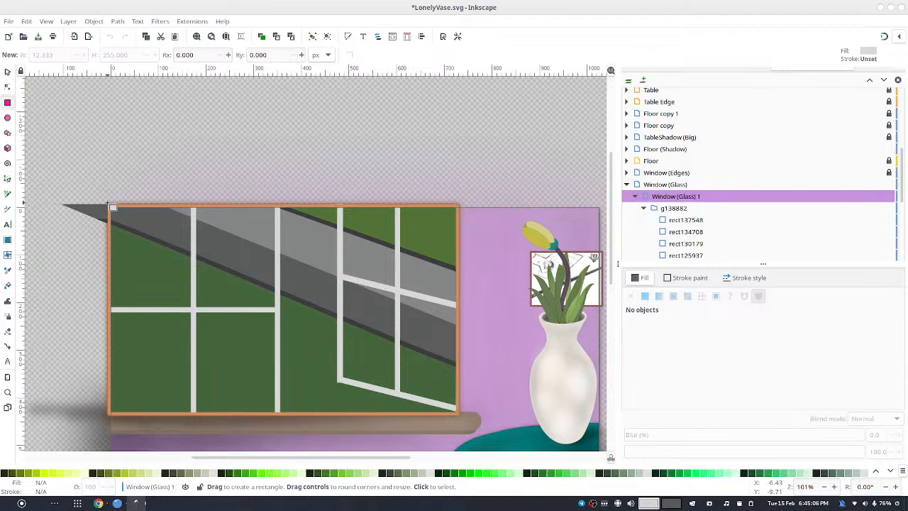
left_click_drag(106, 204, 281, 418)
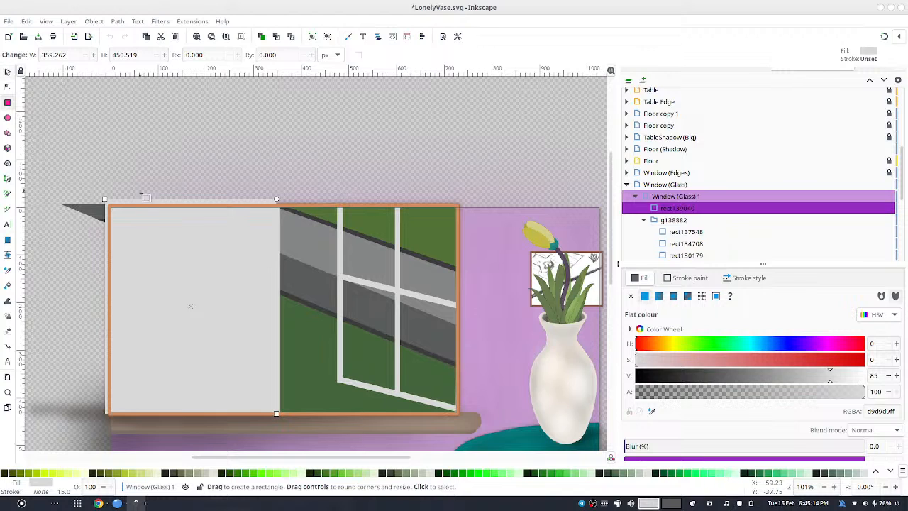
left_click_drag(119, 211, 115, 210)
left_click(7, 71)
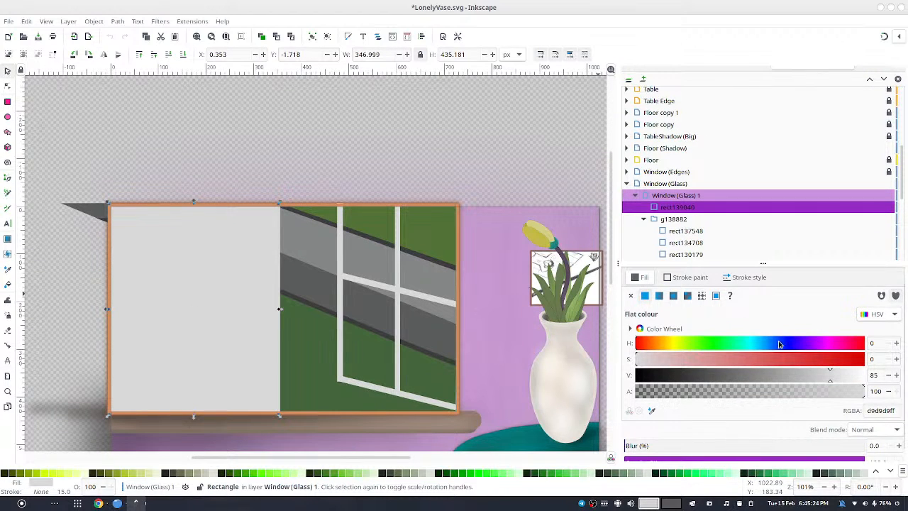
- Tint the new rectangle pale cyan with hue 182 and saturation 15
left_click(752, 347)
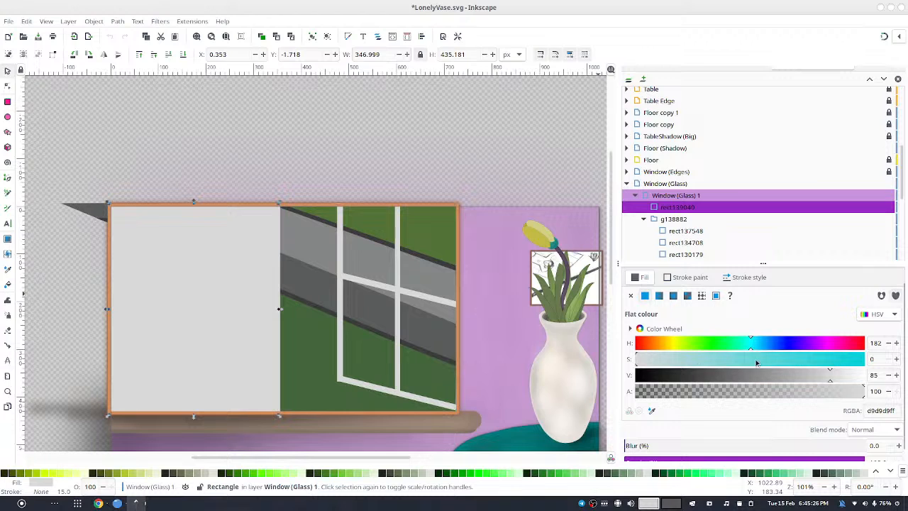
left_click(707, 366)
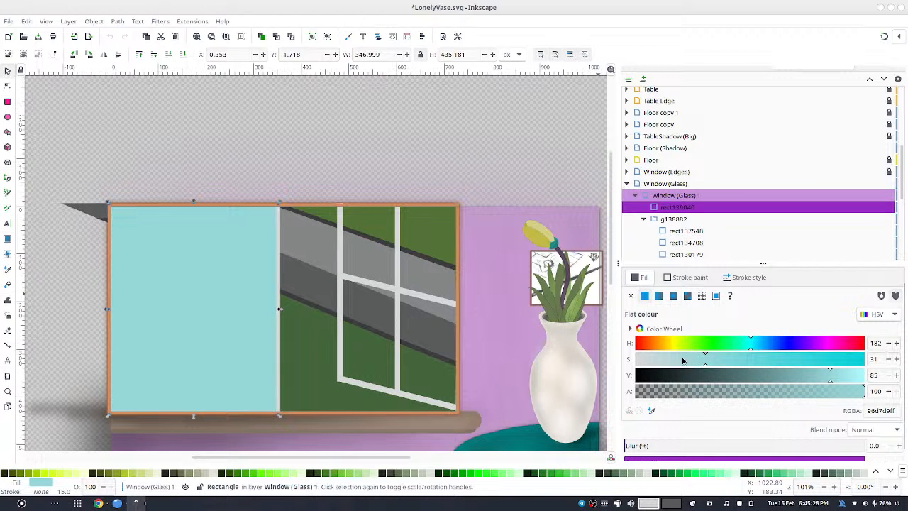
left_click(671, 363)
- Try a translucent flat fill on the pale cyan rectangle with an alpha of 13
left_click(714, 391)
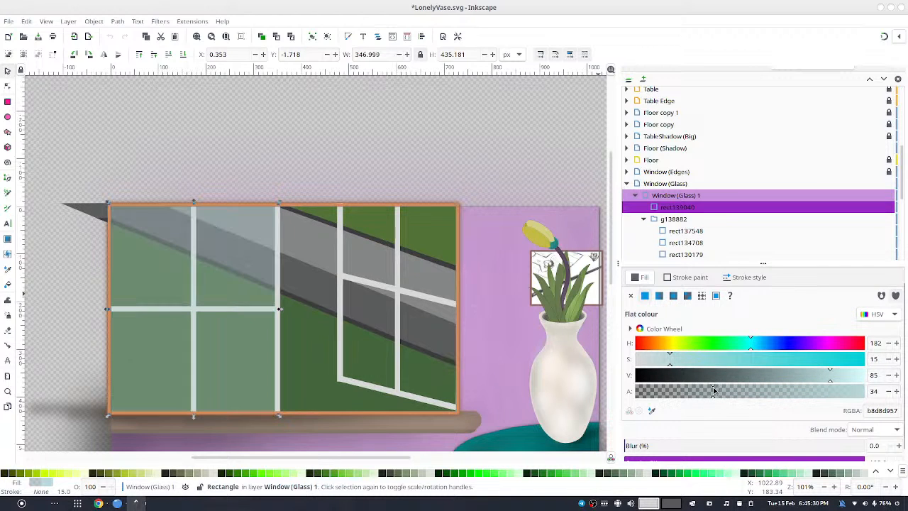
left_click(679, 391)
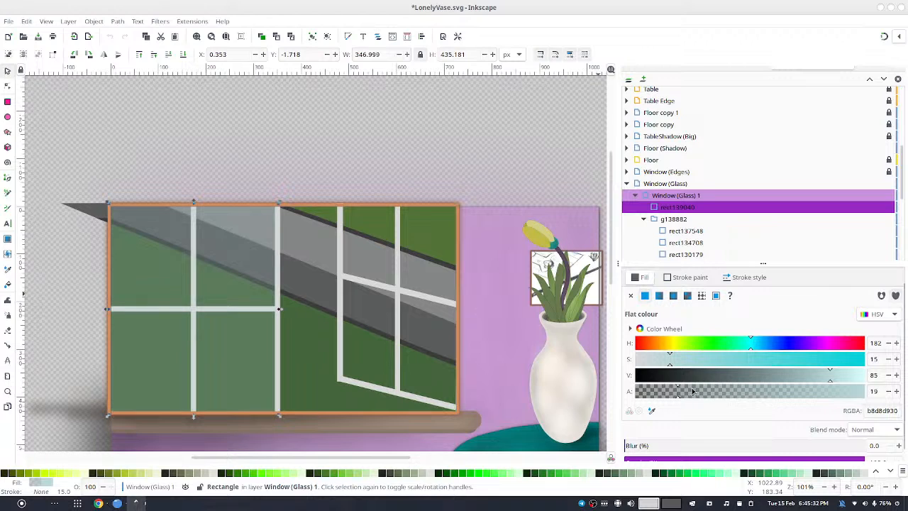
left_click(671, 391)
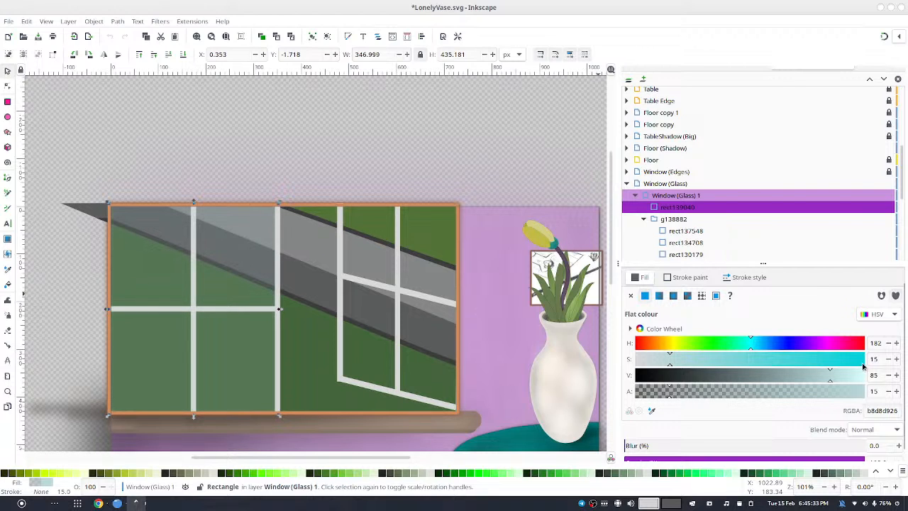
left_click(889, 392)
left_click(889, 391)
left_click(888, 392)
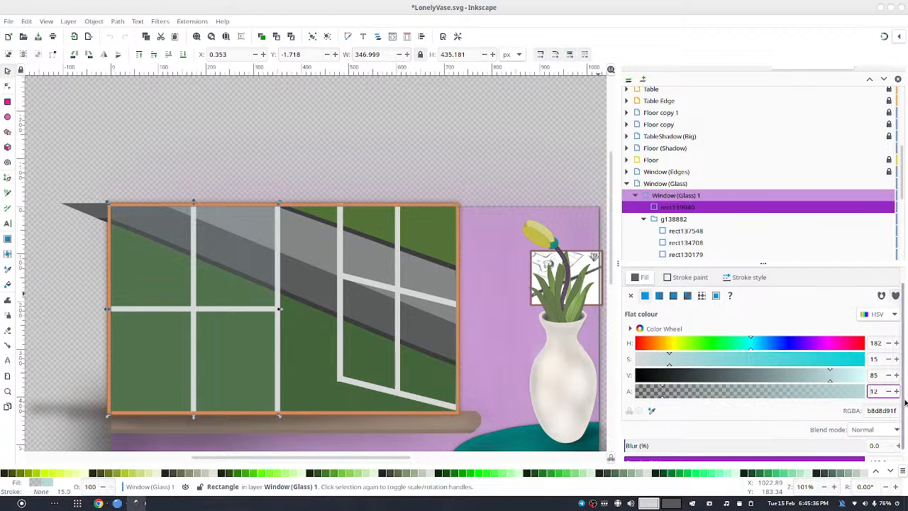
left_click(897, 392)
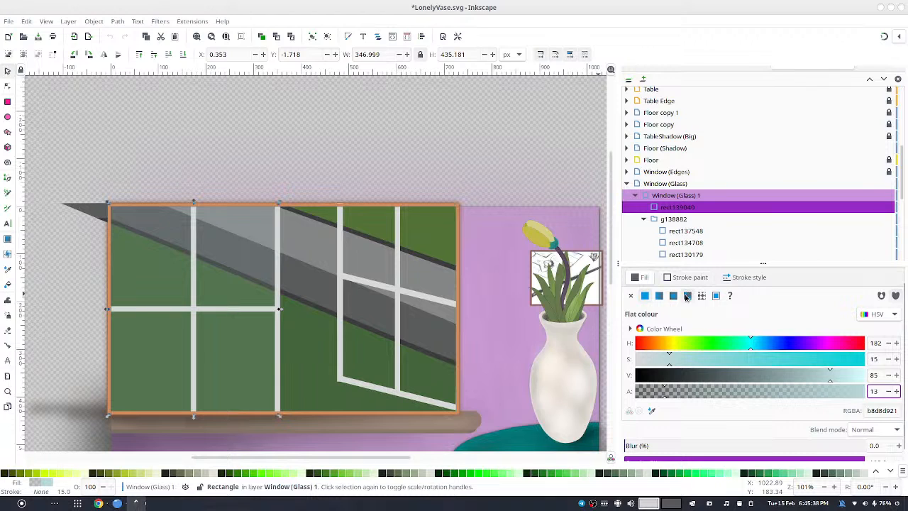
- Change the cyan rectangle's fill to a linear gradient with alpha 5 at the first stop and 7 at the last, and deselect it
left_click(661, 296)
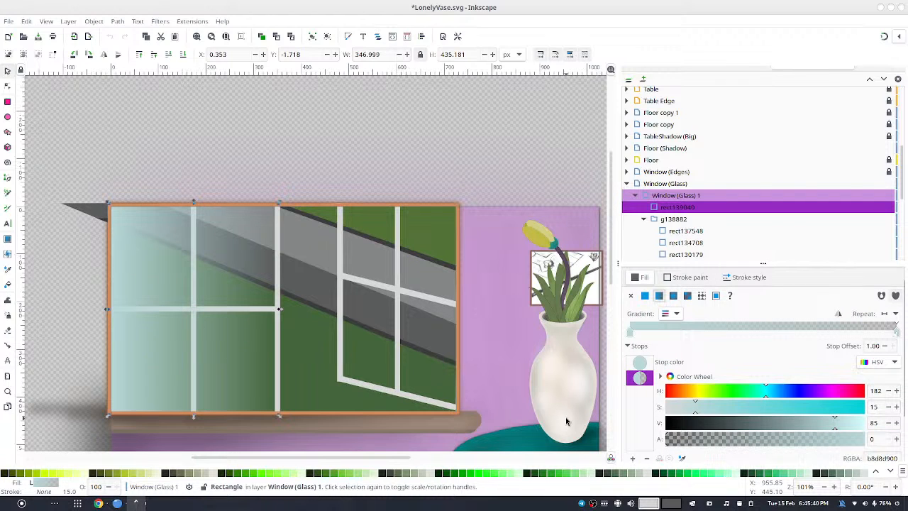
left_click(724, 441)
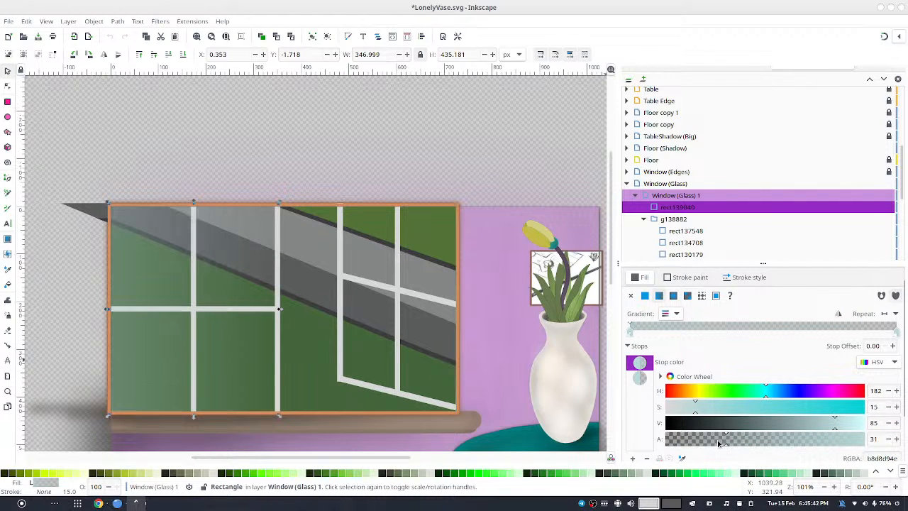
left_click(693, 440)
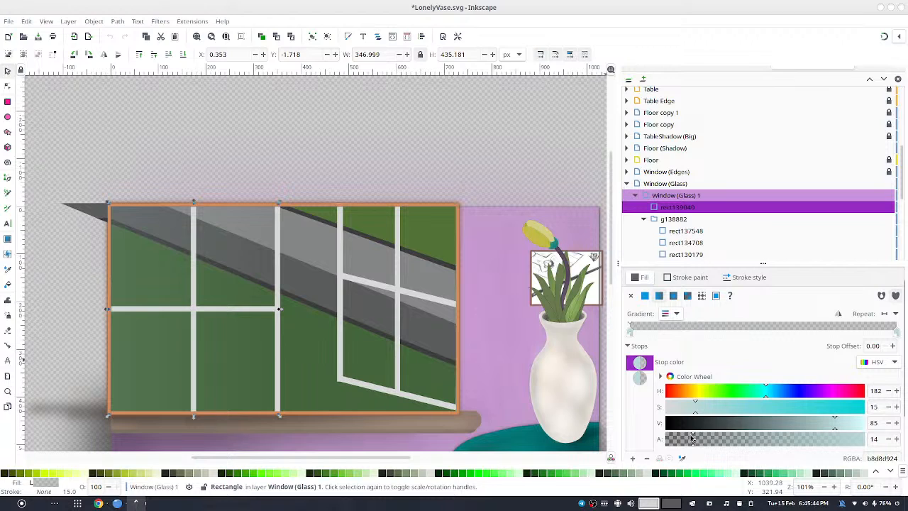
left_click(637, 378)
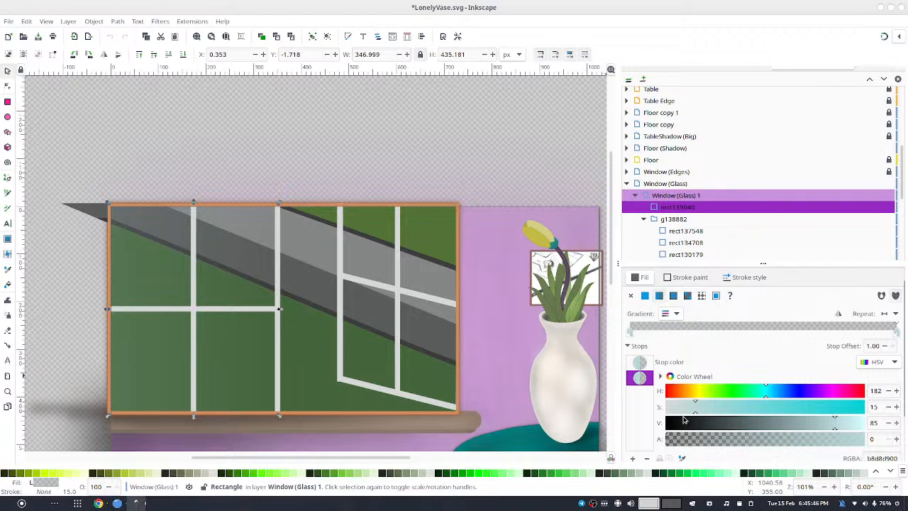
left_click(679, 440)
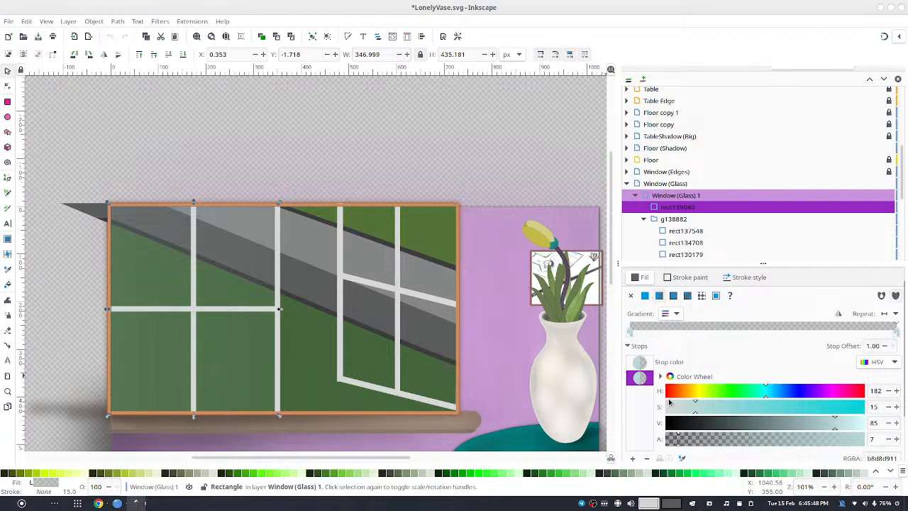
left_click(640, 363)
left_click(676, 439)
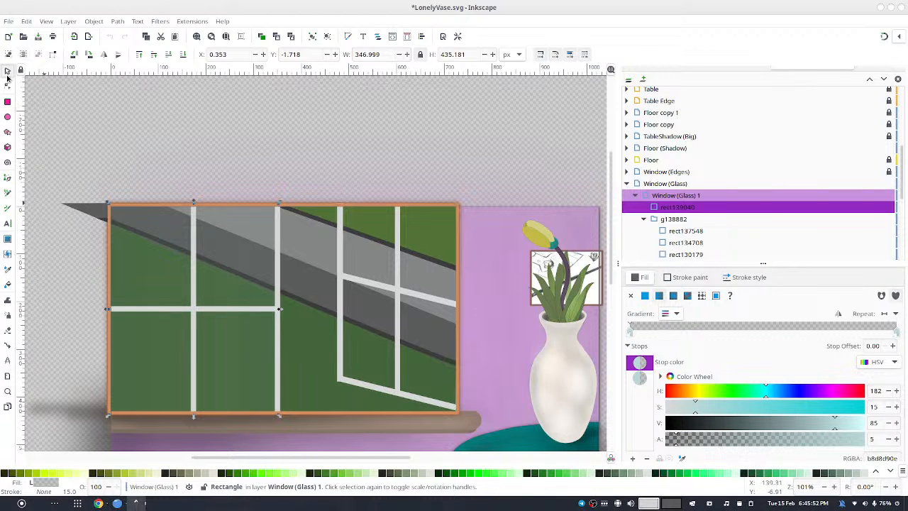
left_click(233, 142)
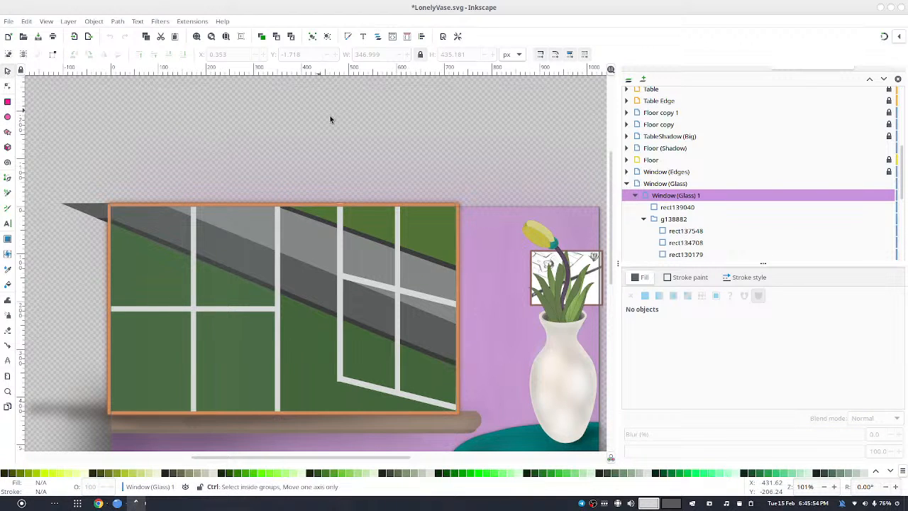
- Duplicate the translucent glass rectangle and place the copy over the window's right side, at about X 502, Y -38 px
scroll(333, 123, "down", 4, "ctrl")
scroll(335, 122, "up", 2, "ctrl")
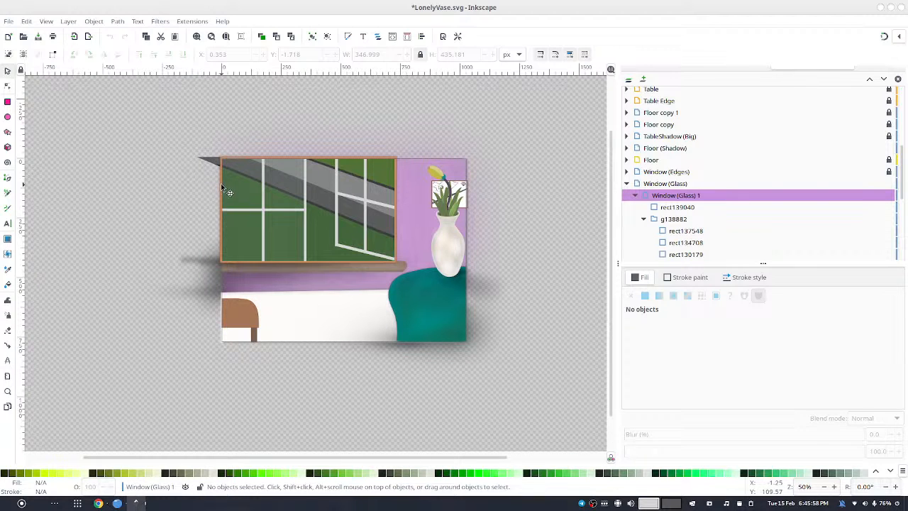
left_click_drag(221, 183, 355, 171)
key("r")
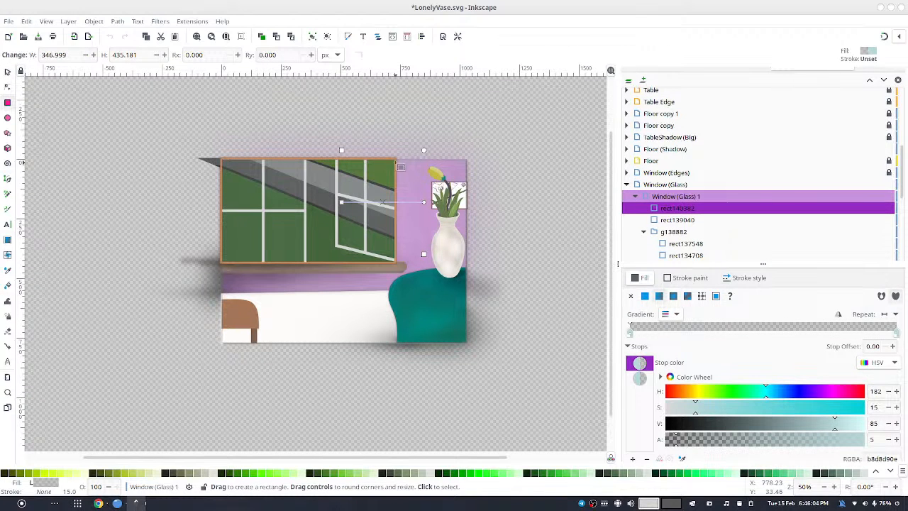
left_click(9, 71)
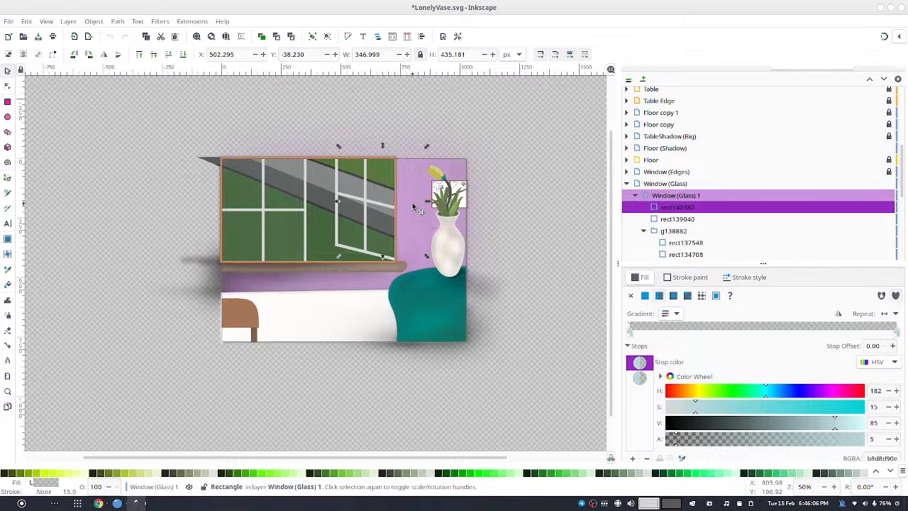
- Narrow the glass copy to about 244 px, skew it to slope down to the right, and move it to about X 483, Y -79 px
left_click_drag(408, 202, 404, 209)
left_click(383, 199)
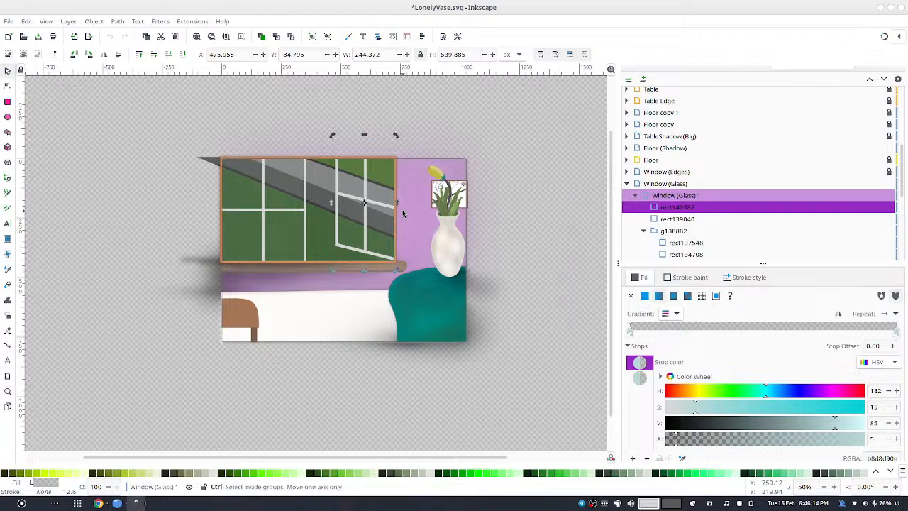
scroll(402, 213, "up", 6)
scroll(403, 213, "down", 2)
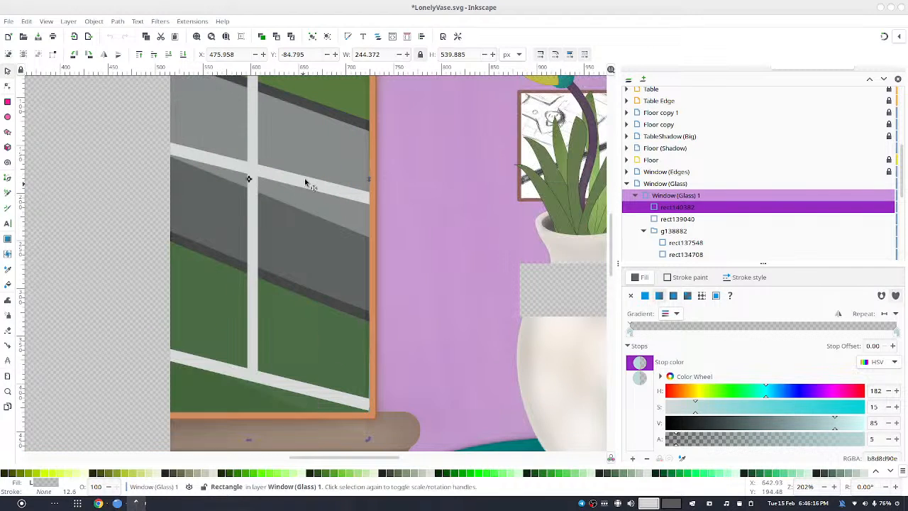
left_click_drag(335, 162, 342, 168)
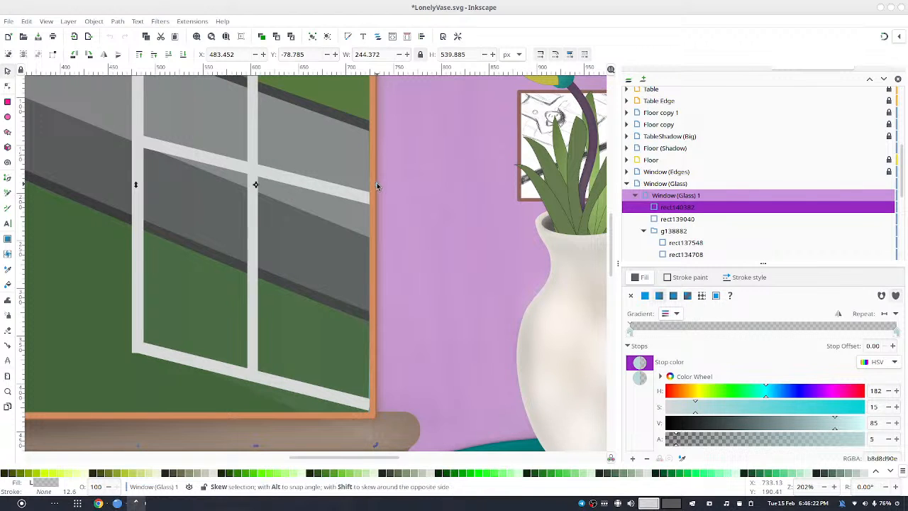
- Reduce the glass copy's skew to follow the sloping bars and lower its top edge for an overall height of about 483 px
left_click_drag(380, 182, 374, 160)
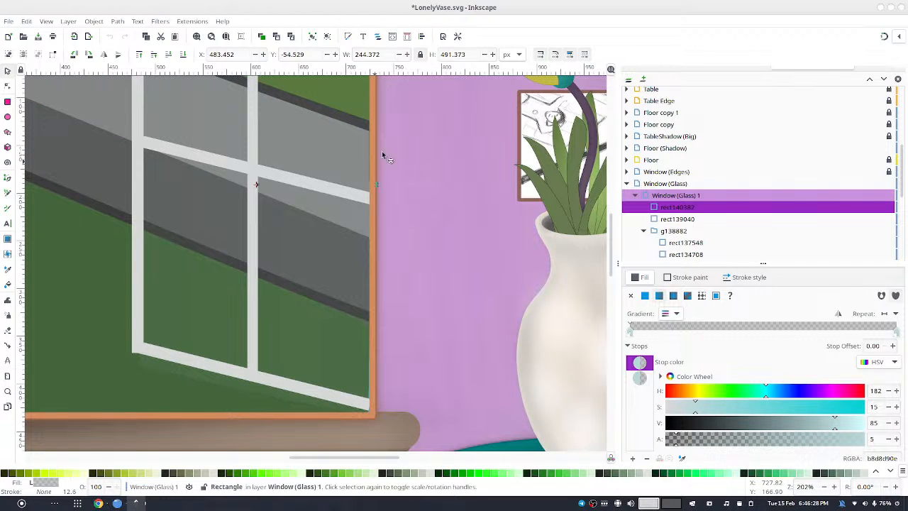
left_click_drag(459, 151, 479, 258)
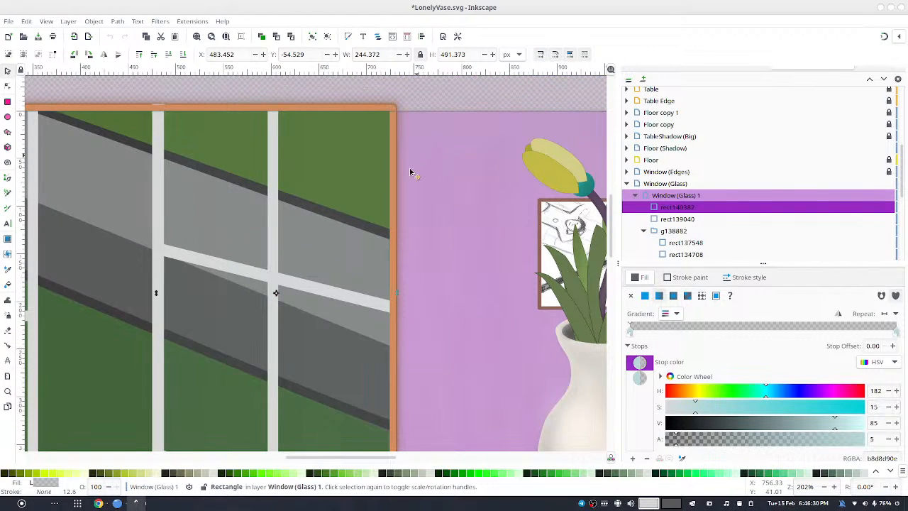
scroll(411, 171, "up", 3)
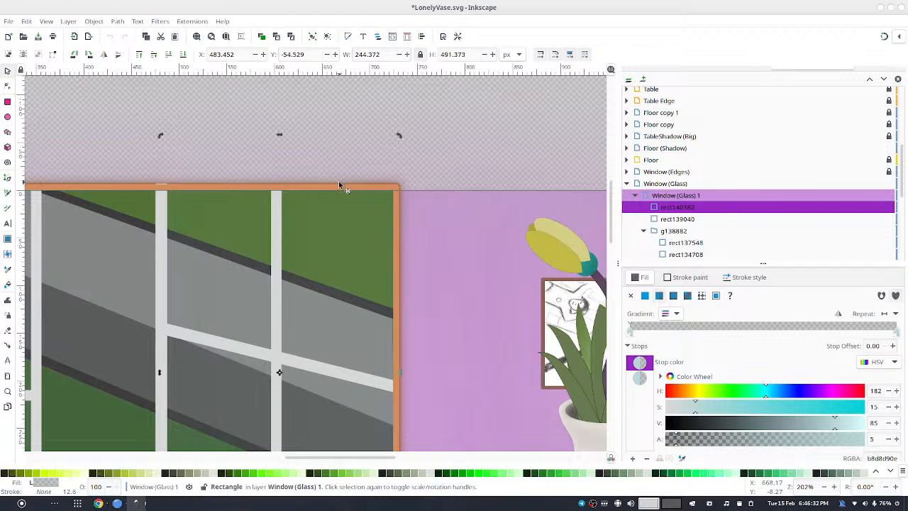
left_click(375, 228)
left_click(351, 252)
left_click_drag(279, 134, 280, 142)
left_click_drag(409, 242, 412, 72)
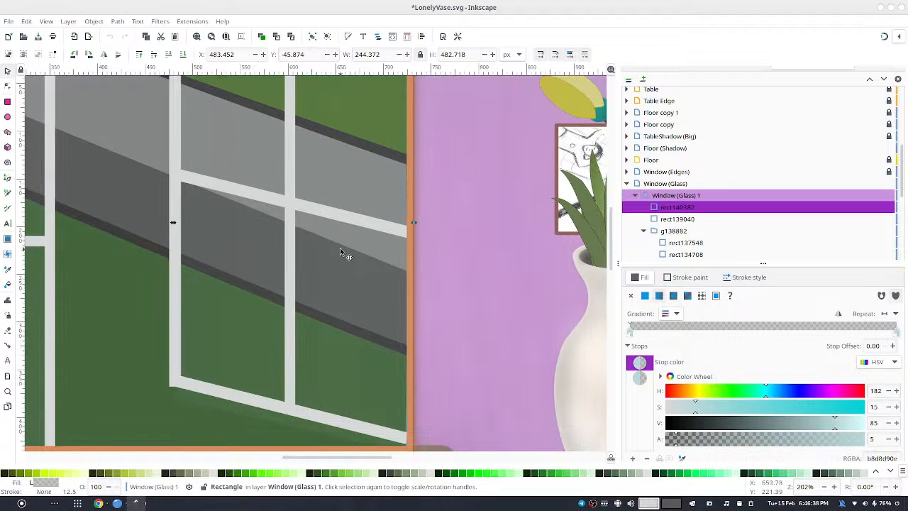
- Move the glass copy over the angled window pane to about X 489, Y -59 px
mouse_move(381, 313)
left_mouse_down()
mouse_move(381, 292)
mouse_move(390, 316)
left_mouse_up()
scroll(432, 288, "down", 5)
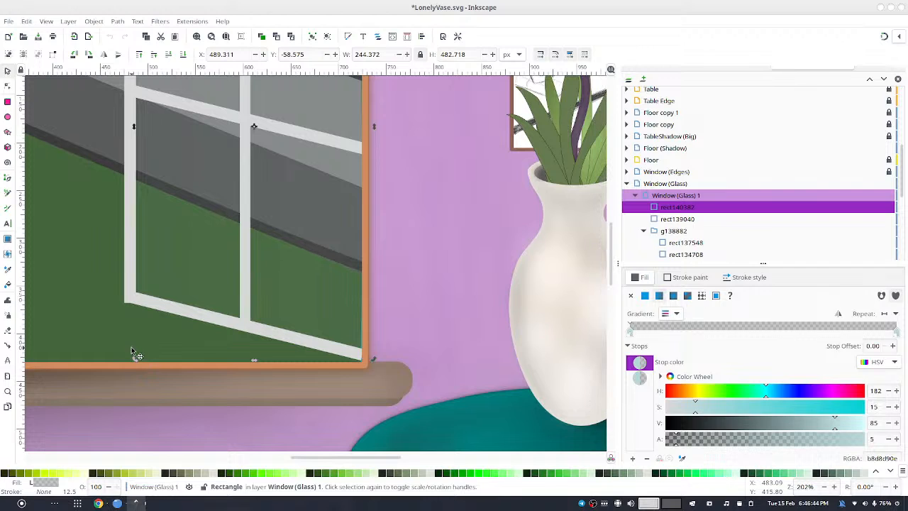
left_click(310, 366)
key("n")
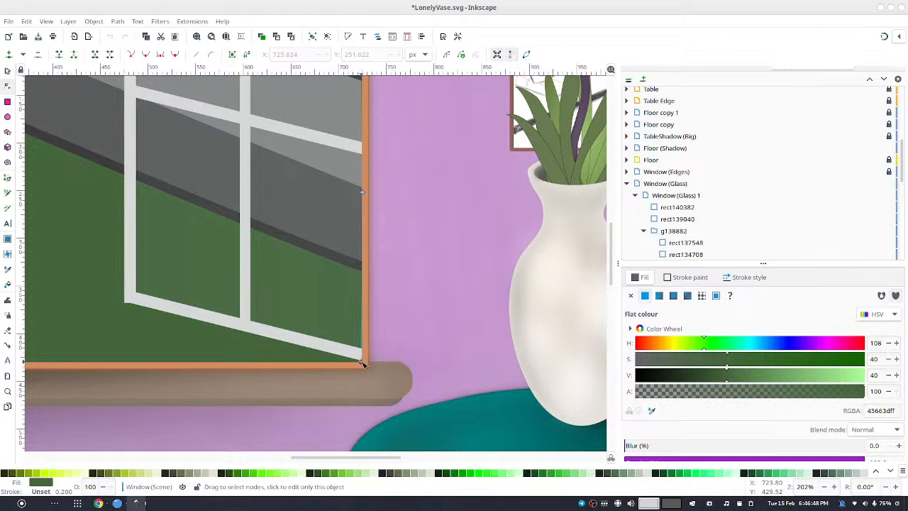
mouse_move(362, 364)
left_mouse_down()
mouse_move(368, 368)
mouse_move(361, 361)
left_mouse_up()
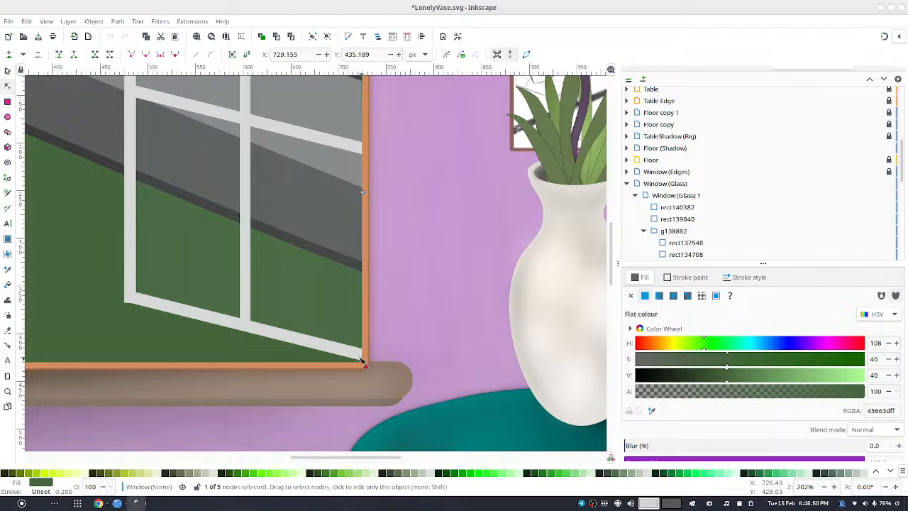
left_click(362, 361)
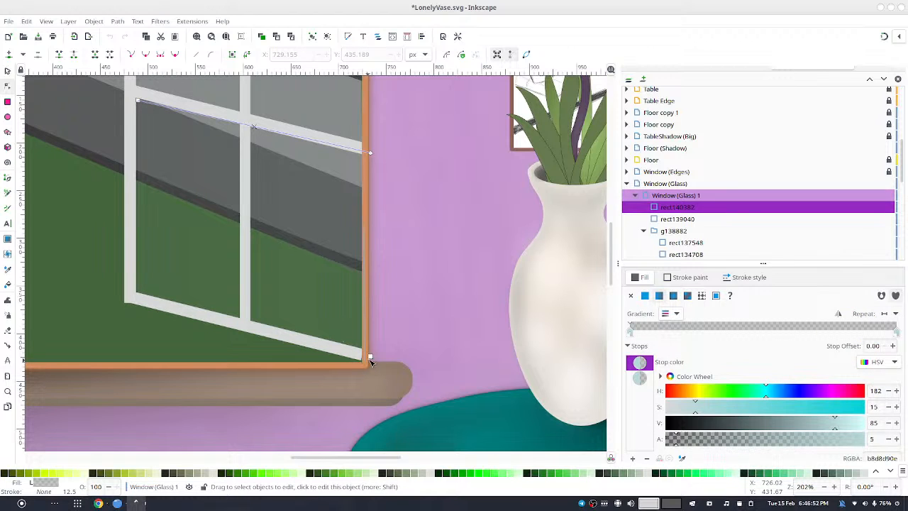
left_click(7, 71)
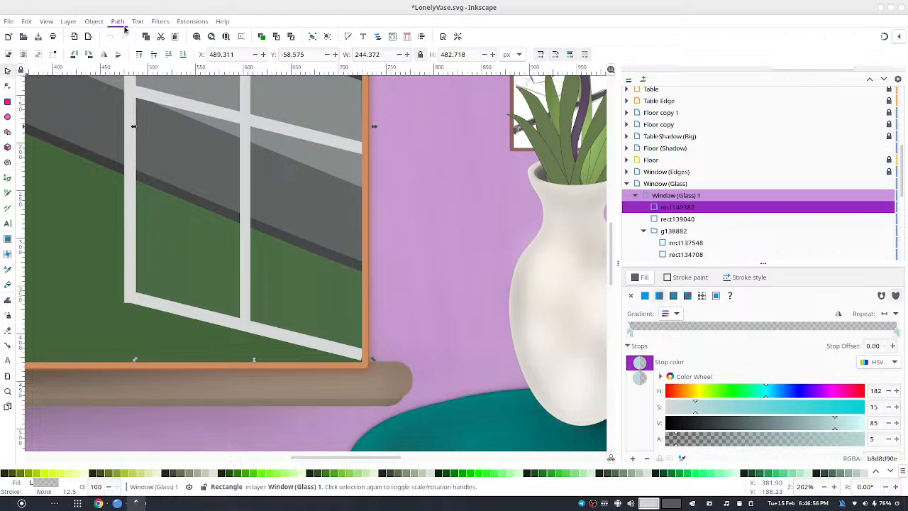
- Try converting the glass copy to a path and reshaping it by its lower right corner node
key("ctrl+shift+c")
key("n")
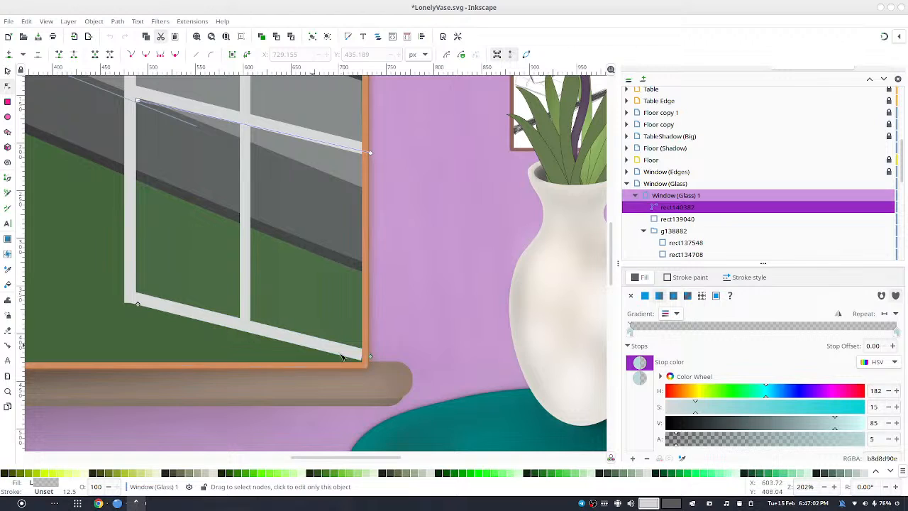
left_click_drag(379, 336, 311, 442)
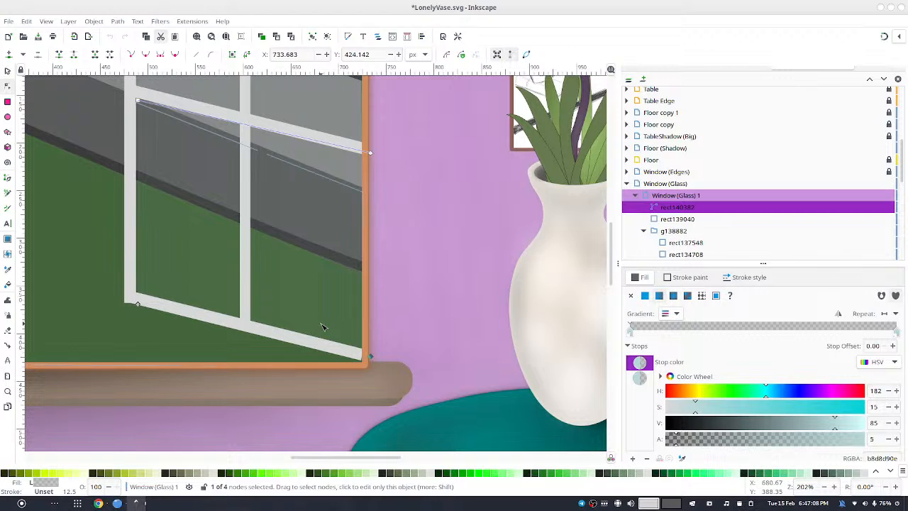
key("Escape")
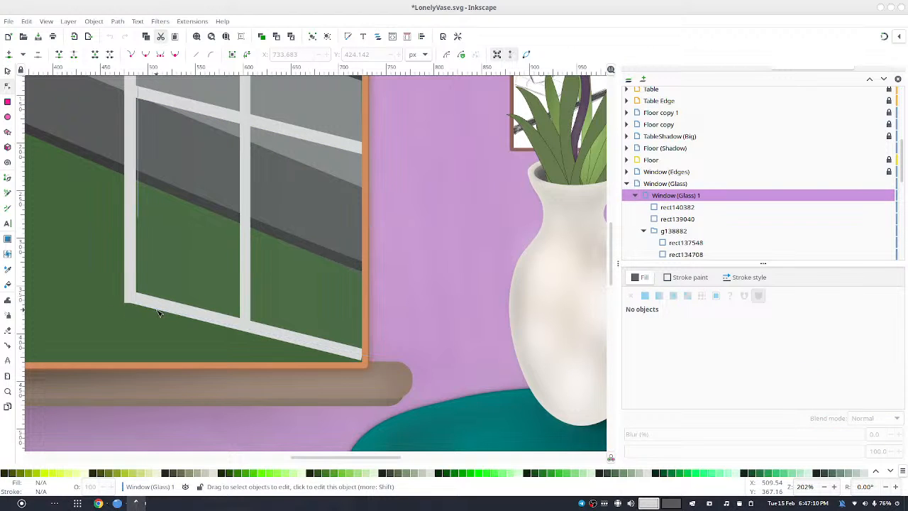
- Reselect the glass copy and lower it one level, behind the group of pane bars
left_click(157, 308)
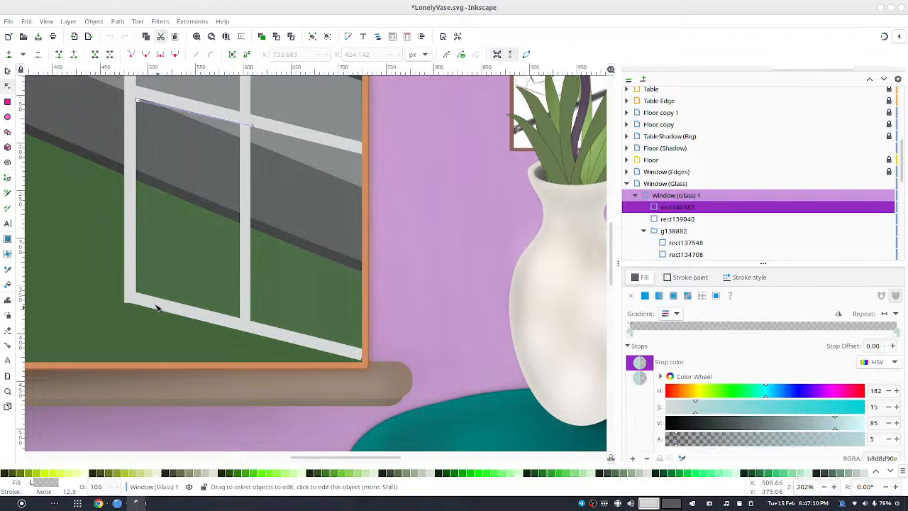
left_click(8, 70)
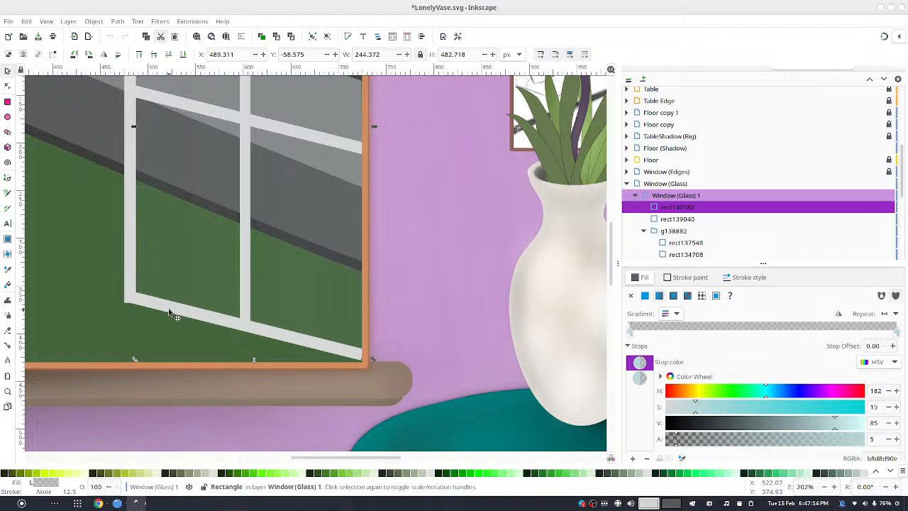
key("r")
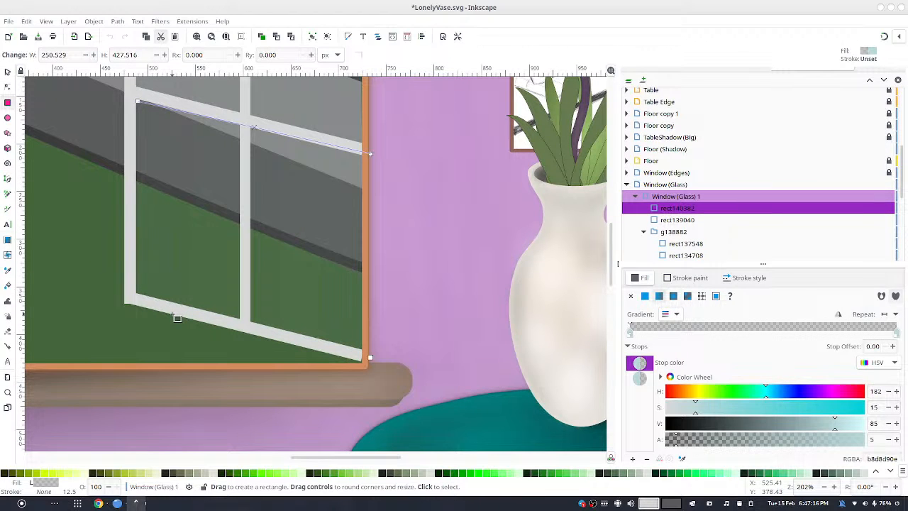
left_click(14, 71)
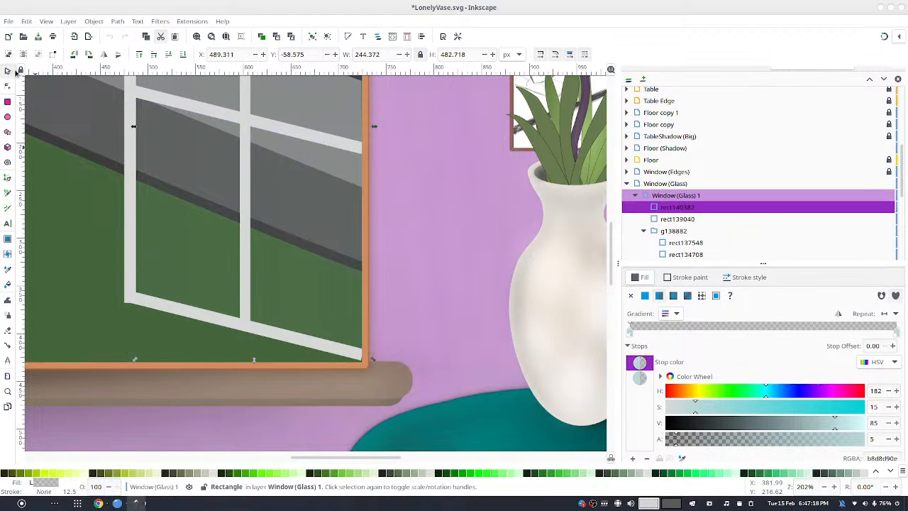
left_click(170, 57)
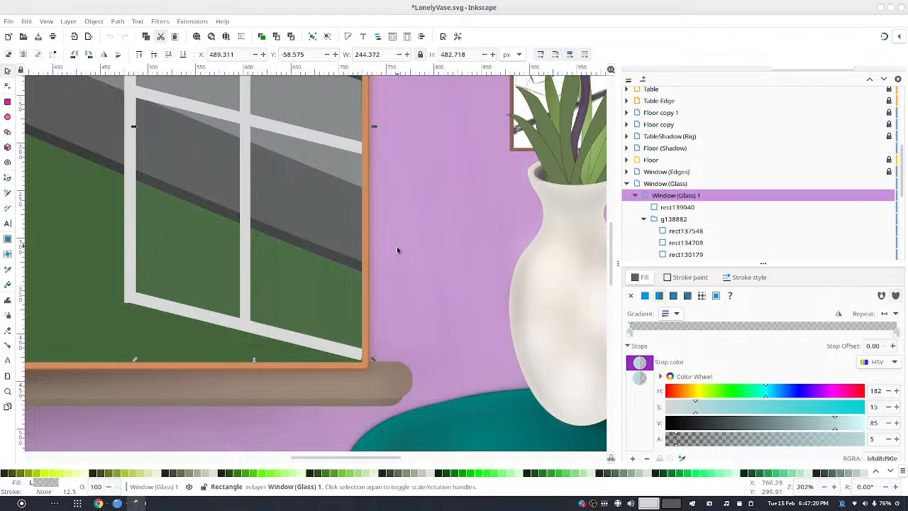
- Lower the pane bar group beneath the glass copy, and restore the order by lowering the glass behind the bars again
left_click(296, 348)
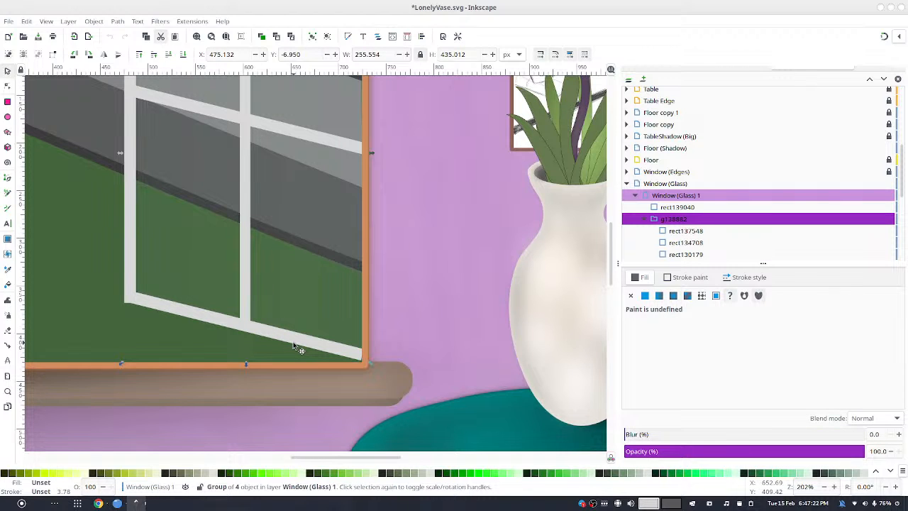
left_click(169, 55)
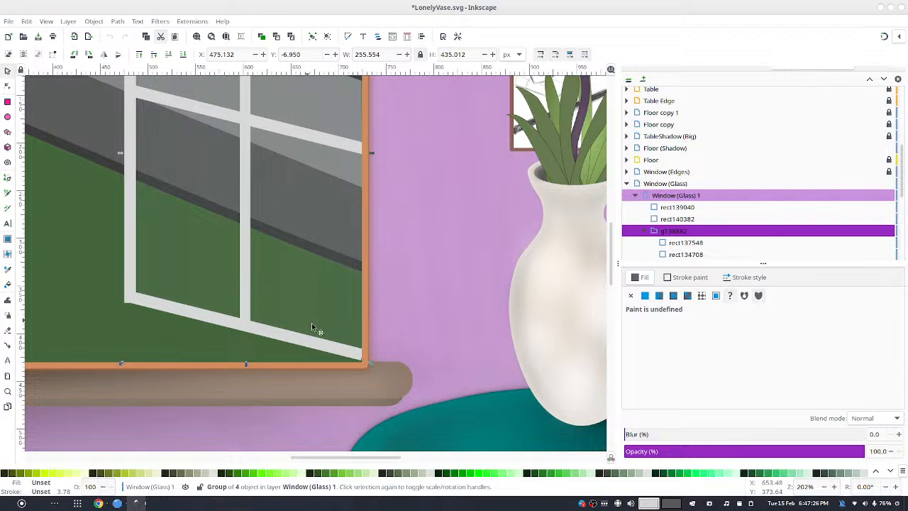
double_click(335, 353)
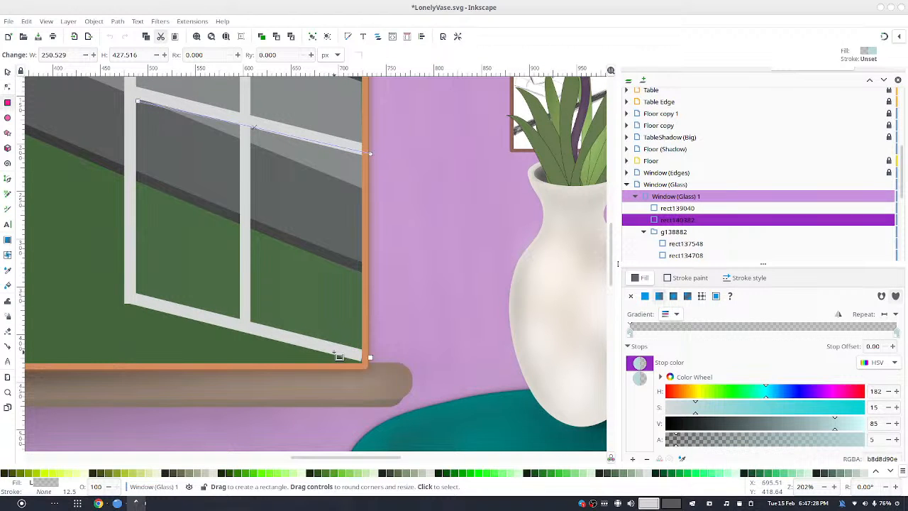
left_click(7, 71)
left_click(168, 55)
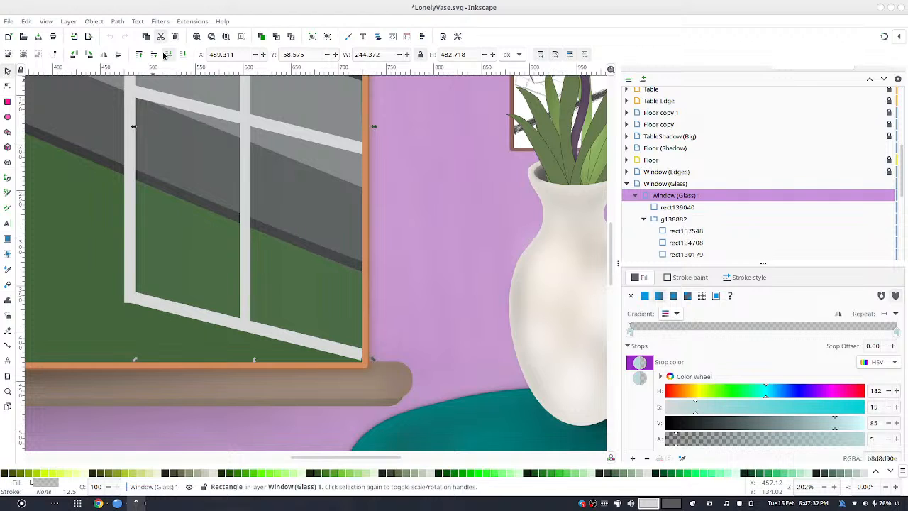
- Inside the pane bar group, nudge the sloping bottom bar's lower right corner node to X 727.389, Y 430.062 px
key("Escape")
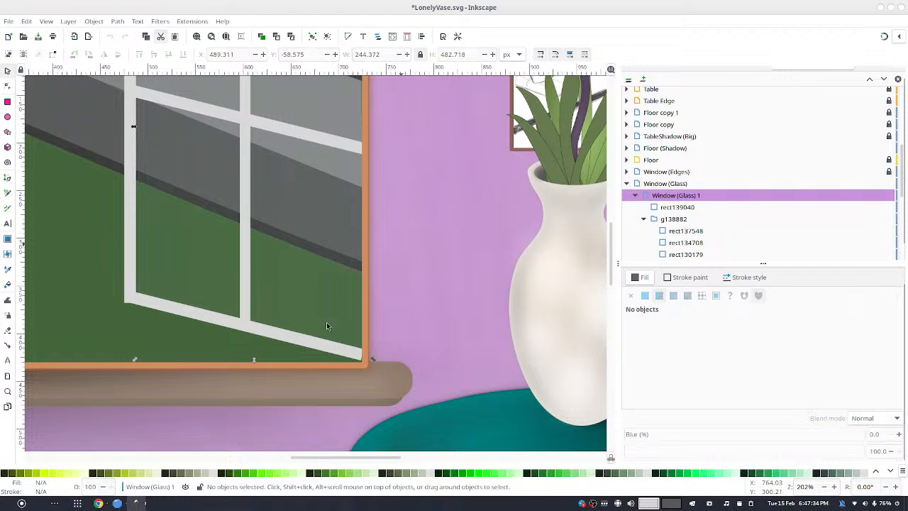
left_click(340, 353)
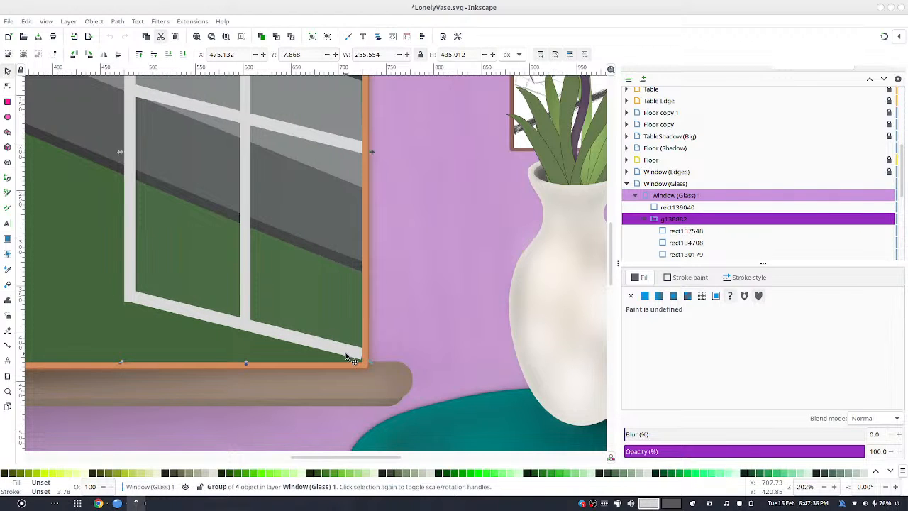
key("Escape")
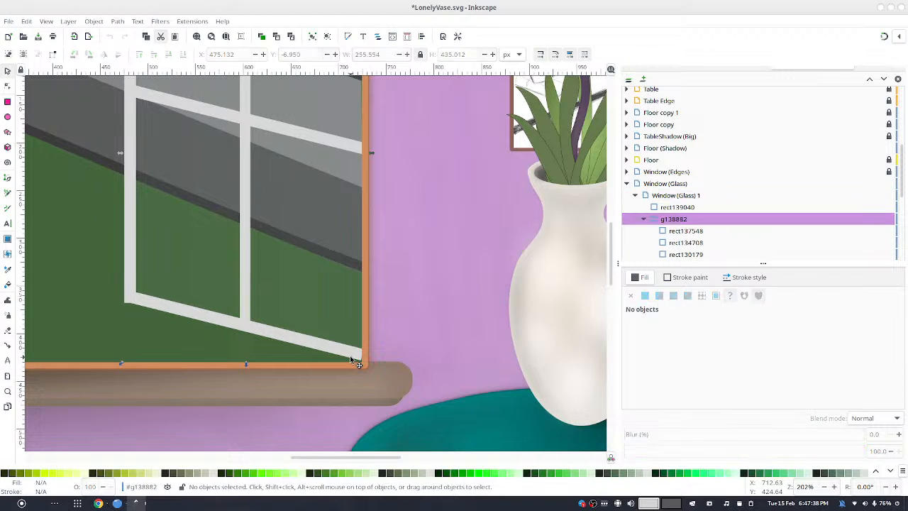
left_click(358, 360)
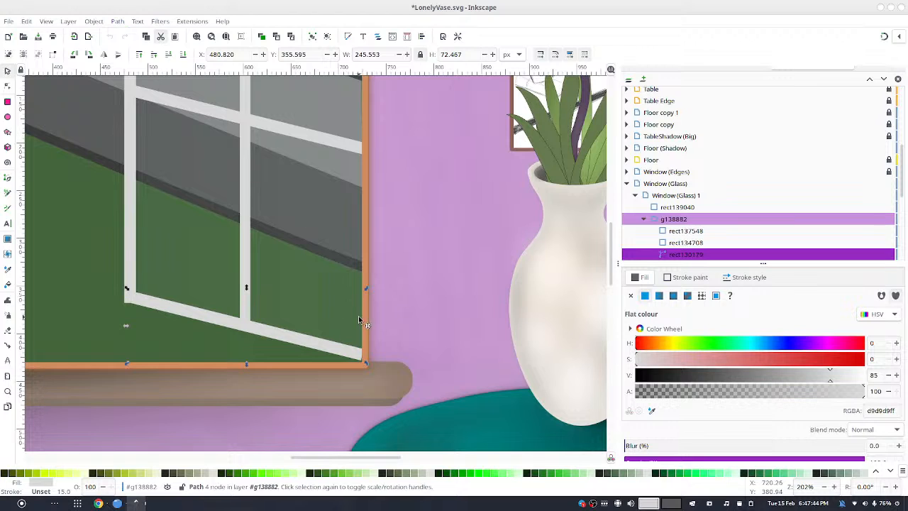
key("n")
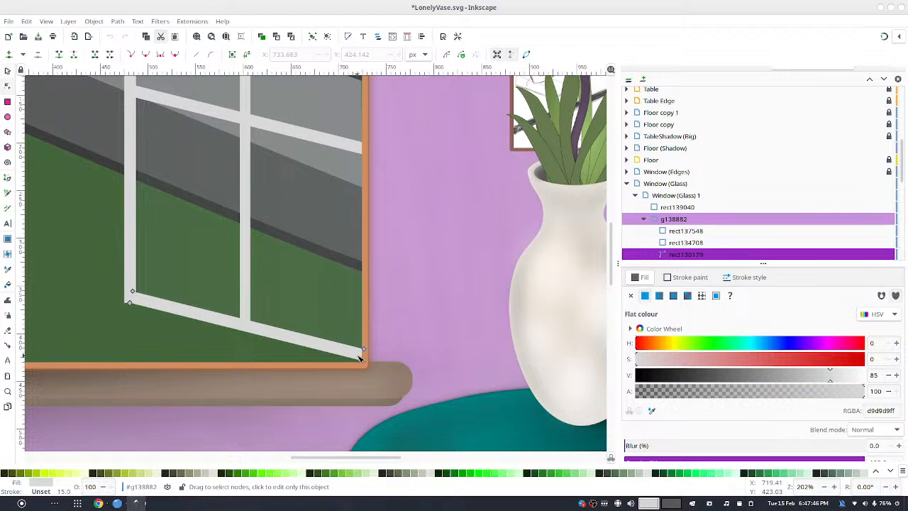
left_click_drag(359, 360, 362, 362)
key("ctrl+z")
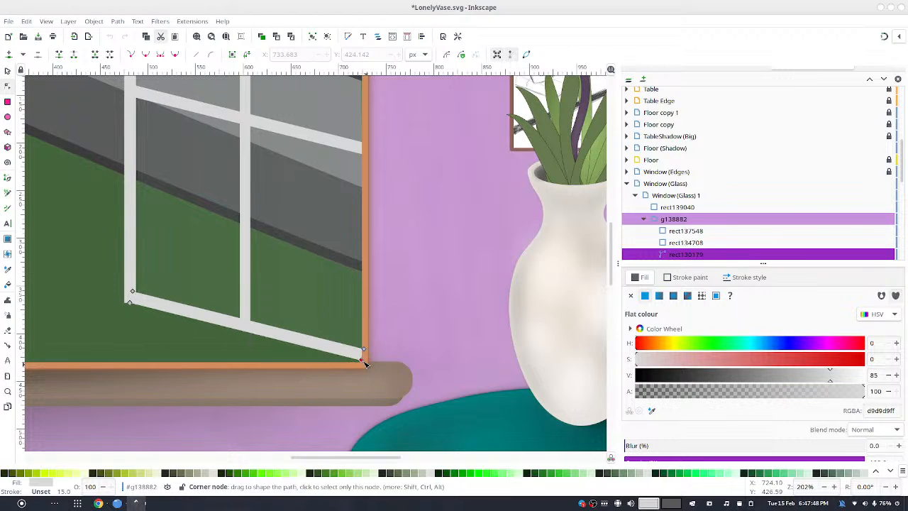
left_click(362, 360)
key("Right")
key("Right")
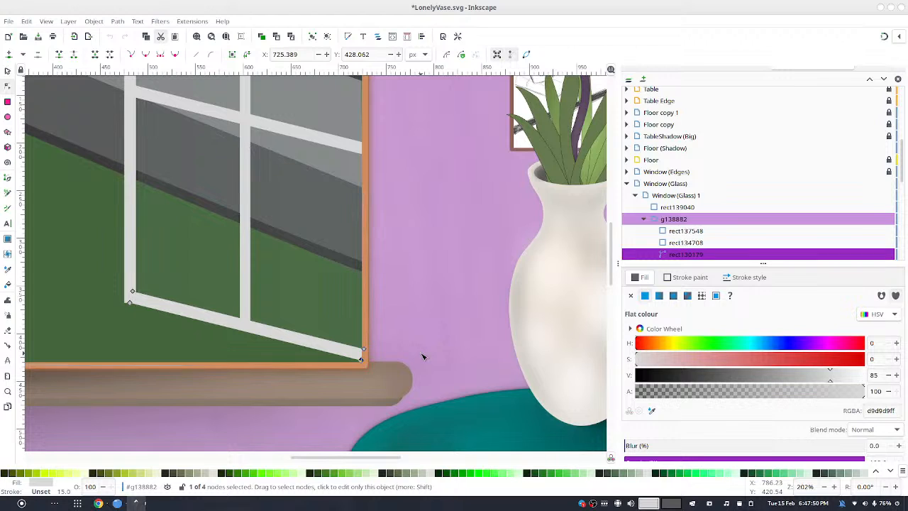
key("Down")
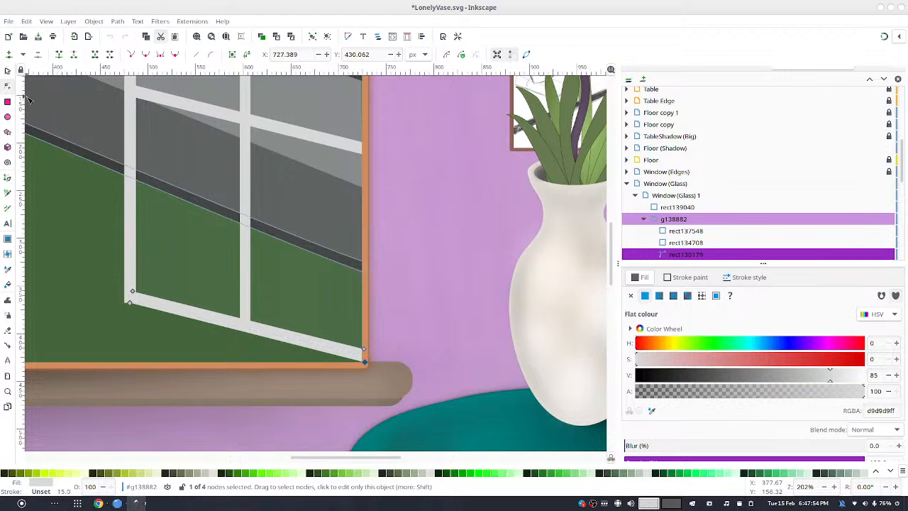
left_click(6, 70)
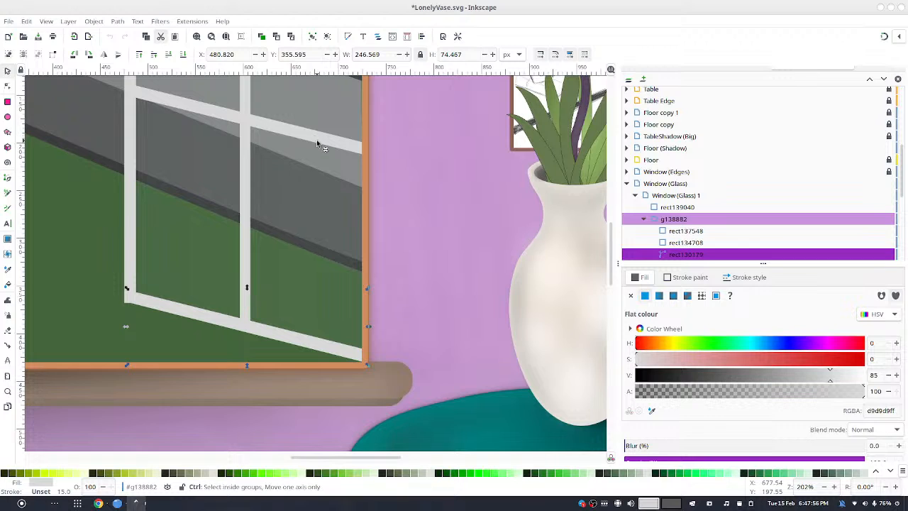
- Raise the alpha of the glass copy's first gradient stop slightly, set the last stop's alpha to 15, and deselect it
scroll(316, 139, "down", 1, "ctrl")
left_click(384, 137)
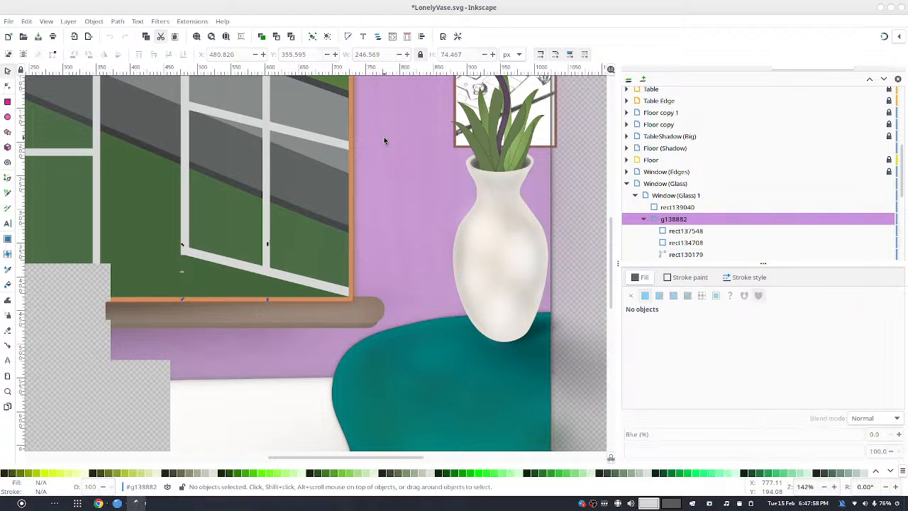
key("ctrl")
scroll(384, 137, "down", 2)
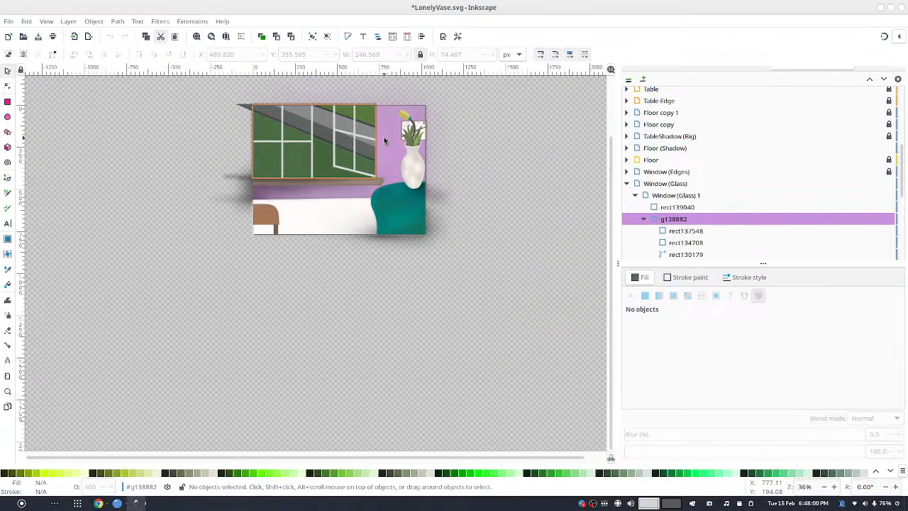
left_click_drag(384, 137, 404, 175)
left_click(384, 163)
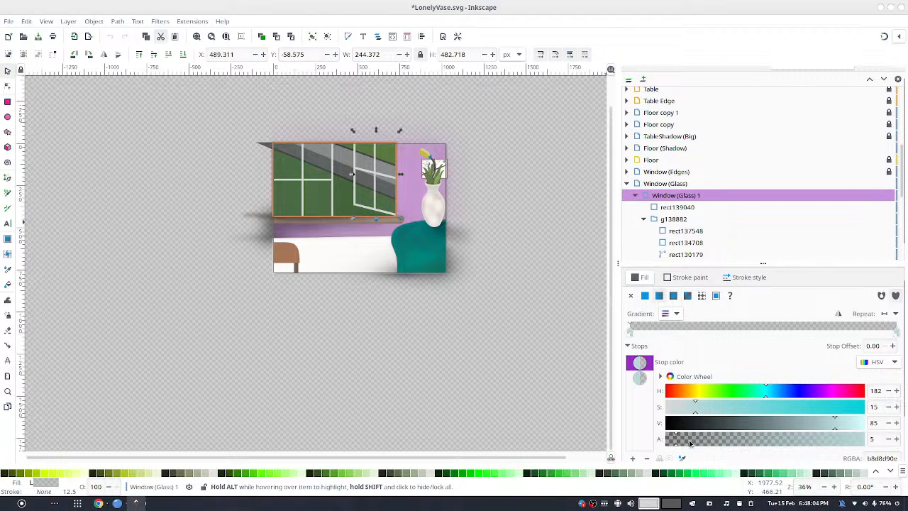
left_click(694, 438)
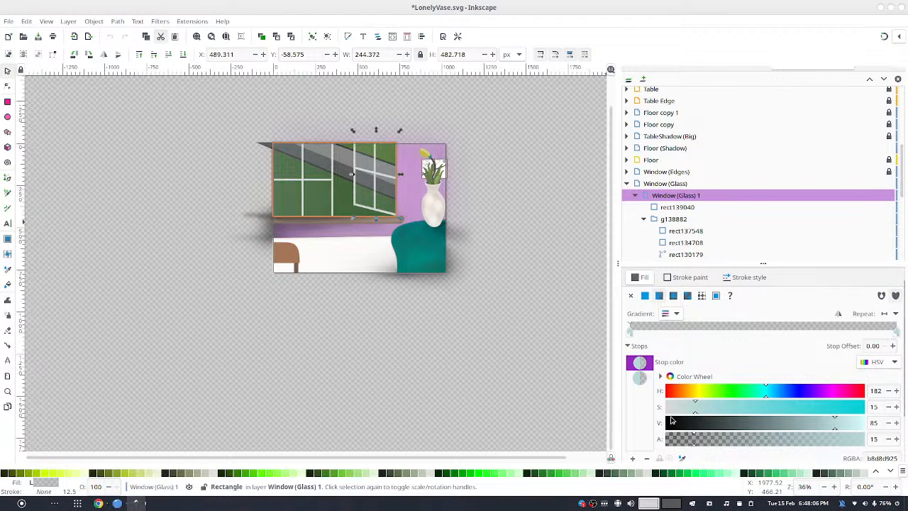
left_click(682, 438)
left_click(640, 378)
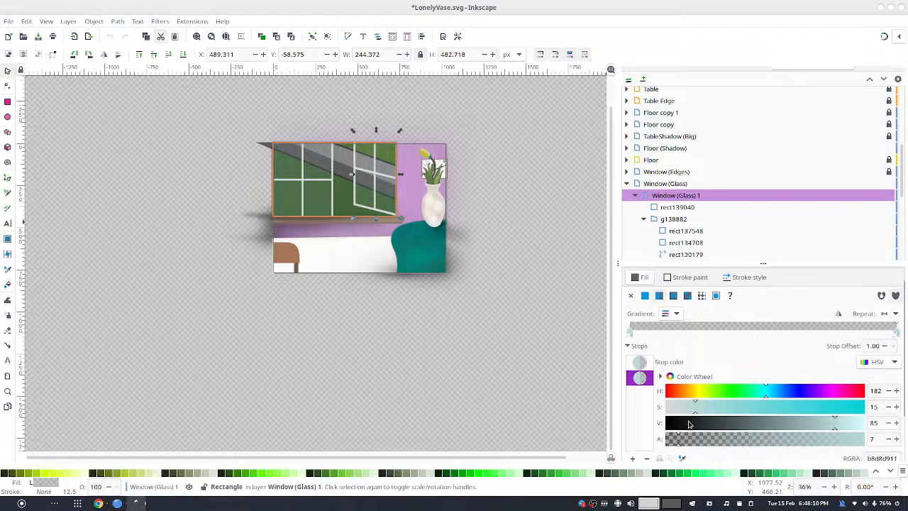
left_click(695, 439)
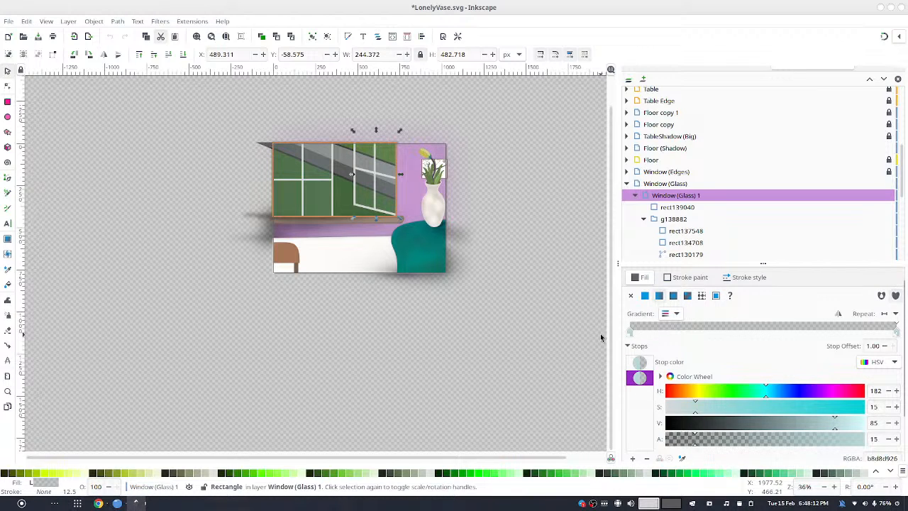
left_click(479, 167)
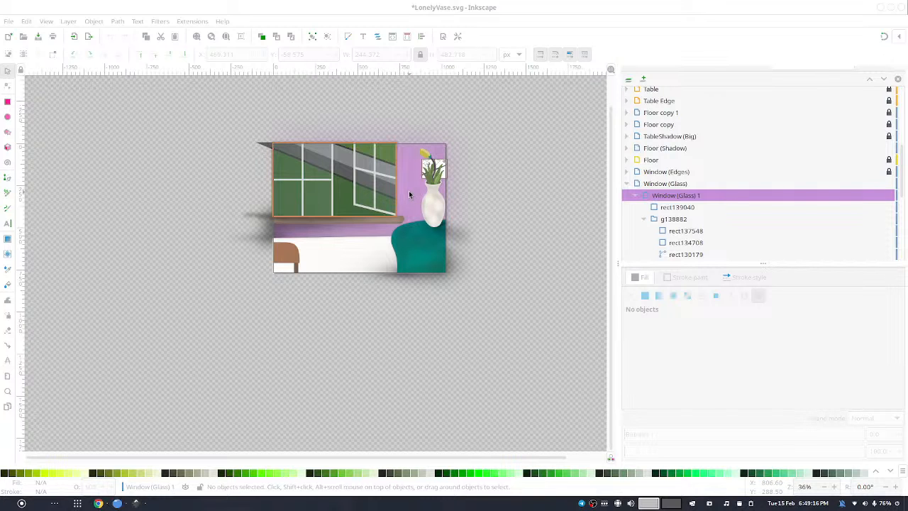
scroll(408, 194, "up", 4)
scroll(409, 193, "down", 2)
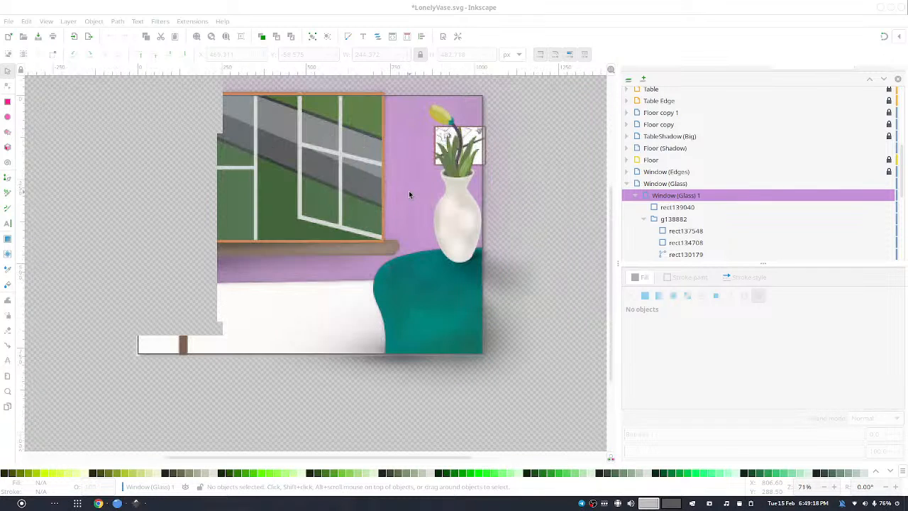
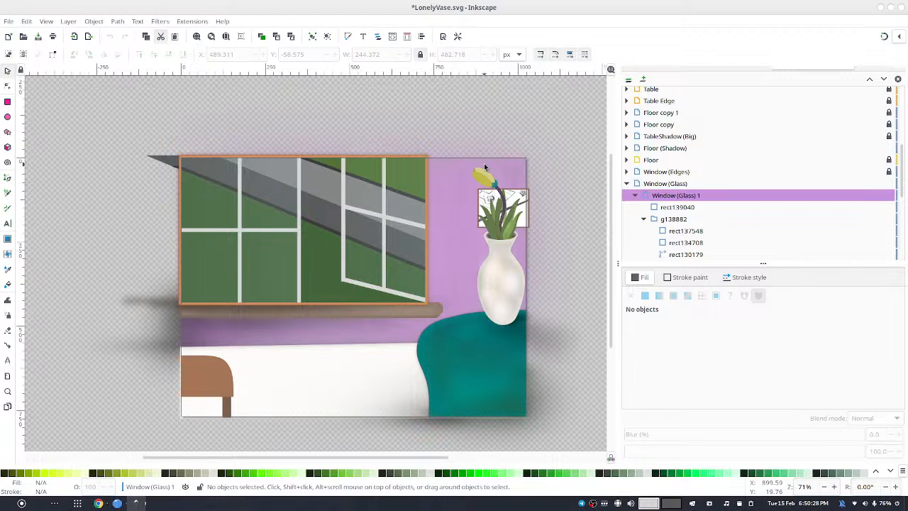
- Shift the two upper-edge nodes of the diagonal dark grey band (5a5c5cff) 24 px left and 24 px down
left_click(309, 194)
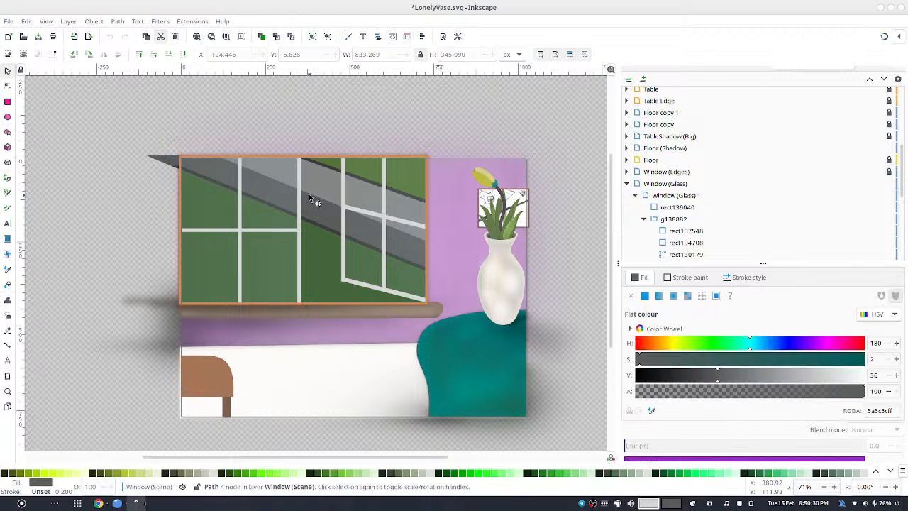
key("n")
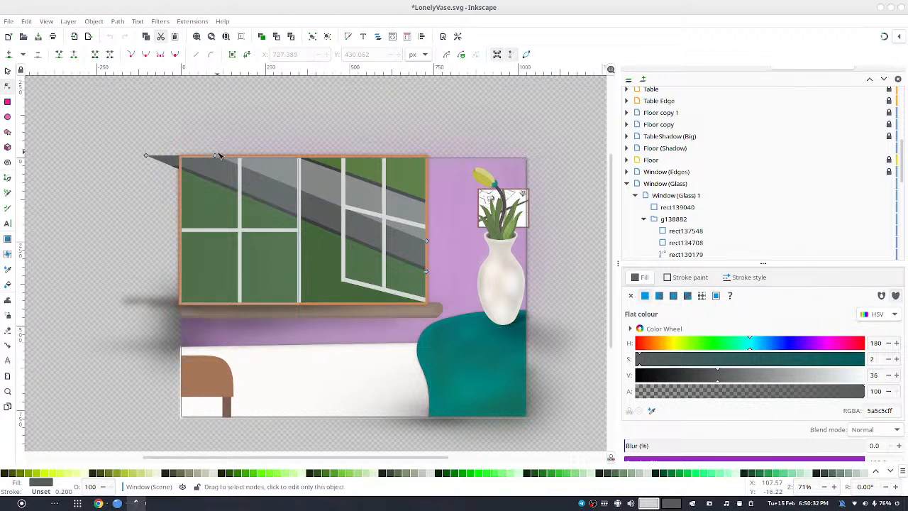
left_click_drag(198, 130, 269, 177)
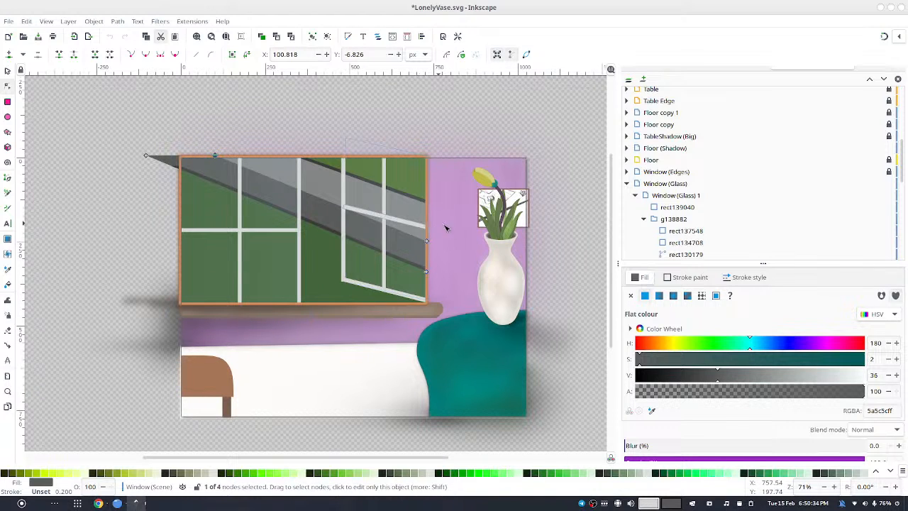
left_click_drag(445, 228, 402, 268)
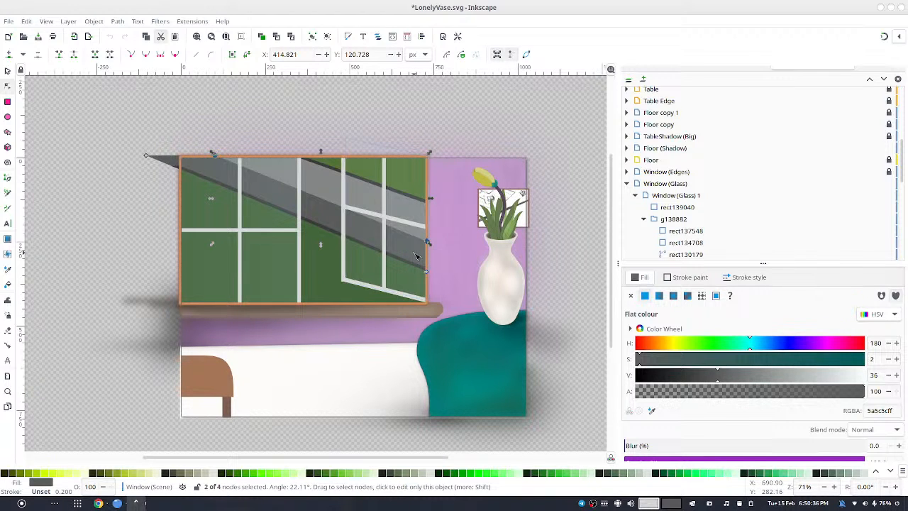
key("Down")
key("Down")
key("Down")
key("Down")
key("Down")
key("Down")
key("Down")
key("Down")
key("Down")
key("Down")
key("Down")
key("Down")
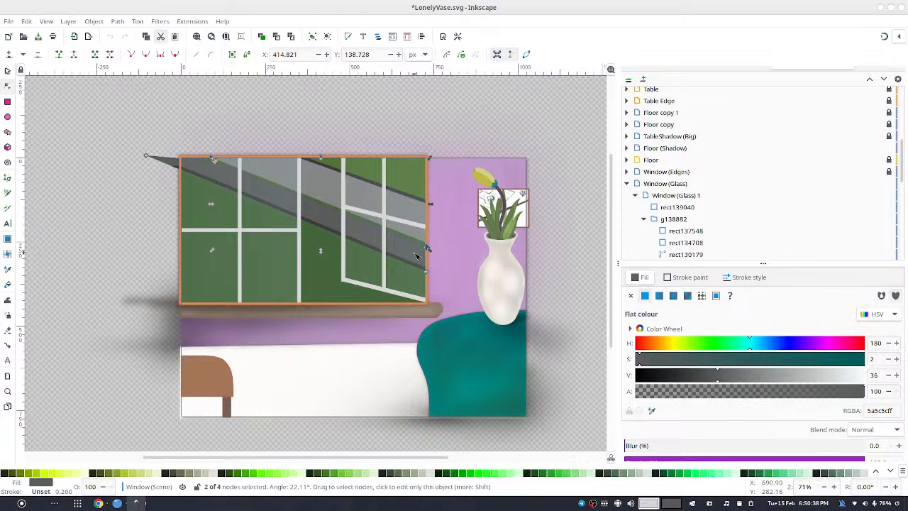
key("Left")
key("Left")
key("Left")
key("Left")
key("Left")
key("Left")
key("Left")
key("Left")
key("Left")
key("Left")
key("Left")
key("Left")
key("Down")
key("Down")
key("Down")
key("Down")
key("Down")
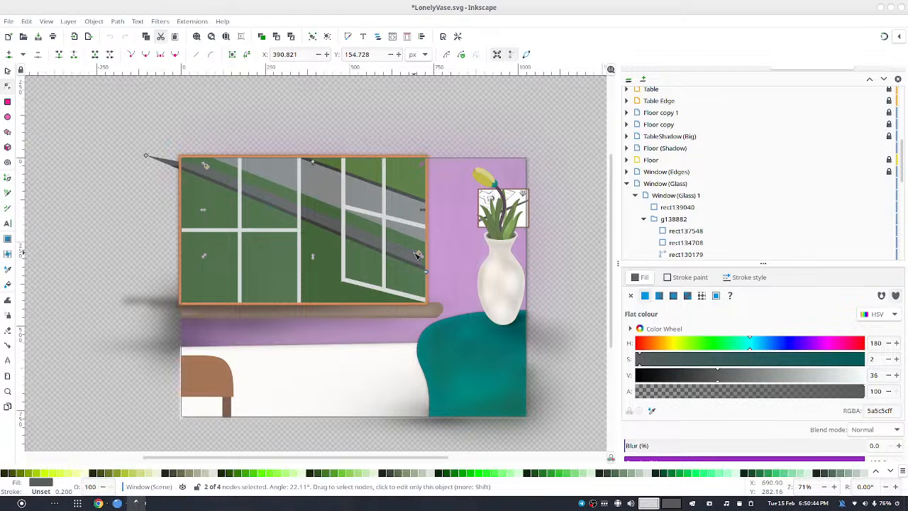
key("Up")
key("Up")
key("Up")
key("Up")
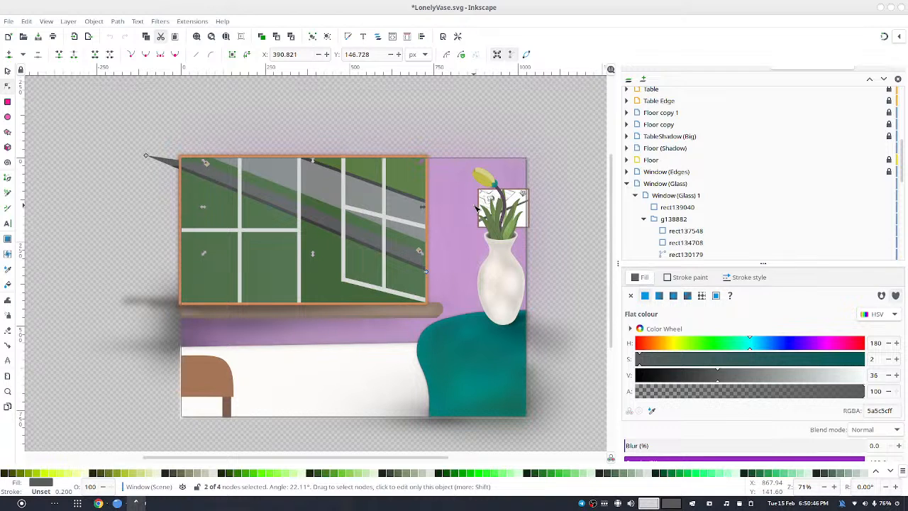
key("Up")
- Reposition the dark grey band's upper edge, its upper left node to about X 26.7, Y -11.8 and right node to about X 725.8, Y 280.4 px
left_click(181, 117)
left_click(207, 165)
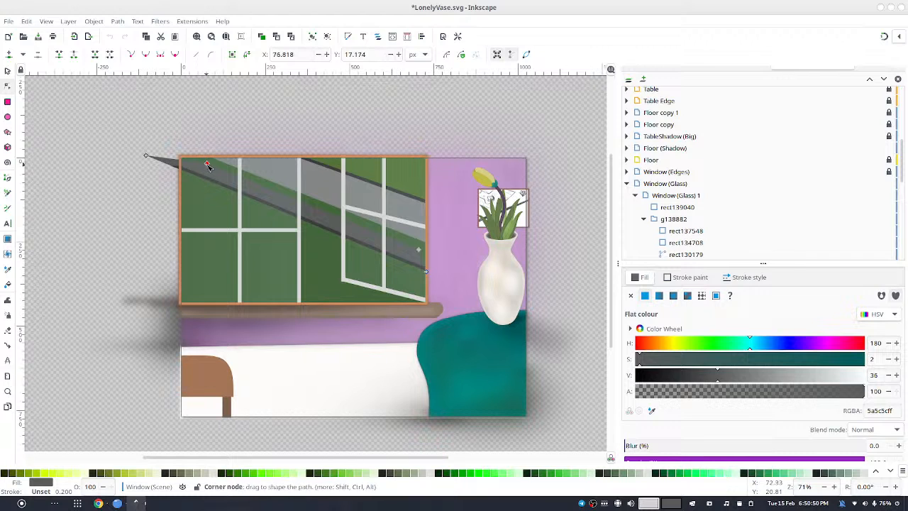
left_click_drag(207, 165, 194, 157)
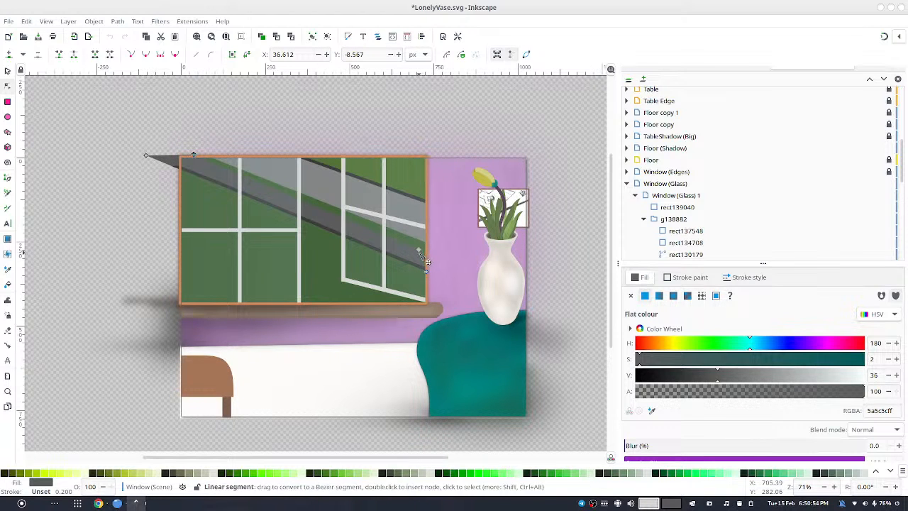
mouse_move(420, 252)
left_mouse_down()
mouse_move(429, 259)
mouse_move(426, 253)
left_mouse_up()
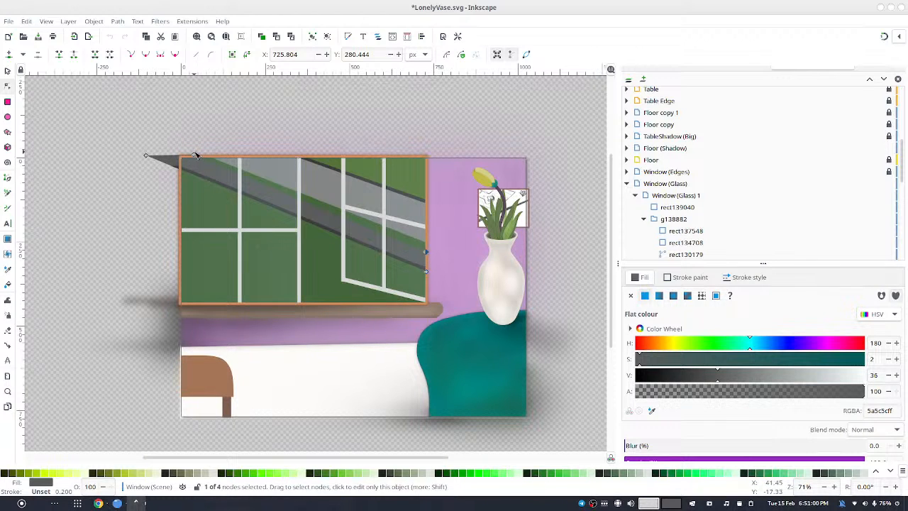
left_click_drag(196, 156, 188, 153)
- Move the dark green area's upper node to about X 39.1, Y -11.1 px and its right node to about X 720.2, Y 286.4 px
left_click(217, 198)
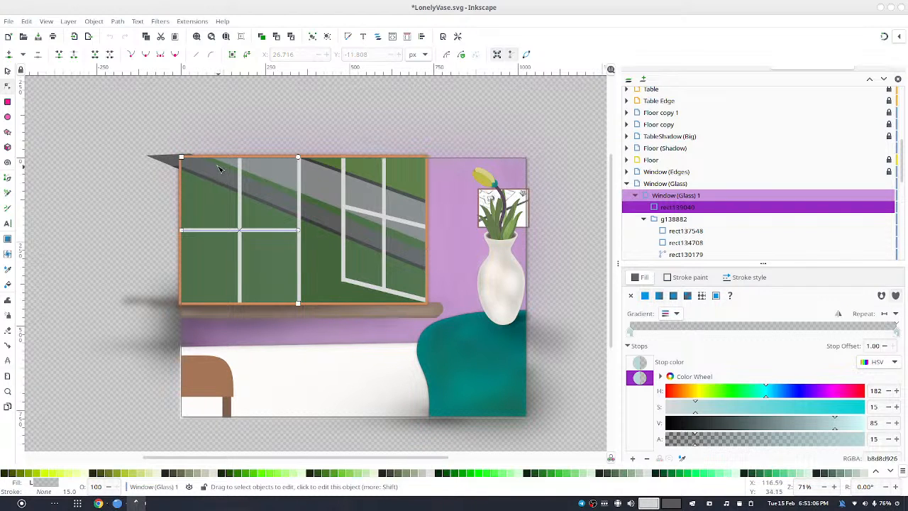
left_click(306, 242)
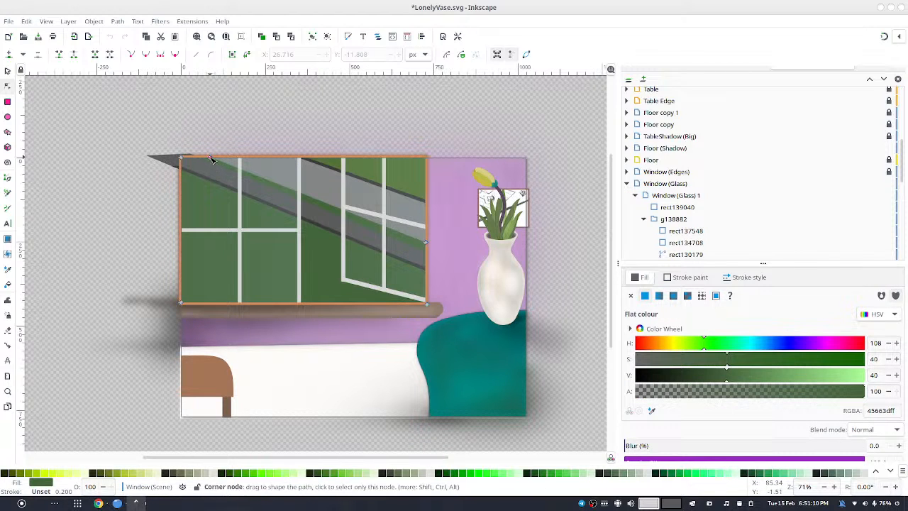
left_click_drag(212, 159, 193, 154)
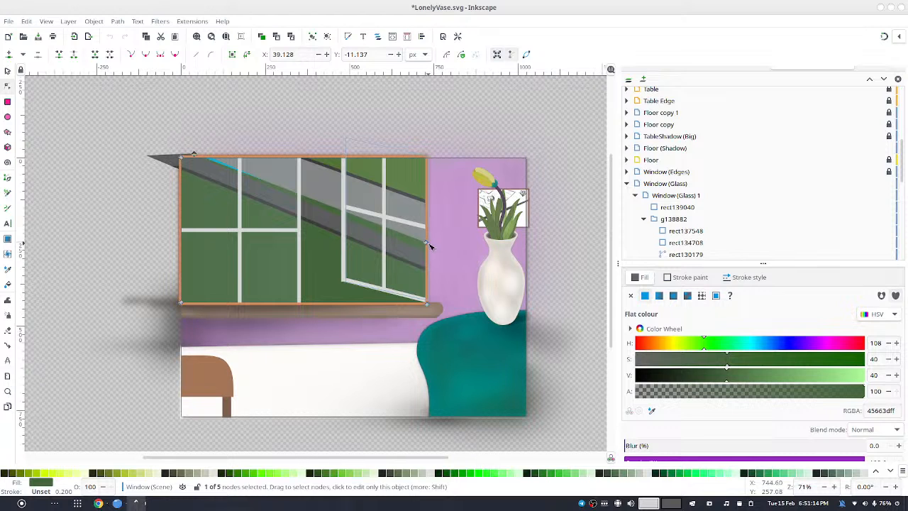
left_click_drag(427, 243, 424, 253)
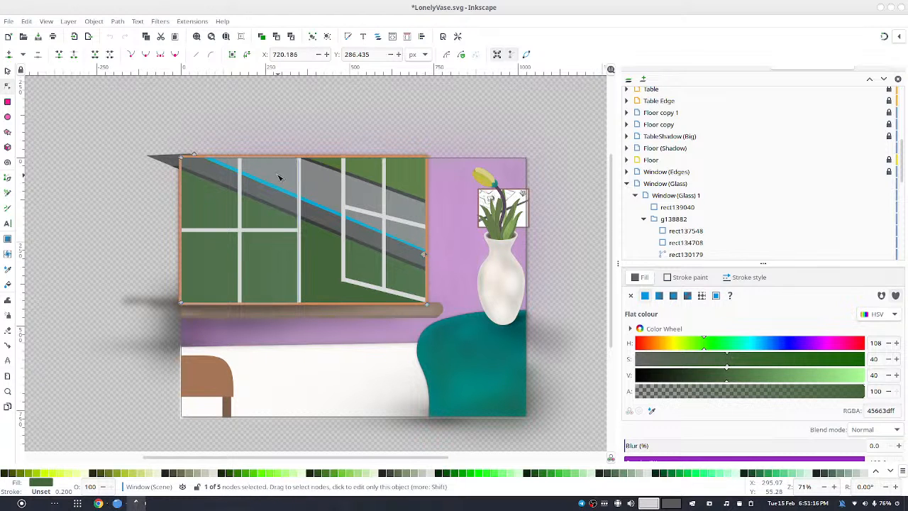
- Move the light grey band's lower left node to about X 41.8, Y -4.1 px, above the window's top edge
left_click(258, 168)
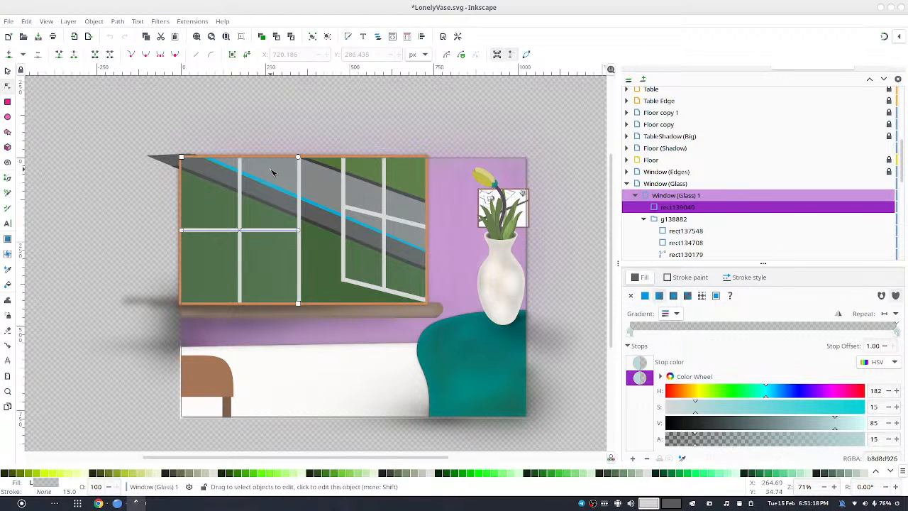
left_click(323, 192)
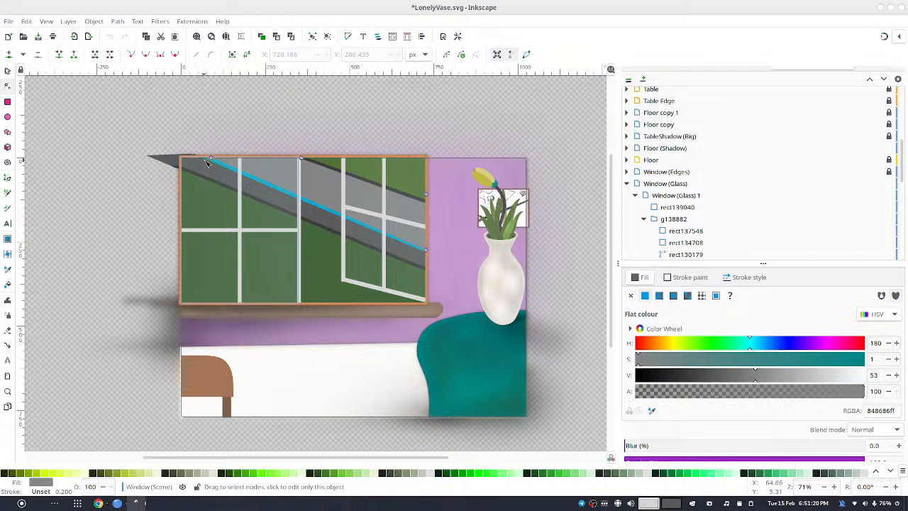
mouse_move(194, 165)
left_mouse_down()
mouse_move(206, 159)
mouse_move(197, 160)
left_mouse_up()
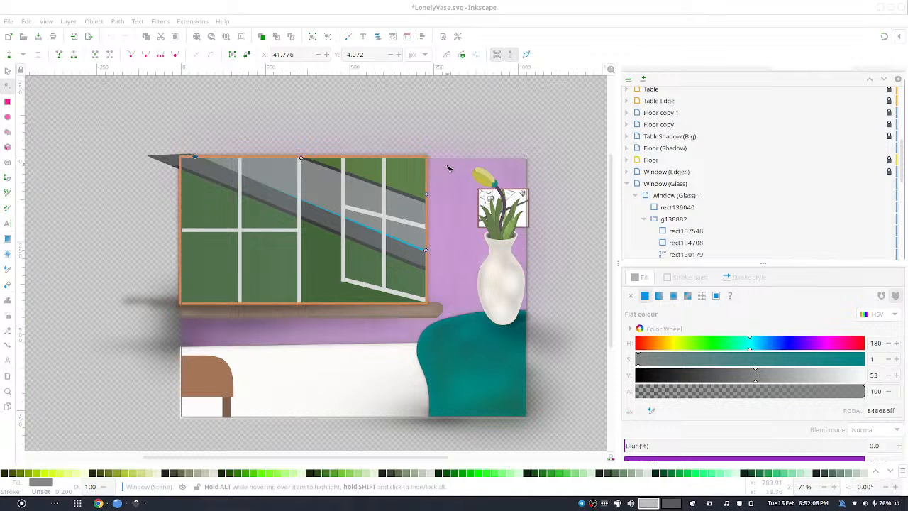
left_click(416, 243)
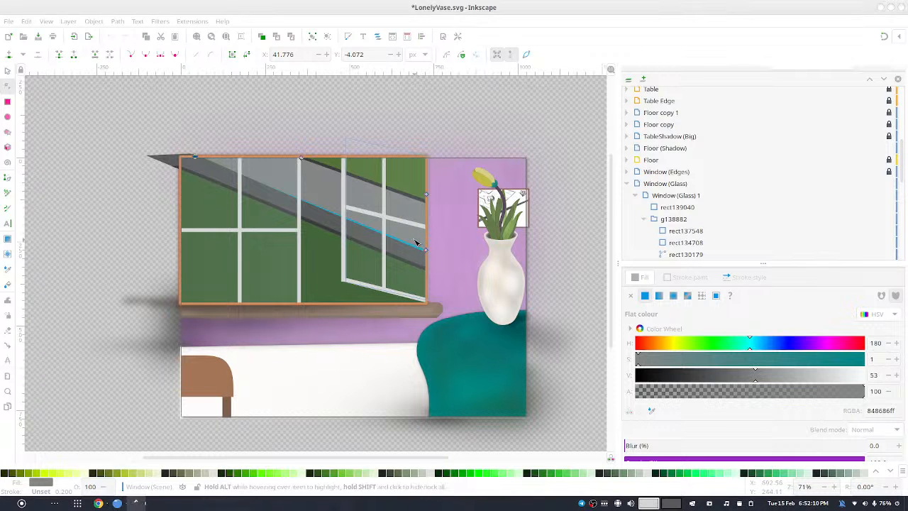
left_click(416, 247)
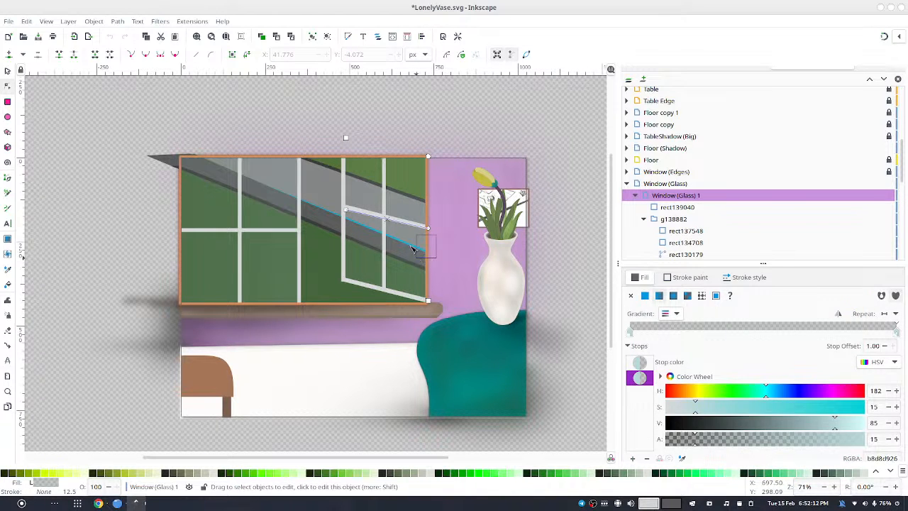
left_click_drag(412, 246, 401, 238)
left_click(301, 173)
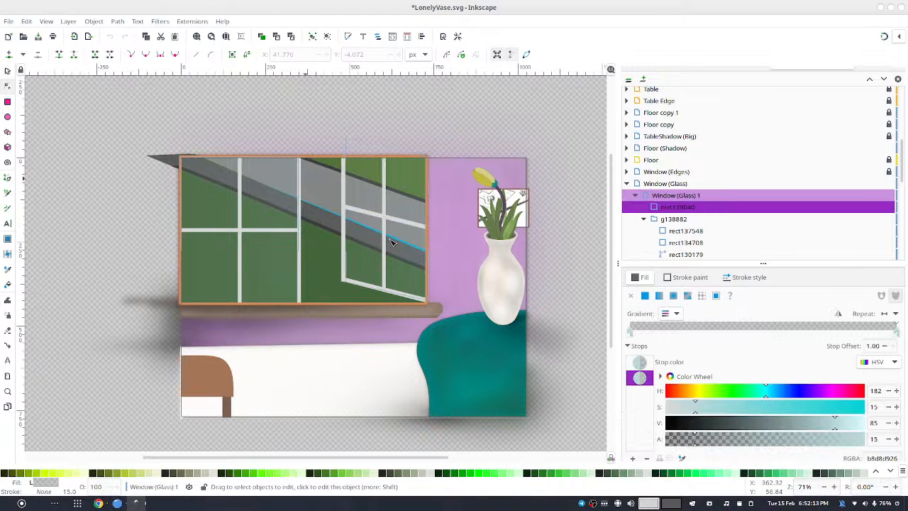
left_click(326, 177)
left_click_drag(437, 239, 419, 268)
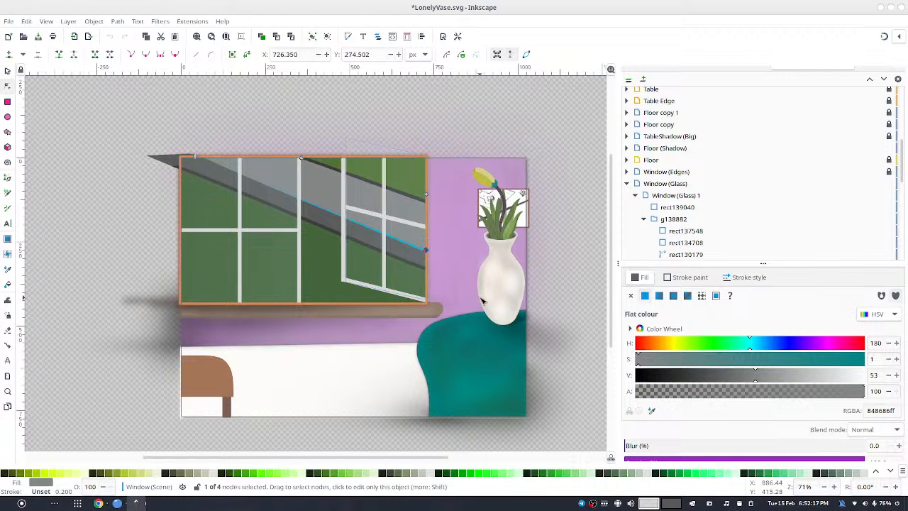
- Nudge the dark grey band's upper right node to X 729.804, Y 272.444 px to close the gap under the light band, and deselect it
left_click(311, 213)
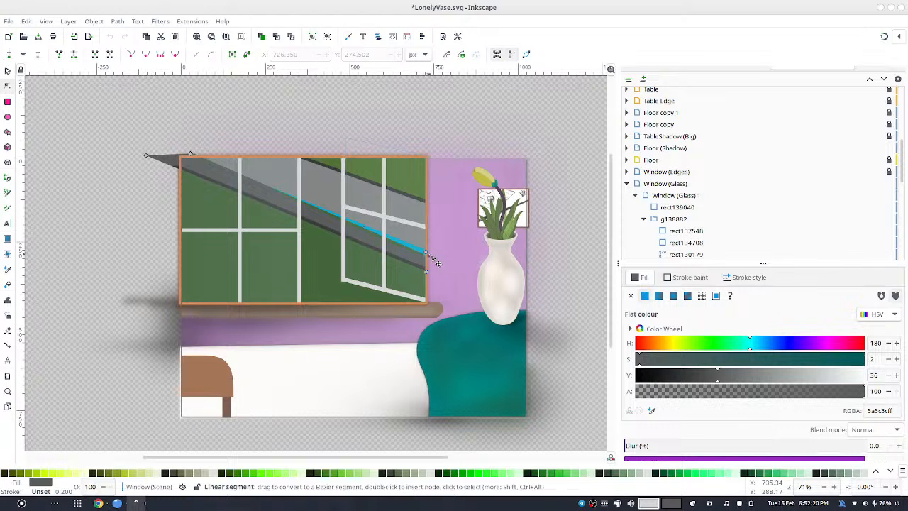
left_click_drag(432, 238, 420, 270)
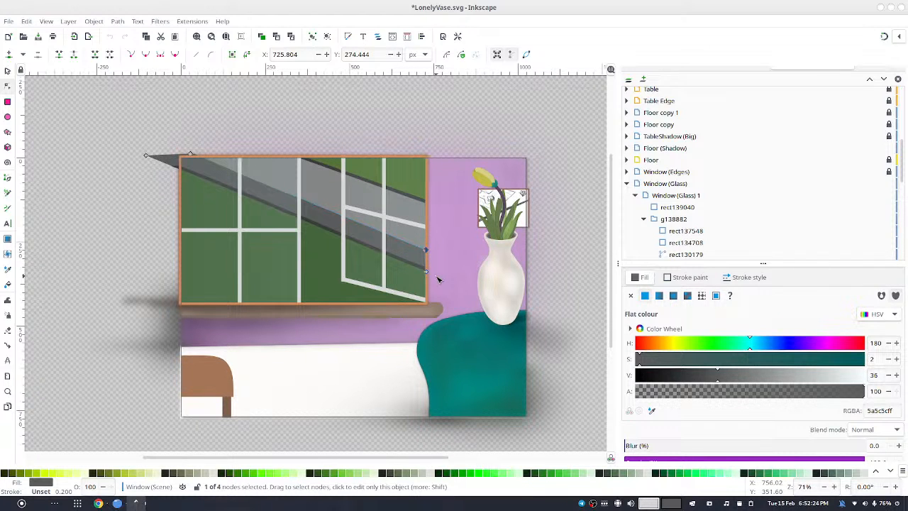
key("Right")
key("Up")
key("Up")
key("Escape")
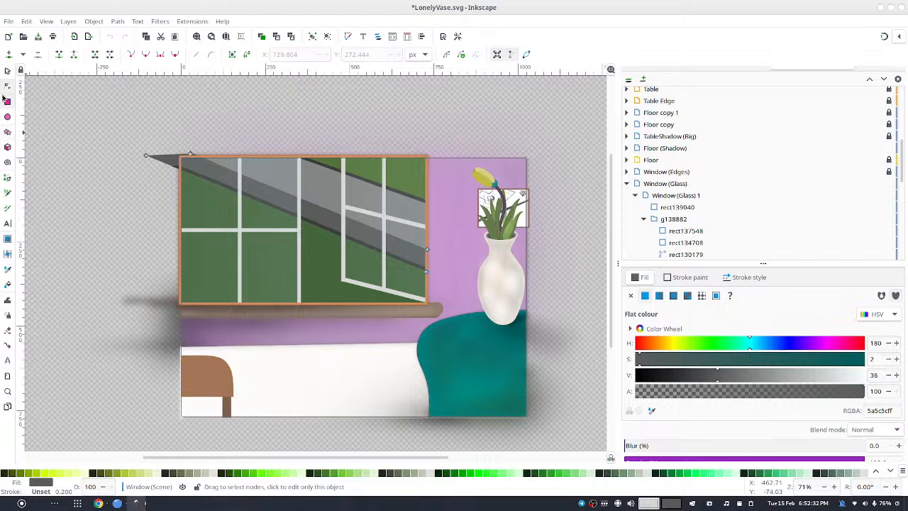
left_click(344, 239)
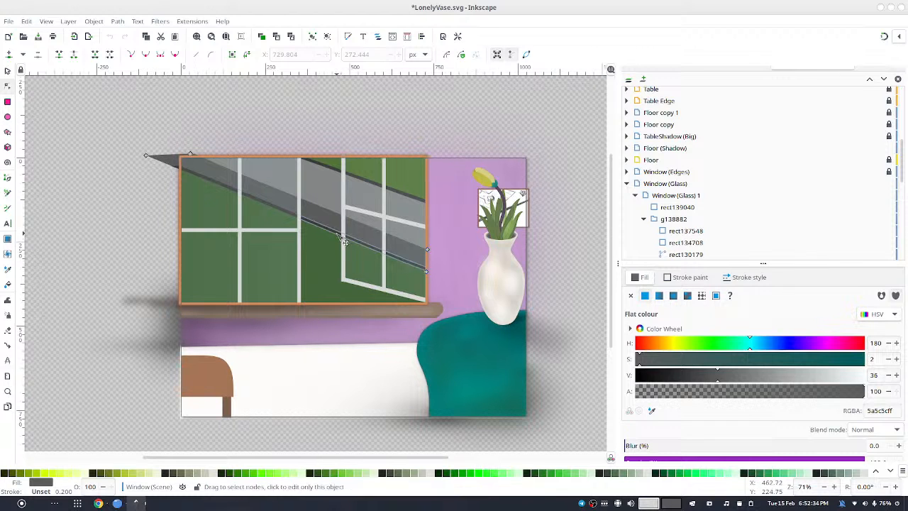
left_click(7, 71)
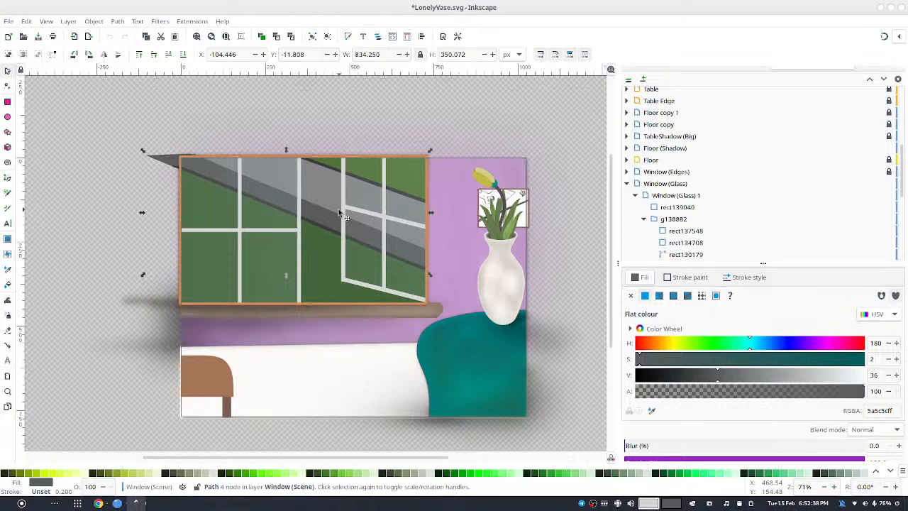
key("Escape")
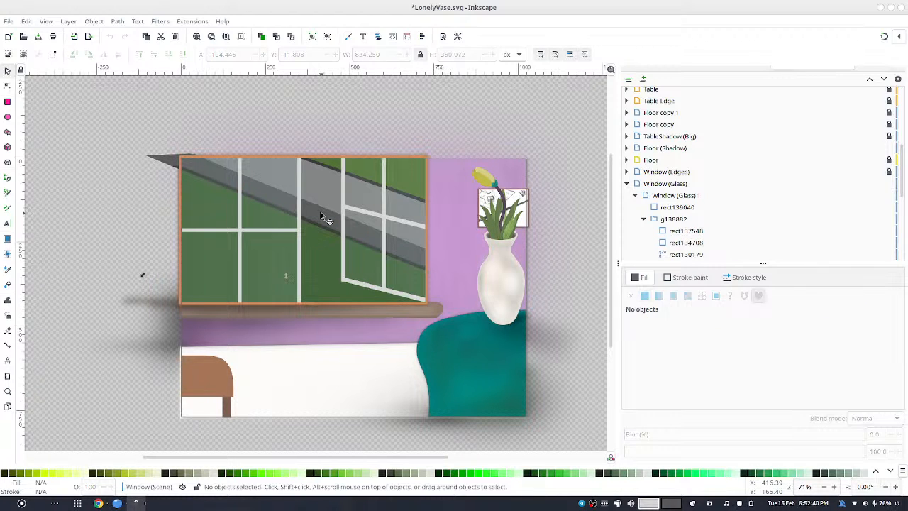
- Duplicate the thin dark line along the dark grey band's lower edge and move the copy to the seam with the light band, X -6.694, Y -21.329 px
key("ctrl")
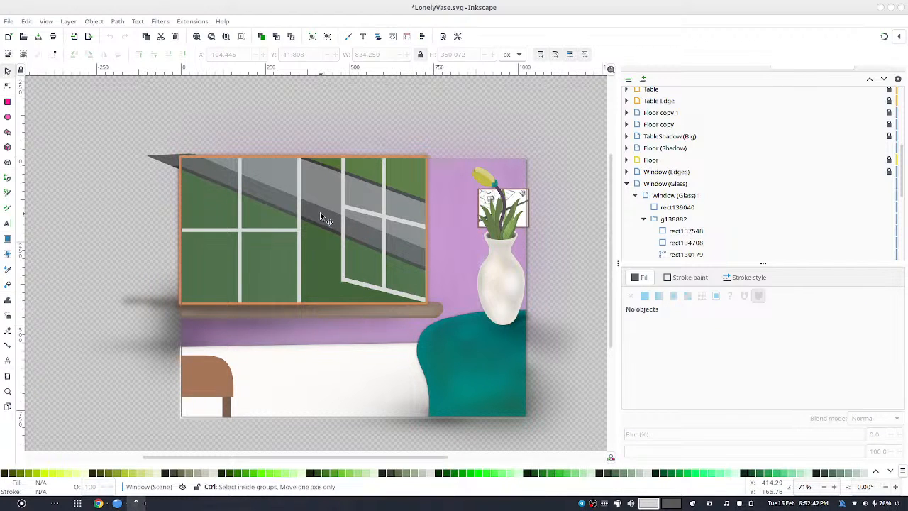
scroll(320, 212, "up", 2)
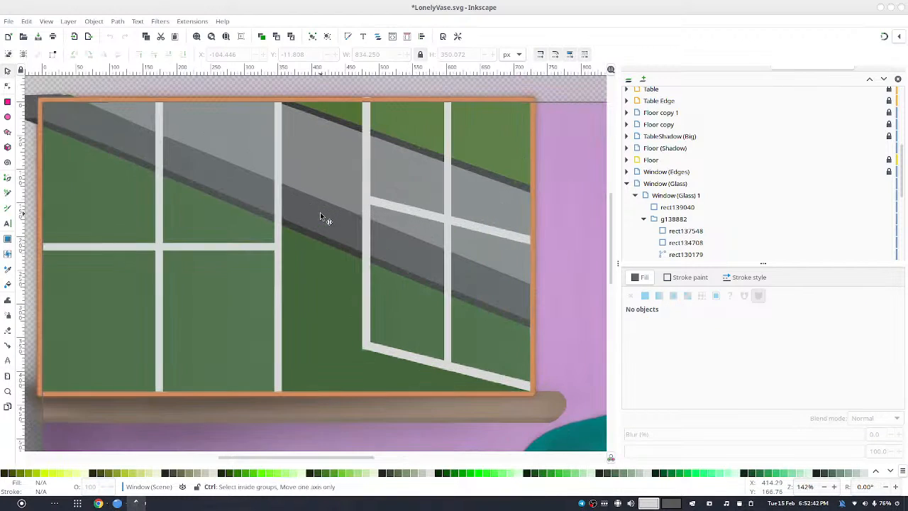
left_click(338, 246)
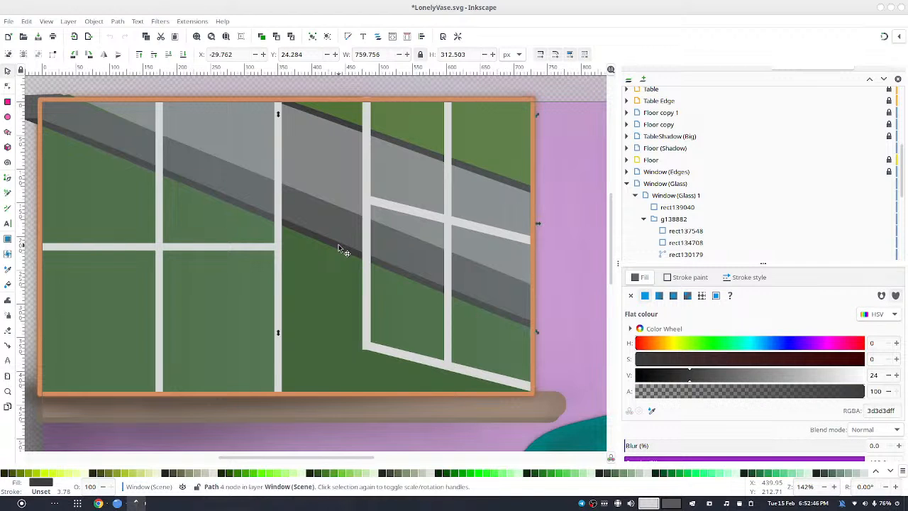
left_click_drag(338, 245, 367, 203)
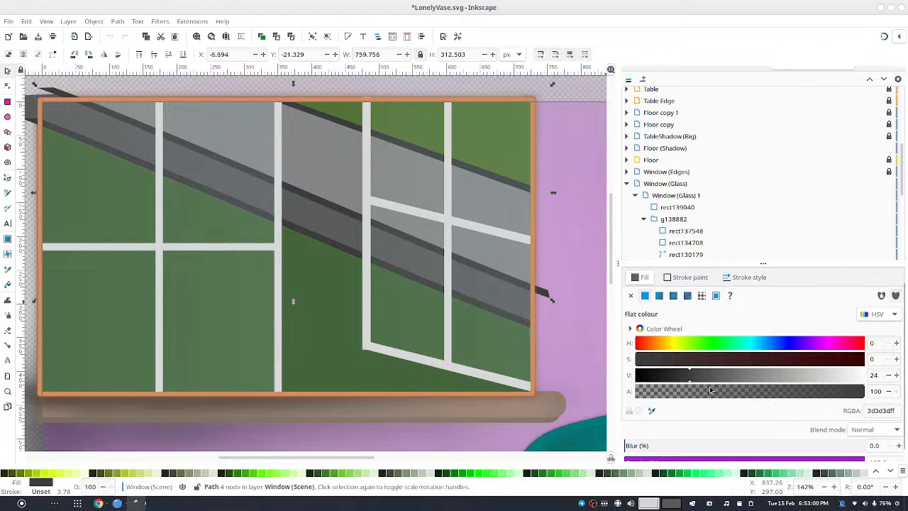
- Set the seam line's fill value (V) to 33 with saturation 0, blur it 23.5%, and deselect it
left_click(715, 366)
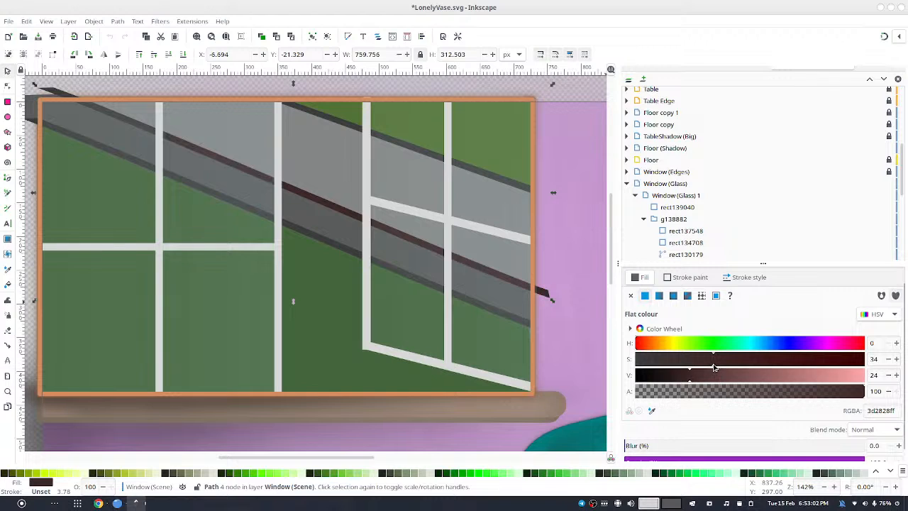
key("ctrl+z")
mouse_move(705, 375)
left_mouse_down()
mouse_move(718, 376)
mouse_move(710, 380)
left_mouse_up()
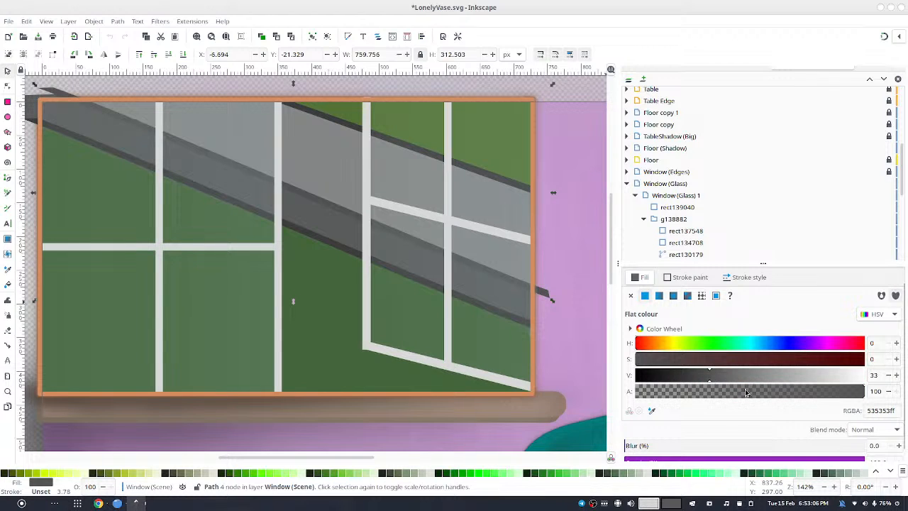
mouse_move(667, 445)
left_mouse_down()
mouse_move(653, 445)
mouse_move(681, 445)
left_mouse_up()
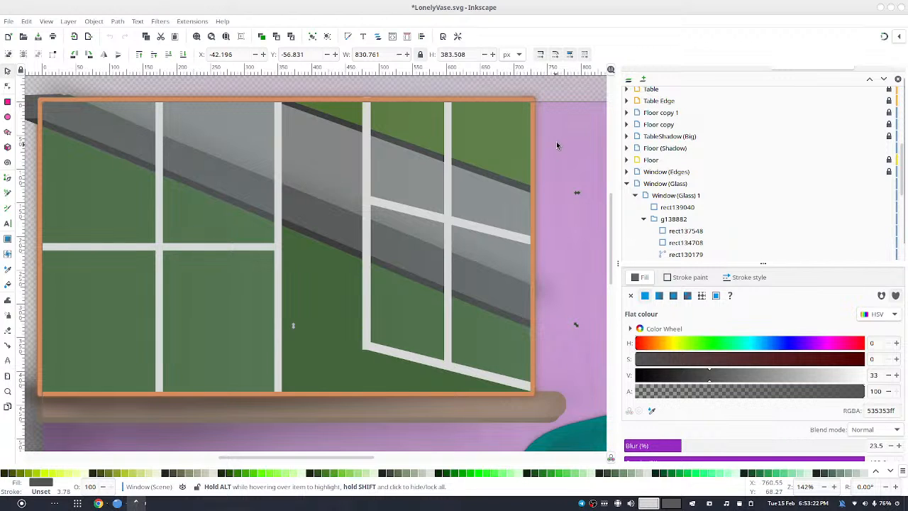
left_click(579, 122)
scroll(579, 124, "down", 8)
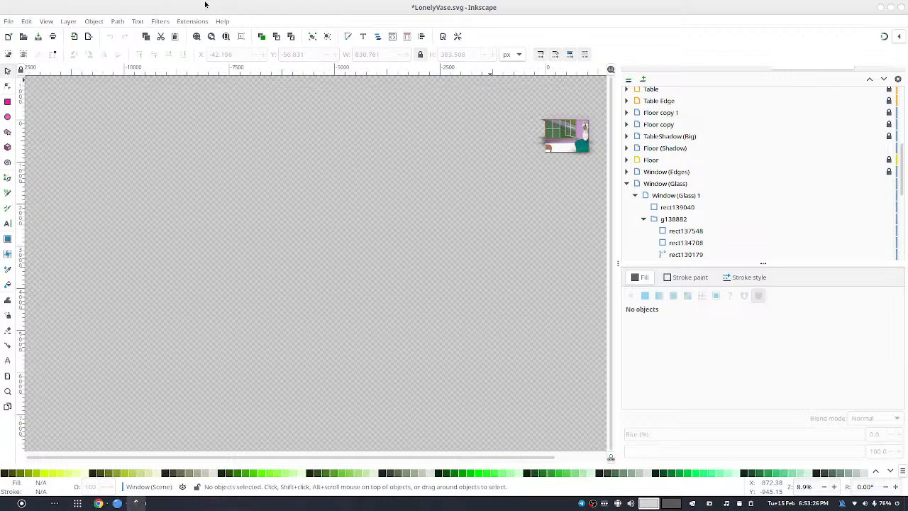
- Fit the page in view and save the illustration
left_click(225, 36)
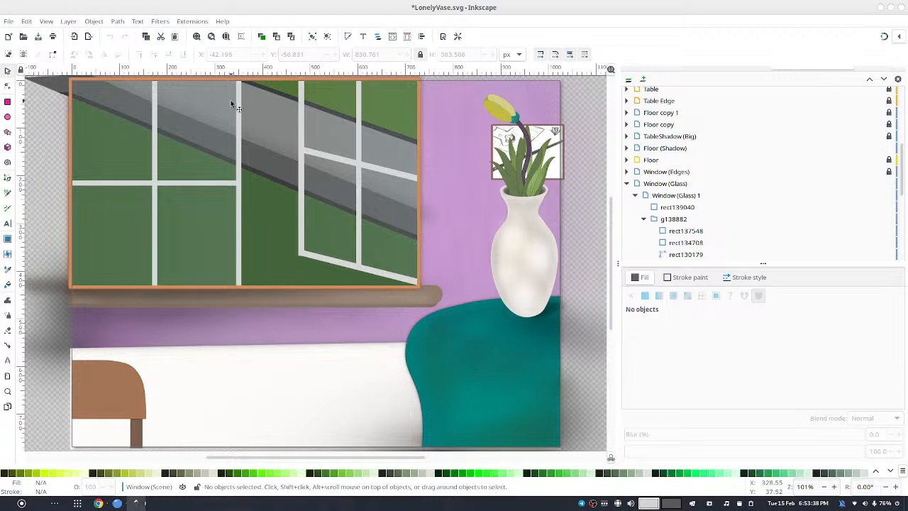
left_click(38, 37)
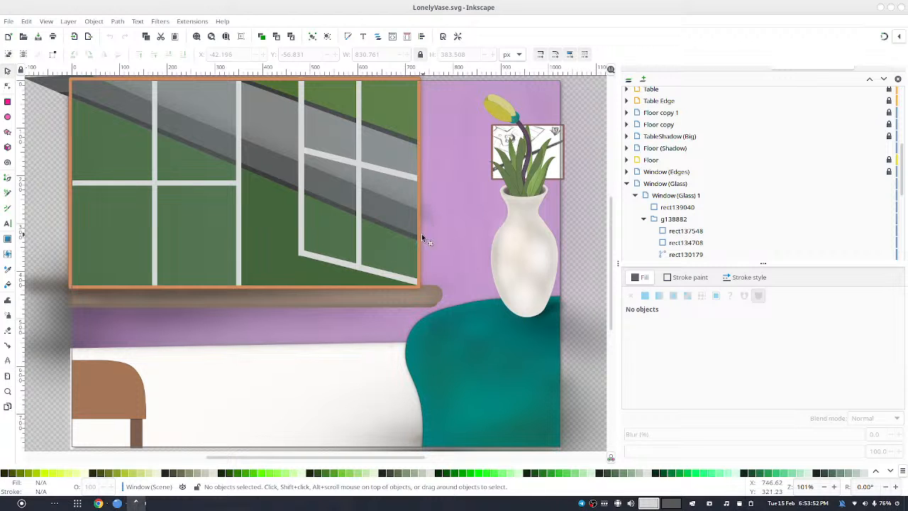
- Adjust the dark green area's upper right node to X 726.186, Y 286.435 px below the dark grey band, and deselect the area
left_click(403, 252)
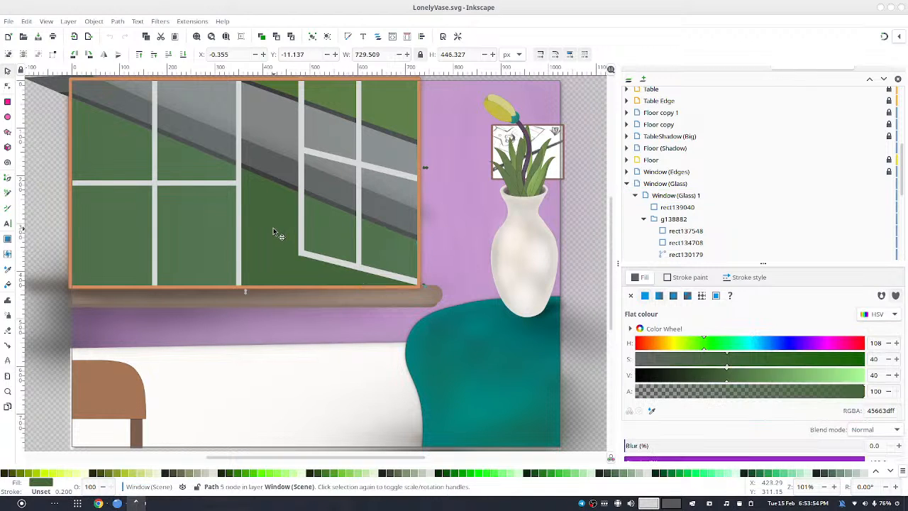
key("n")
left_click_drag(410, 212, 435, 227)
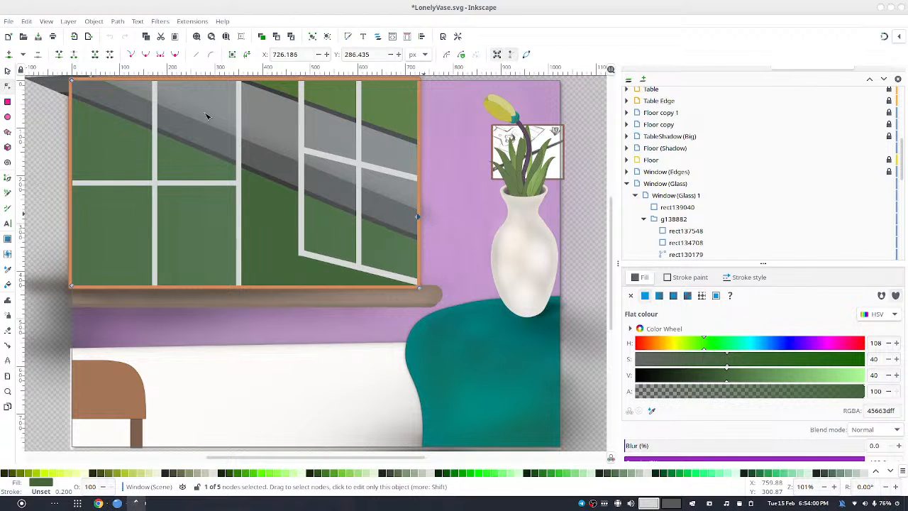
left_click(8, 72)
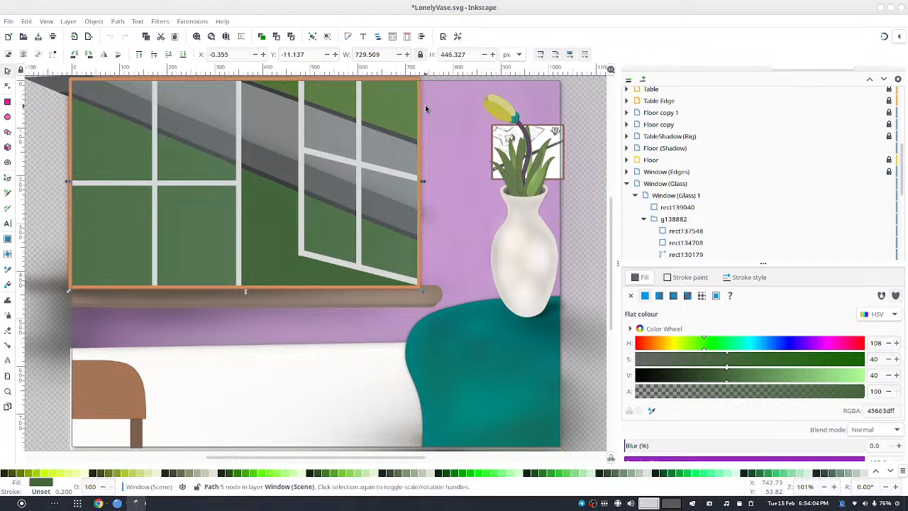
left_click(445, 114)
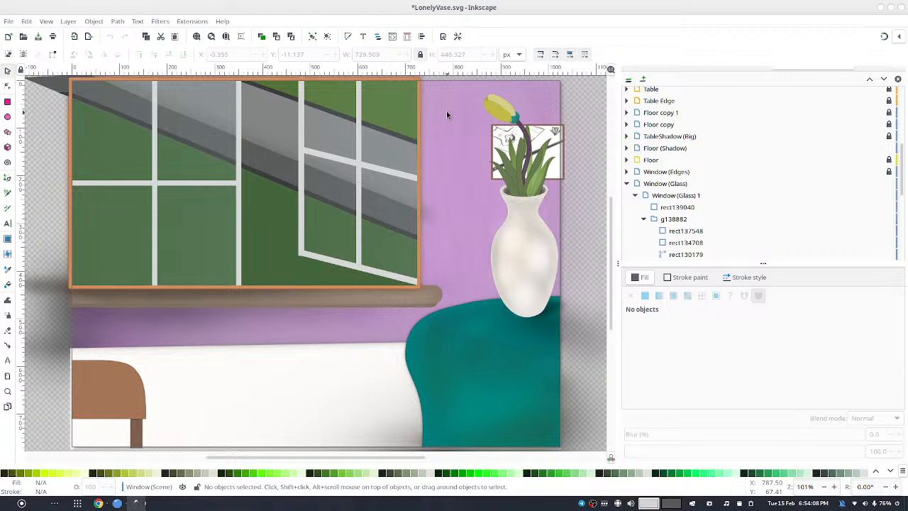
key("ctrl")
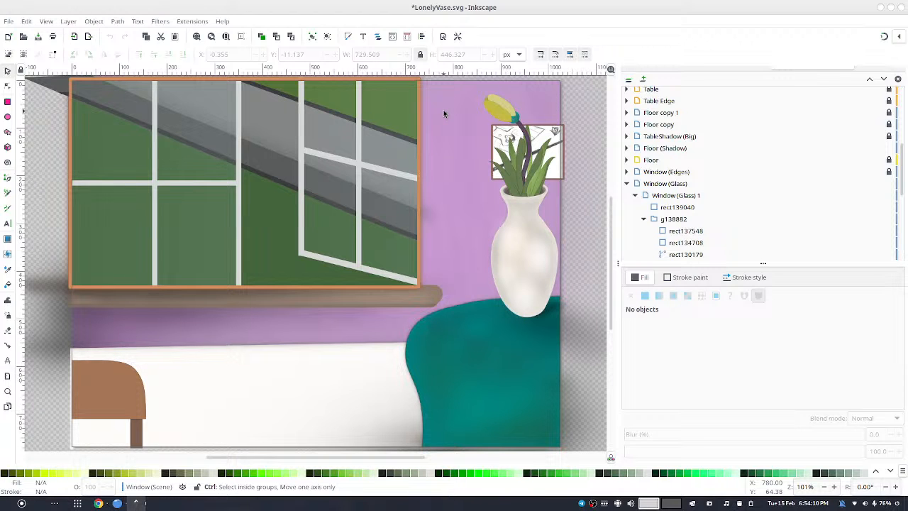
scroll(445, 115, "down", 2)
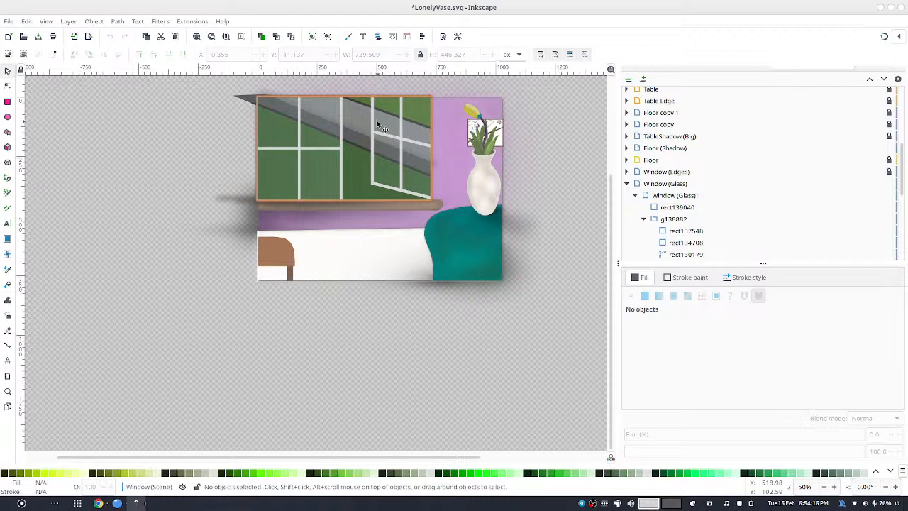
mouse_move(527, 149)
left_mouse_down()
mouse_move(463, 247)
mouse_move(584, 193)
mouse_move(434, 206)
mouse_move(411, 180)
mouse_move(466, 173)
mouse_move(503, 191)
mouse_move(499, 182)
left_mouse_up()
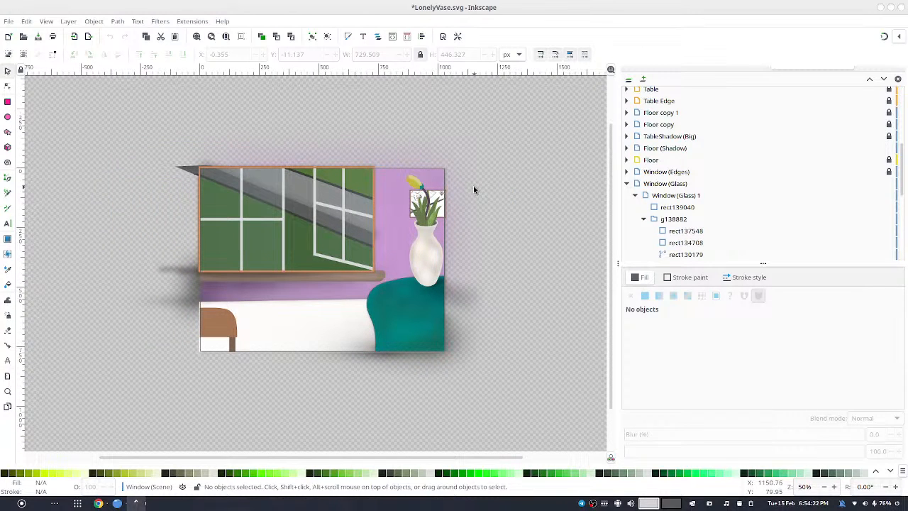